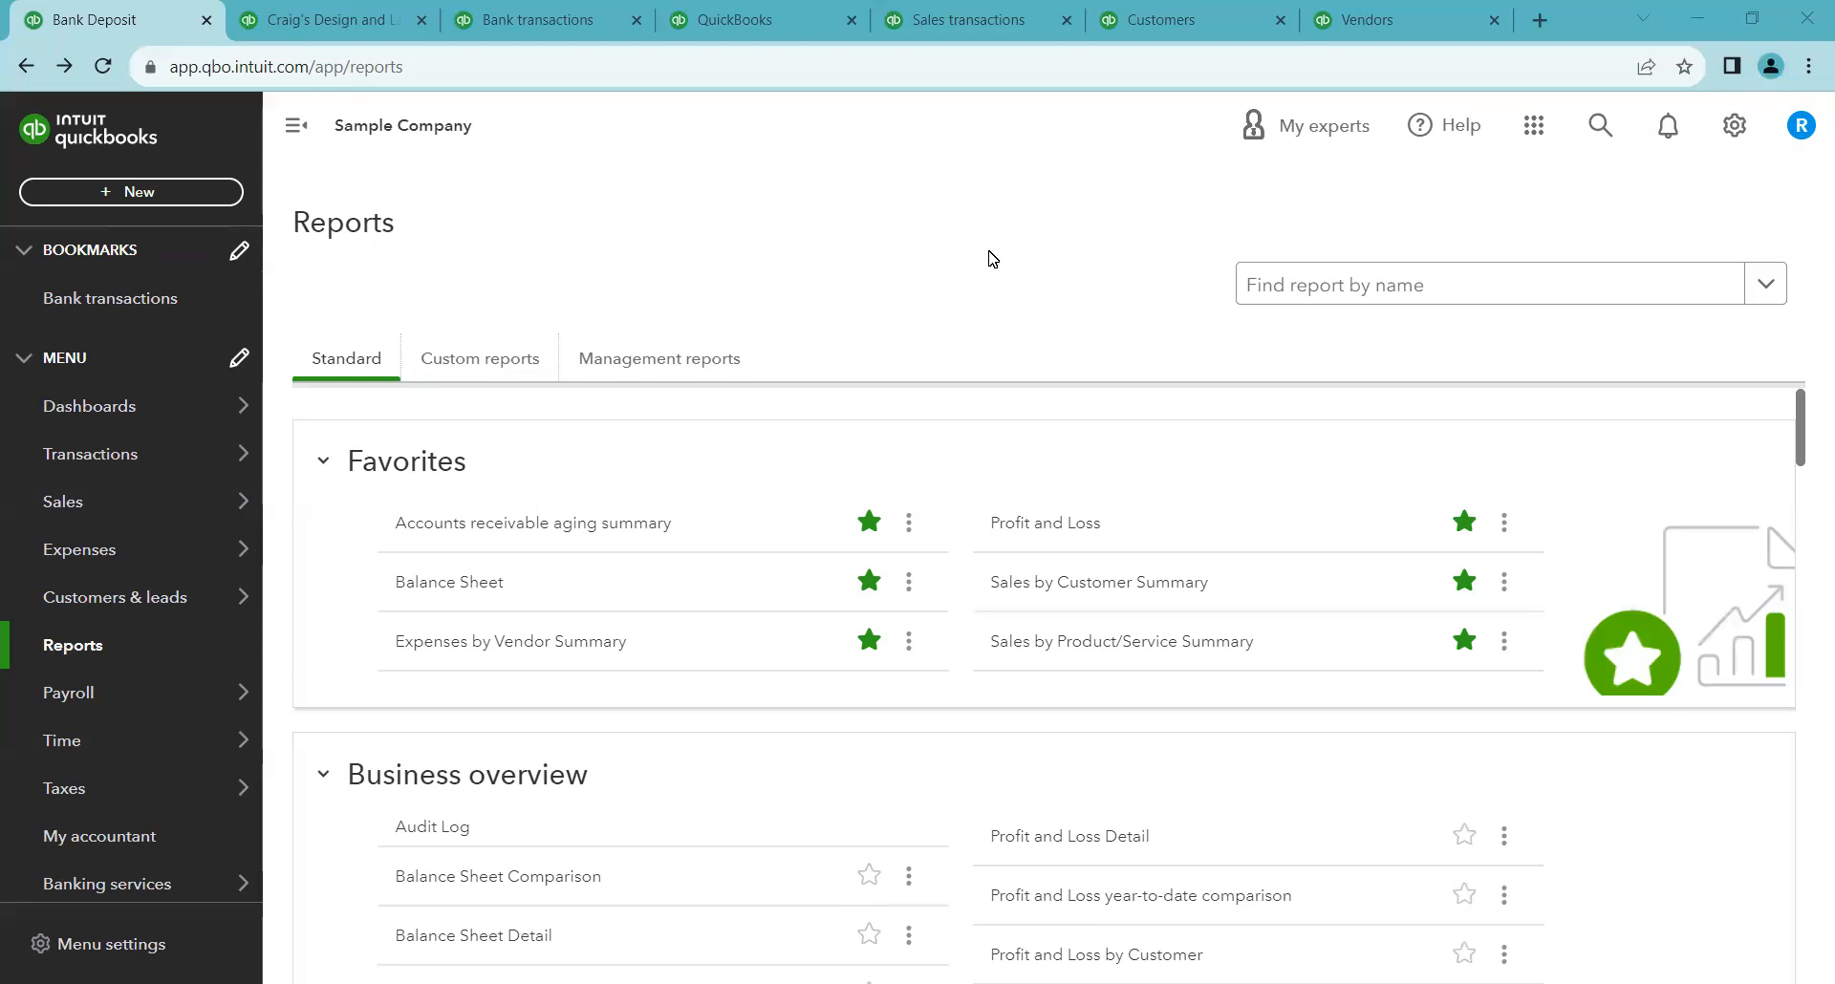
right_click(991, 258)
click(965, 268)
mouse_move(341, 21)
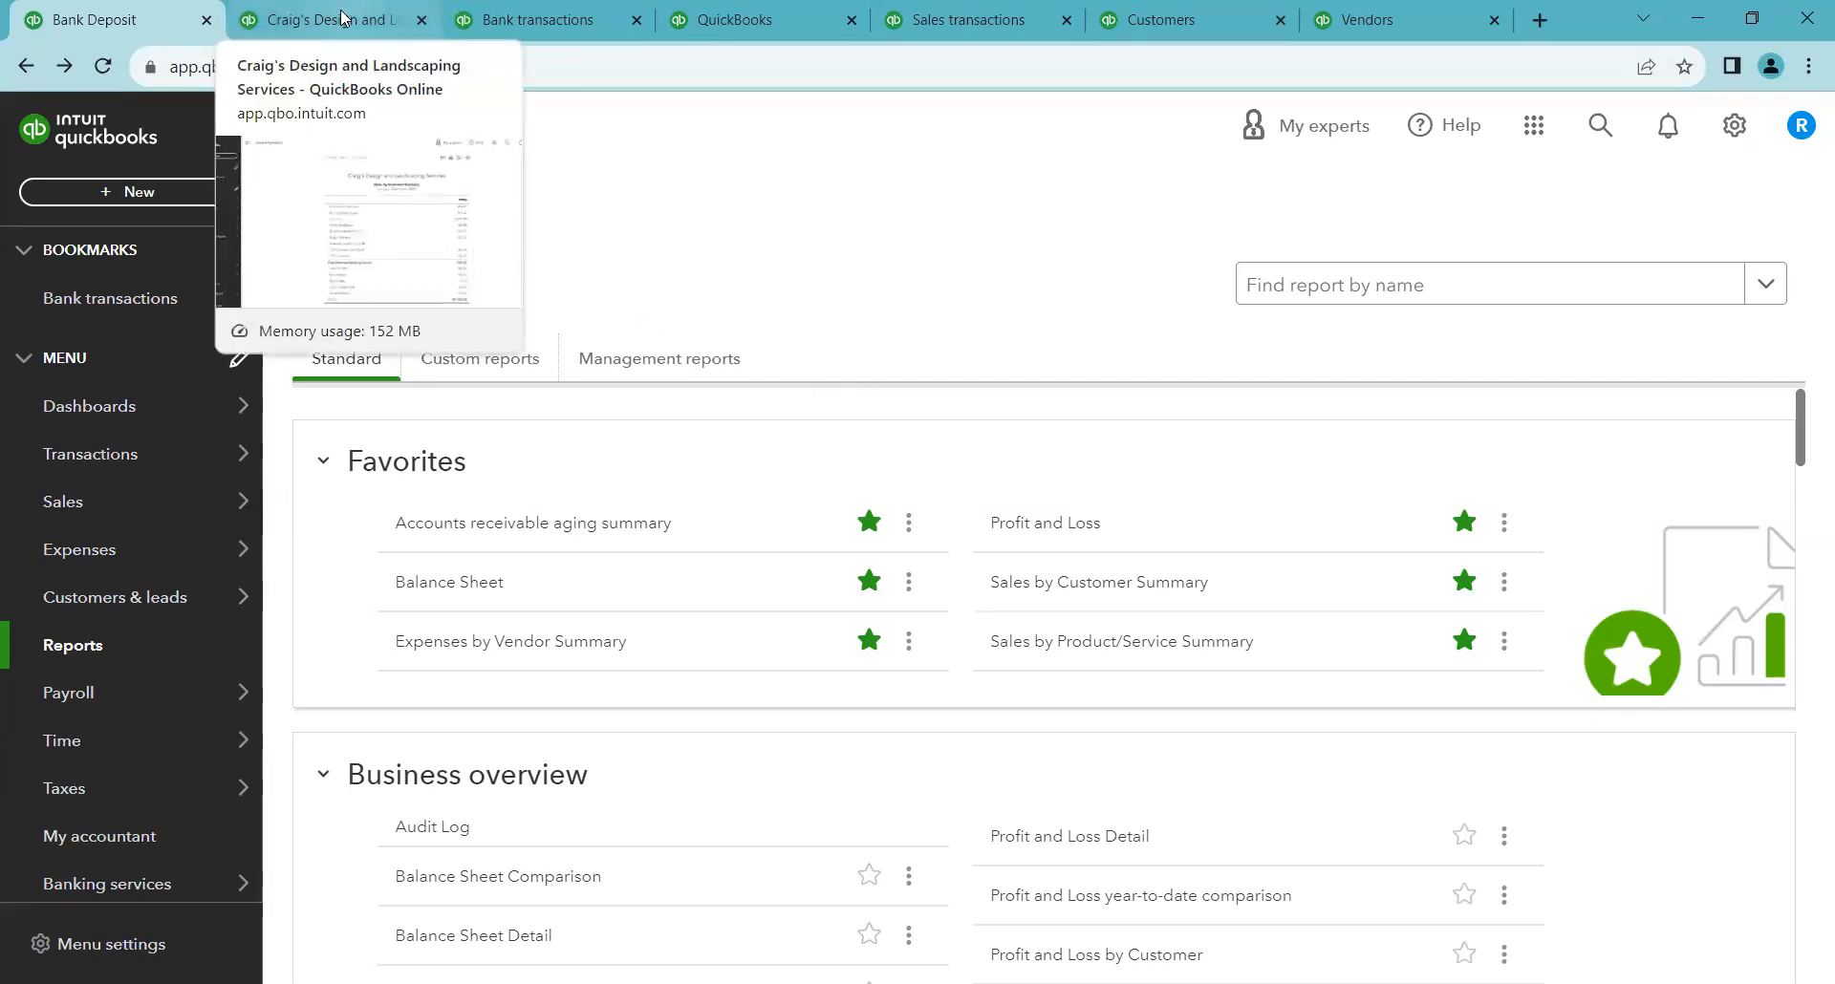
Switch to the Sales by Customer Summary report and expand and collapse the Freeman Sporting Goods sub-customer rows
click(341, 17)
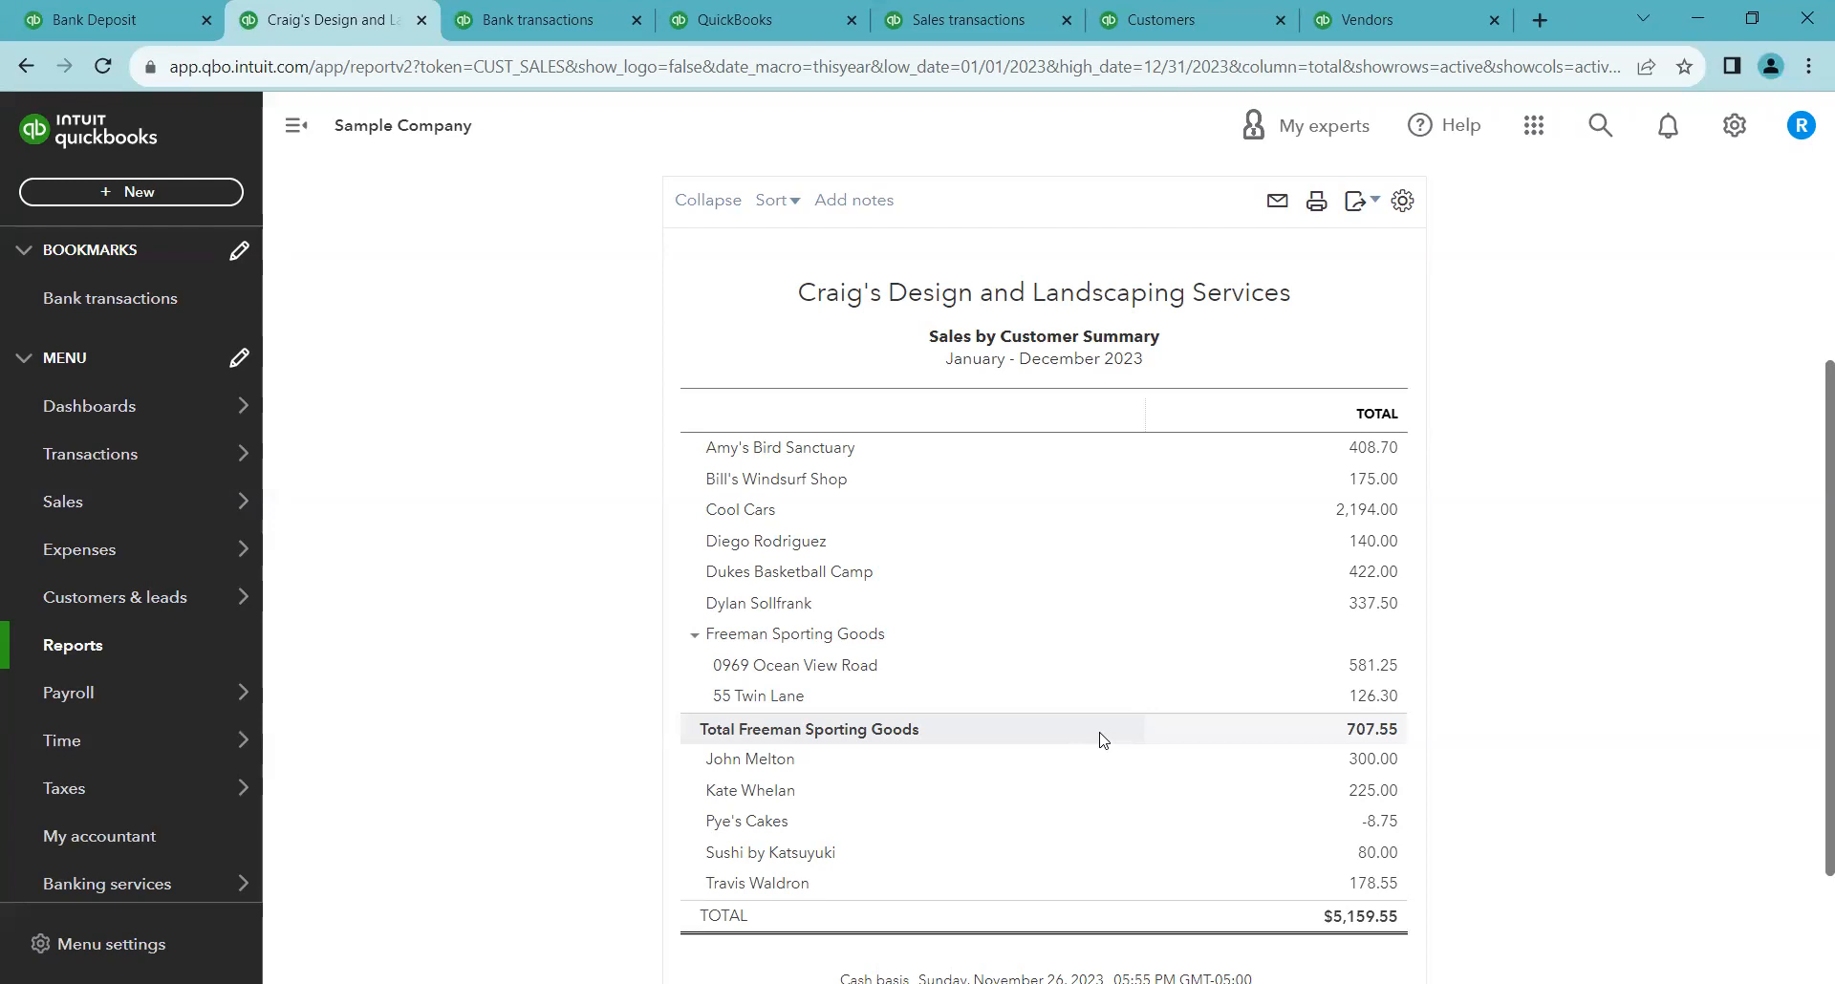
click(693, 637)
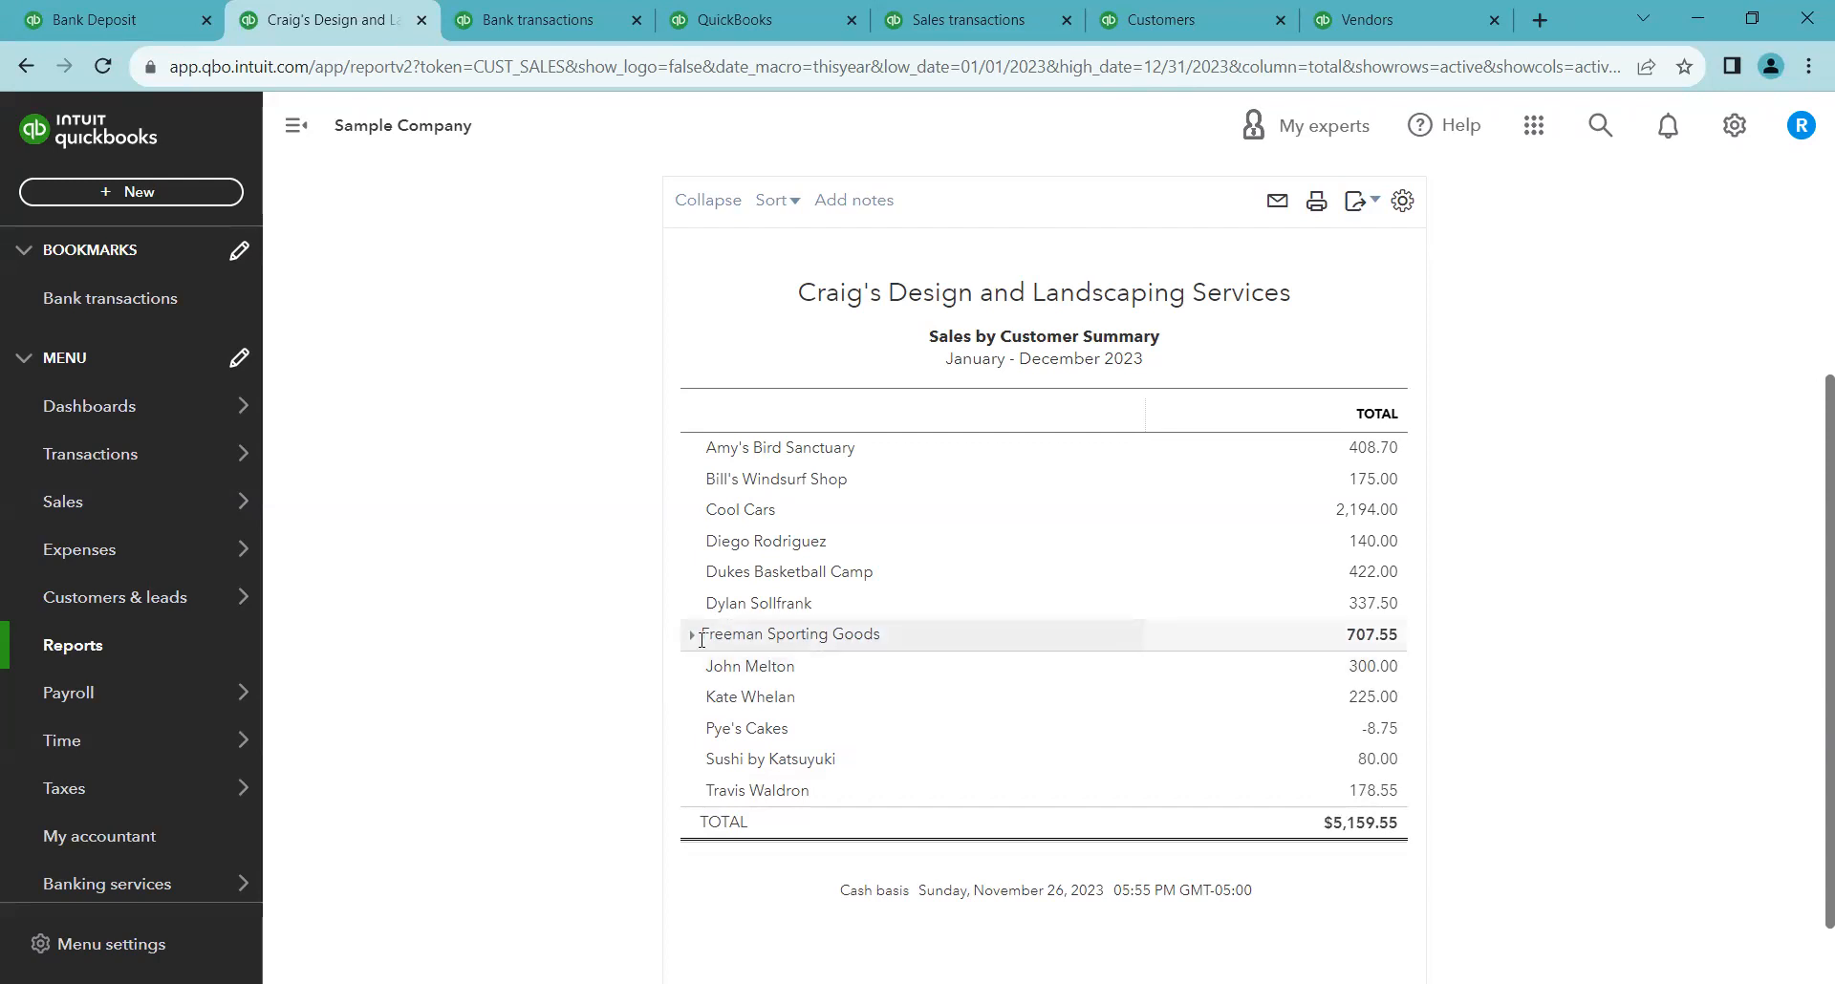
click(691, 637)
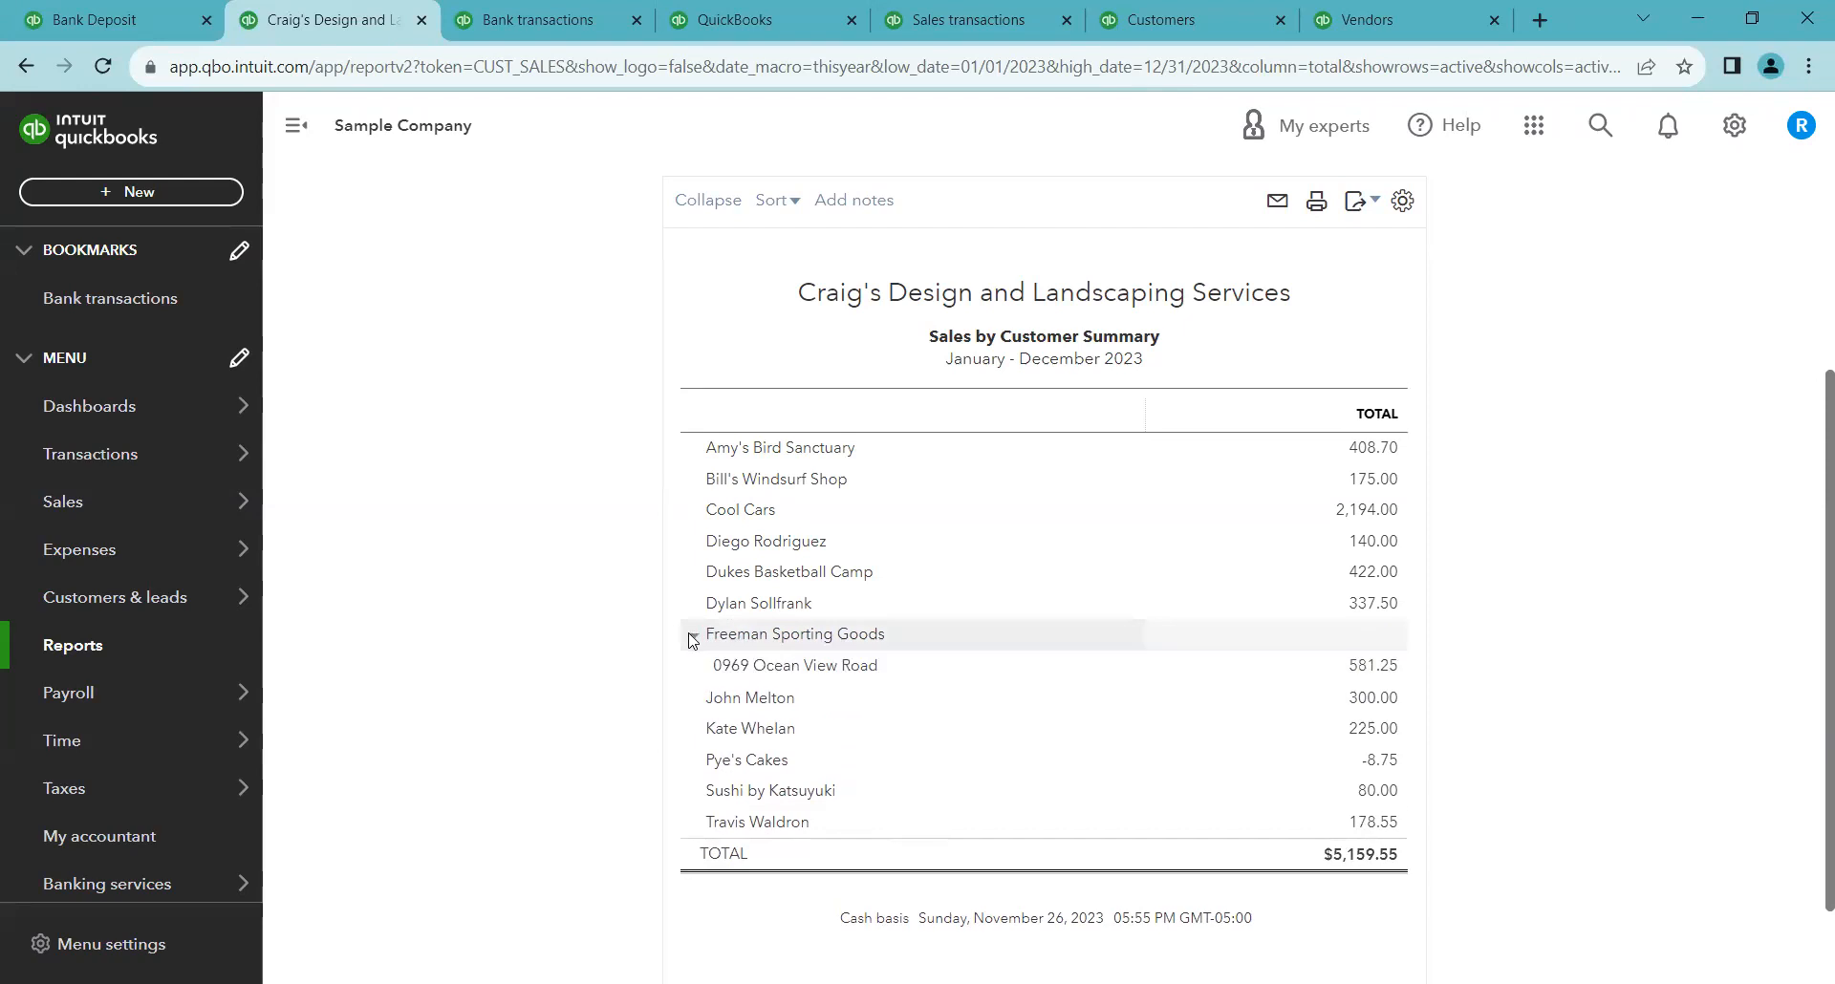
click(692, 636)
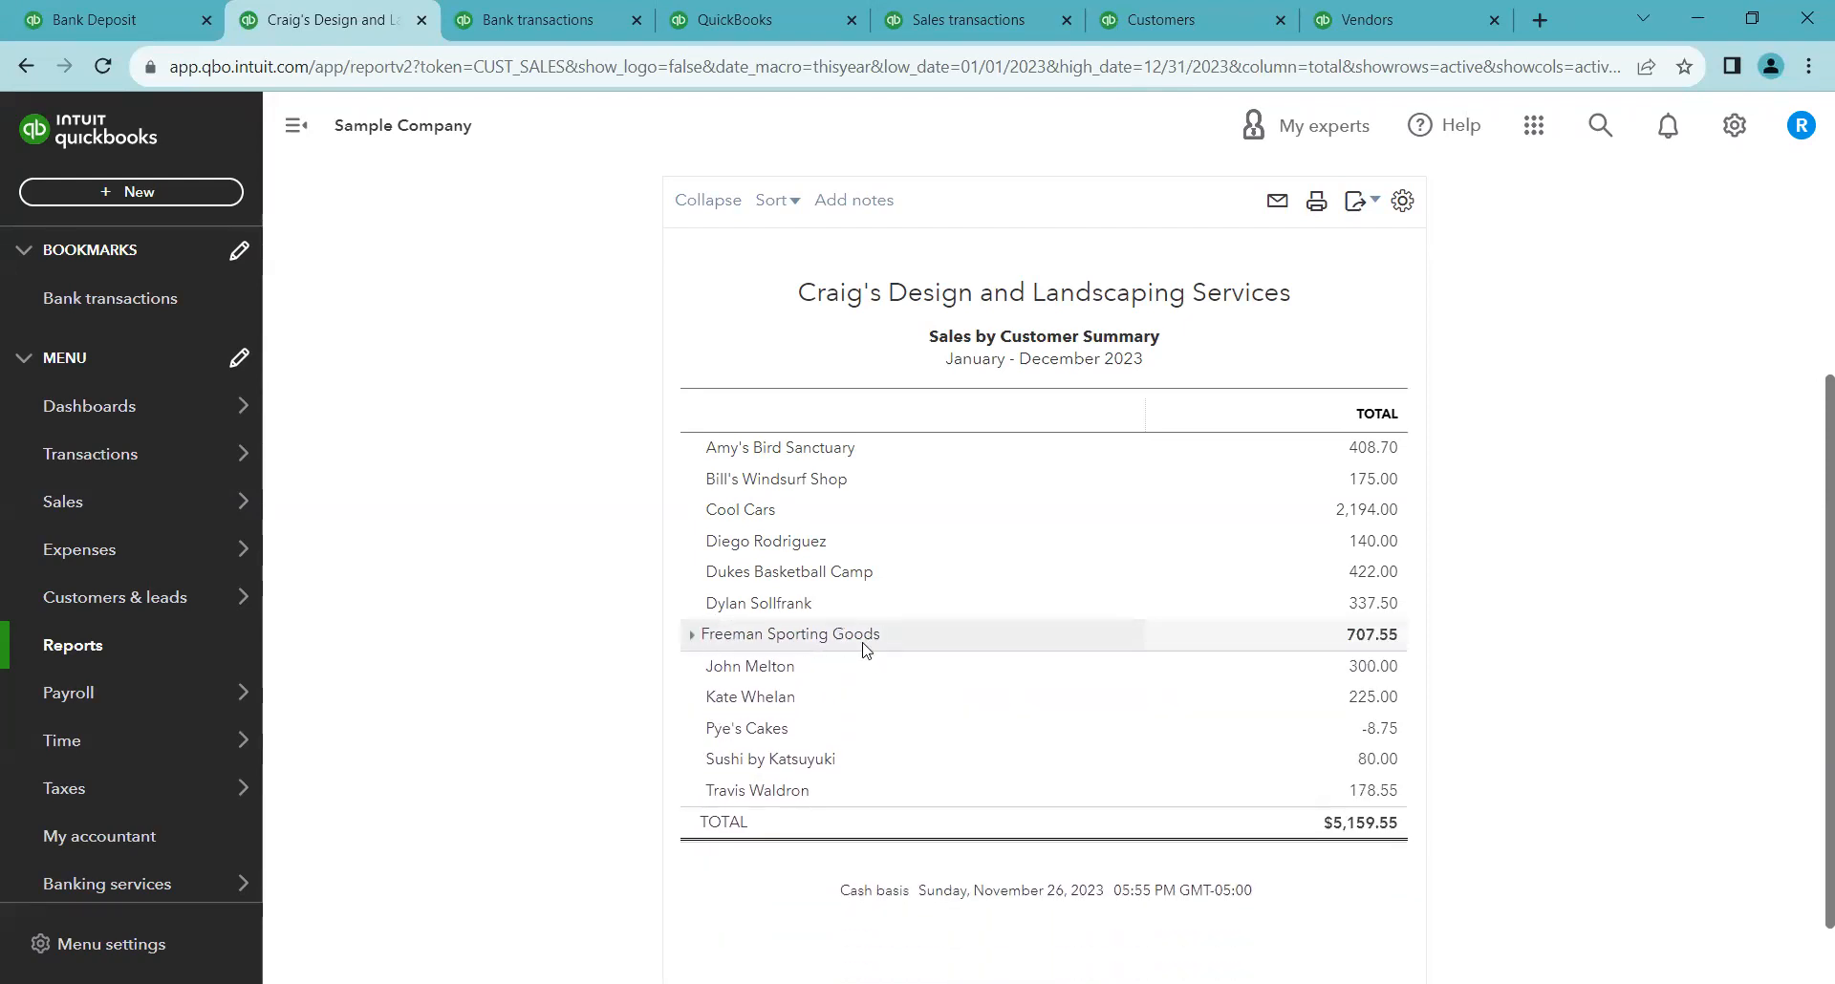
click(690, 634)
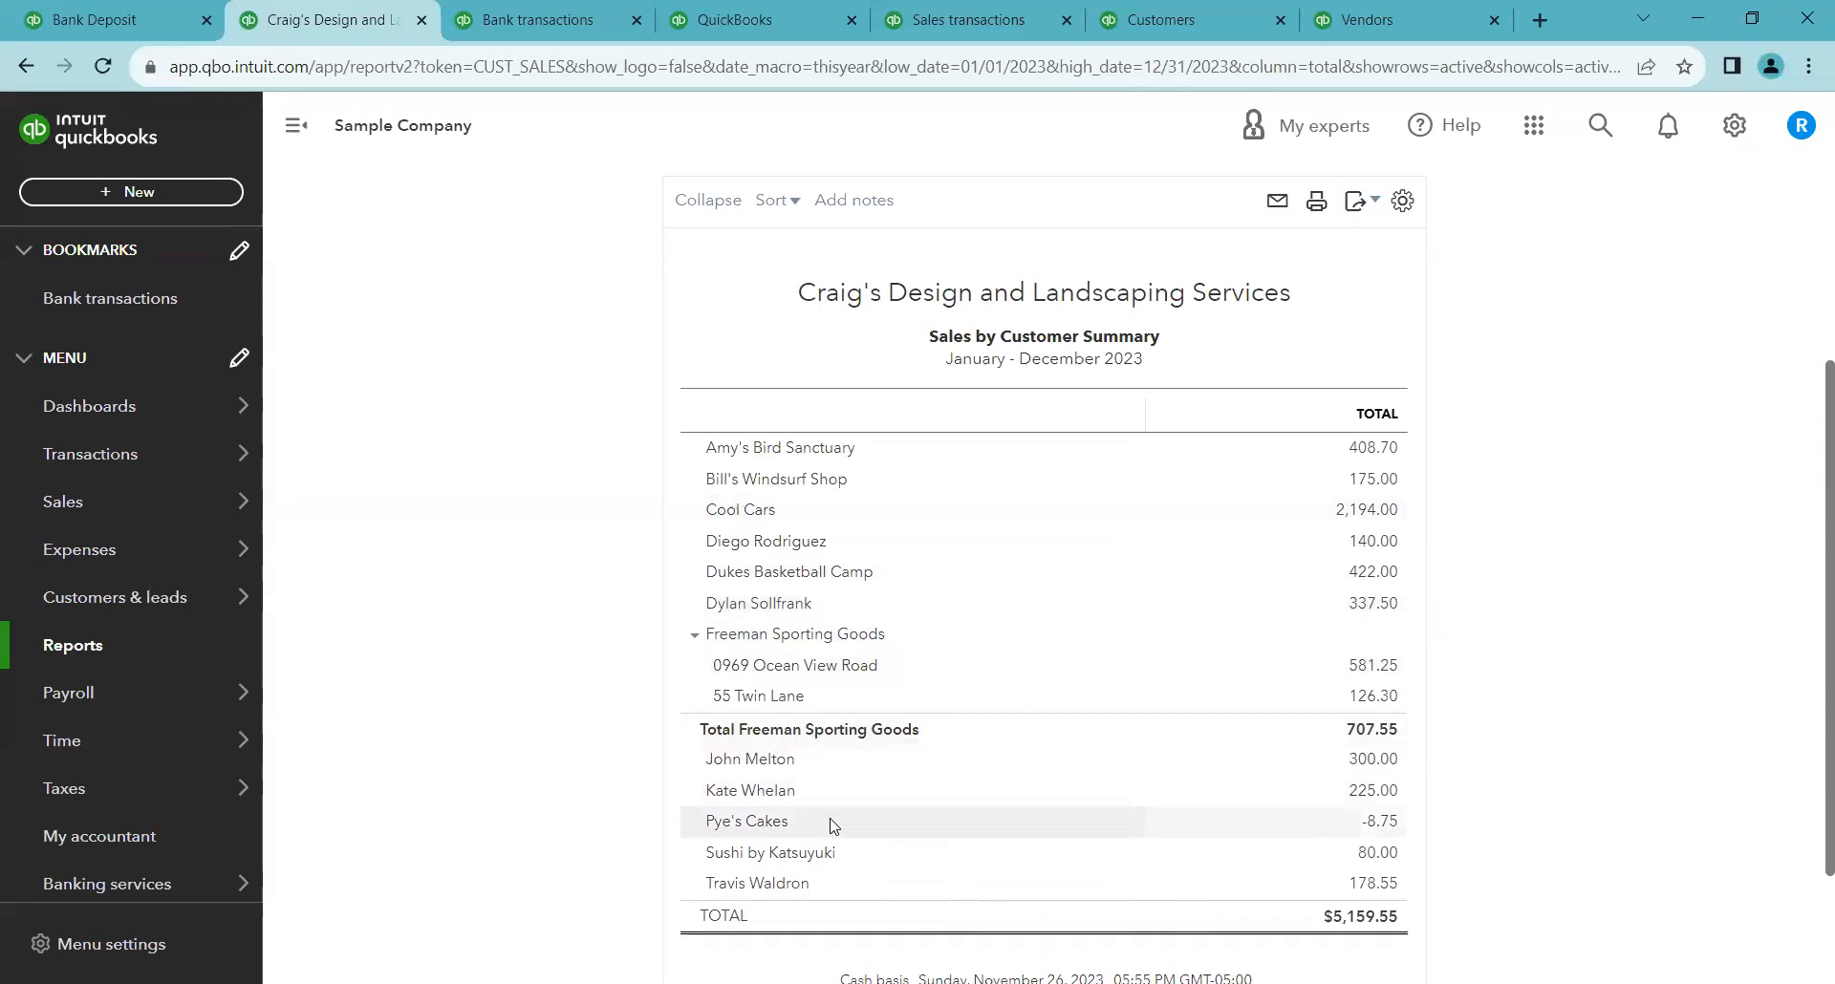
click(691, 635)
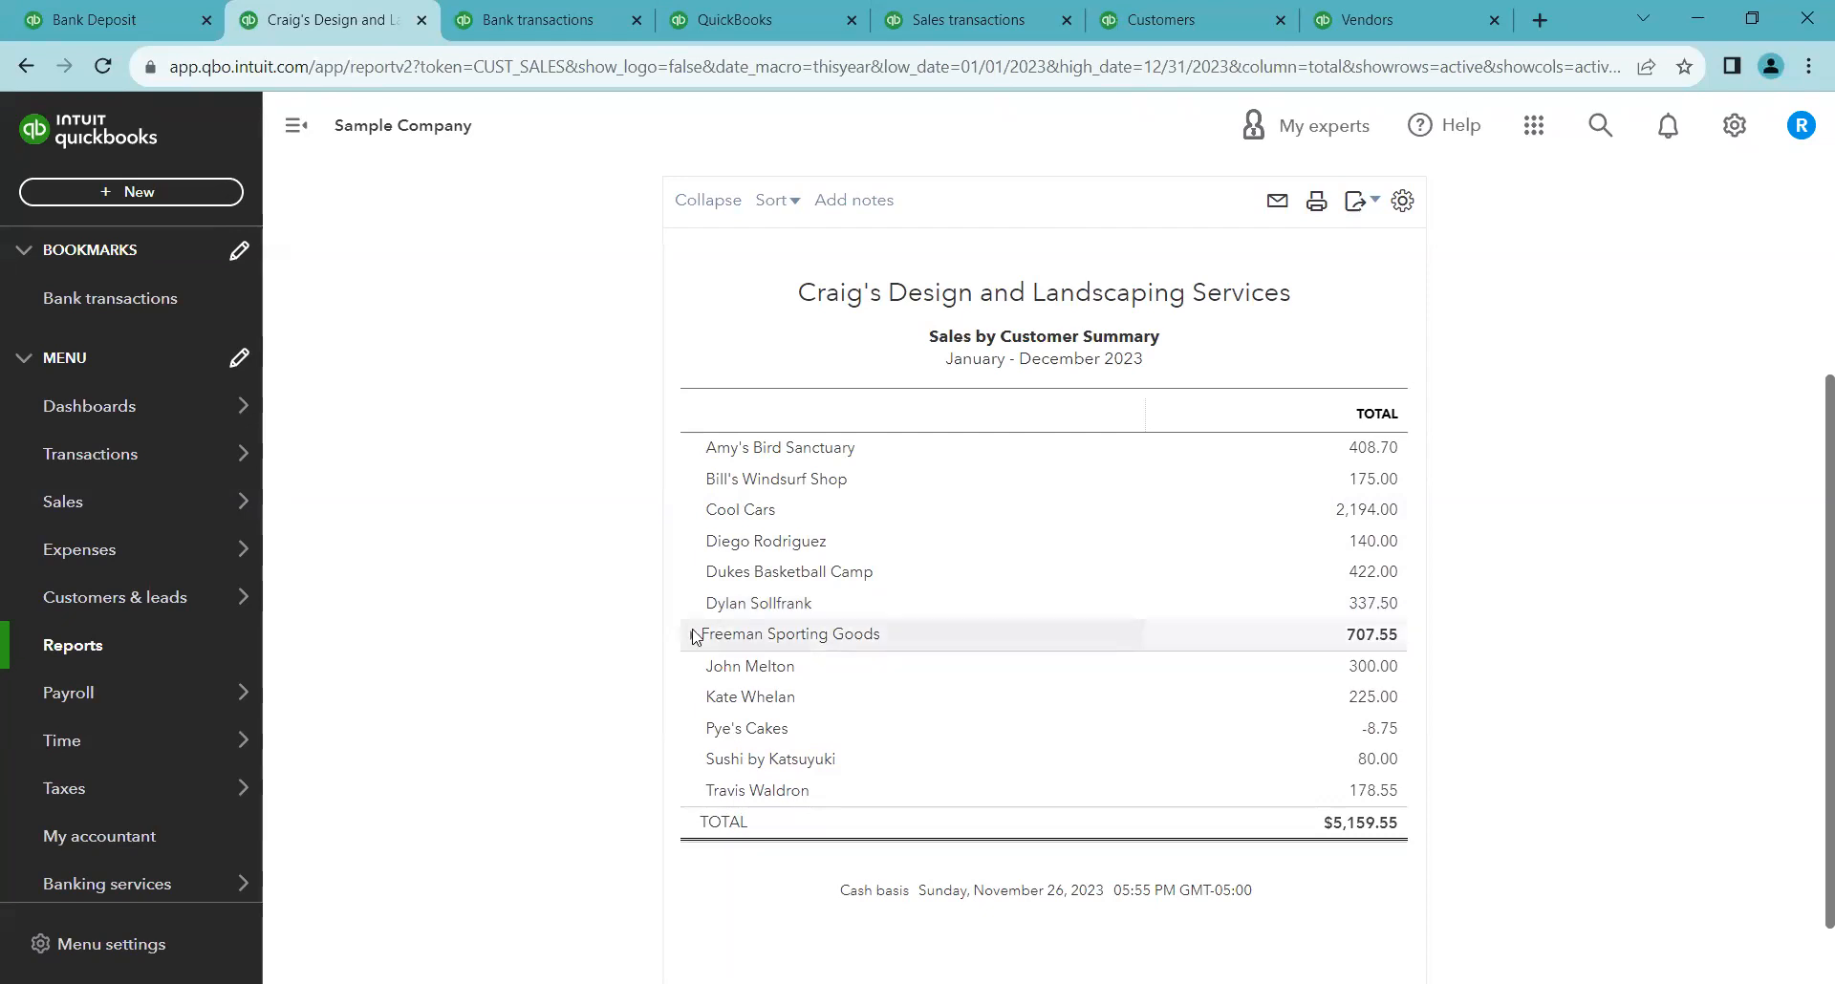
click(693, 634)
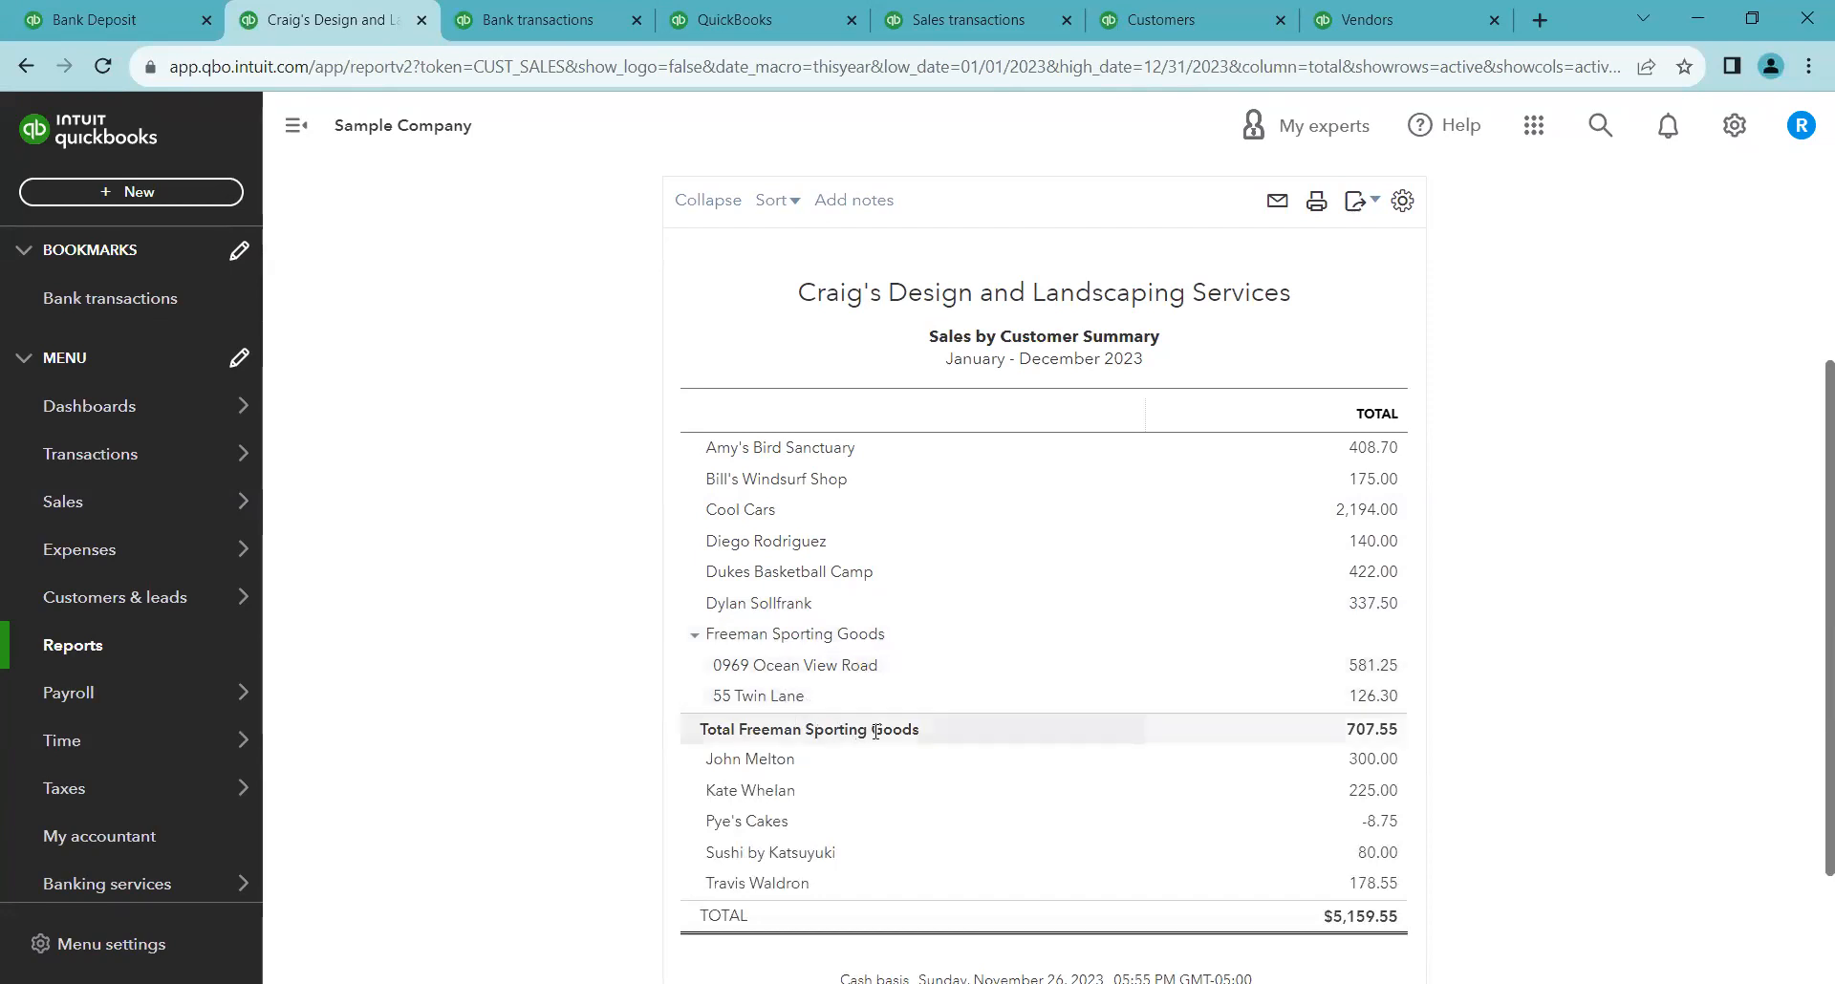
click(694, 637)
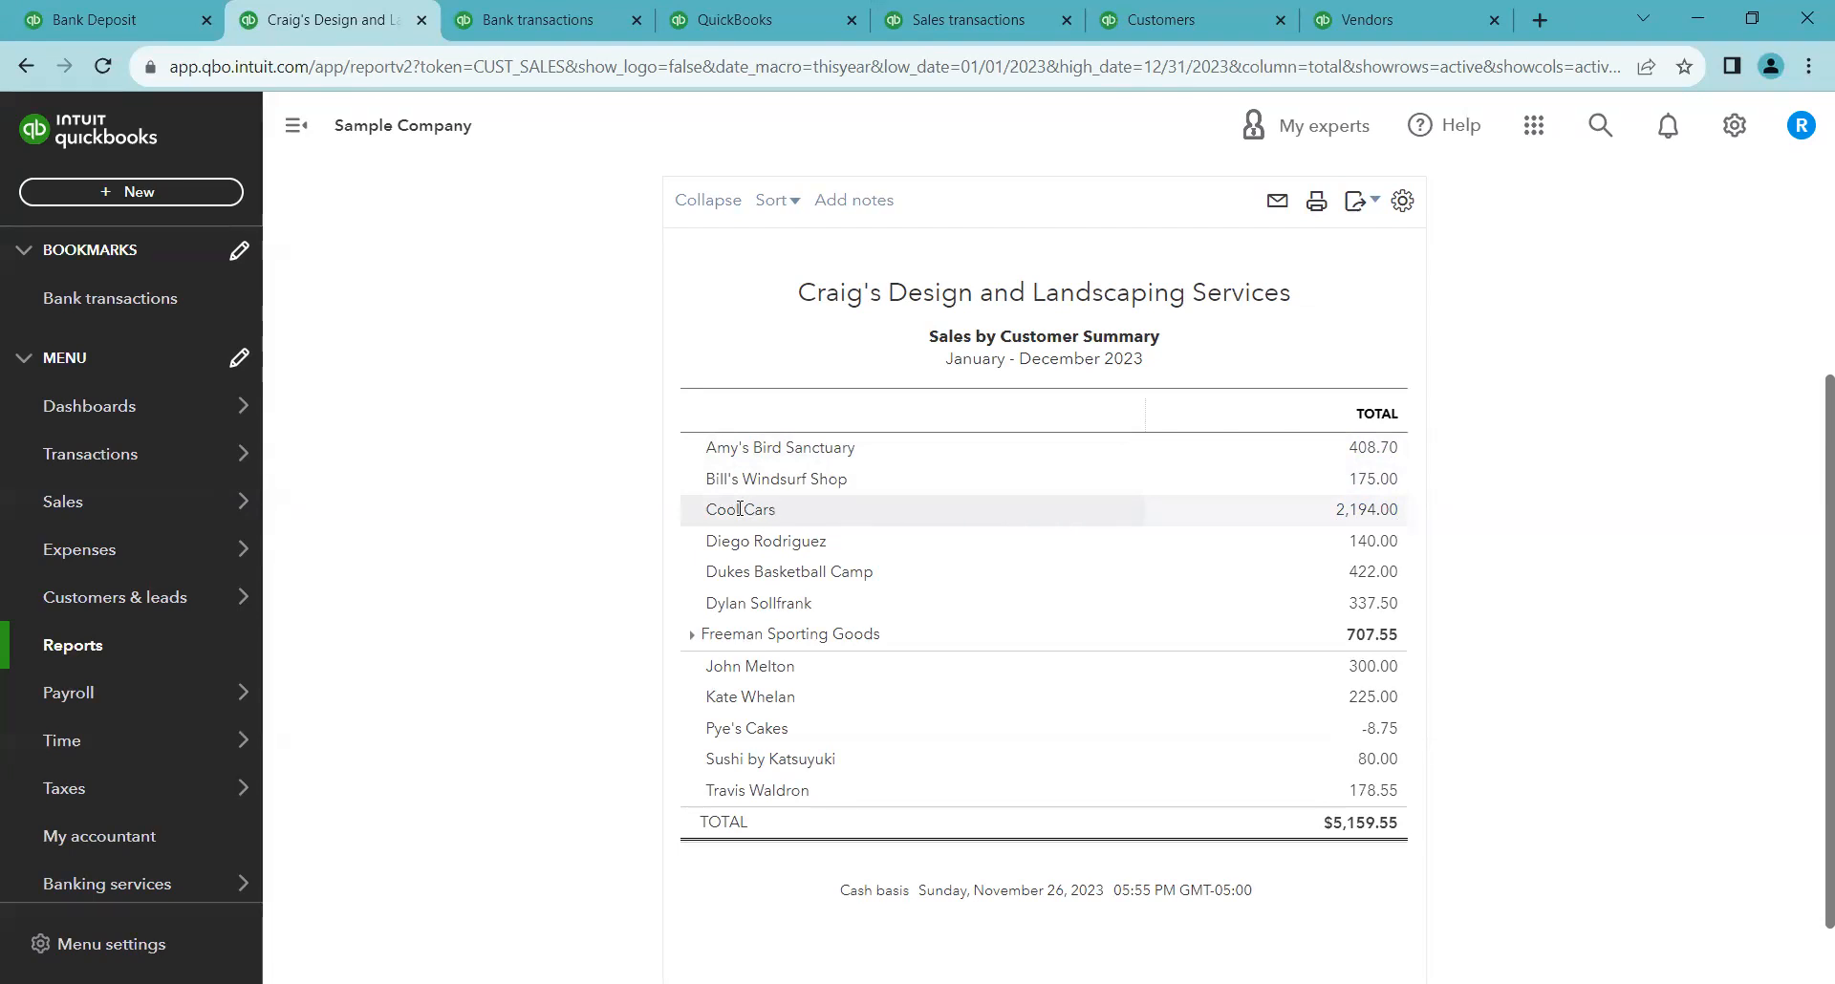
Drill into the Cool Cars total to open its Sales by Customer Detail transactions
click(1351, 519)
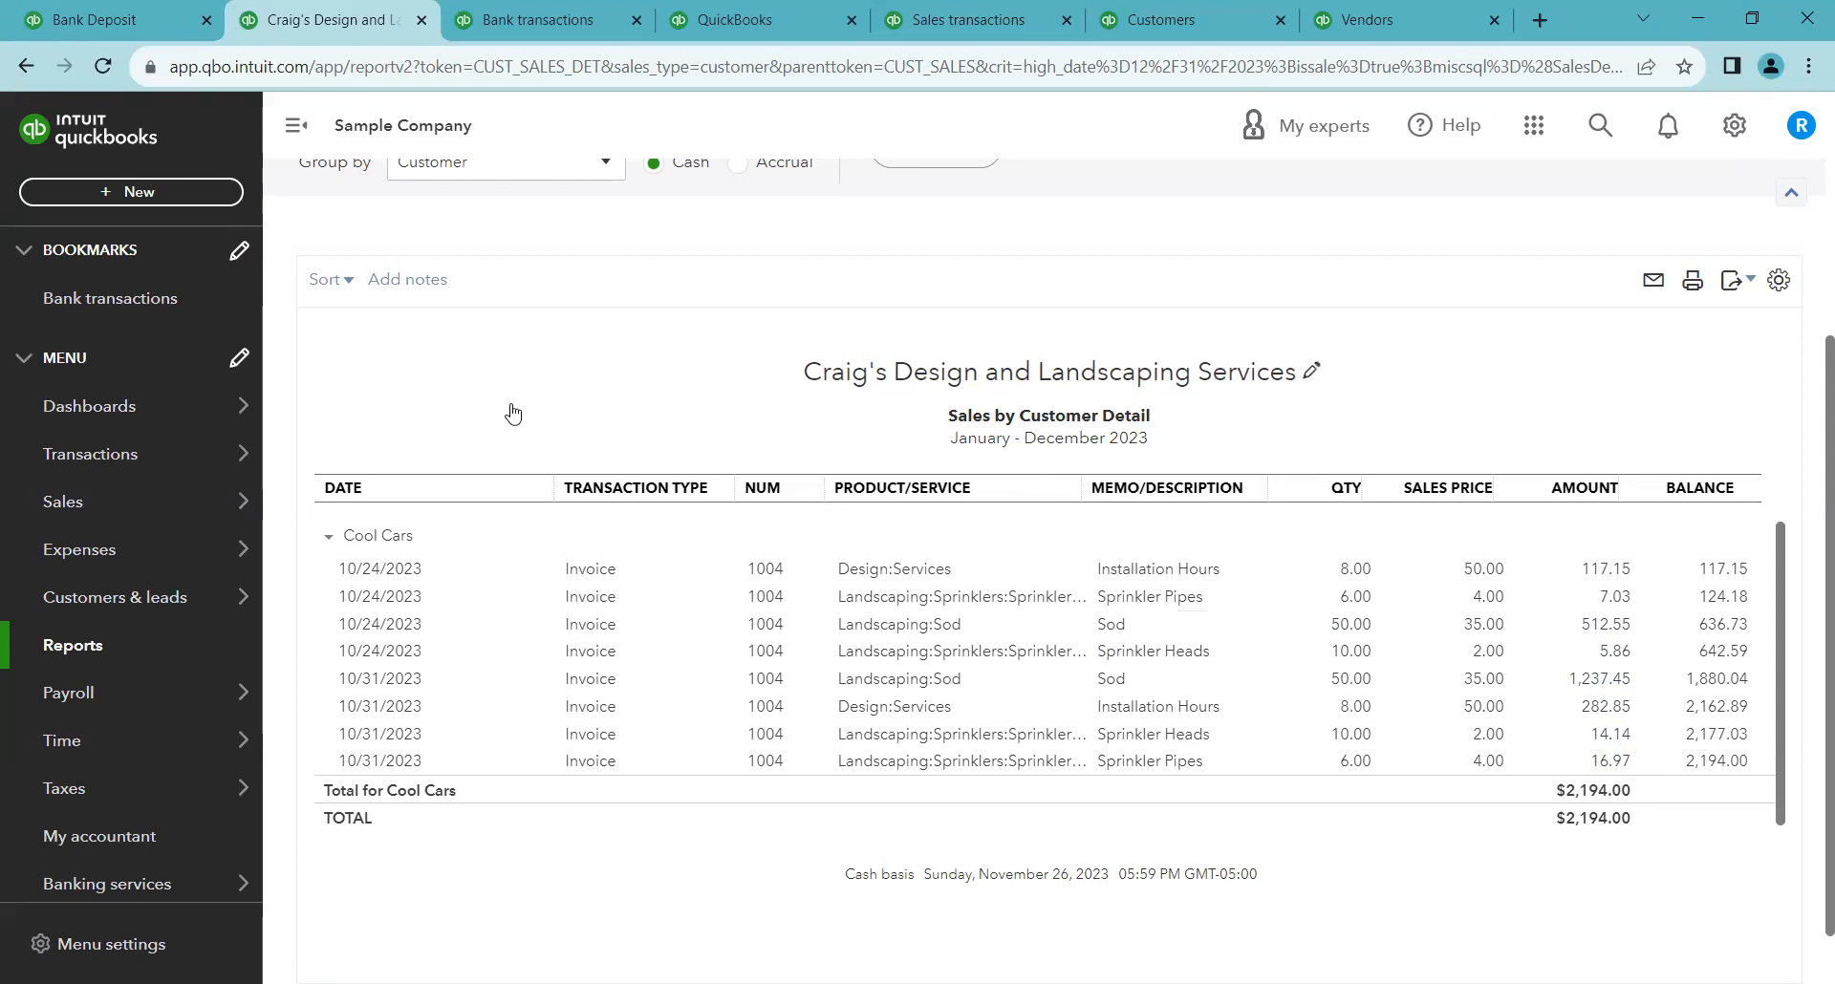
scroll(512, 412, up, 3)
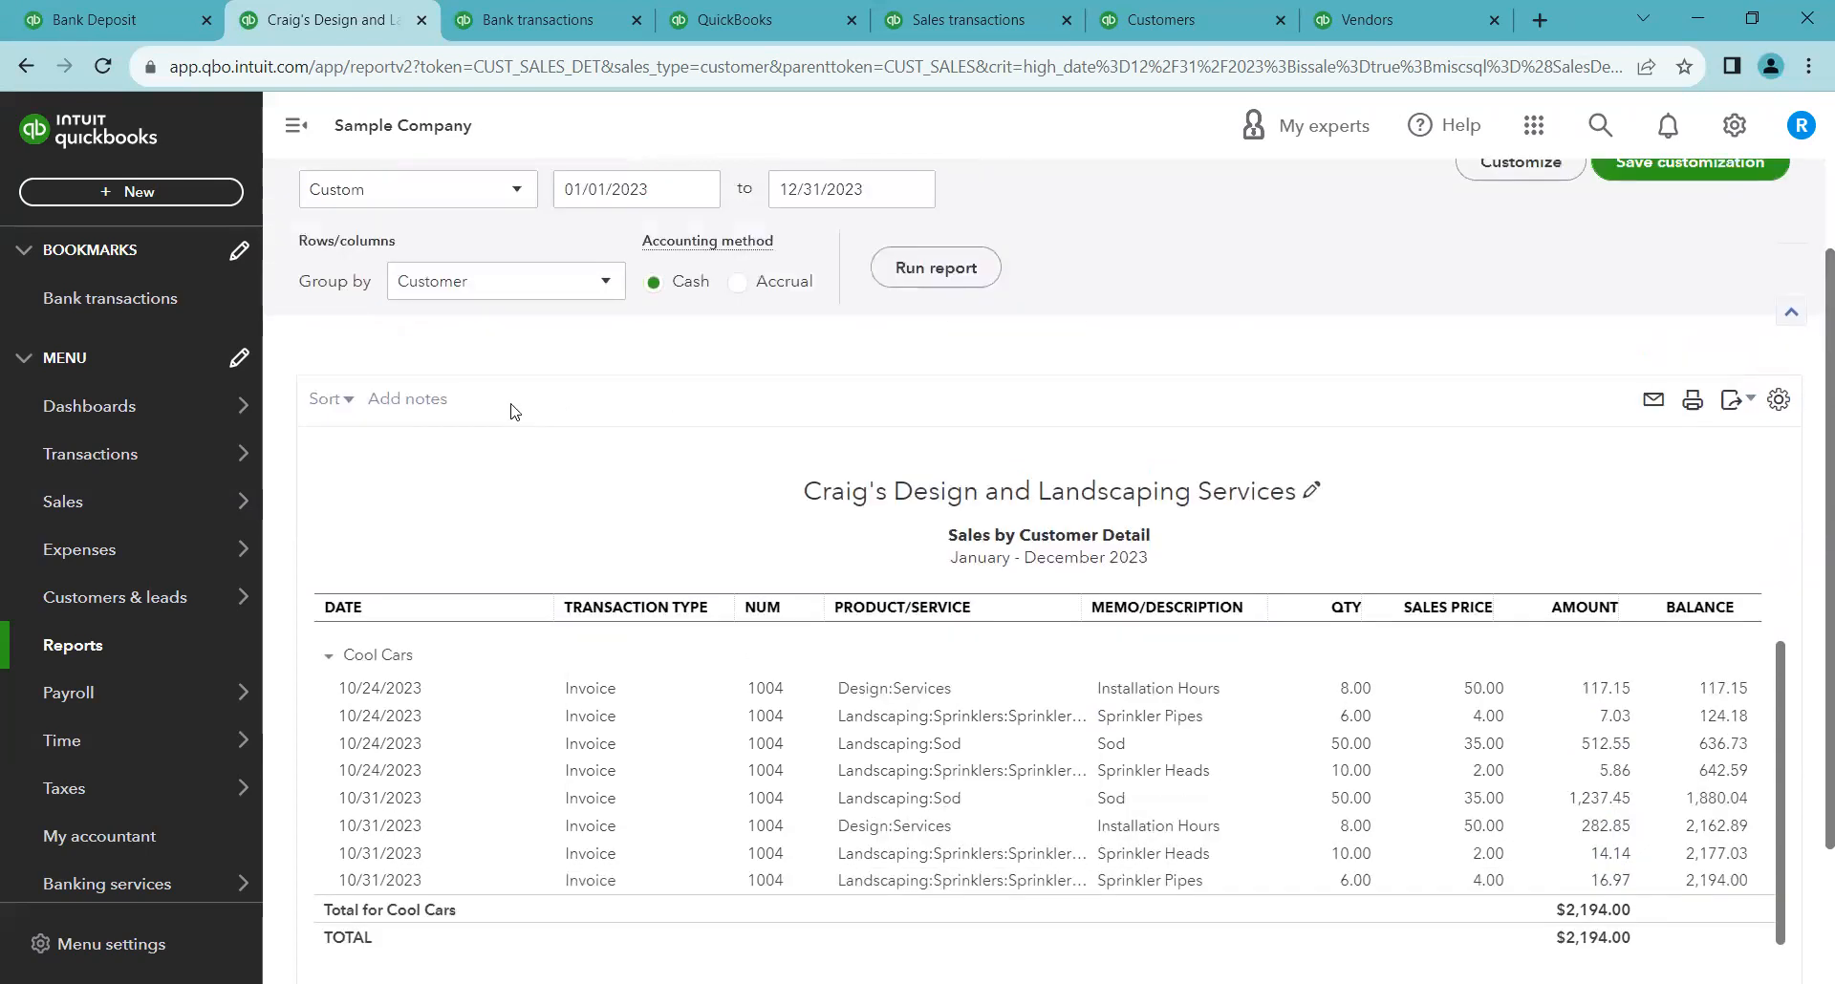
scroll(507, 447, down, 1)
scroll(507, 446, down, 1)
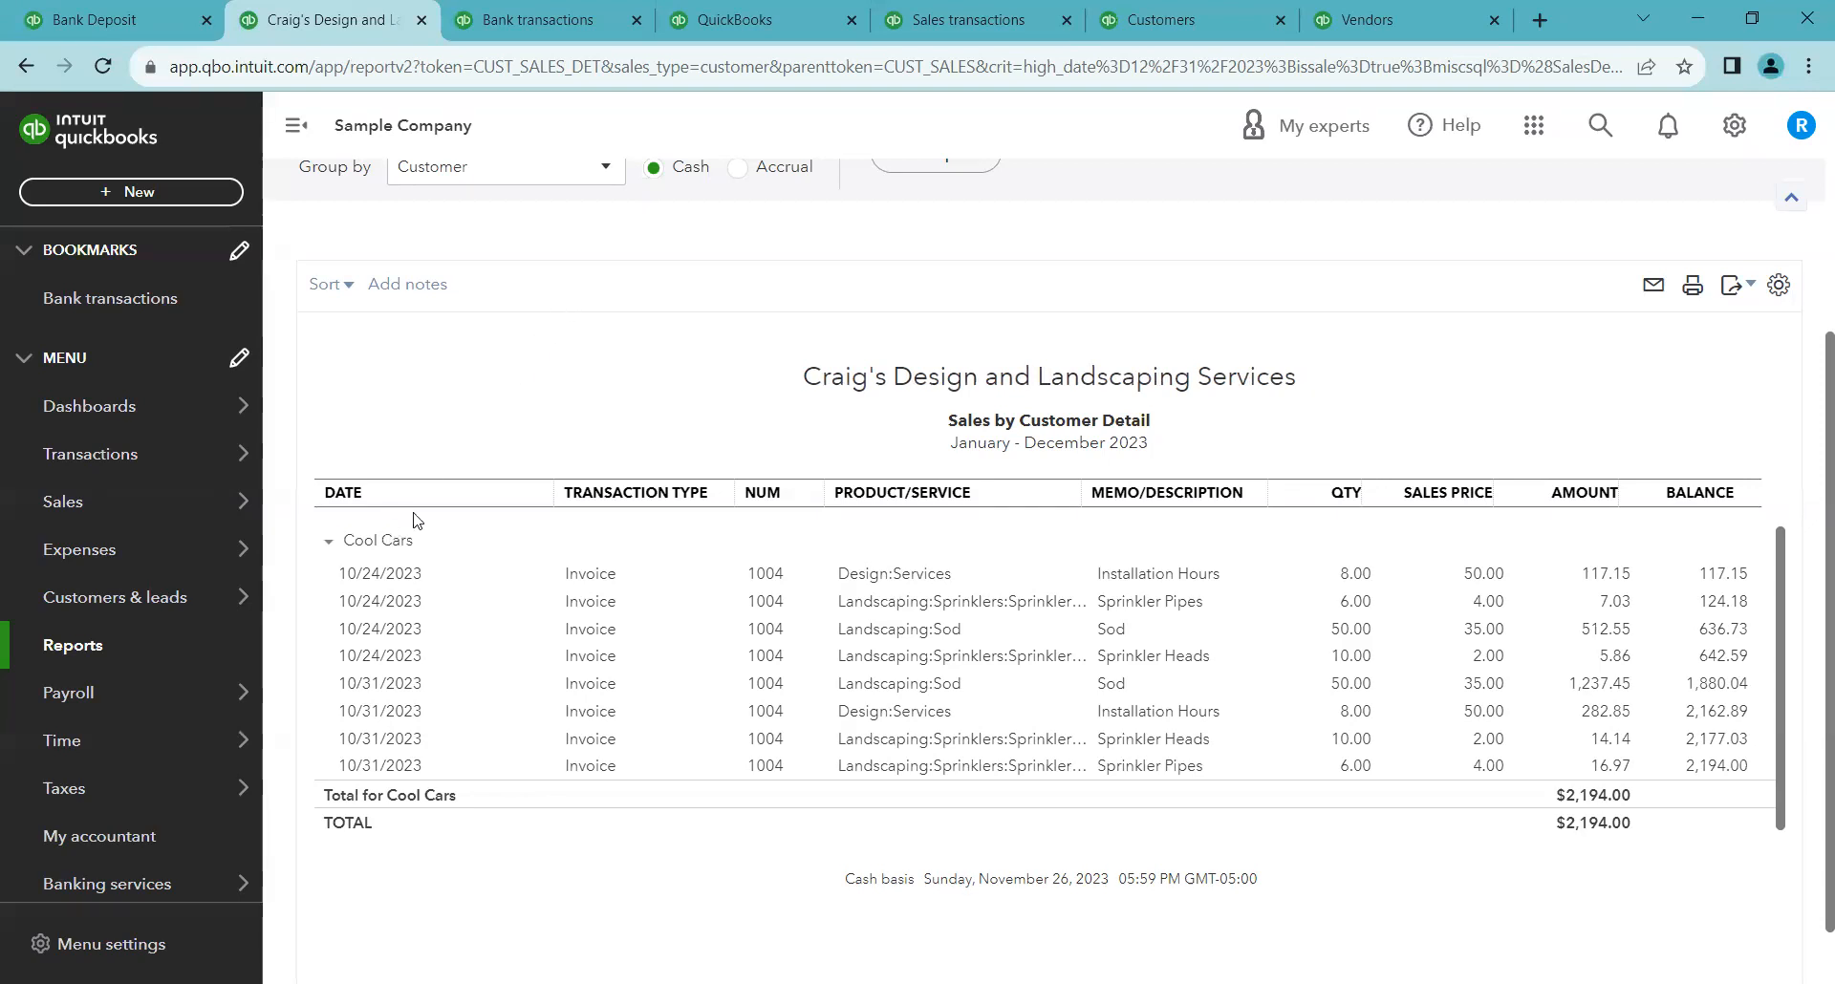
In Bank transactions, open the 11/26/2023 A Rental $200.00 deposit and categorize it to the Services account
click(517, 12)
scroll(1065, 664, down, 4)
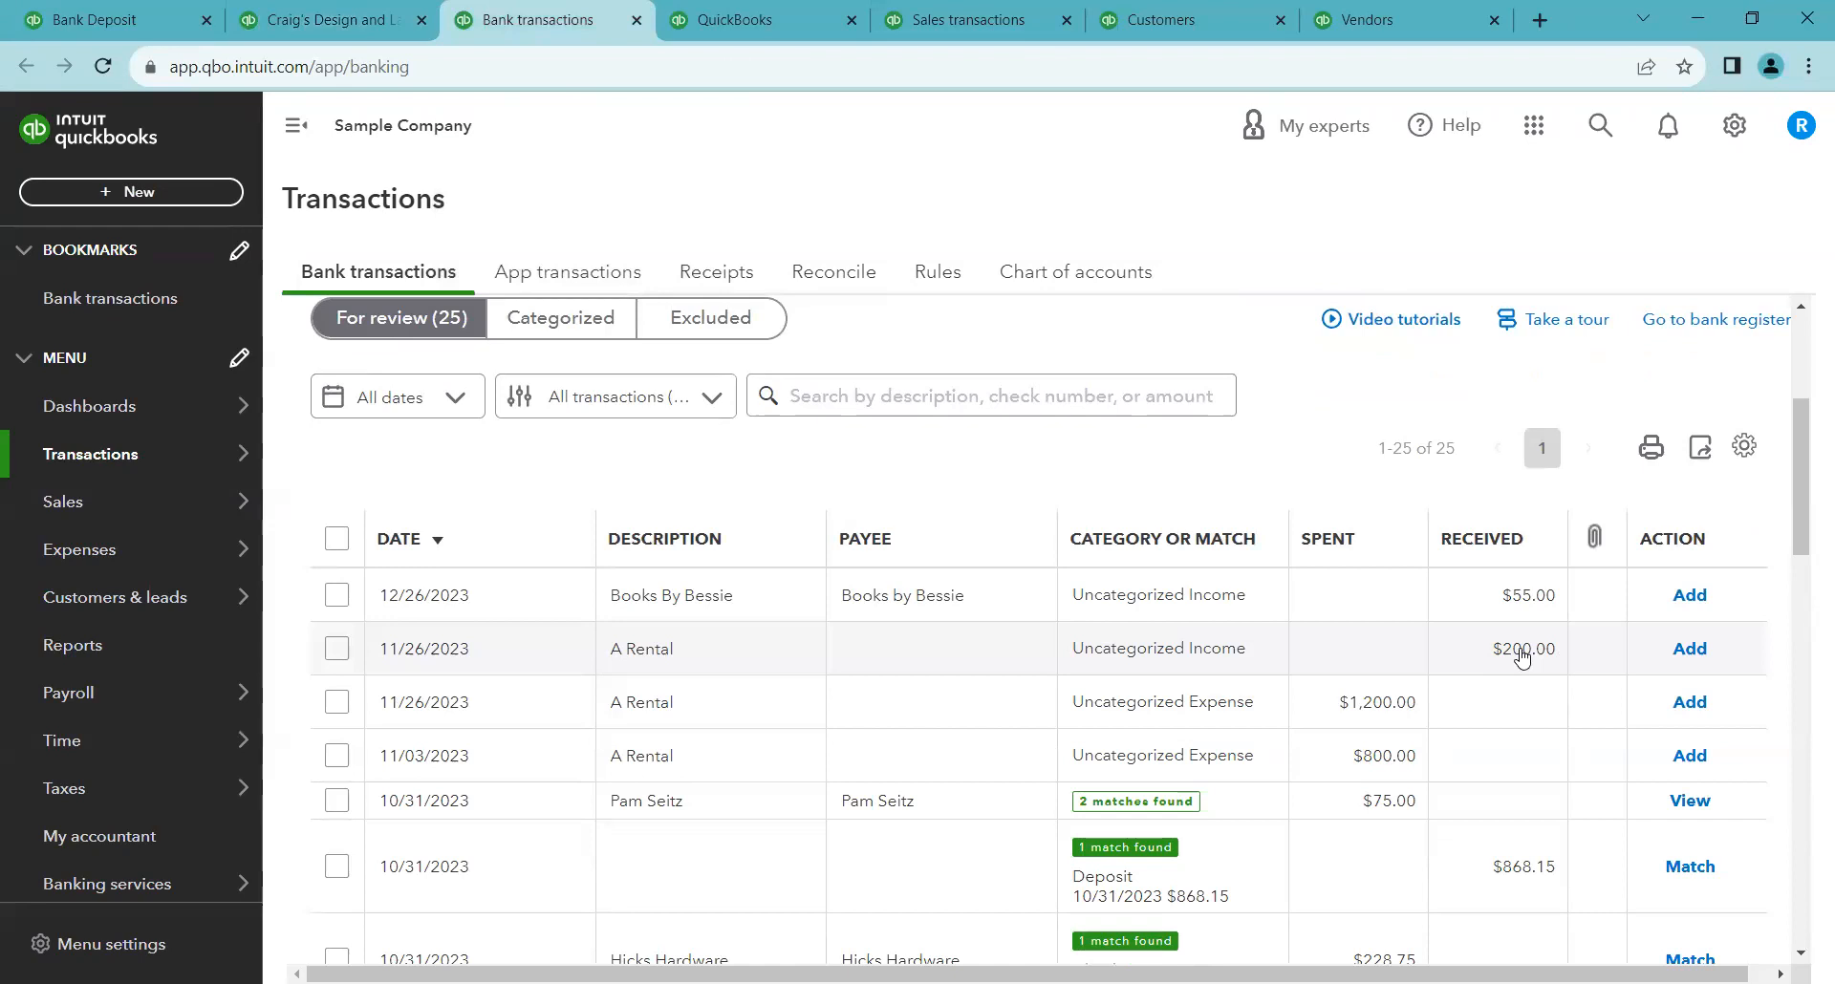
click(1490, 653)
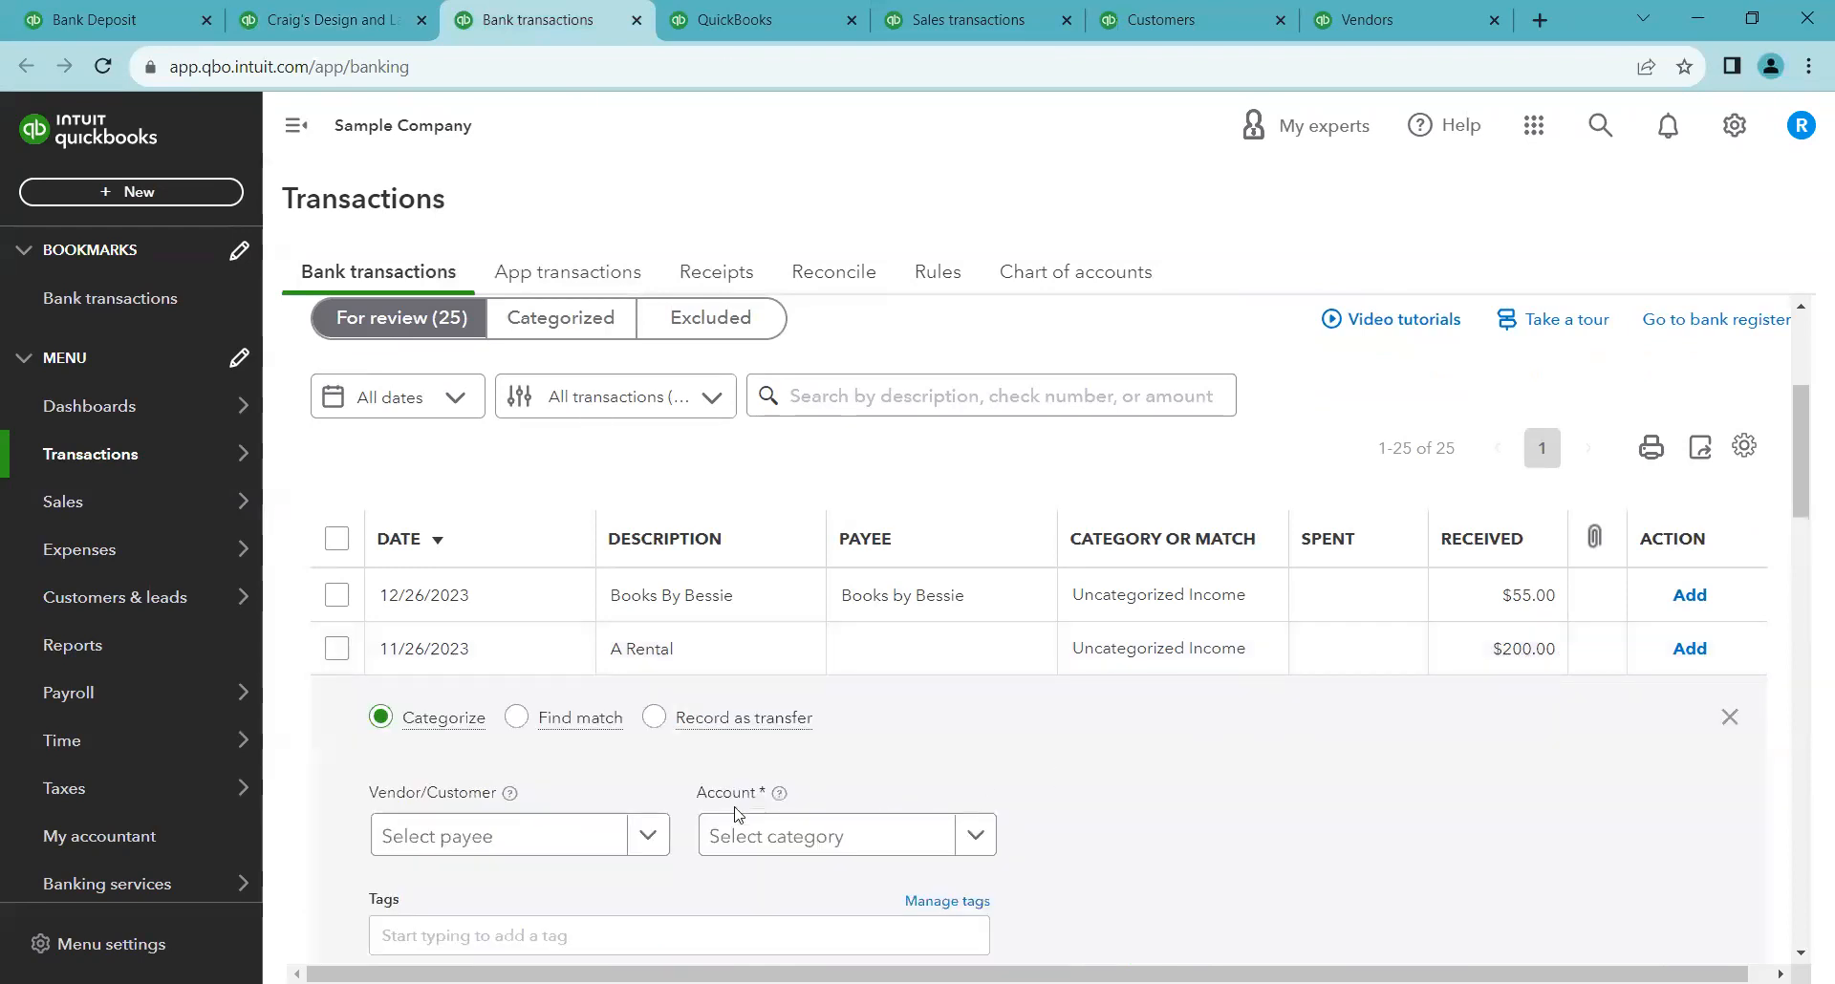
scroll(578, 828, down, 1)
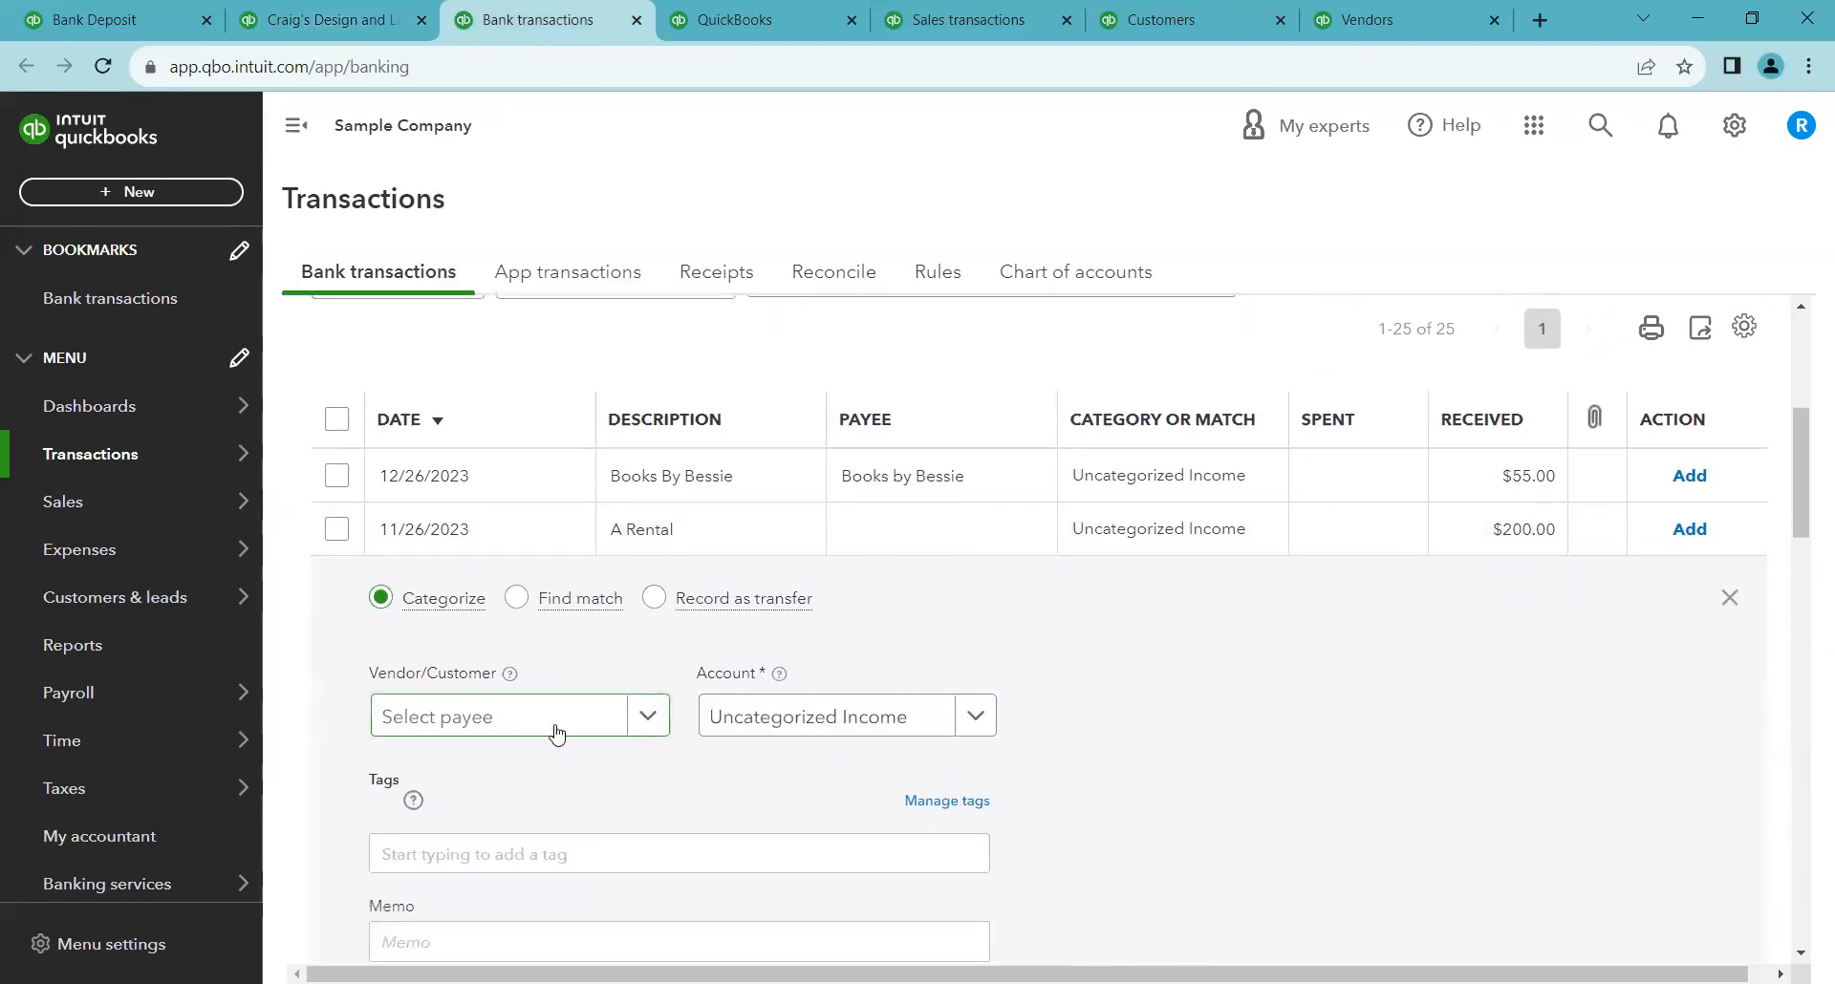
click(841, 719)
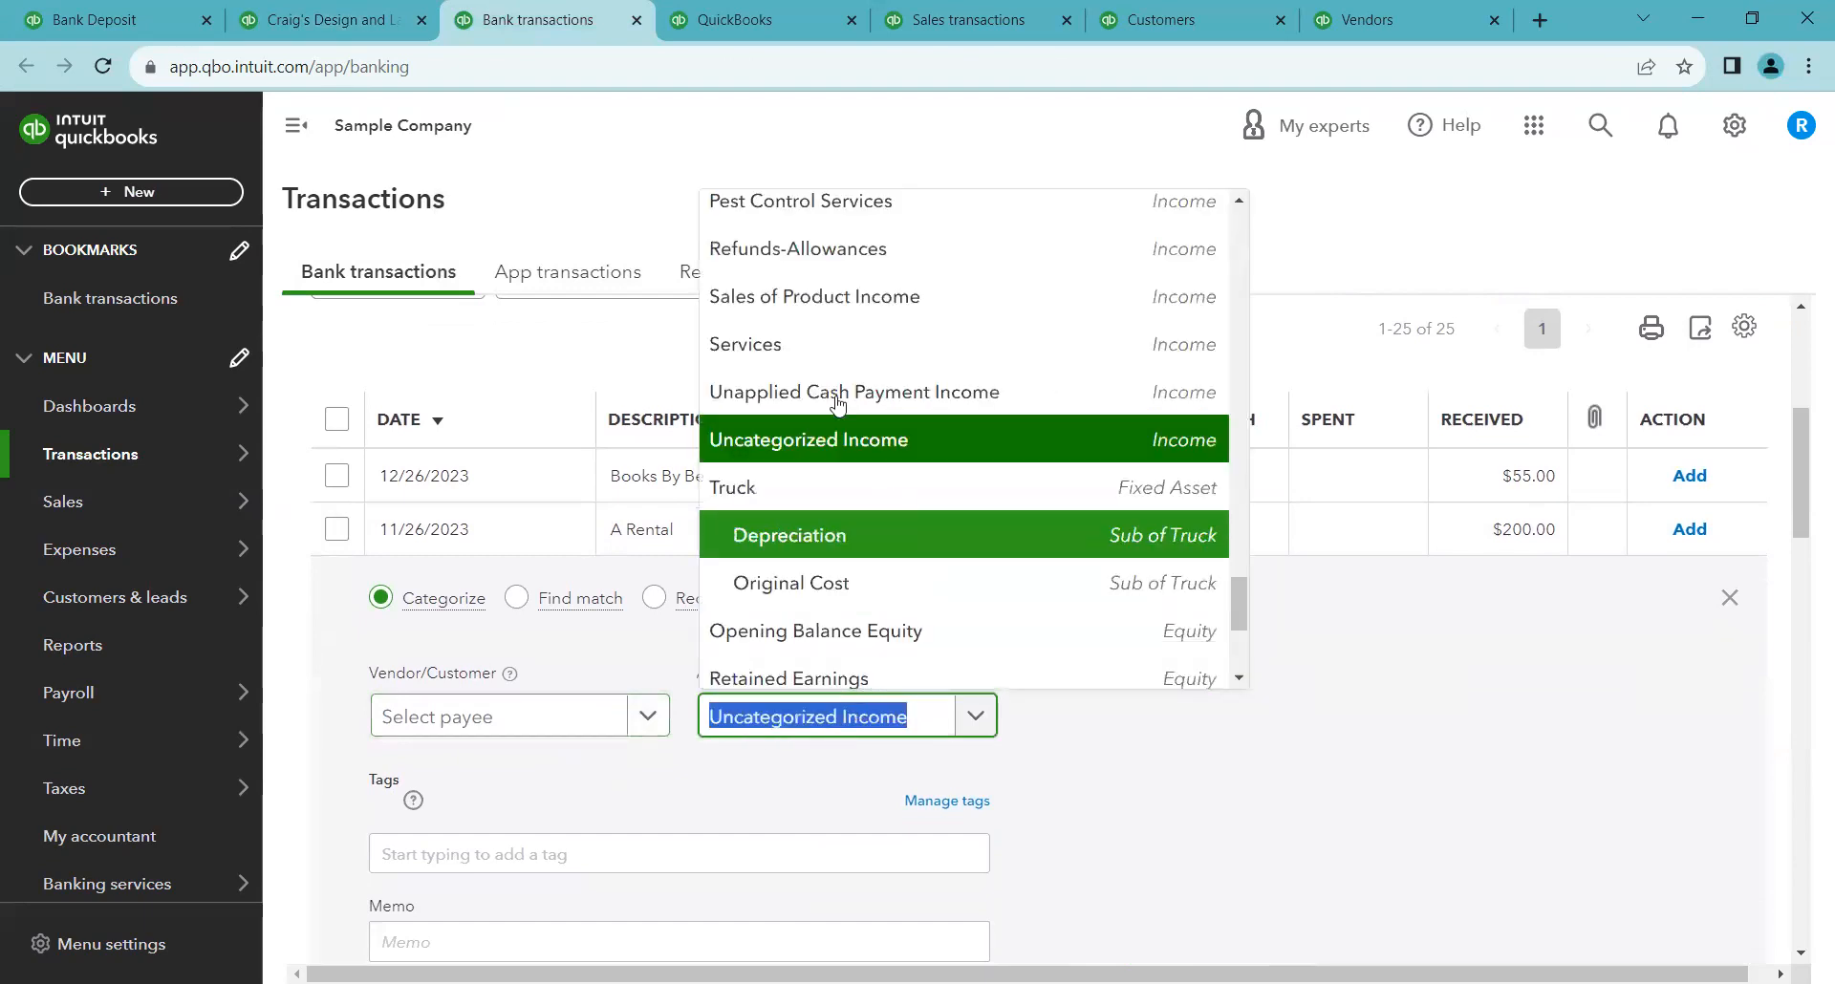
click(827, 349)
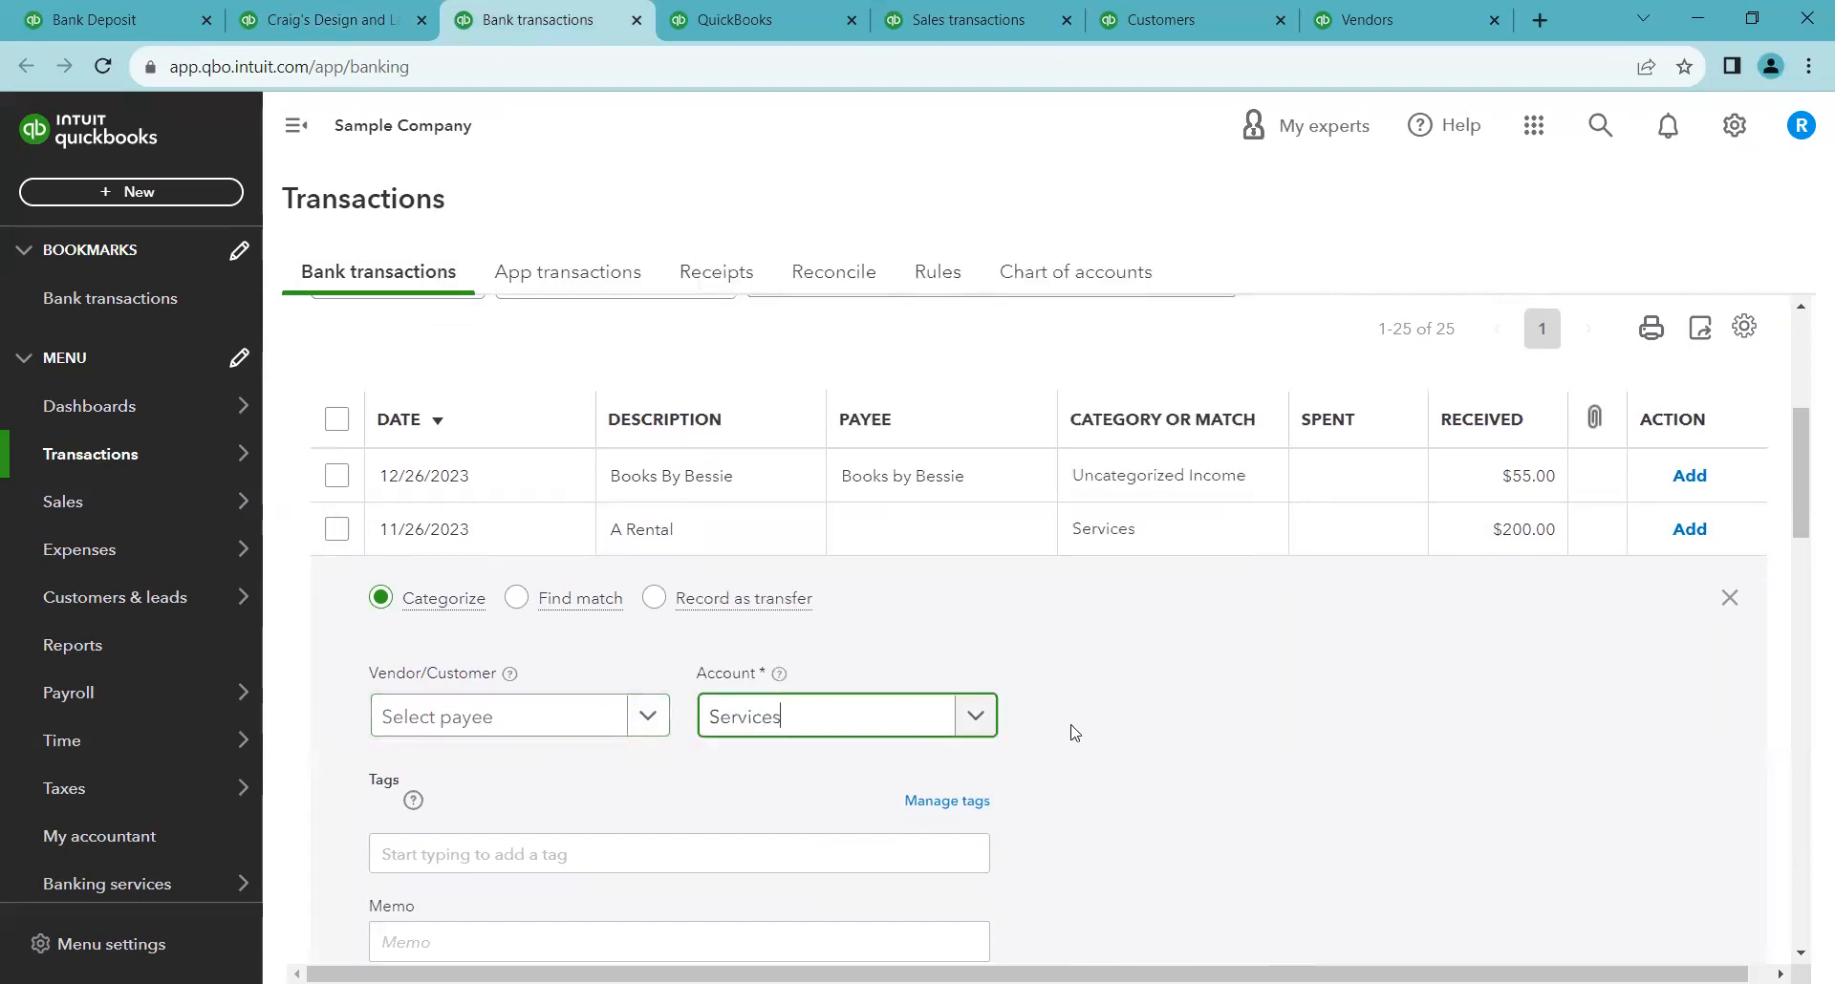
scroll(1072, 726, down, 1)
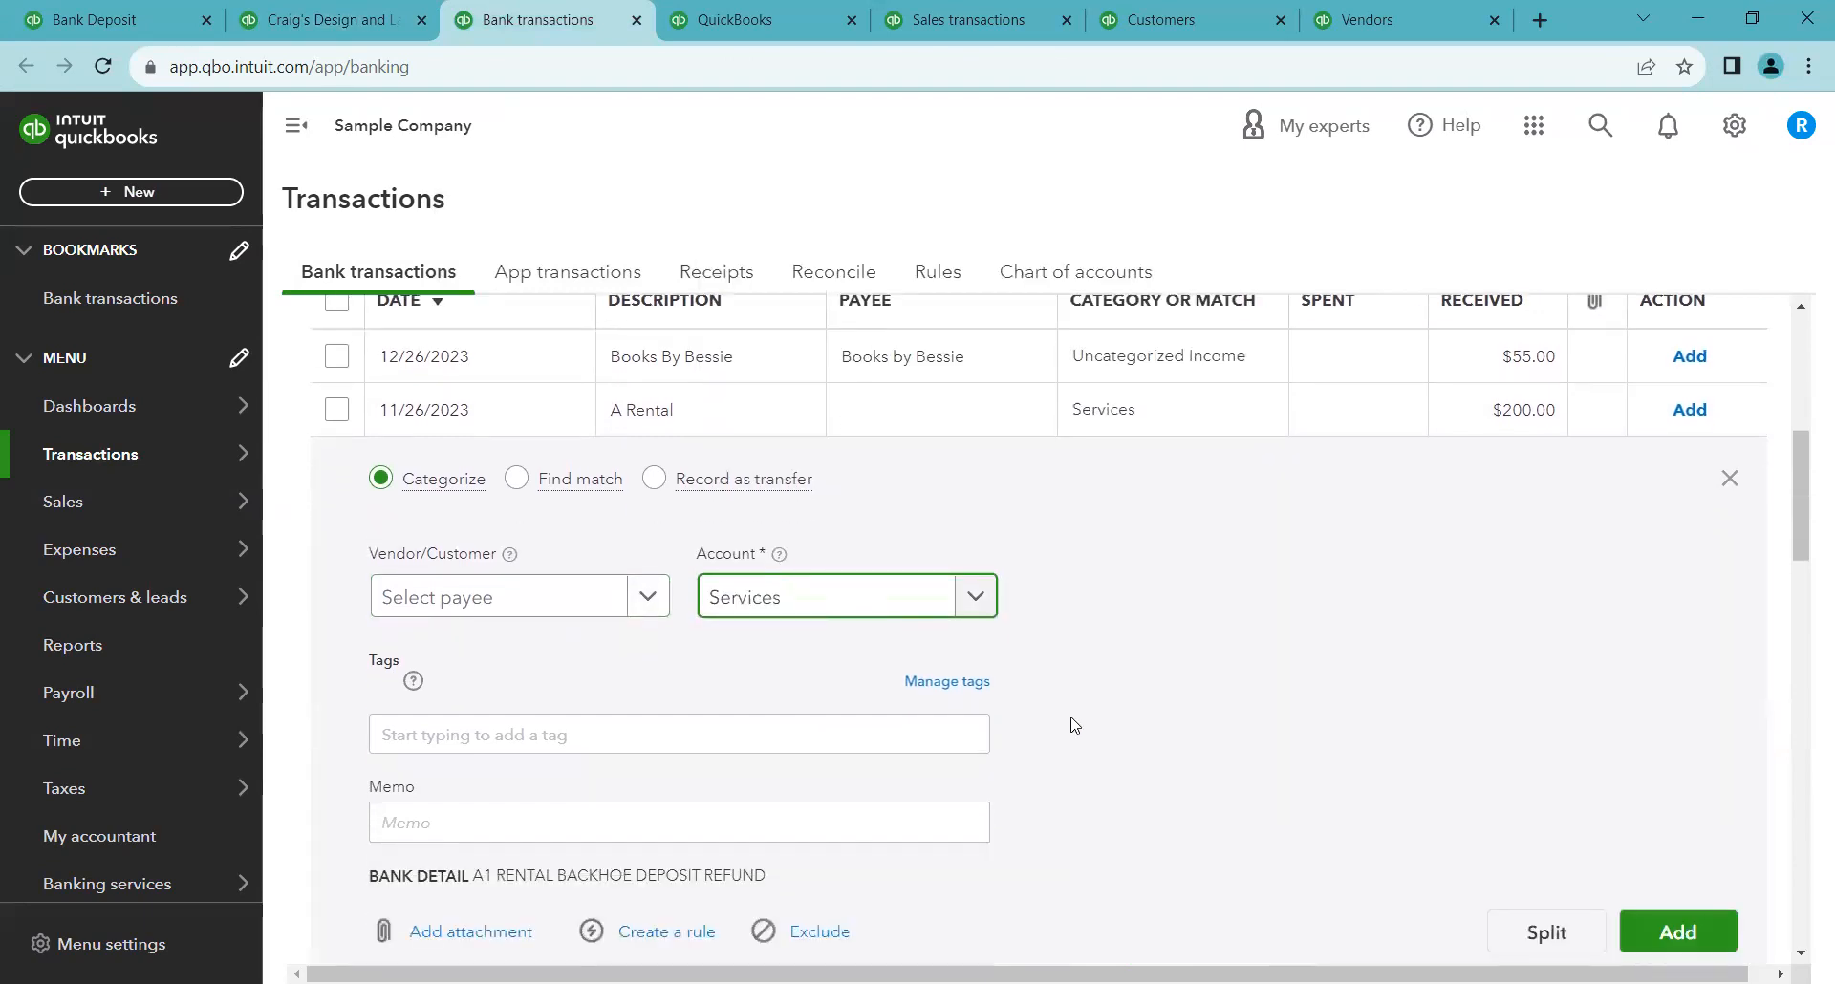
Set the A Rental deposit's Vendor/Customer to Cool Cars and choose Services again as its account
click(381, 15)
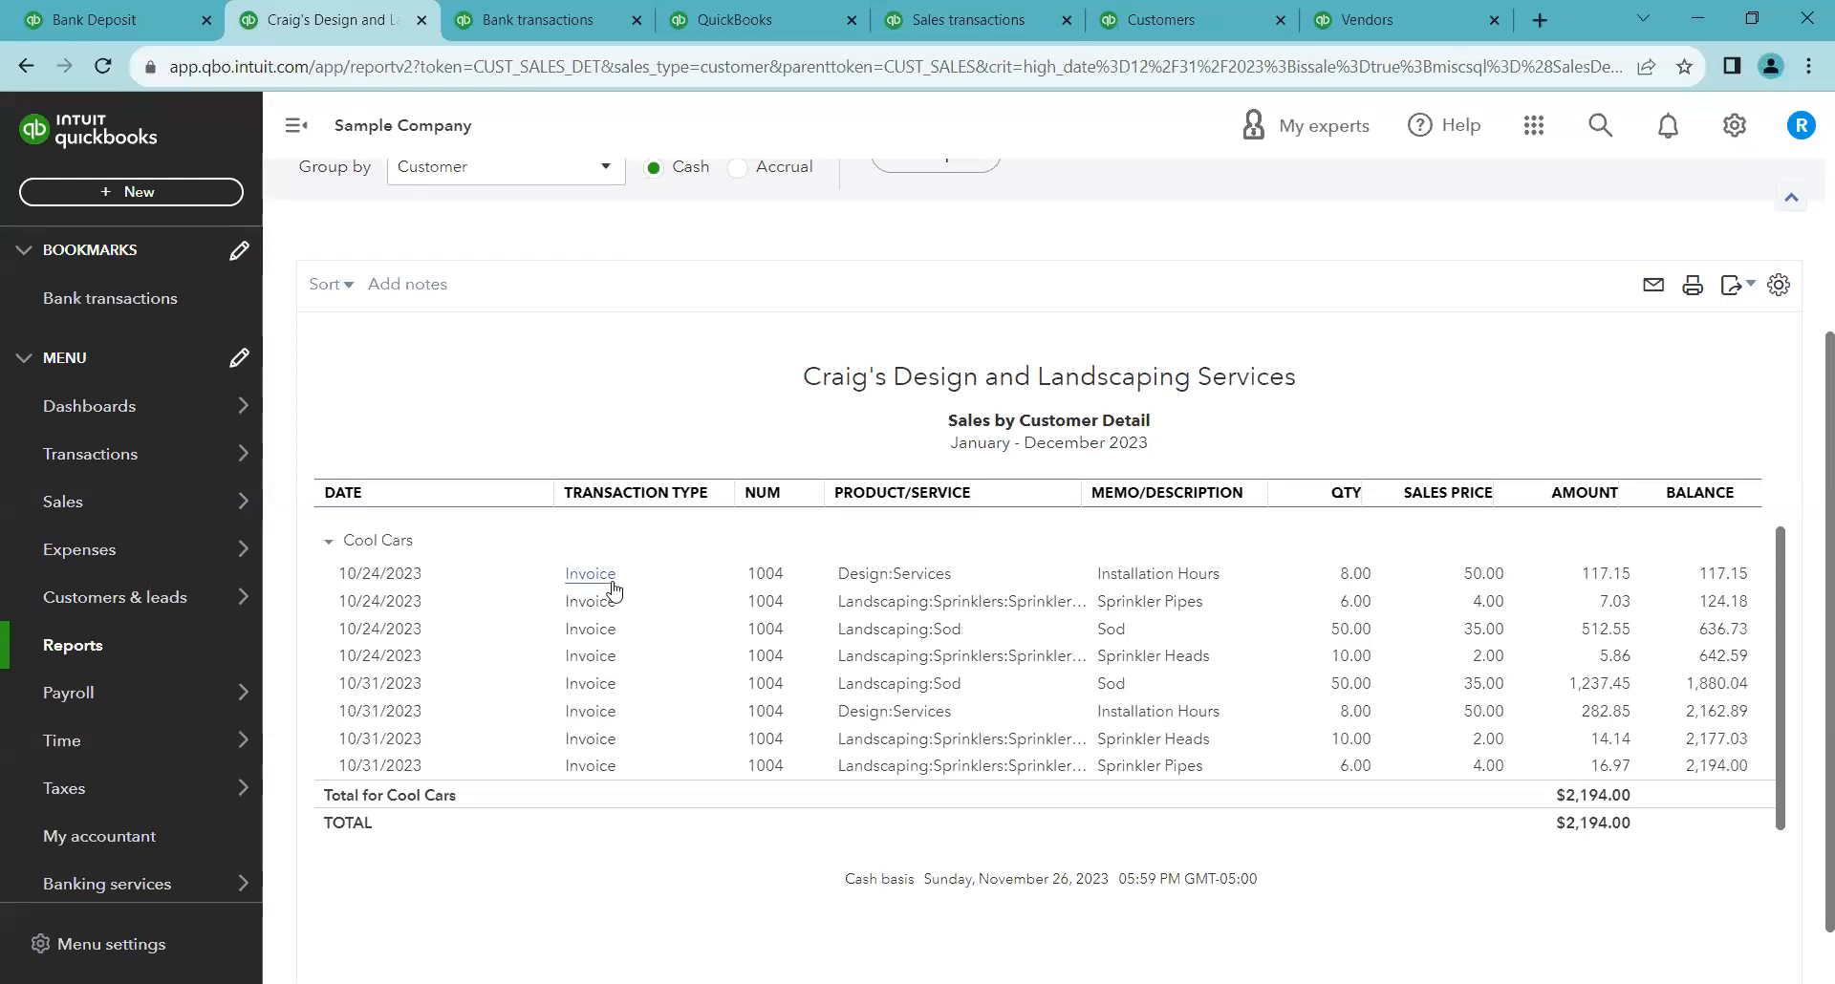
click(544, 26)
click(550, 618)
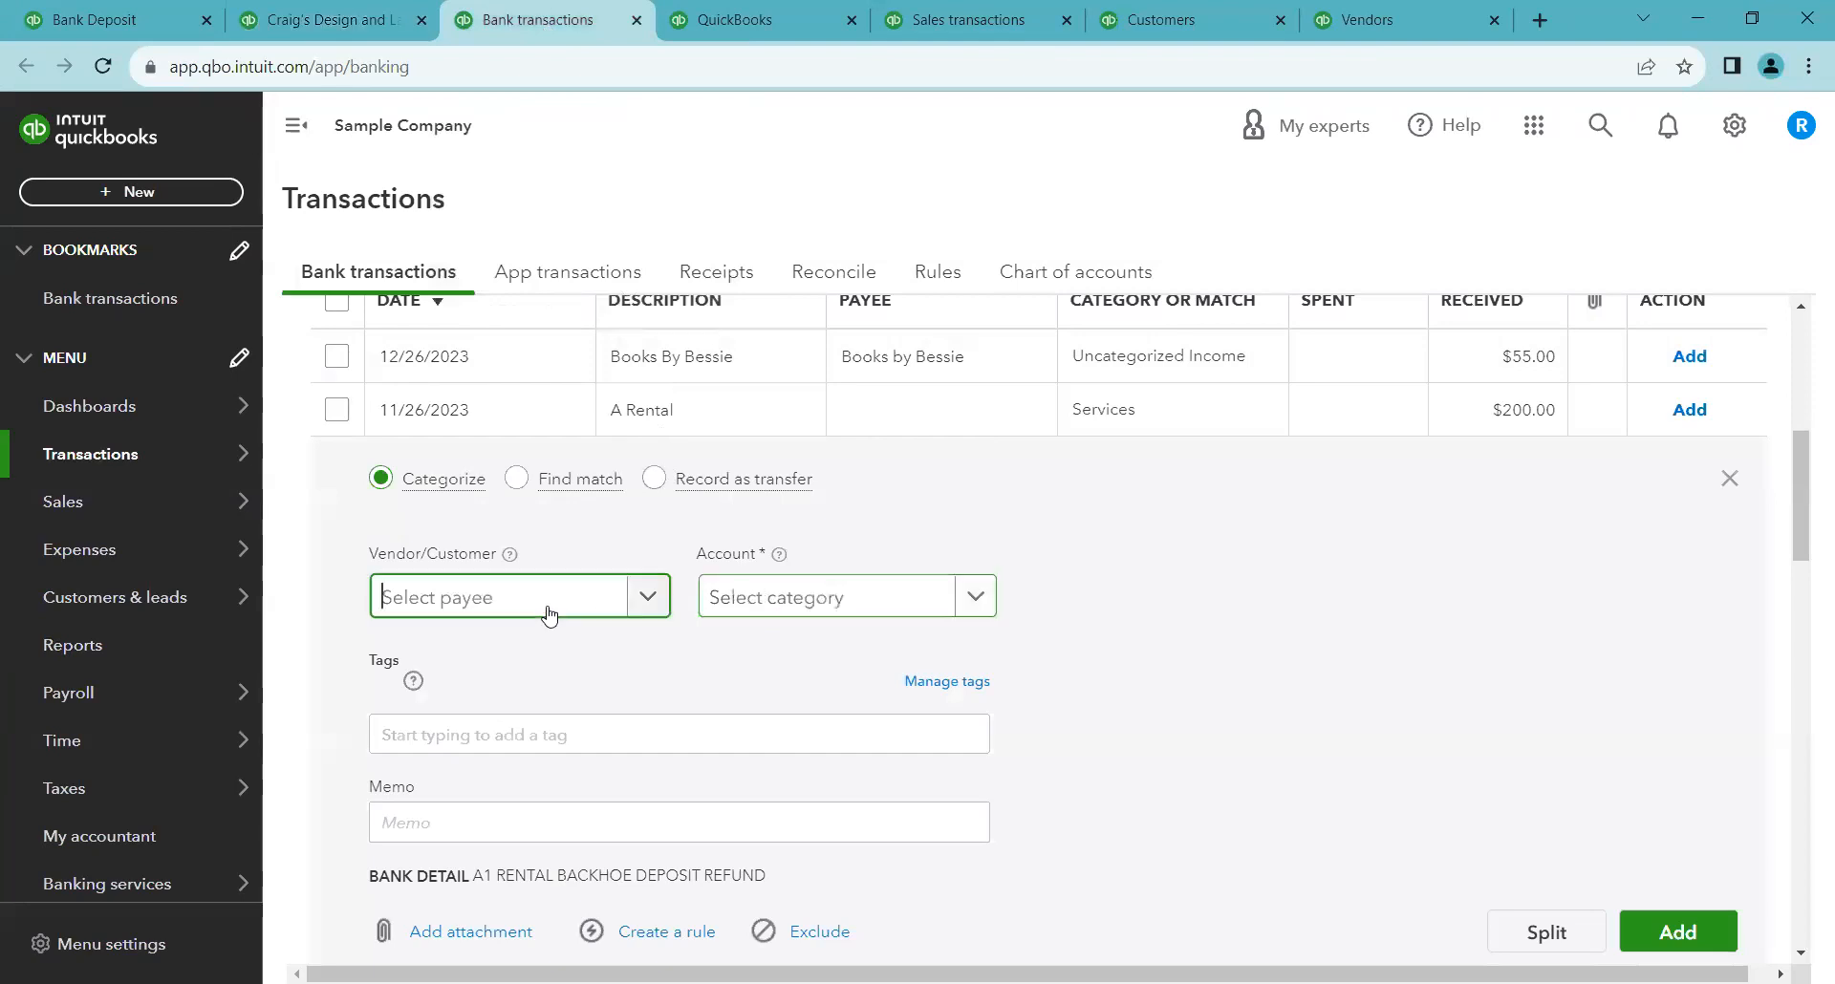
click(668, 595)
click(824, 602)
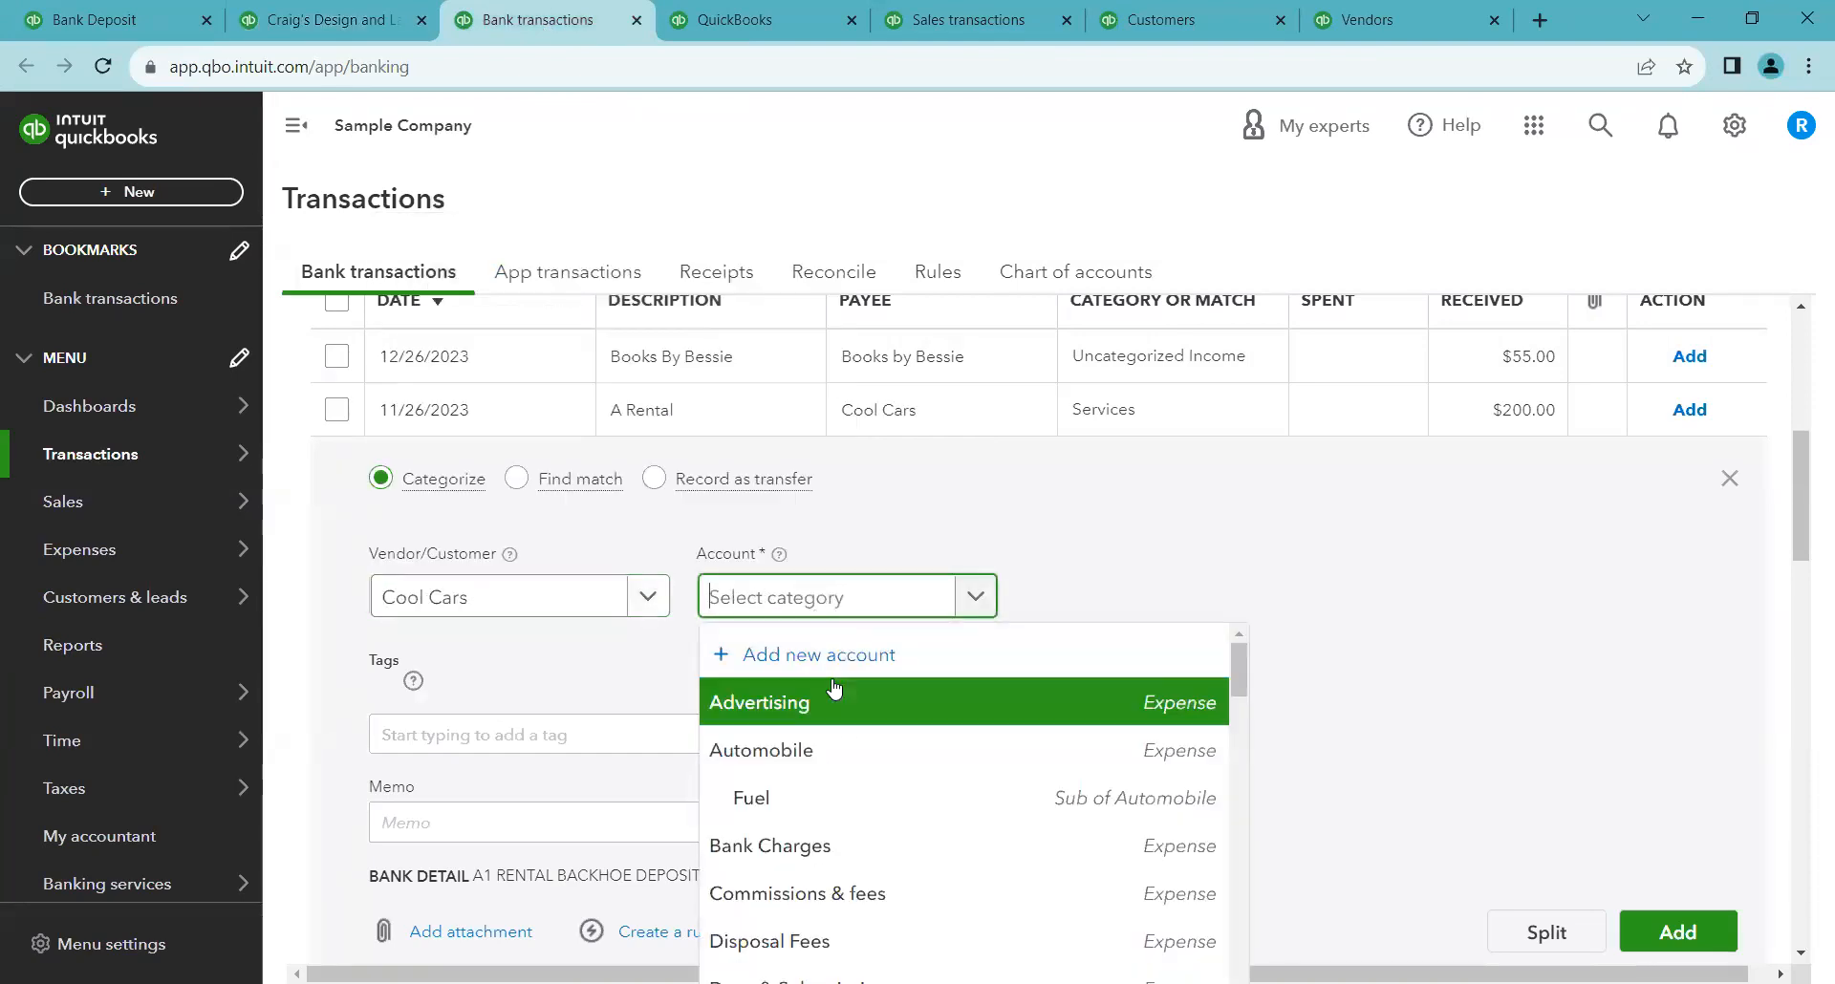
text(ser)
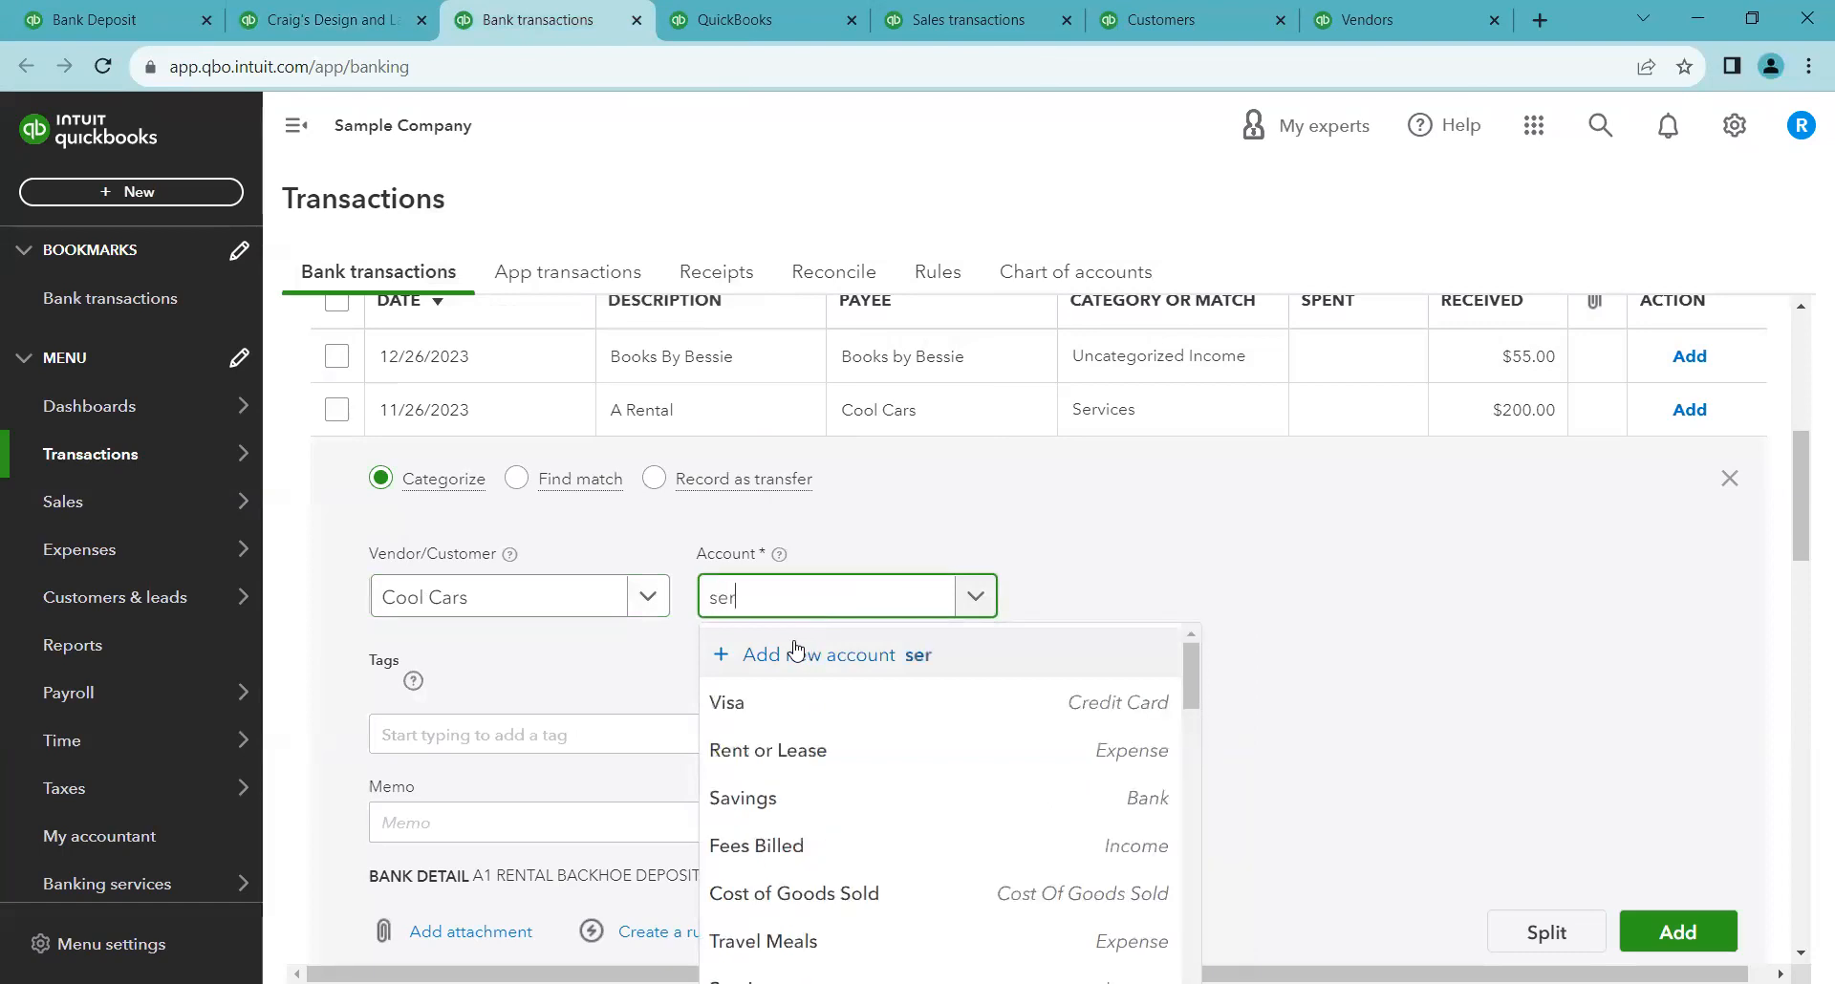
click(923, 698)
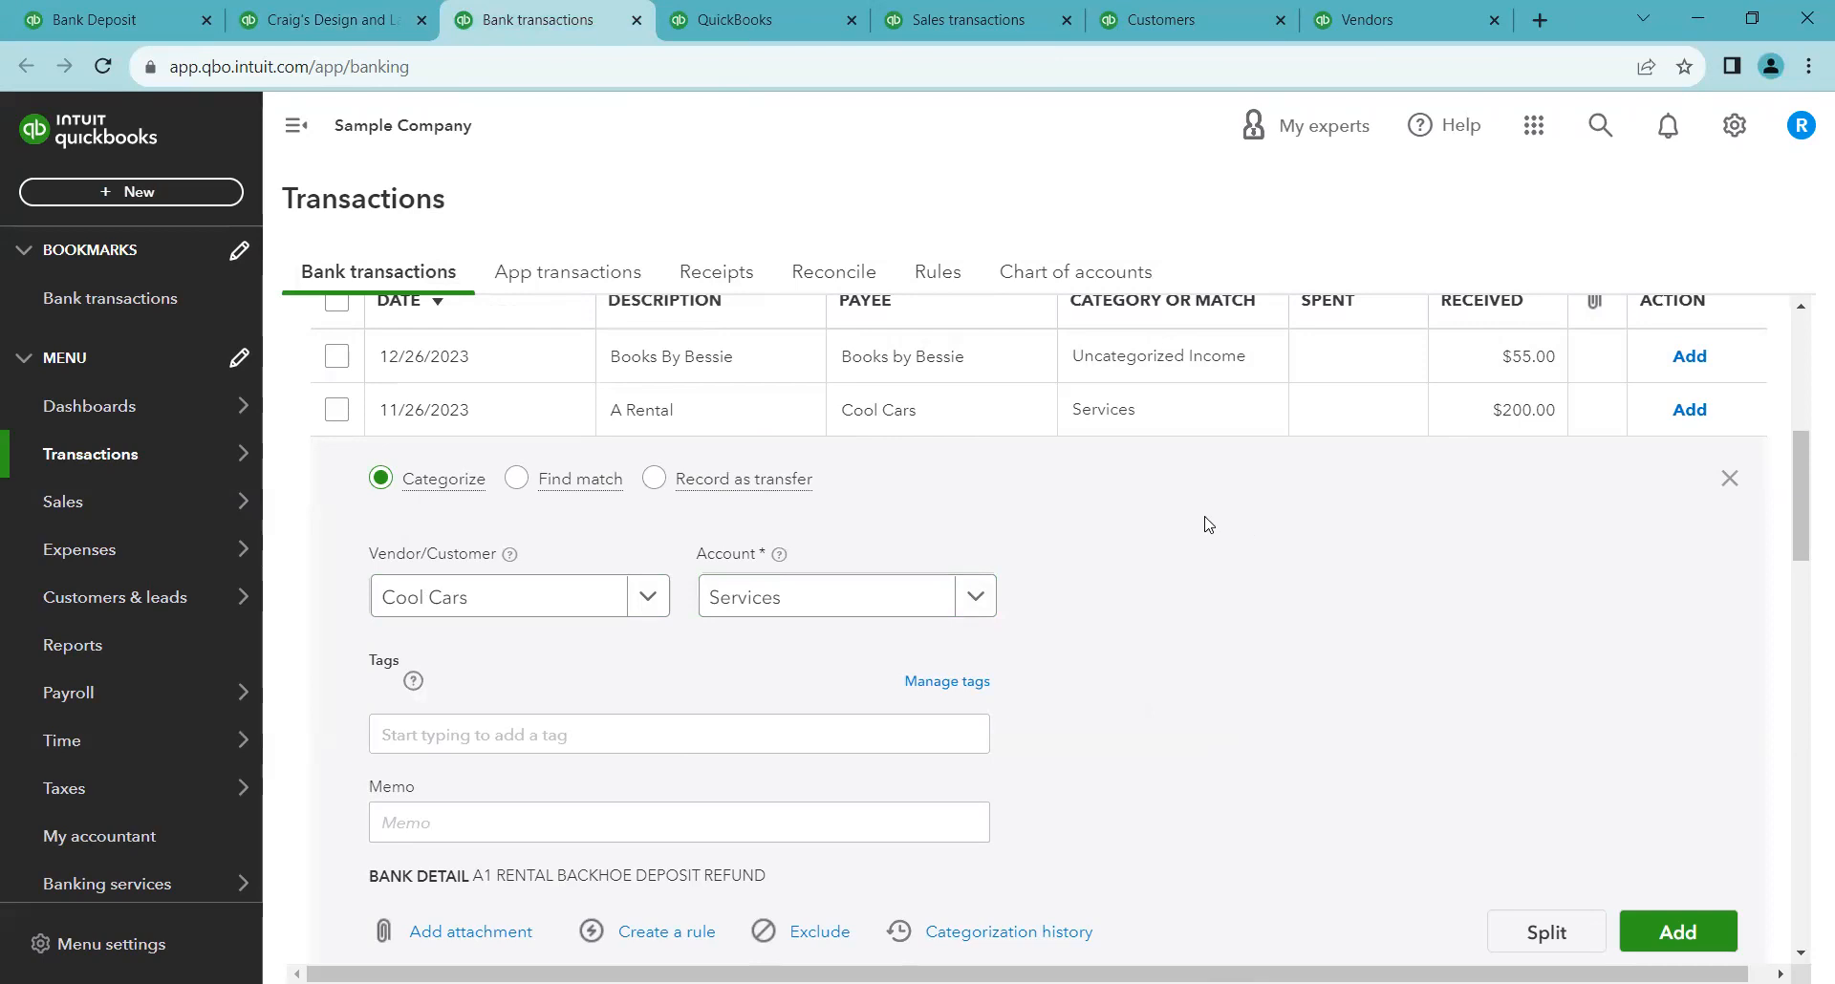
Review the Cool Cars Sales by Customer Detail report alongside the categorized bank deposit
click(325, 19)
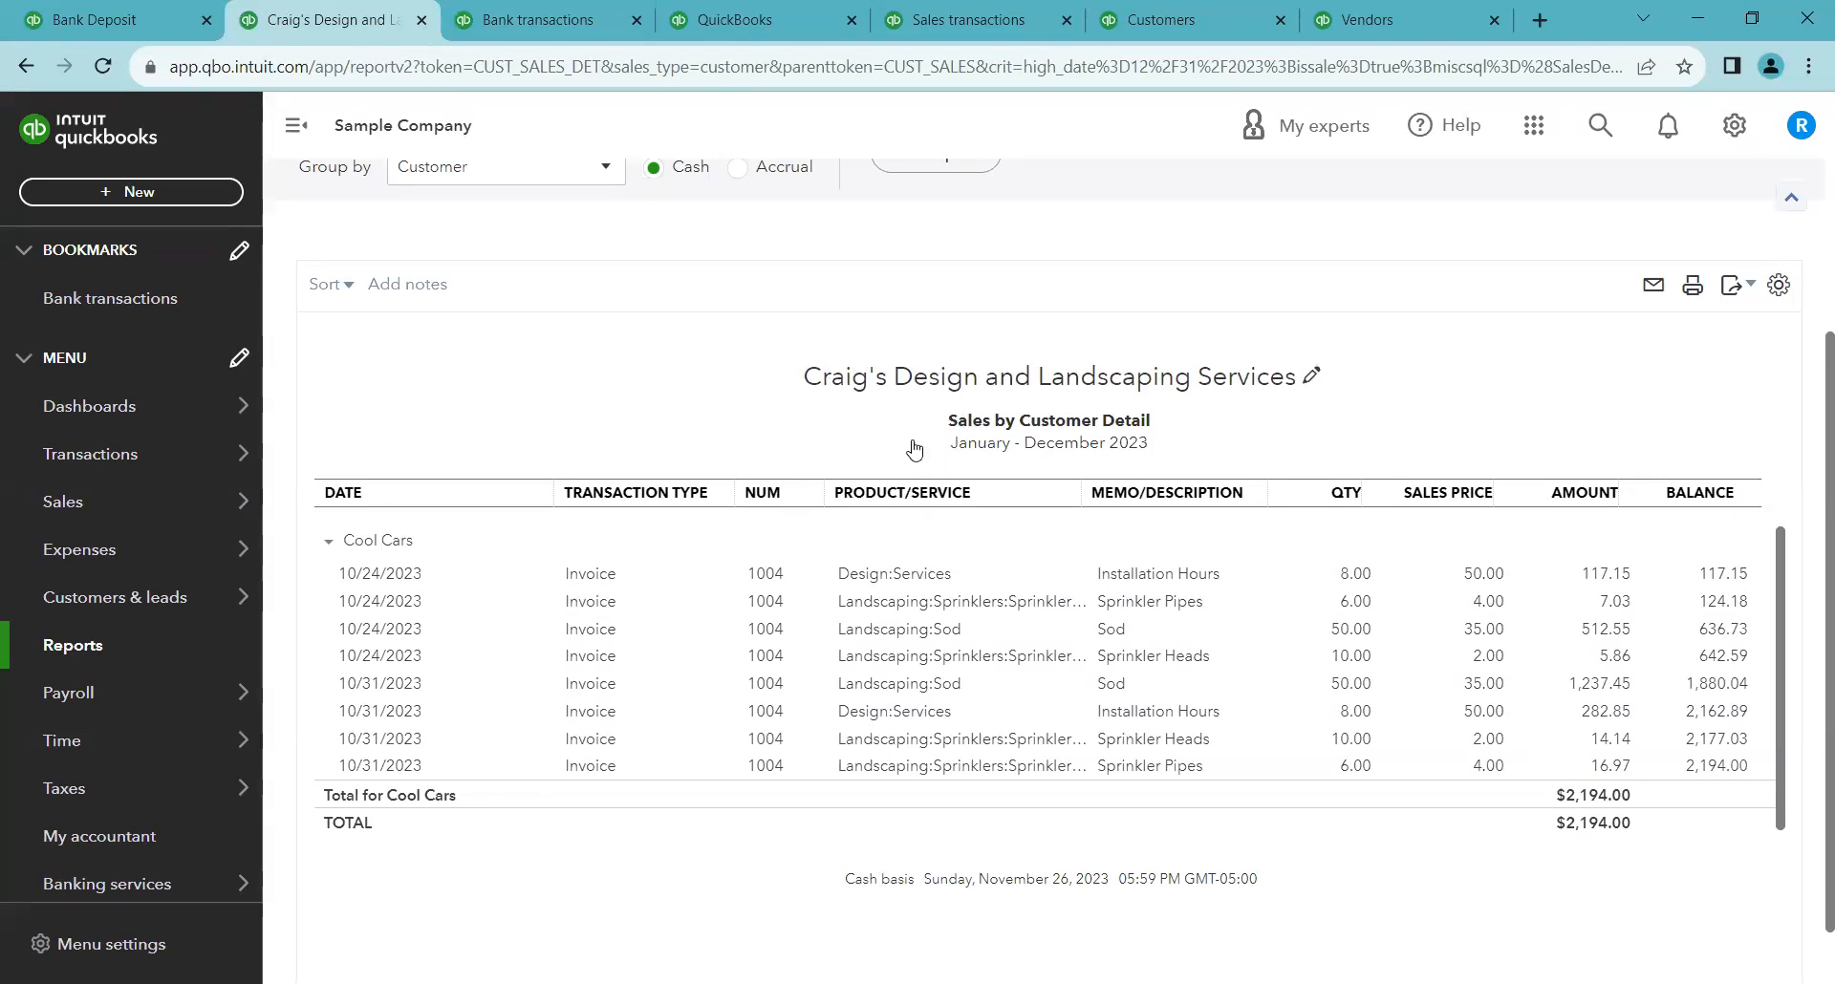
scroll(711, 414, up, 3)
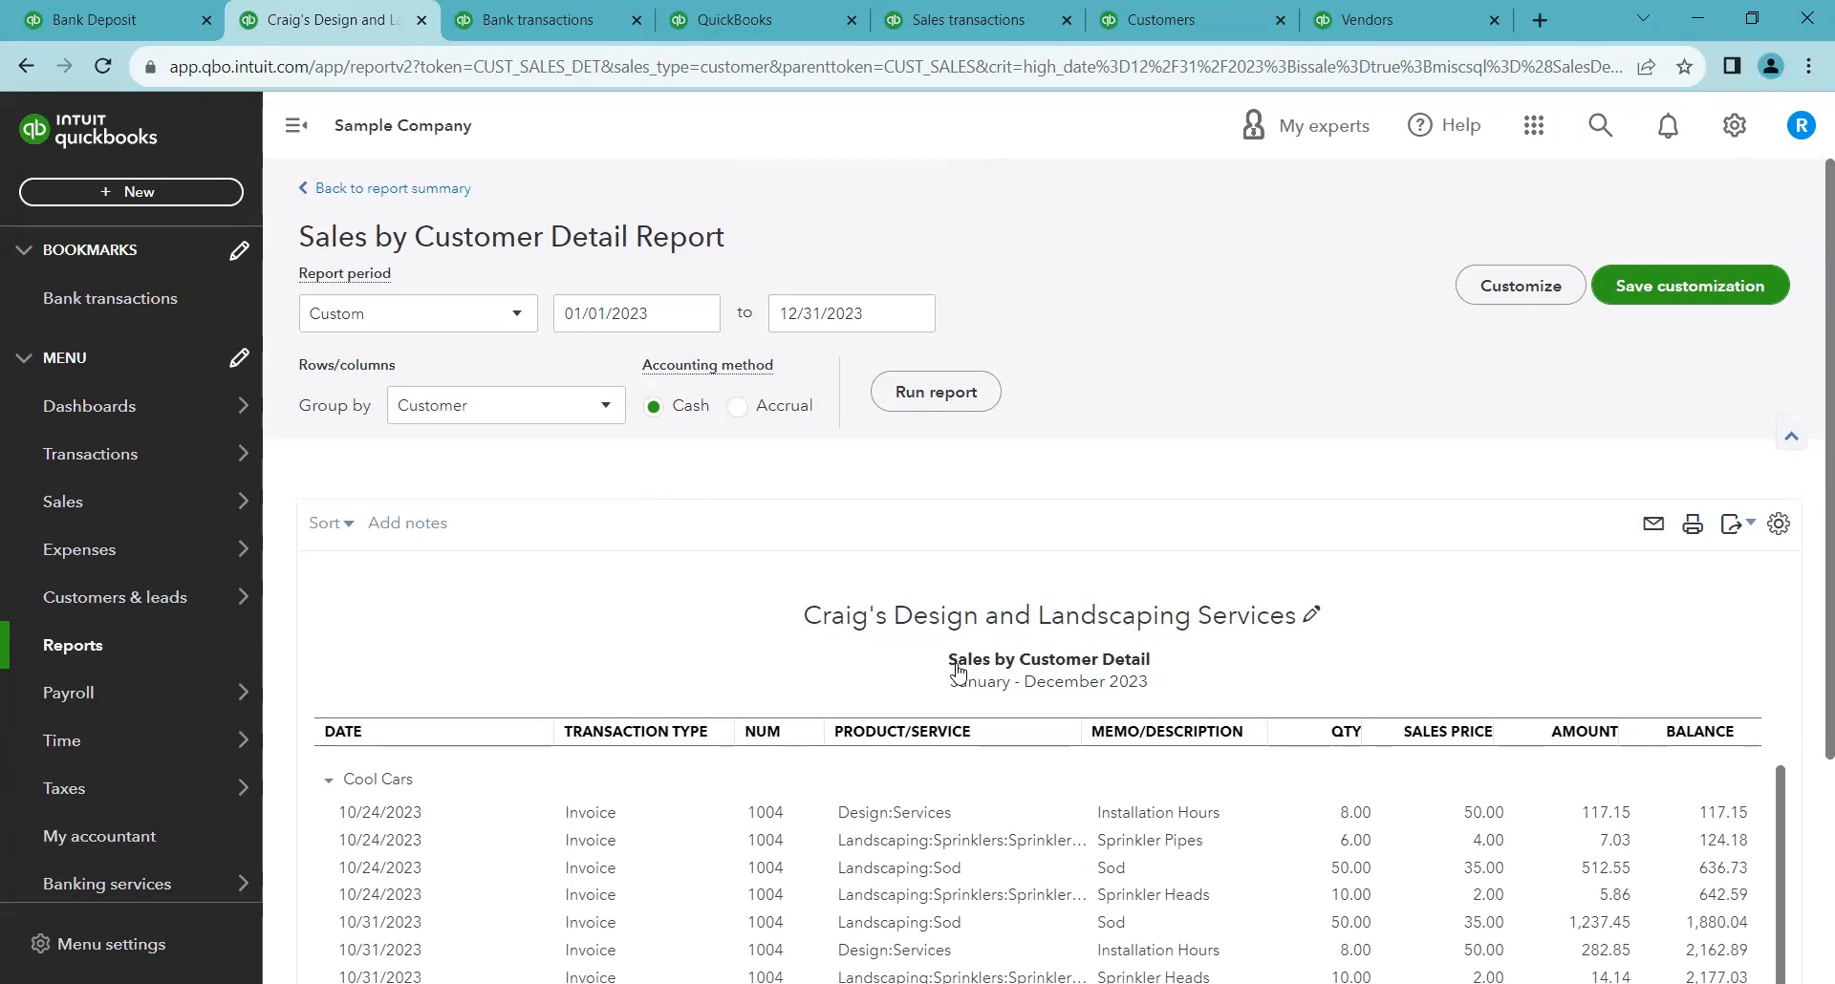
click(535, 19)
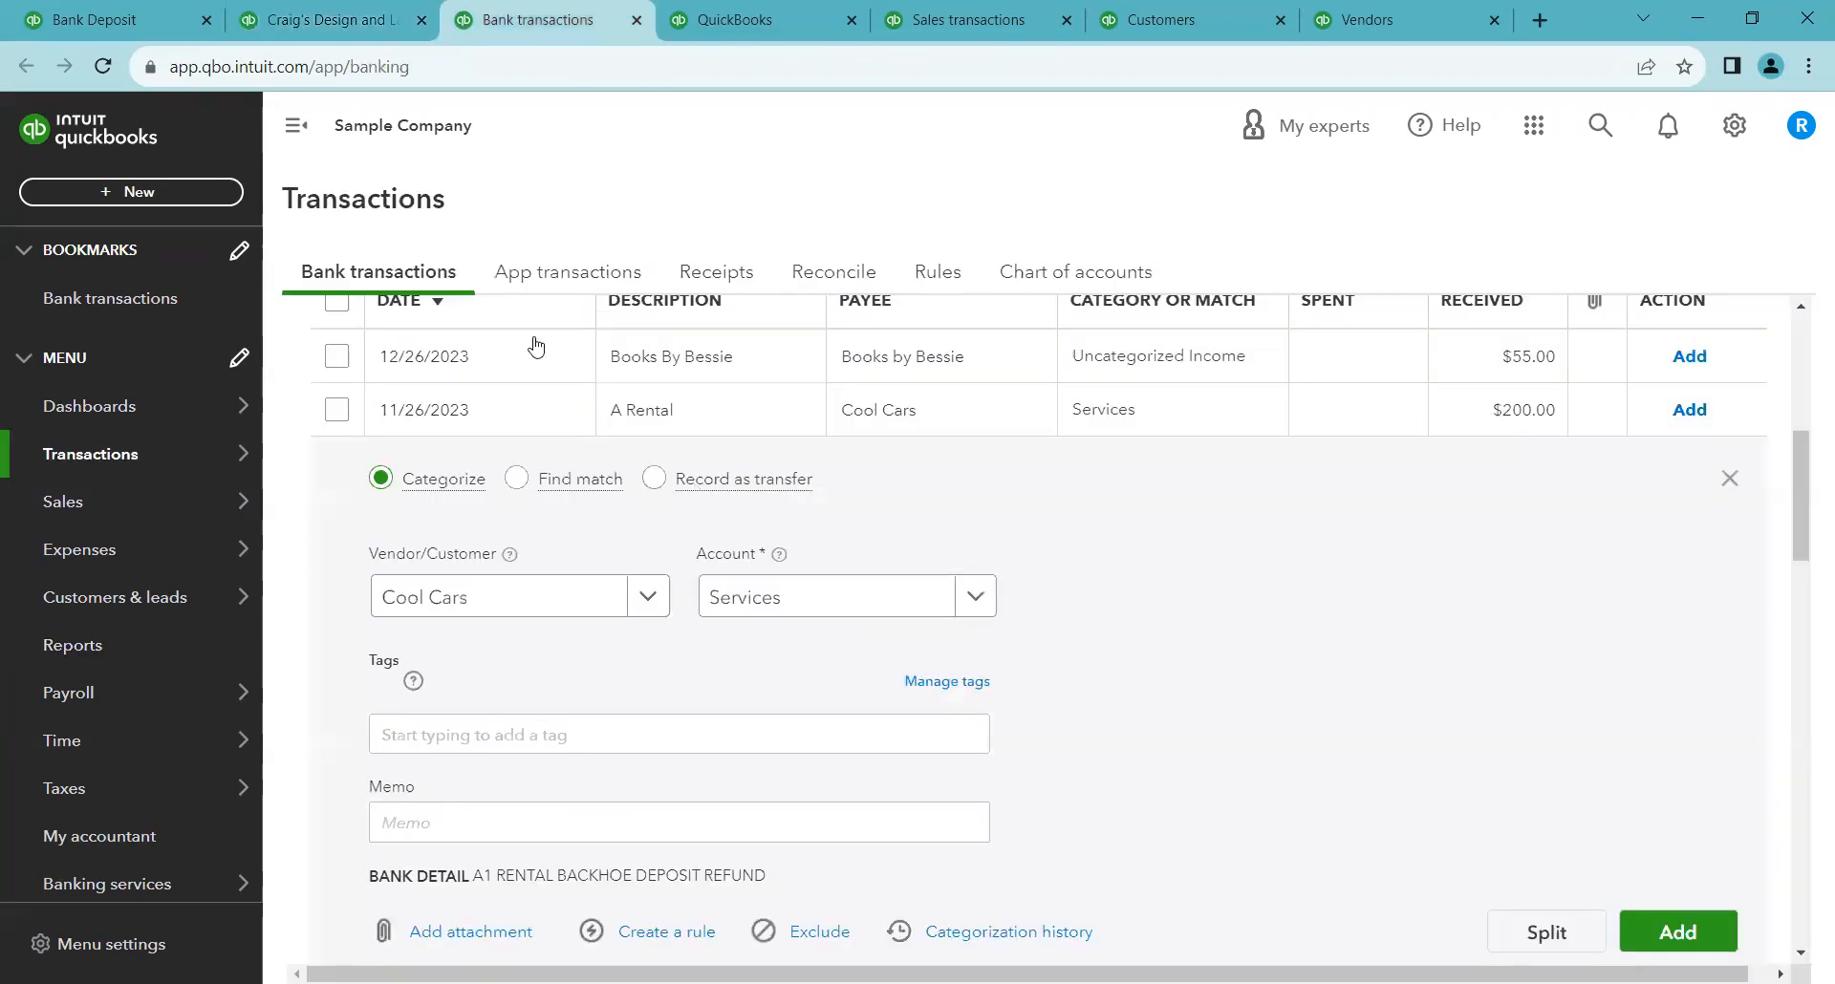
click(325, 19)
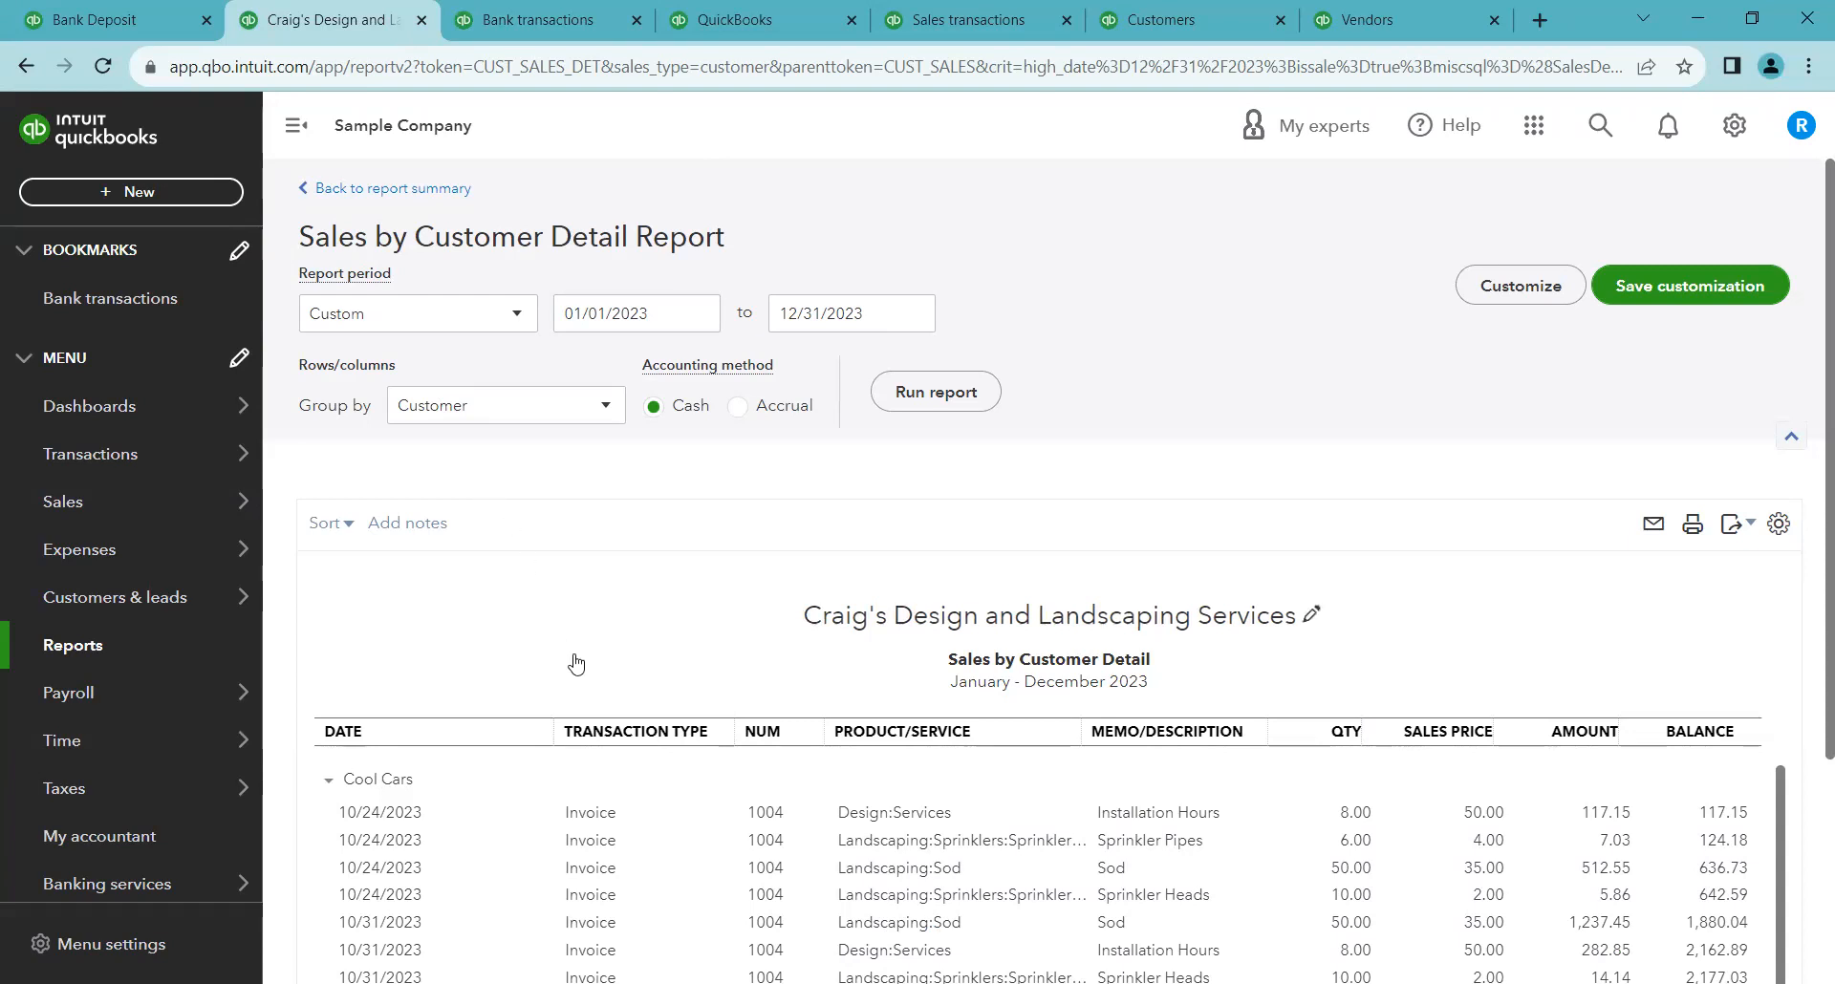
scroll(595, 690, down, 3)
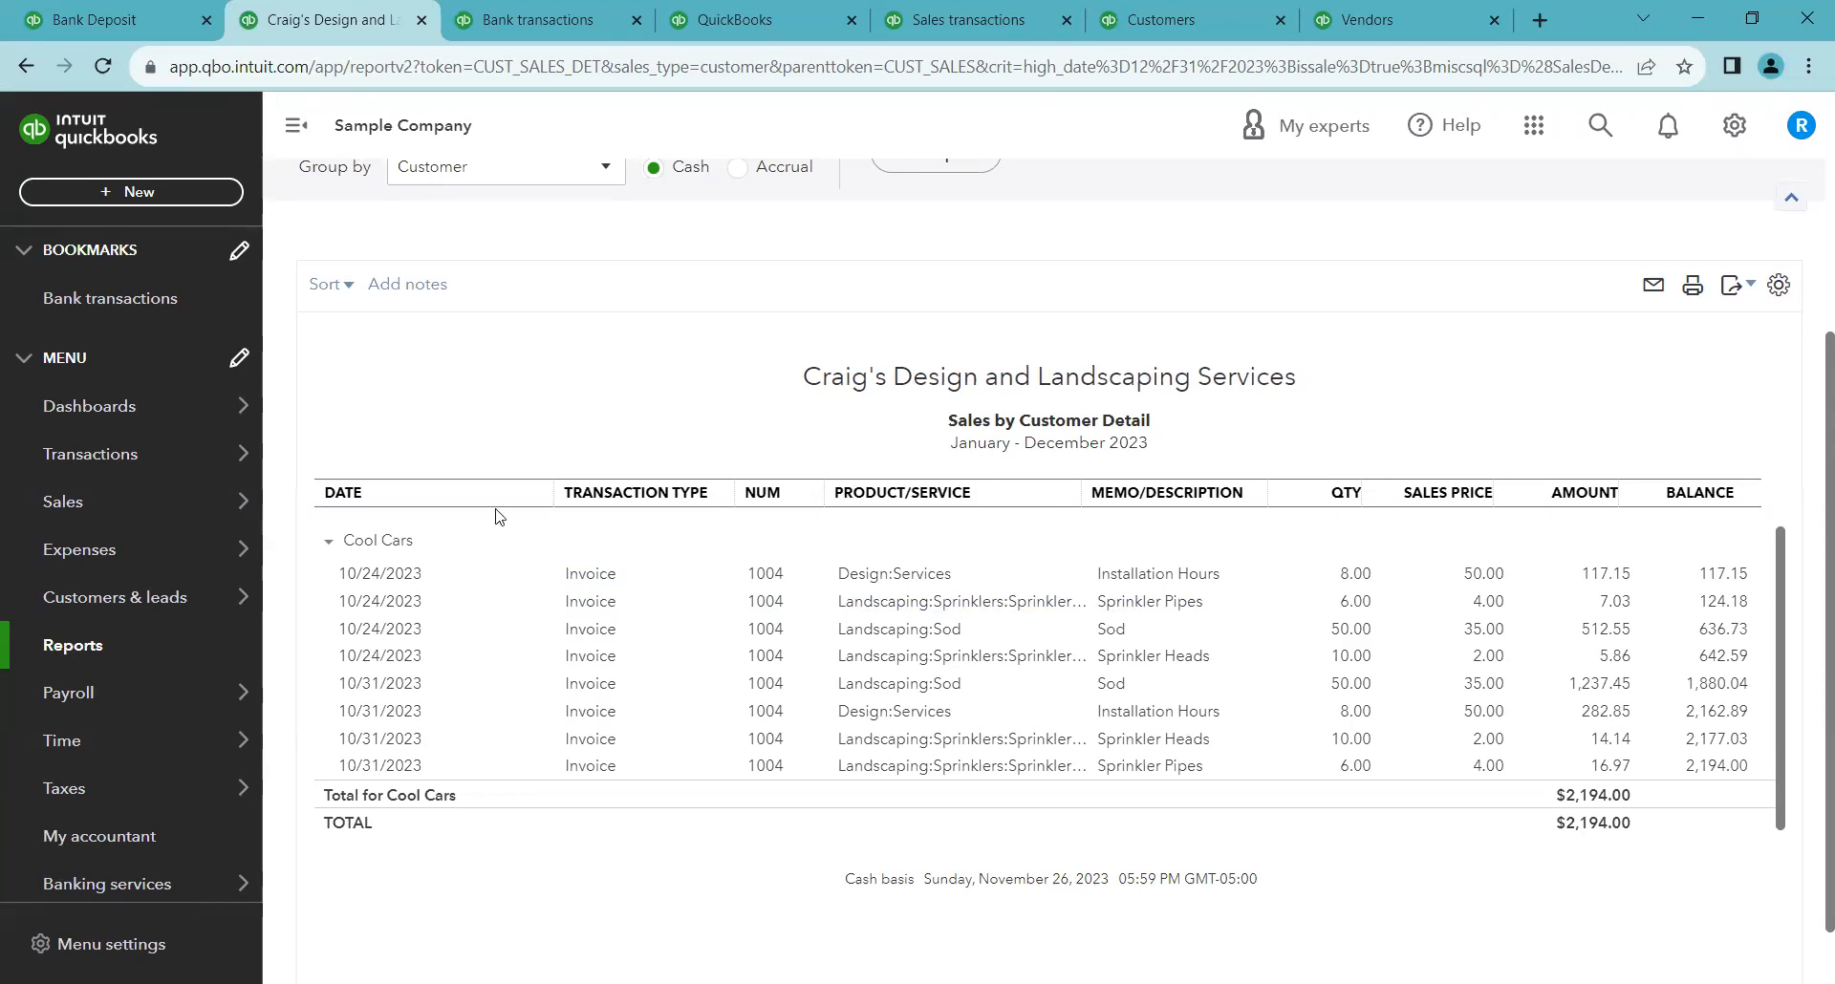
scroll(566, 619, up, 3)
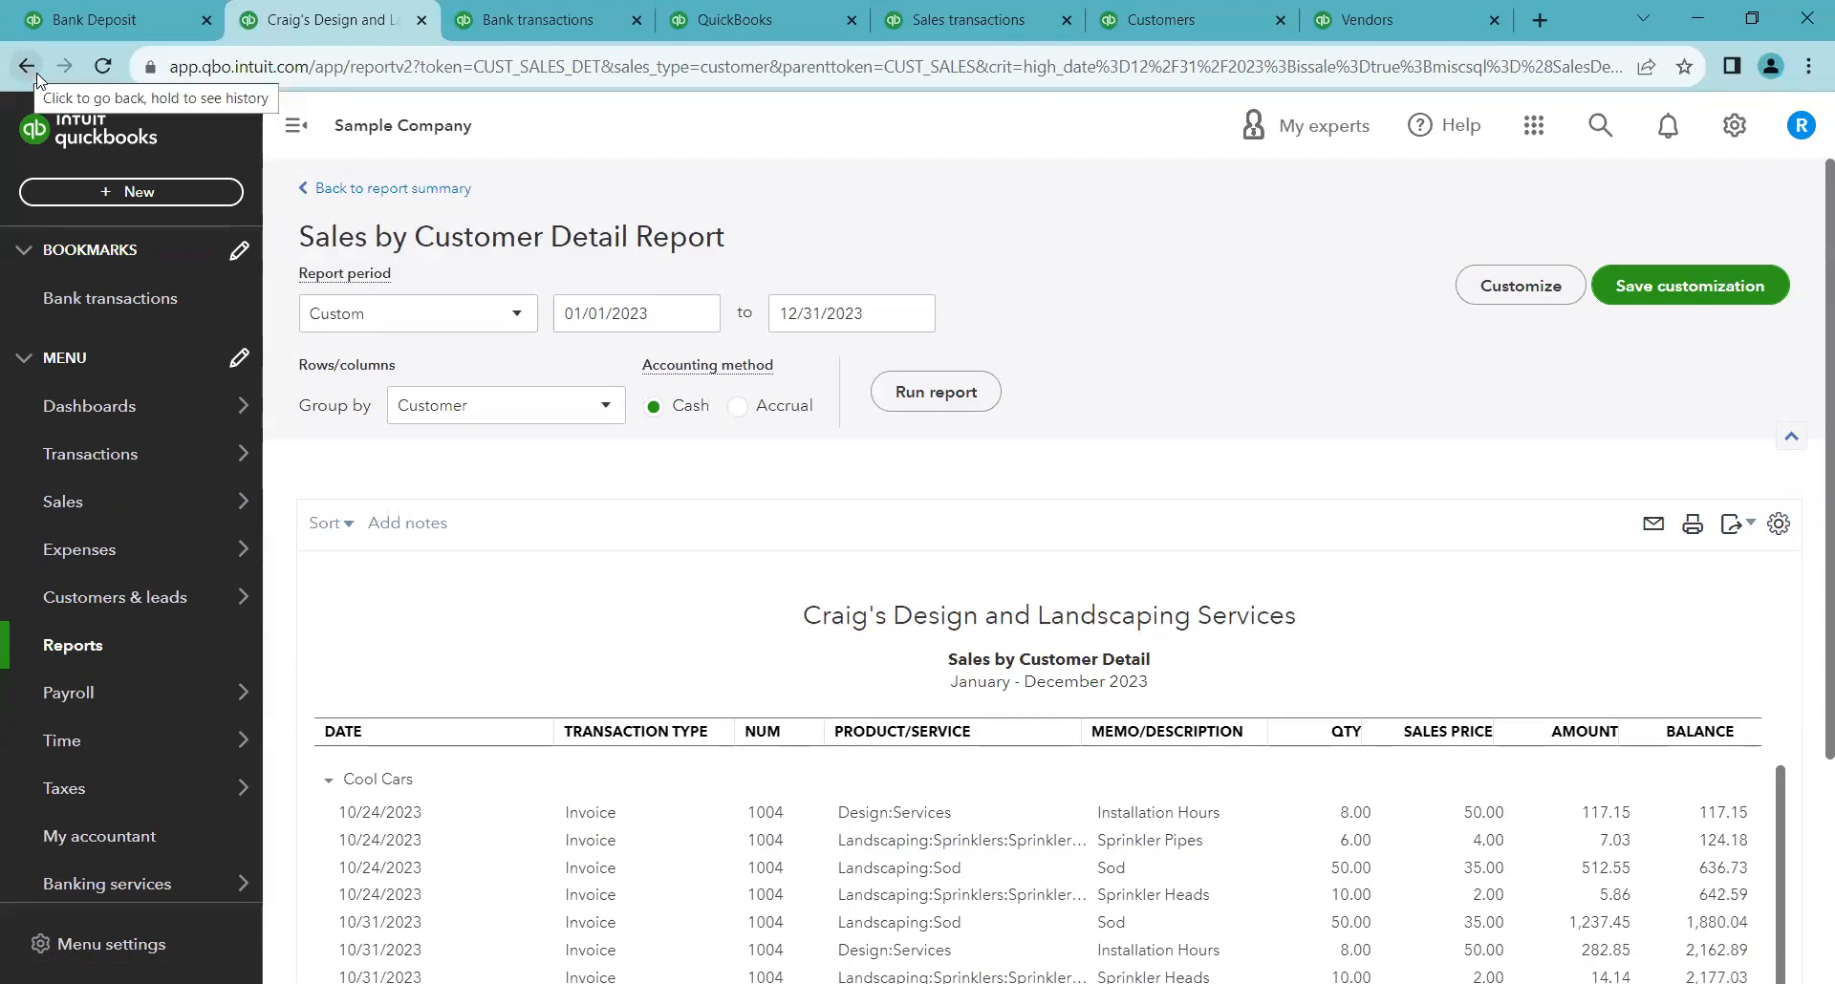
Go back to the Sales by Customer Summary report and scroll through its customer totals
click(355, 191)
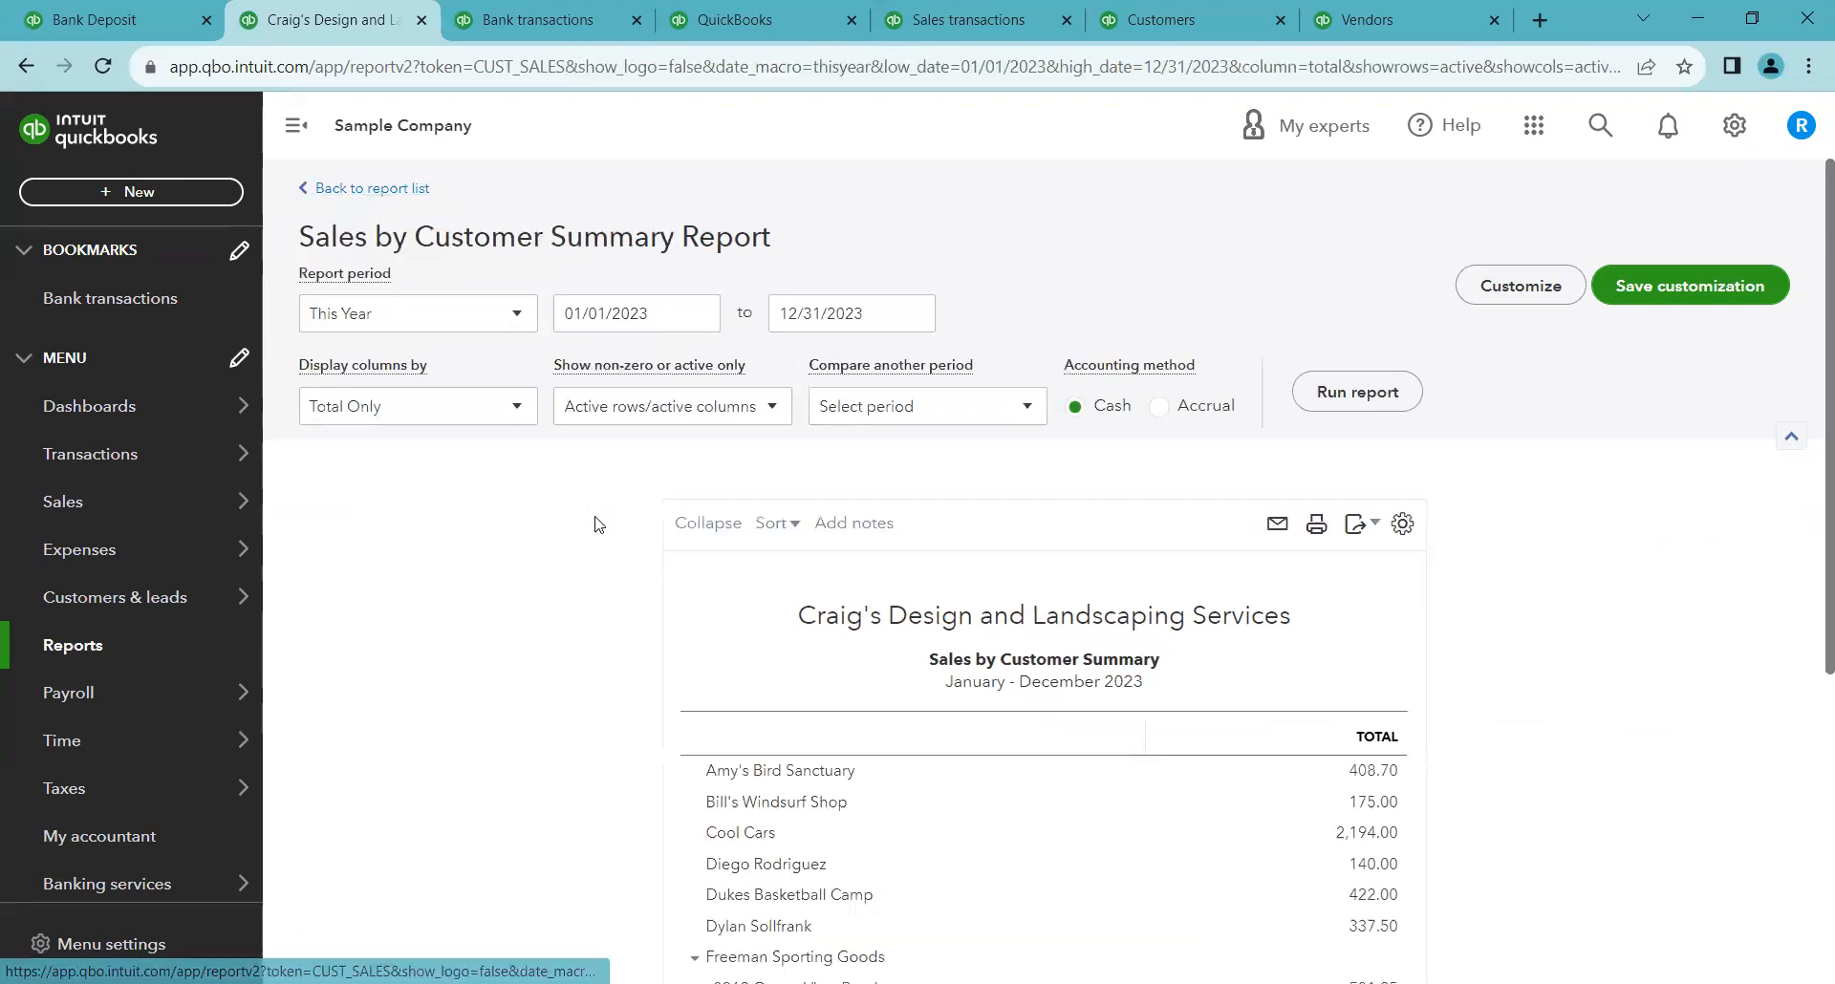
scroll(602, 516, down, 3)
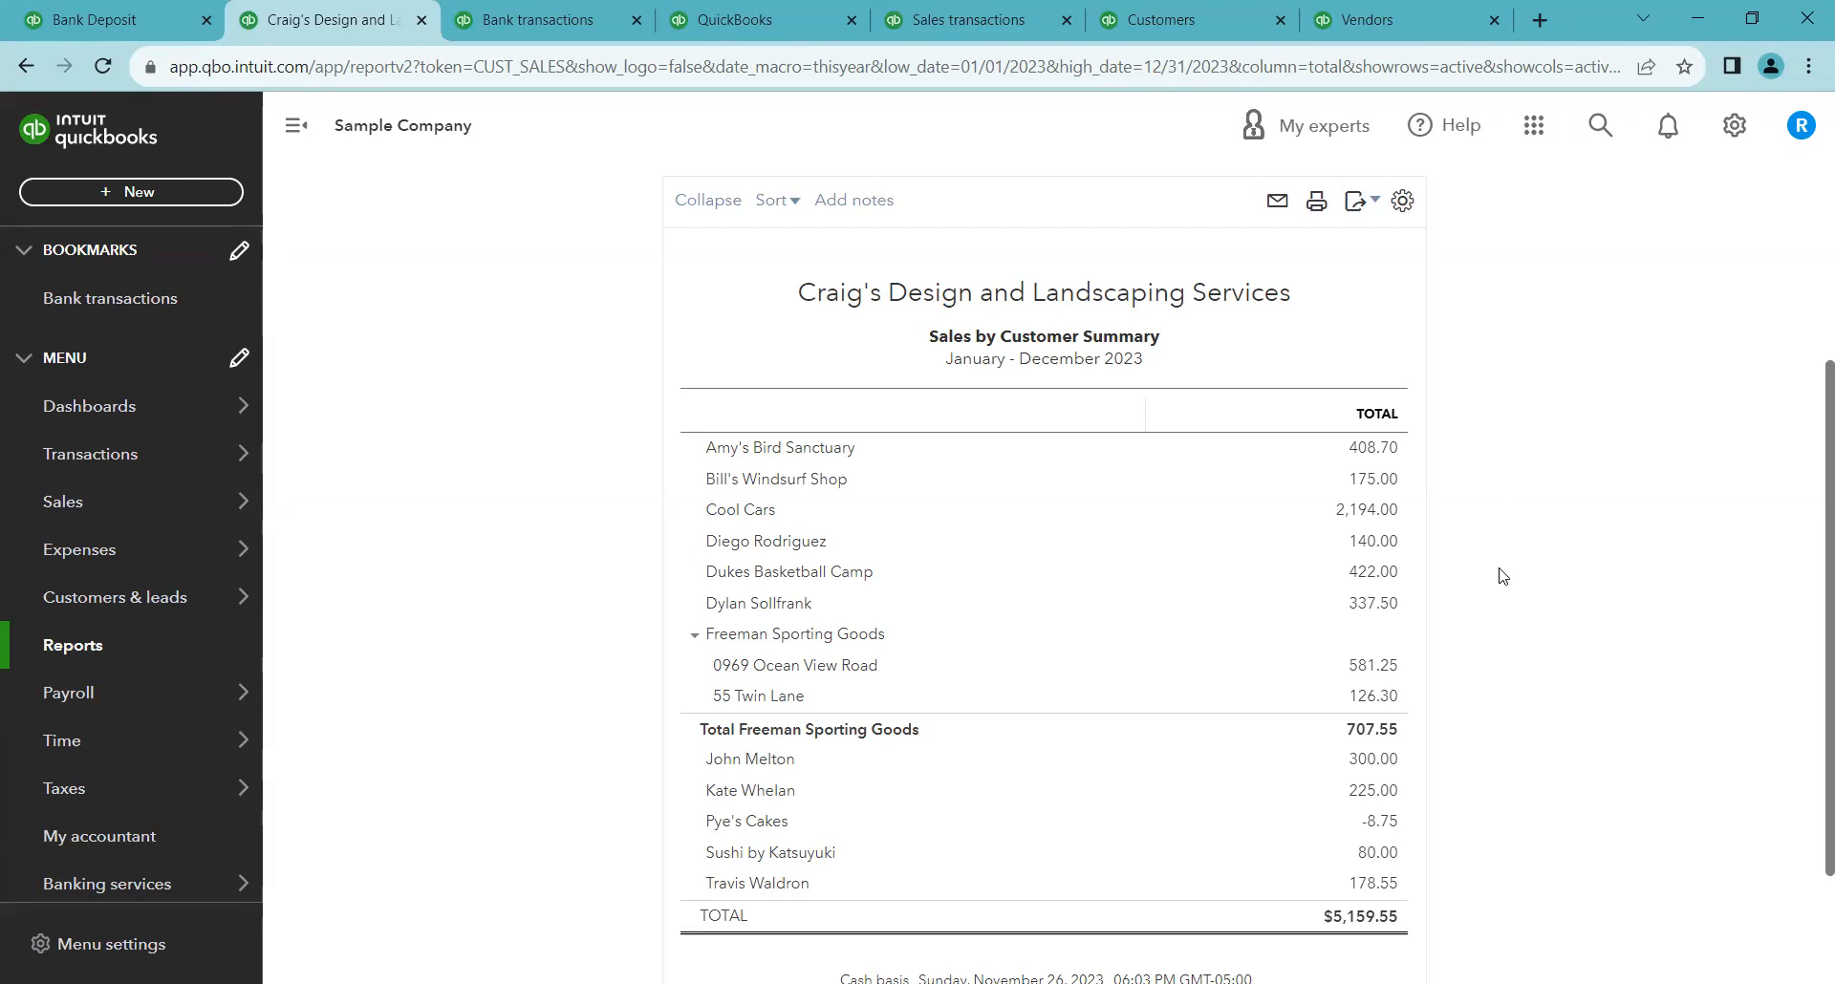
scroll(1503, 576, up, 3)
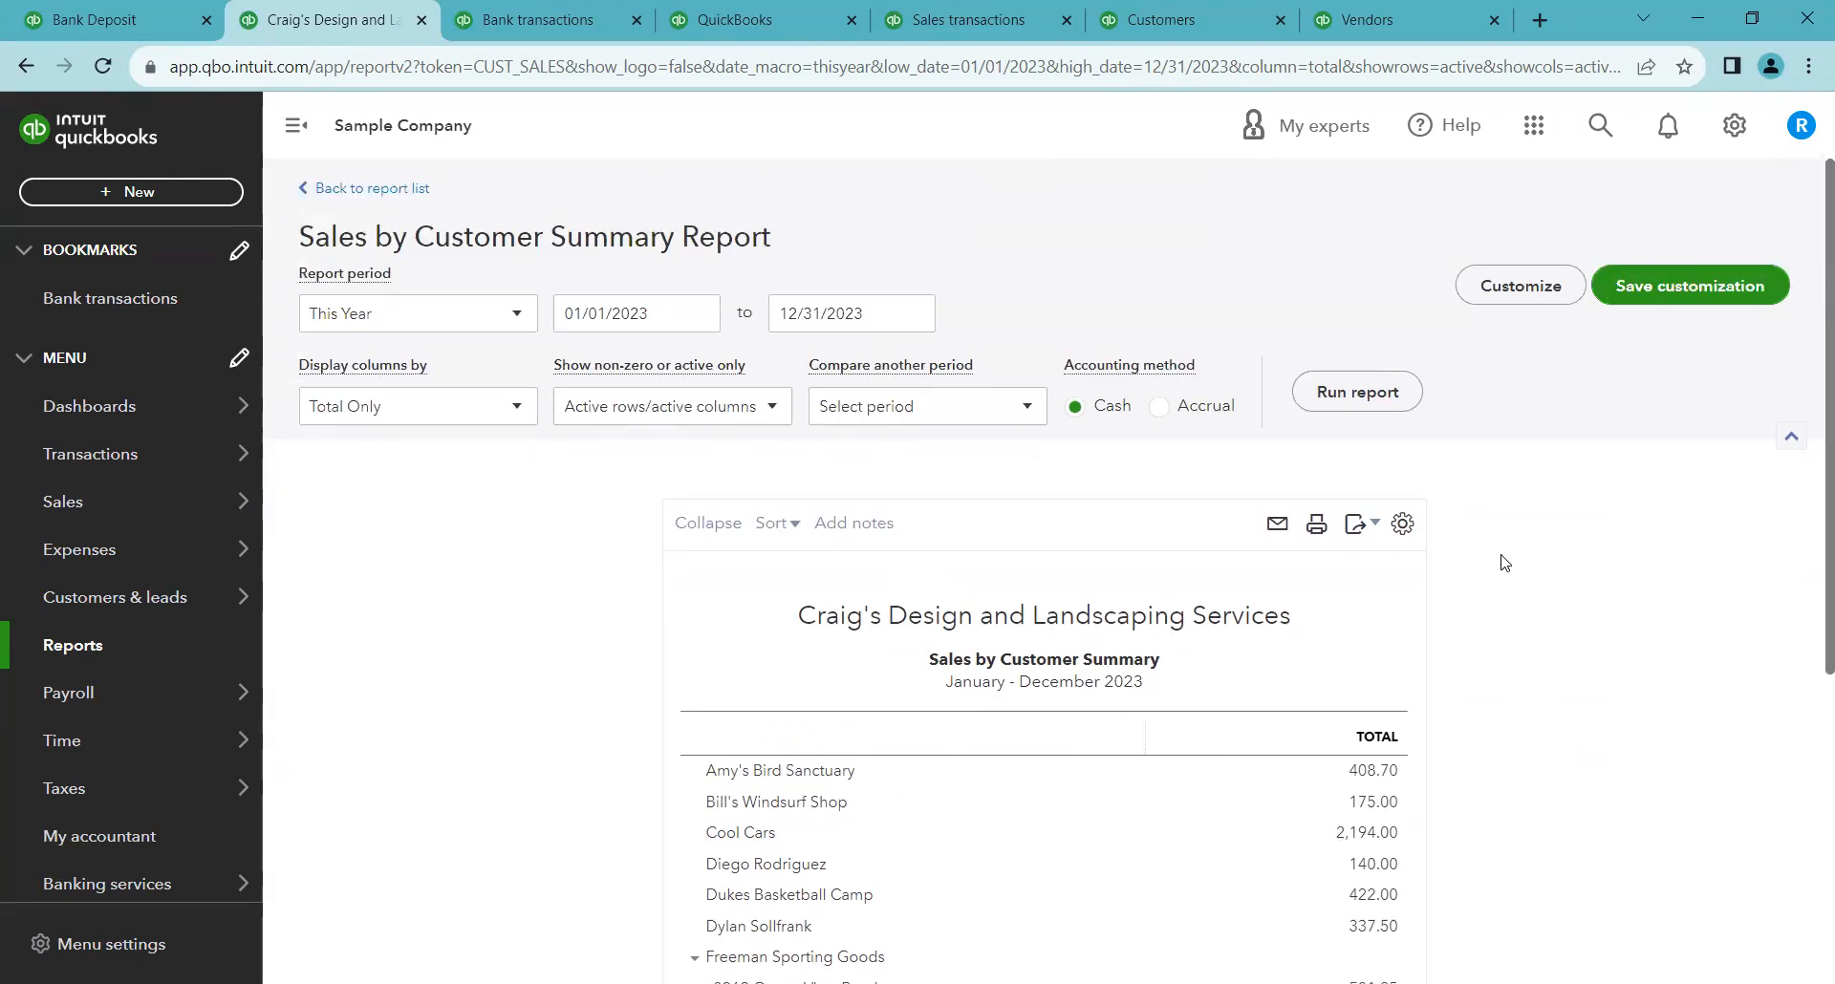
Set the summary report's period to Last Quarter
click(487, 322)
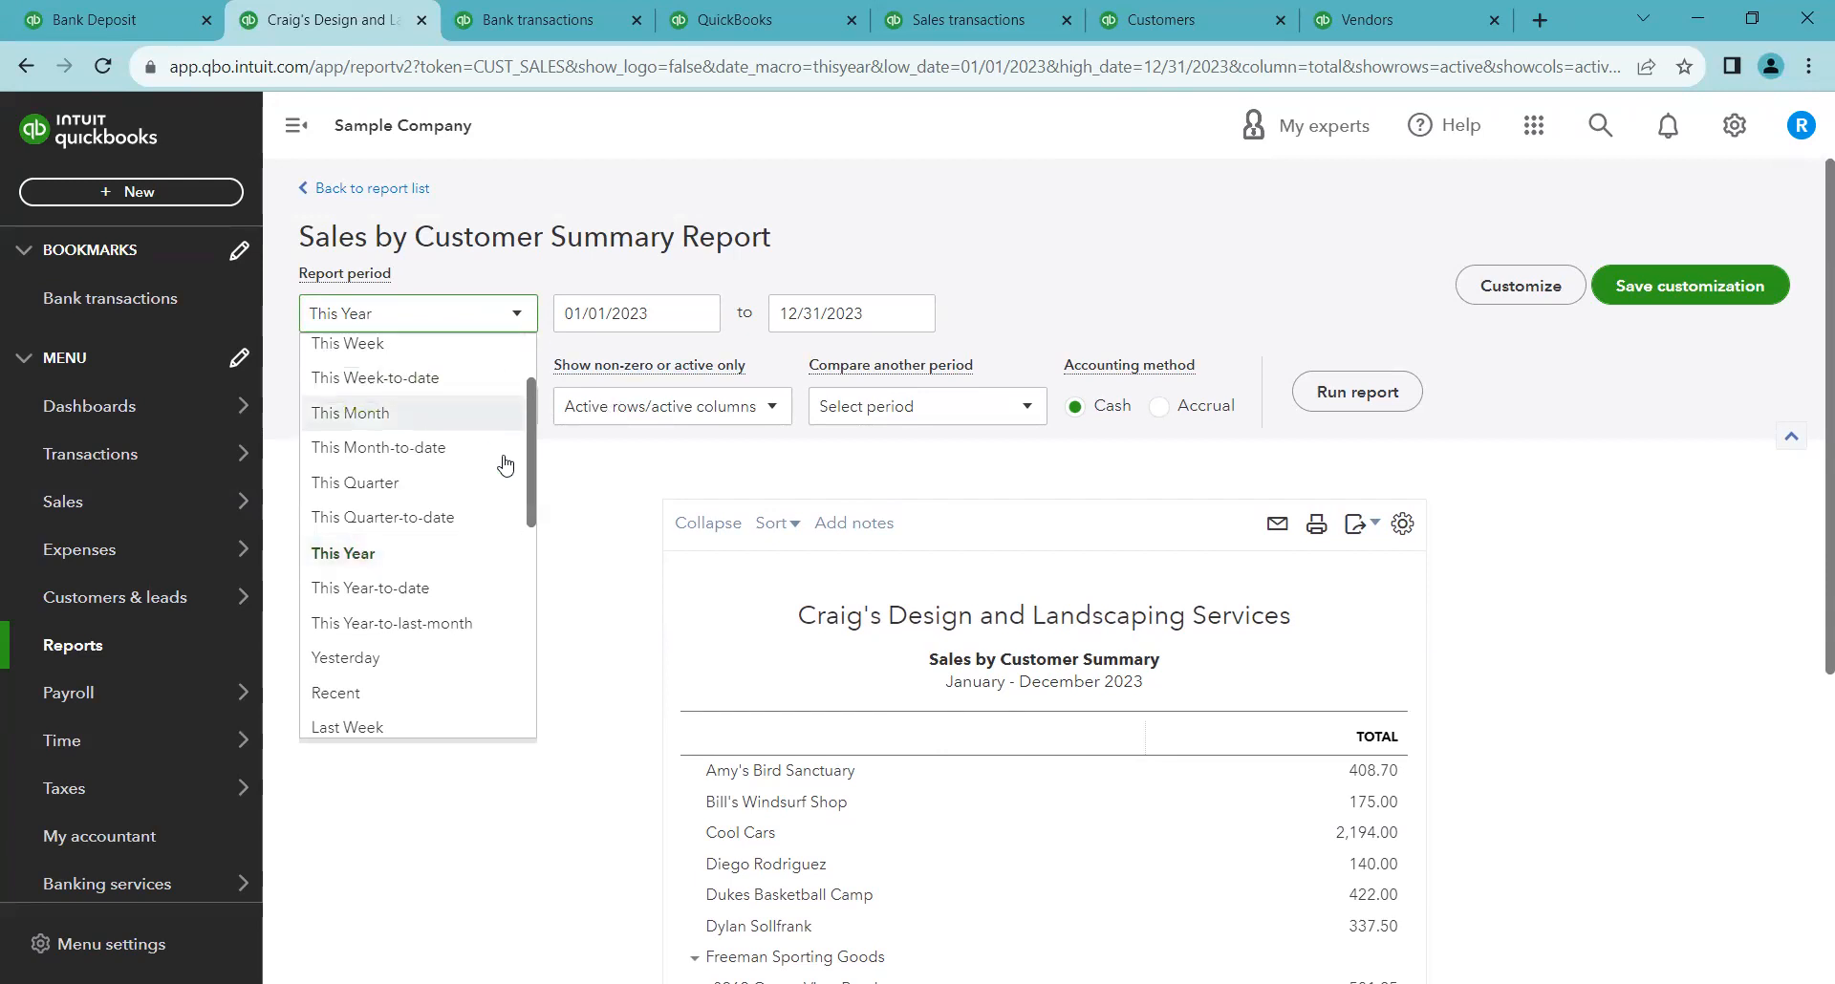
scroll(427, 531, down, 4)
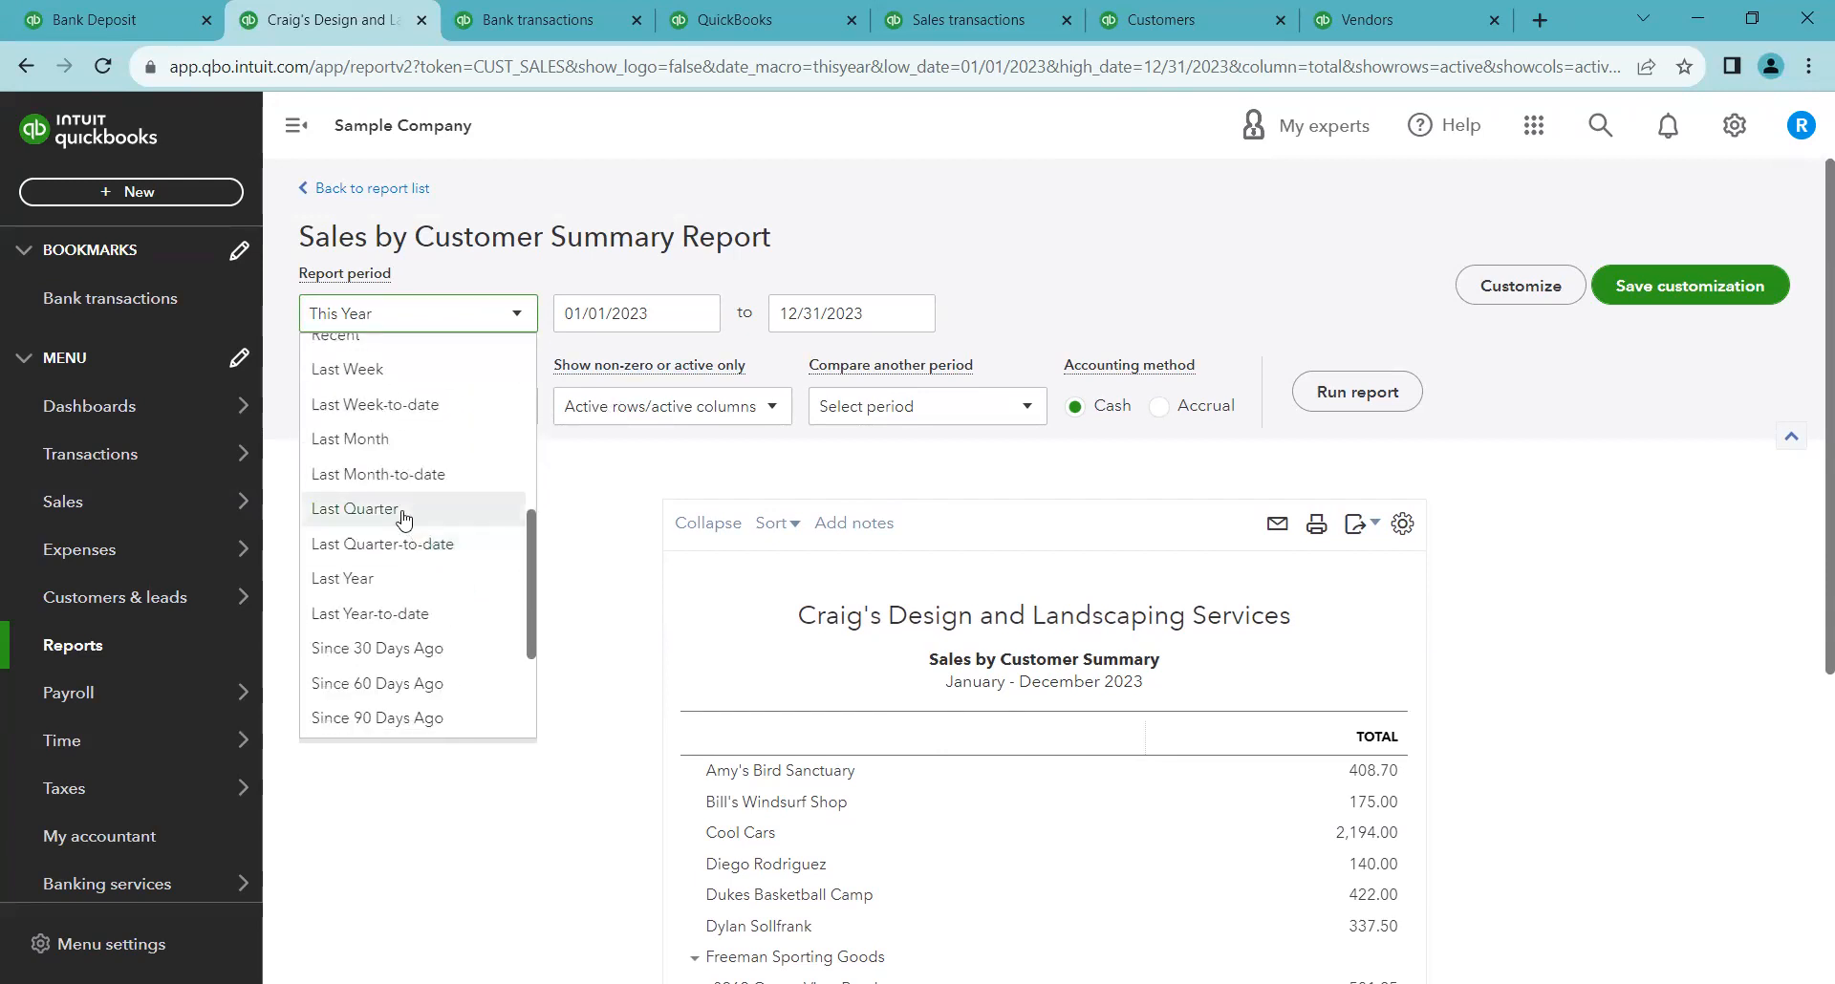
click(403, 518)
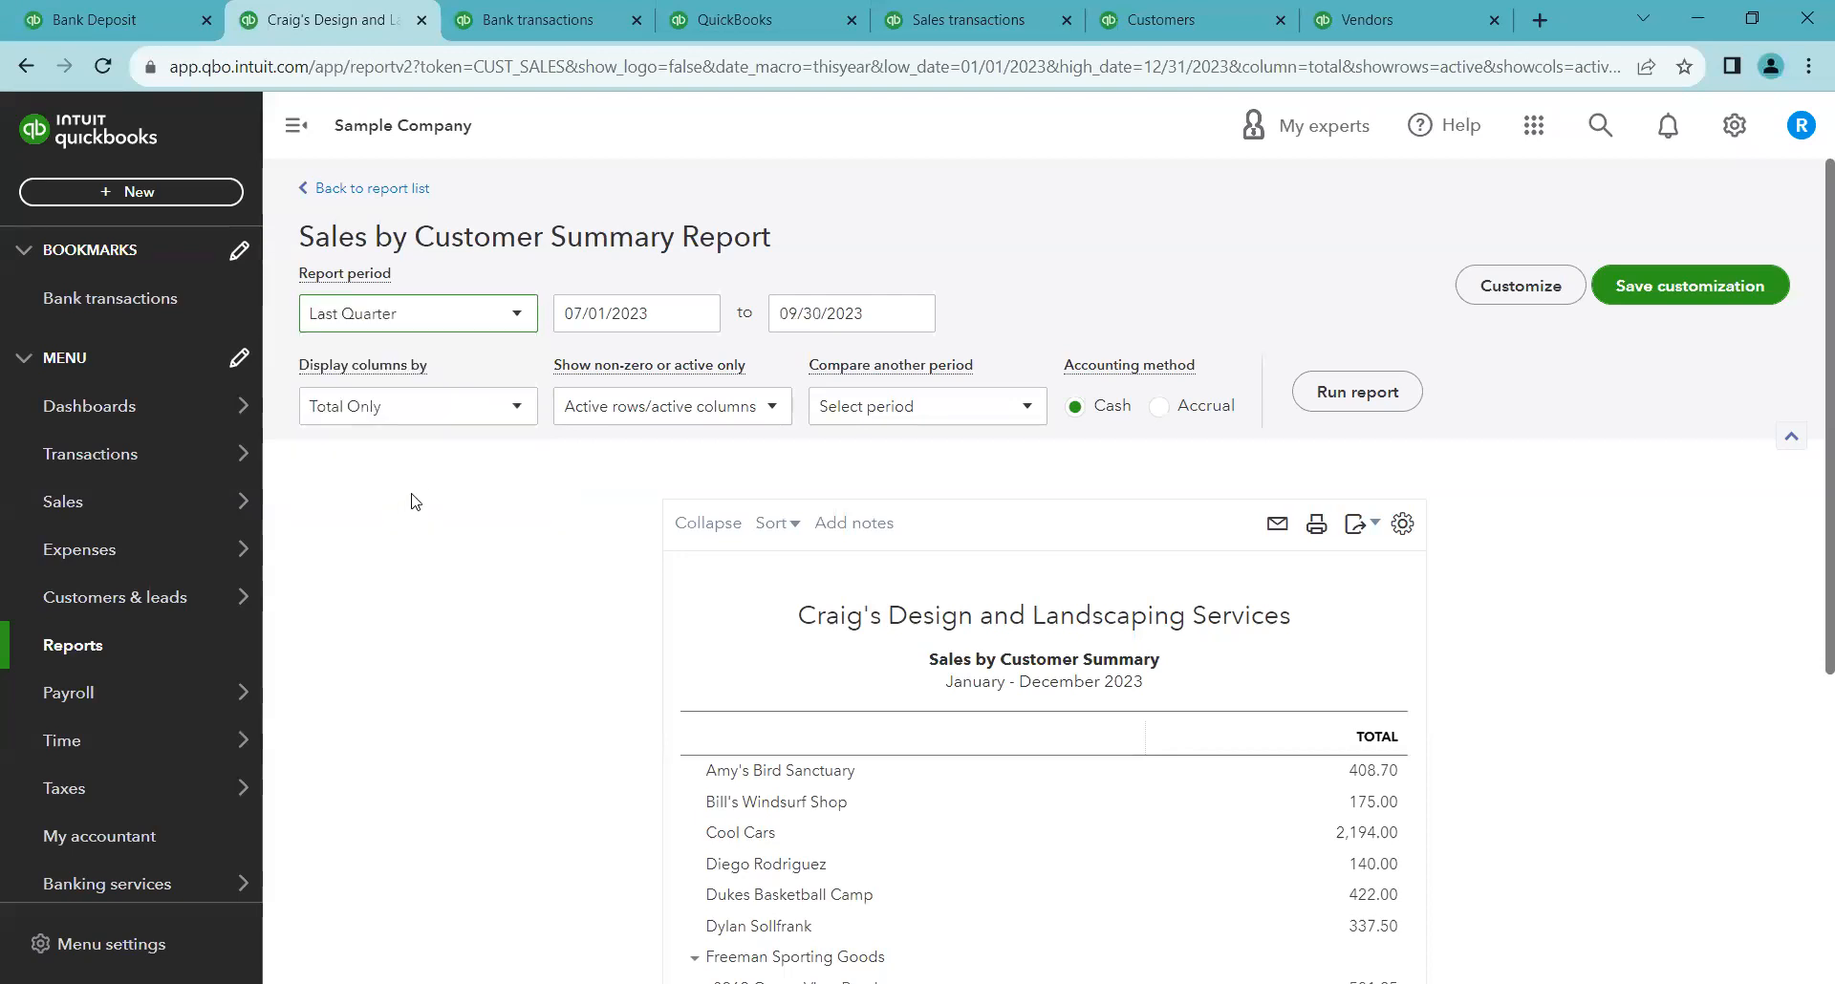
Run the Sales by Customer Summary report for Last Quarter
click(441, 319)
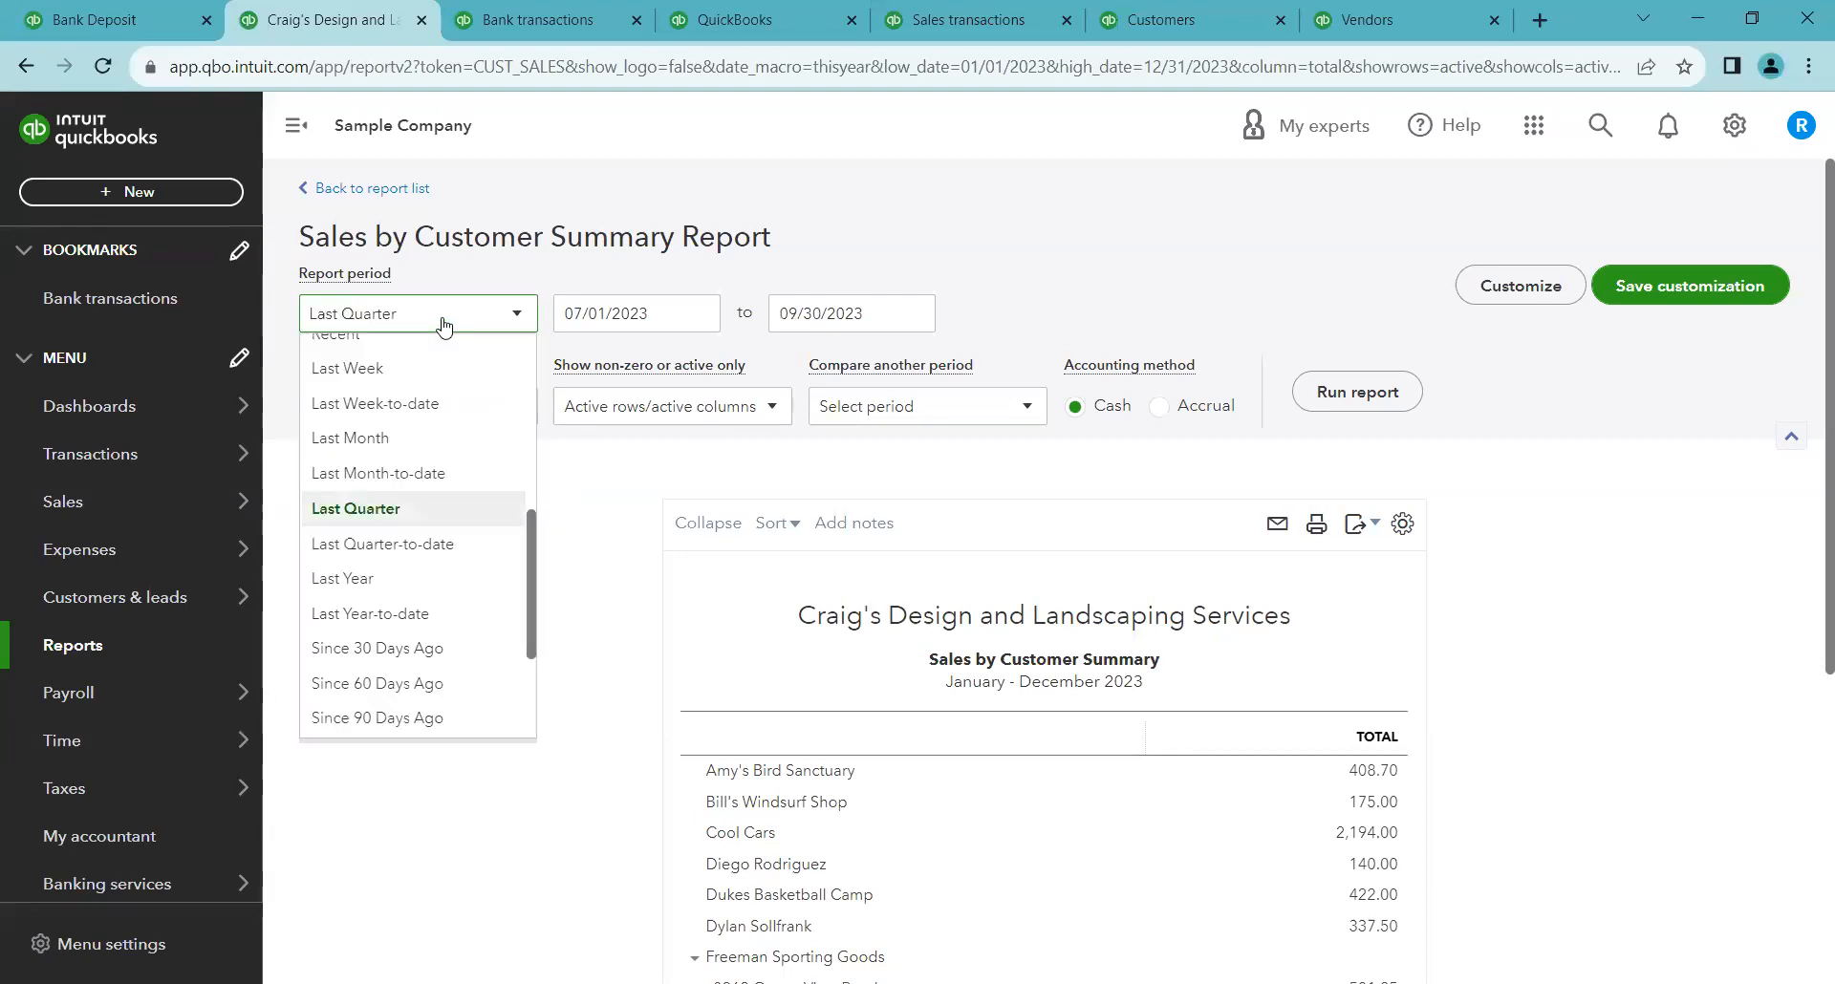
click(1348, 391)
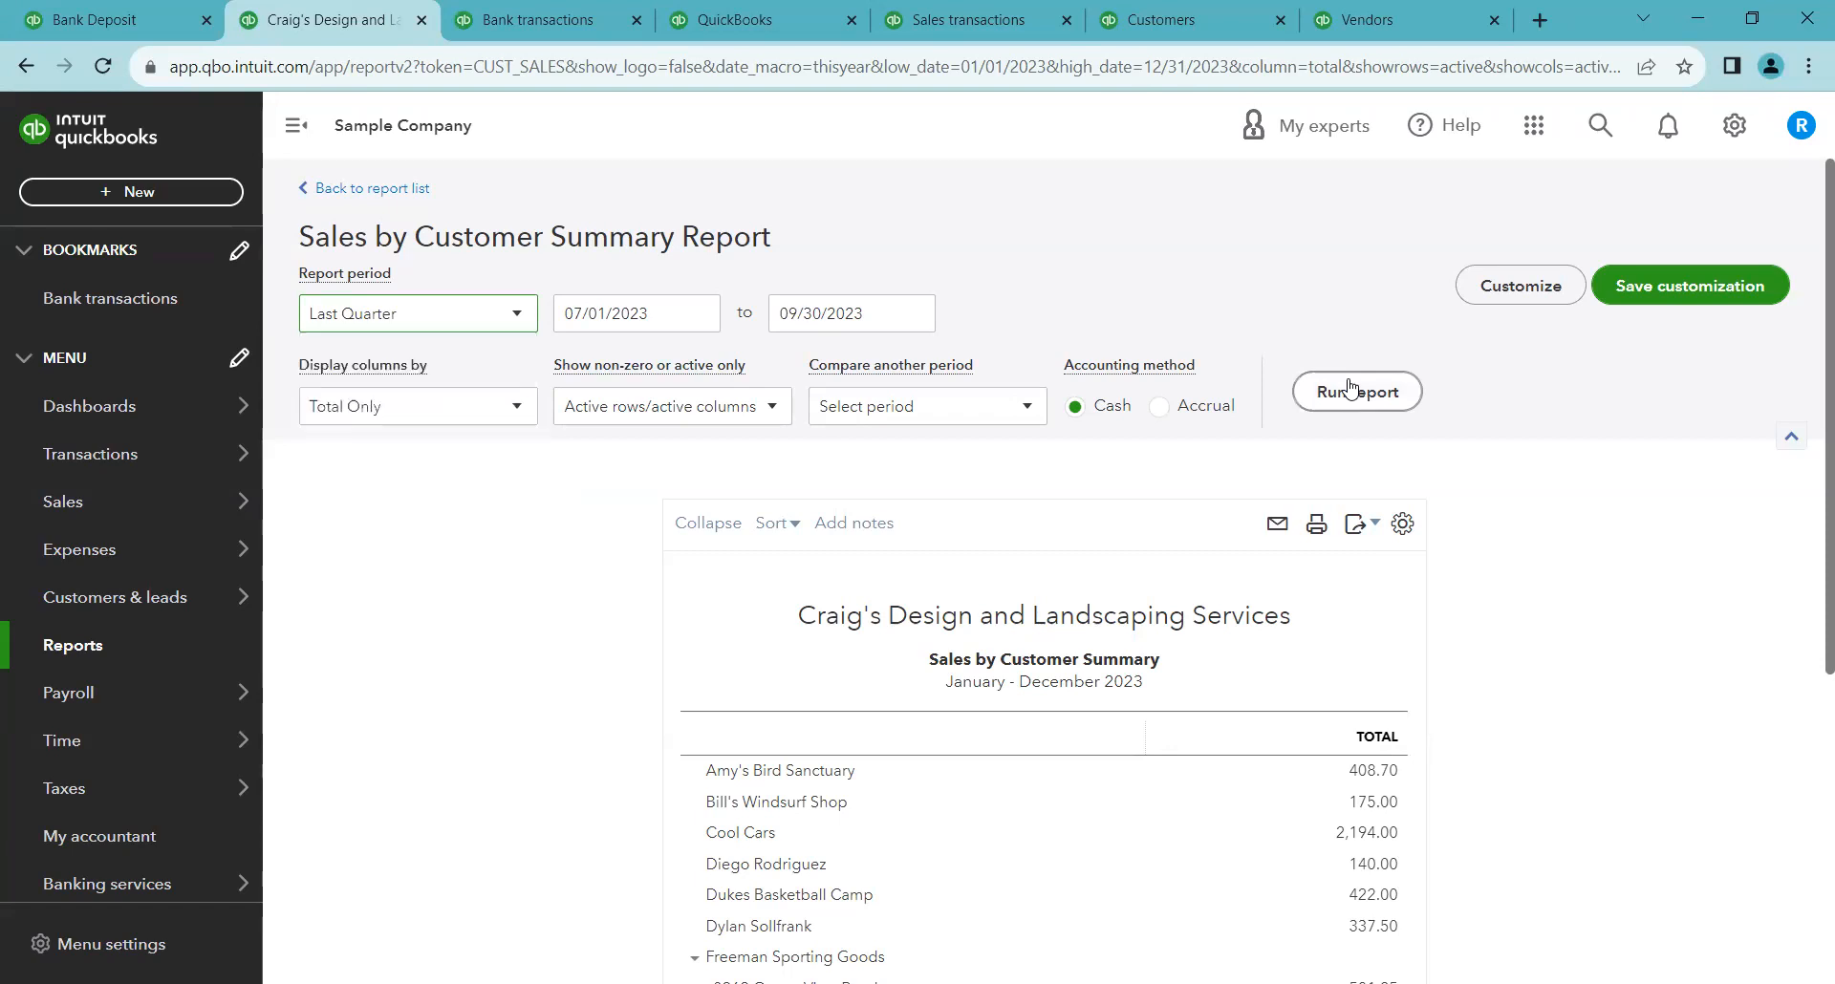
scroll(1367, 387, down, 1)
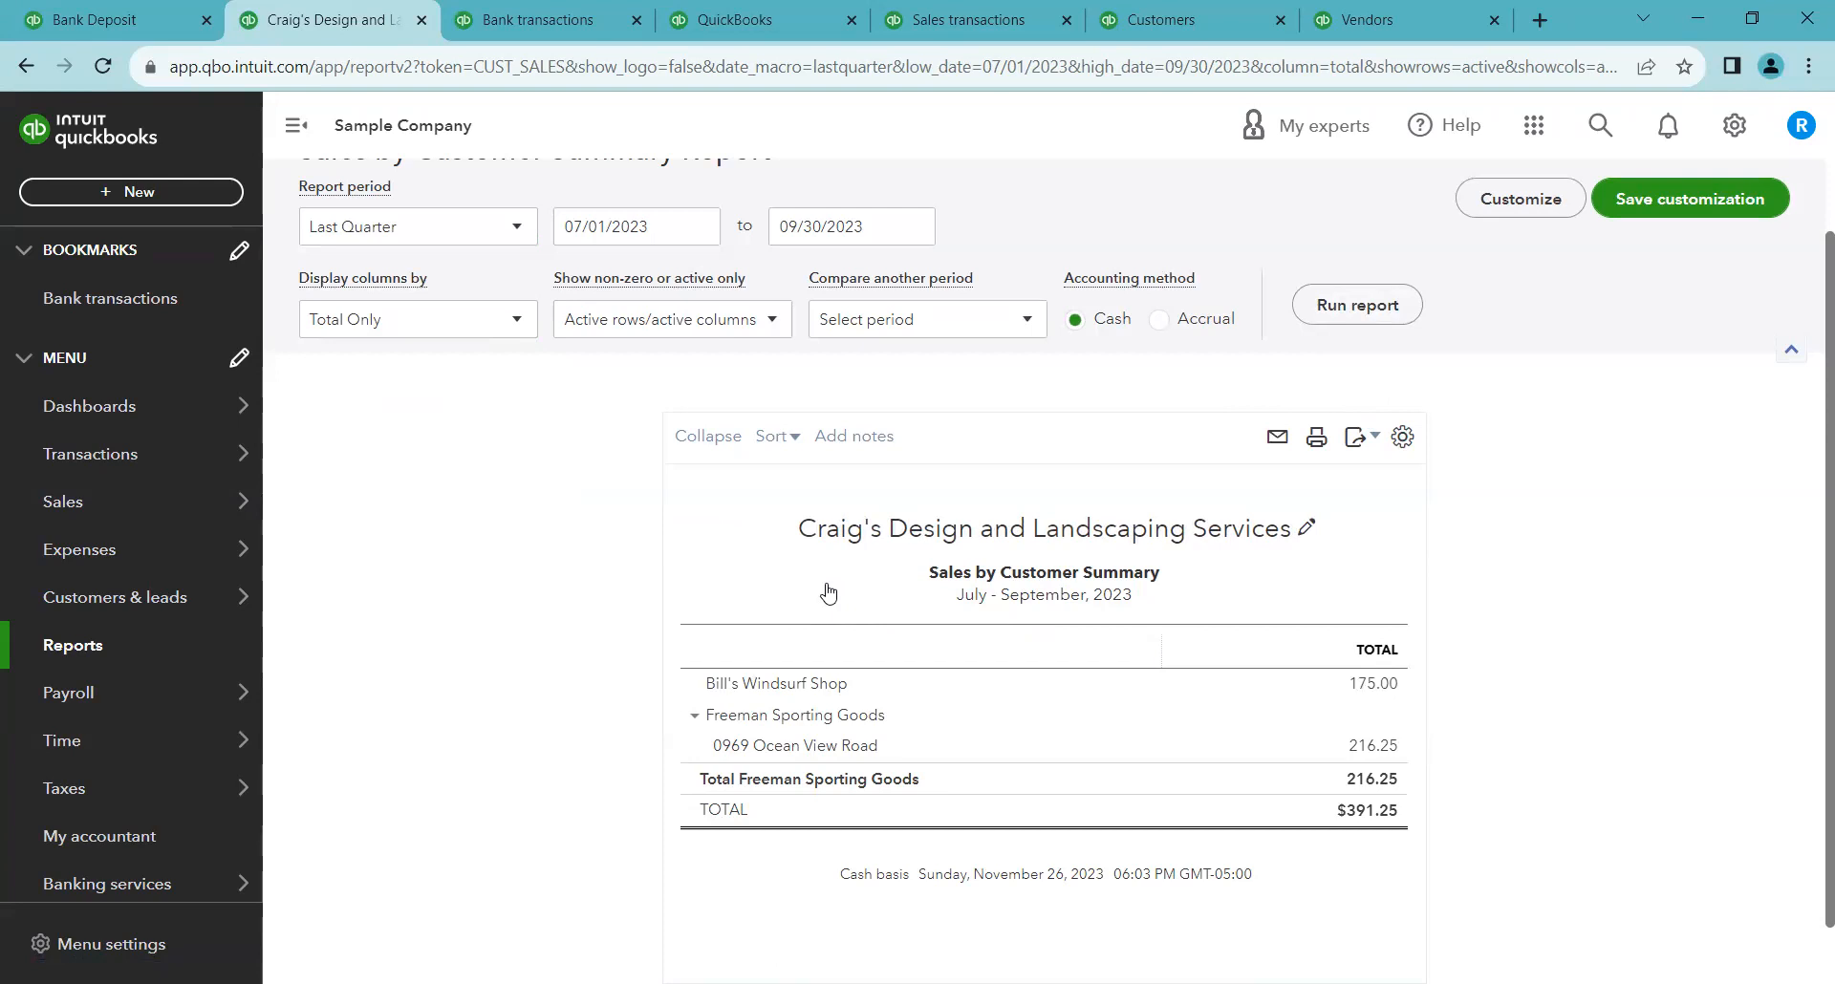
Browse the report period choices, then set the period to This Year and rerun the report
click(482, 234)
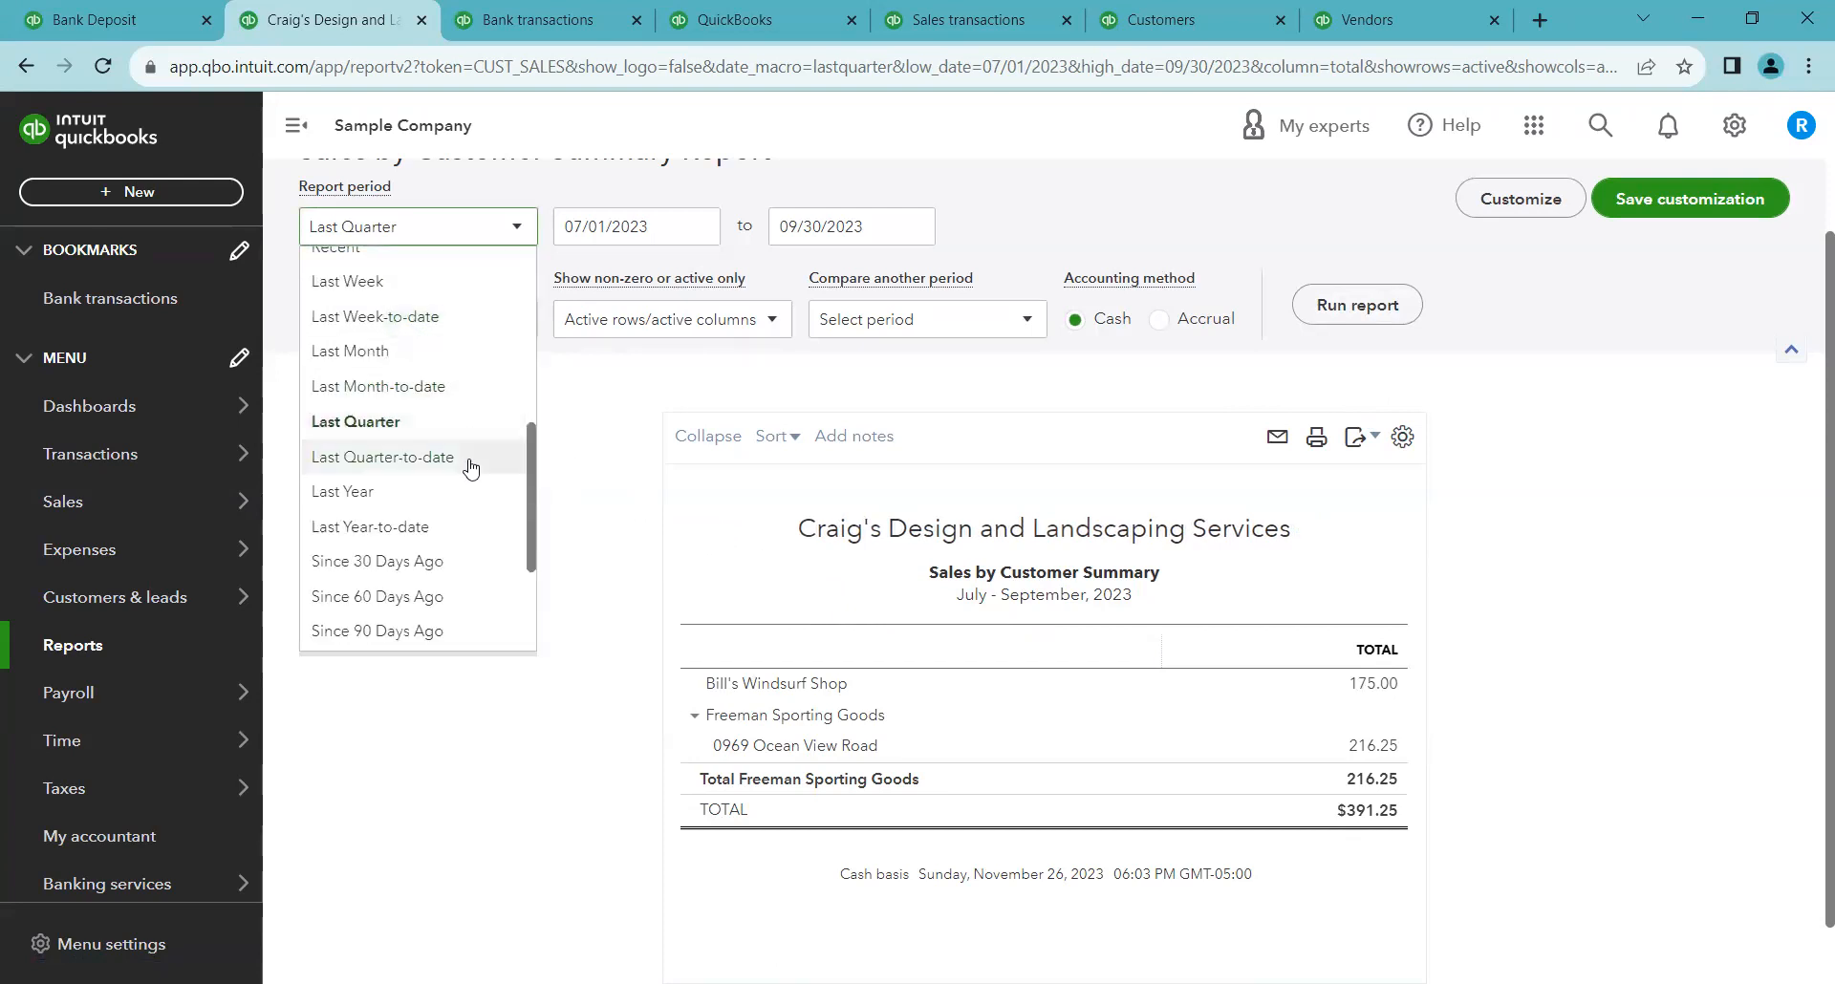
scroll(454, 323, down, 3)
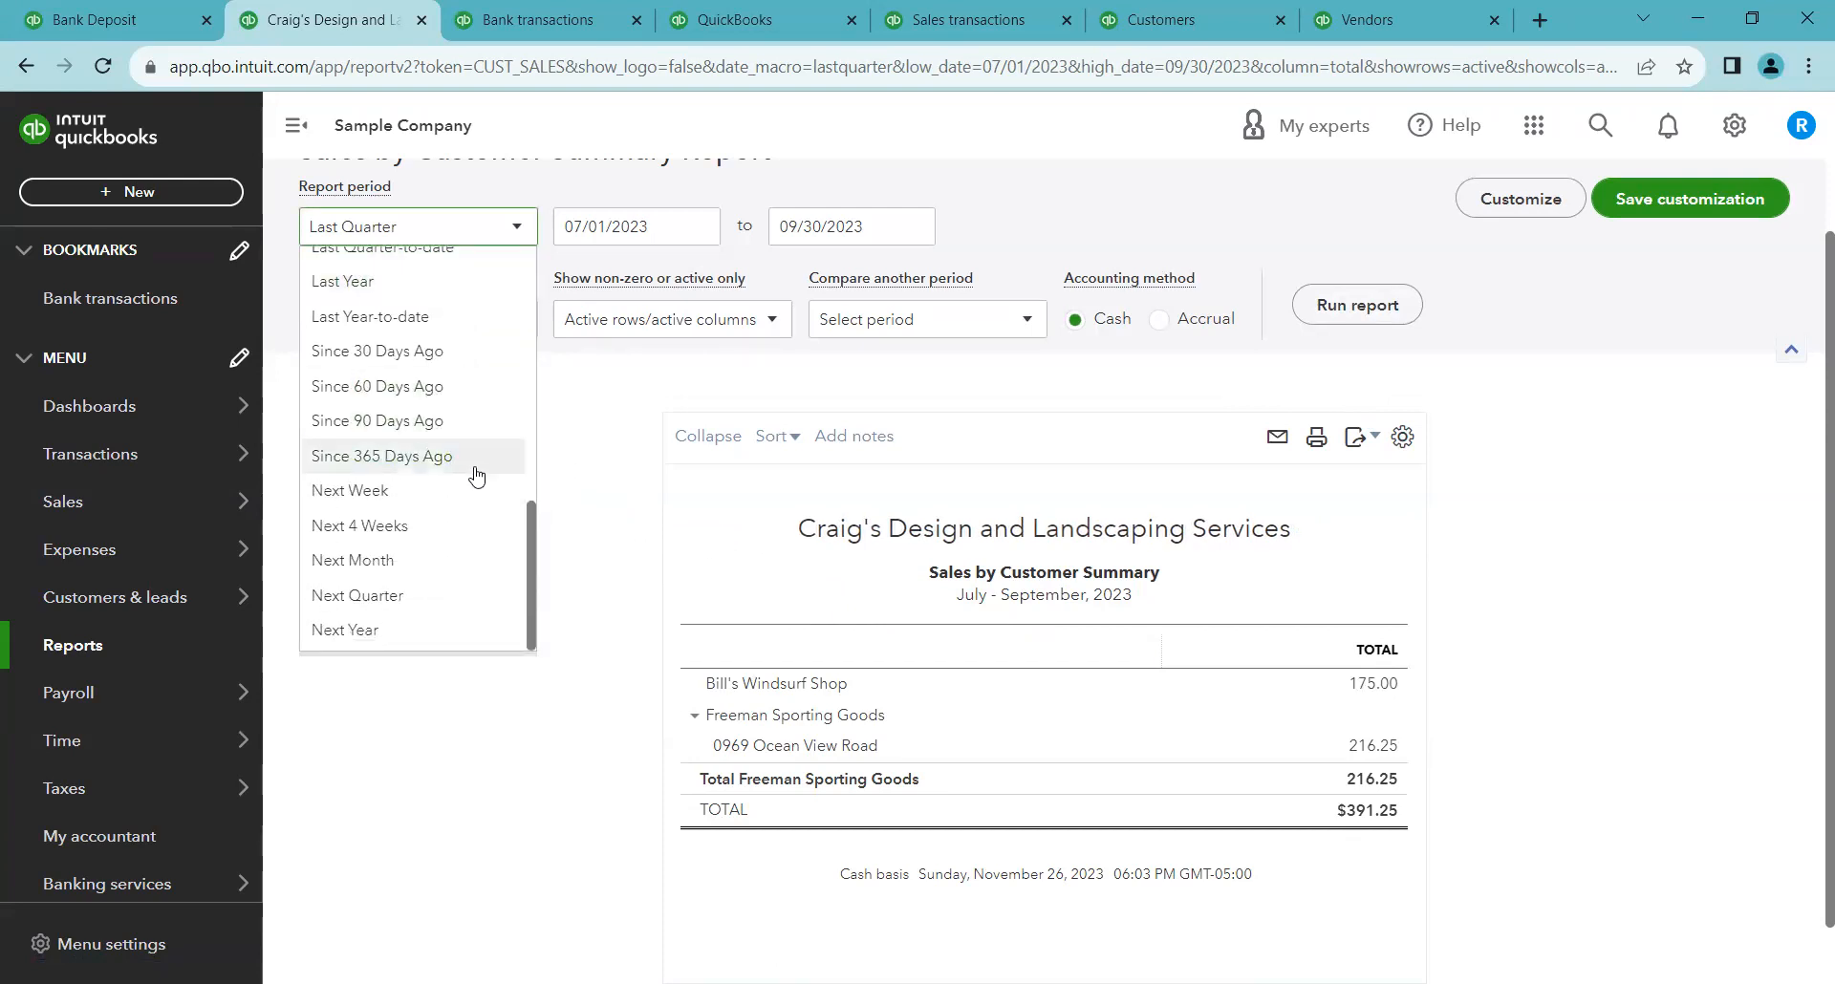
scroll(475, 468, up, 6)
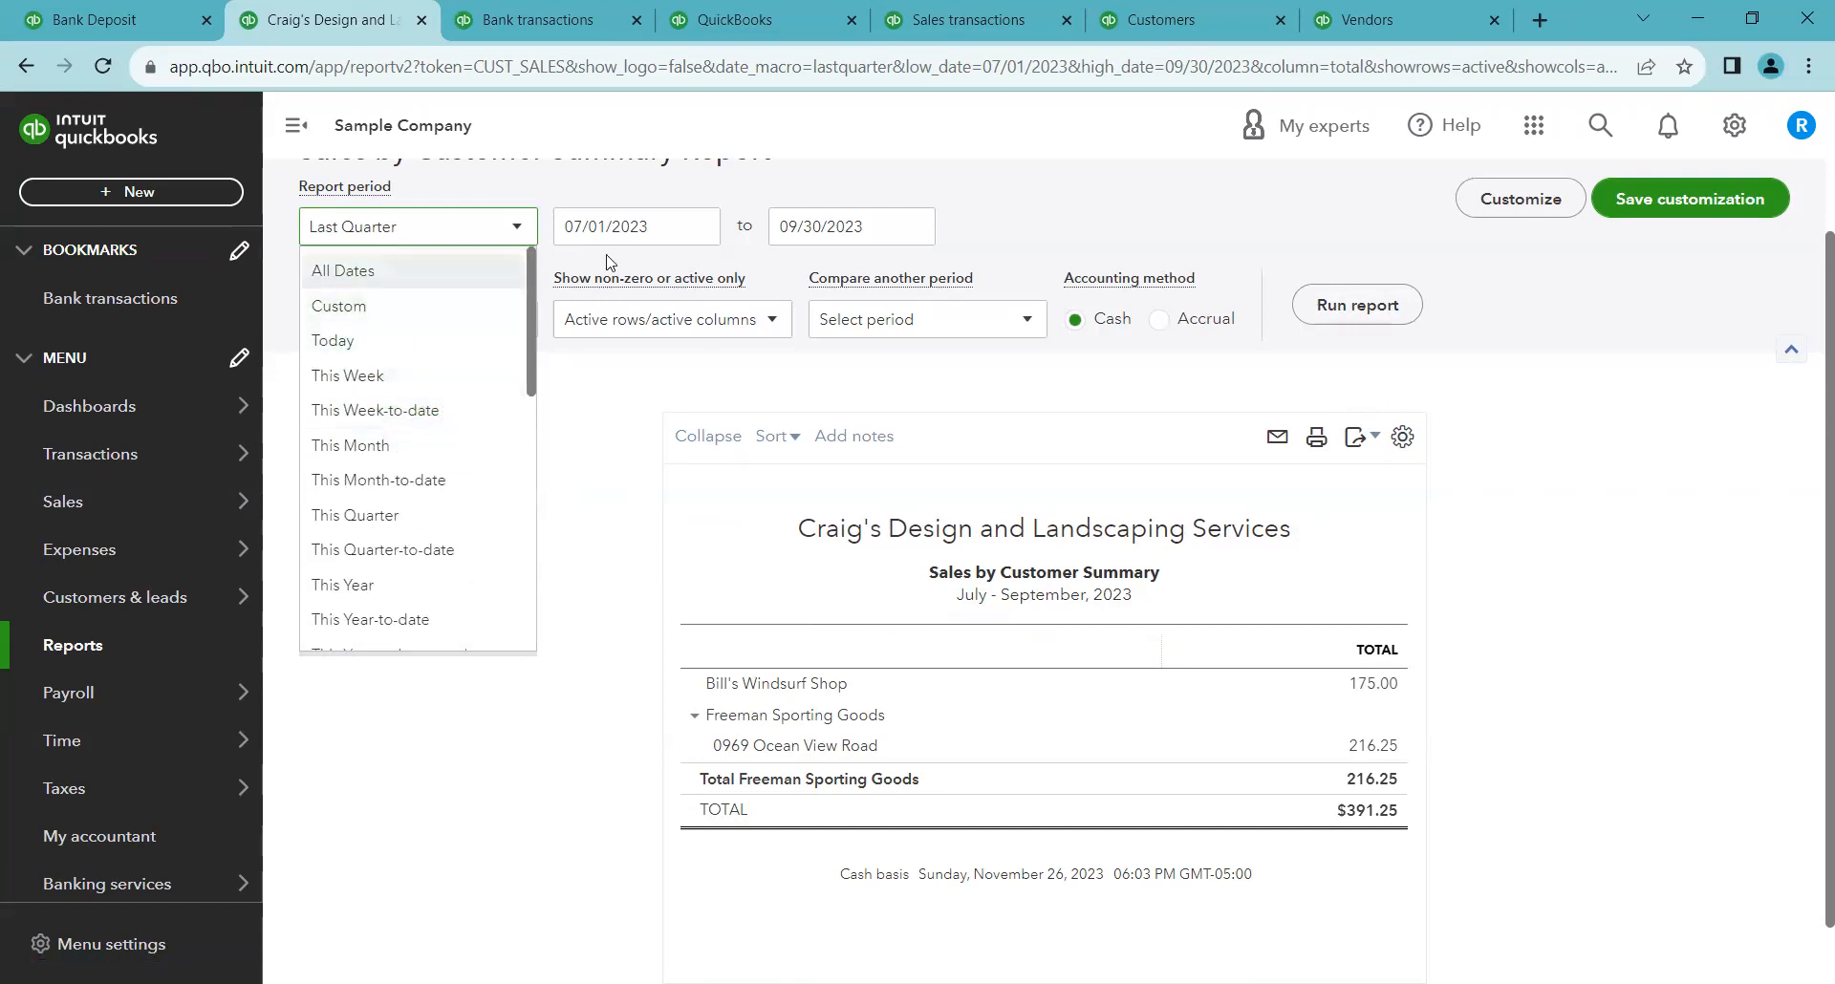
click(980, 226)
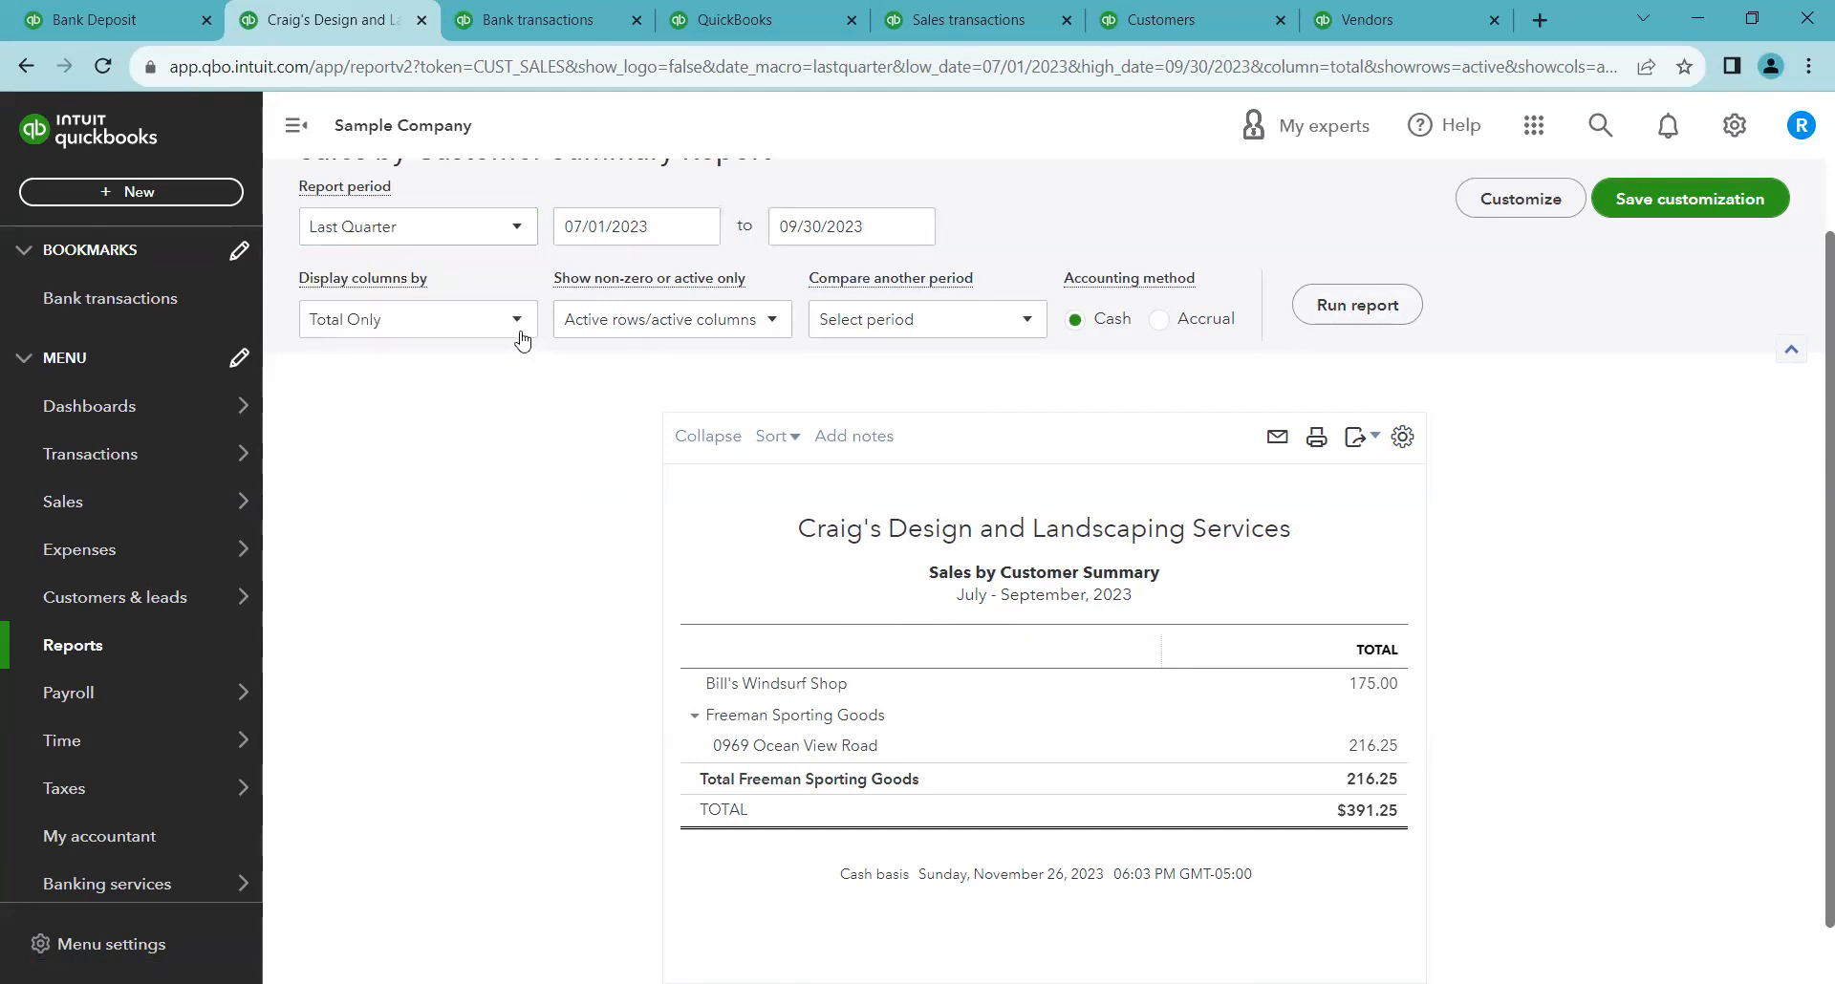
click(519, 229)
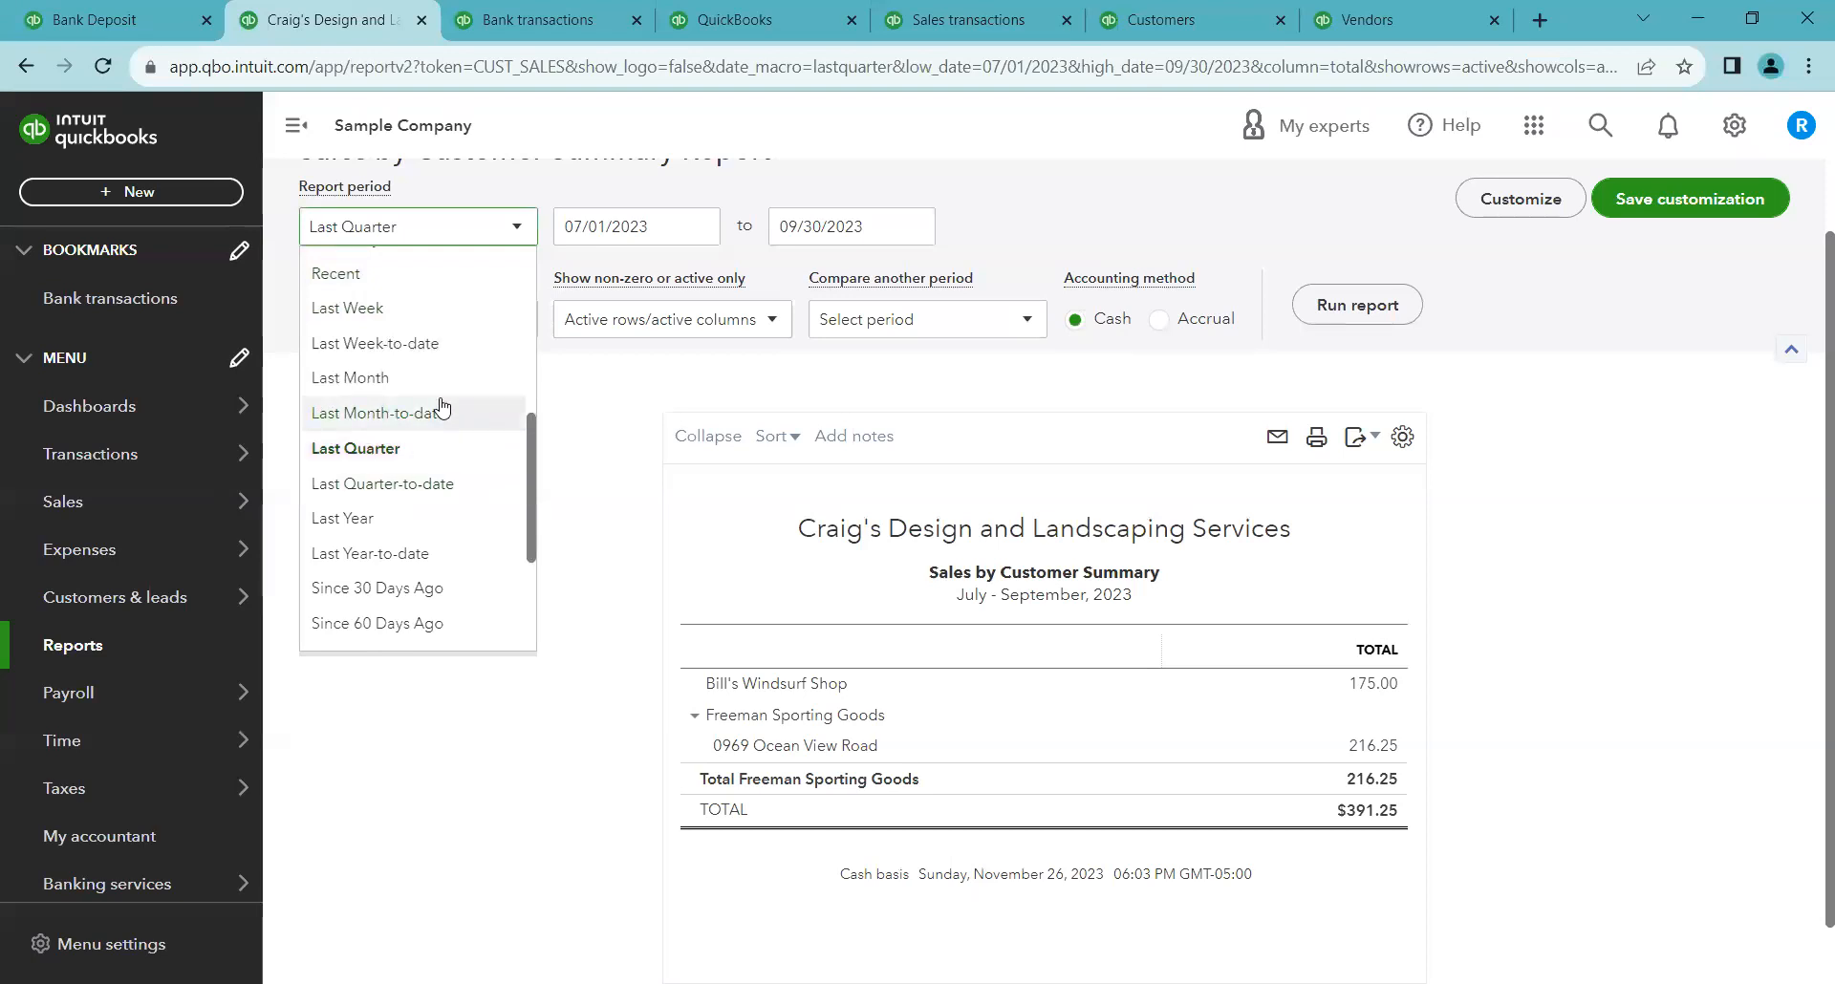
scroll(440, 409, up, 3)
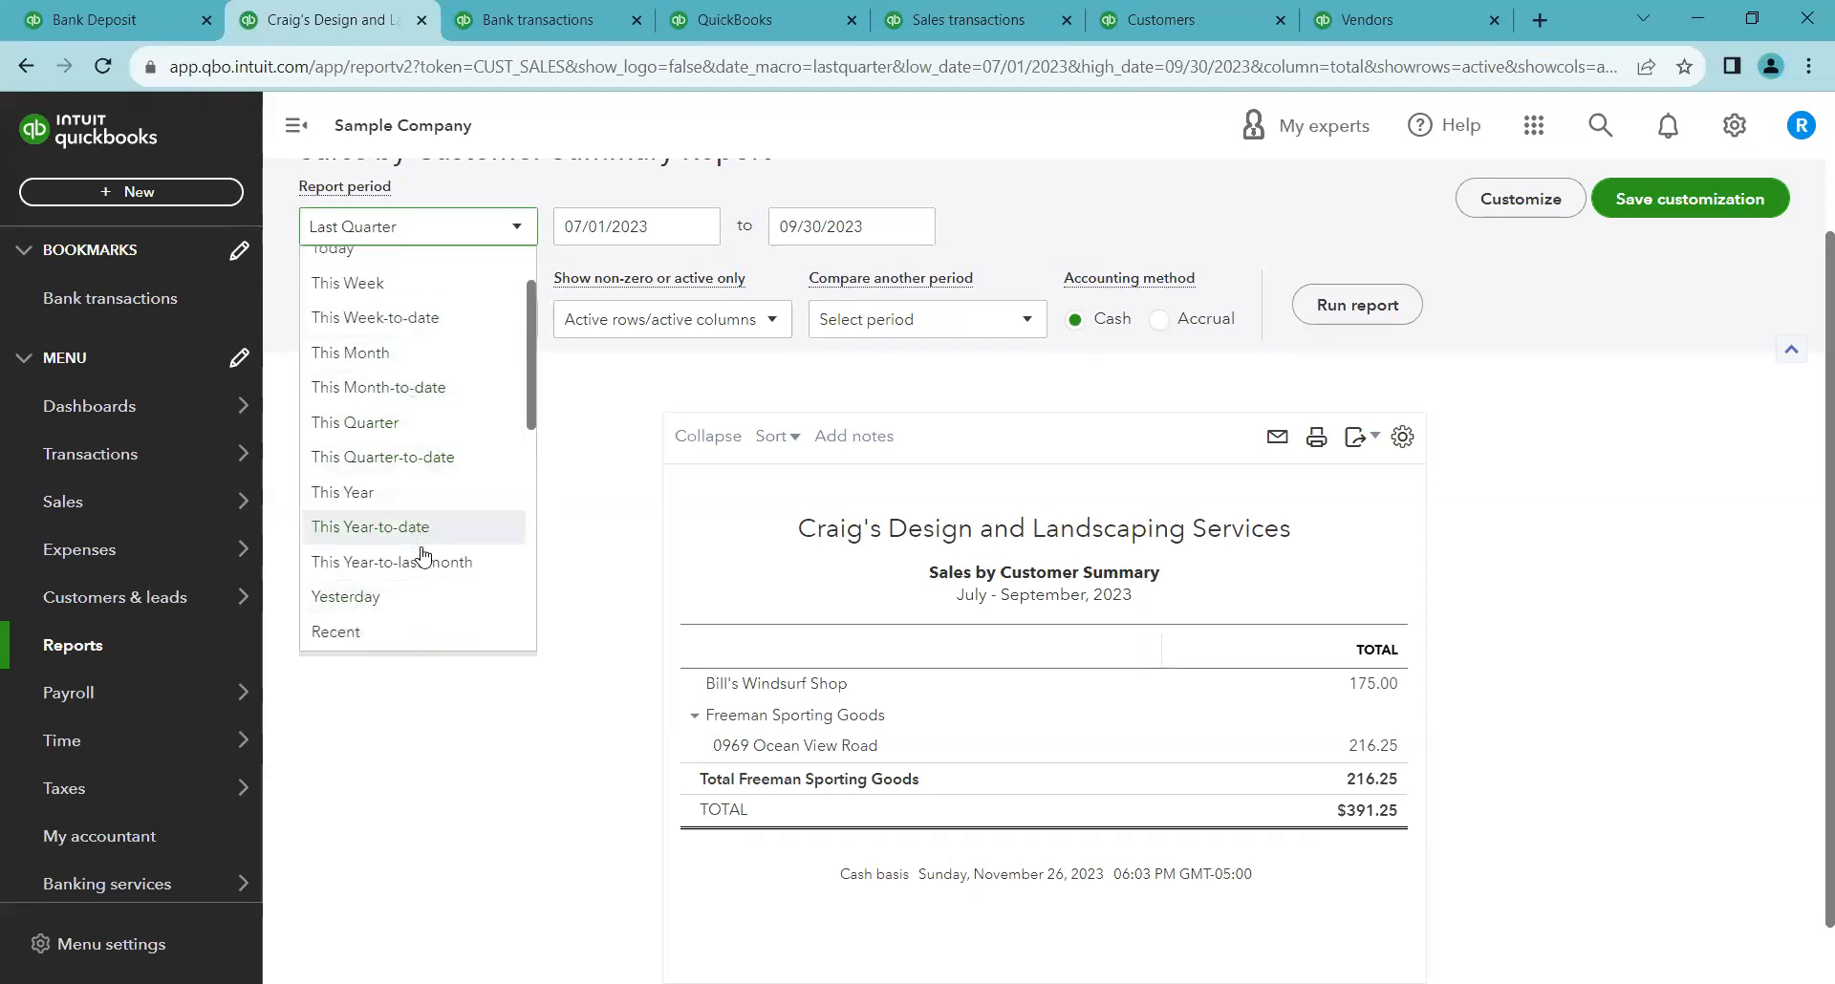
click(423, 493)
click(1369, 303)
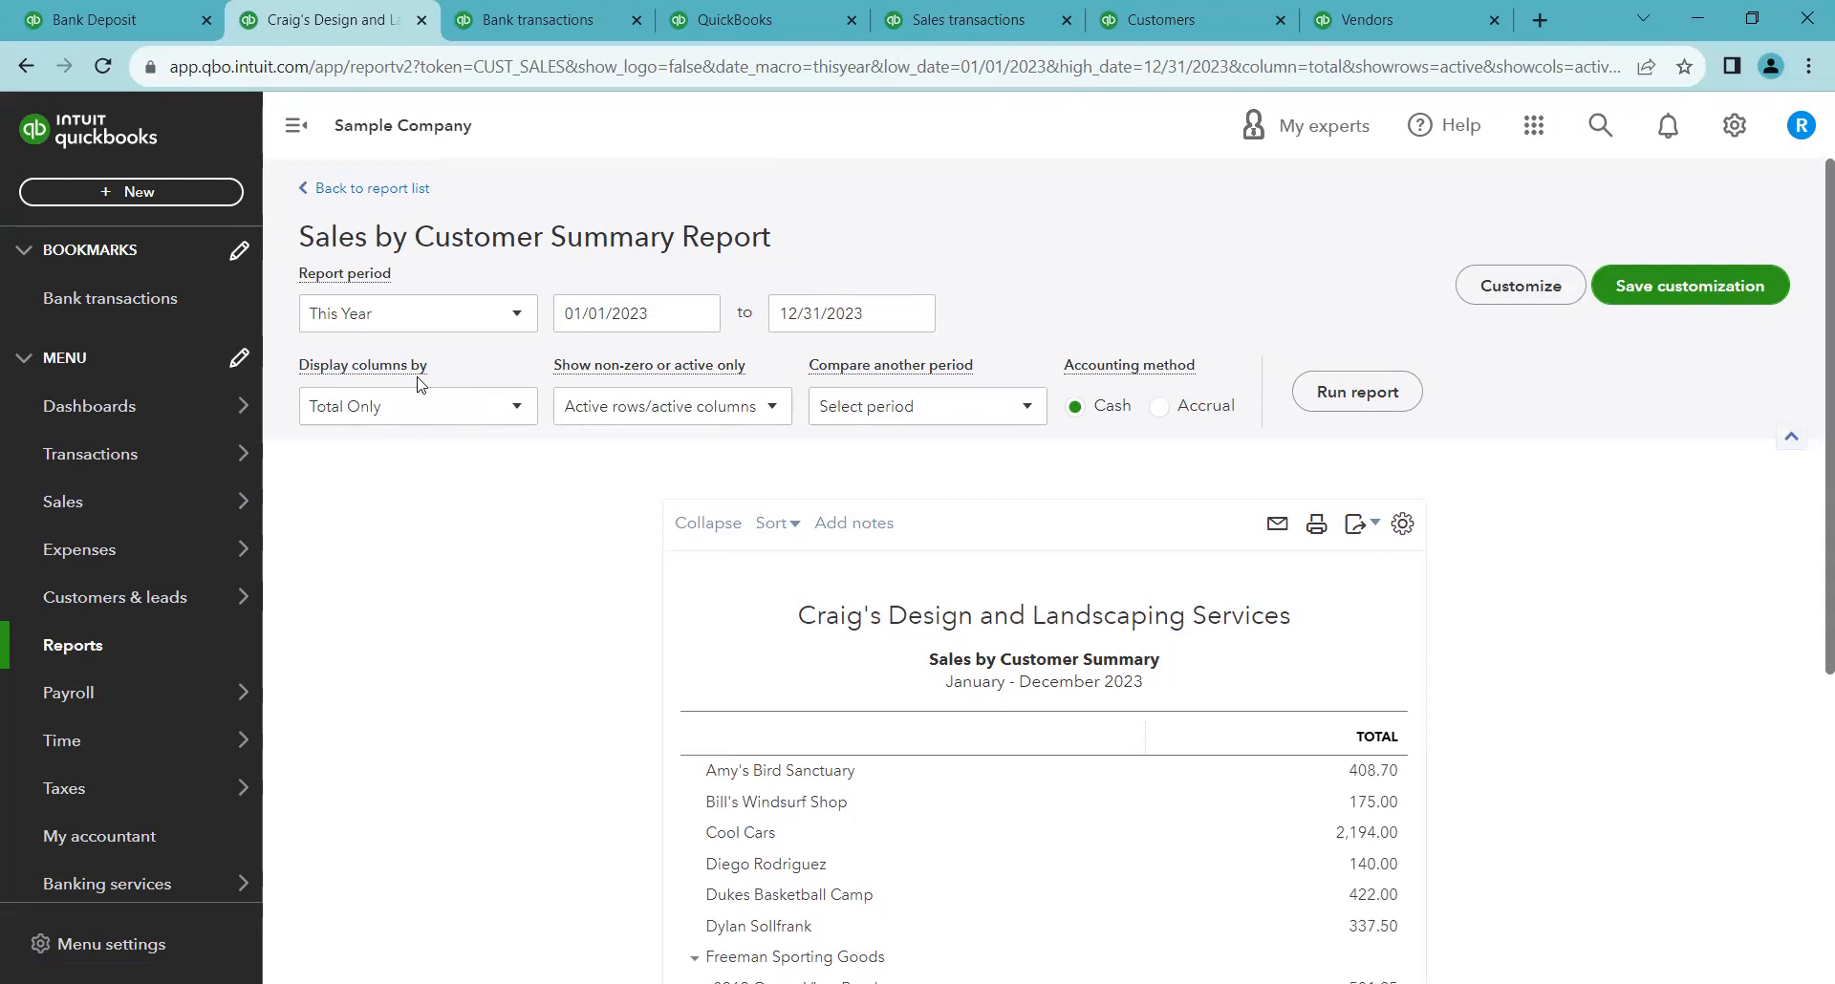
Display the report's columns by Quarters and rerun it
scroll(1503, 745, down, 1)
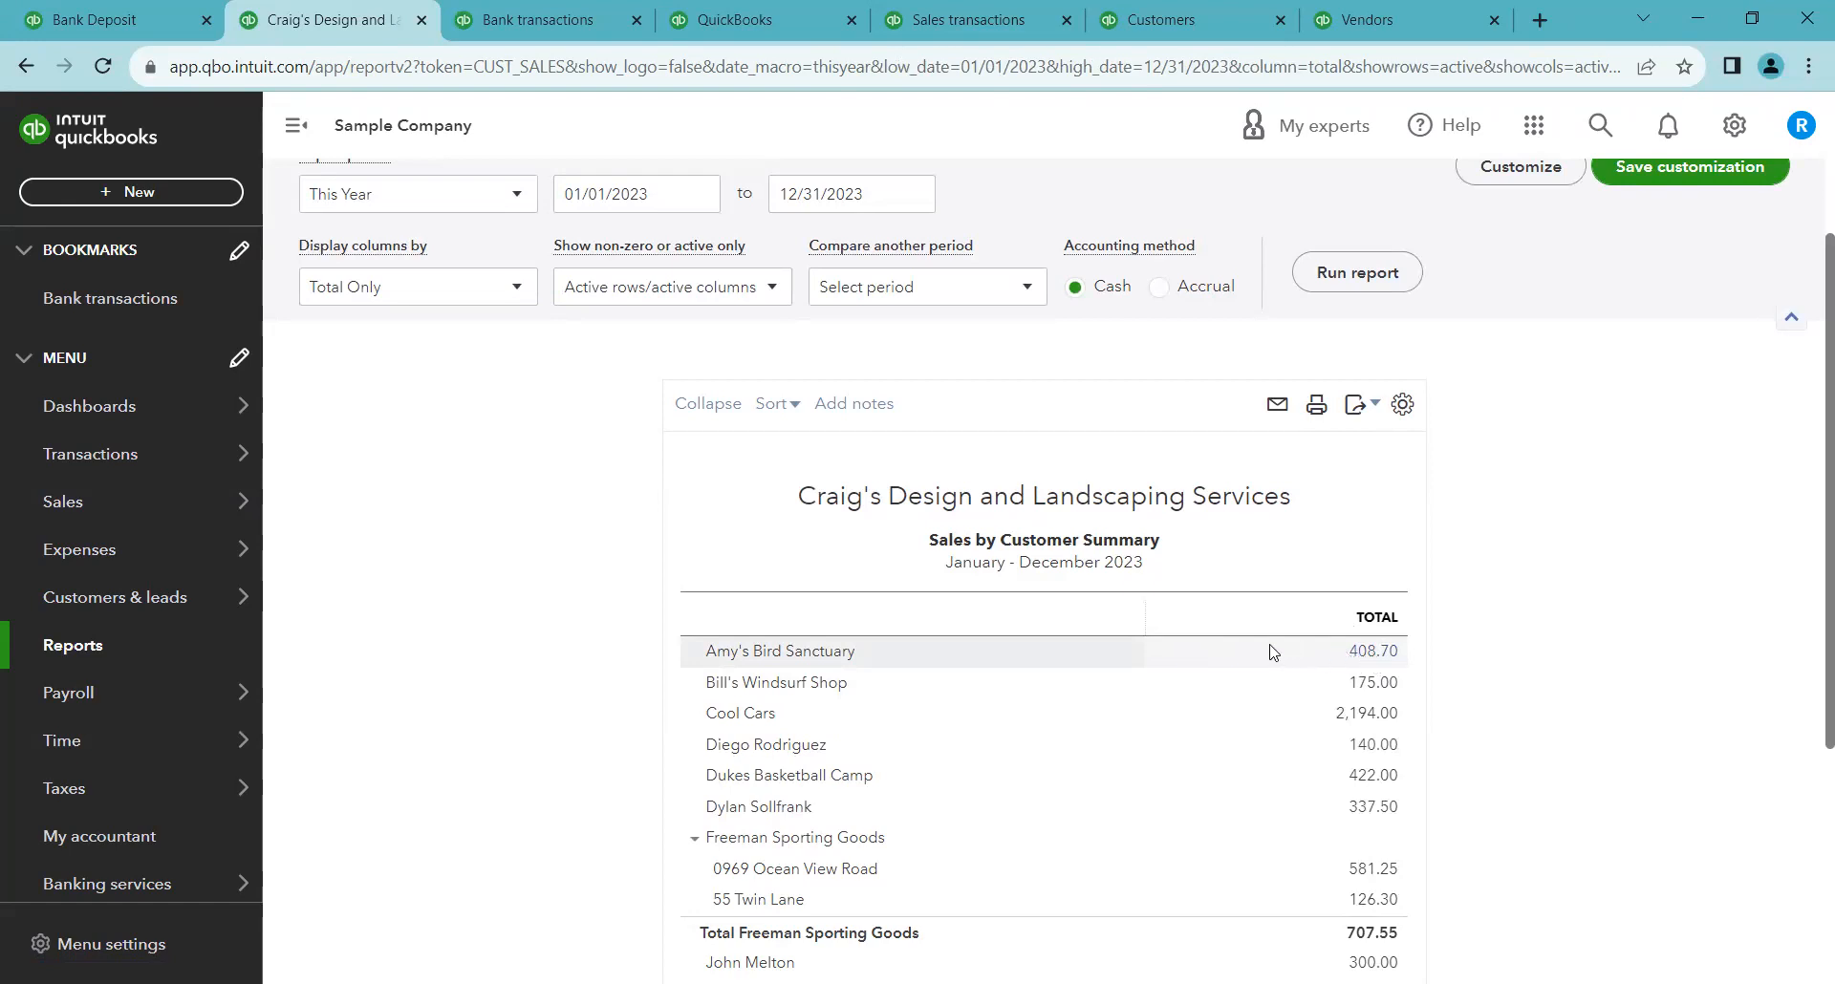
click(458, 302)
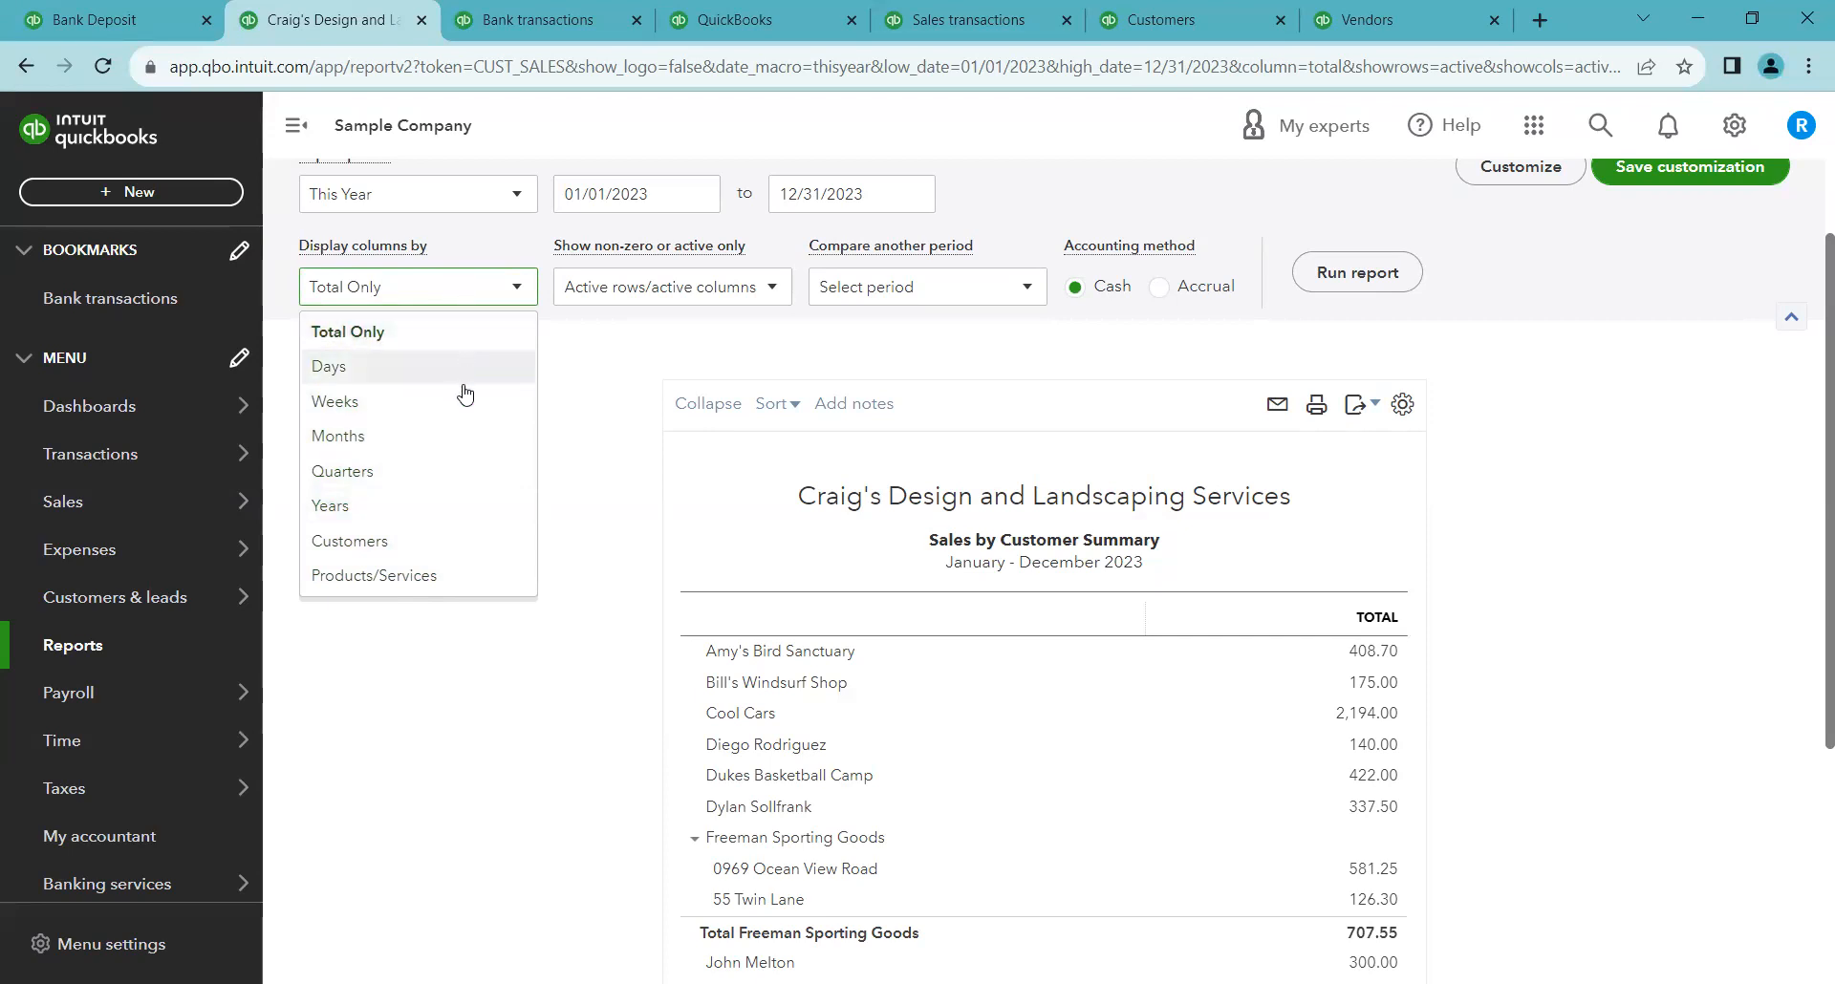
click(453, 469)
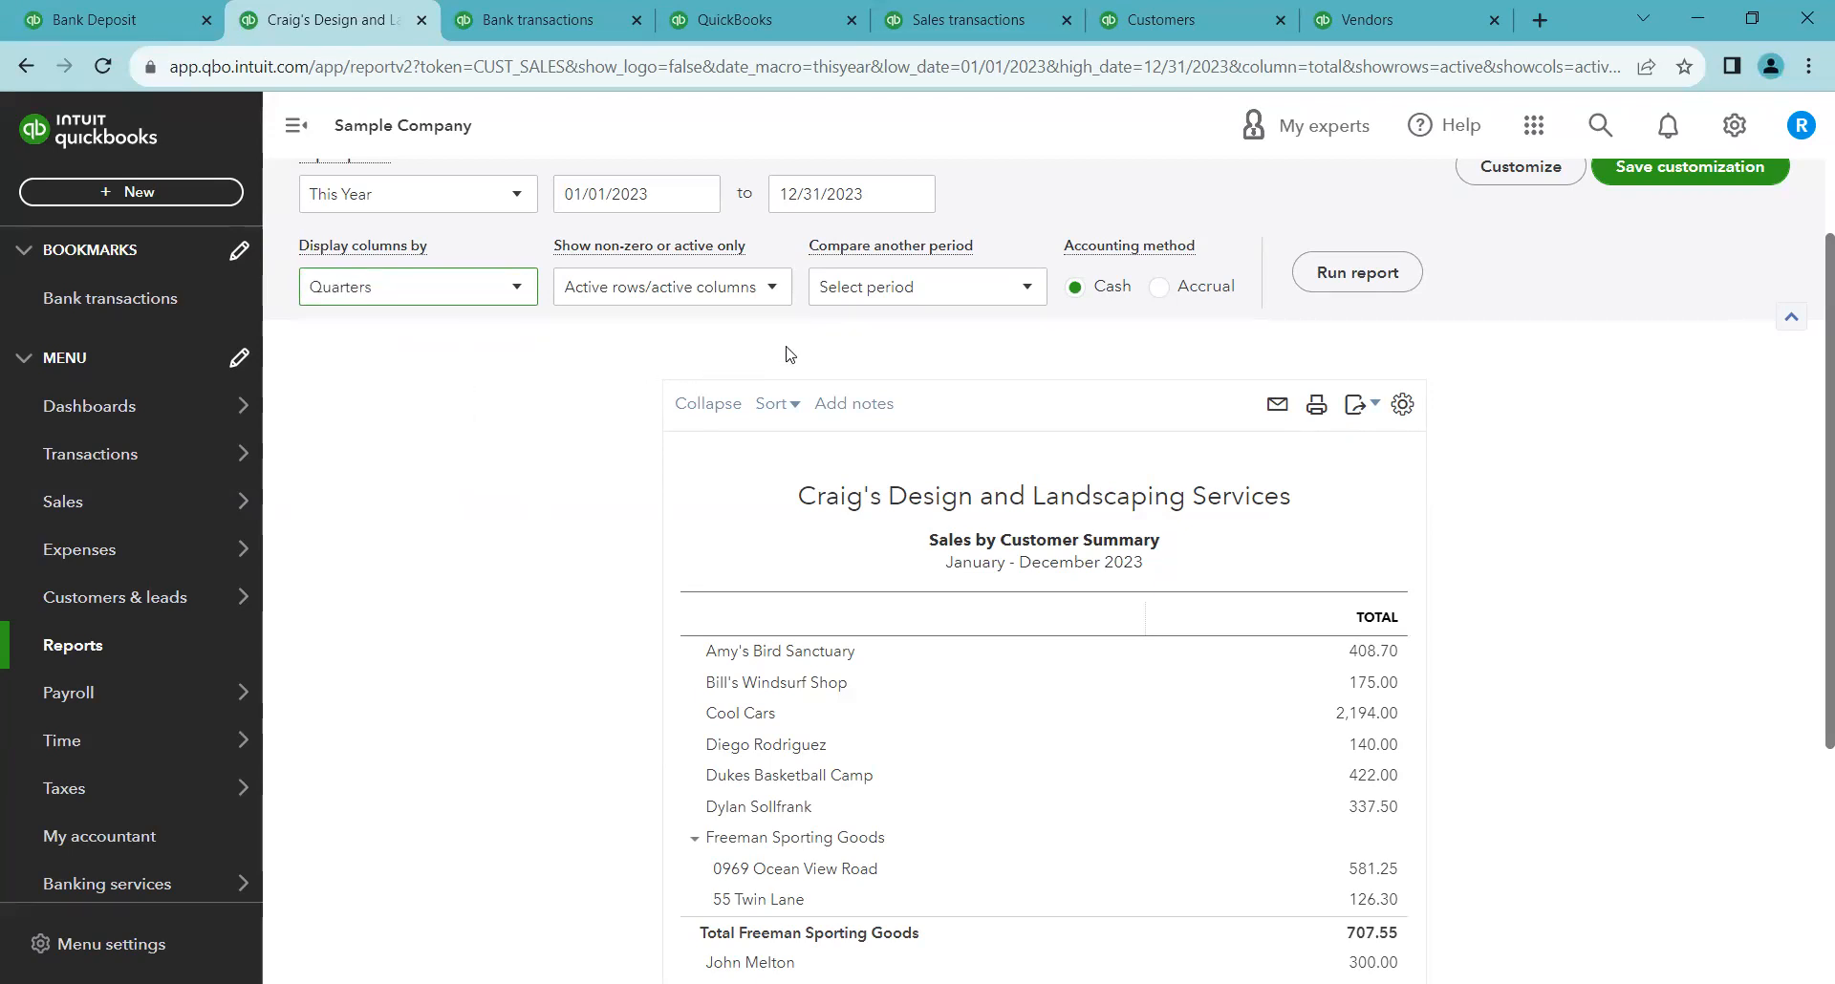
click(1353, 275)
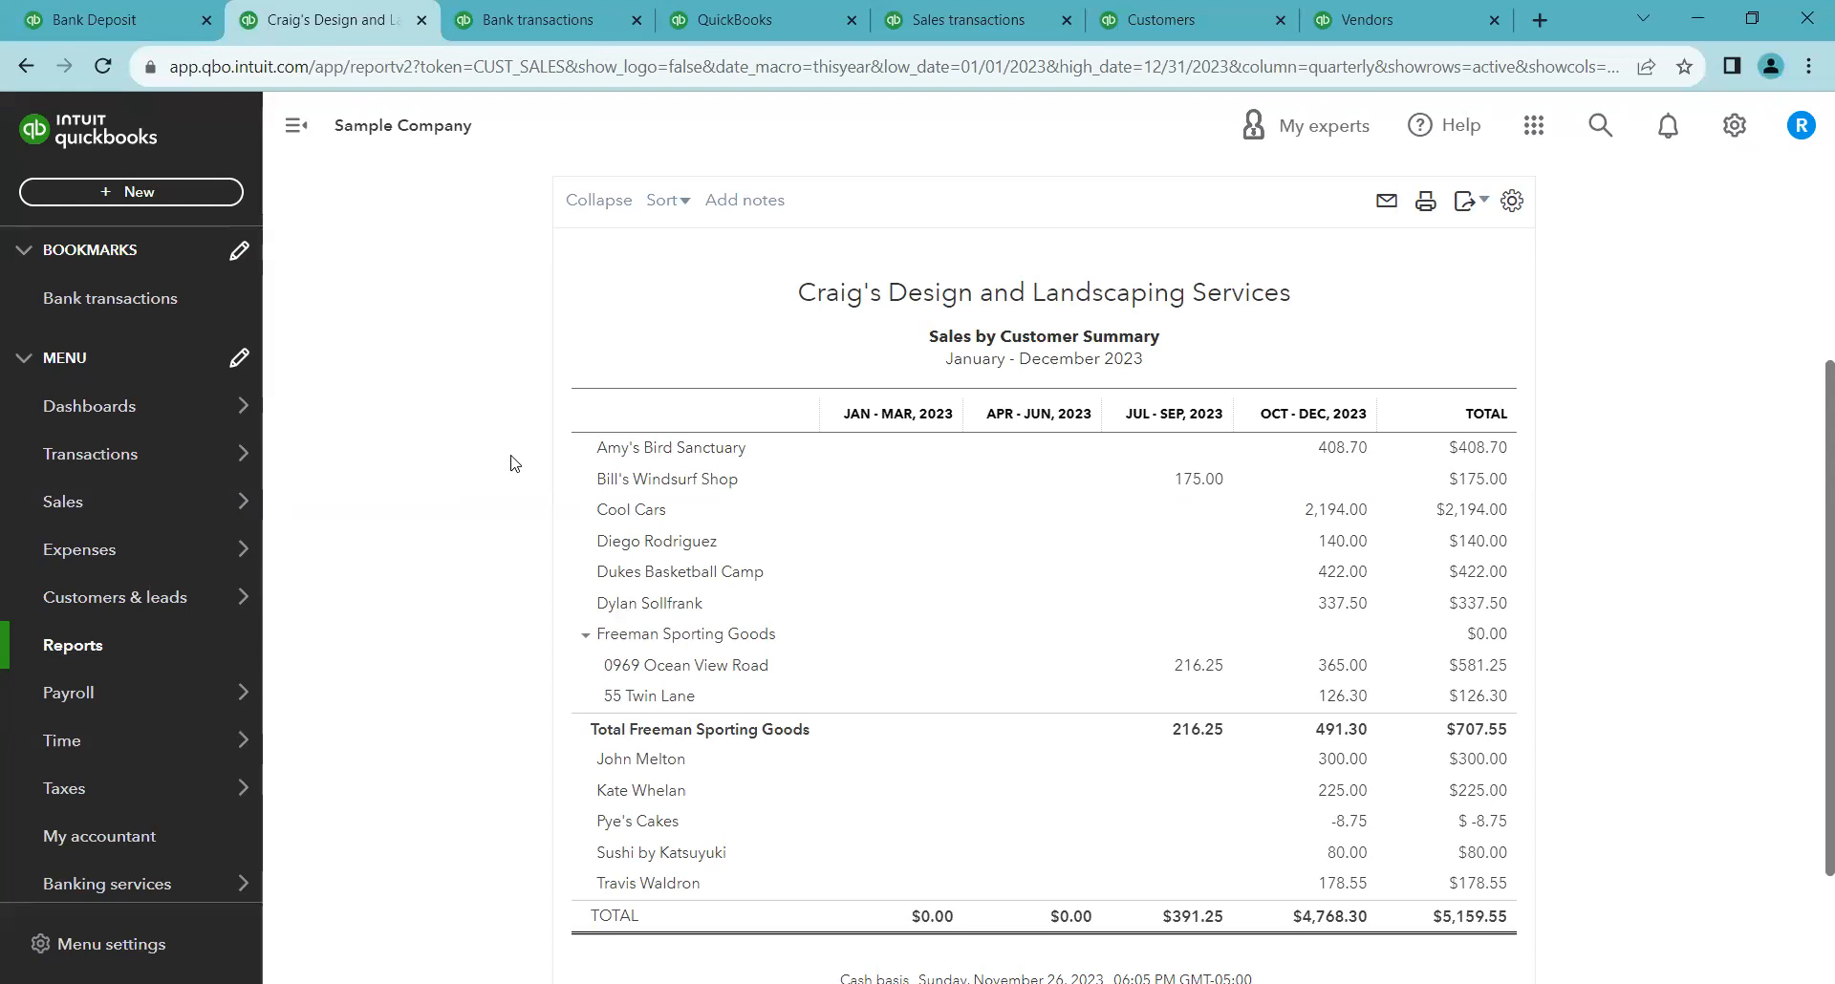
Set the report's columns back to Total Only and rerun it
scroll(514, 464, up, 3)
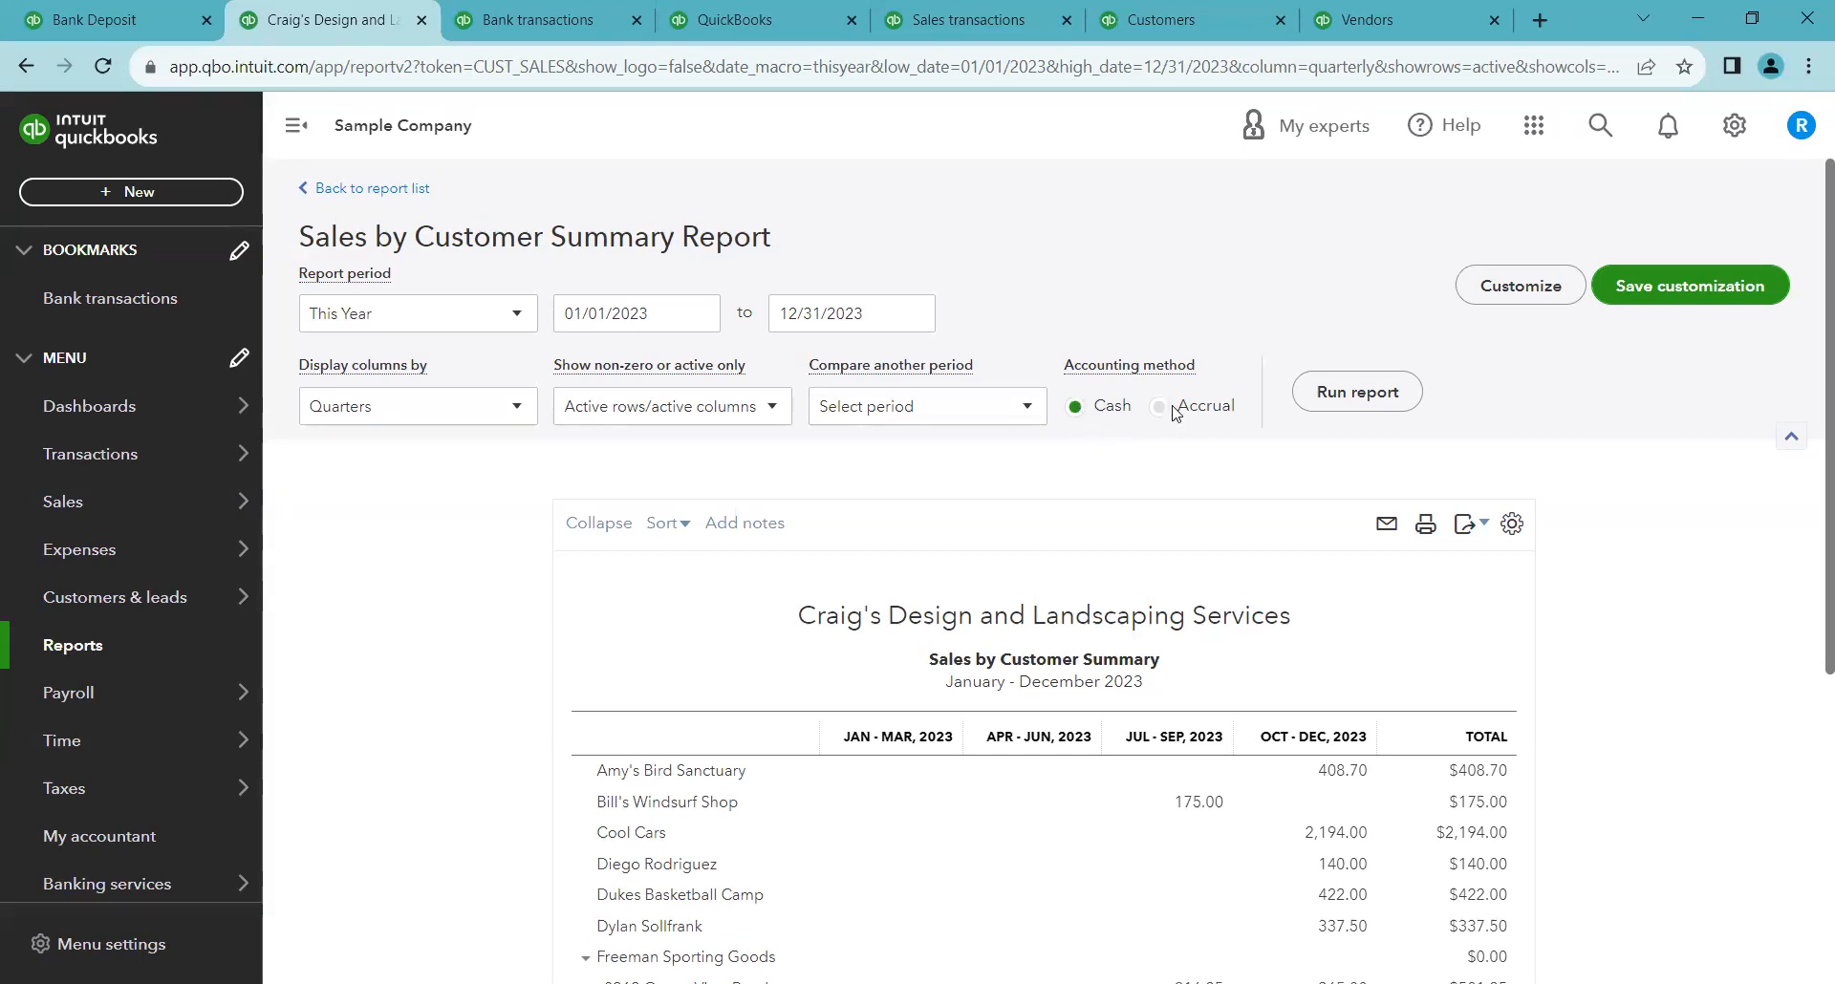
click(451, 412)
click(394, 449)
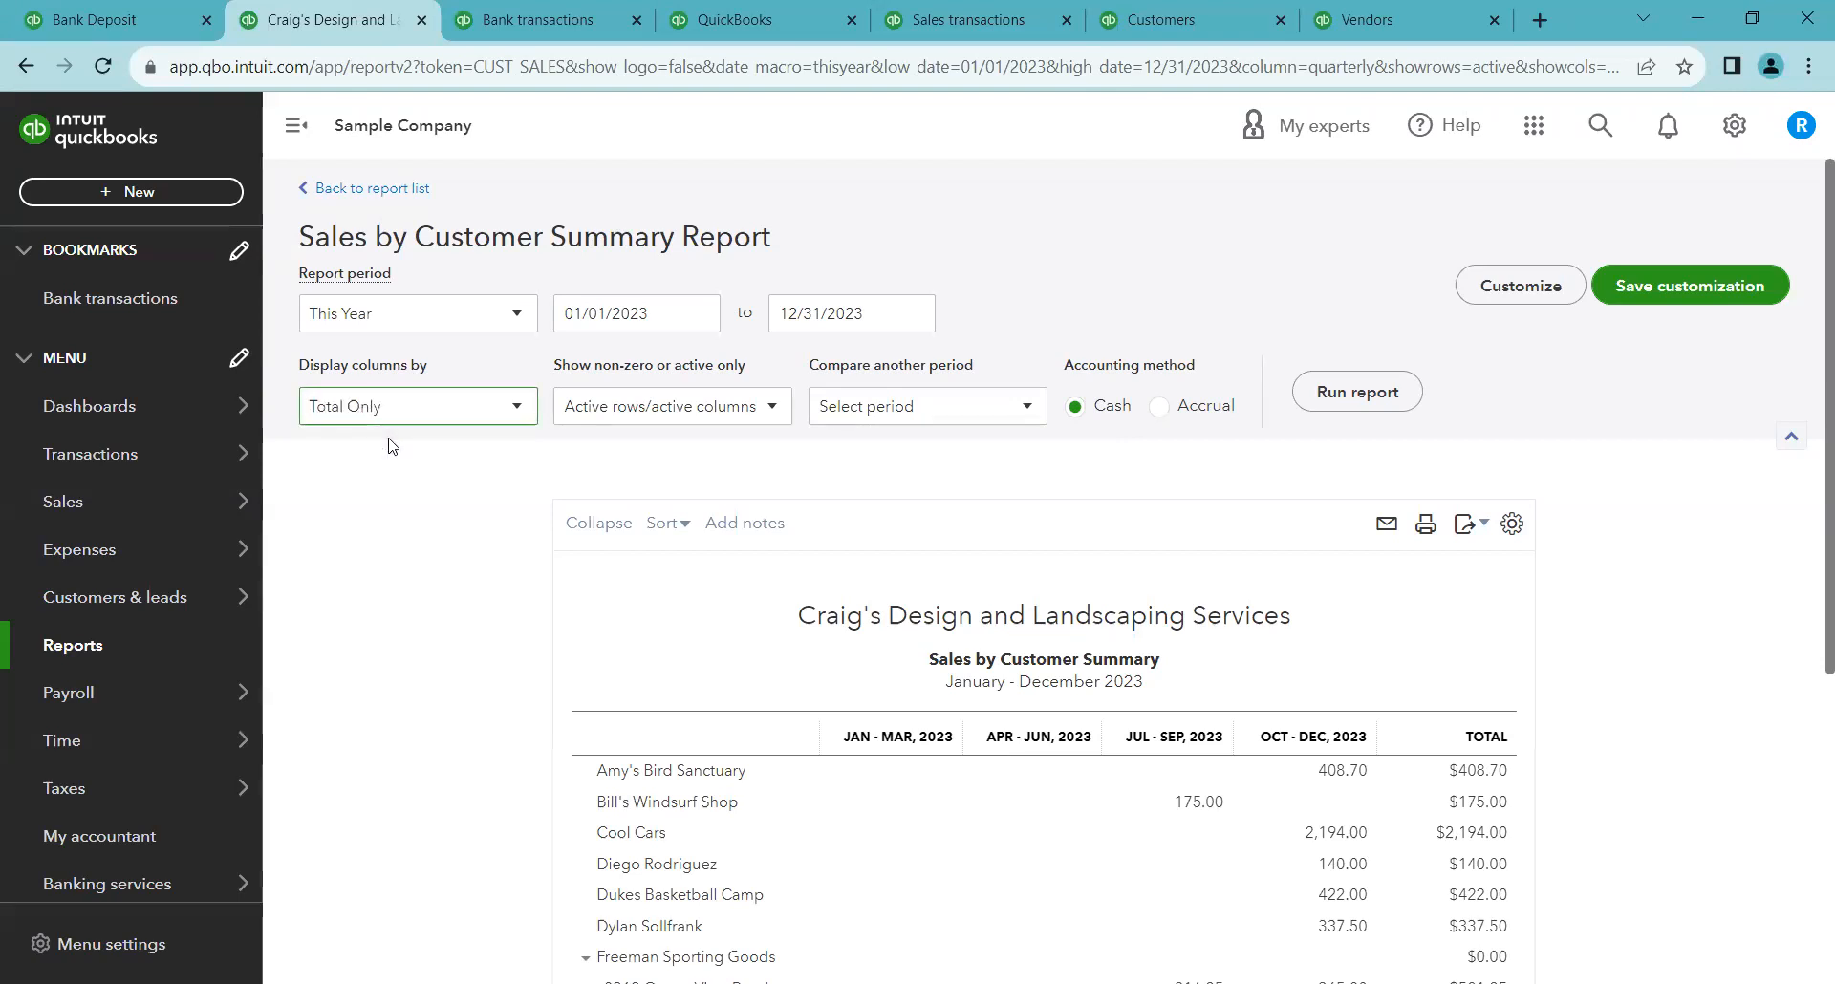
click(1335, 397)
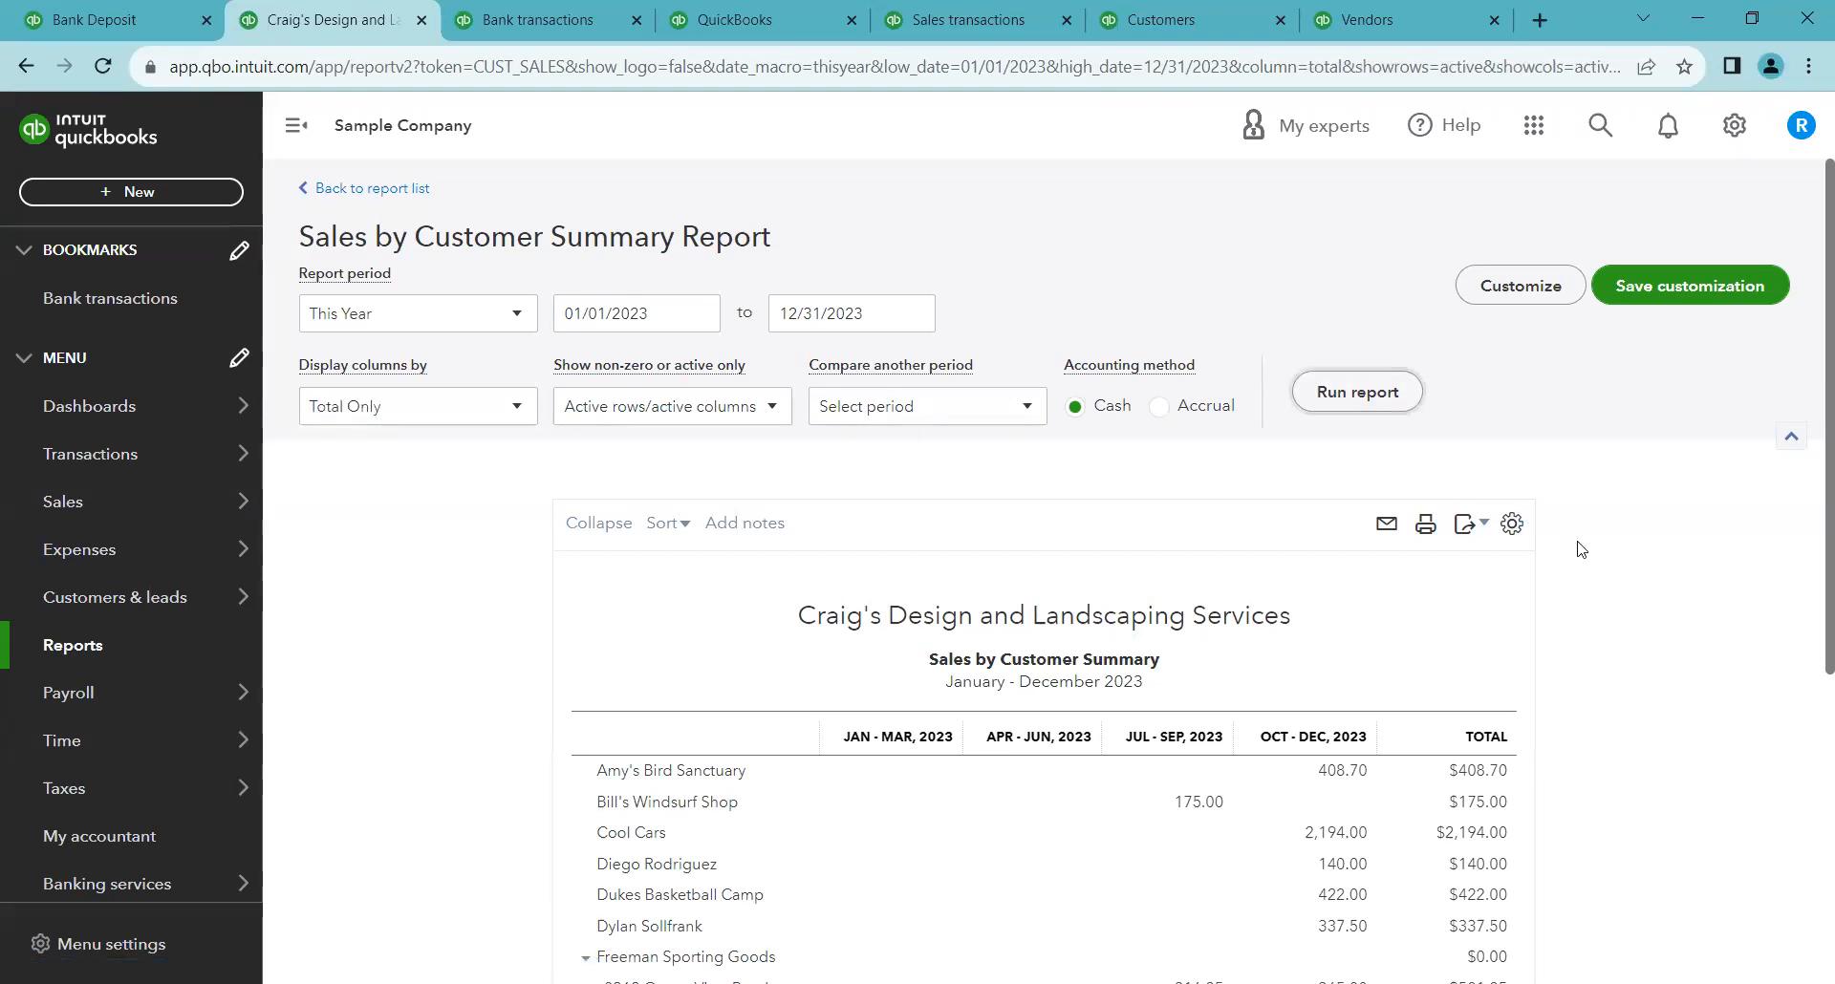
Switch the report's accounting method to Accrual and rerun it
scroll(1558, 557, up, 3)
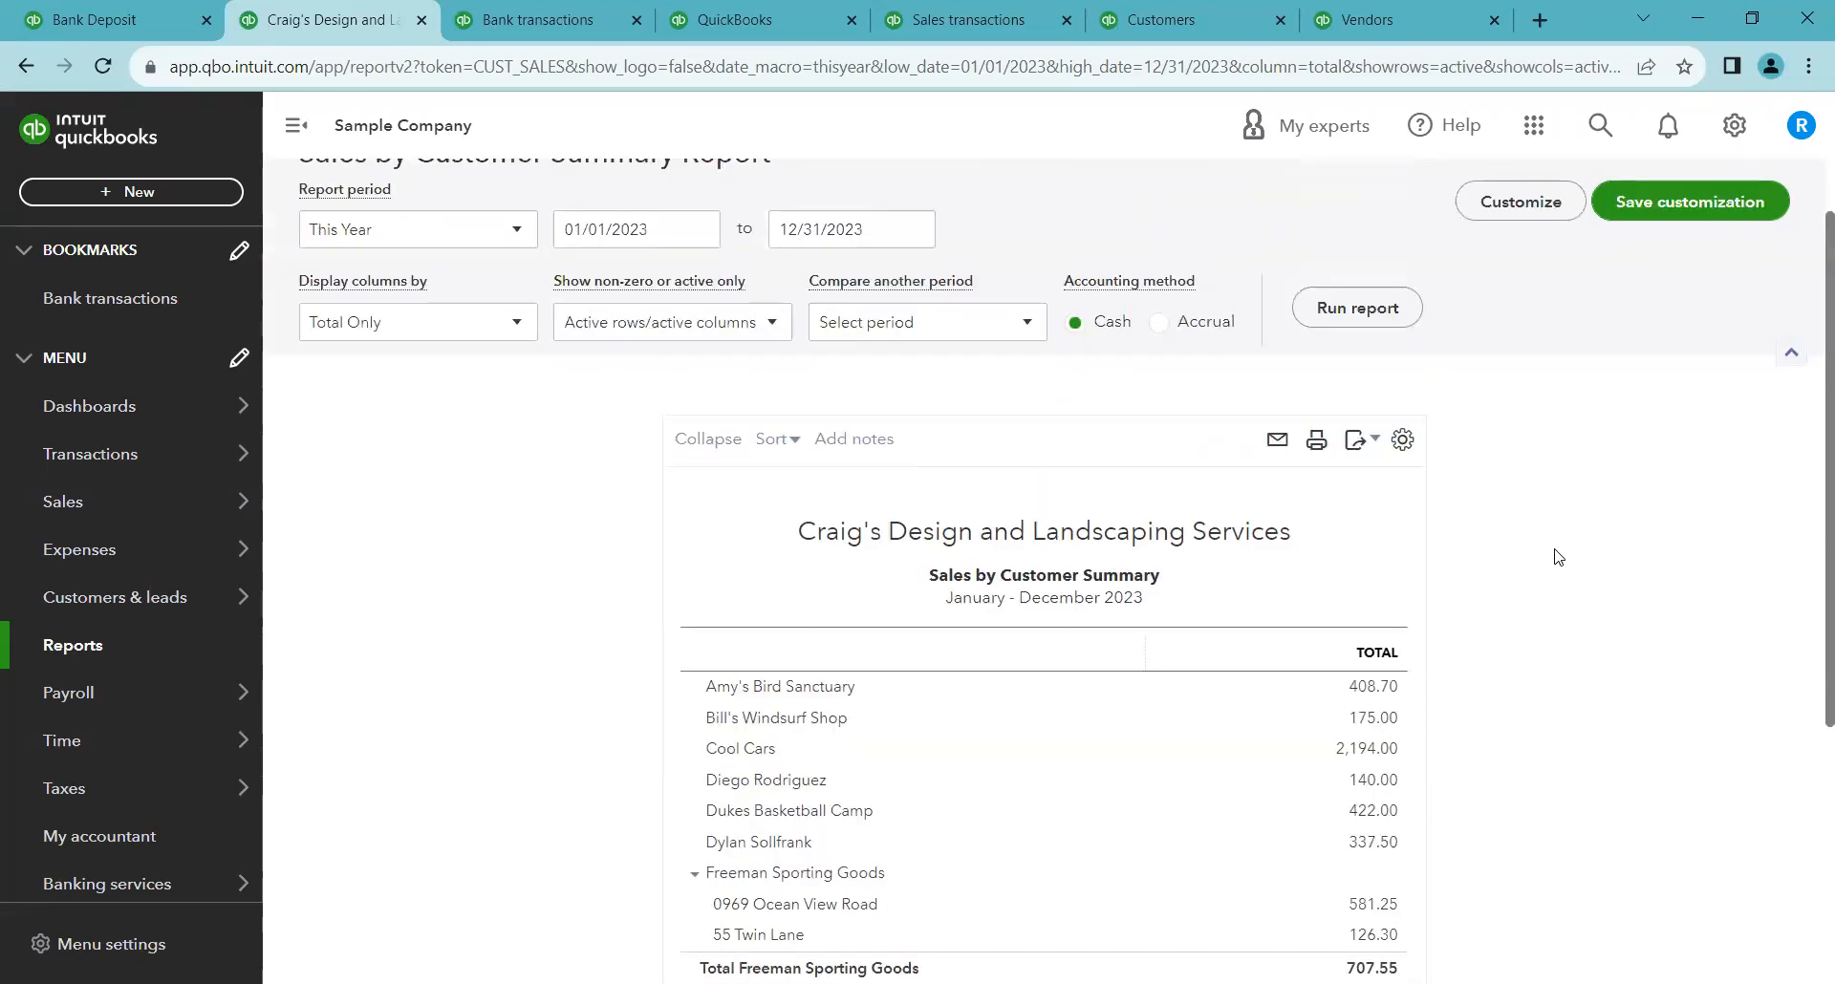
scroll(1558, 557, down, 1)
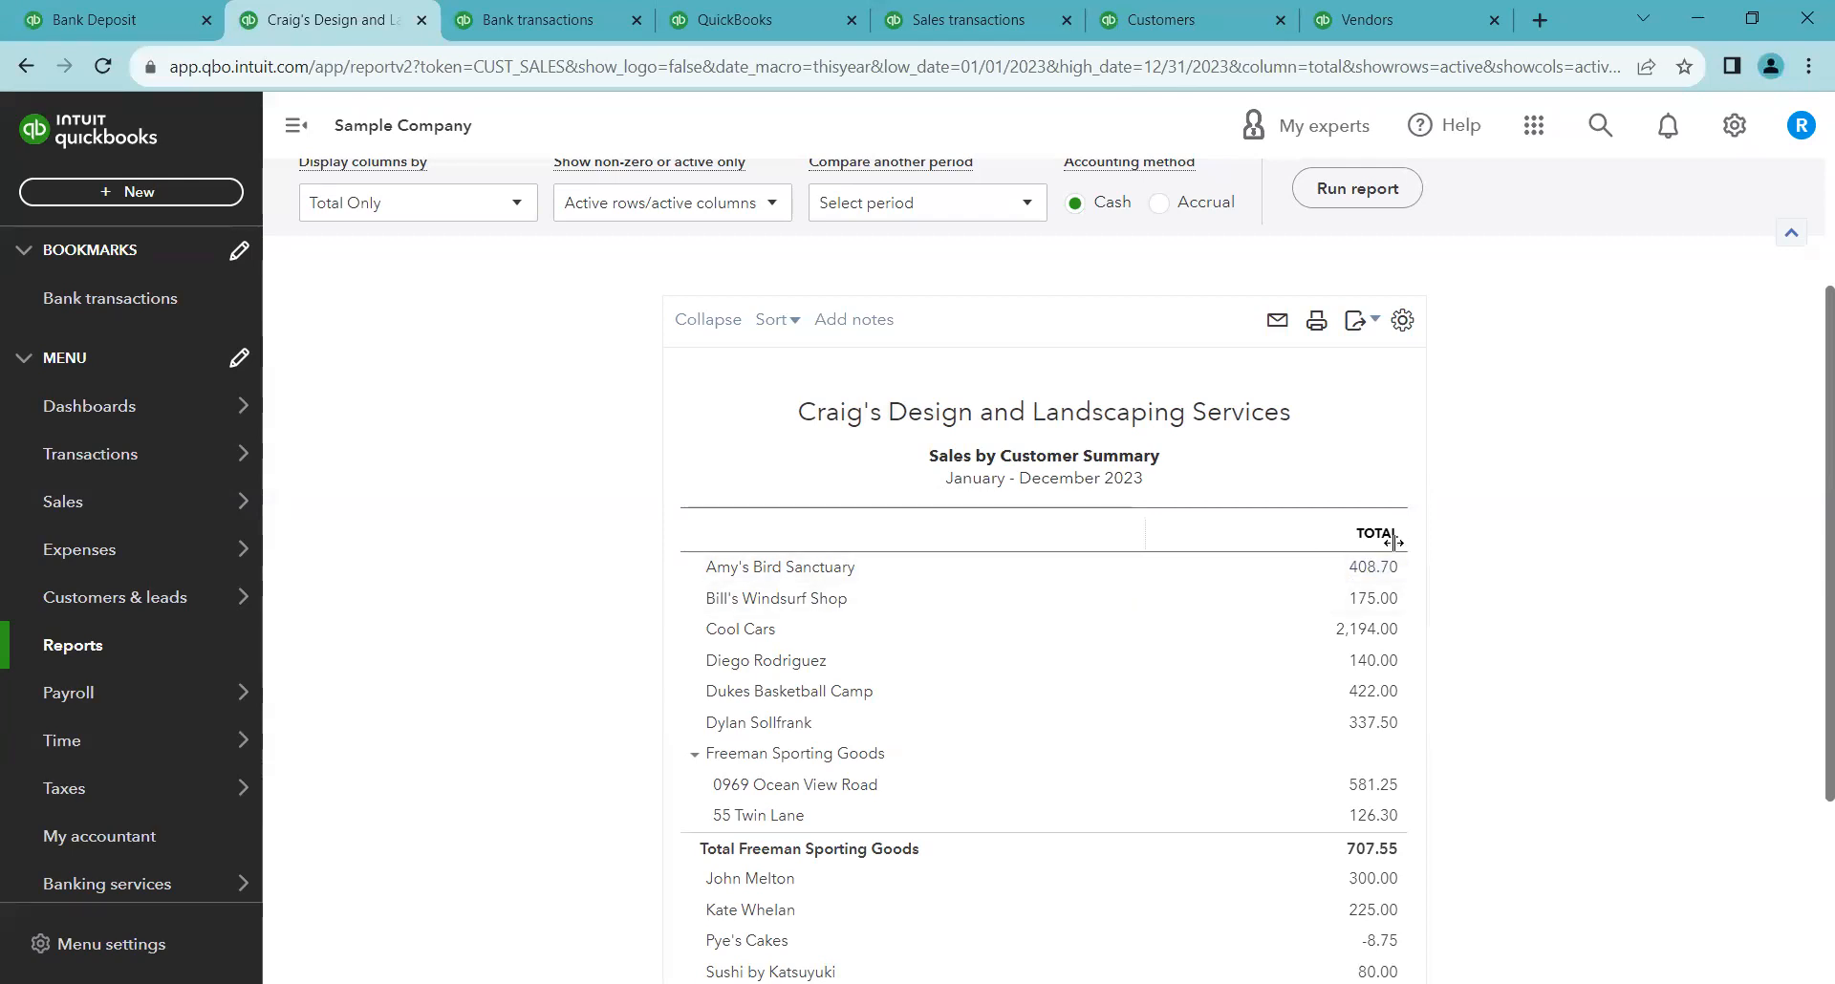
scroll(1460, 631, down, 1)
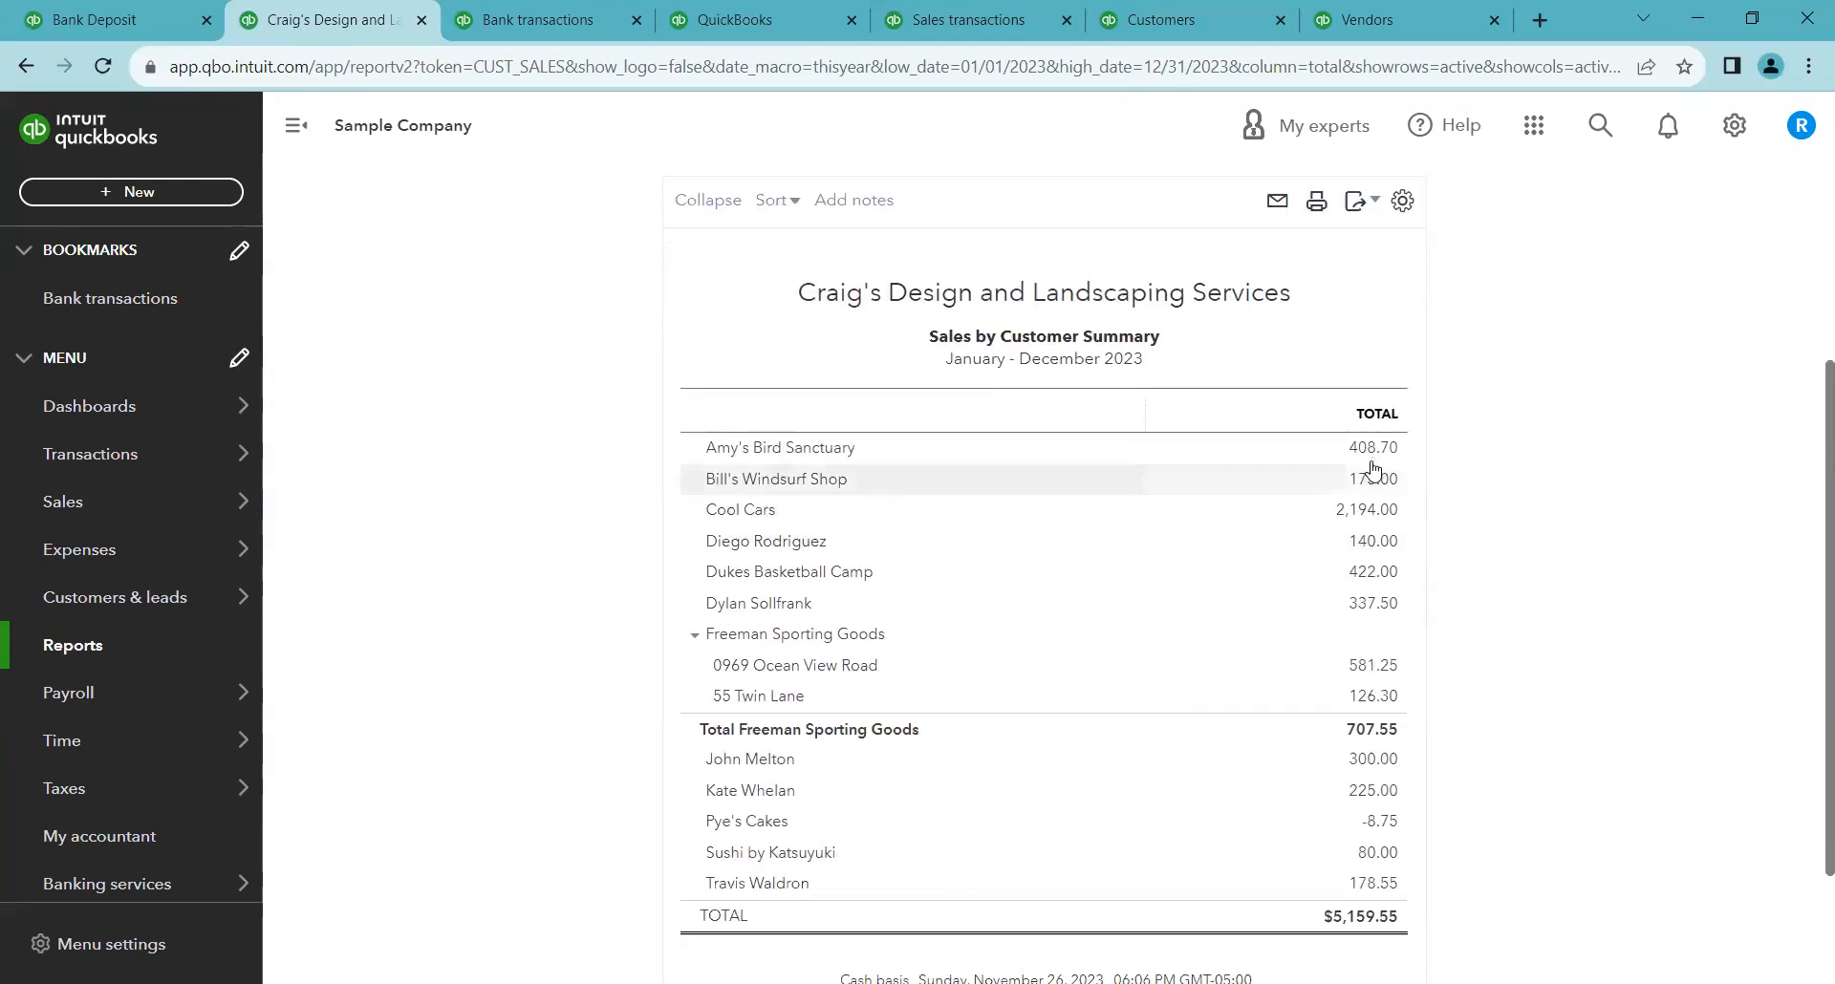
scroll(1539, 550, up, 1)
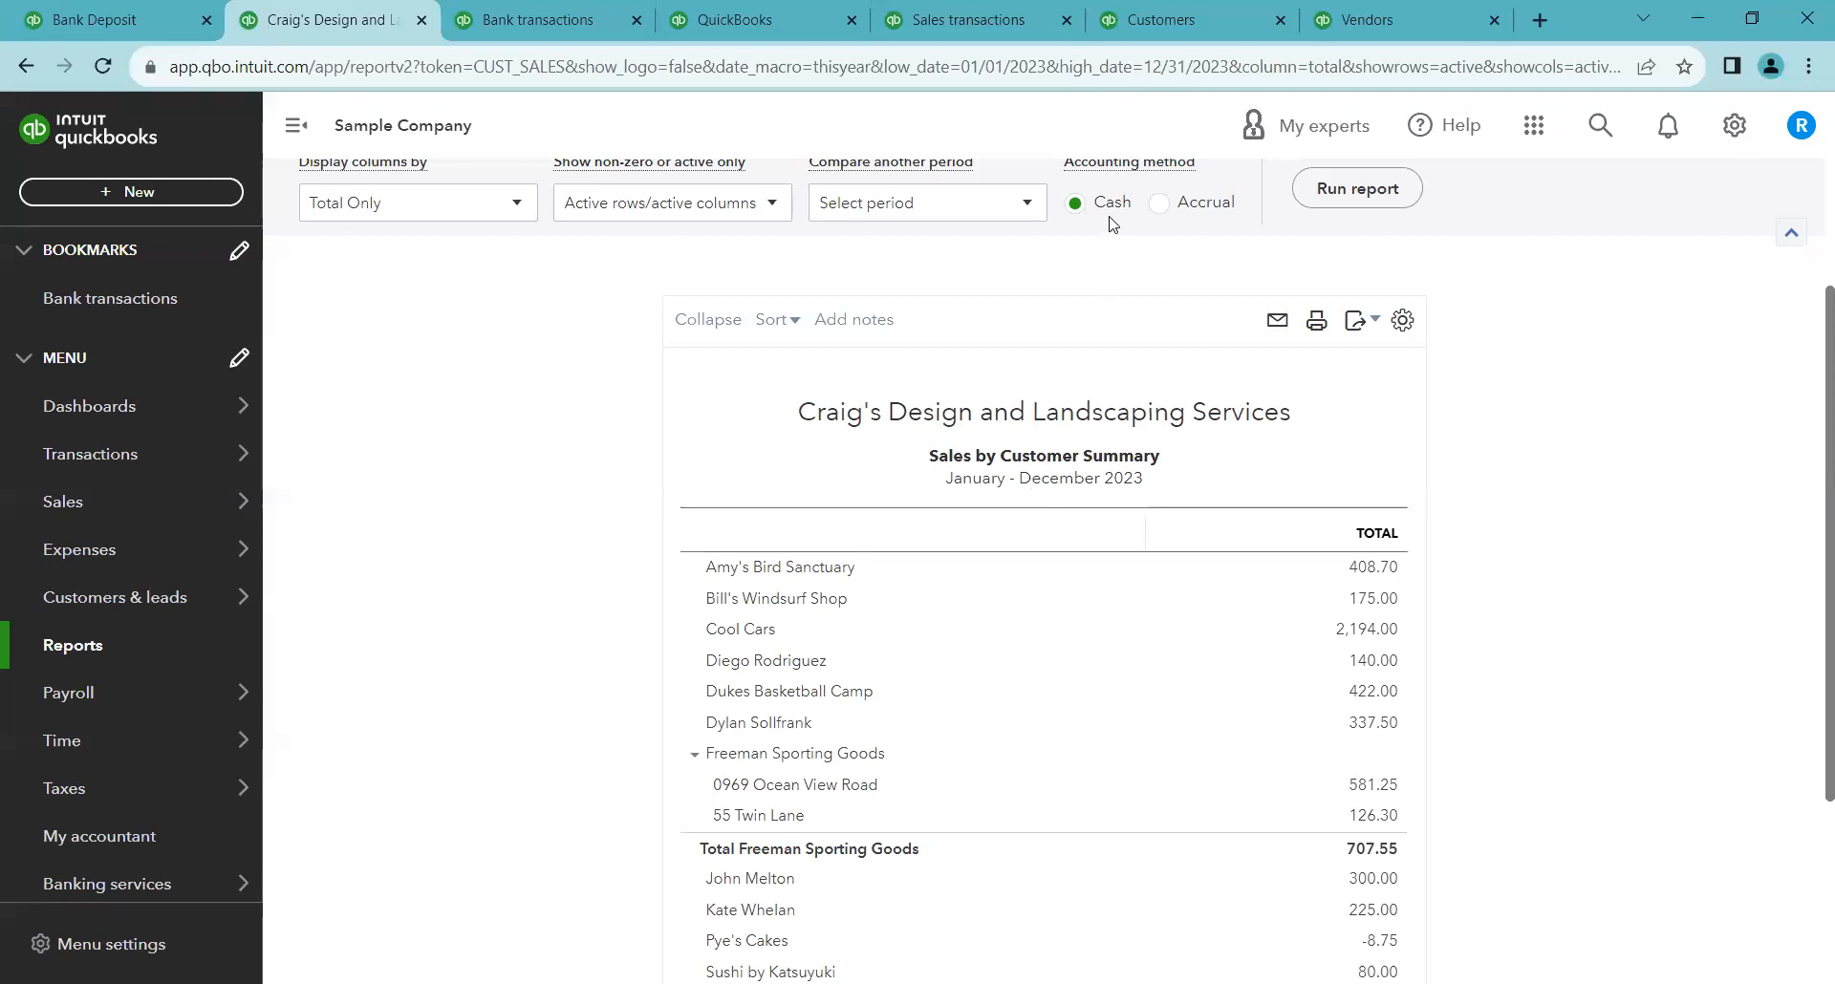
click(1158, 206)
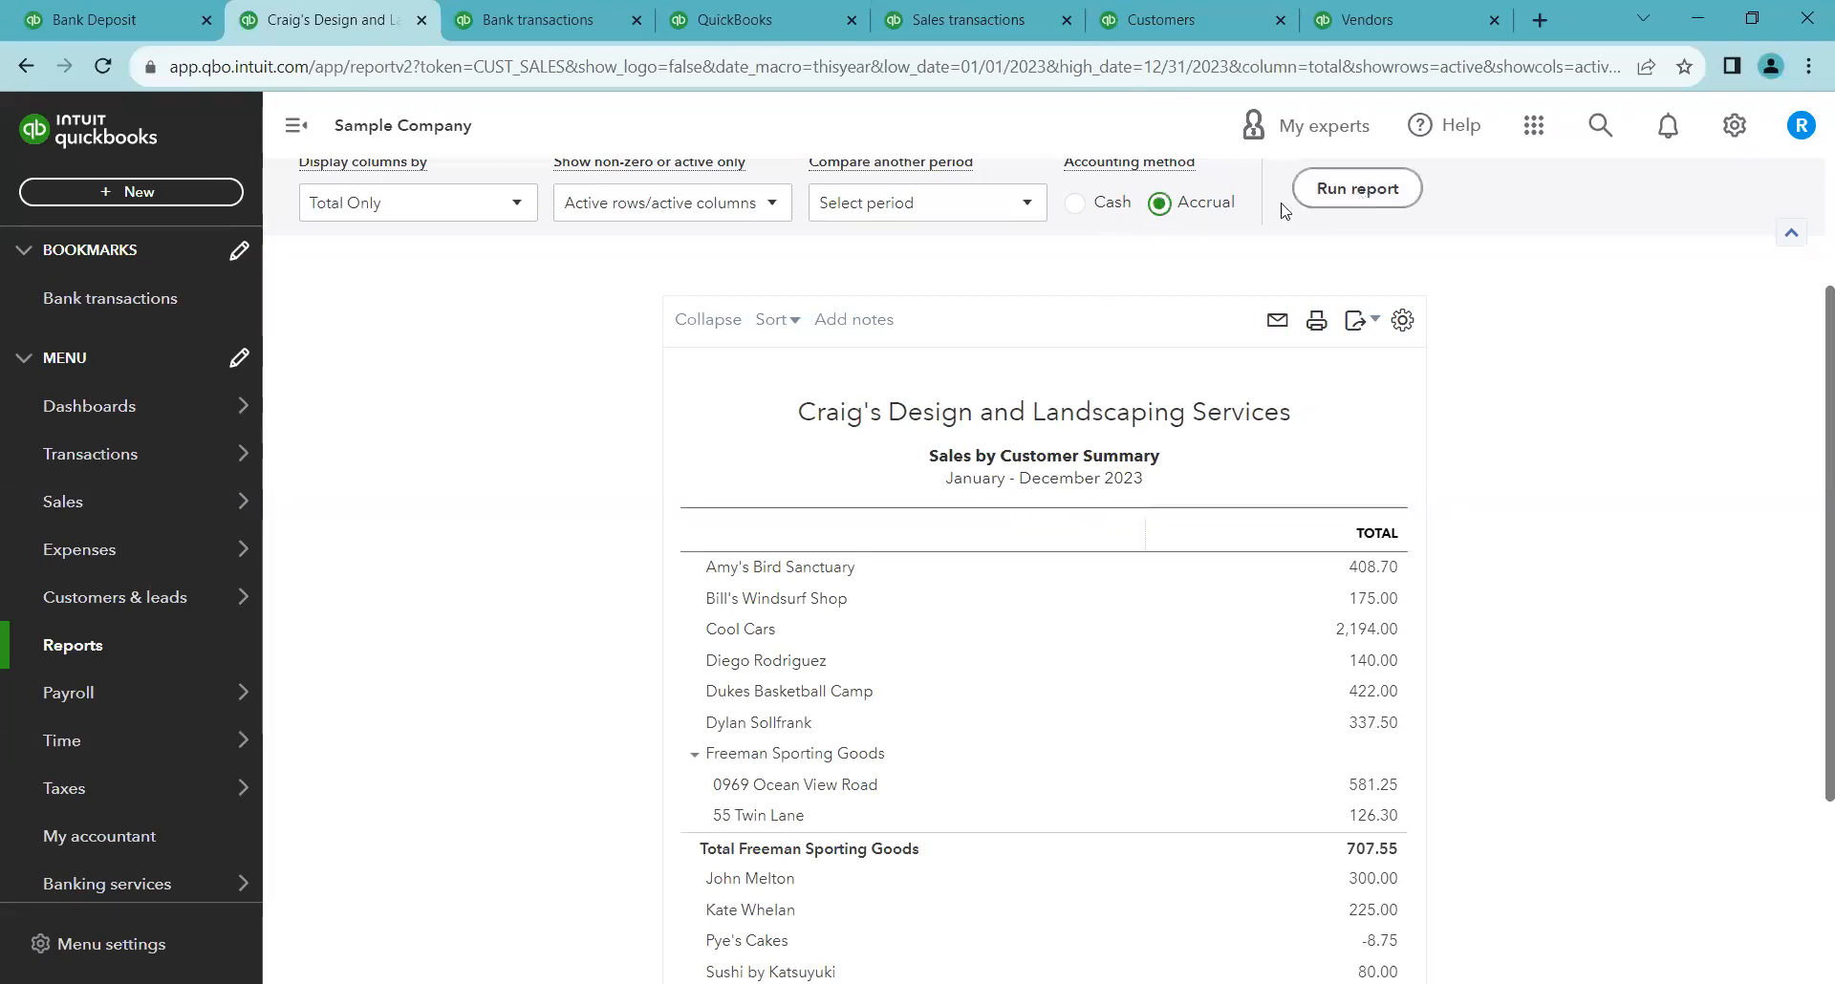
click(1352, 203)
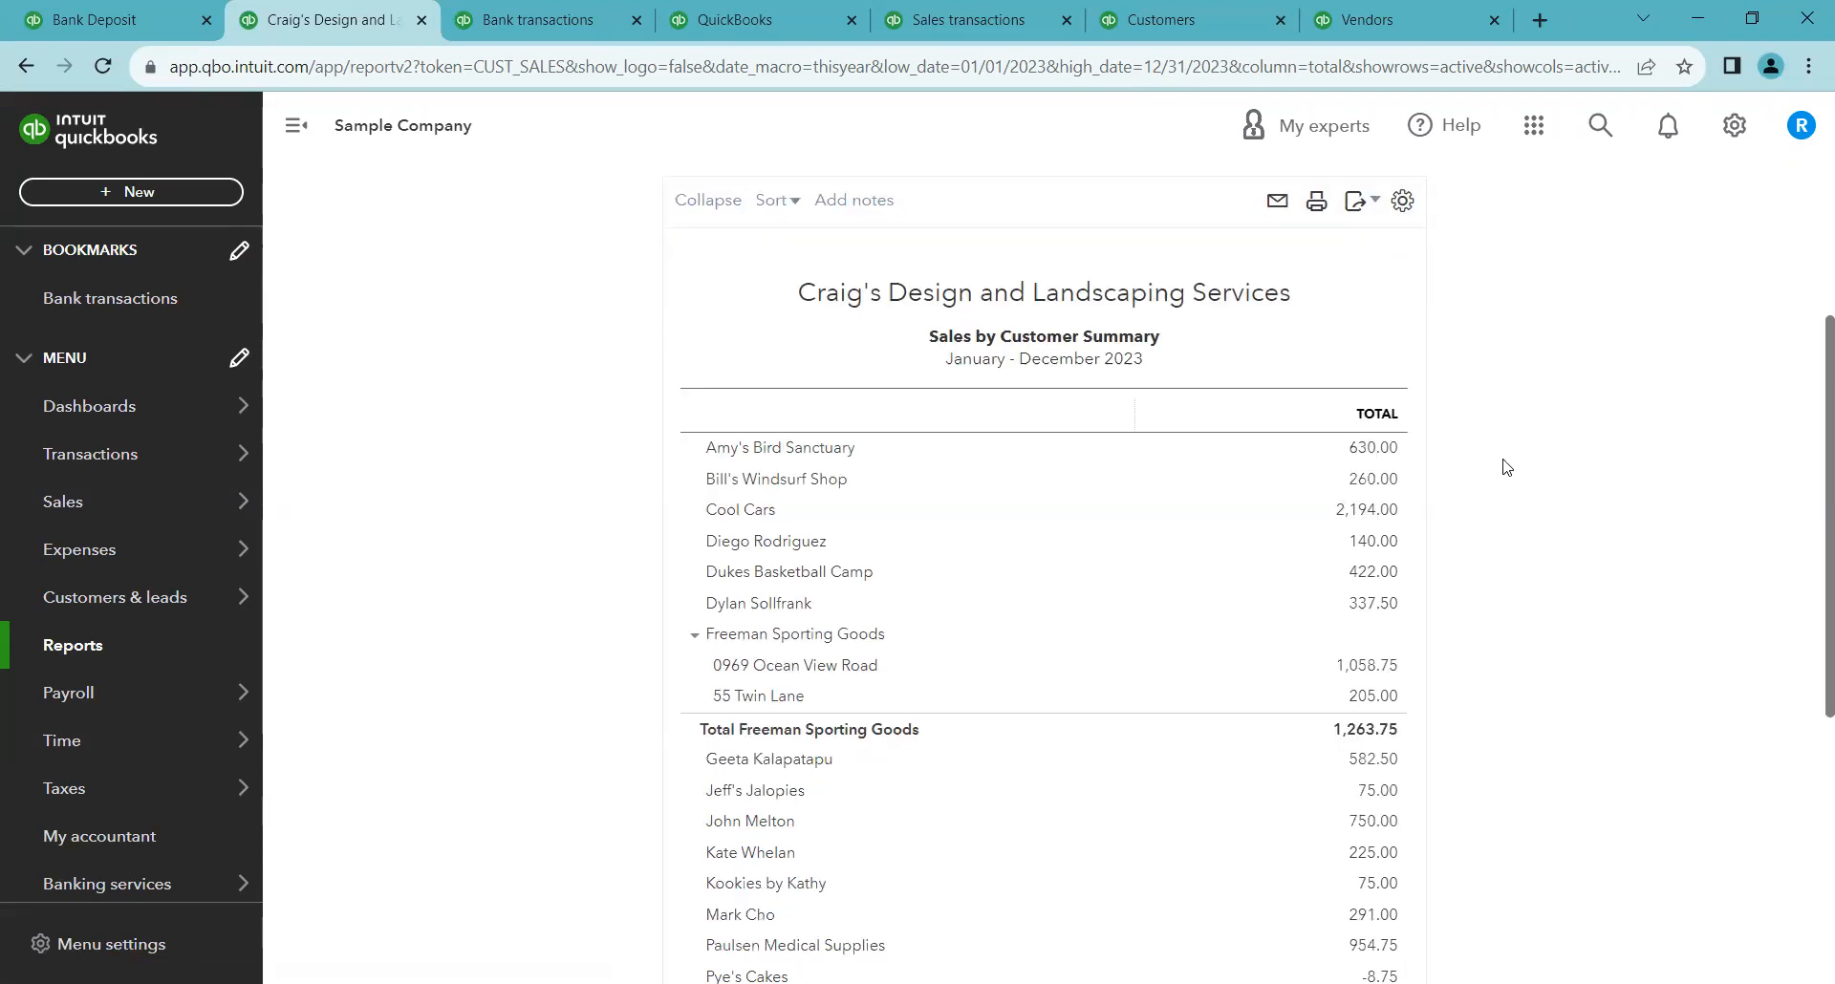
Switch the accounting method back to Cash and rerun the report
scroll(1490, 540, up, 1)
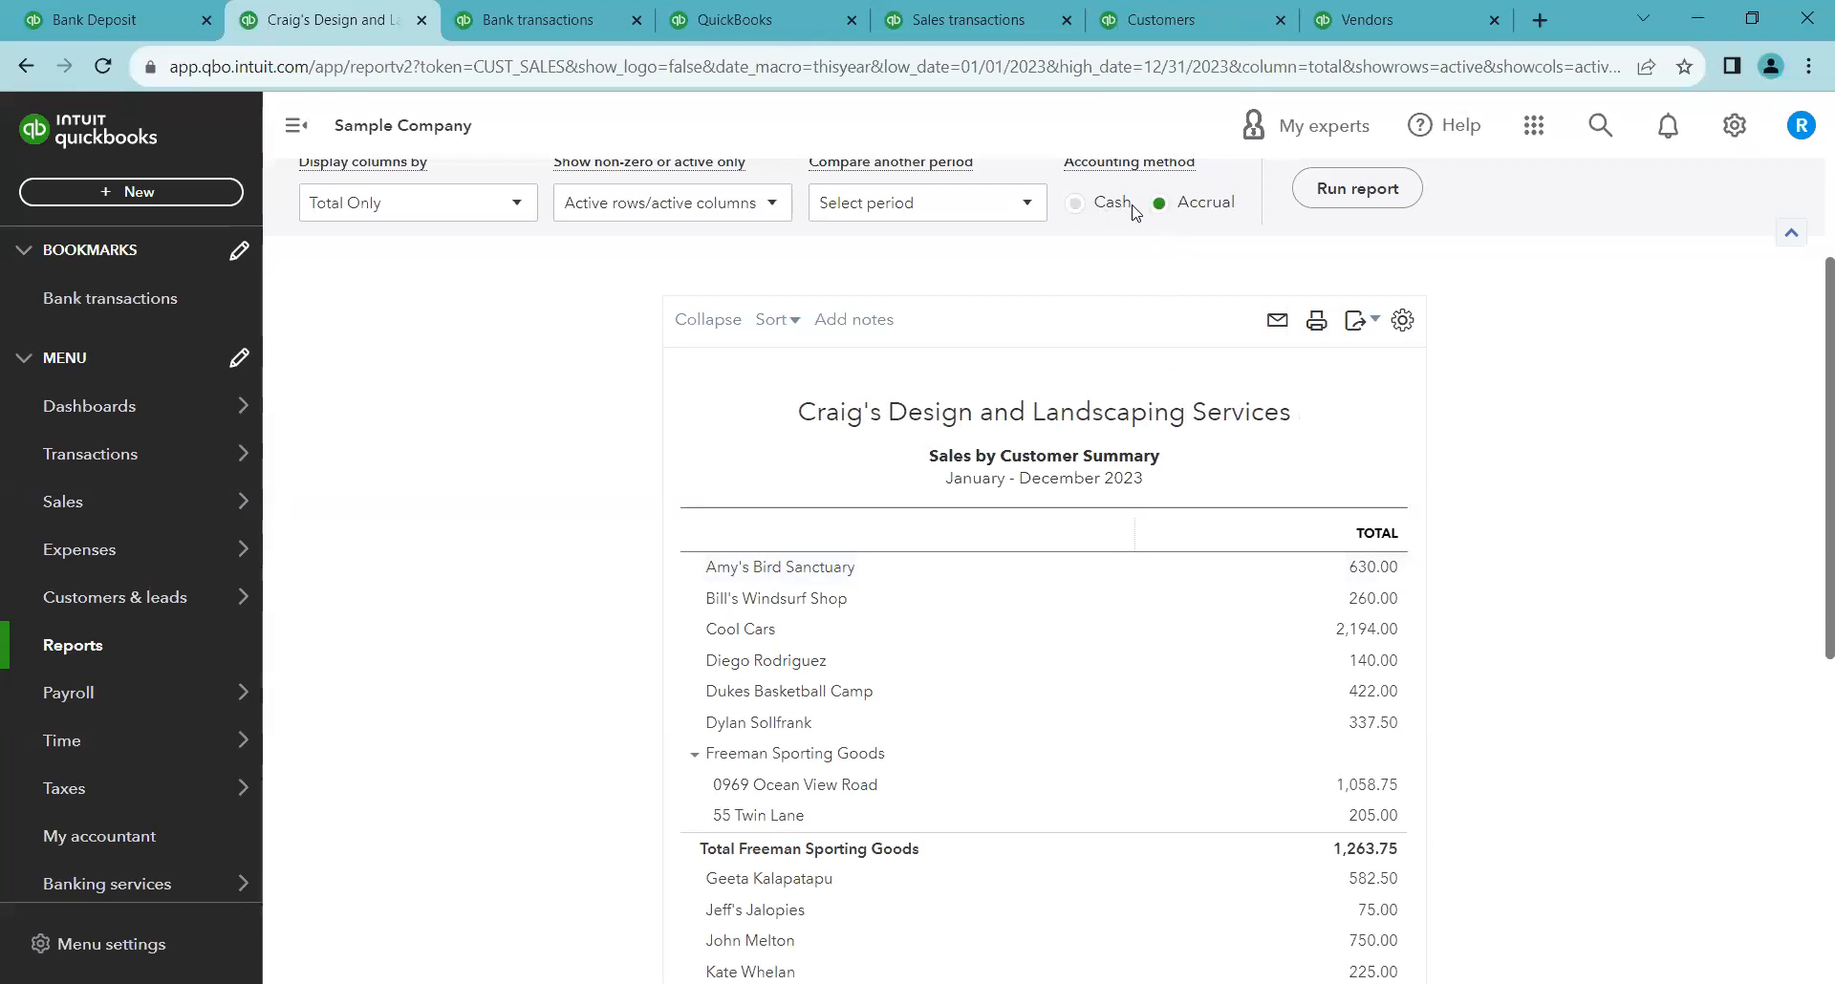
click(1076, 202)
click(1308, 191)
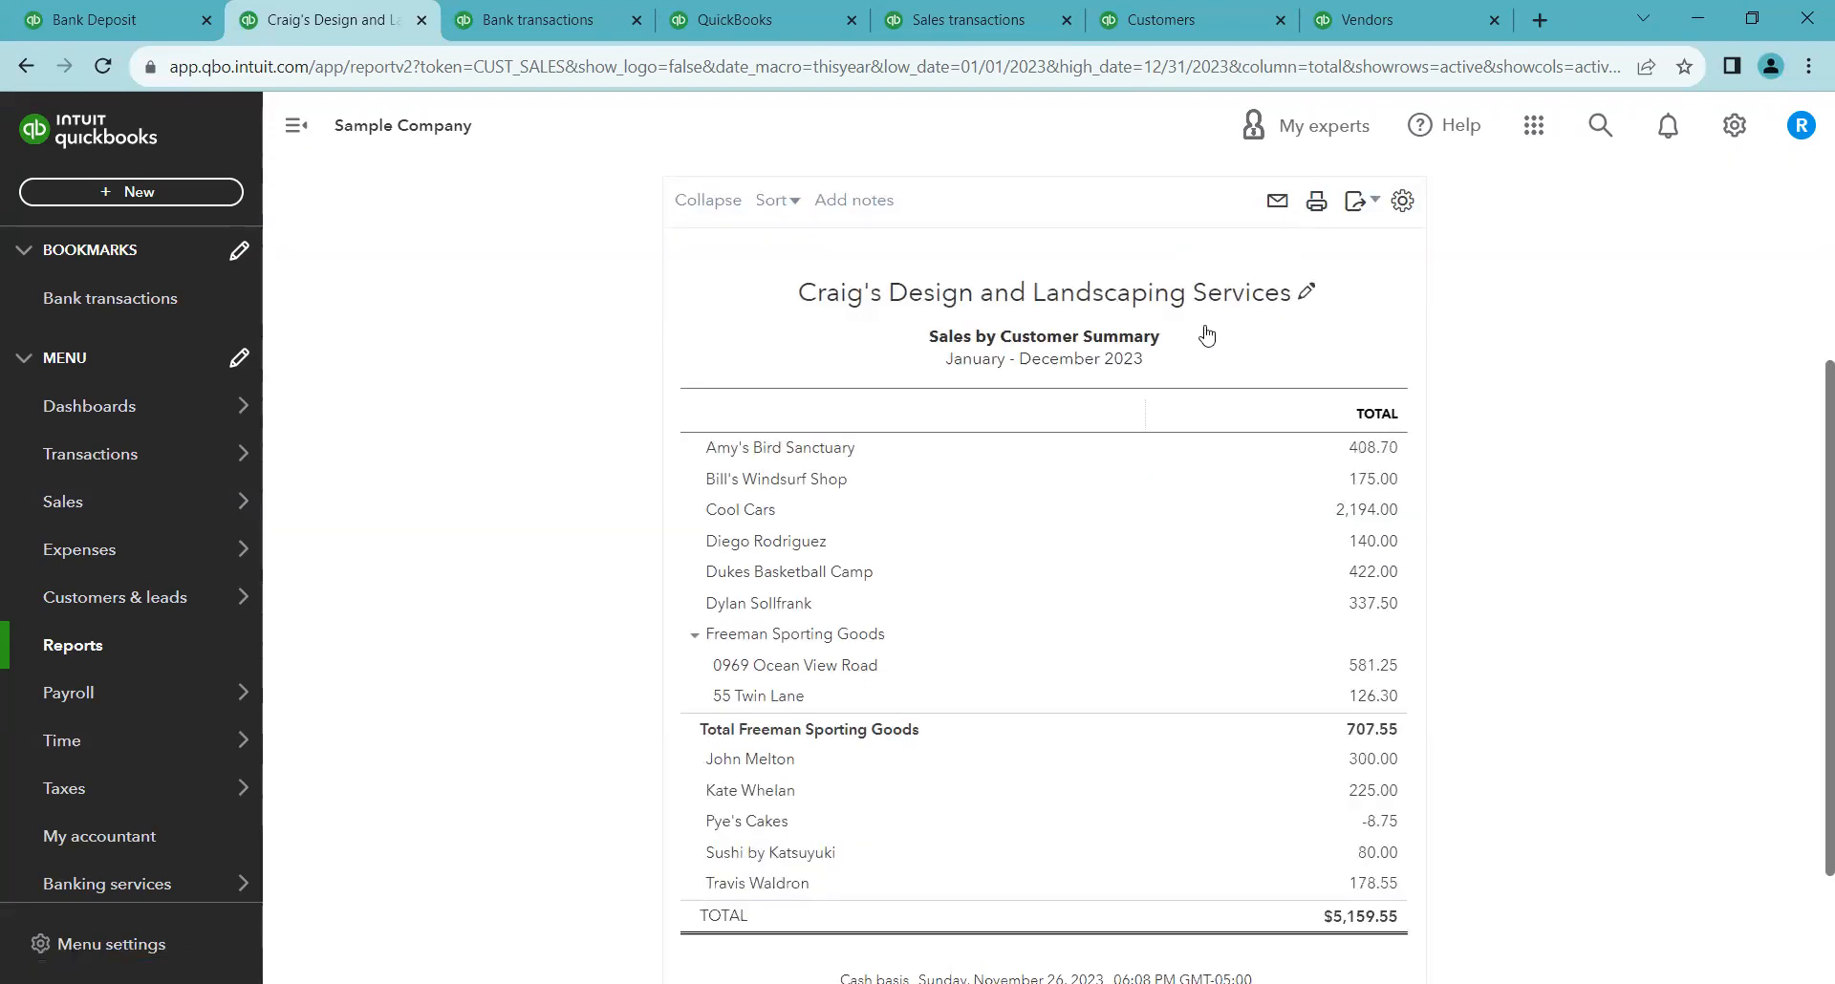
Examine the row and column options for showing non-zero or active items only
scroll(1263, 419, up, 2)
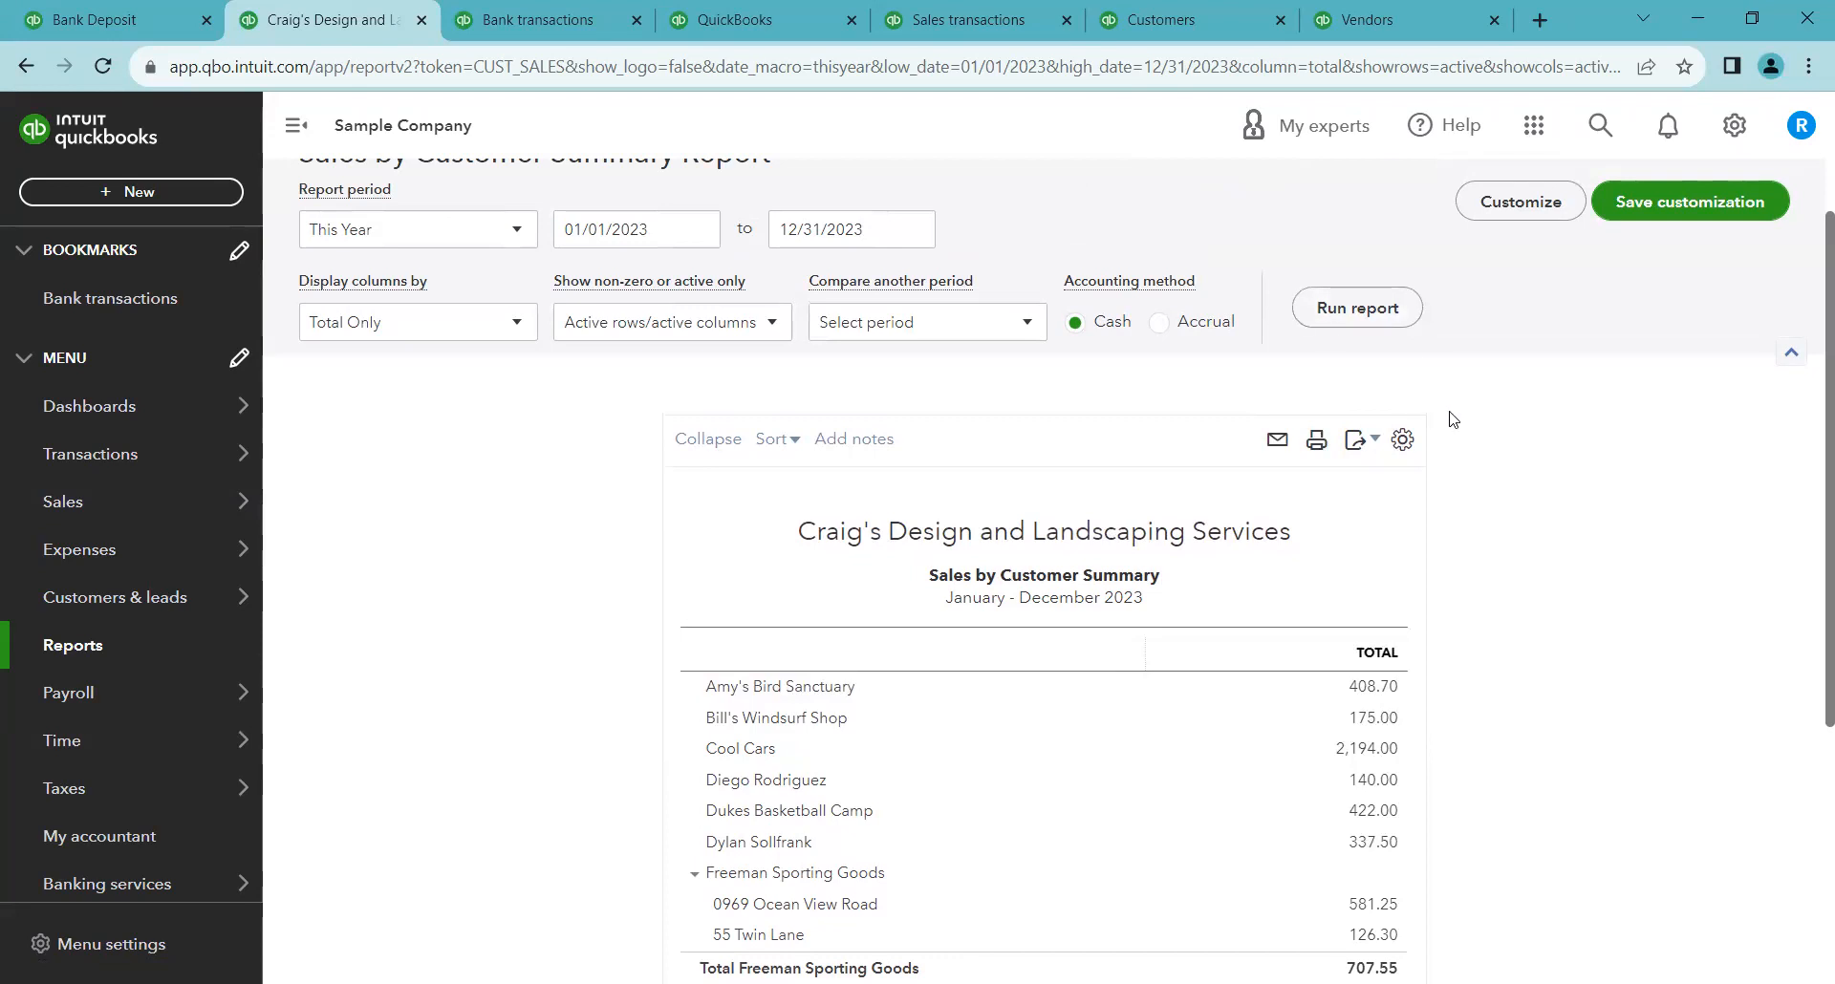
click(747, 339)
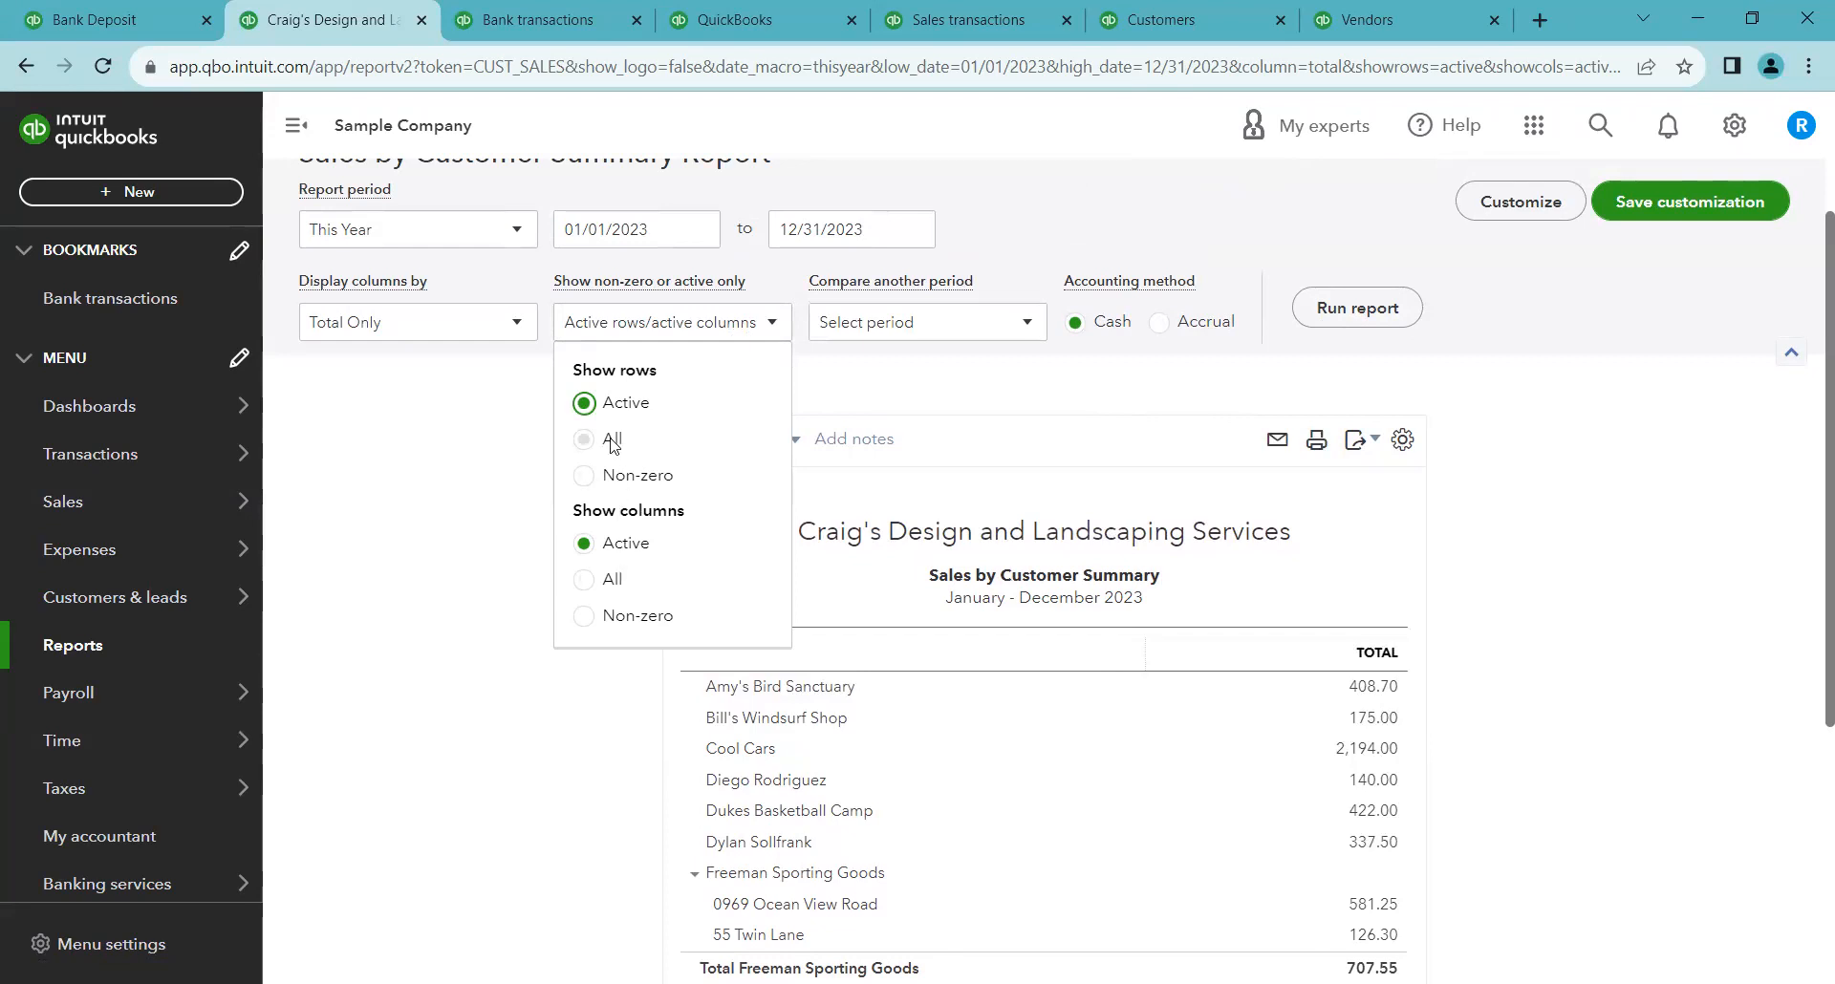
scroll(840, 726, down, 2)
scroll(824, 756, down, 2)
scroll(793, 621, up, 2)
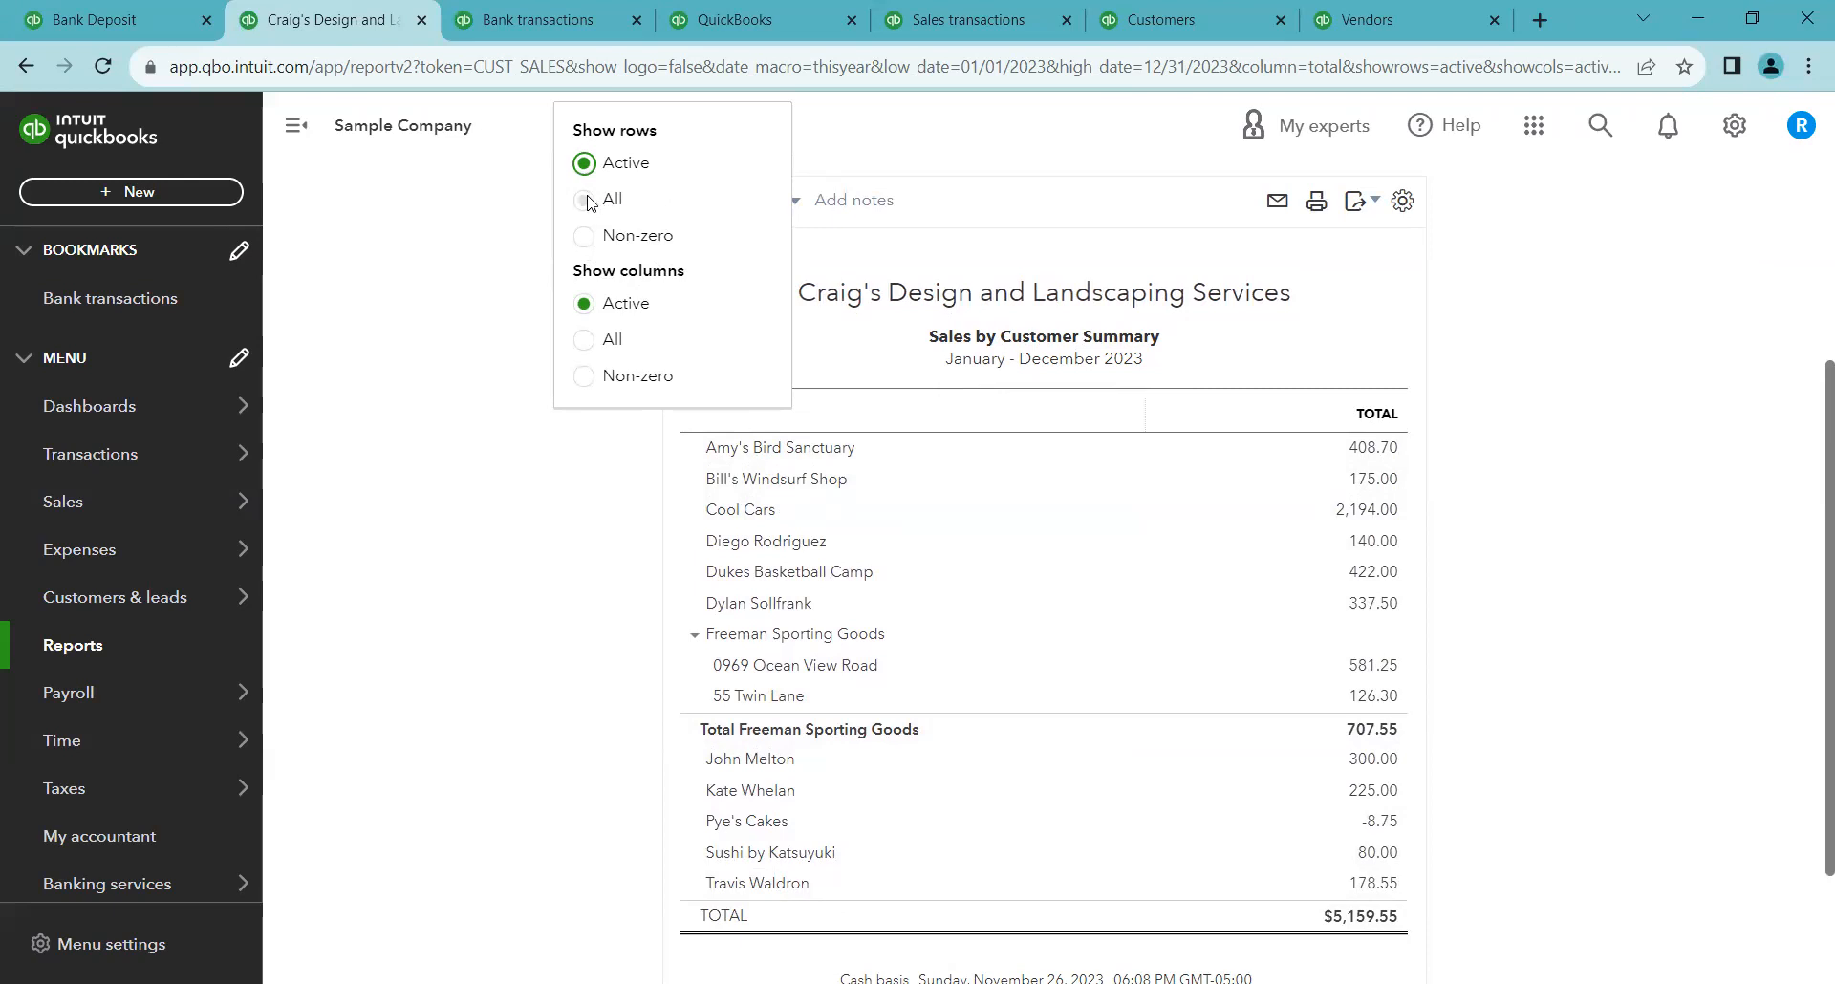
scroll(631, 372, up, 3)
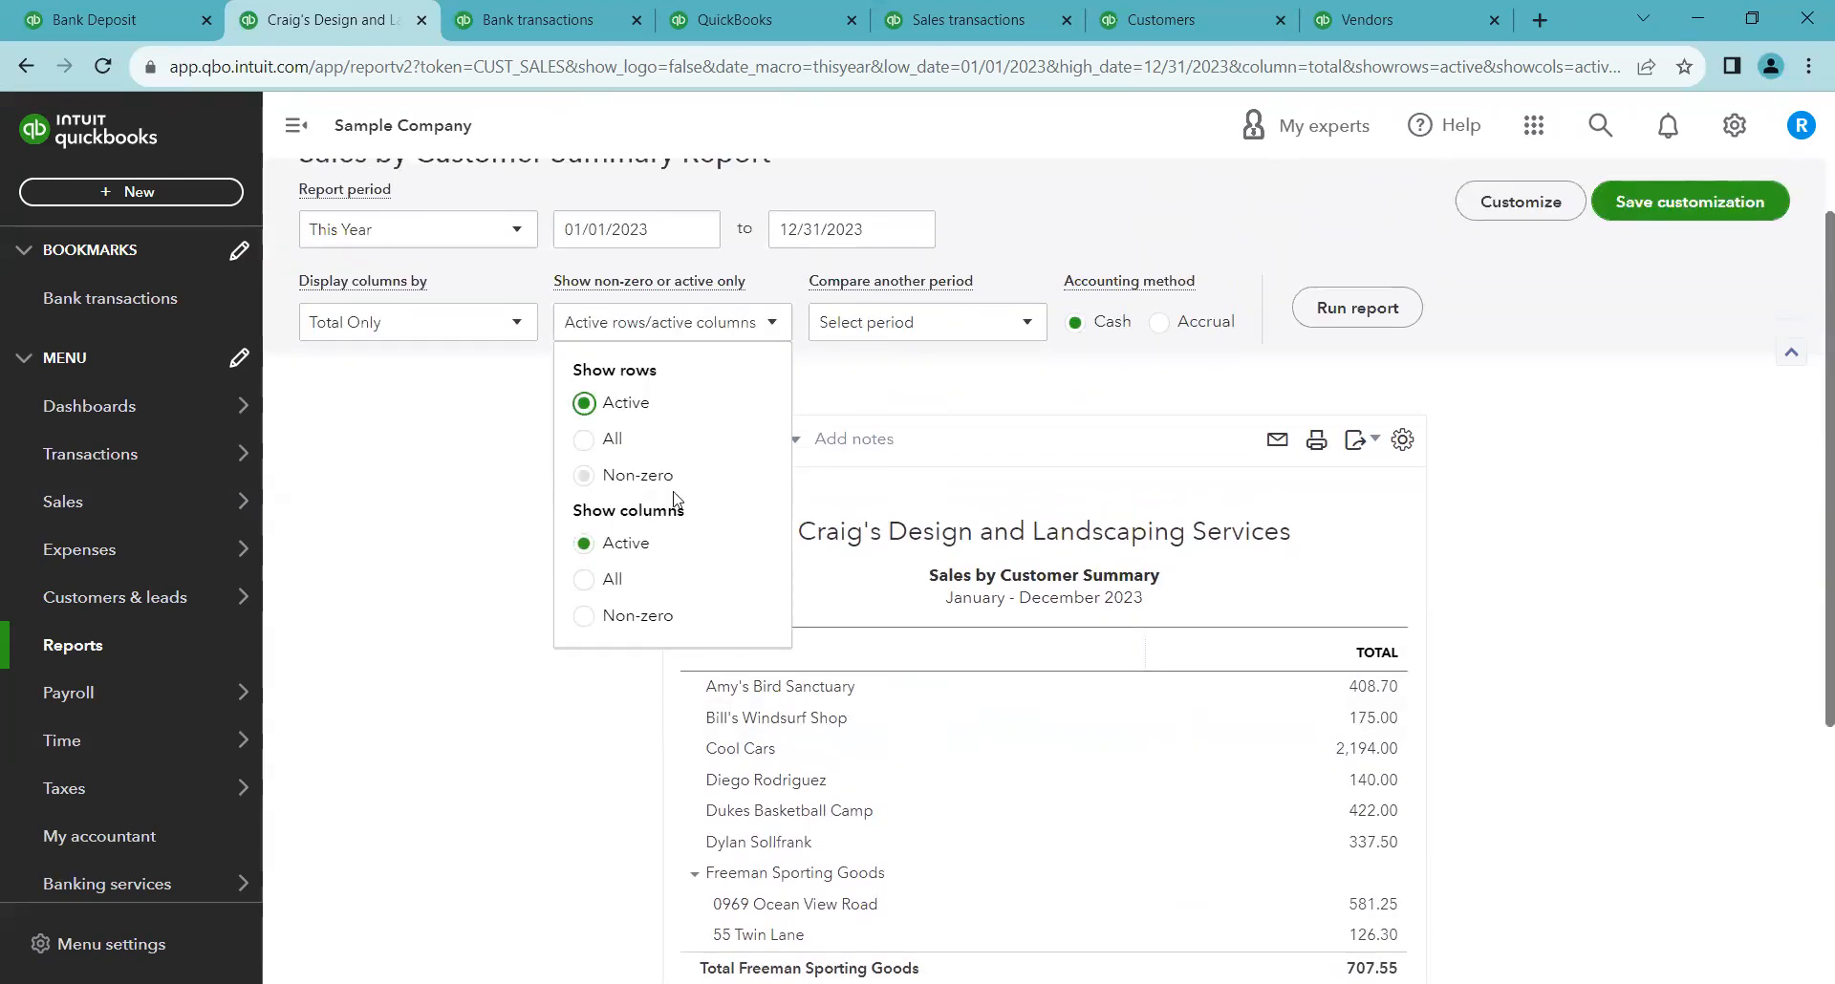
click(765, 325)
scroll(765, 329, up, 1)
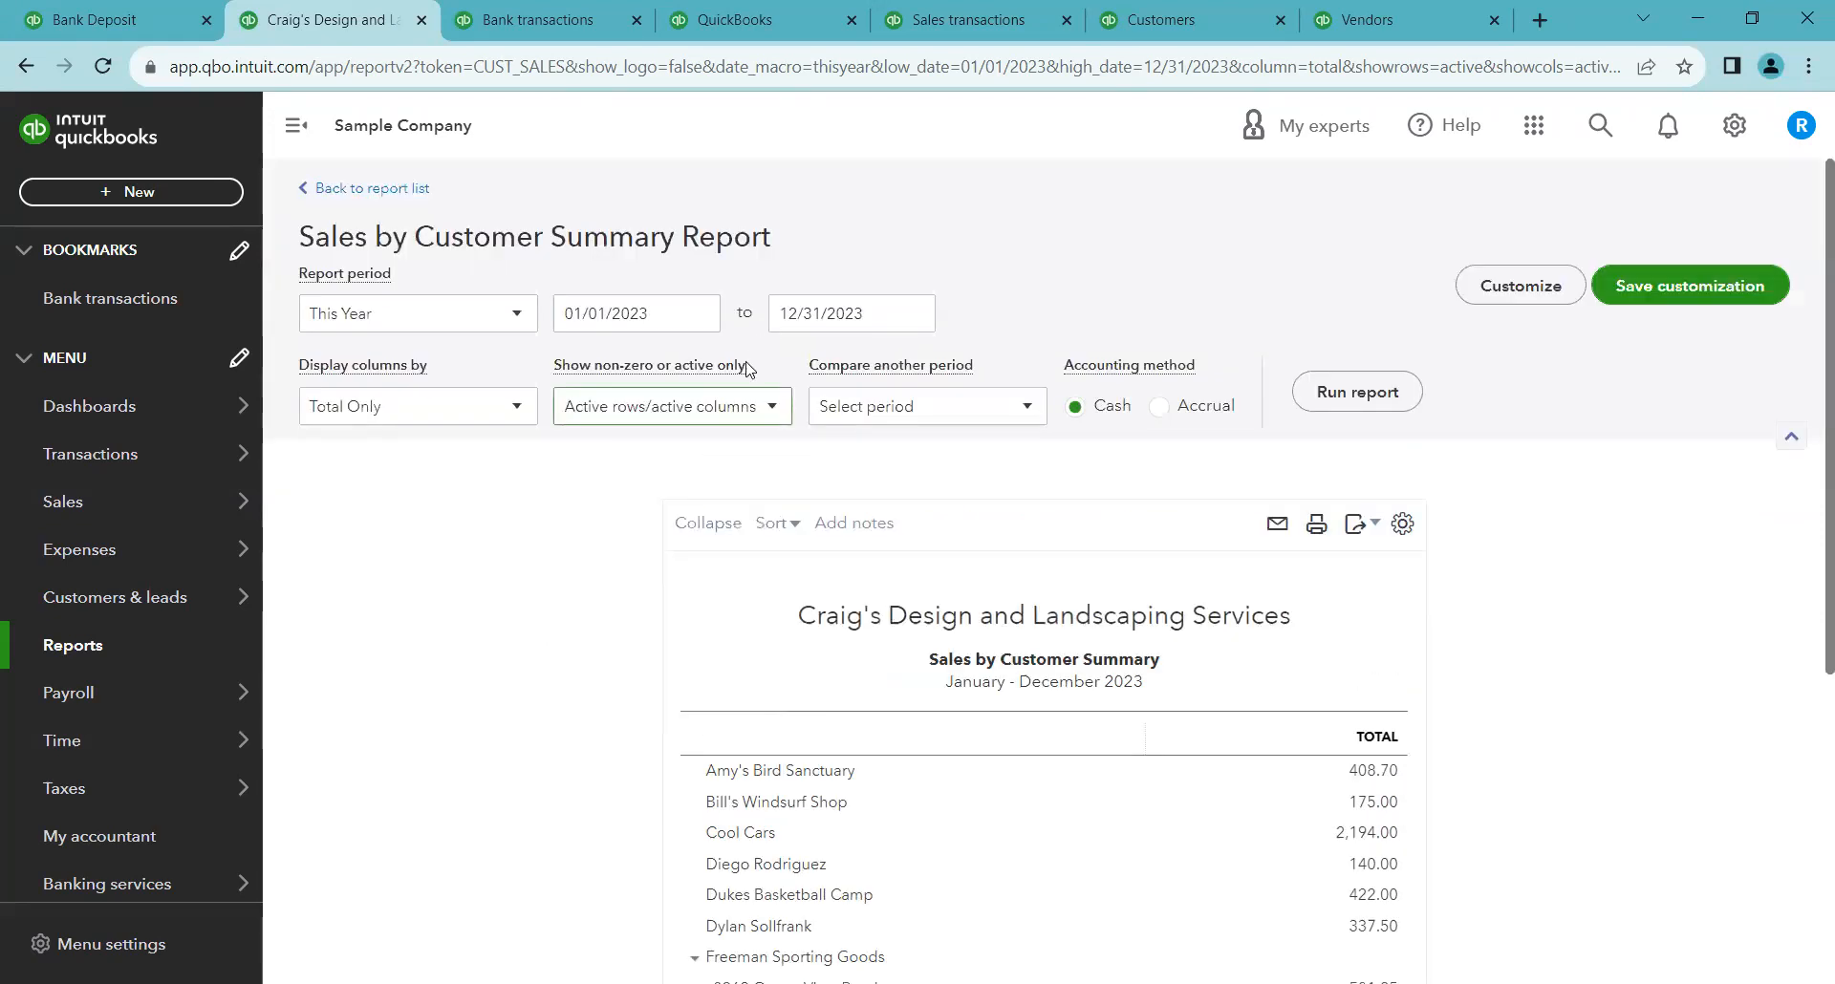
Try adding a Previous year comparison and % of Row to the report, then rerun it
click(979, 426)
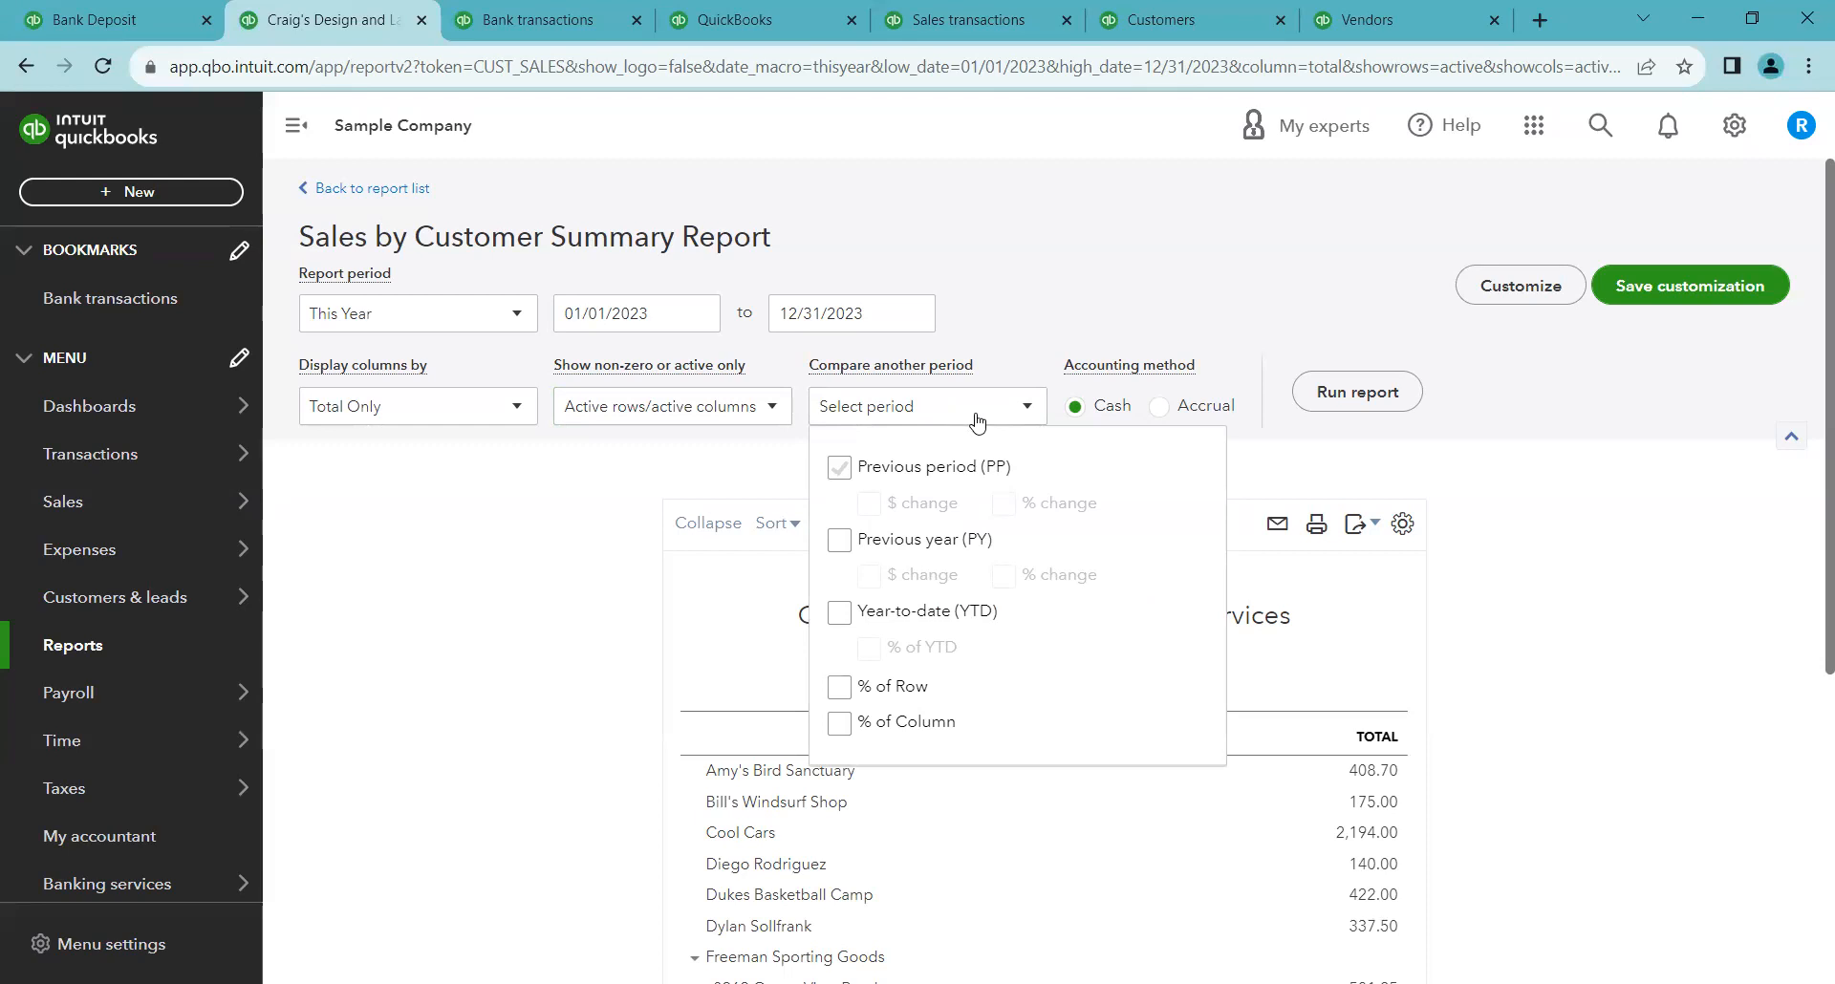
click(903, 545)
click(962, 548)
click(913, 701)
click(1057, 323)
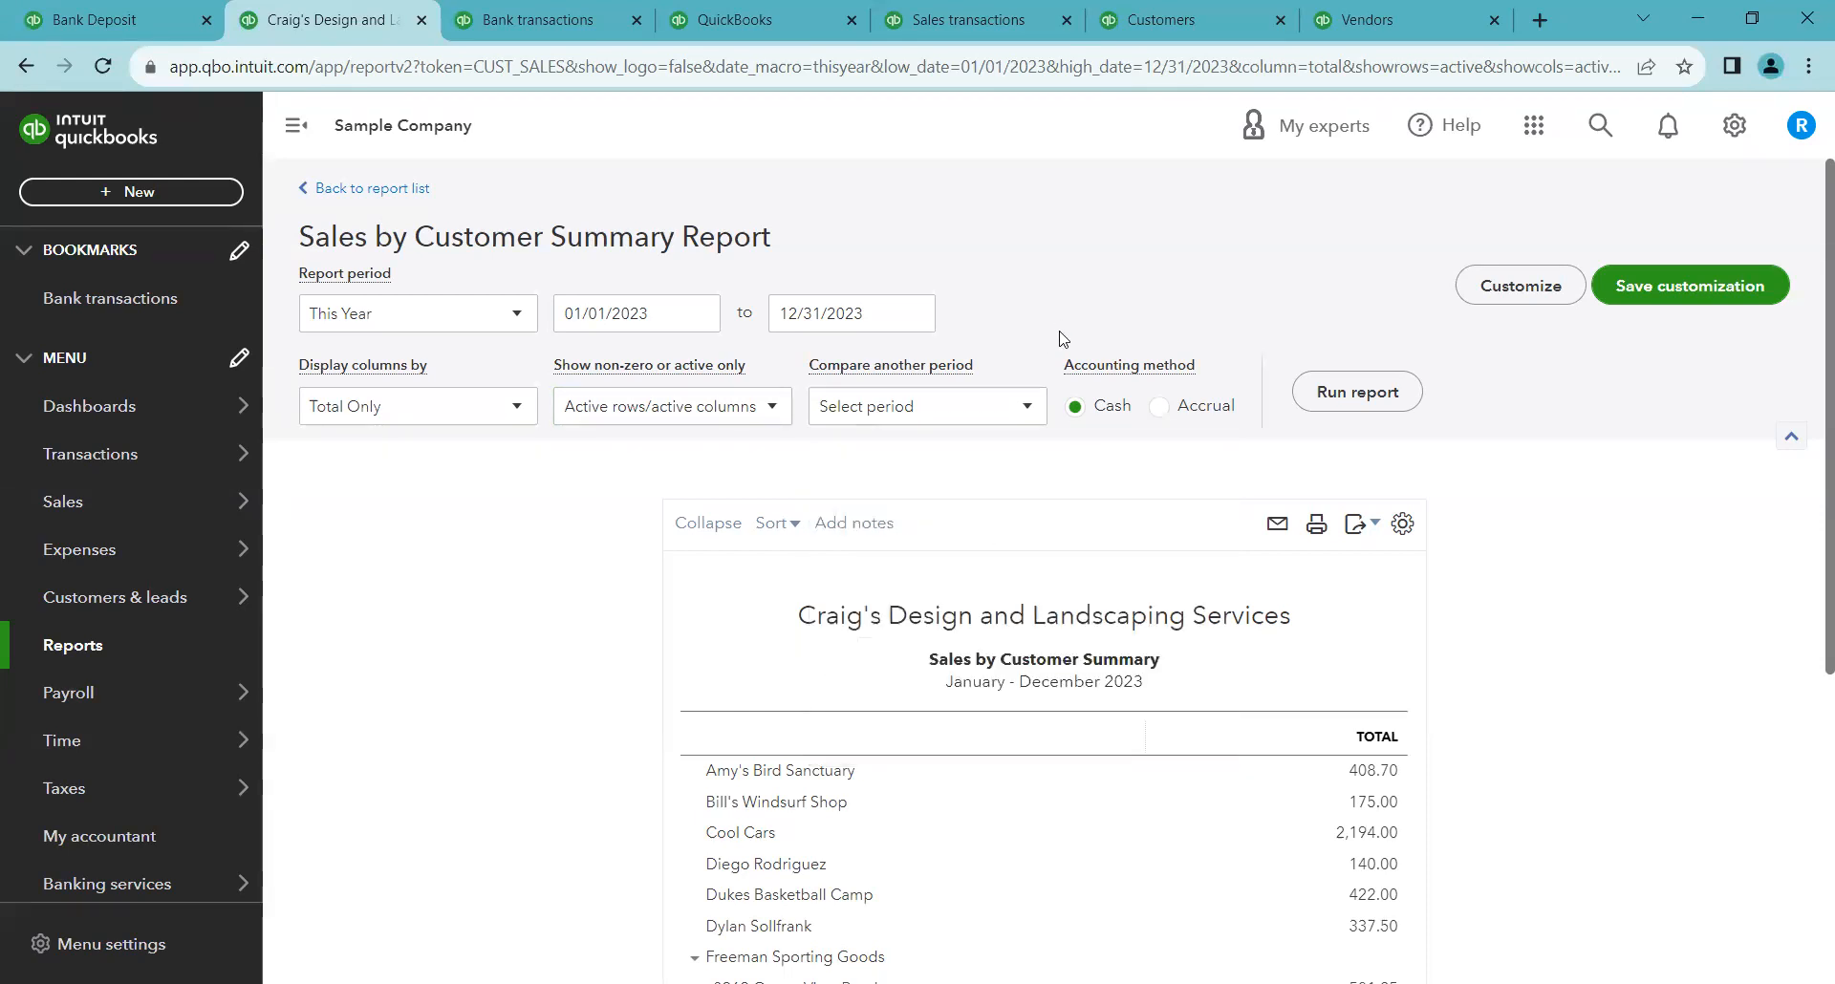
click(1362, 400)
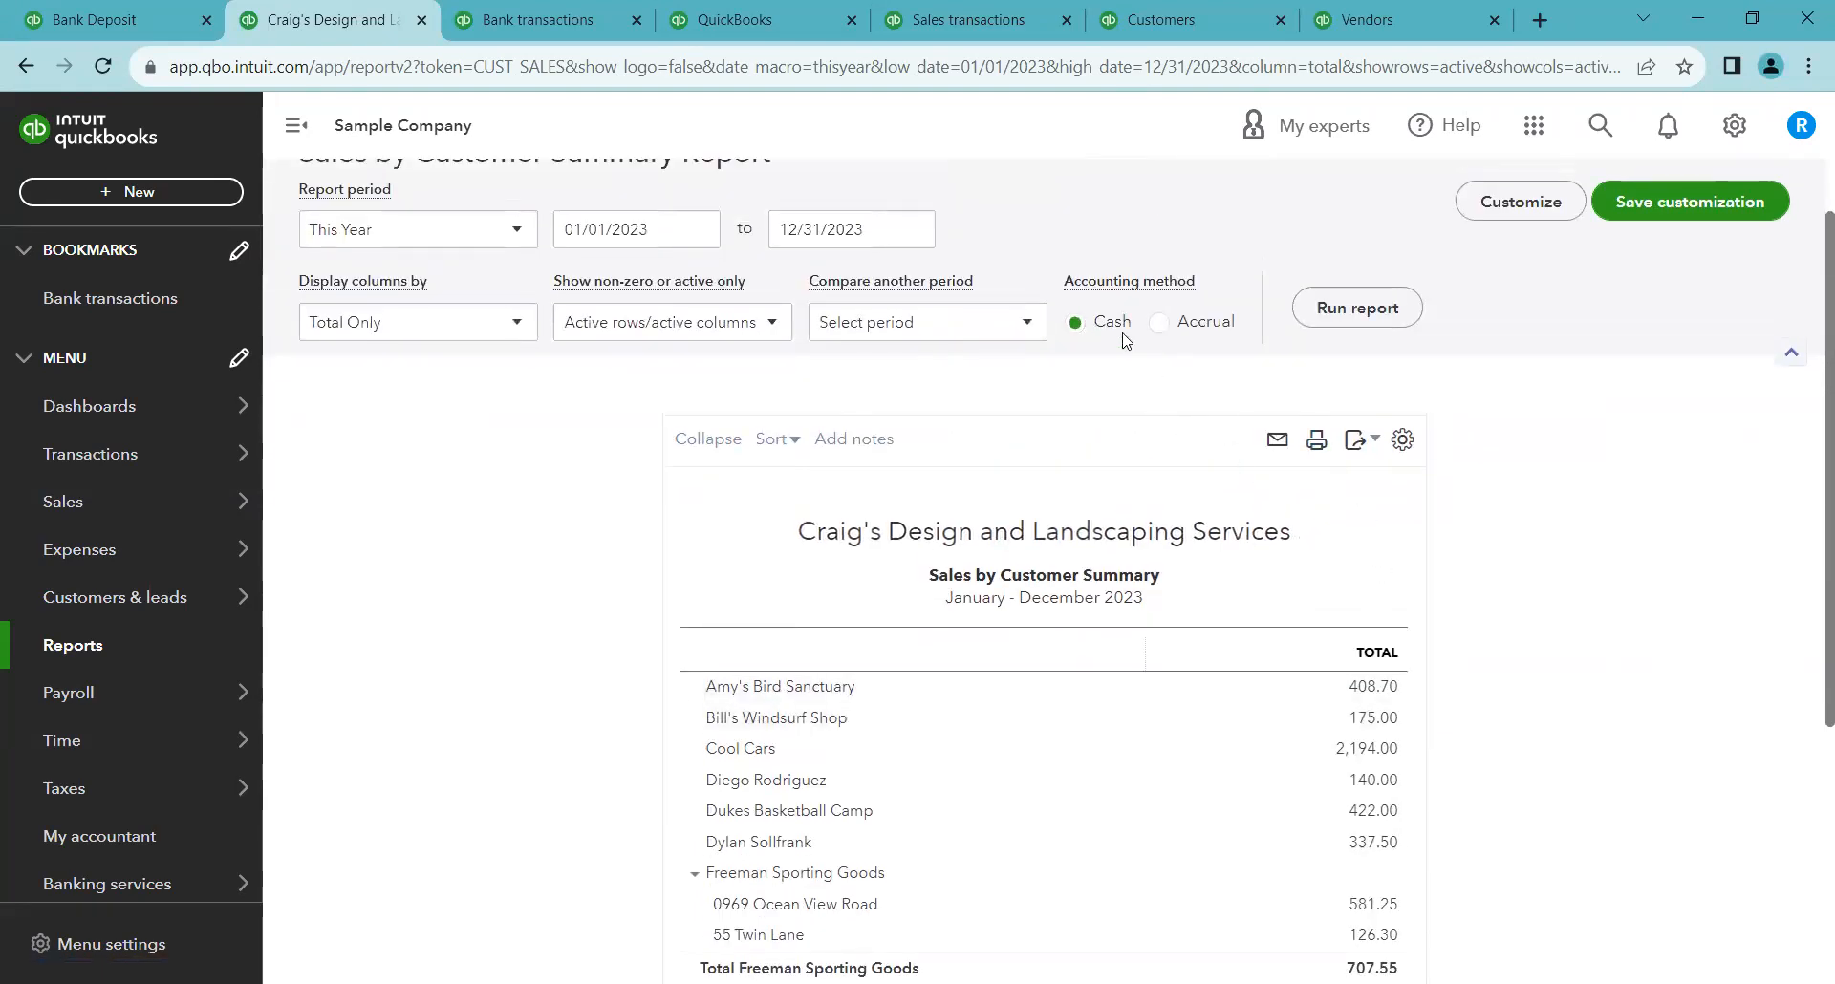
Open the Customize report panel for the summary report
scroll(1341, 527, up, 2)
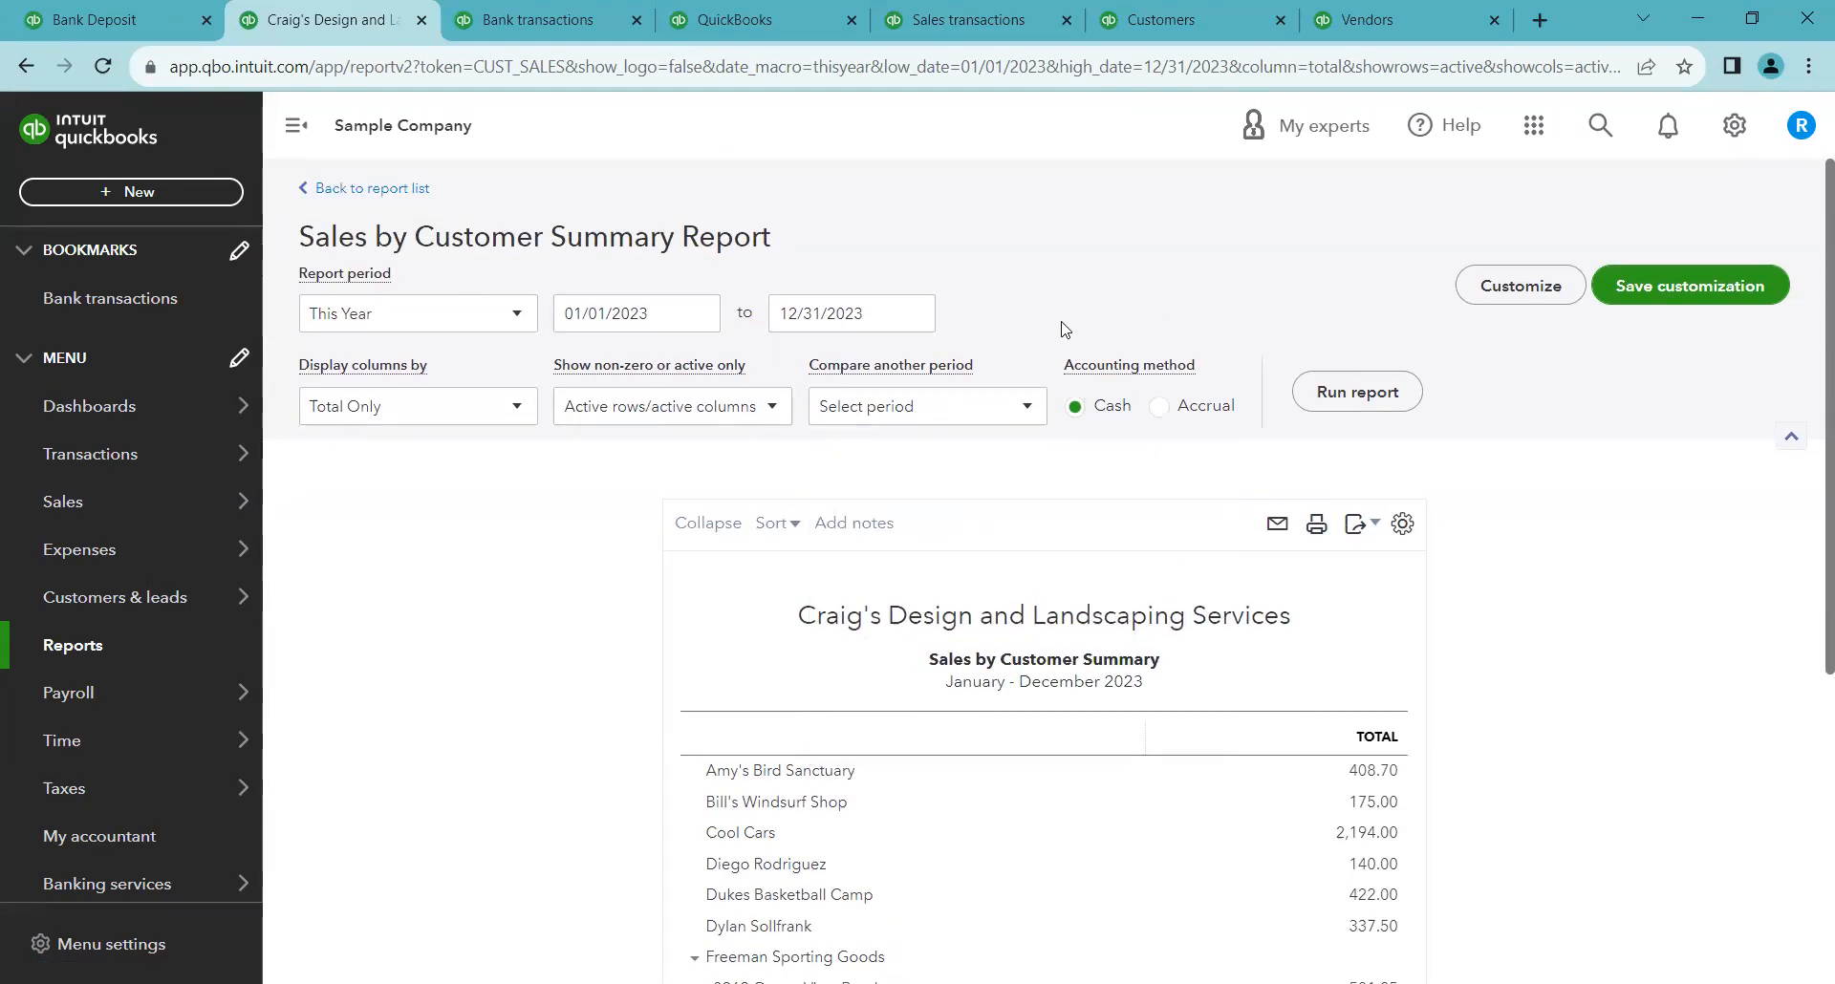
click(1495, 299)
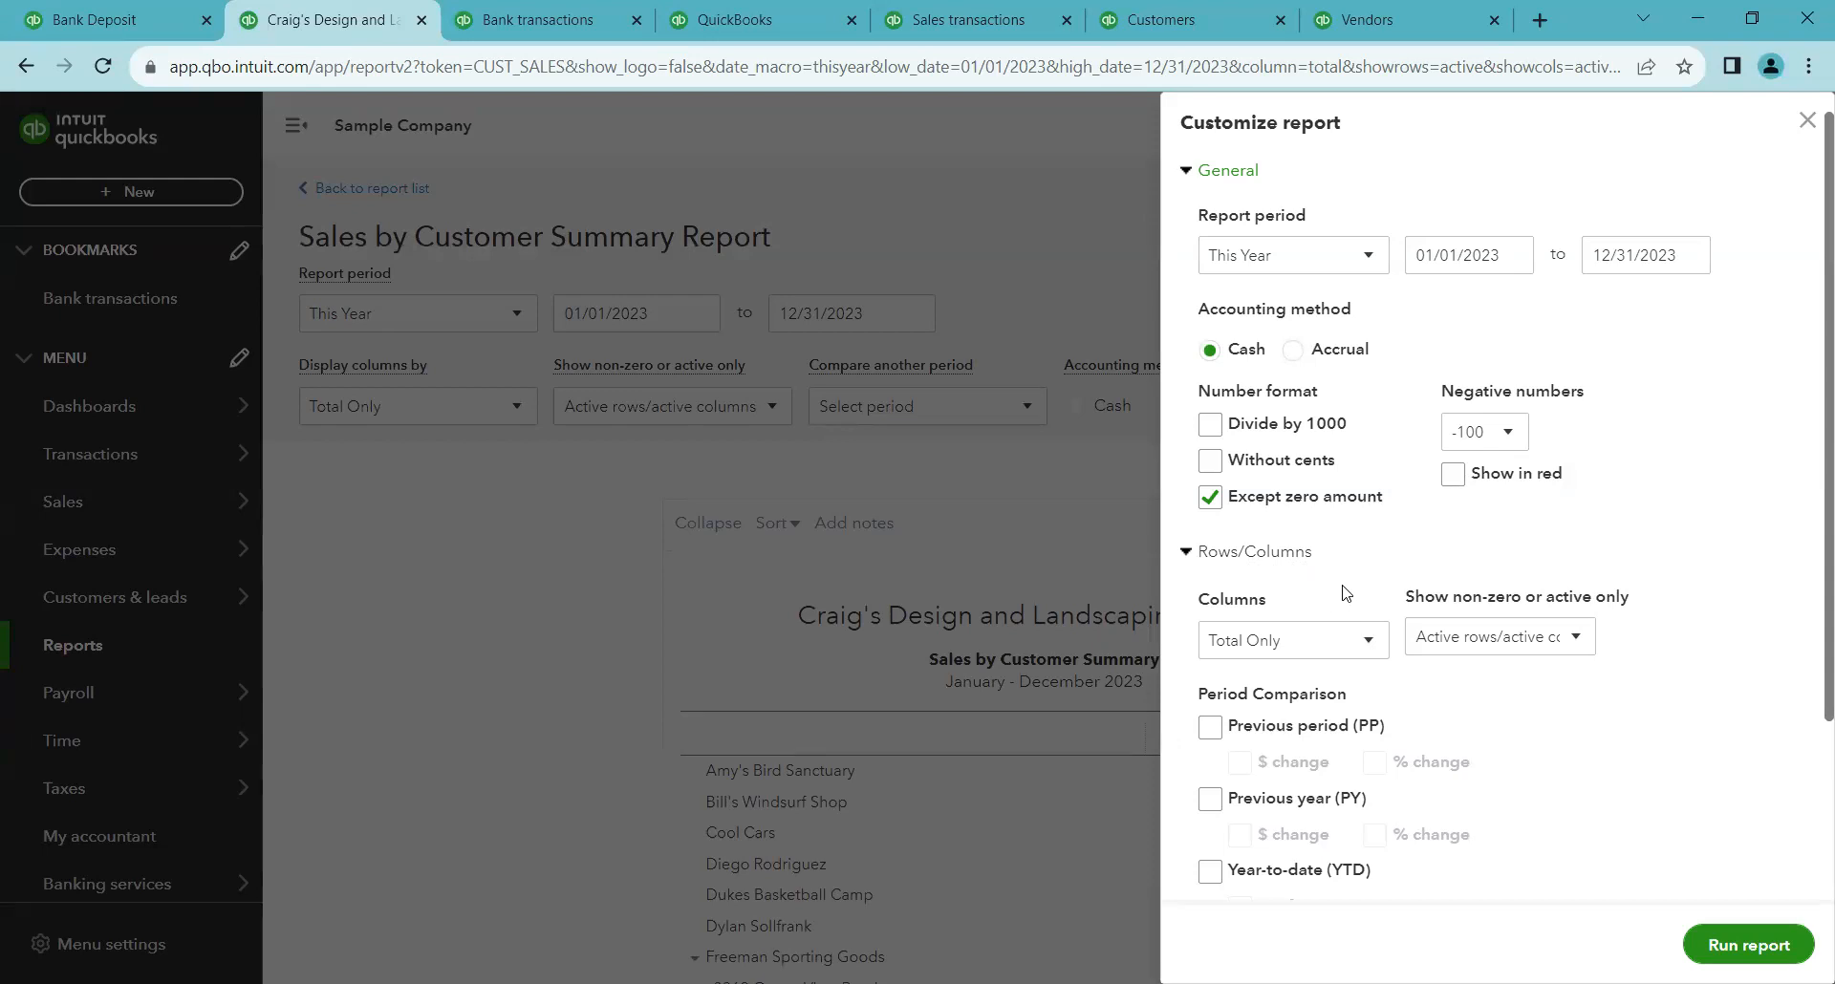
Examine the period comparison options in the Customize report panel, then close the panel
scroll(1336, 601, down, 1)
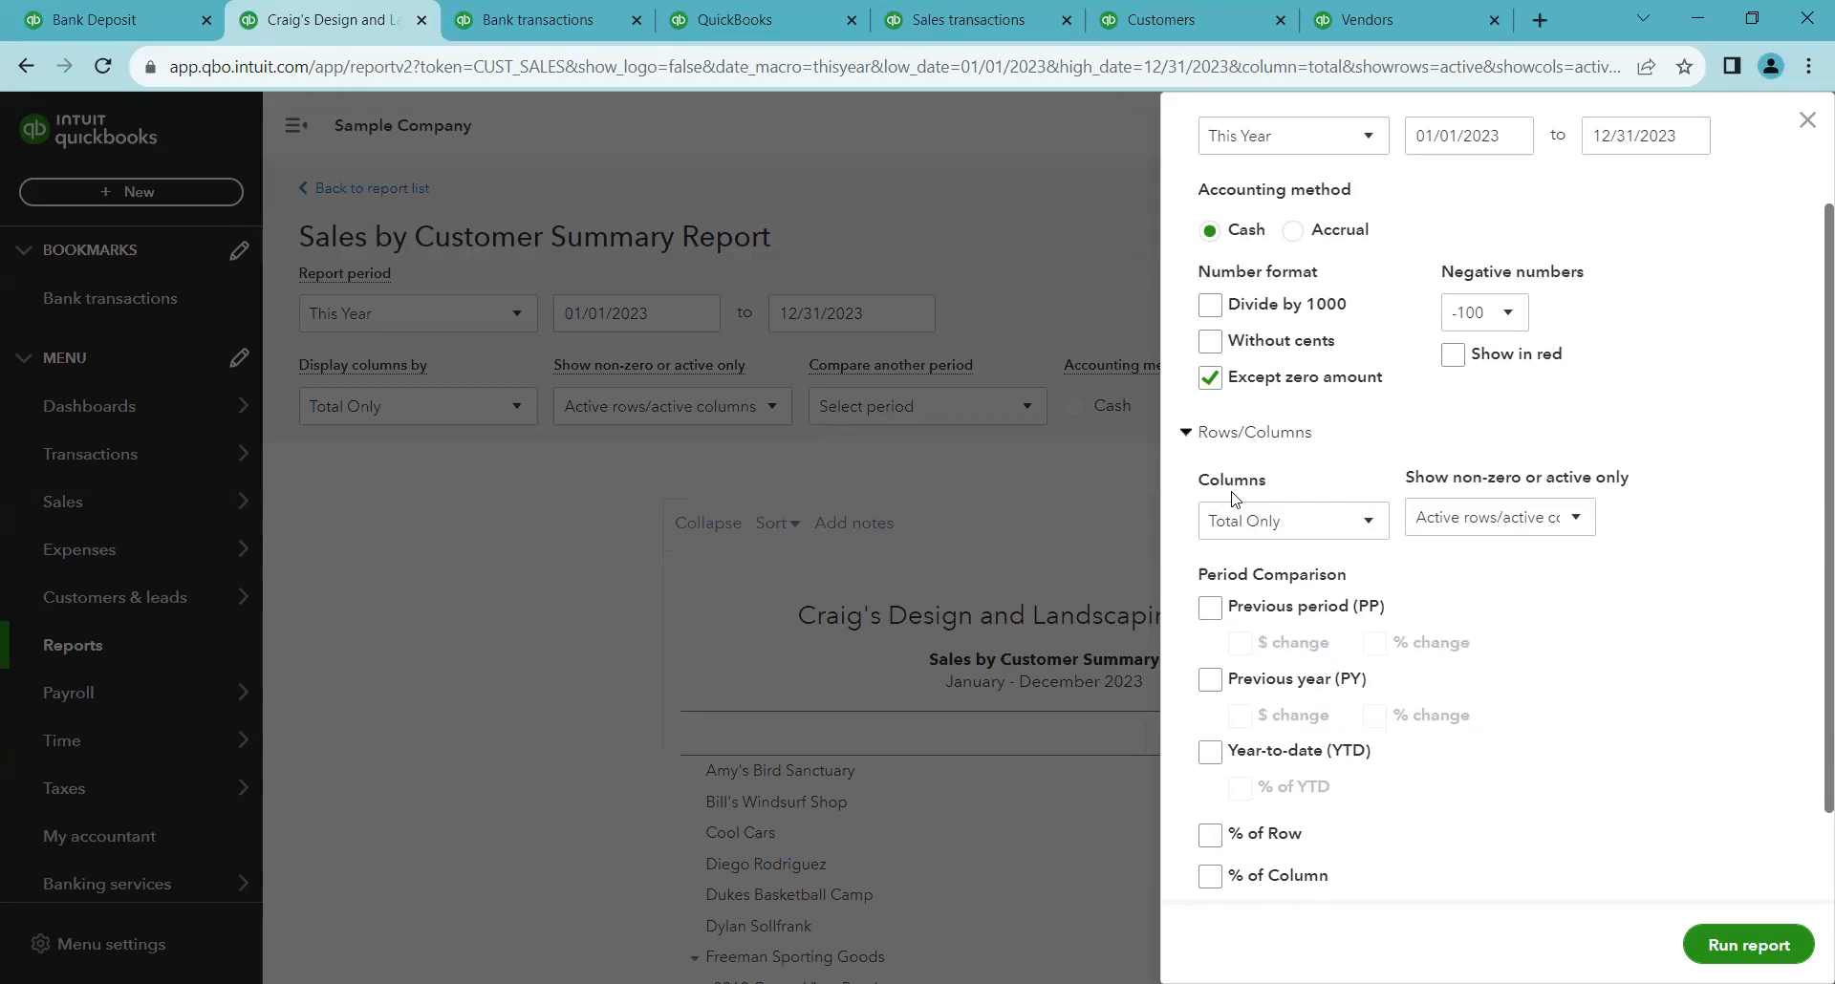
scroll(1255, 555, down, 1)
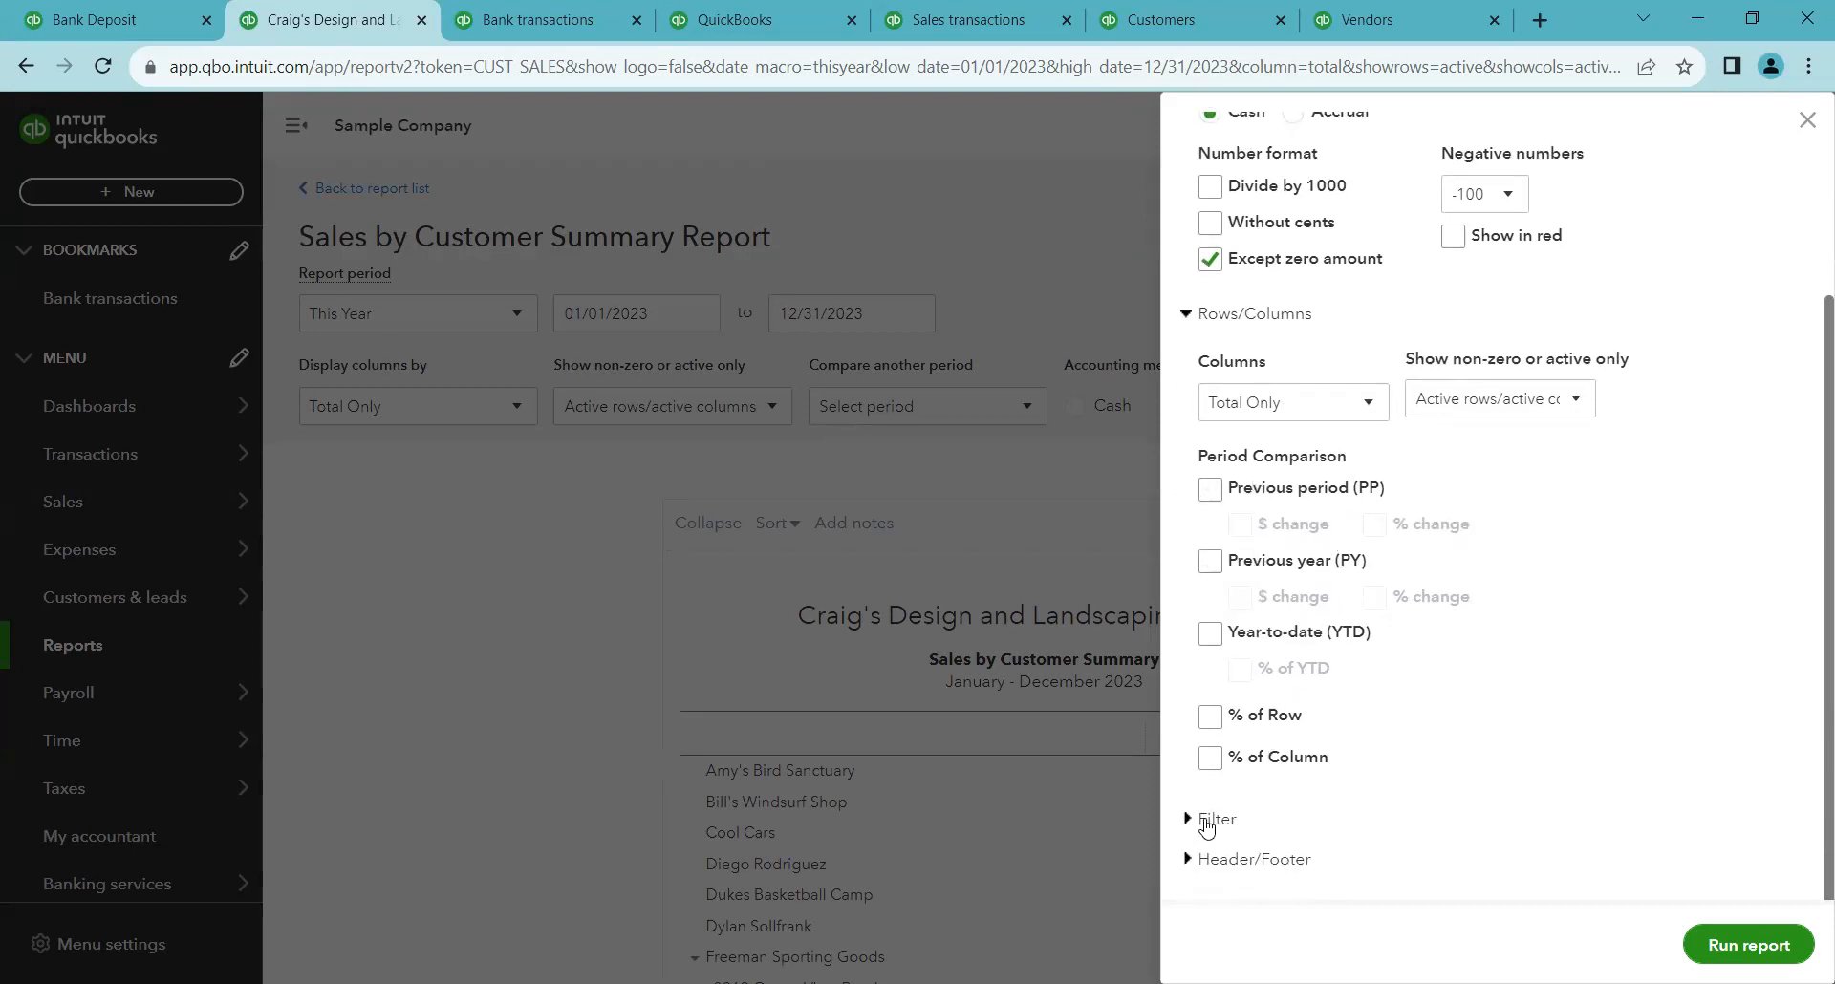
scroll(1745, 287, up, 2)
click(1806, 119)
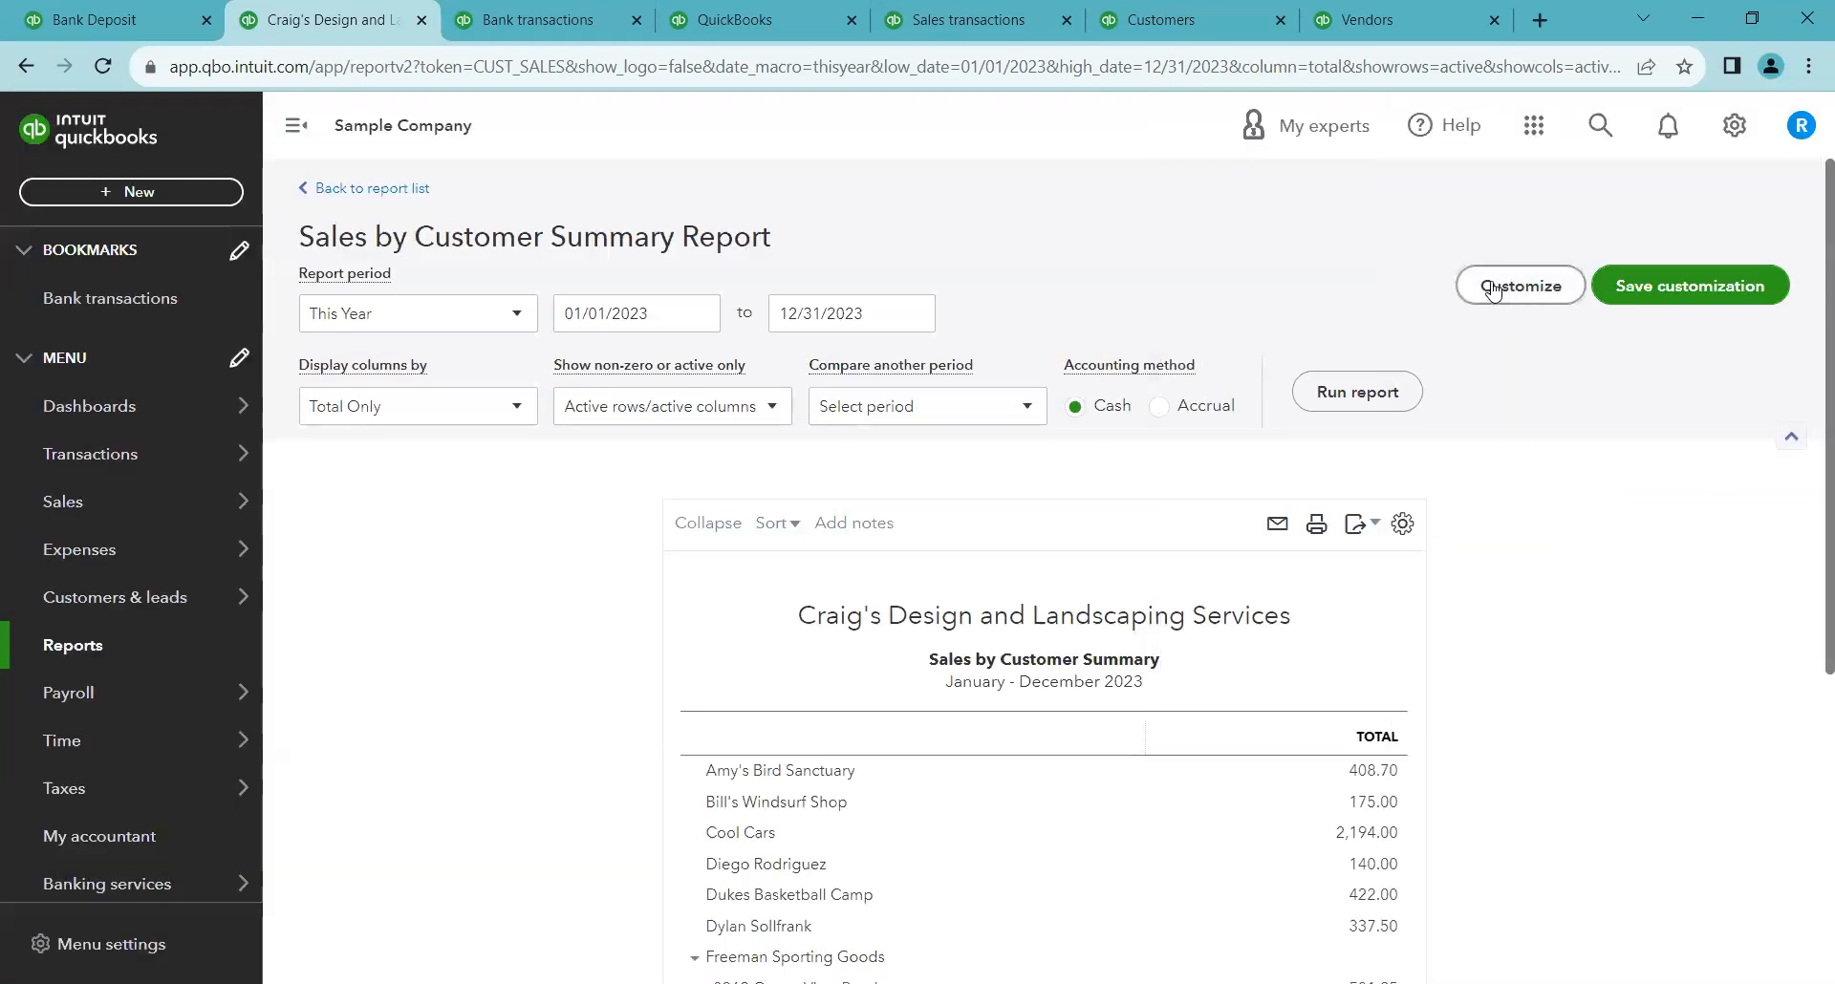
Filter the report by customer, selecting Amy's Bird Sanctuary, Cool Cars, Dukes Basketball Camp, Freeman Sporting Goods and two individual customers
click(1477, 291)
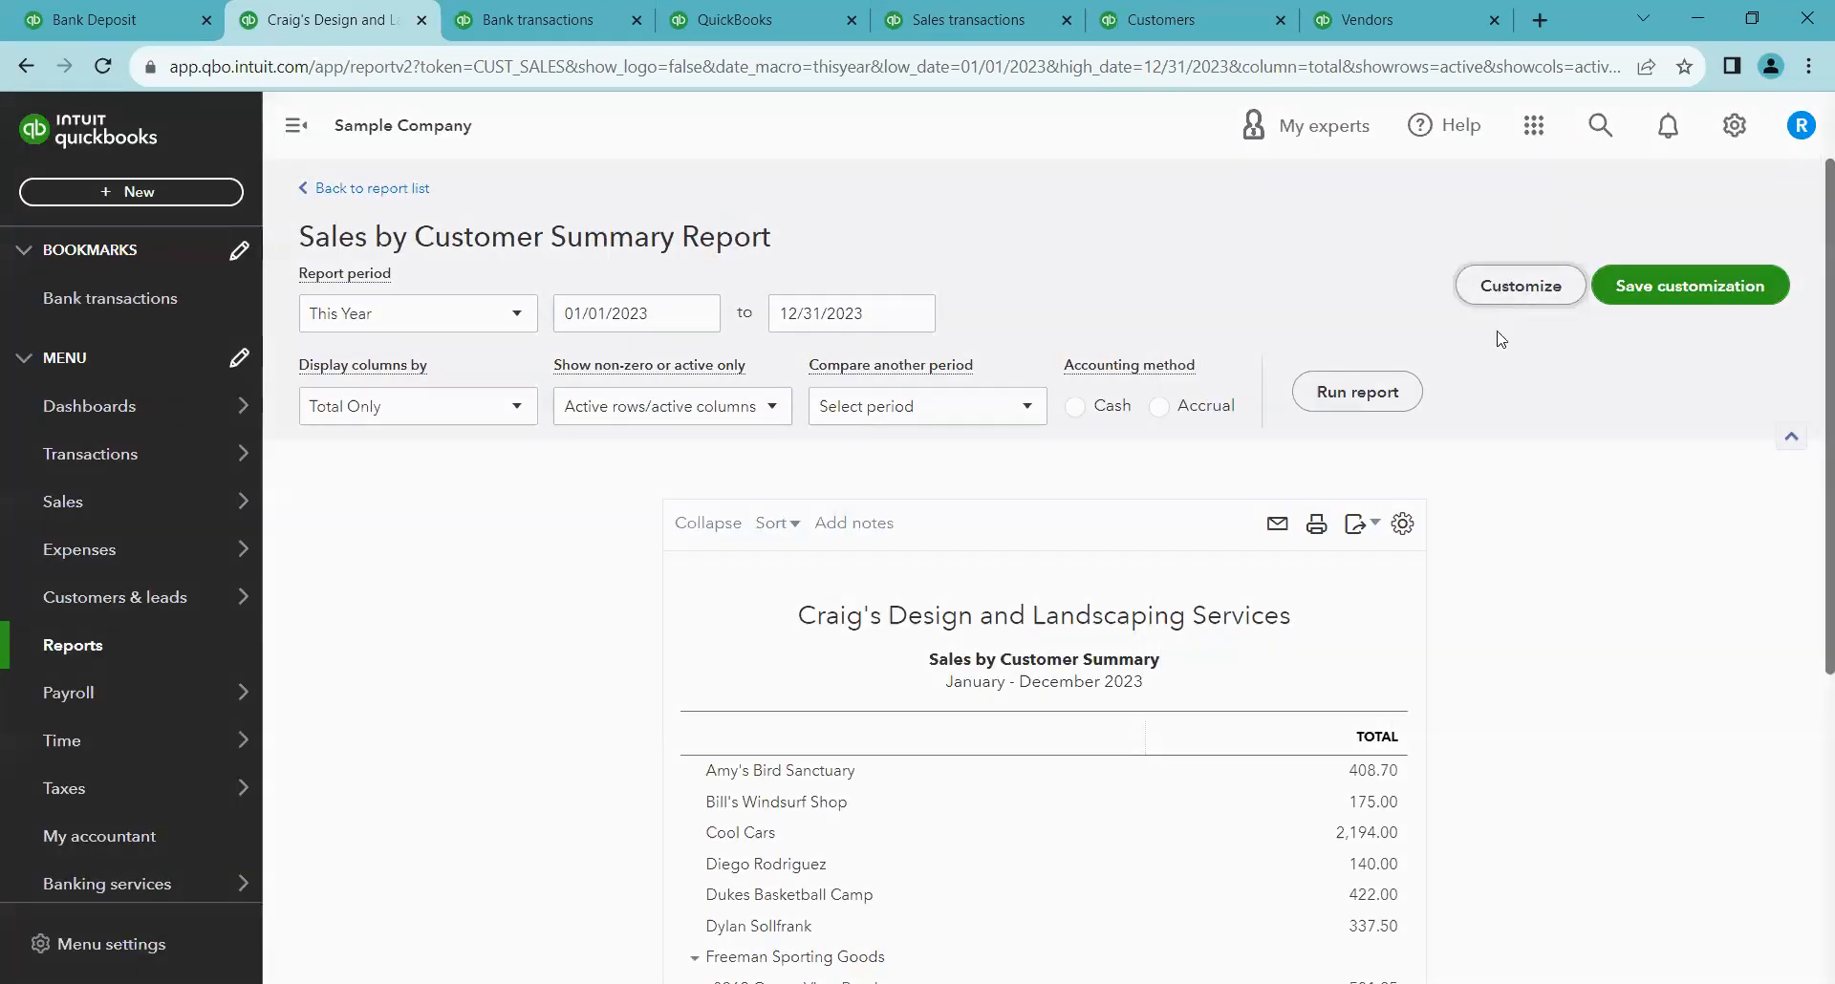
scroll(1527, 638, down, 2)
click(1214, 824)
scroll(1385, 750, down, 2)
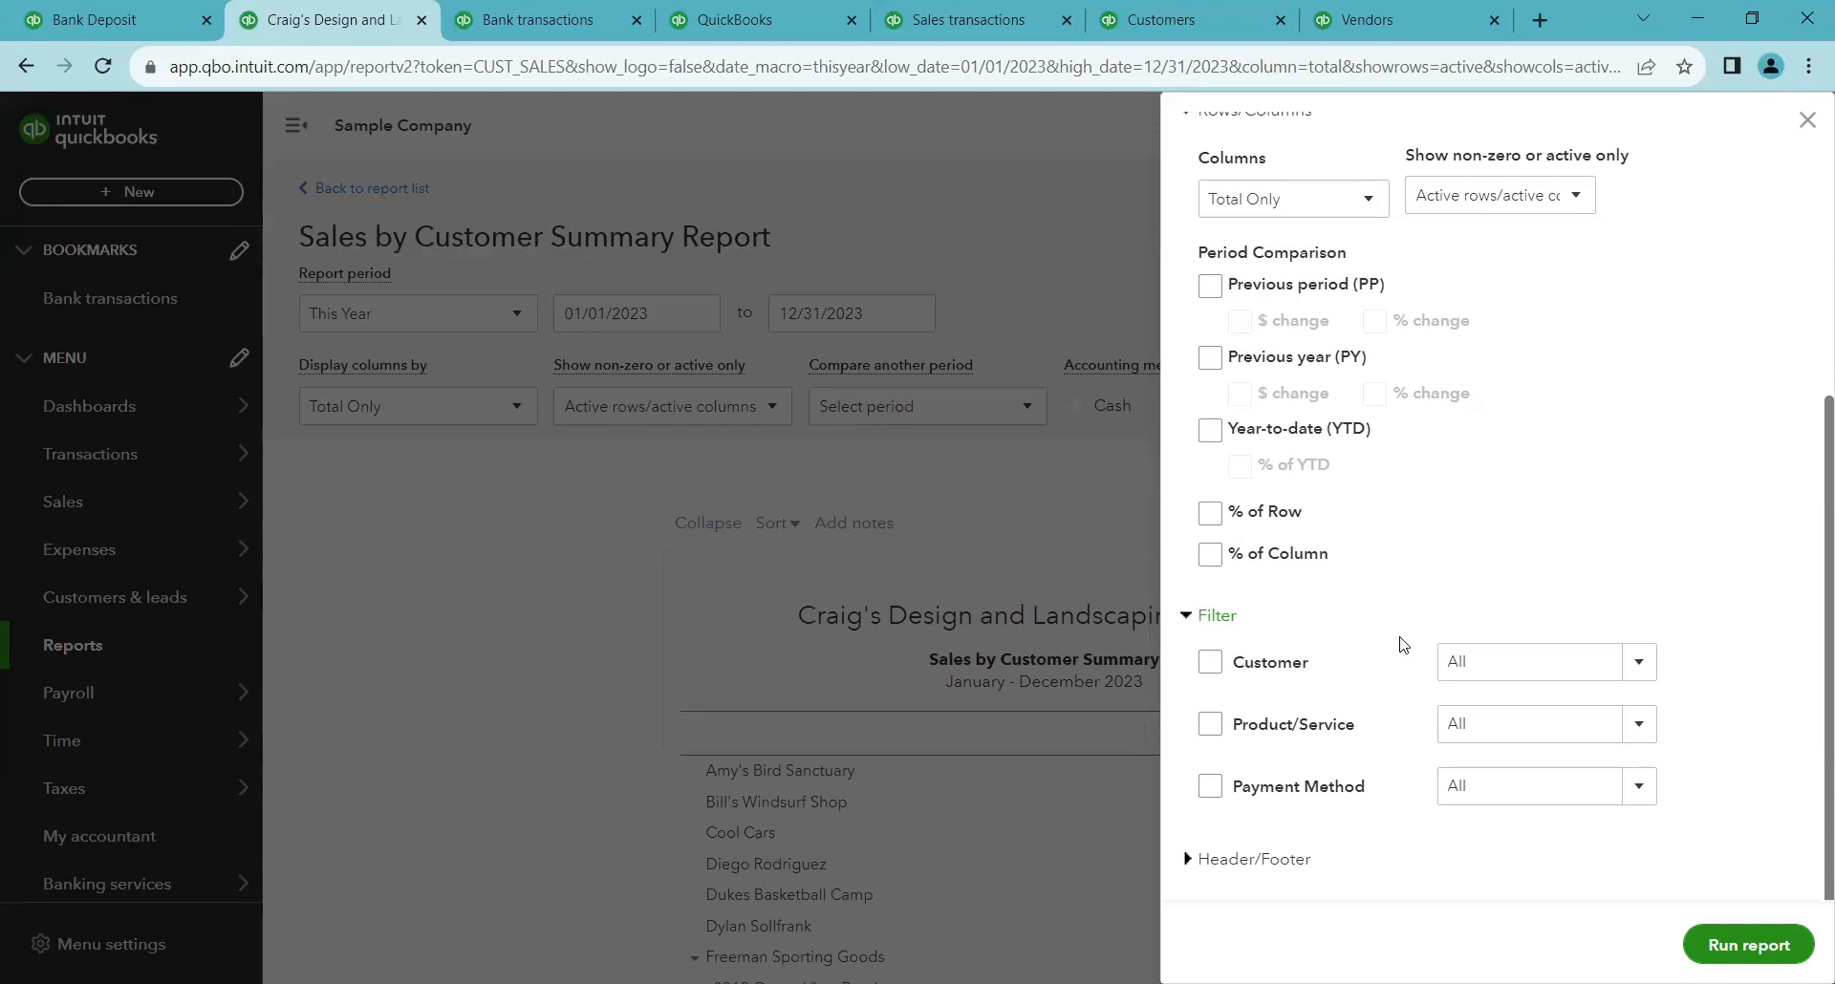
click(1638, 657)
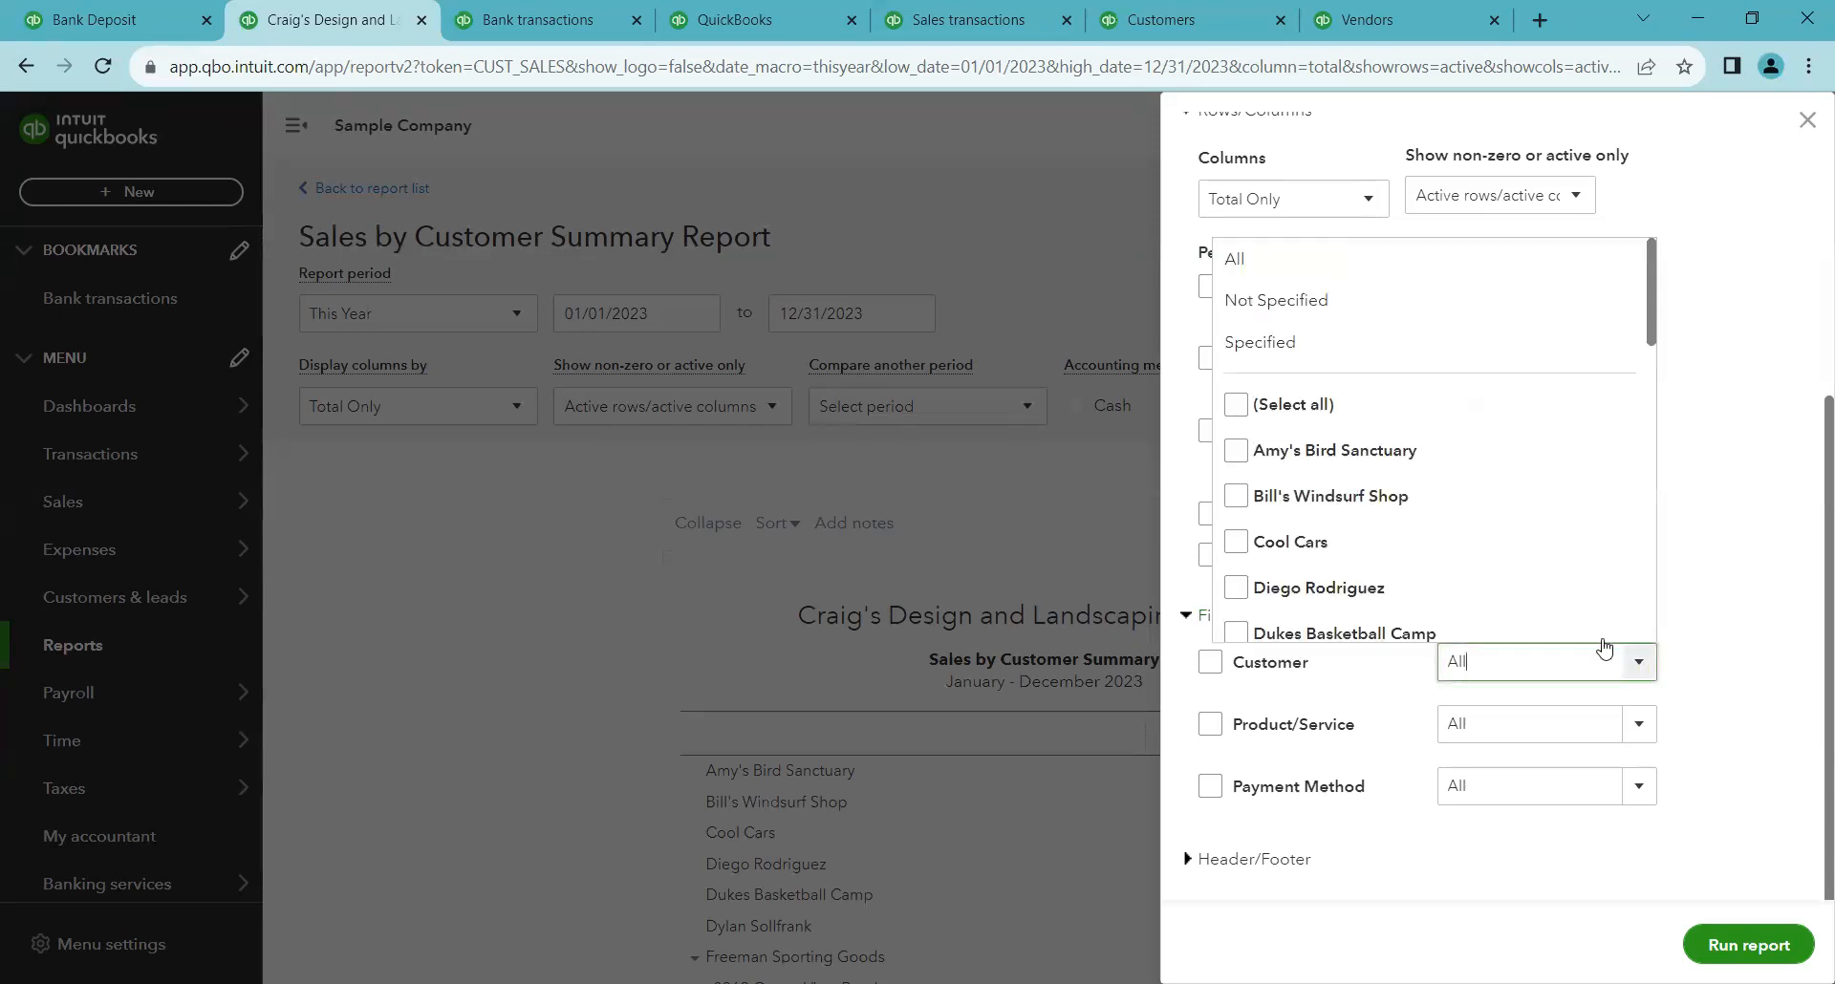
click(1237, 450)
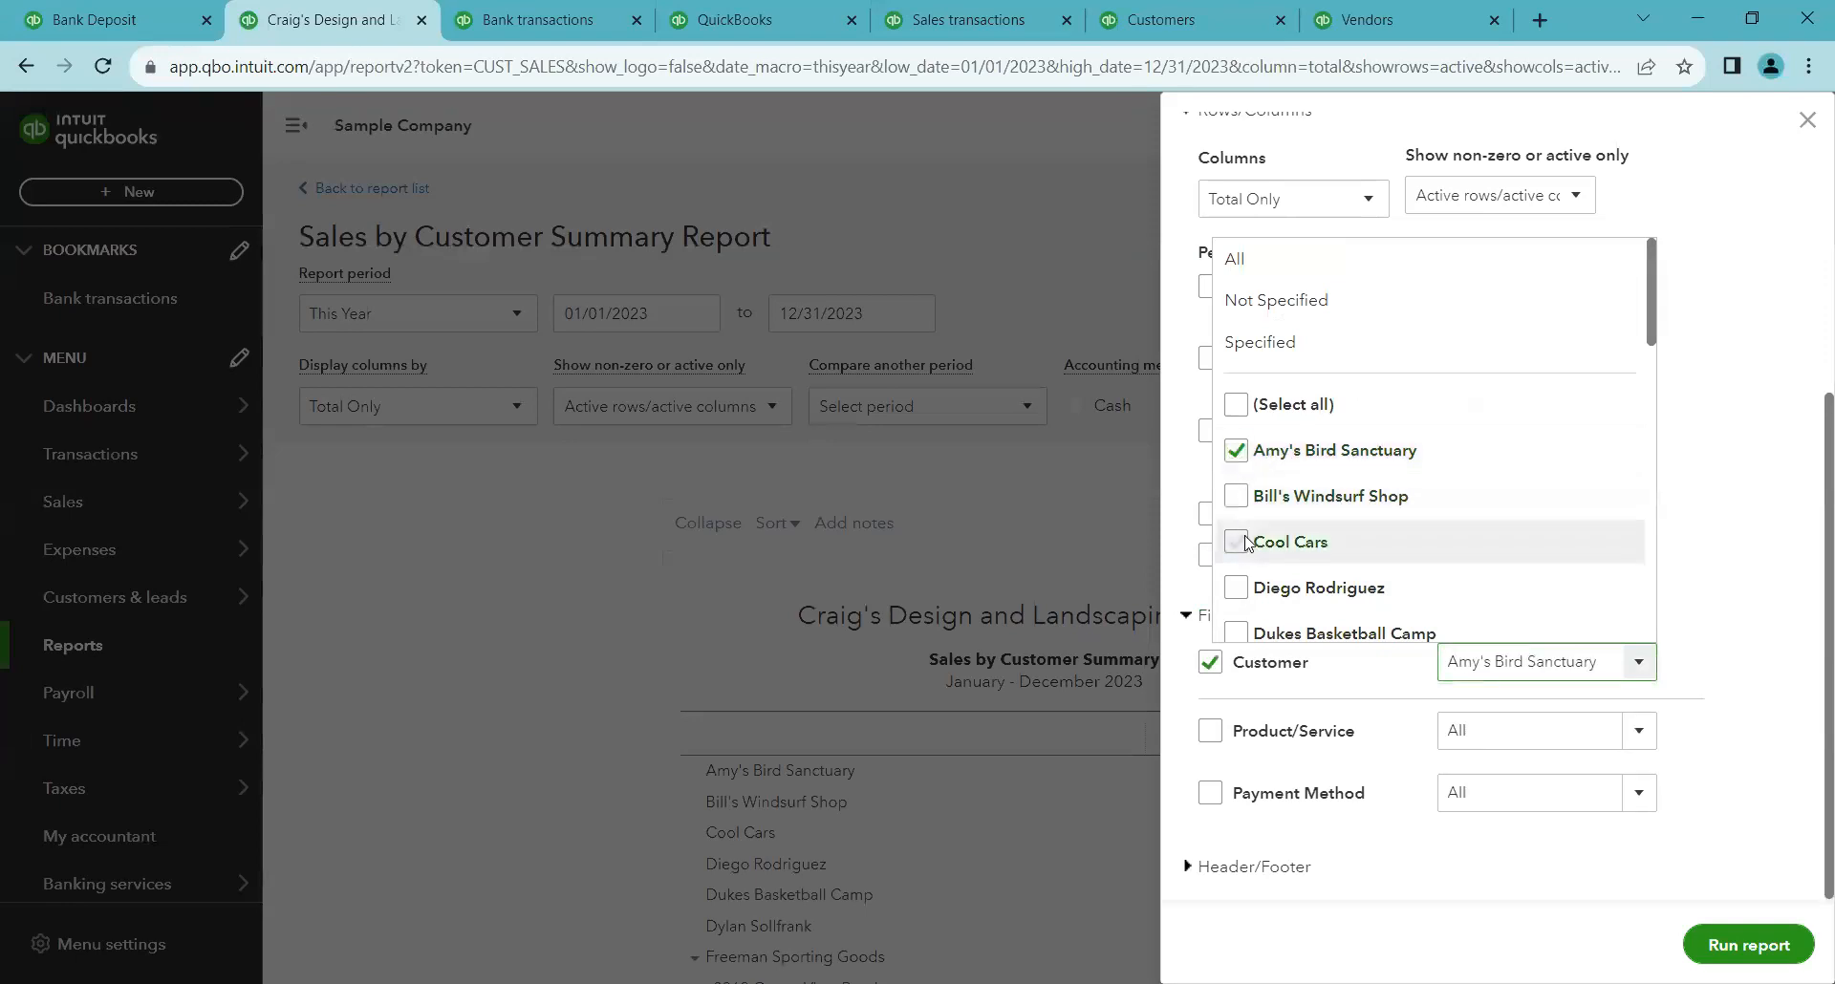
click(1236, 509)
scroll(1240, 570, down, 1)
click(1235, 468)
click(1235, 514)
click(1236, 560)
click(1236, 603)
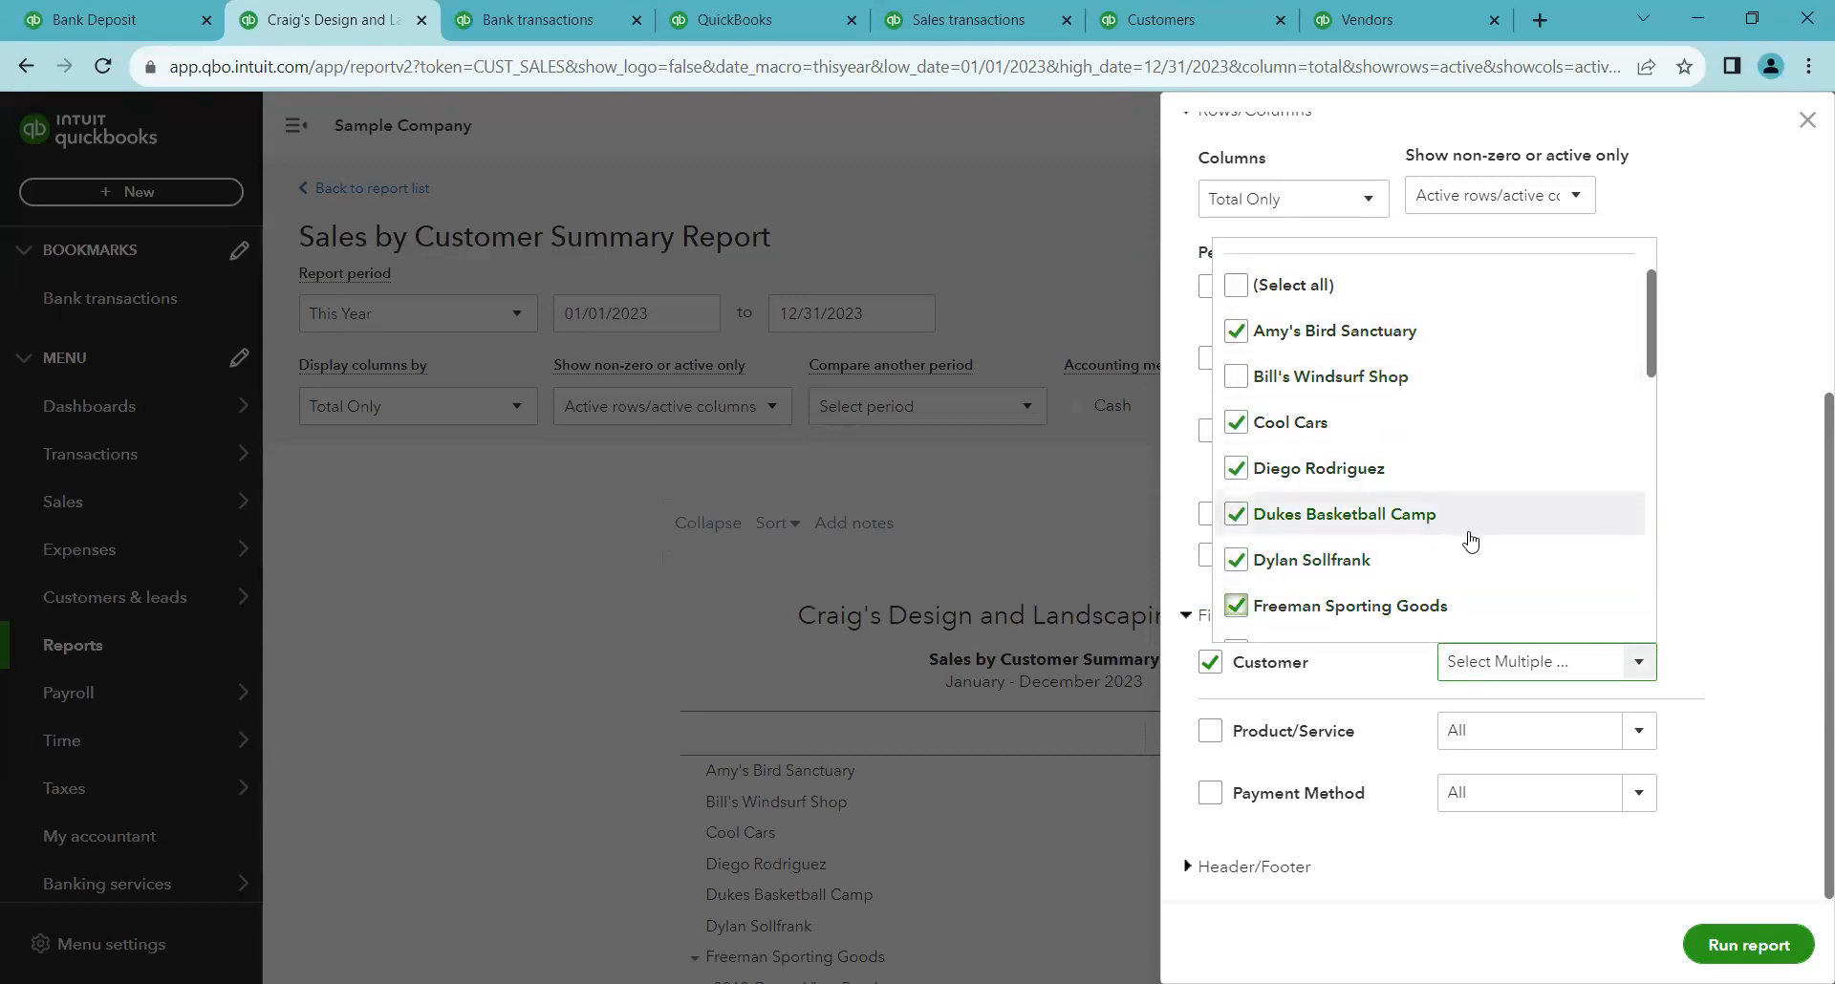
click(1713, 594)
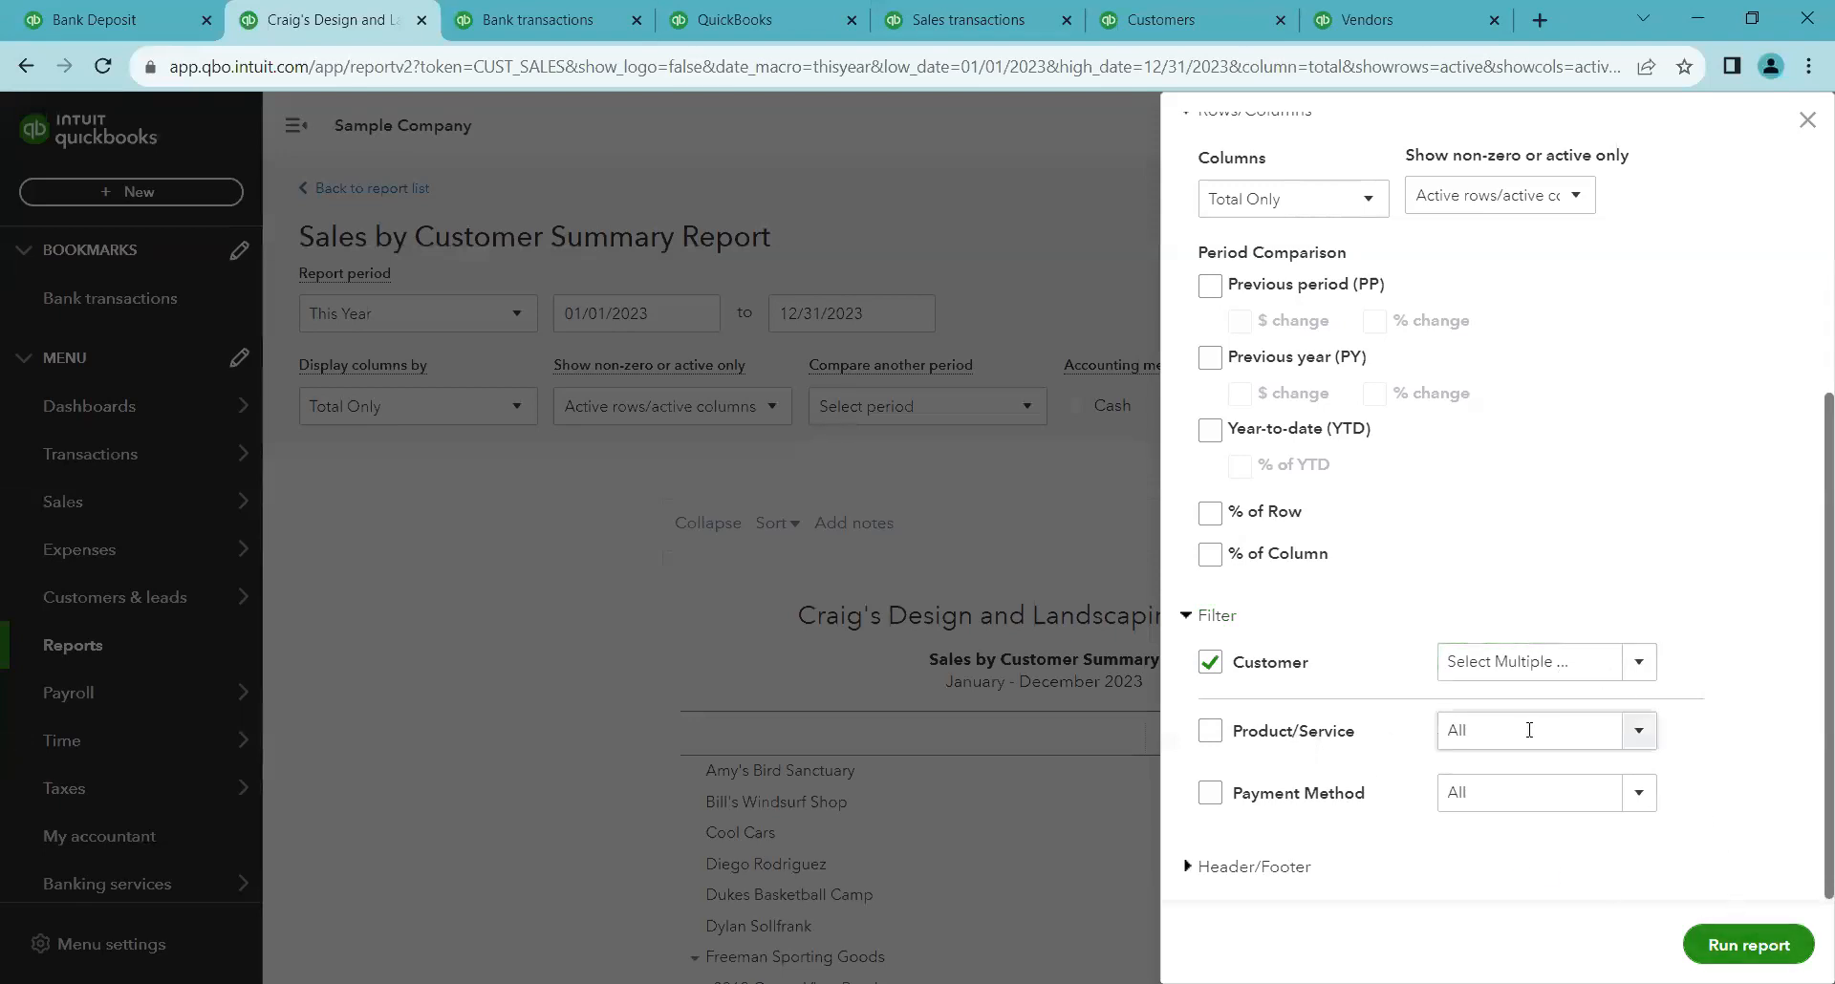
Review the Product/Service filter options, then run the customer-filtered report and review it
click(1635, 731)
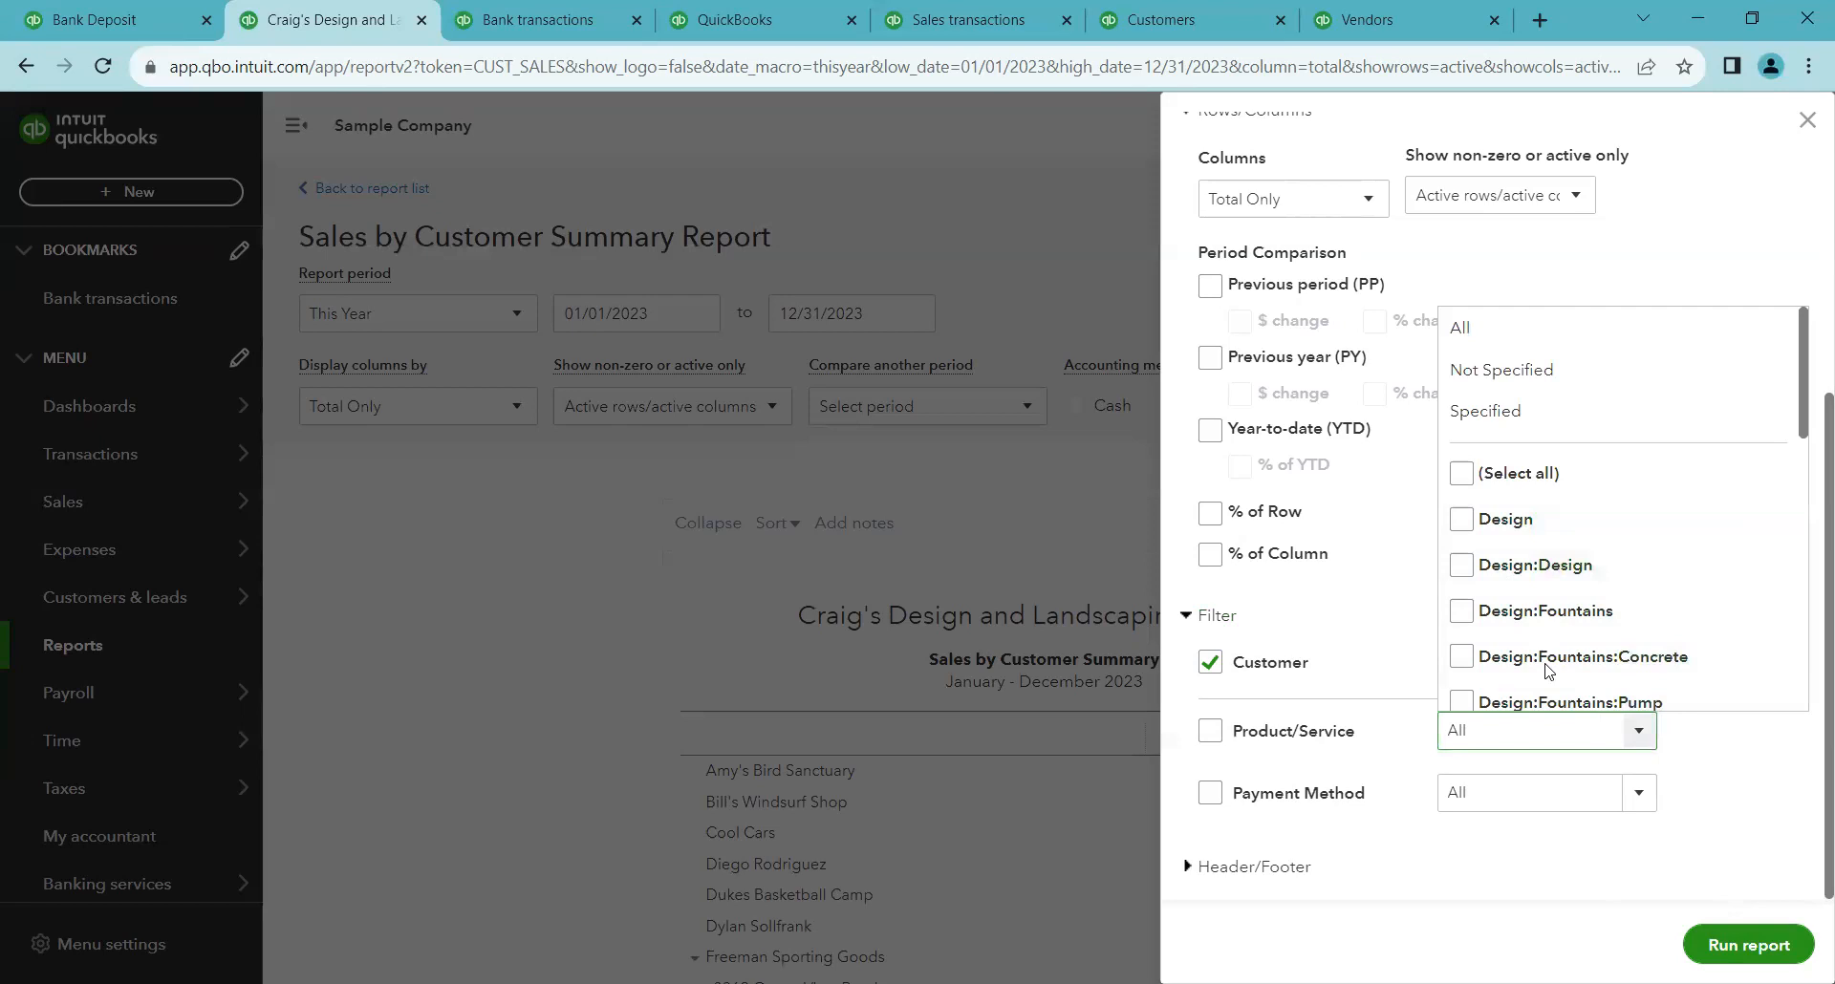
click(1693, 808)
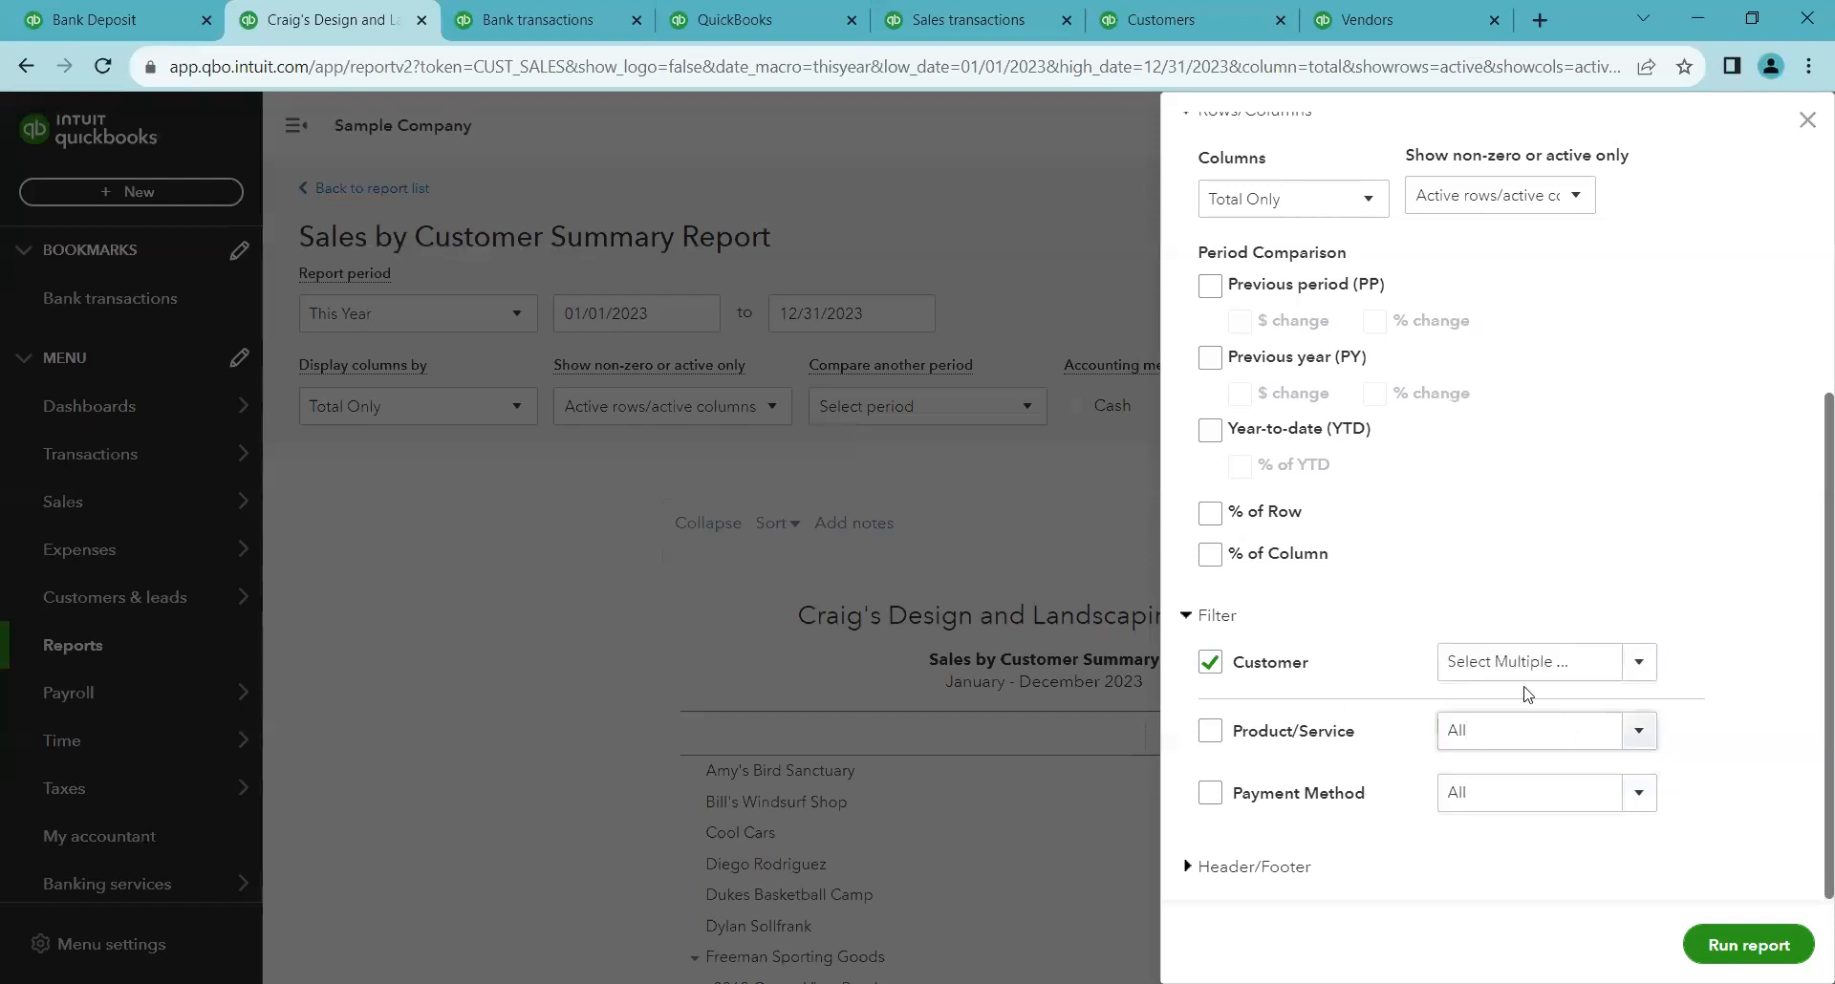
click(1732, 941)
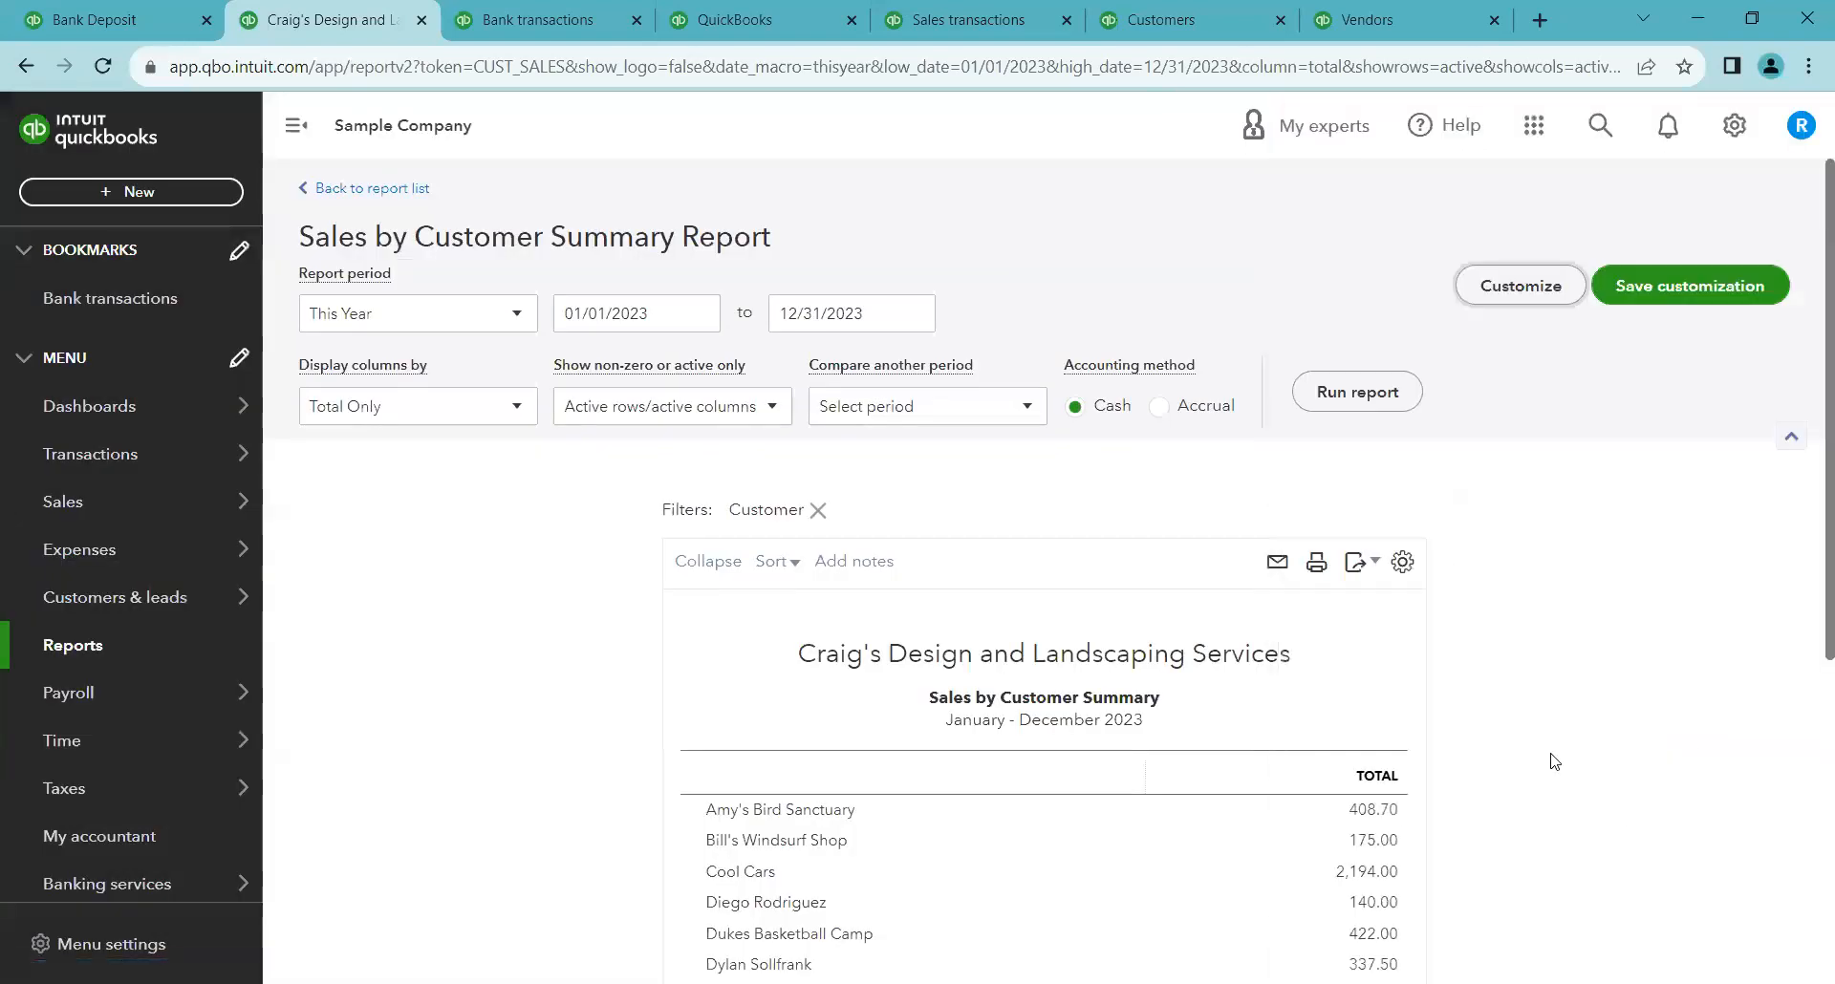
scroll(1555, 762, down, 2)
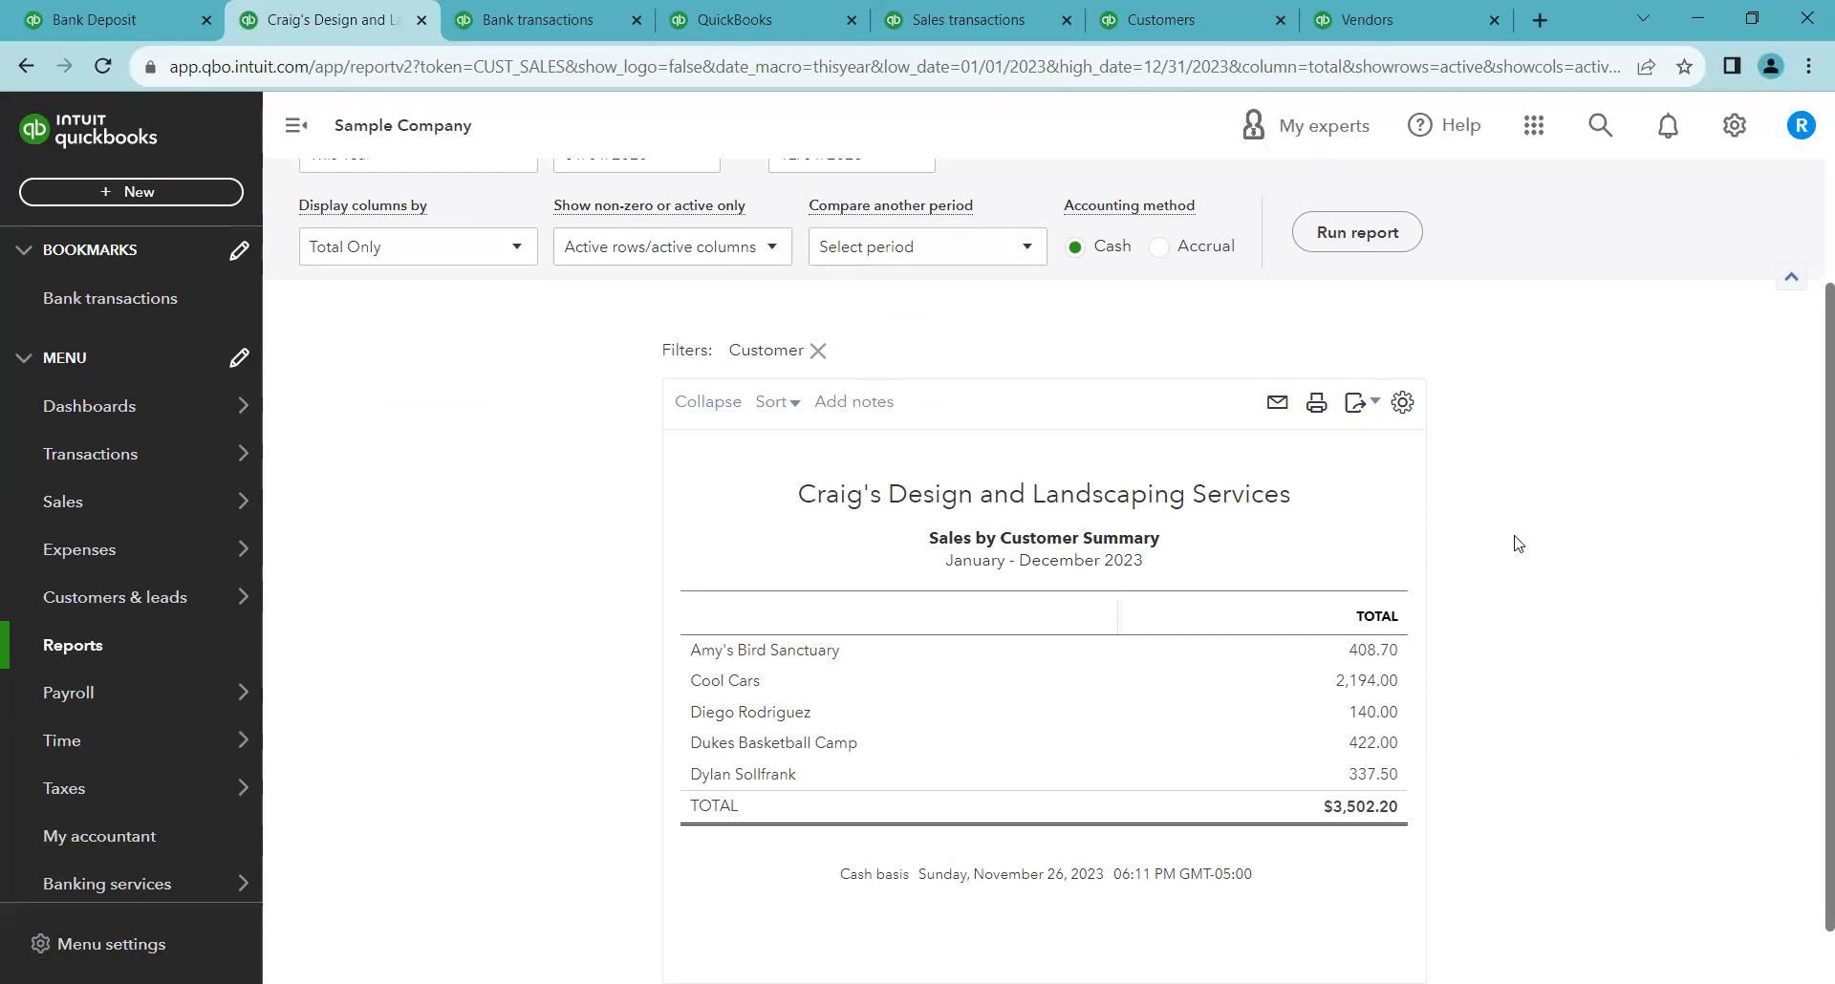
scroll(1519, 478, up, 2)
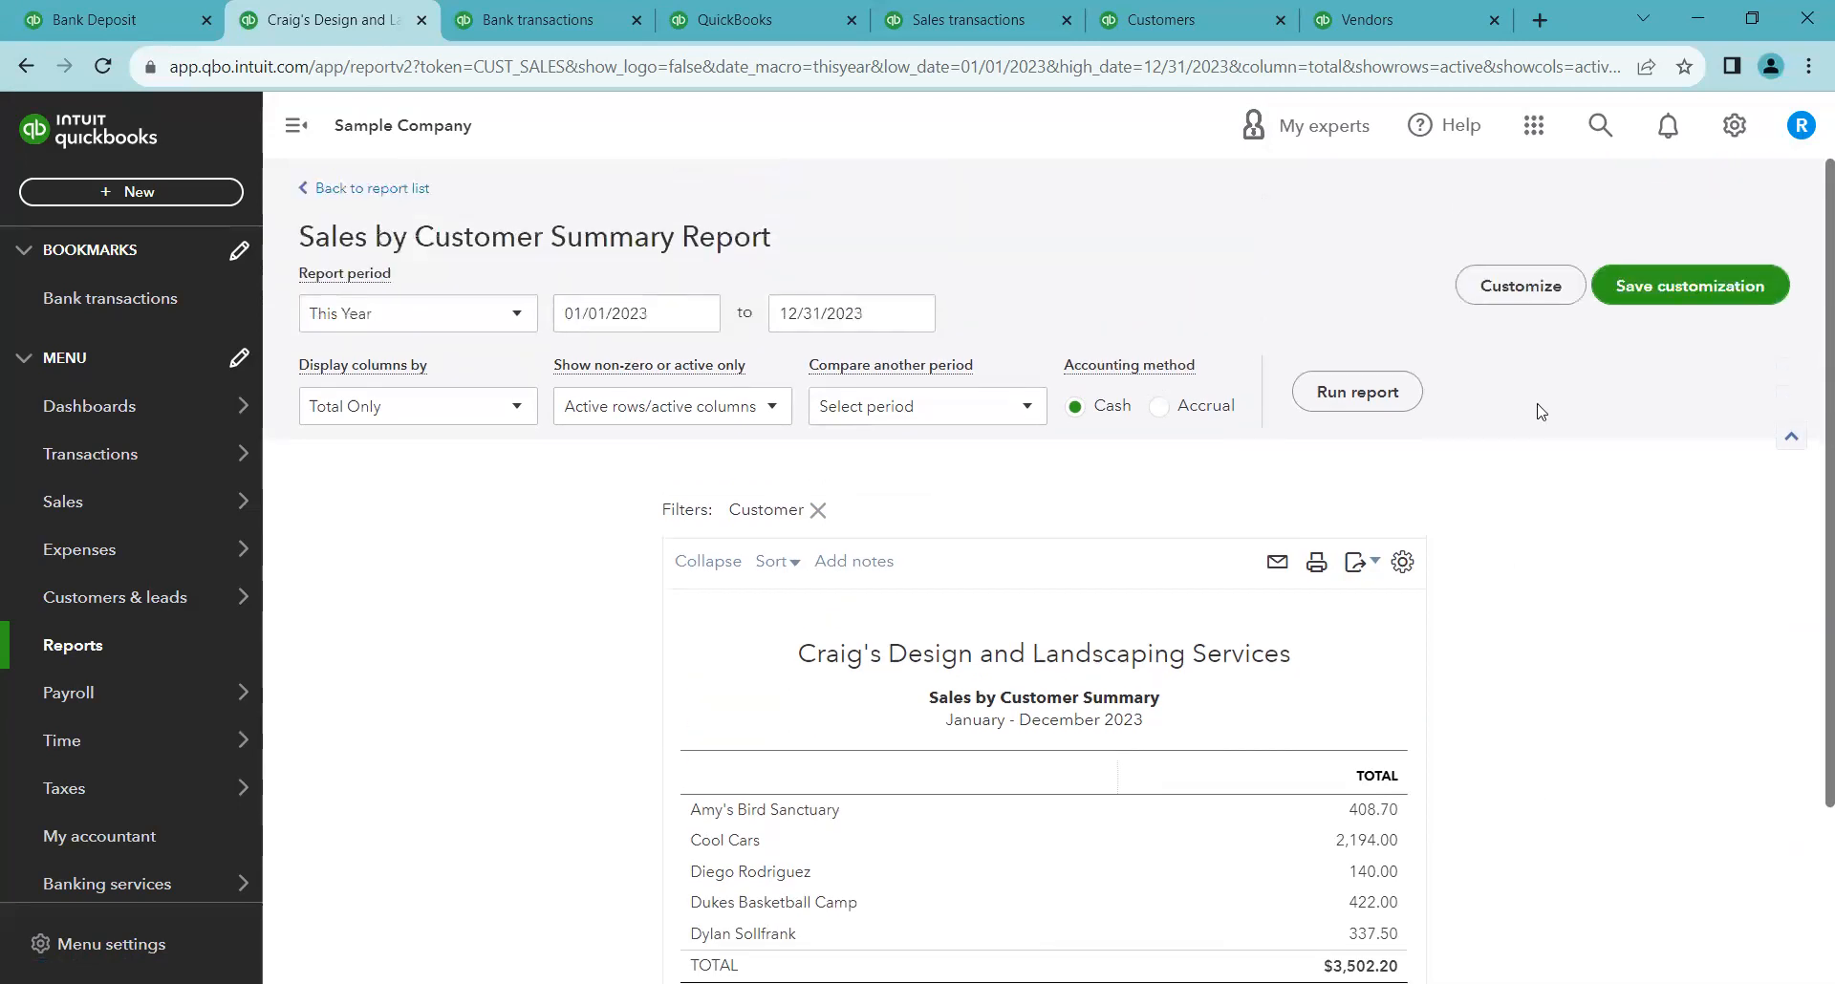
Examine the Columns choices and the Header/Footer settings in the Customize report panel, then close it
click(1508, 300)
click(1374, 640)
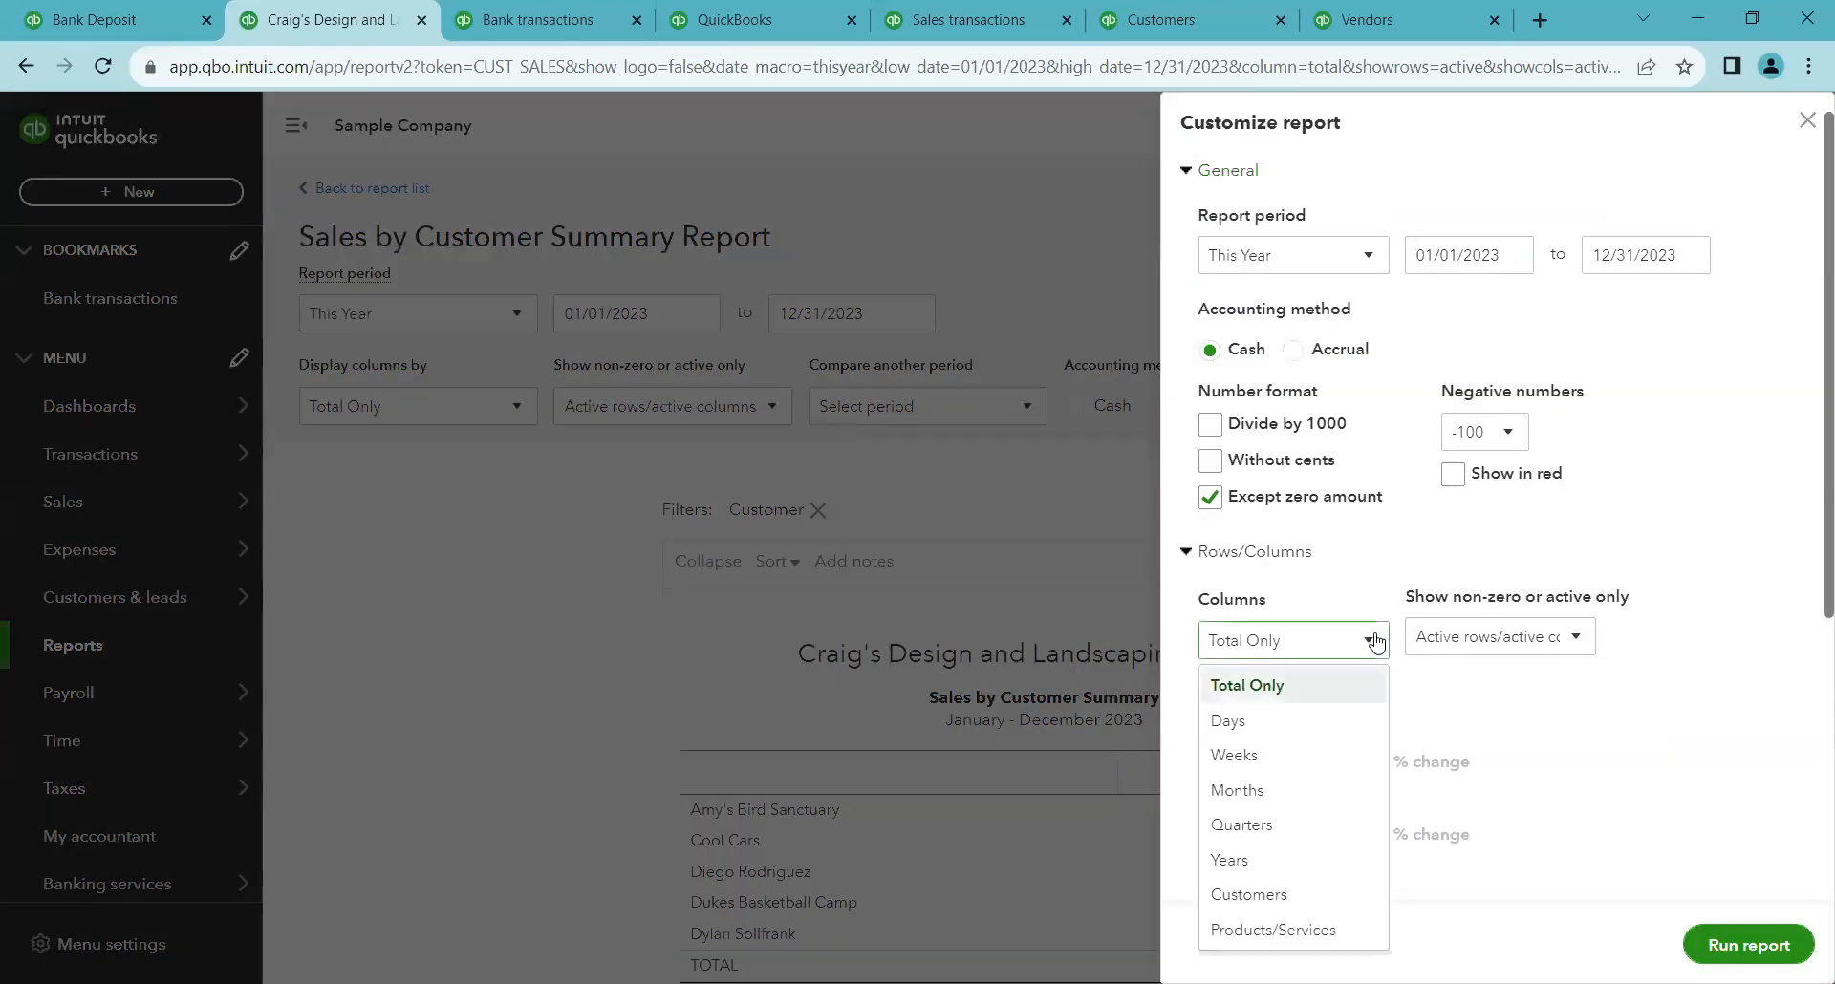
click(1274, 547)
click(1276, 555)
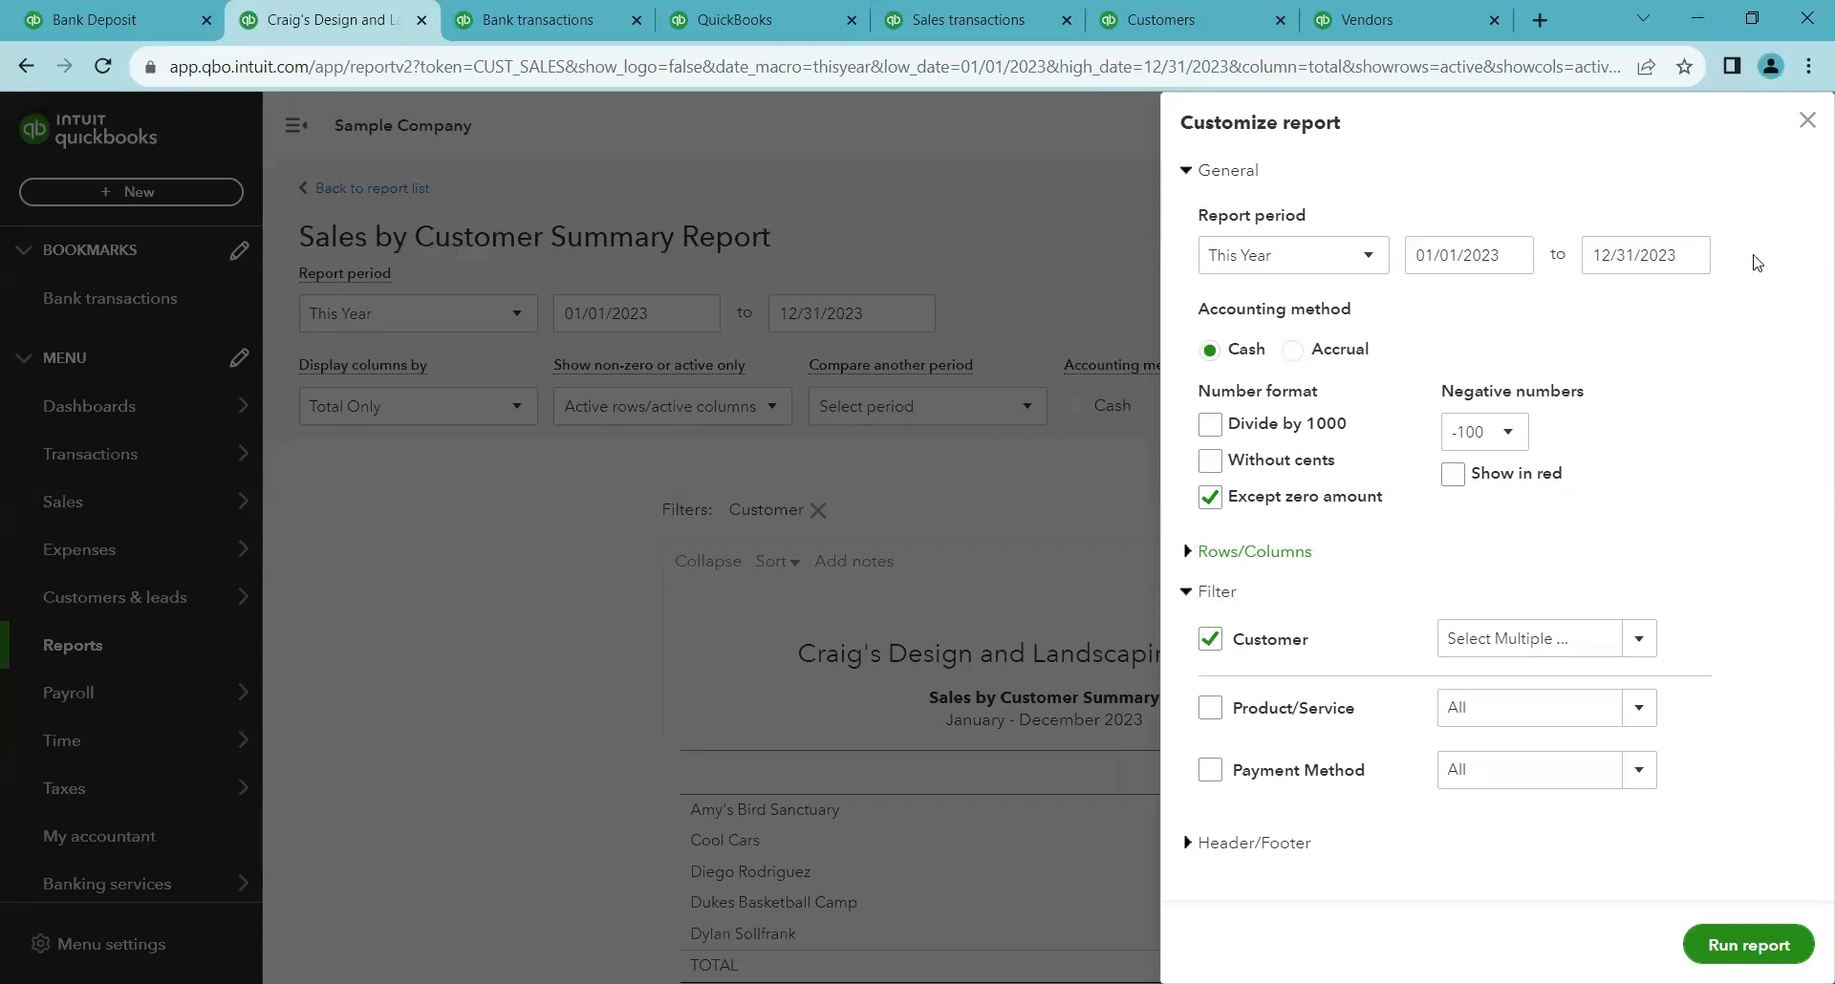
click(1248, 844)
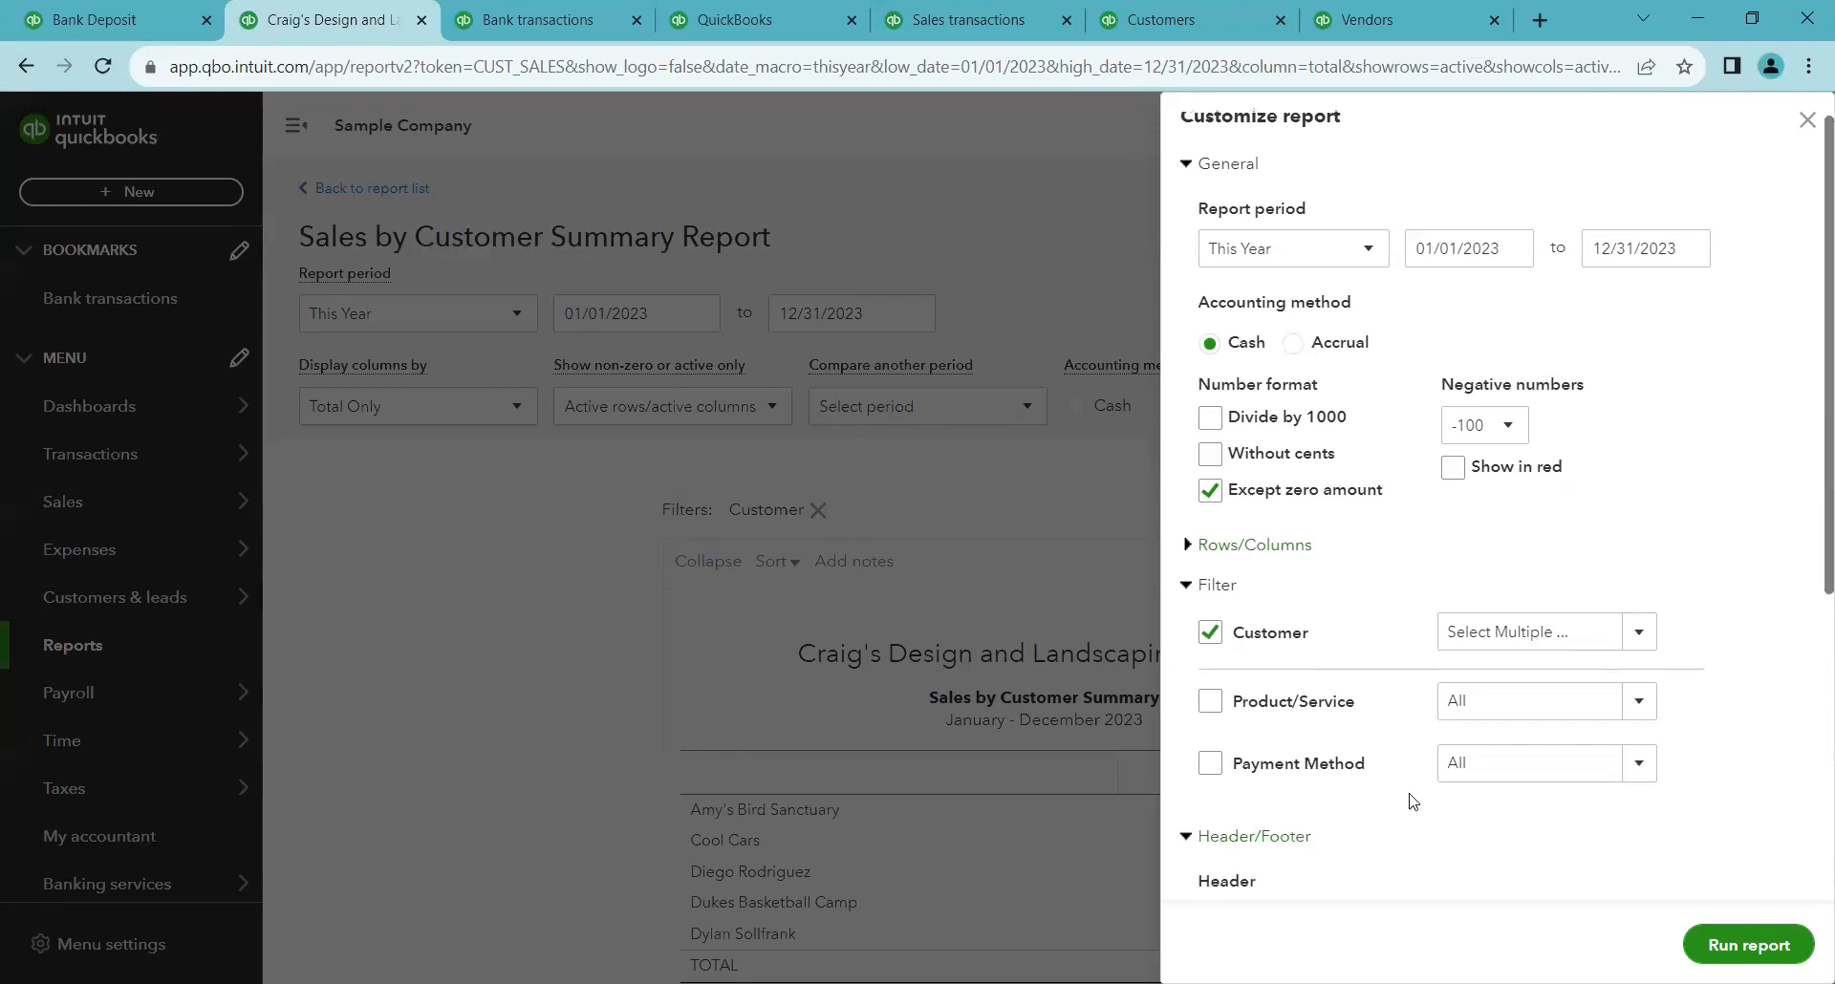
scroll(1386, 726, down, 3)
scroll(1322, 474, down, 1)
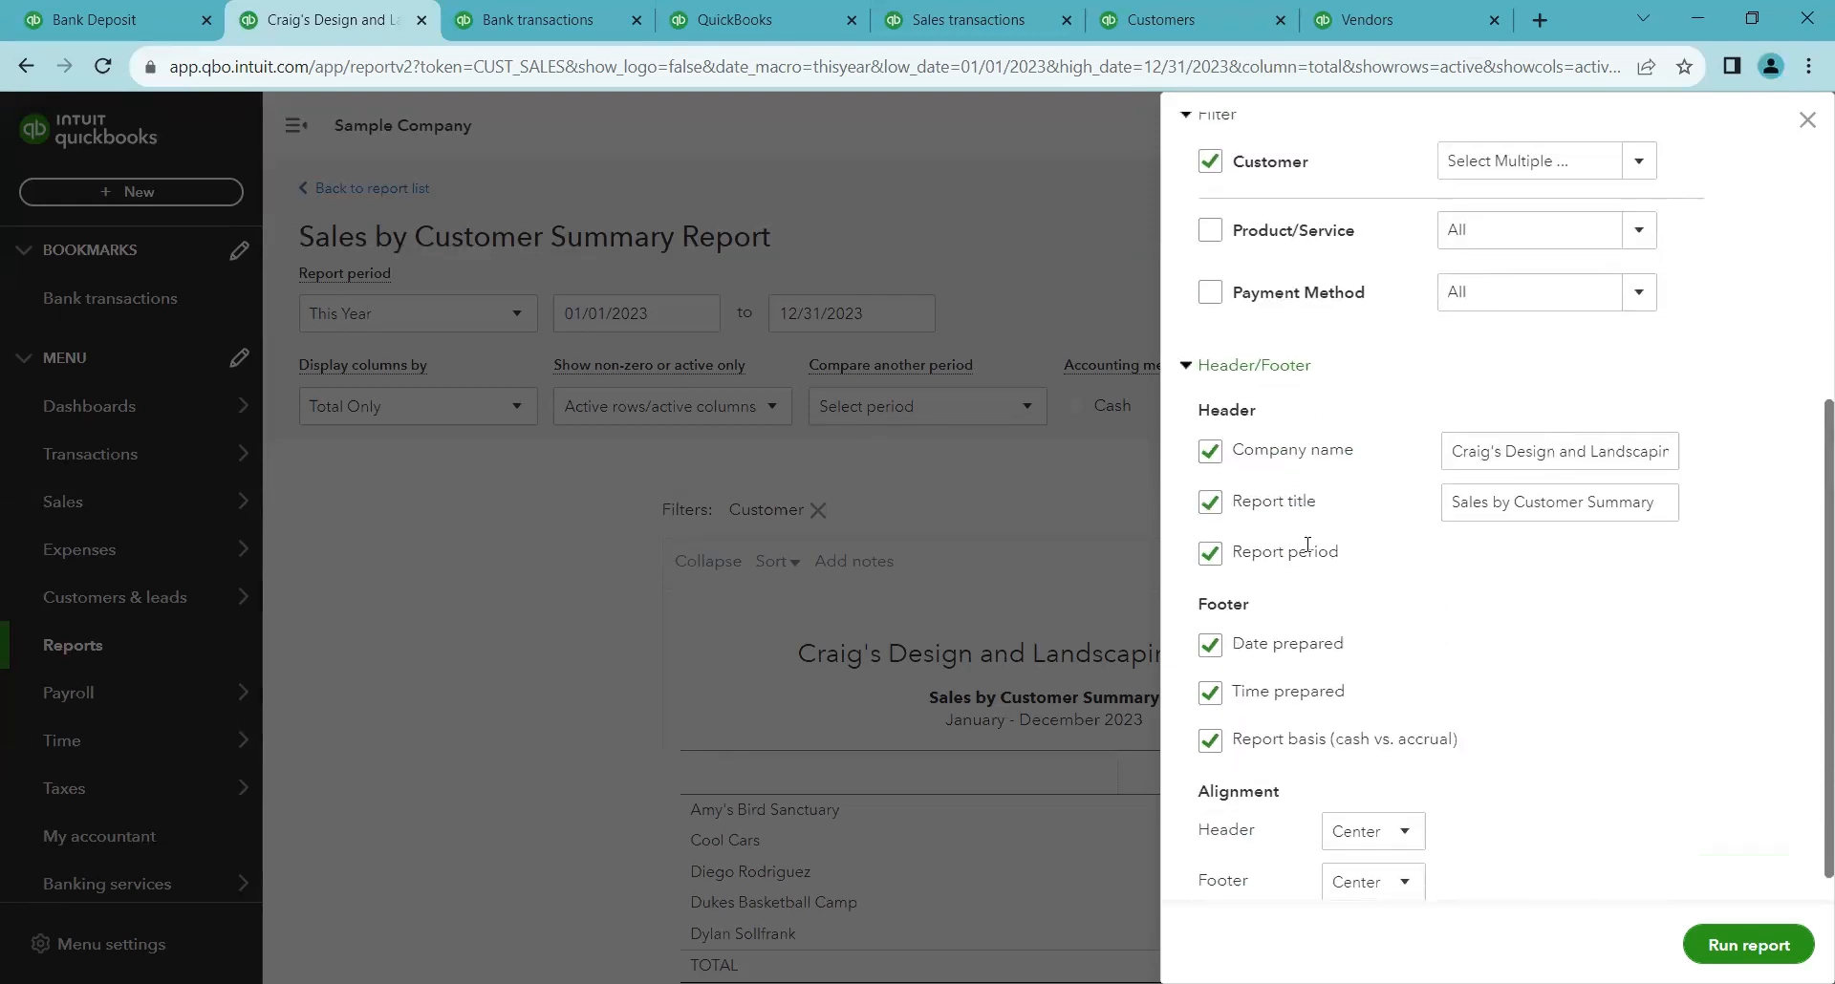
scroll(1302, 772, down, 1)
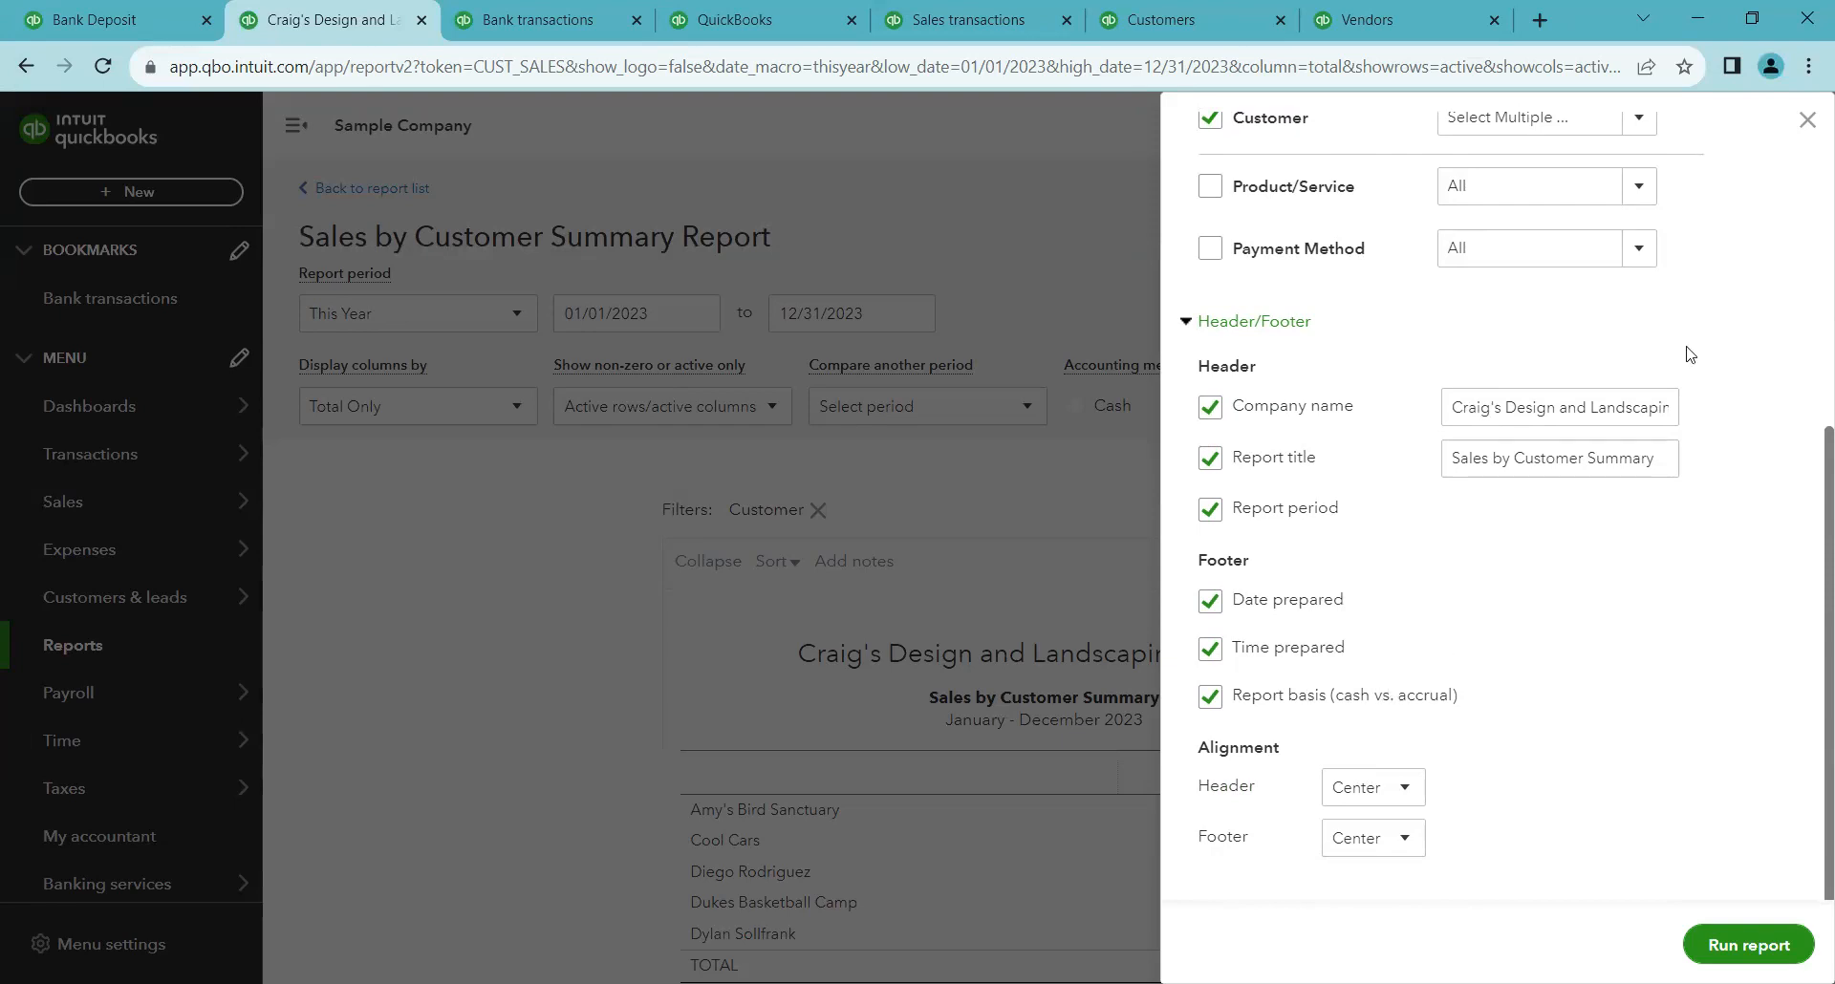
click(1807, 122)
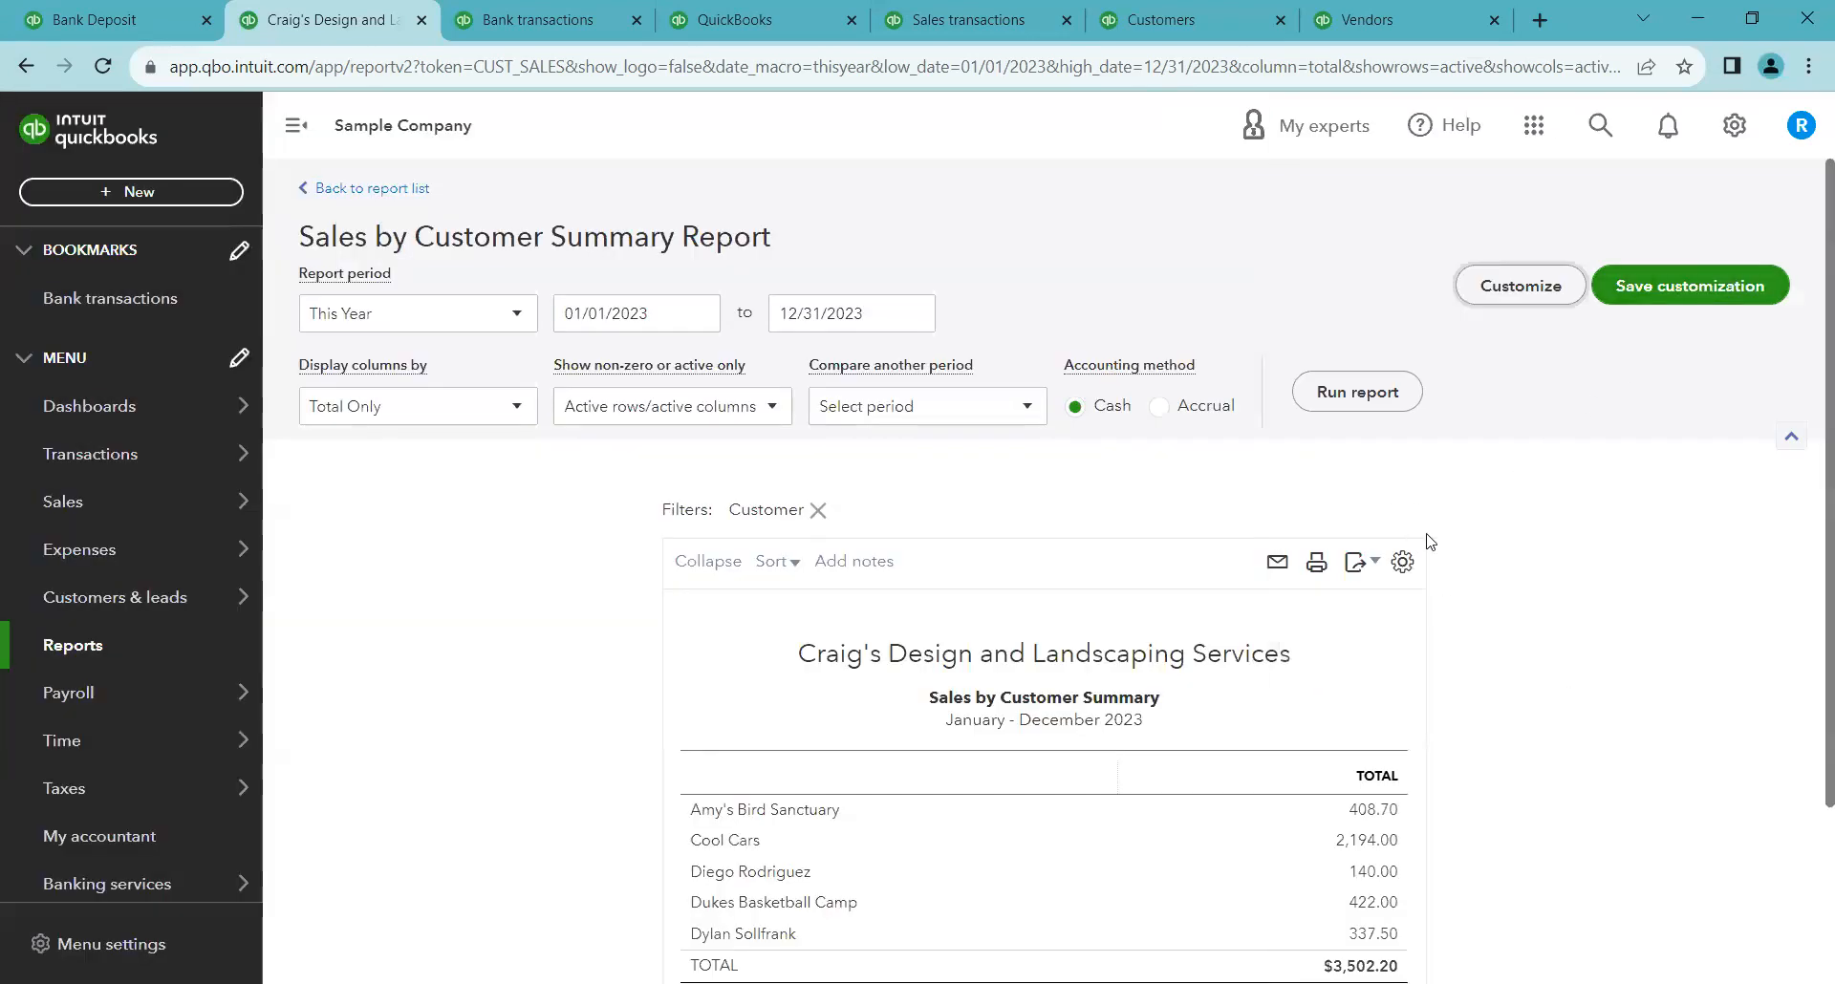
Remove the Customer filter from the report
scroll(1504, 542, down, 1)
scroll(1503, 542, down, 1)
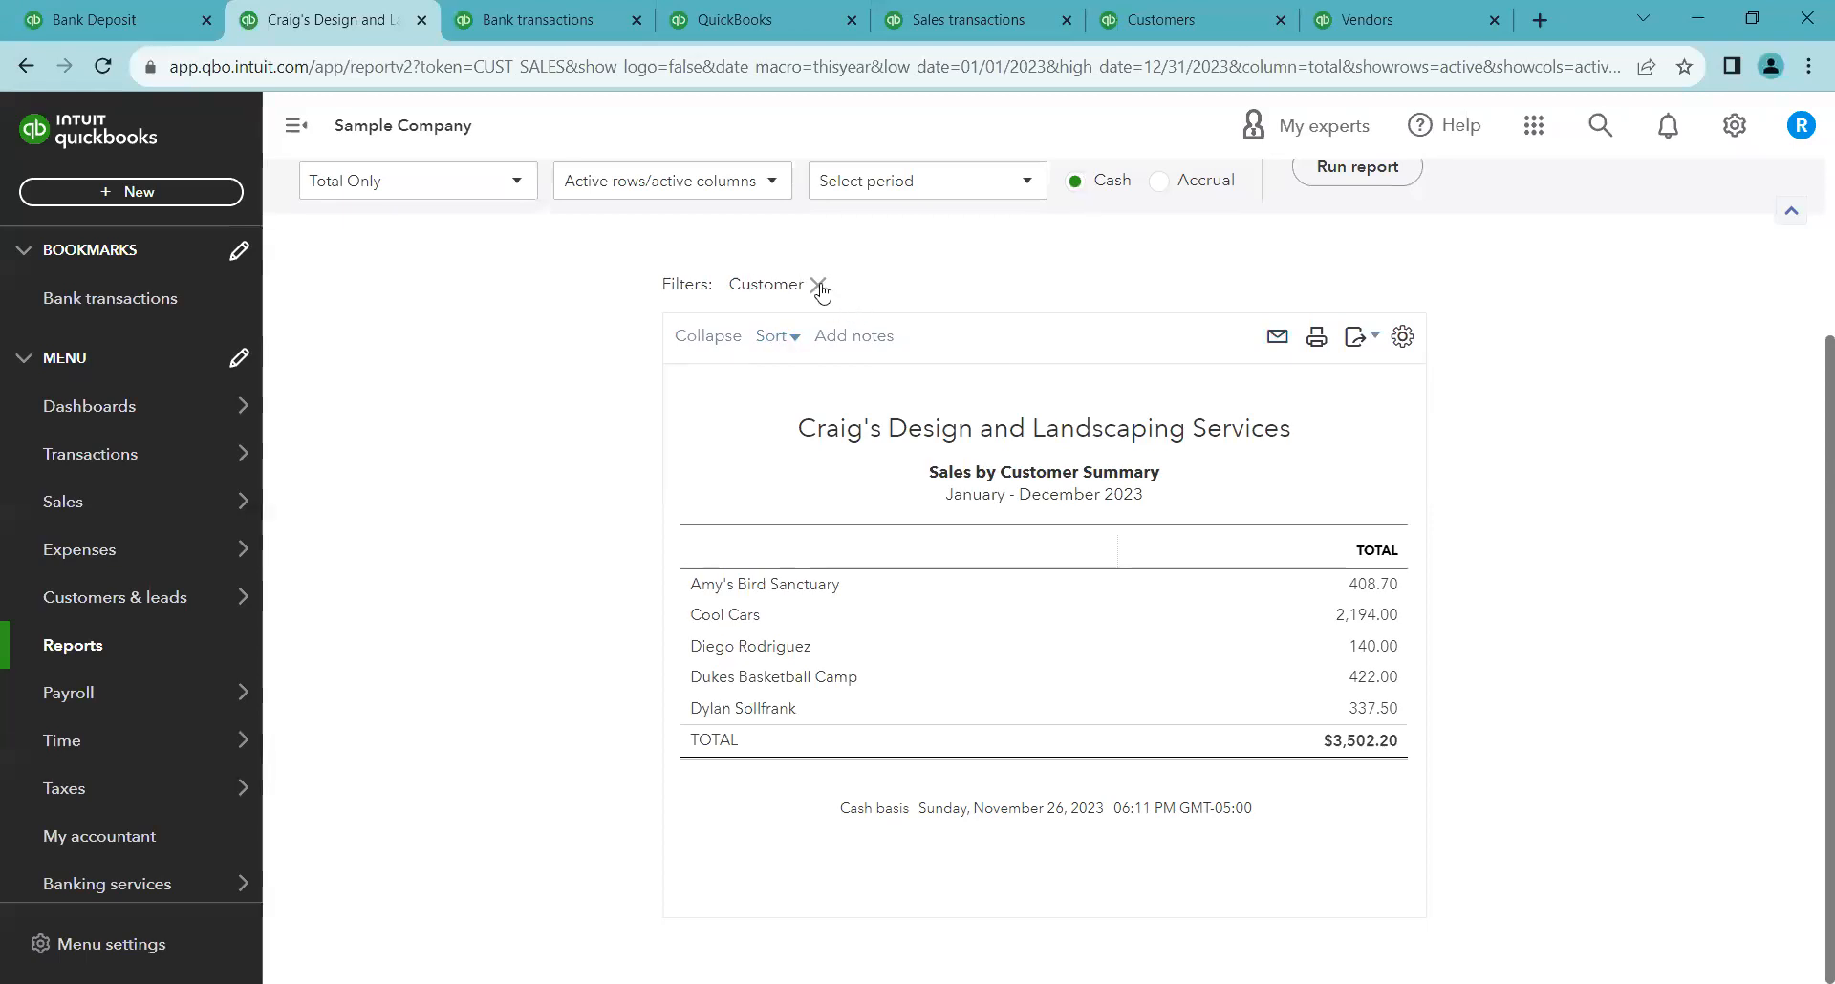
scroll(1176, 285, up, 3)
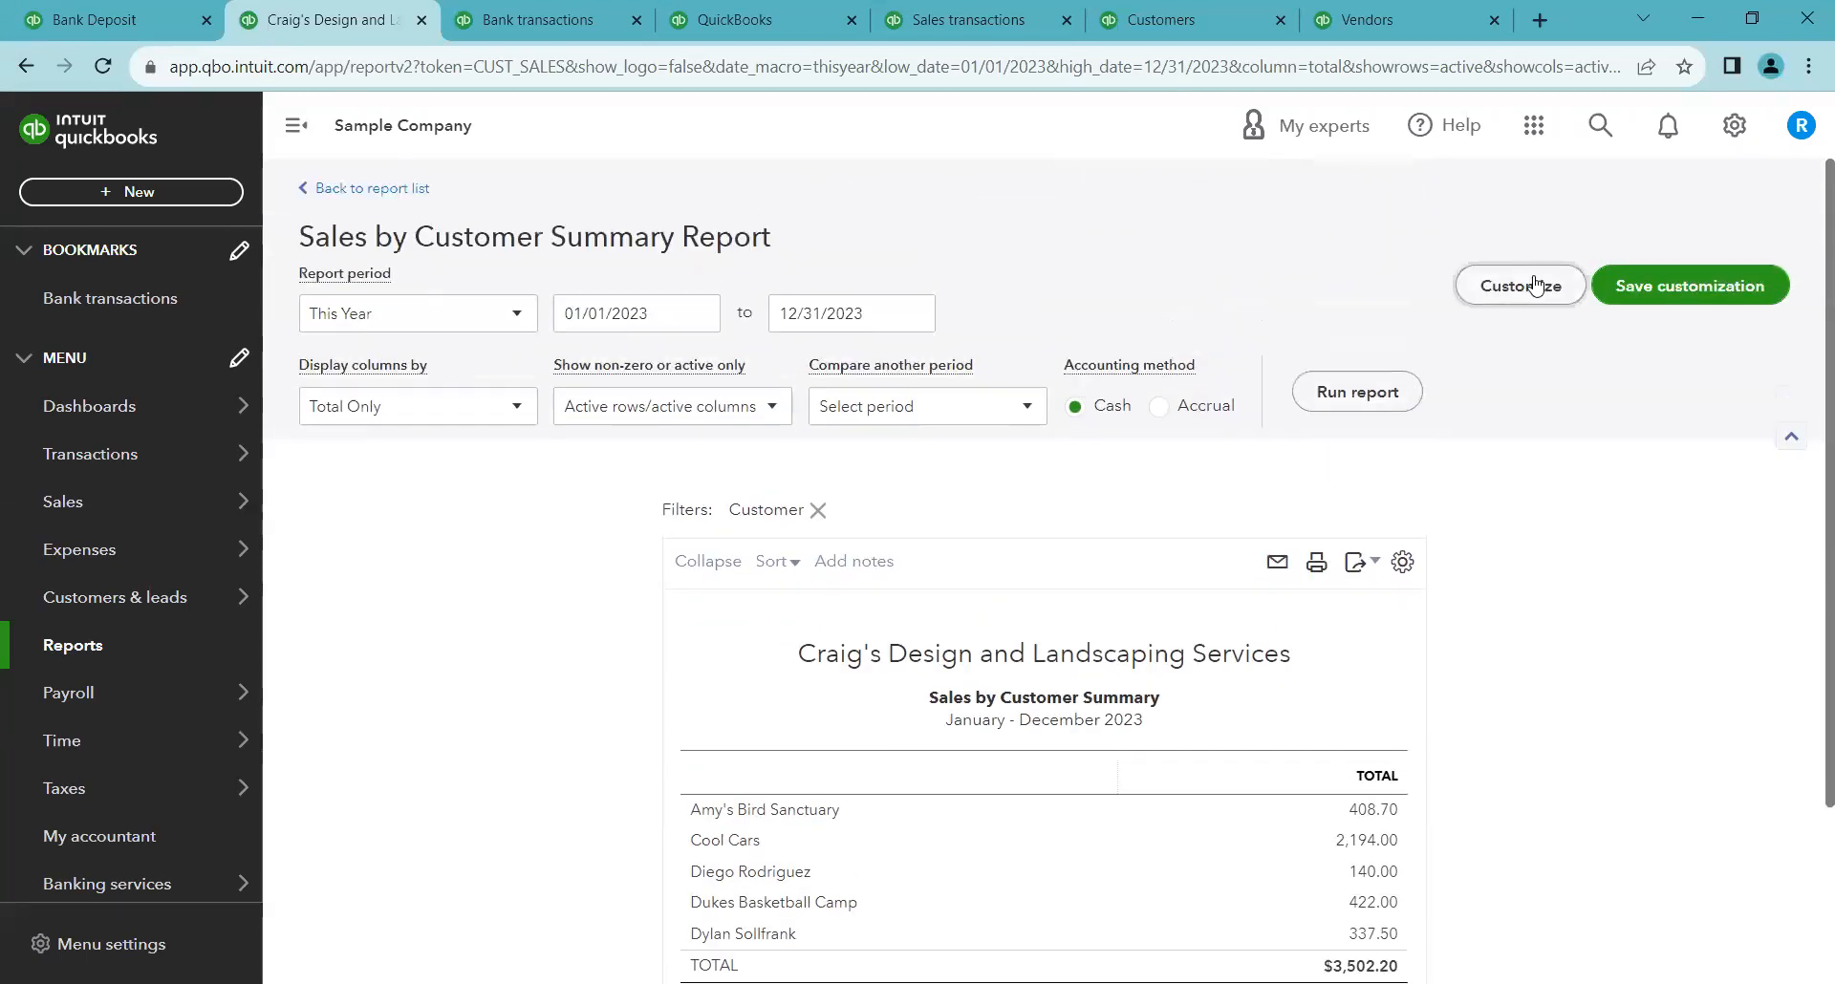
scroll(951, 532, down, 2)
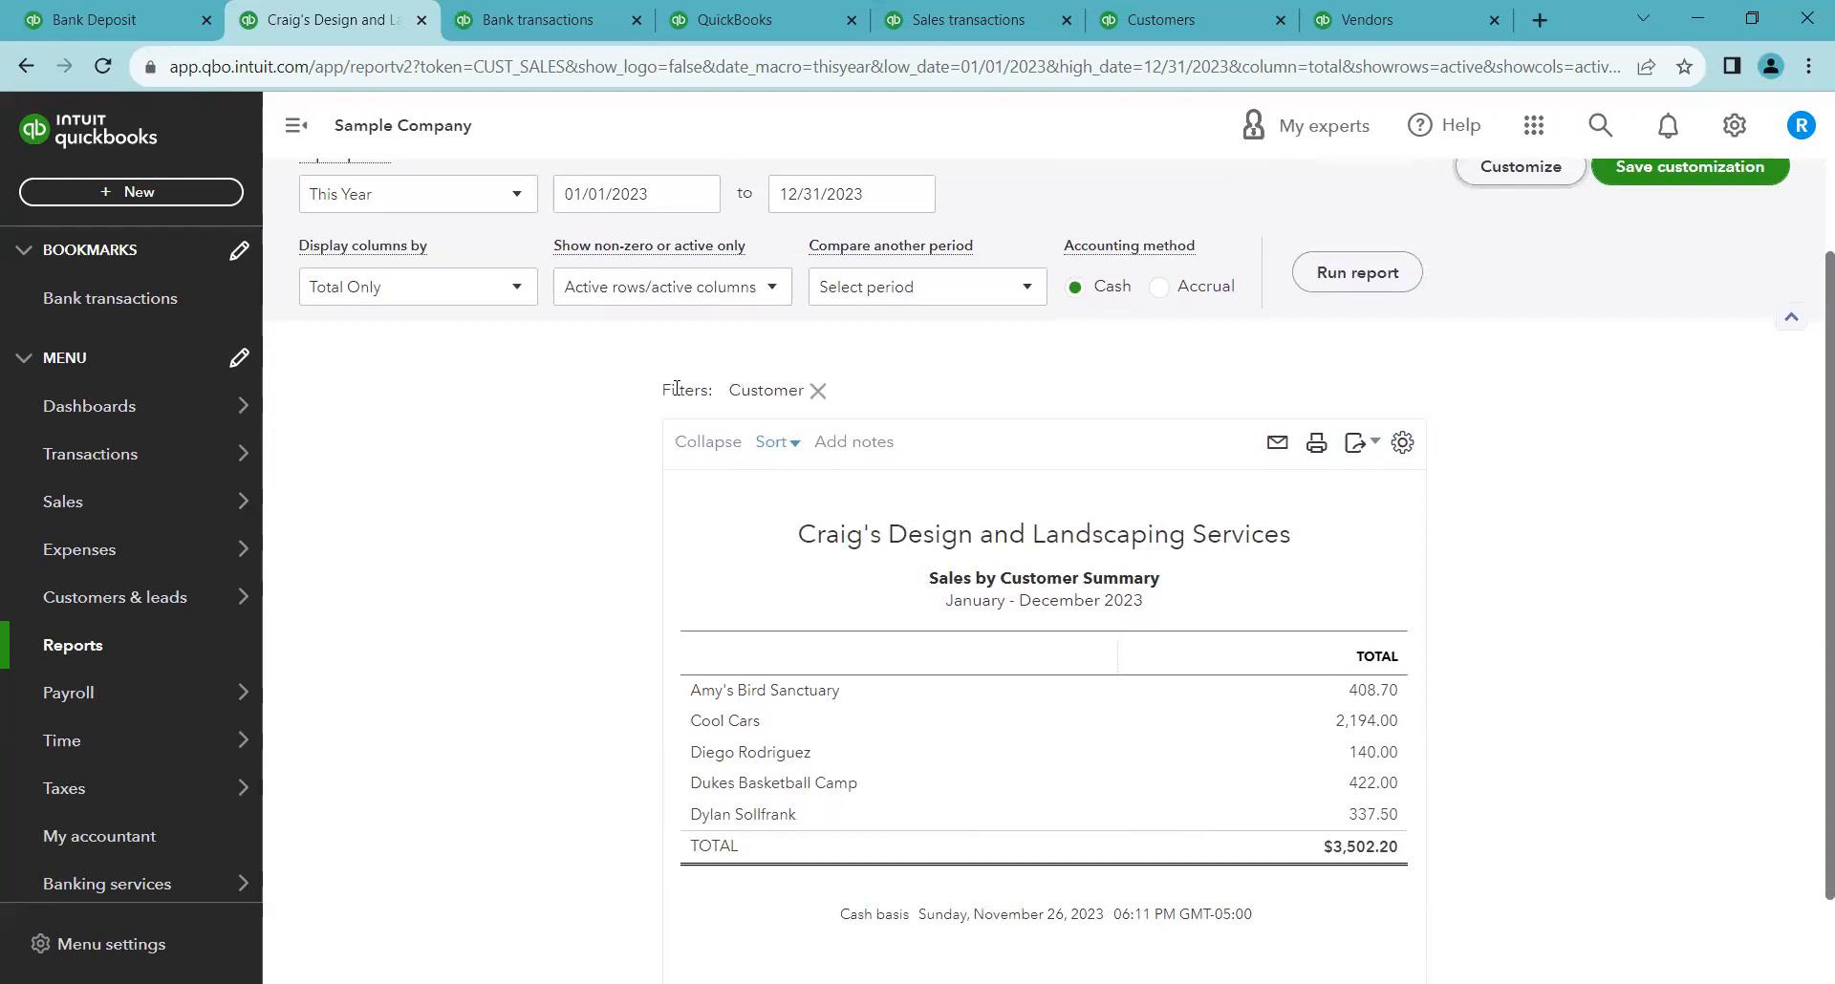
click(818, 391)
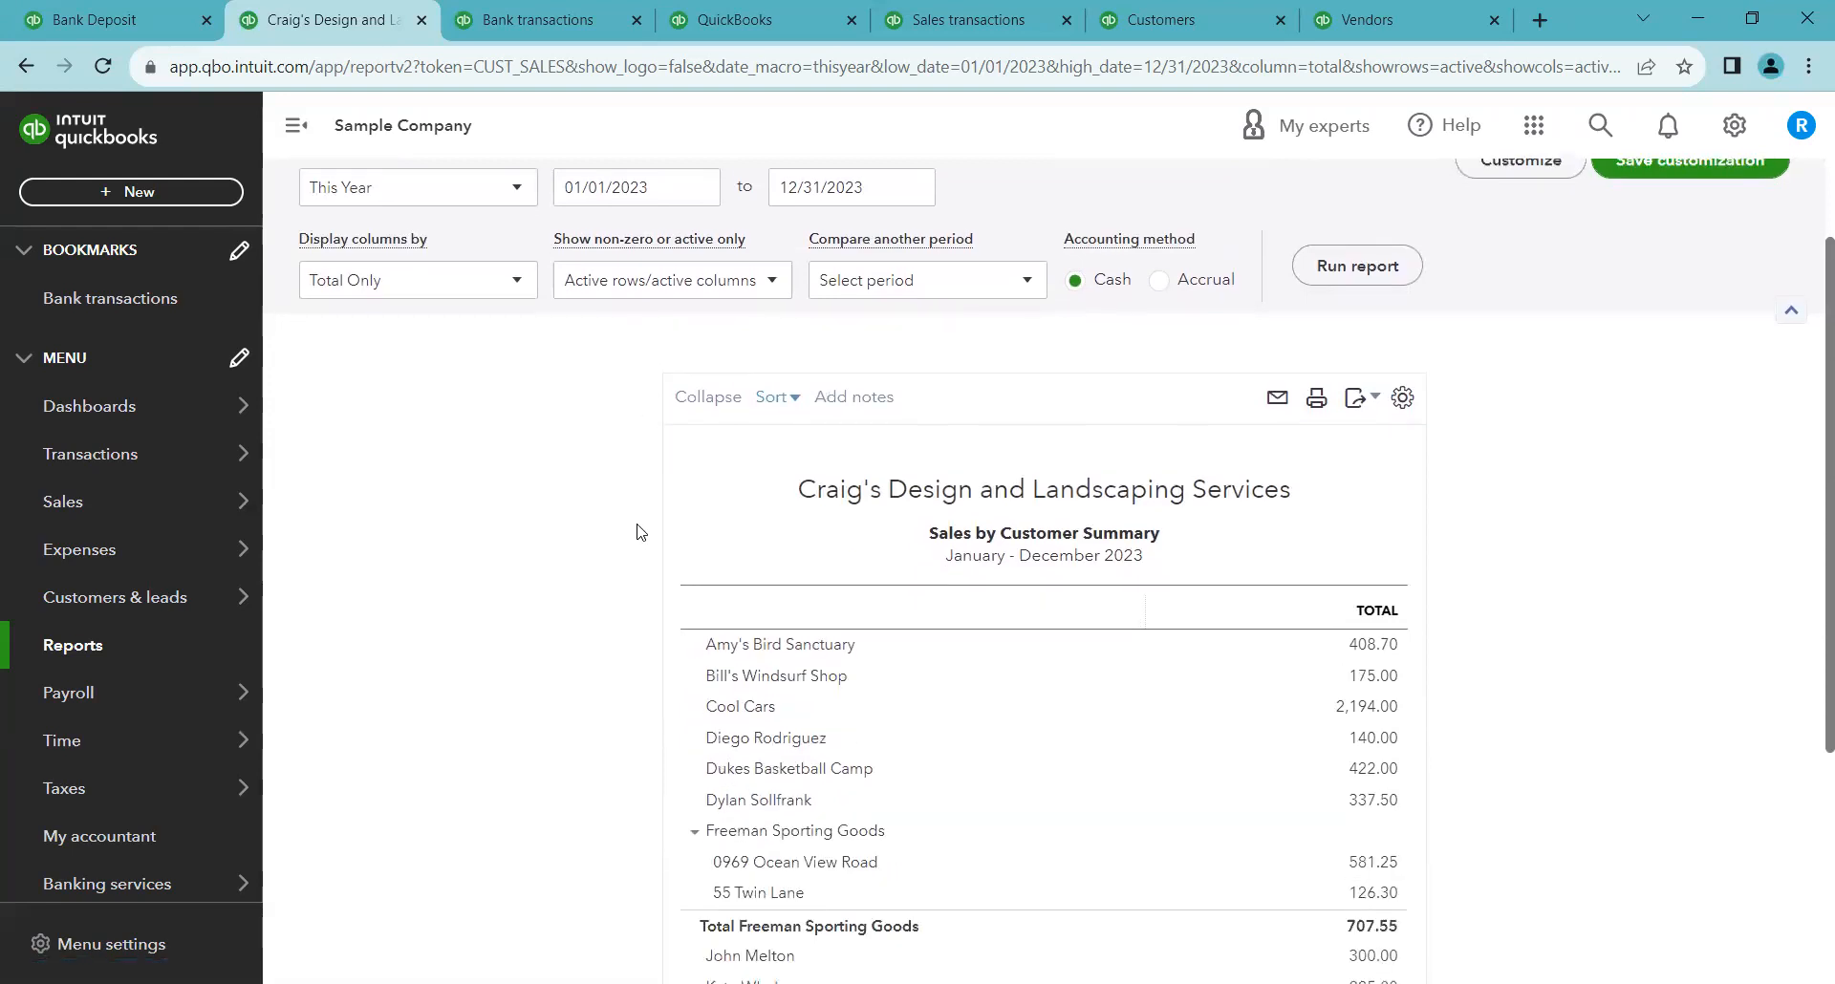
Sort the report by total in ascending order
scroll(636, 533, down, 2)
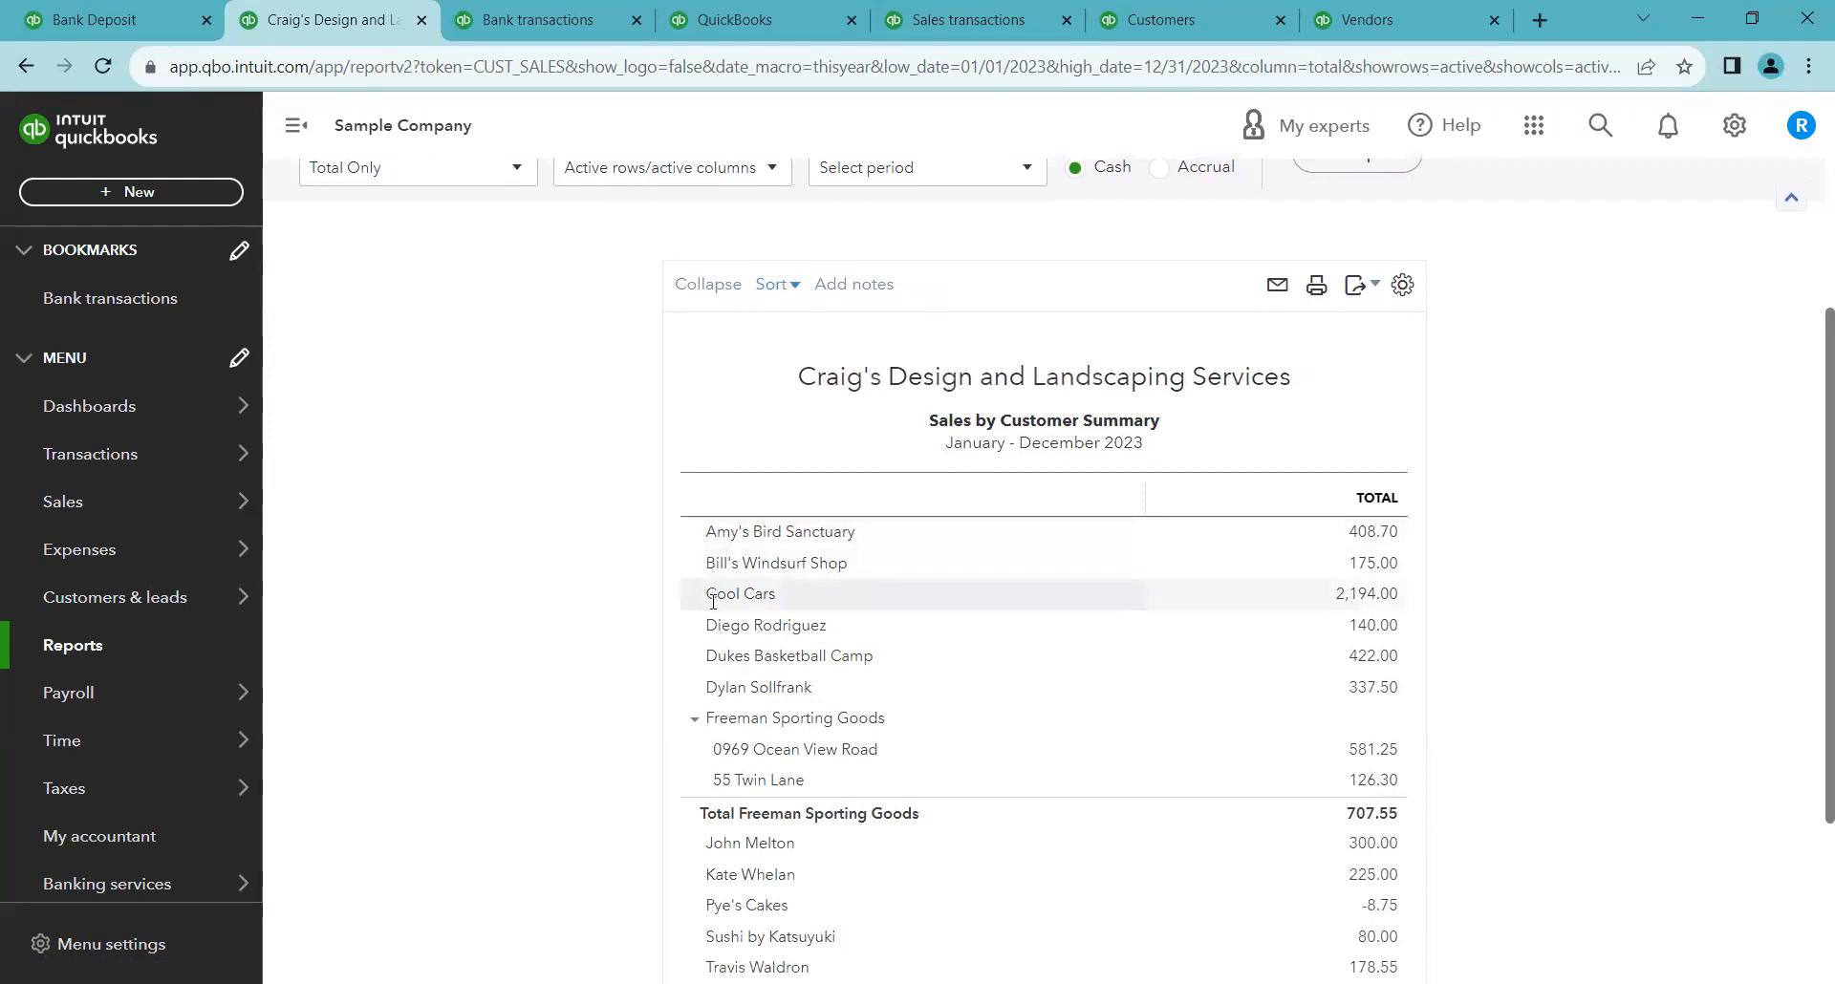
click(776, 284)
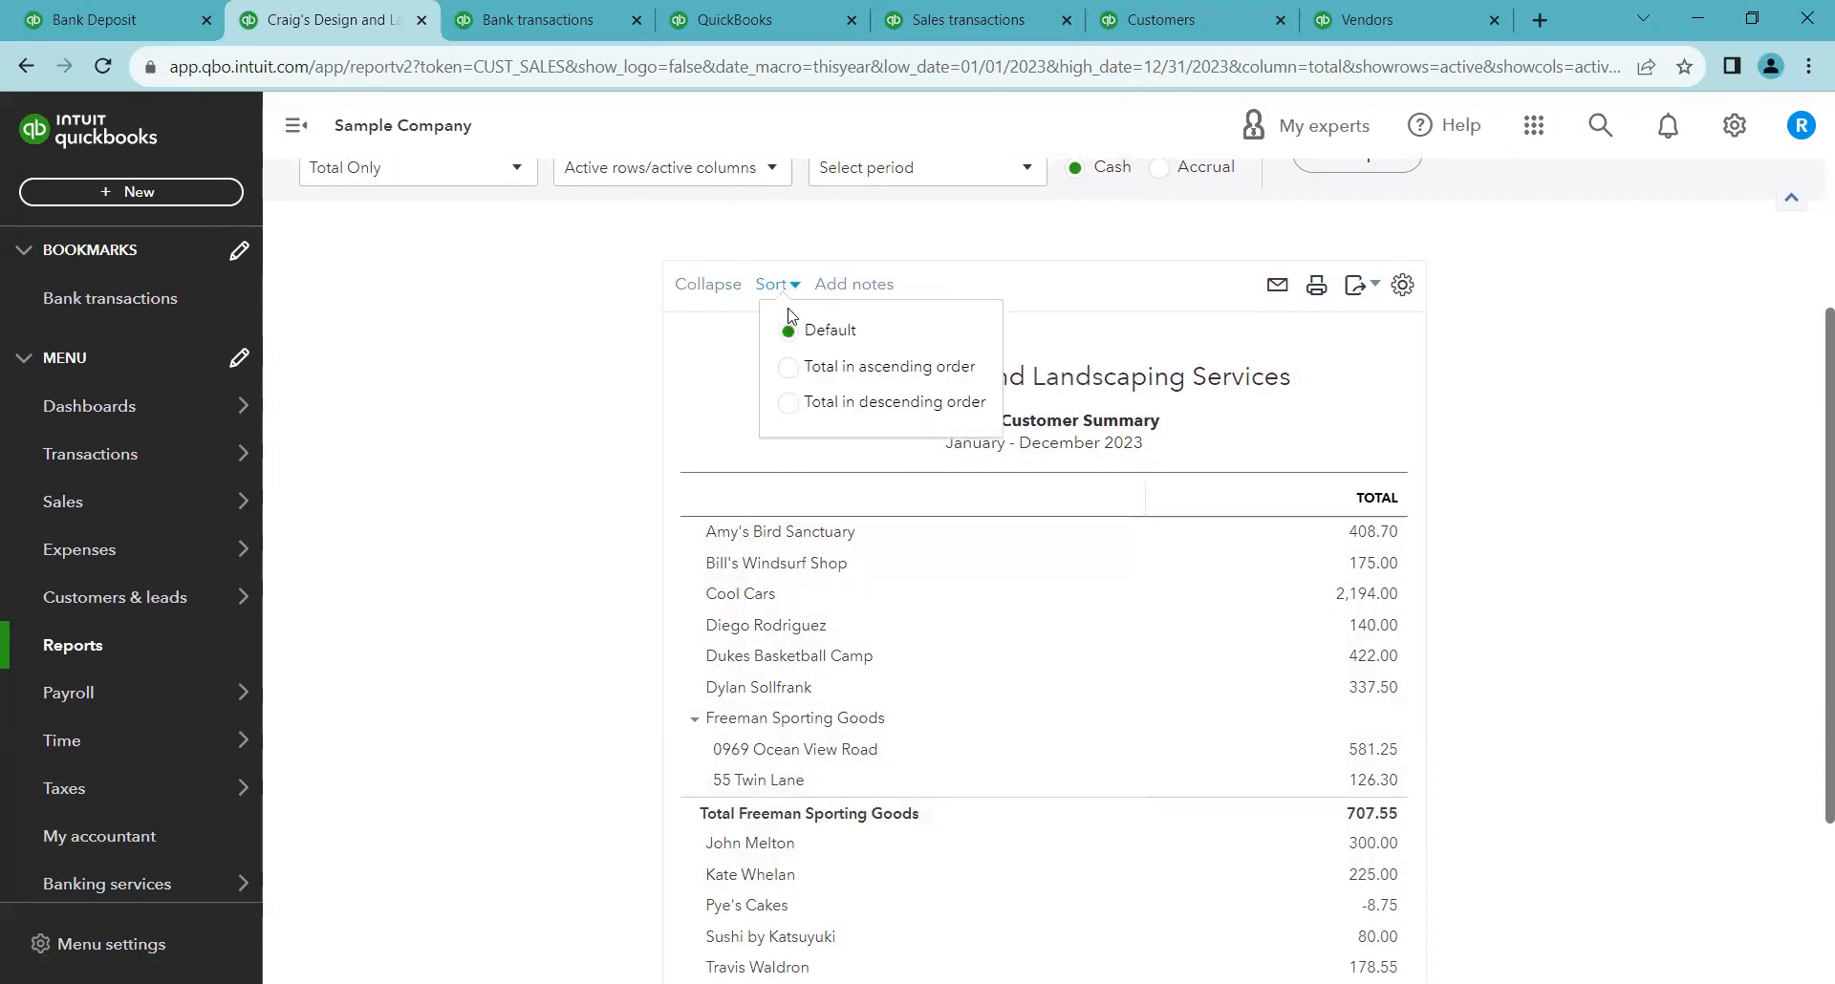
click(790, 369)
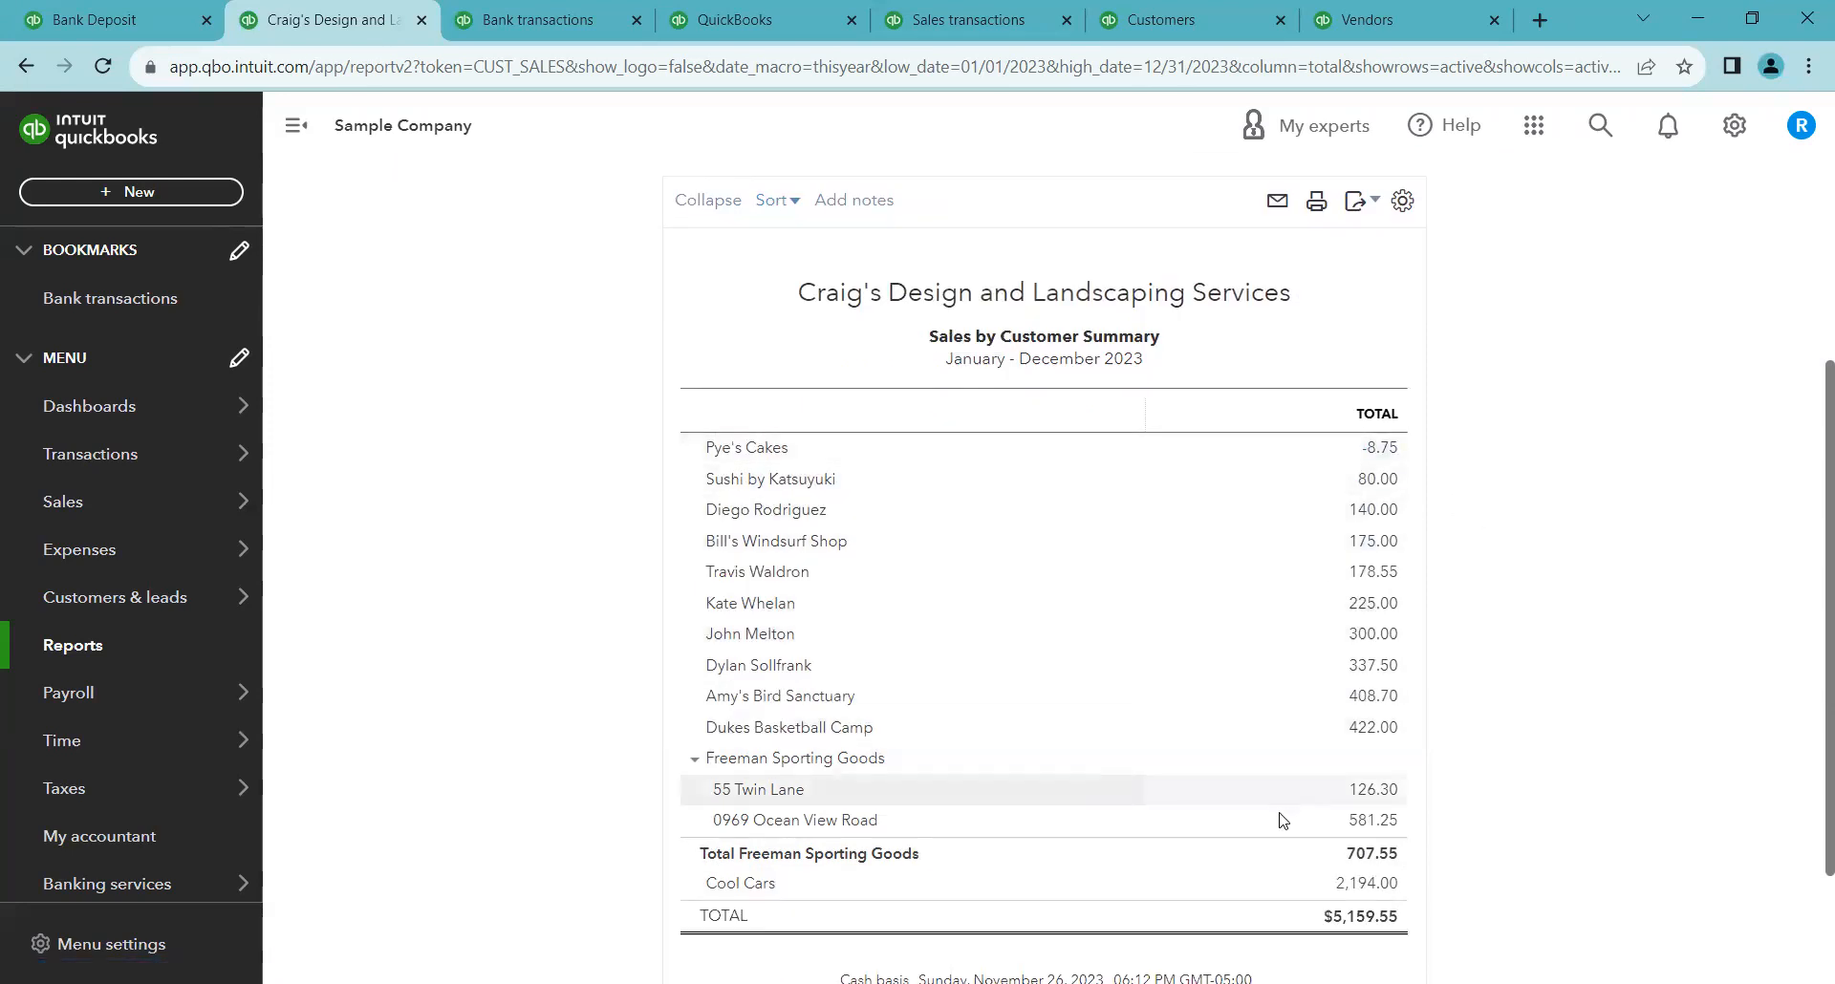
scroll(955, 535, up, 1)
click(777, 319)
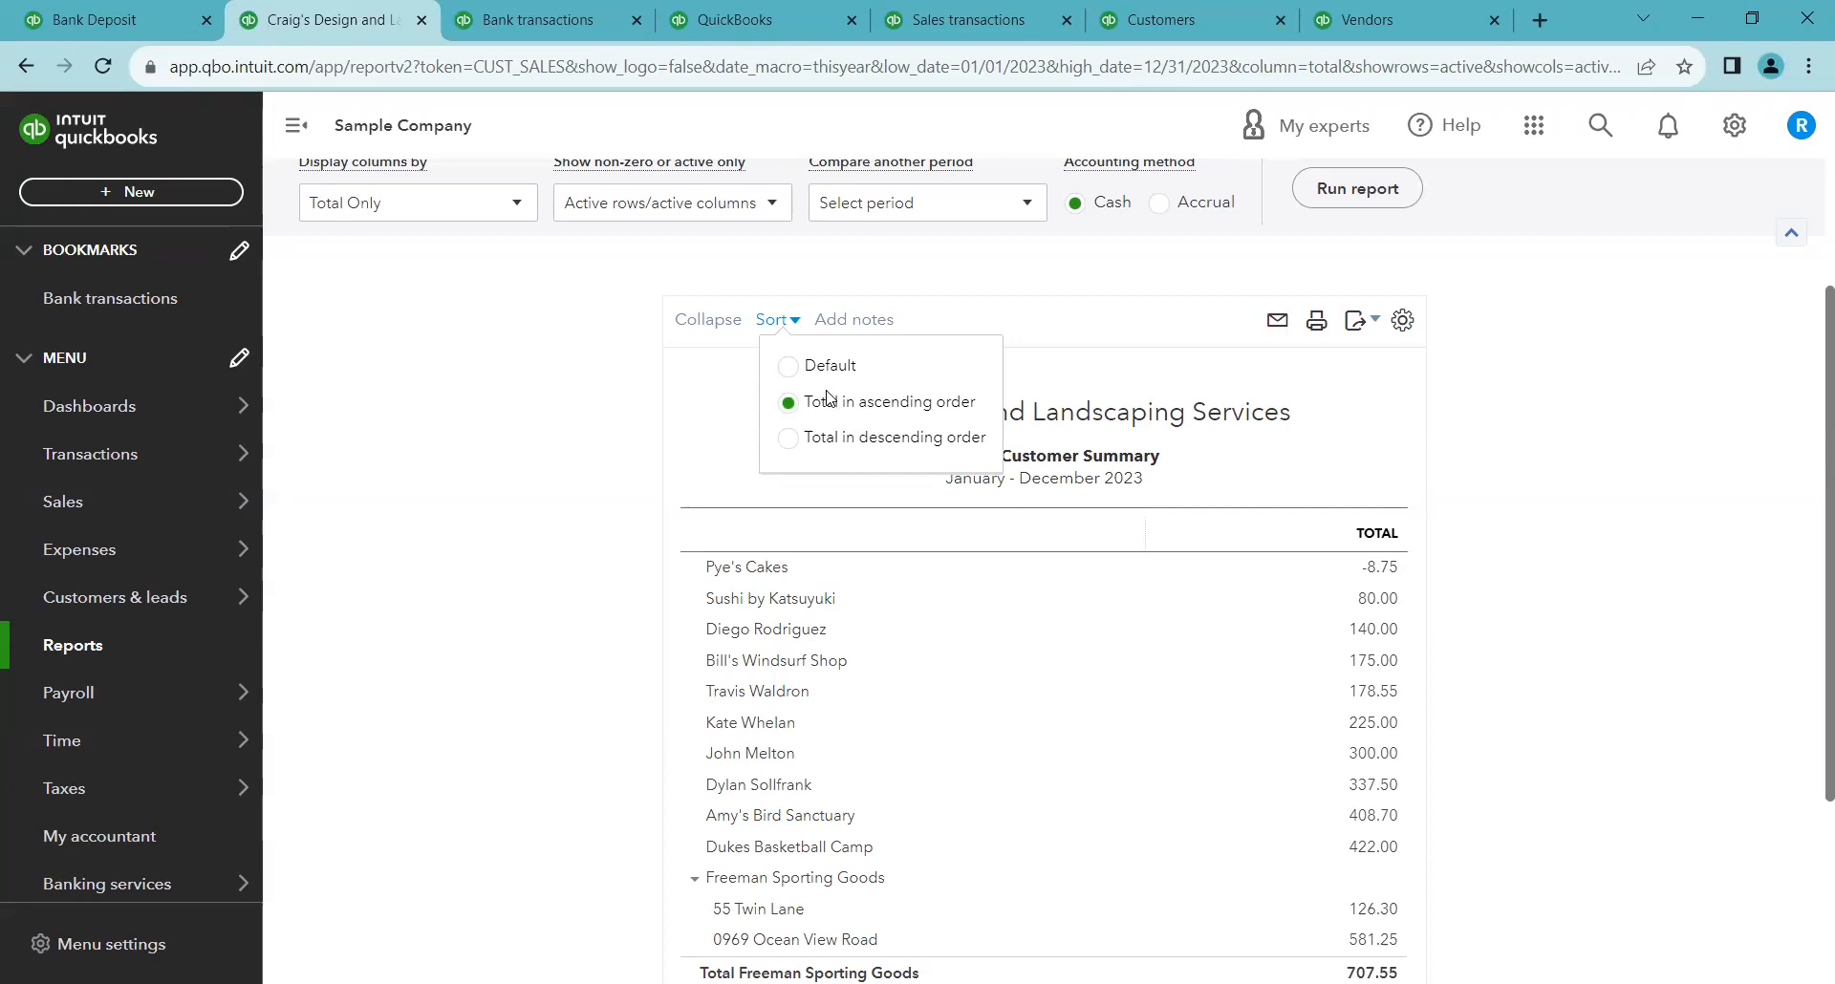
click(639, 401)
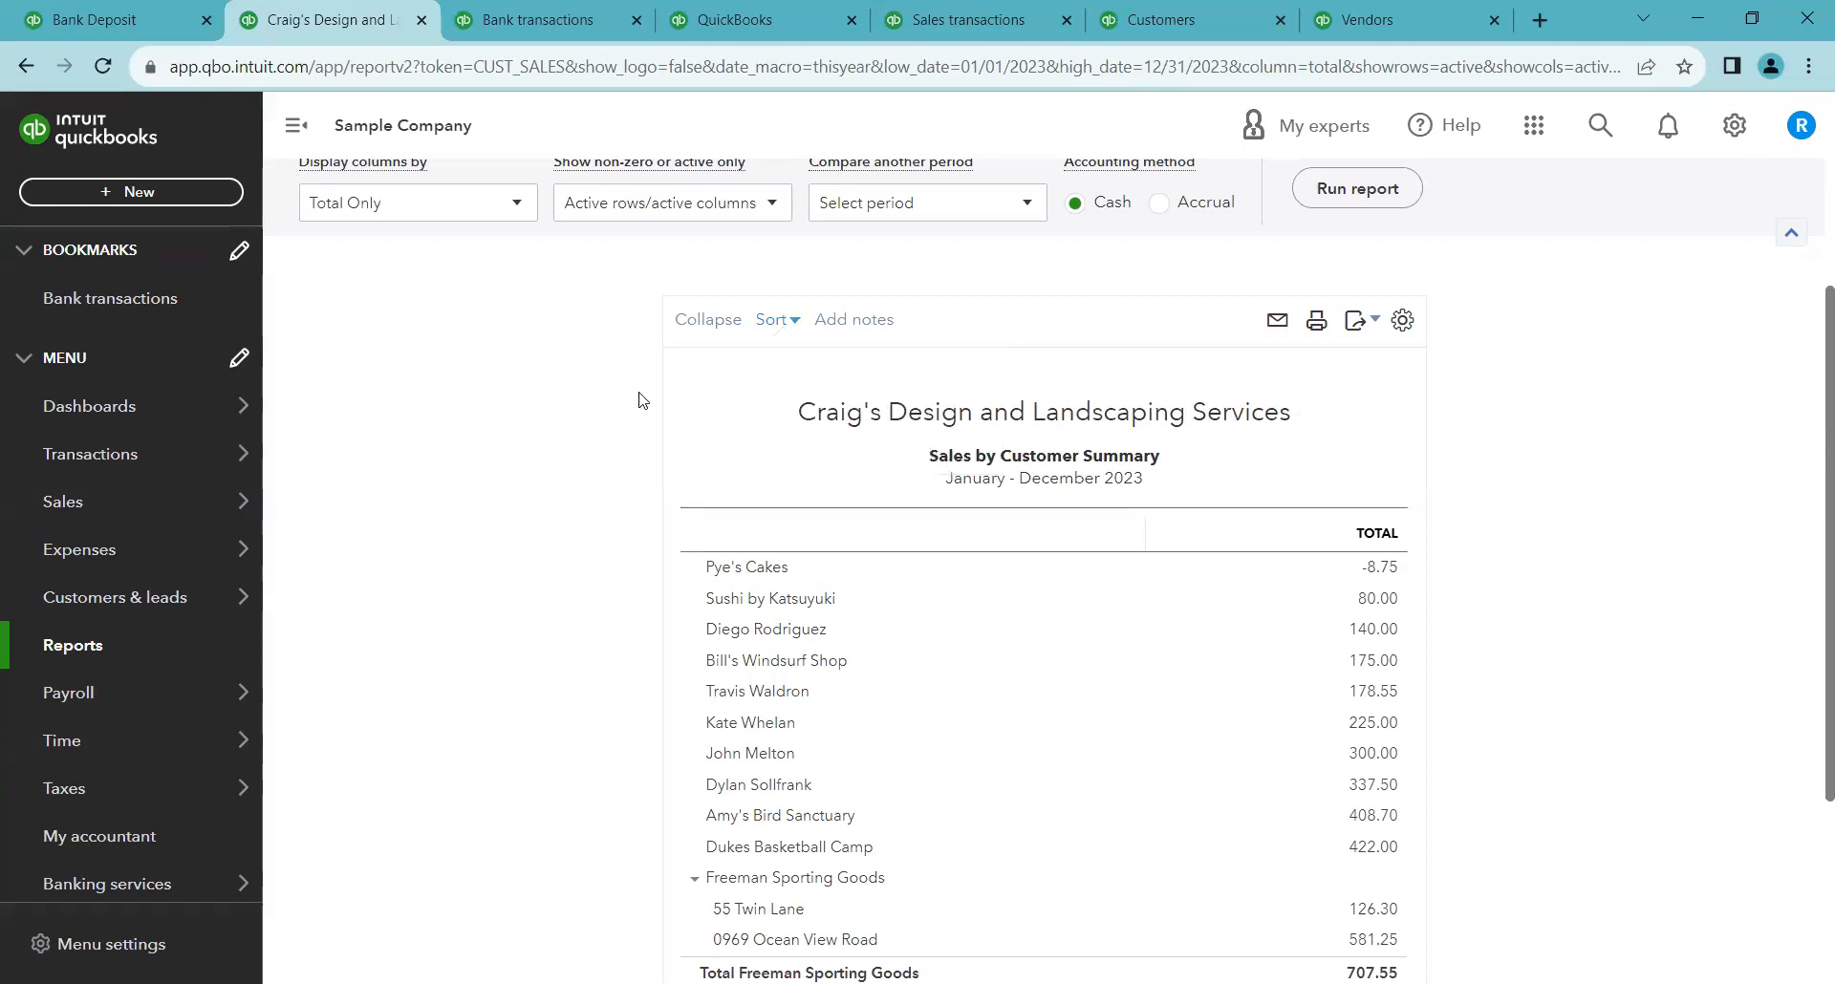
Add a note reading "Type" below the report
click(840, 325)
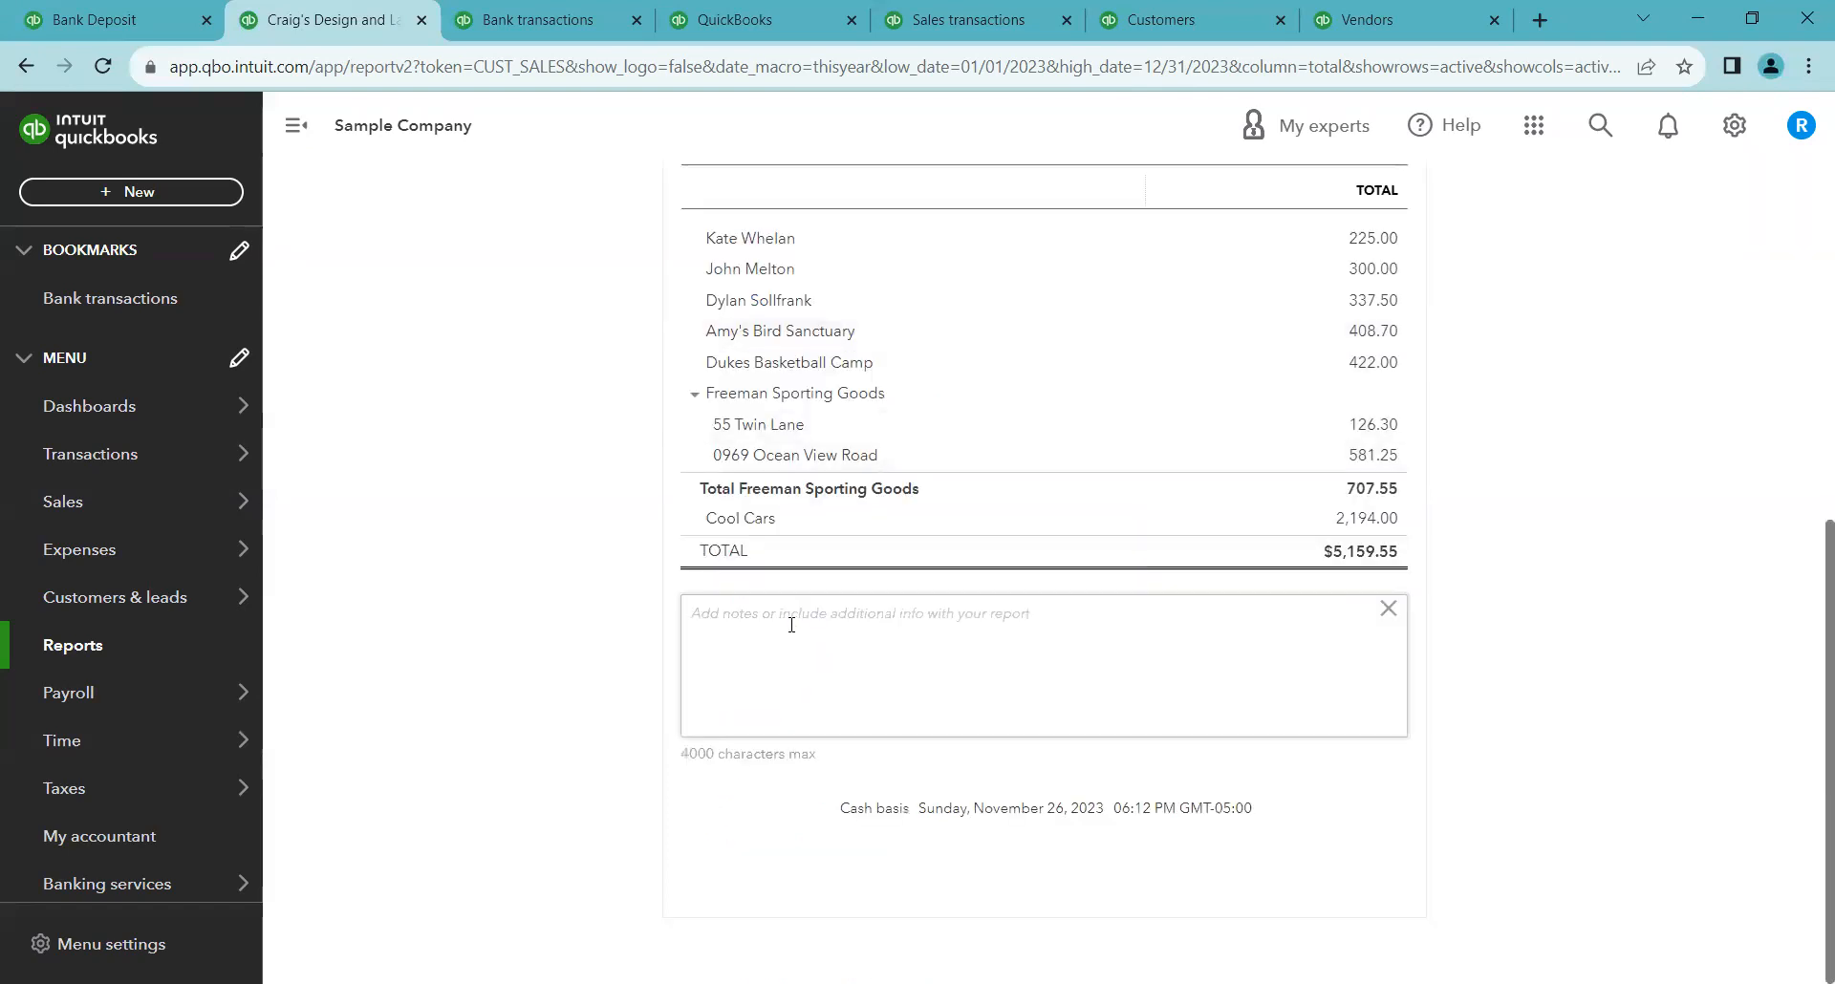
scroll(792, 609, up, 4)
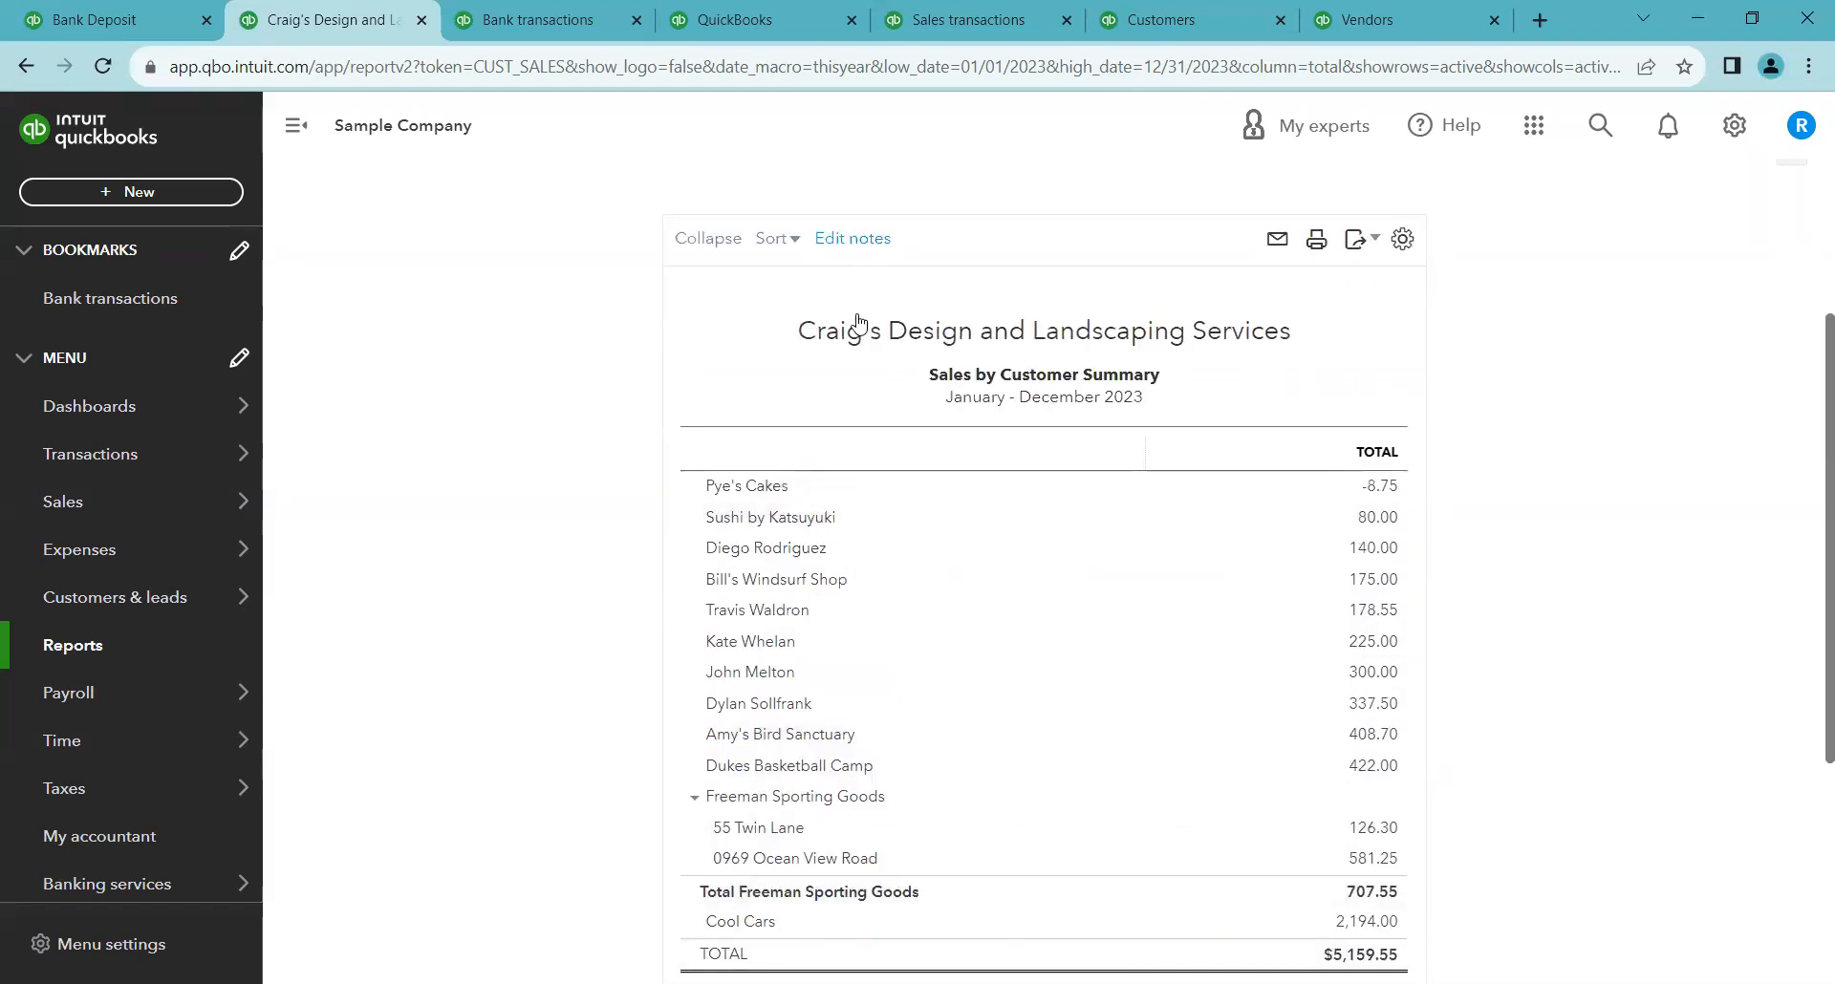
scroll(846, 689, down, 3)
click(836, 731)
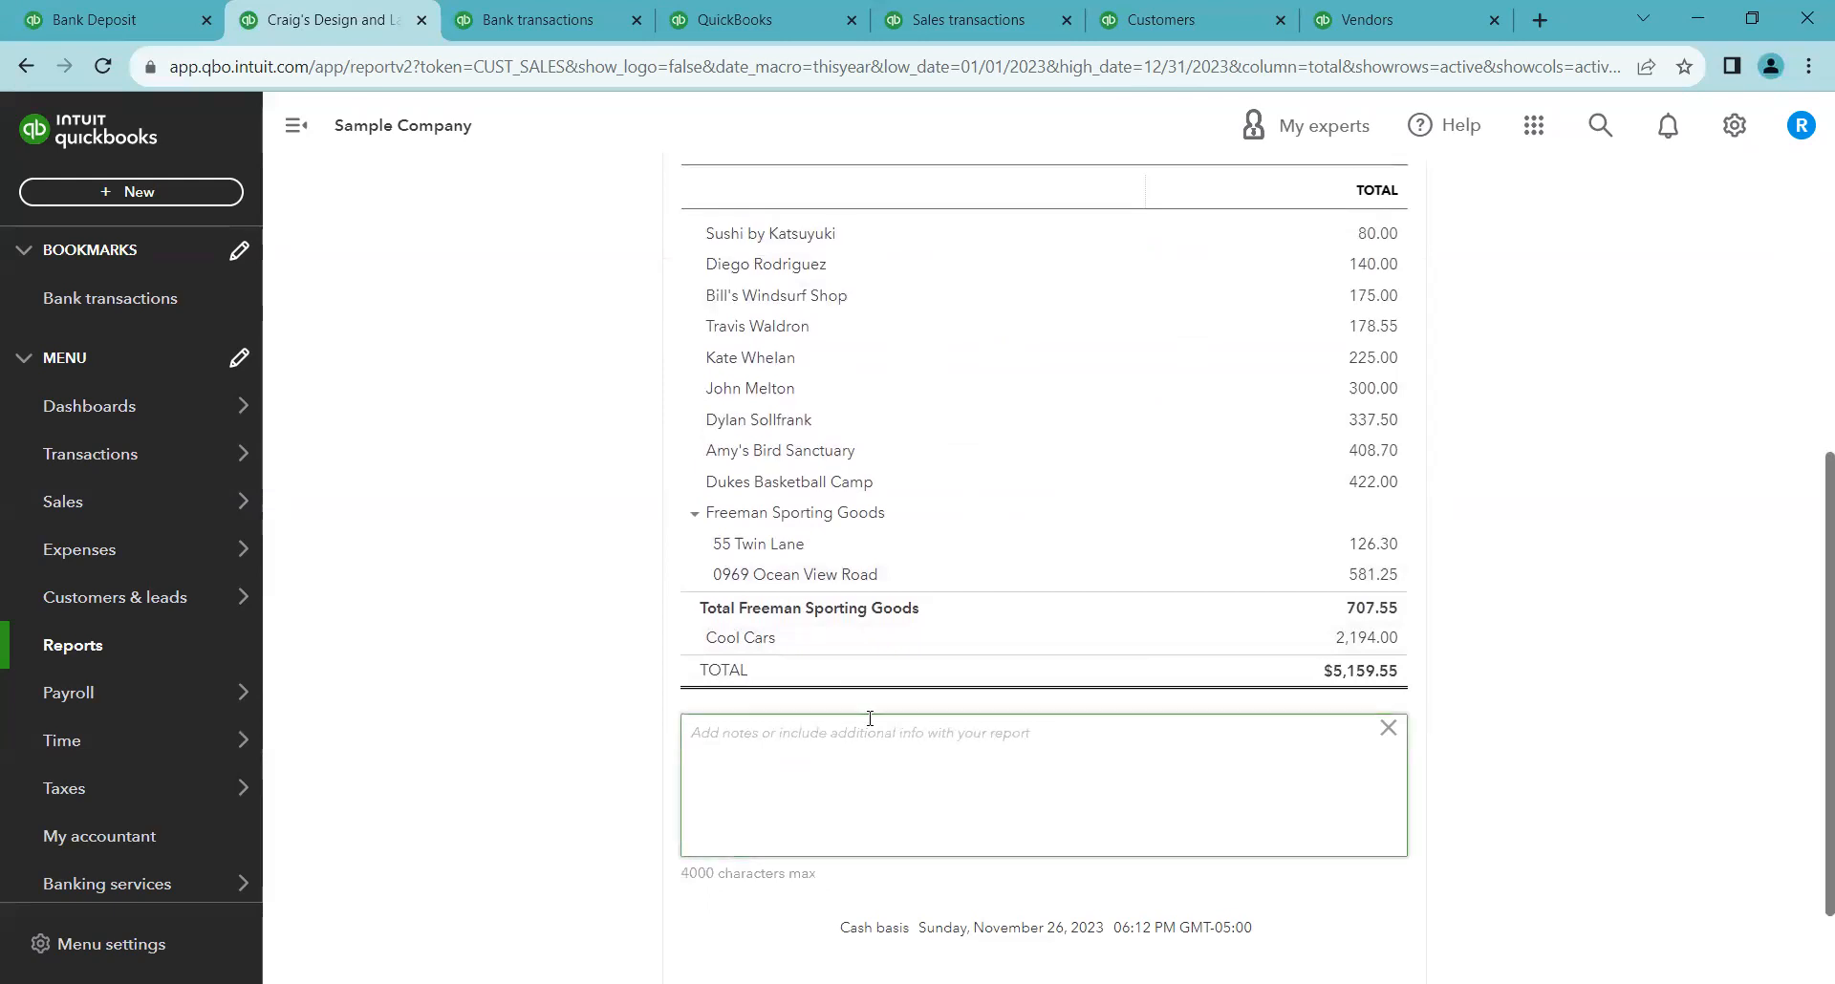
text(Type)
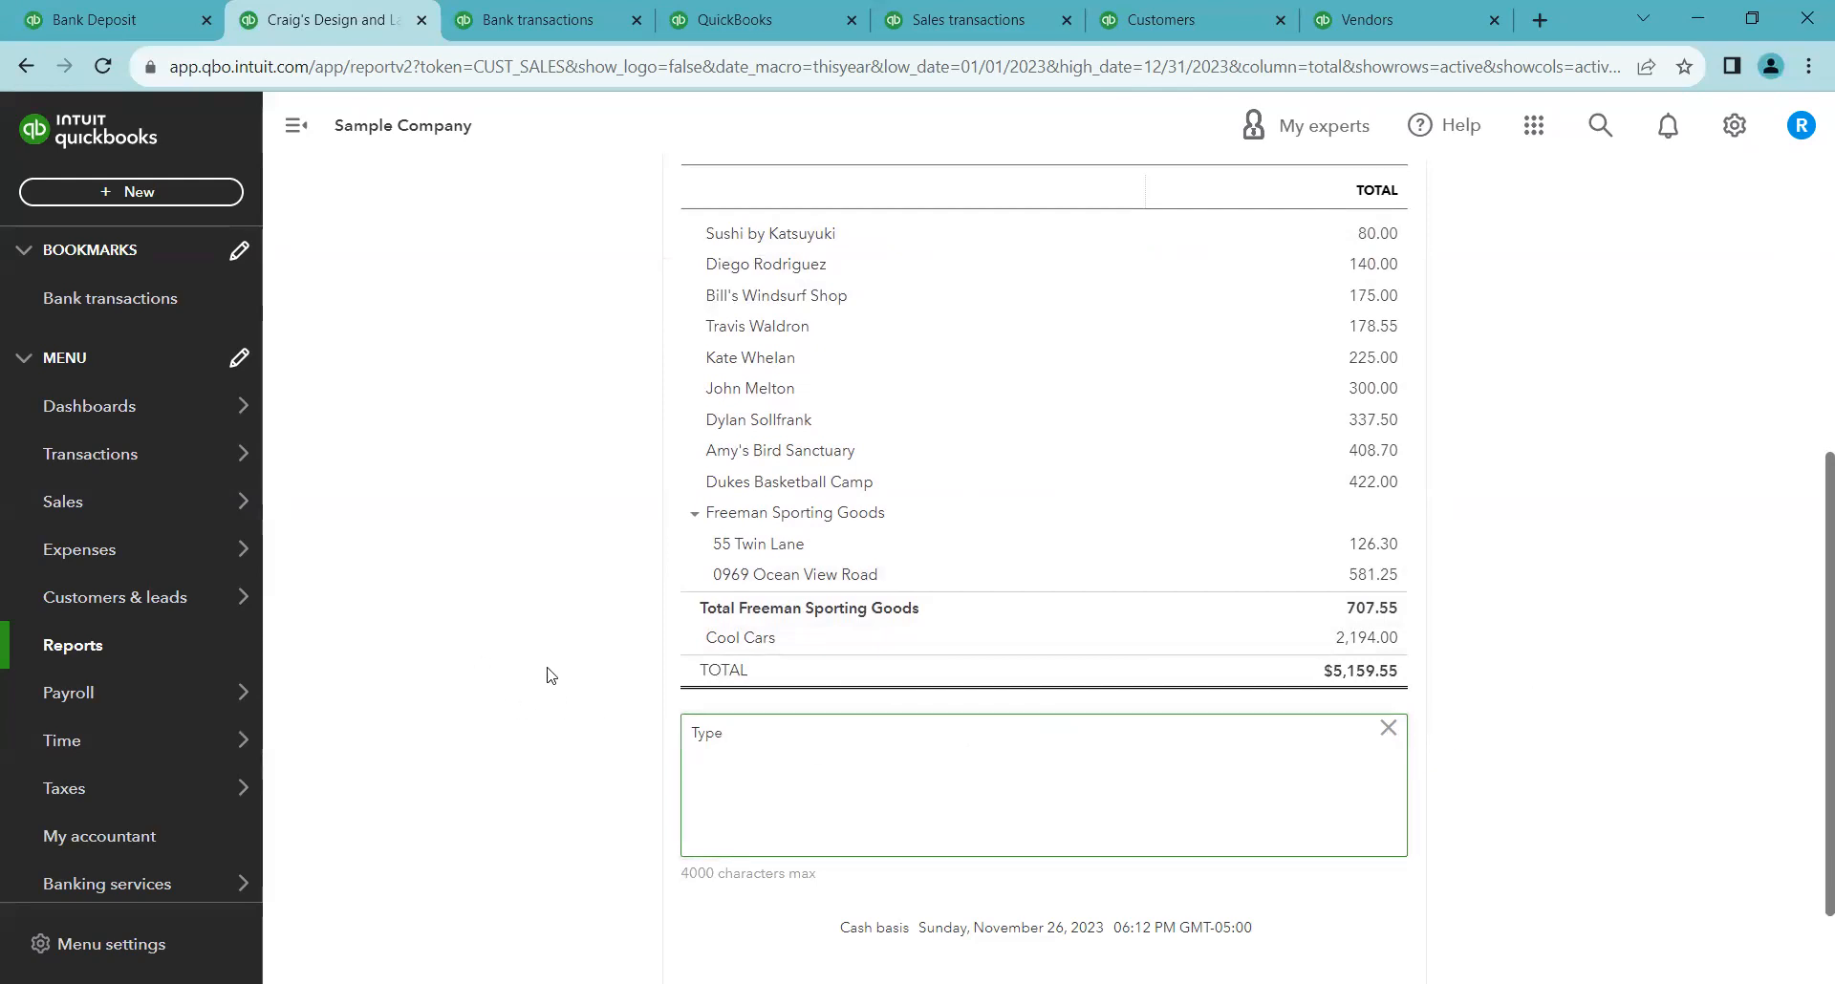
click(473, 676)
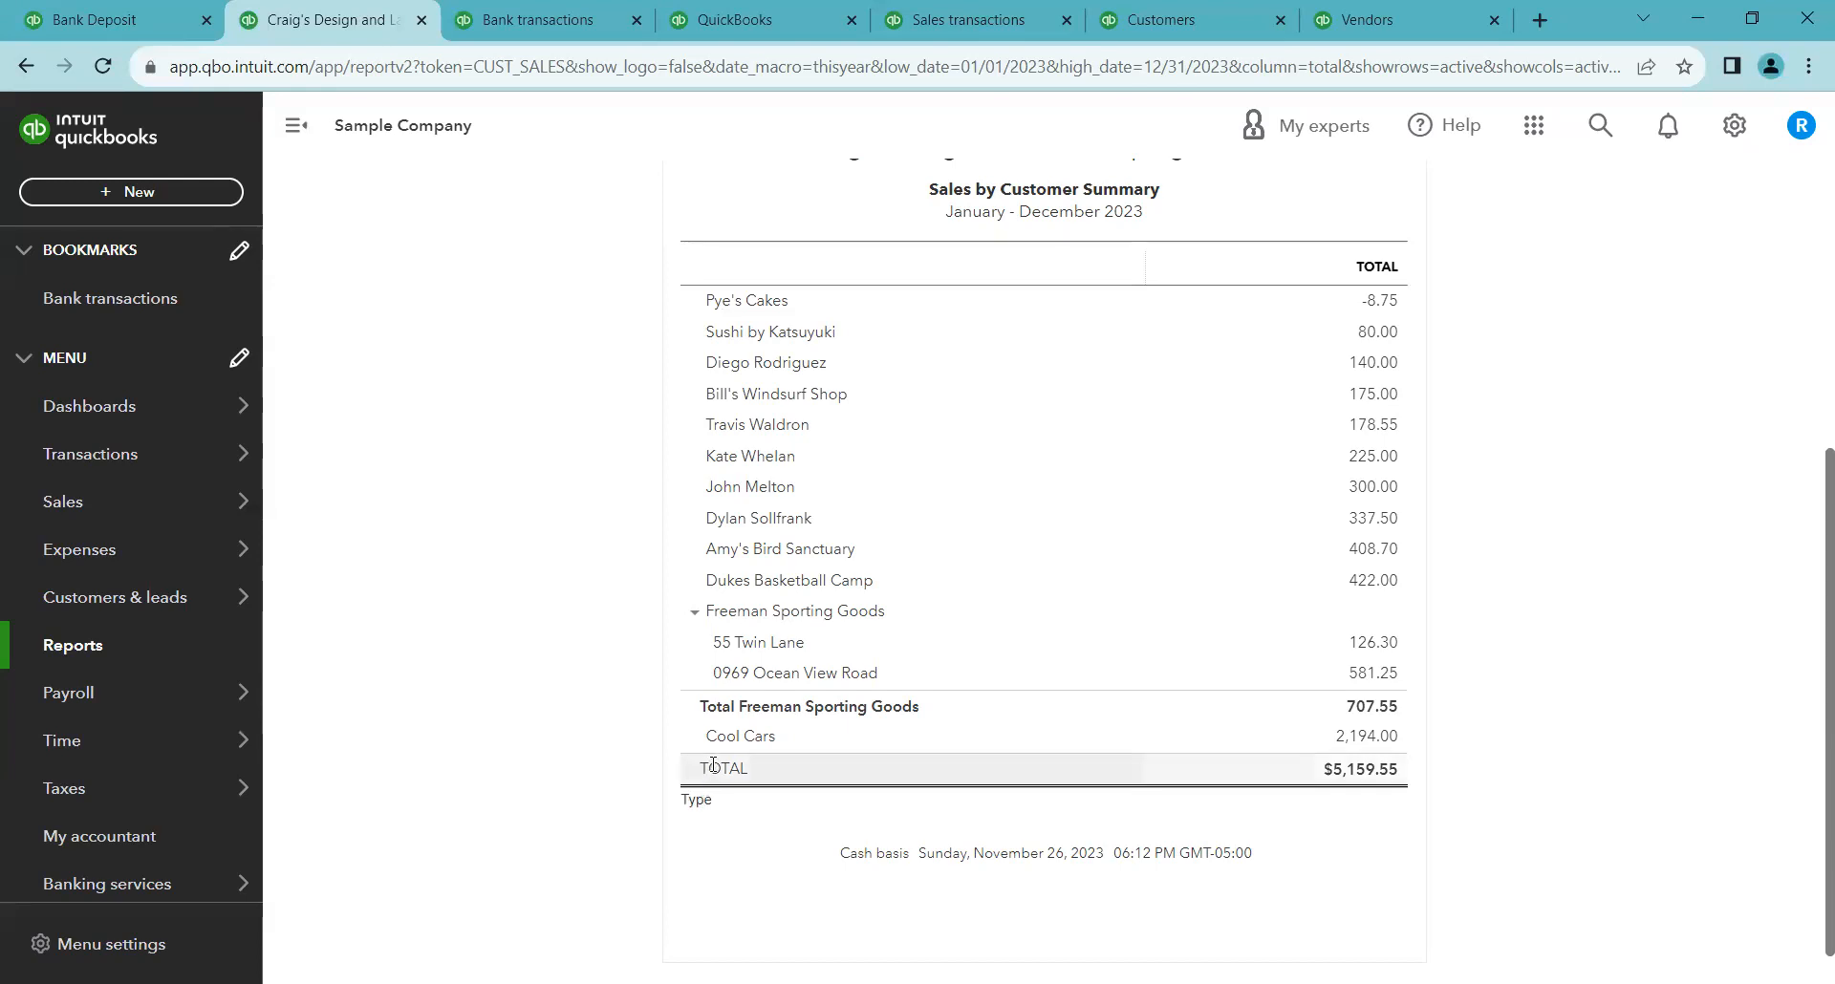
Try to edit the note below the report
scroll(765, 478, up, 3)
click(841, 291)
double_click(693, 618)
key(BackSpace)
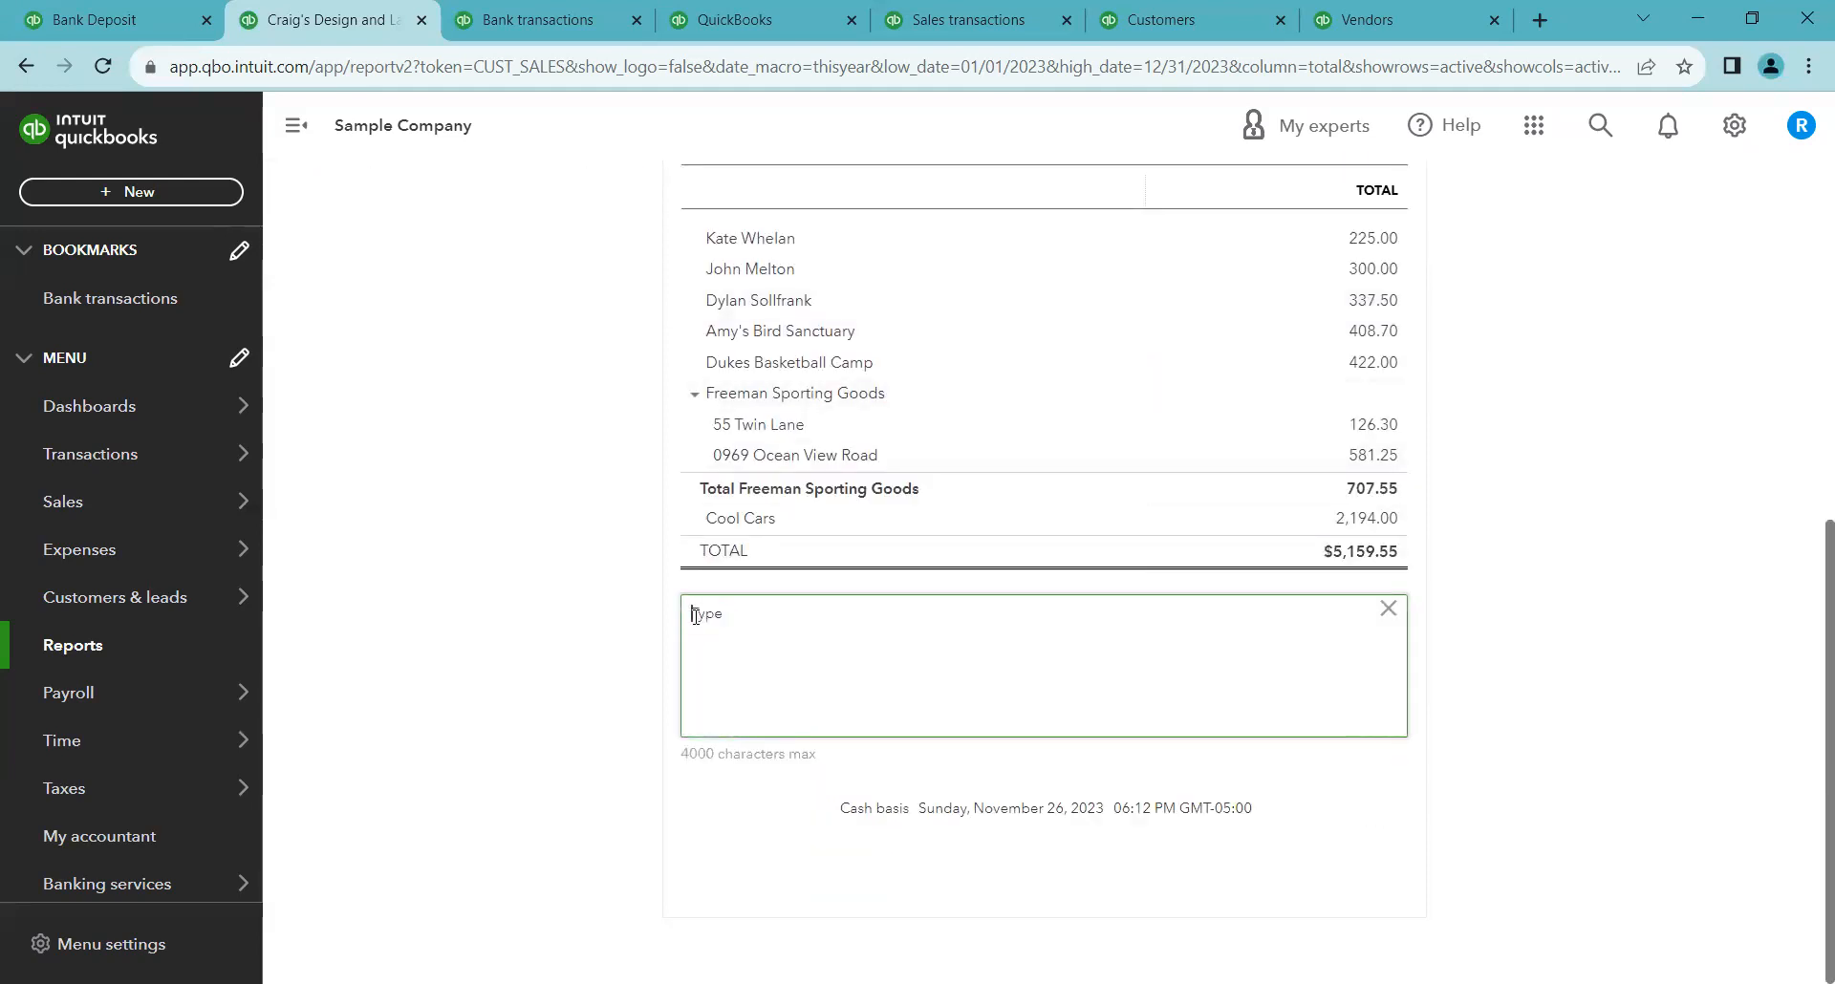
key(Return)
click(622, 636)
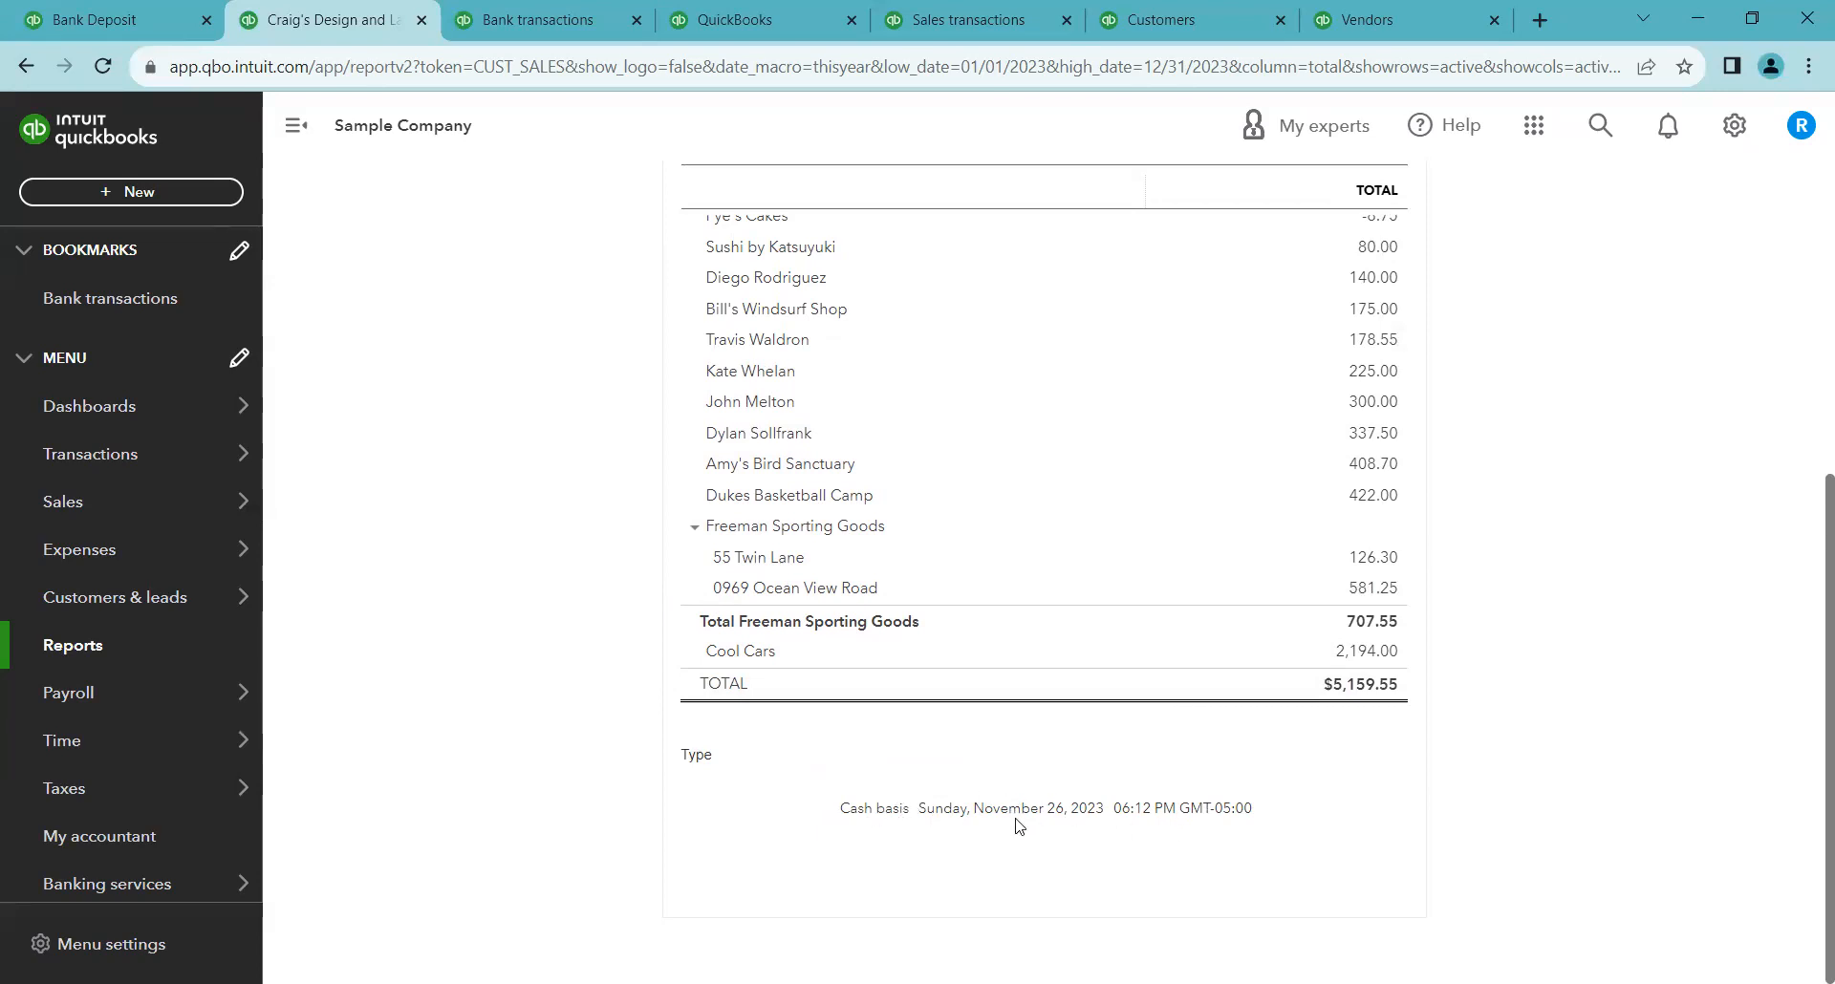
Preview the report in the print, email, or save as PDF window, then close it
scroll(588, 700, up, 4)
scroll(588, 701, up, 2)
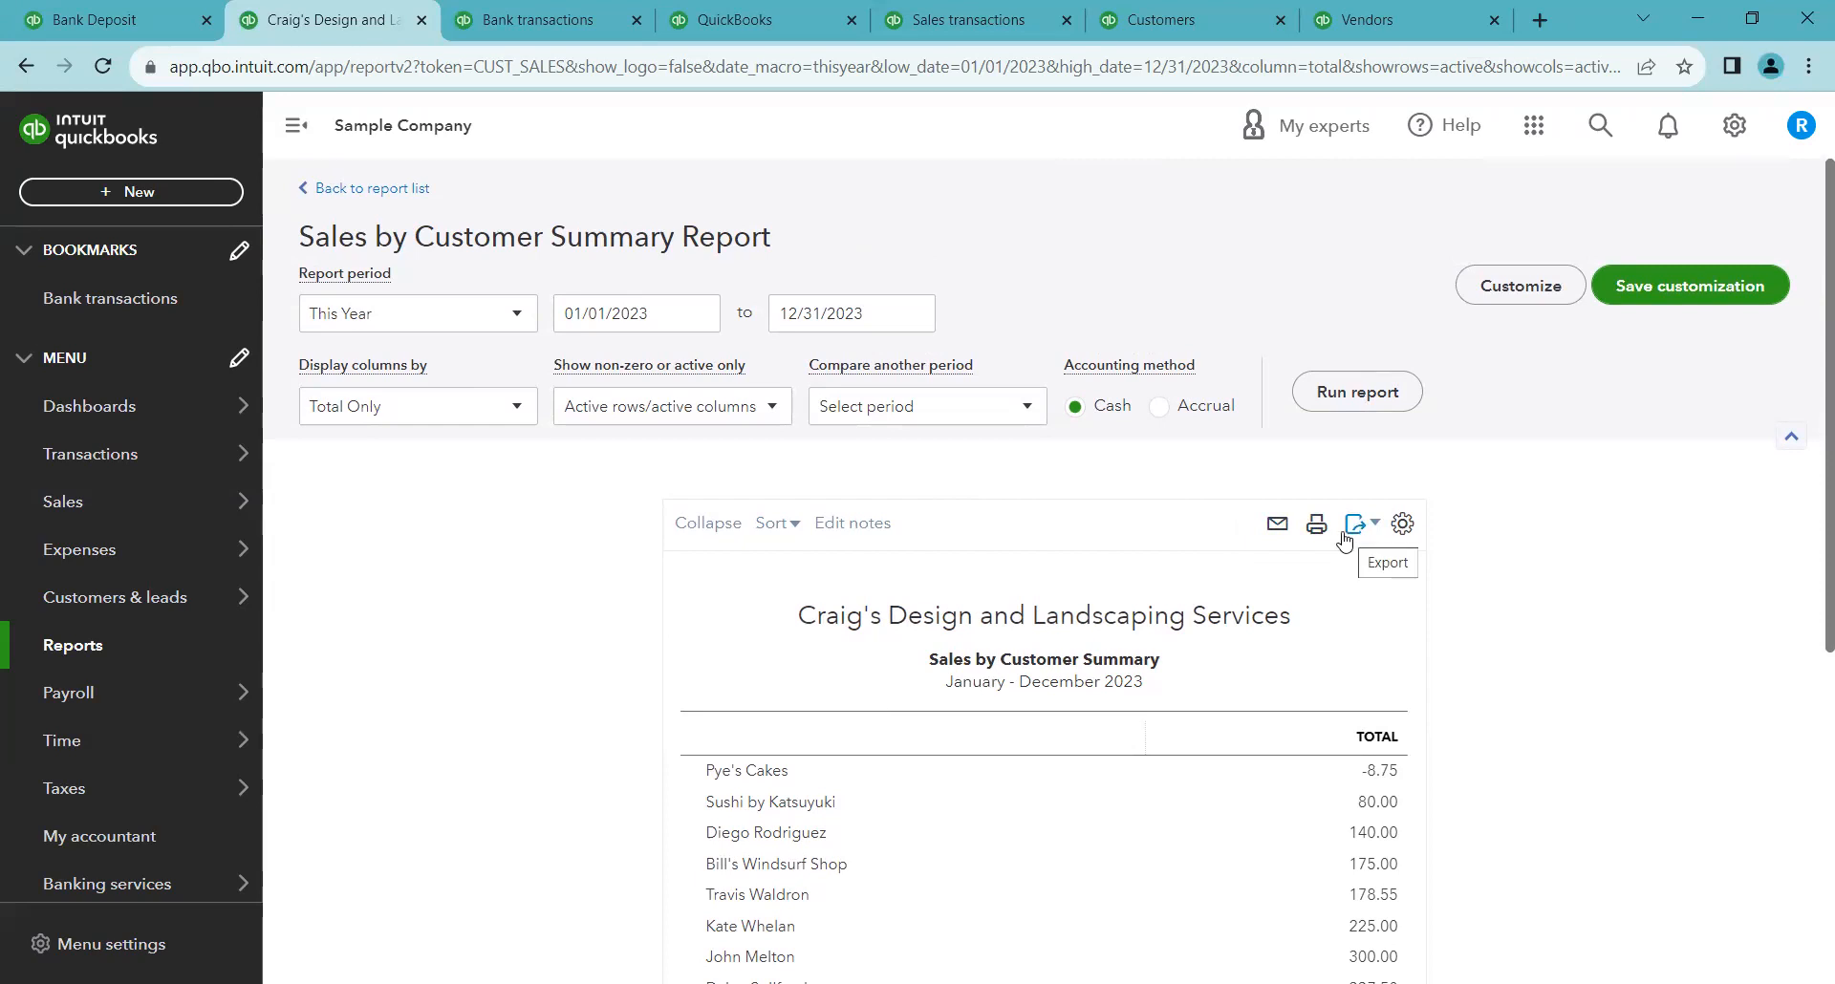
click(1278, 532)
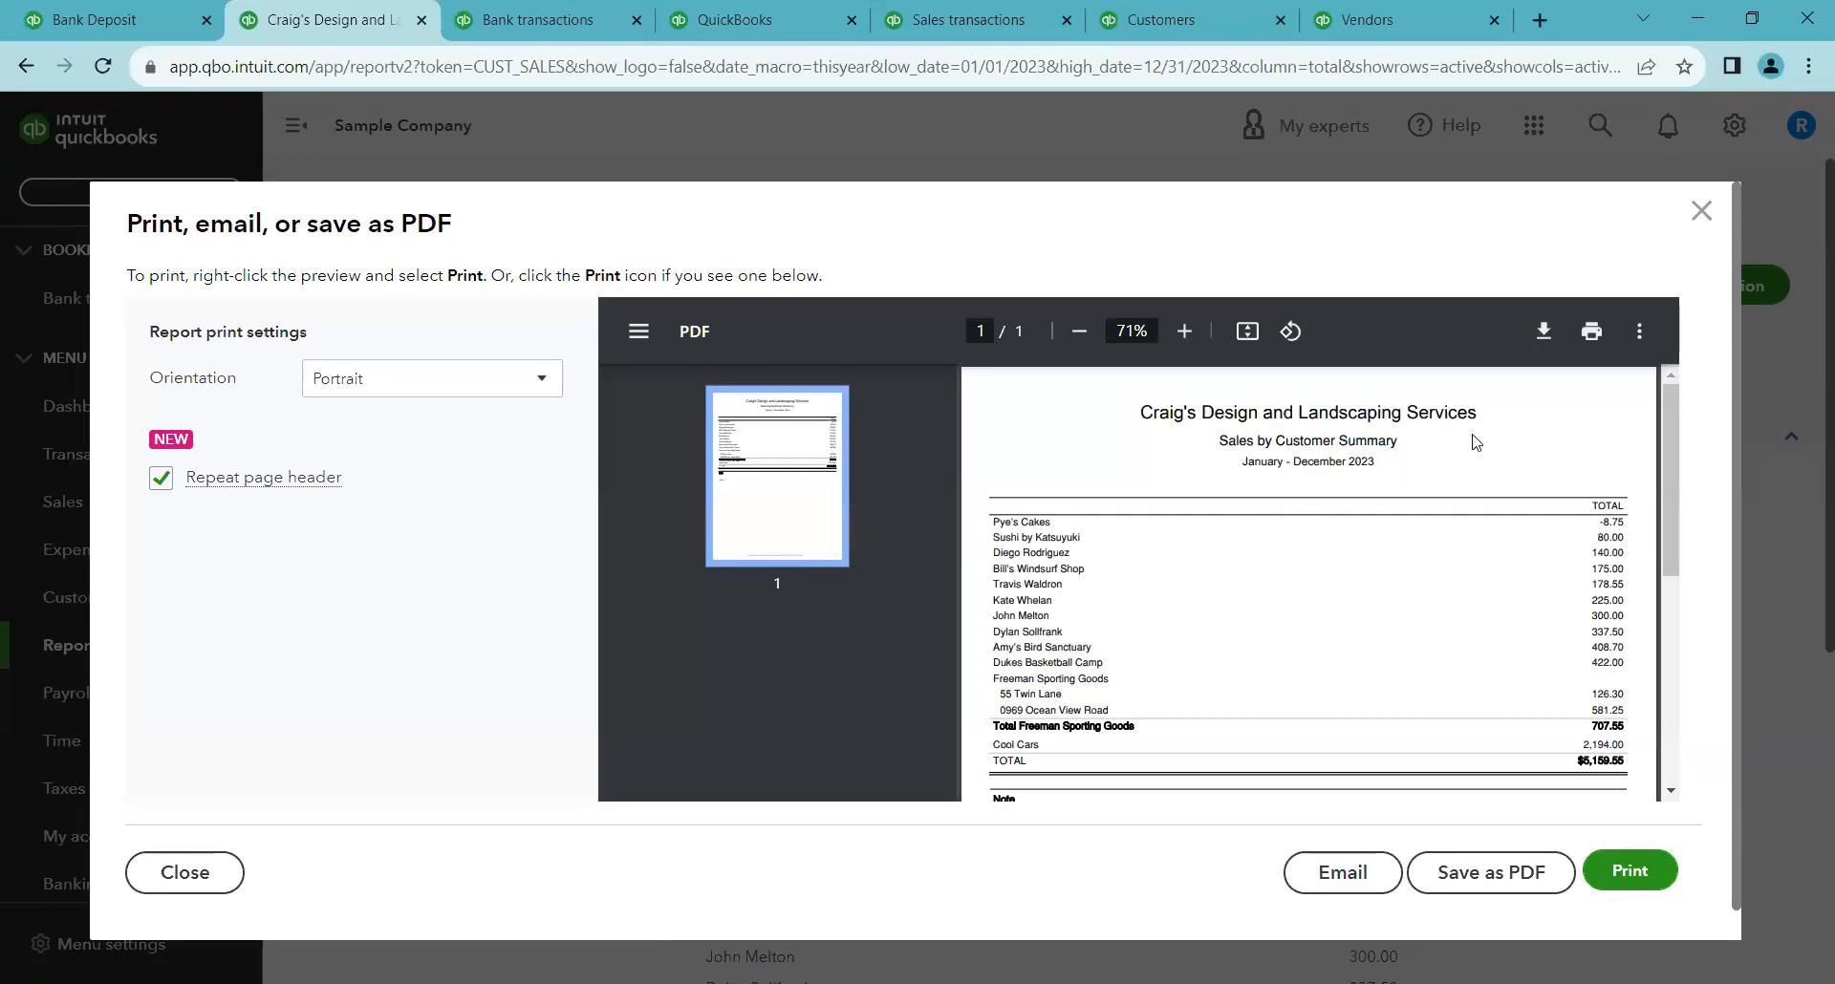
scroll(1472, 442, down, 1)
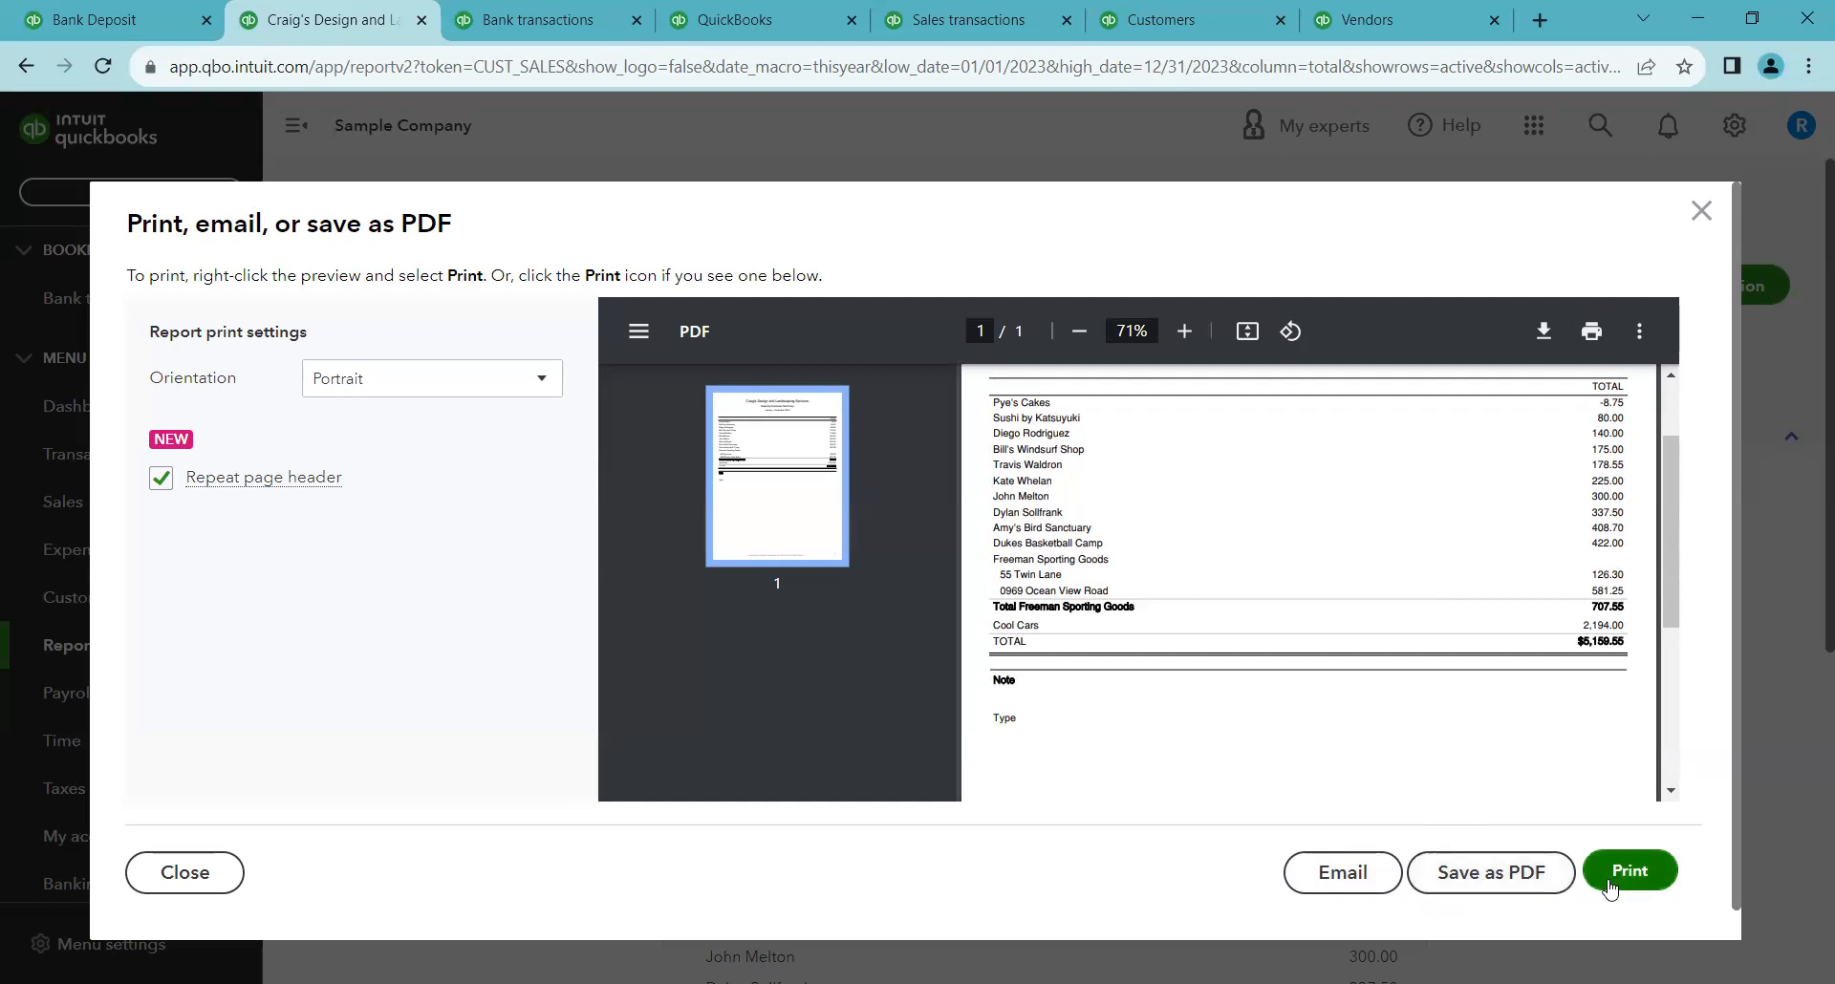
scroll(1548, 514, up, 2)
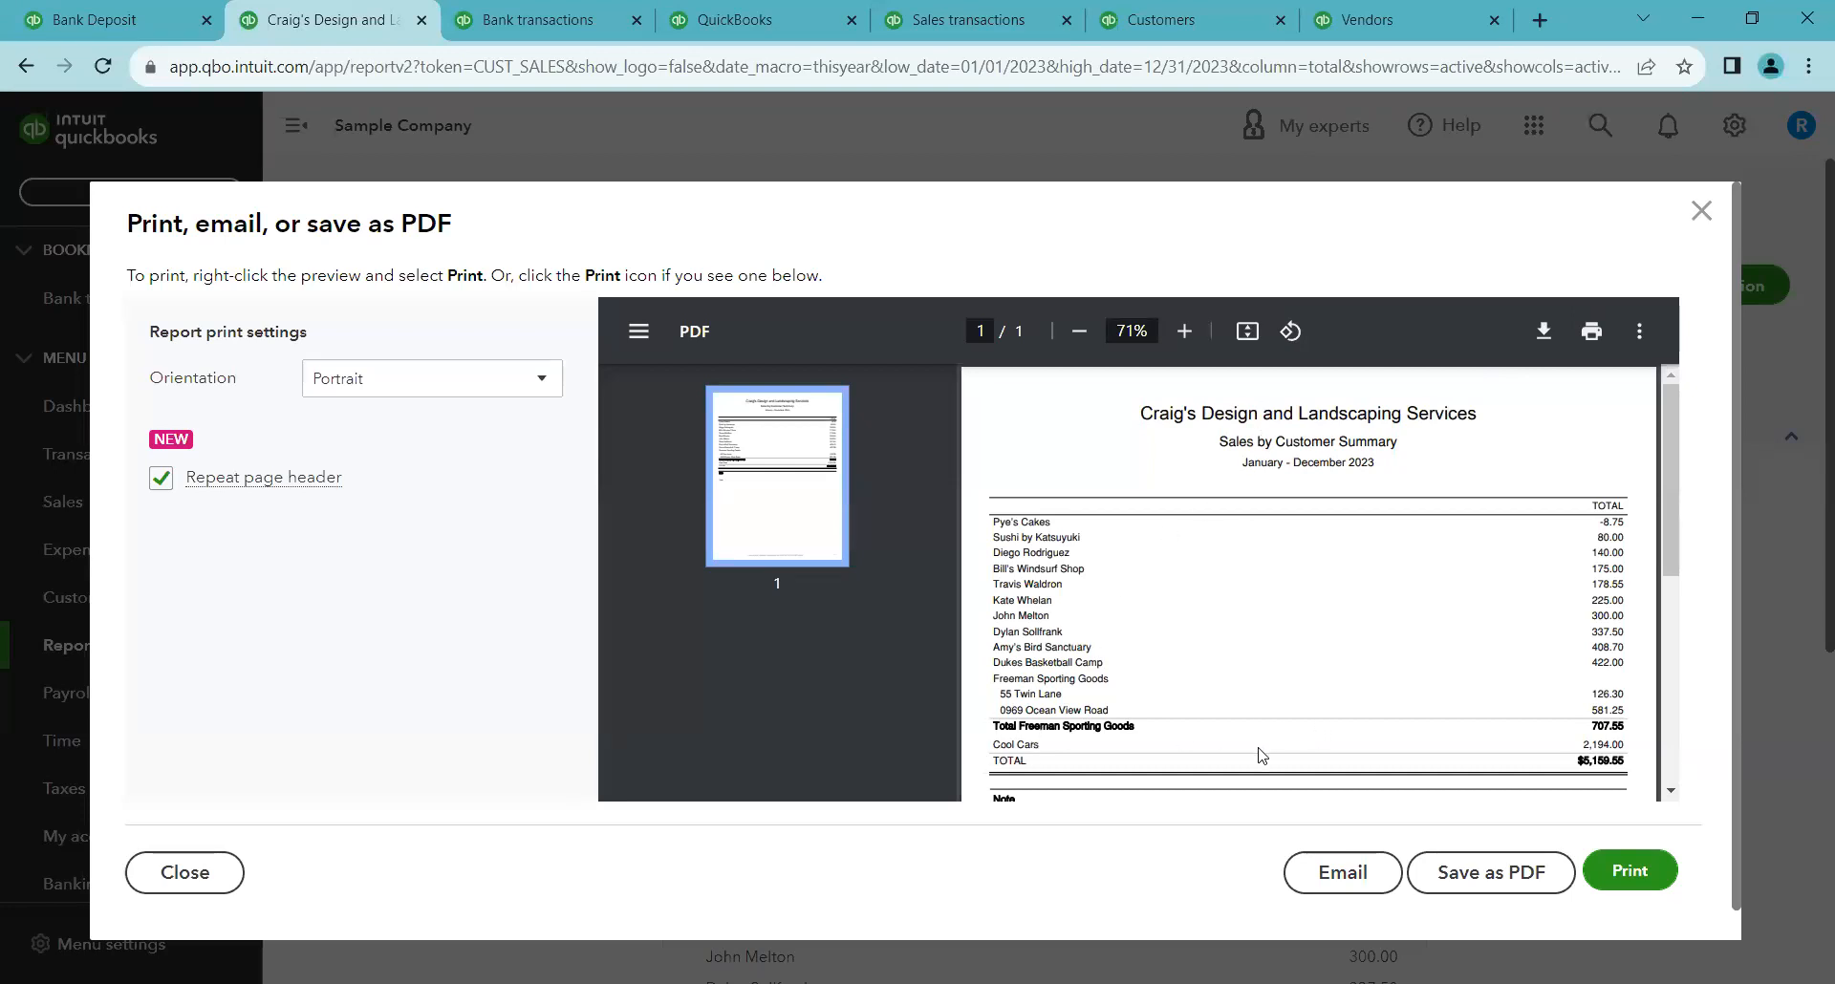
click(1699, 210)
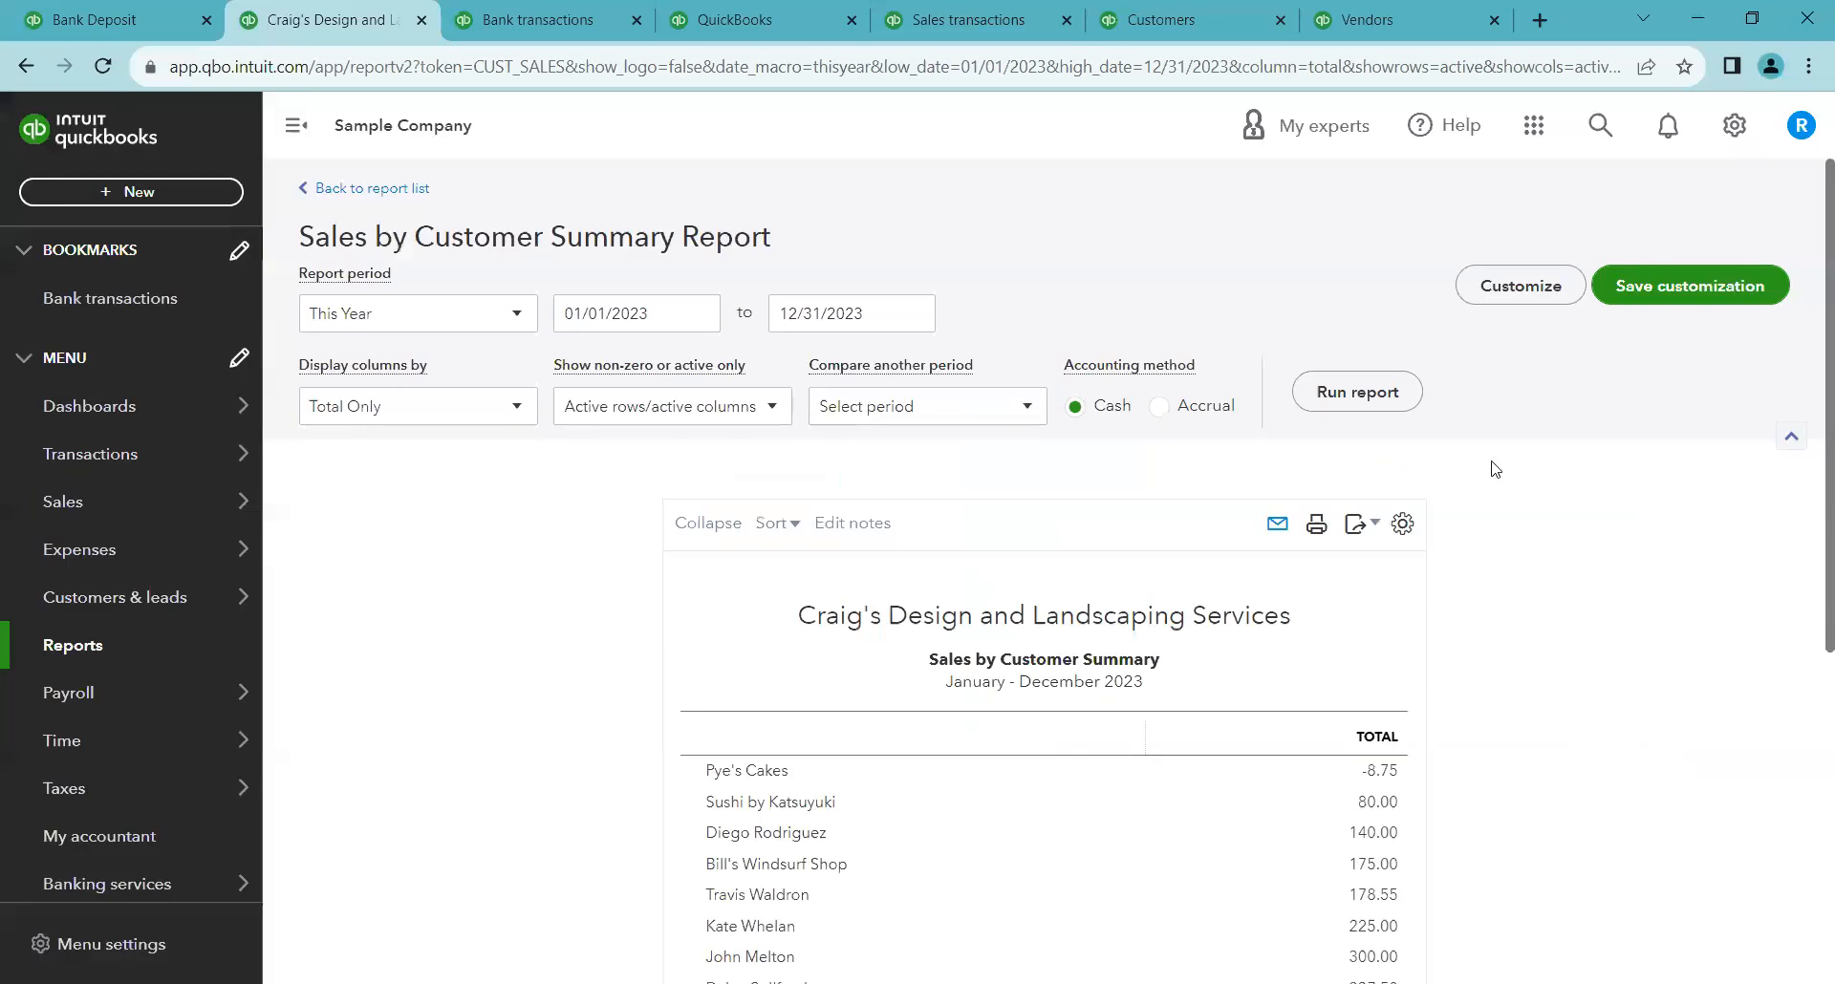
Examine the report's export options and its display density setting
click(1361, 526)
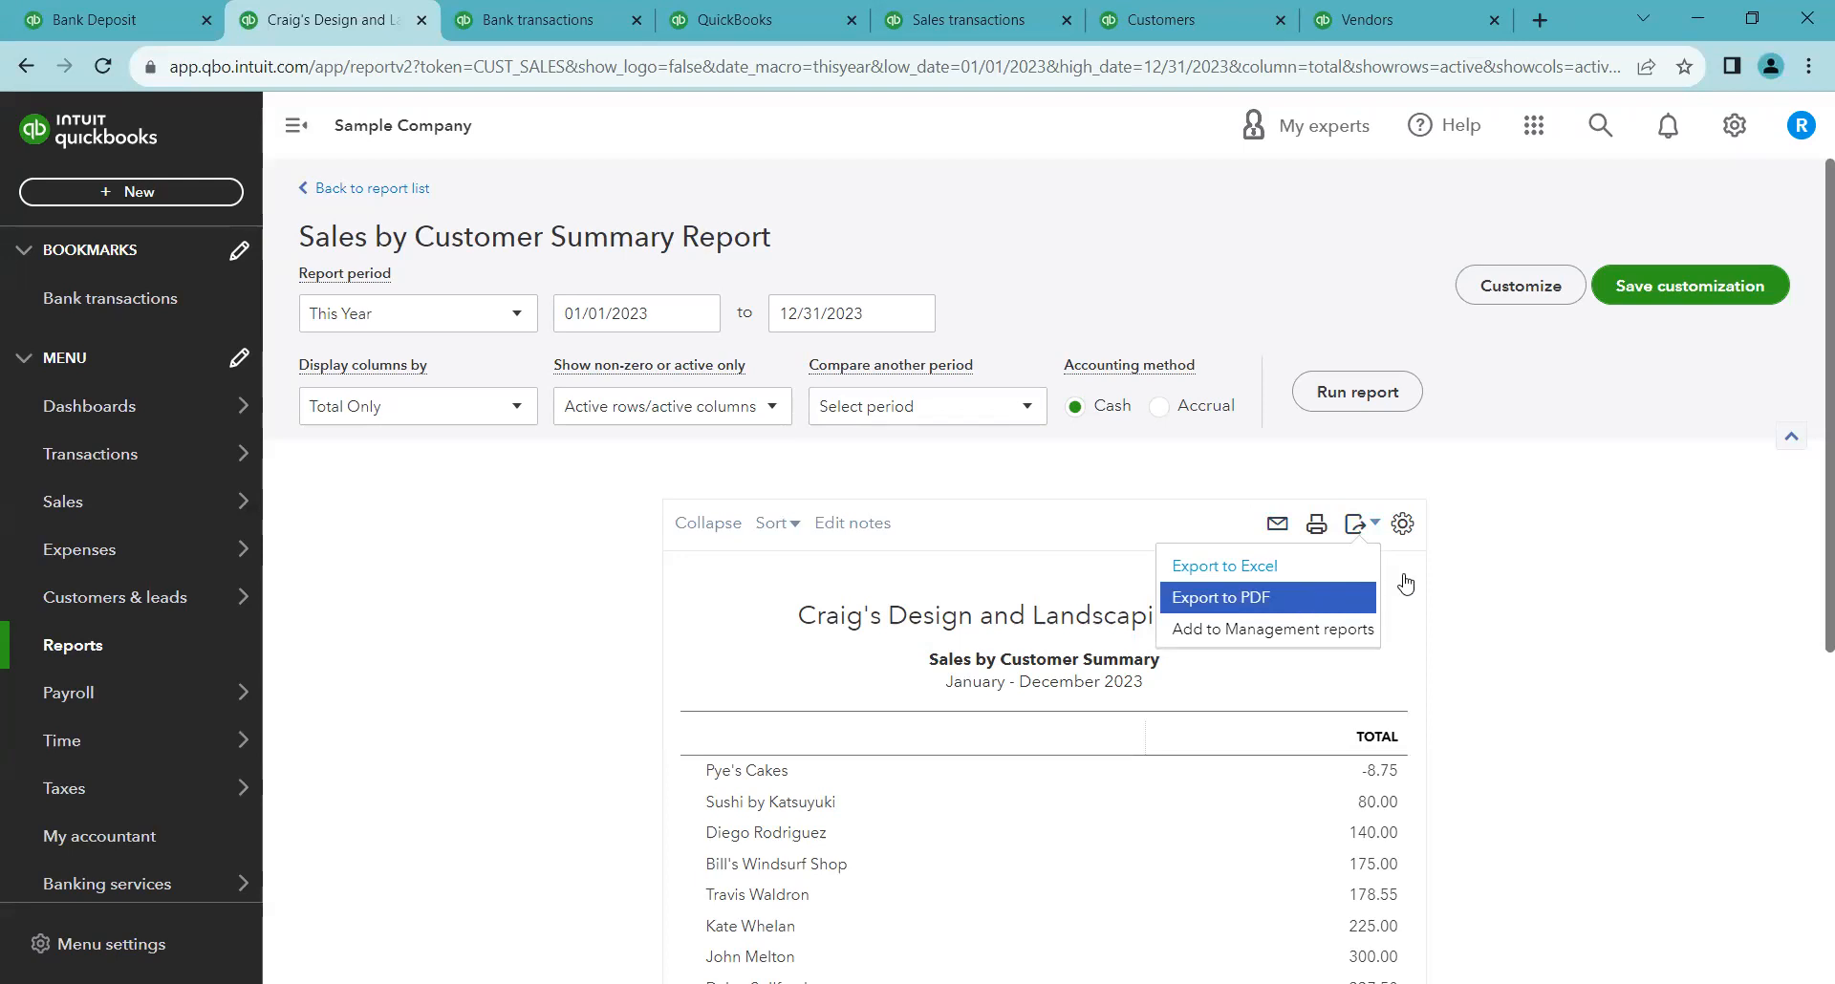
click(1404, 531)
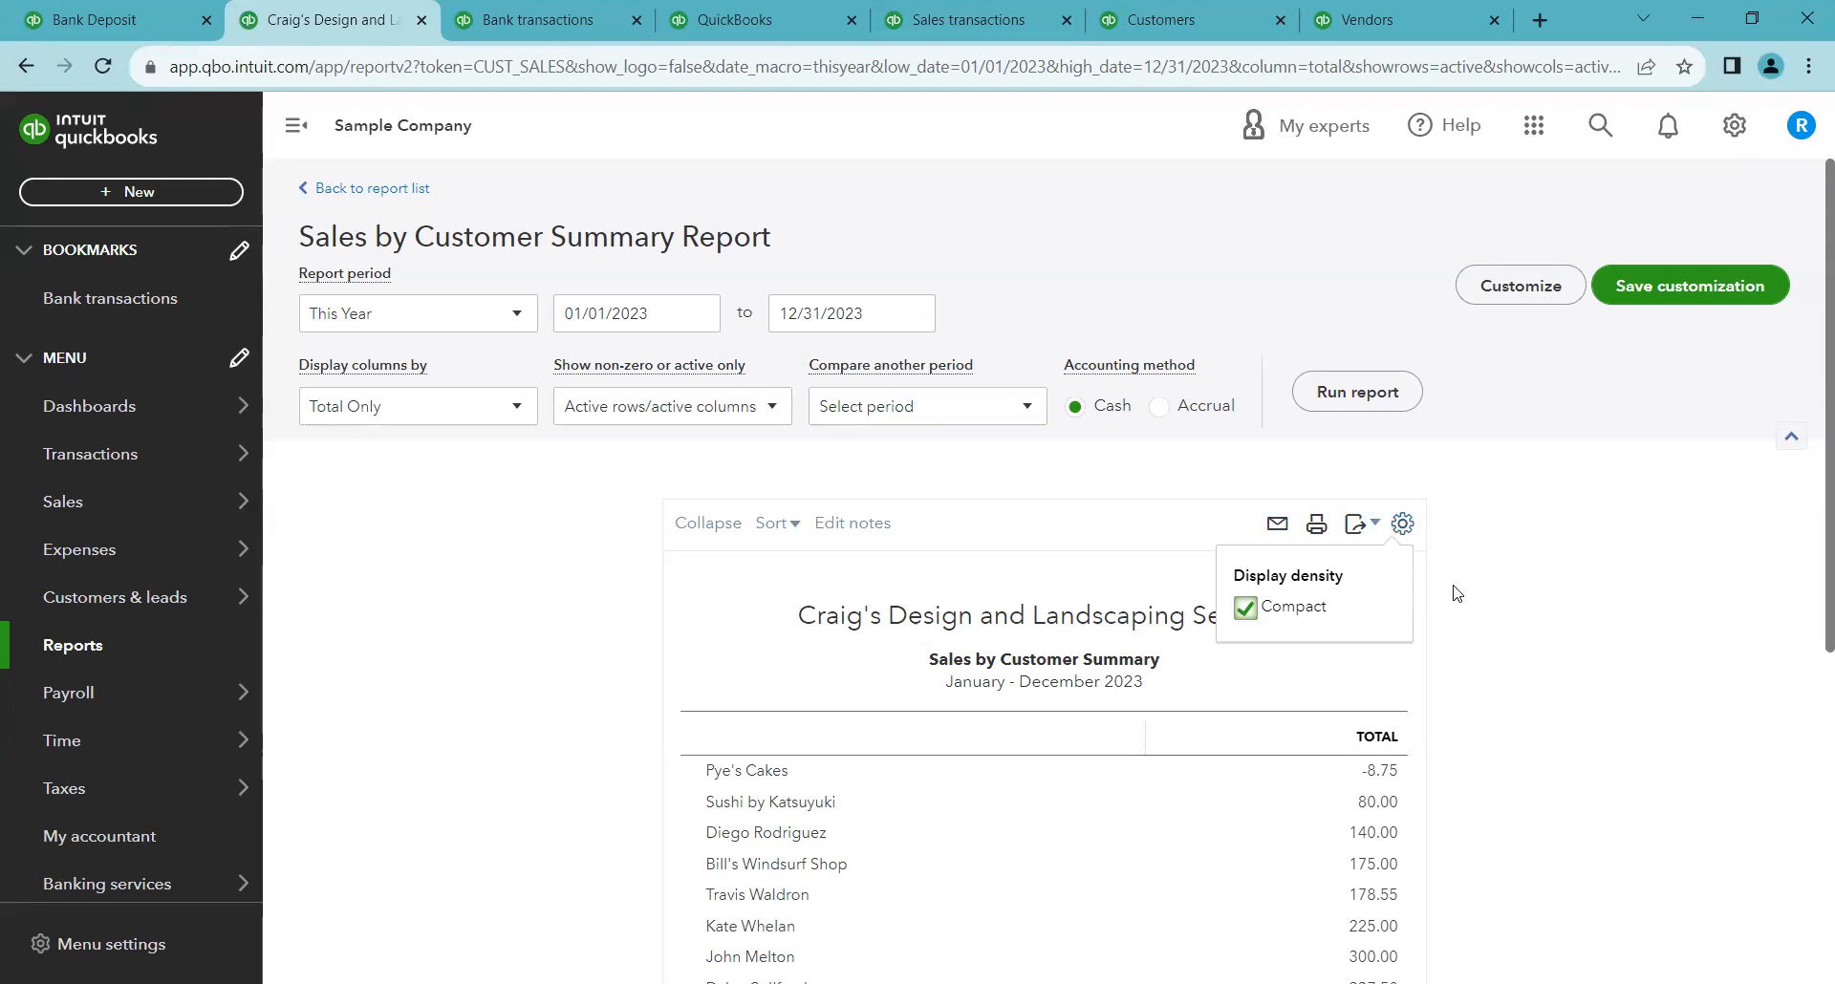
click(1462, 558)
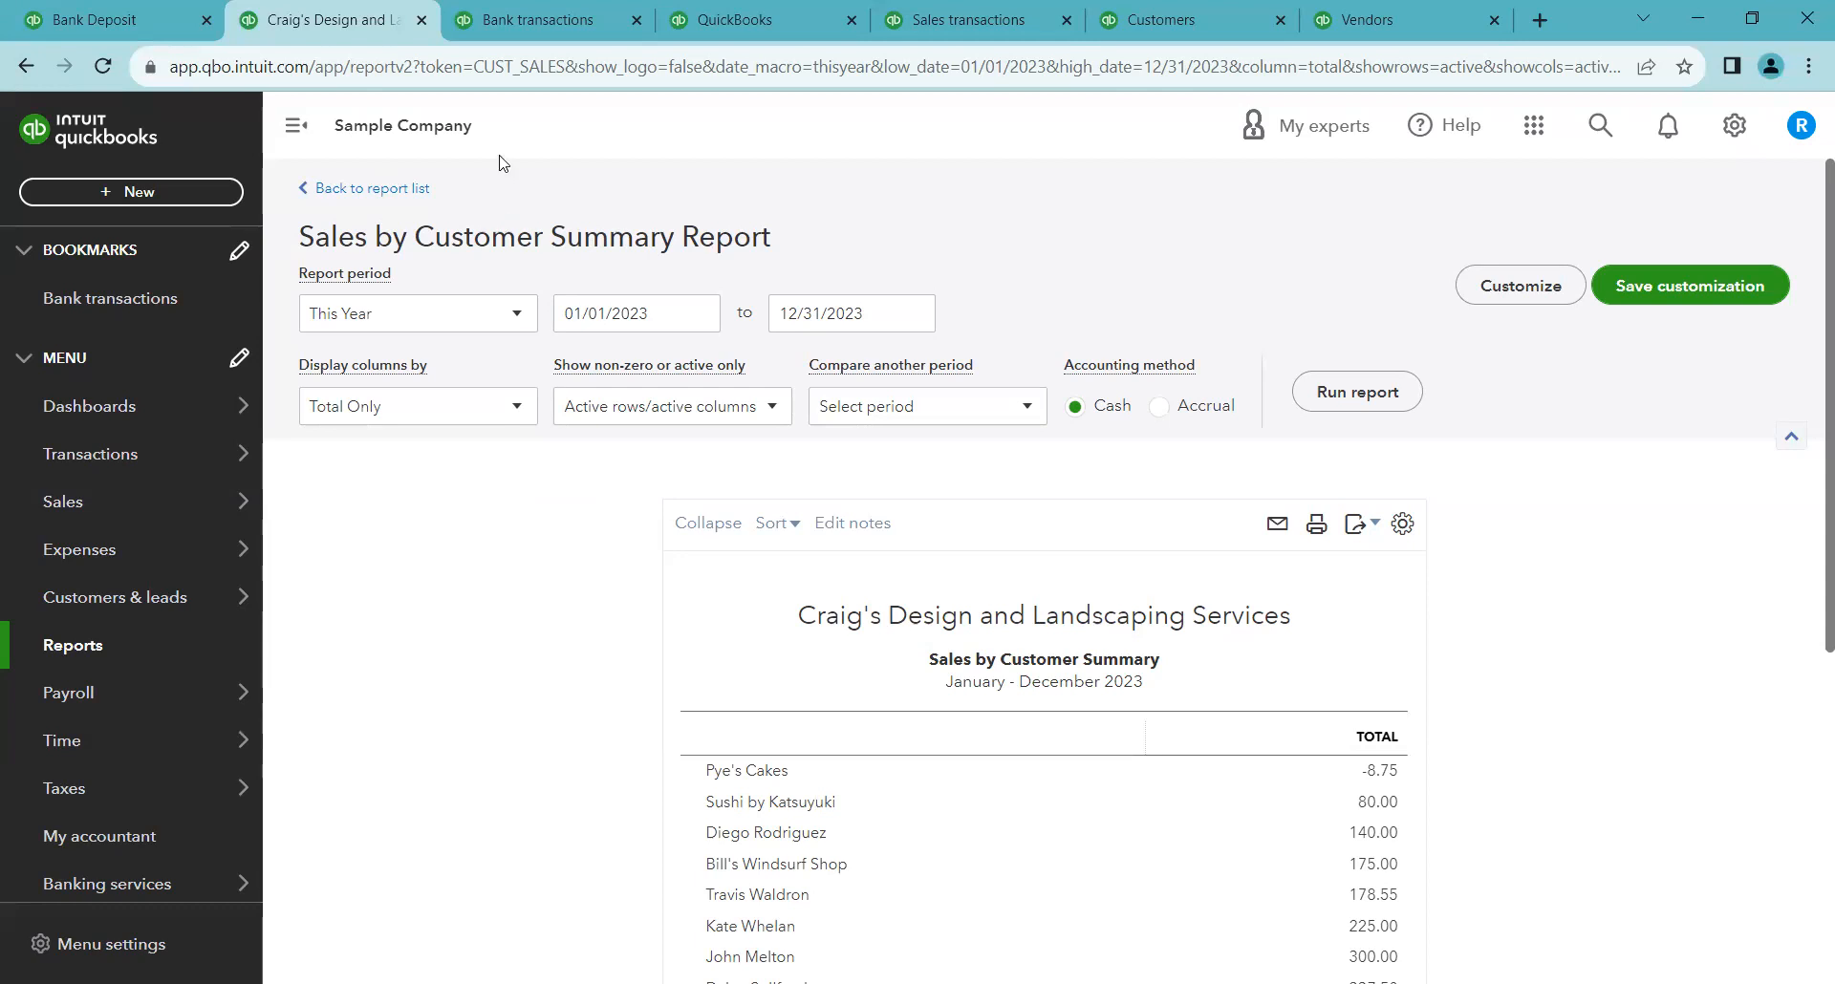
Switch to the bank transactions page and view the Savings, Mastercard and Checking accounts in turn
click(510, 21)
scroll(1297, 550, up, 6)
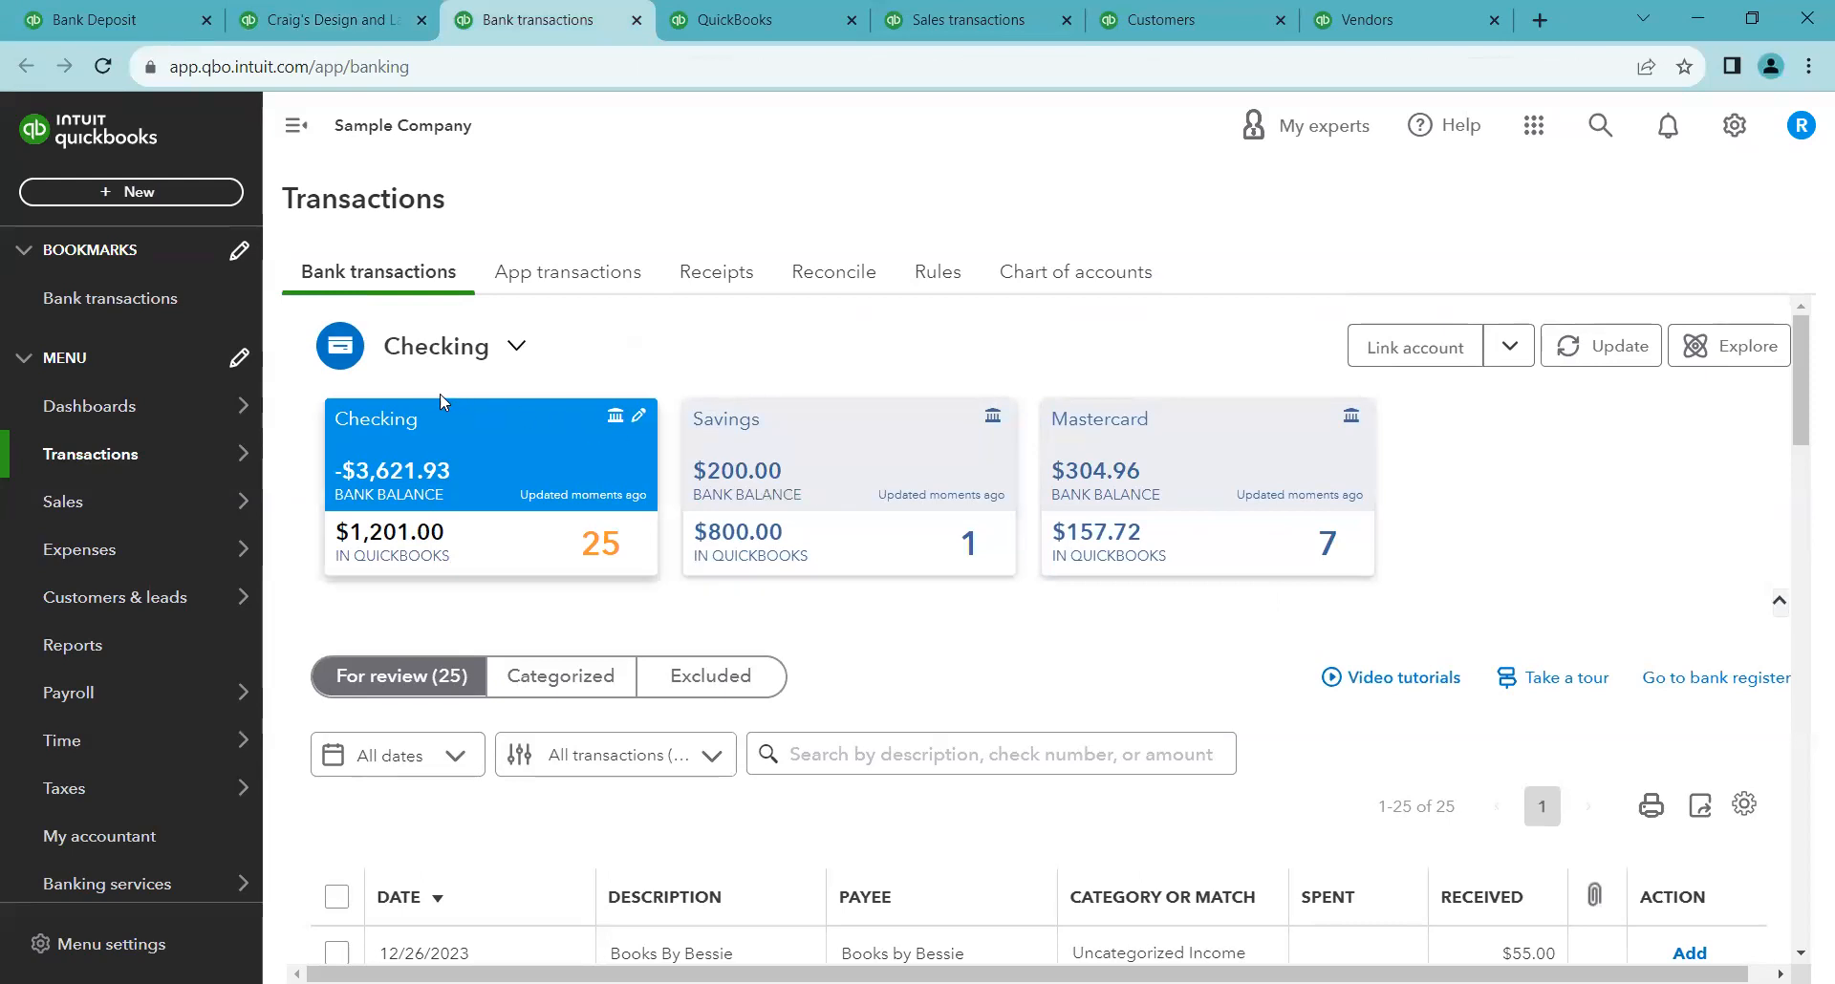
mouse_move(153, 455)
click(839, 448)
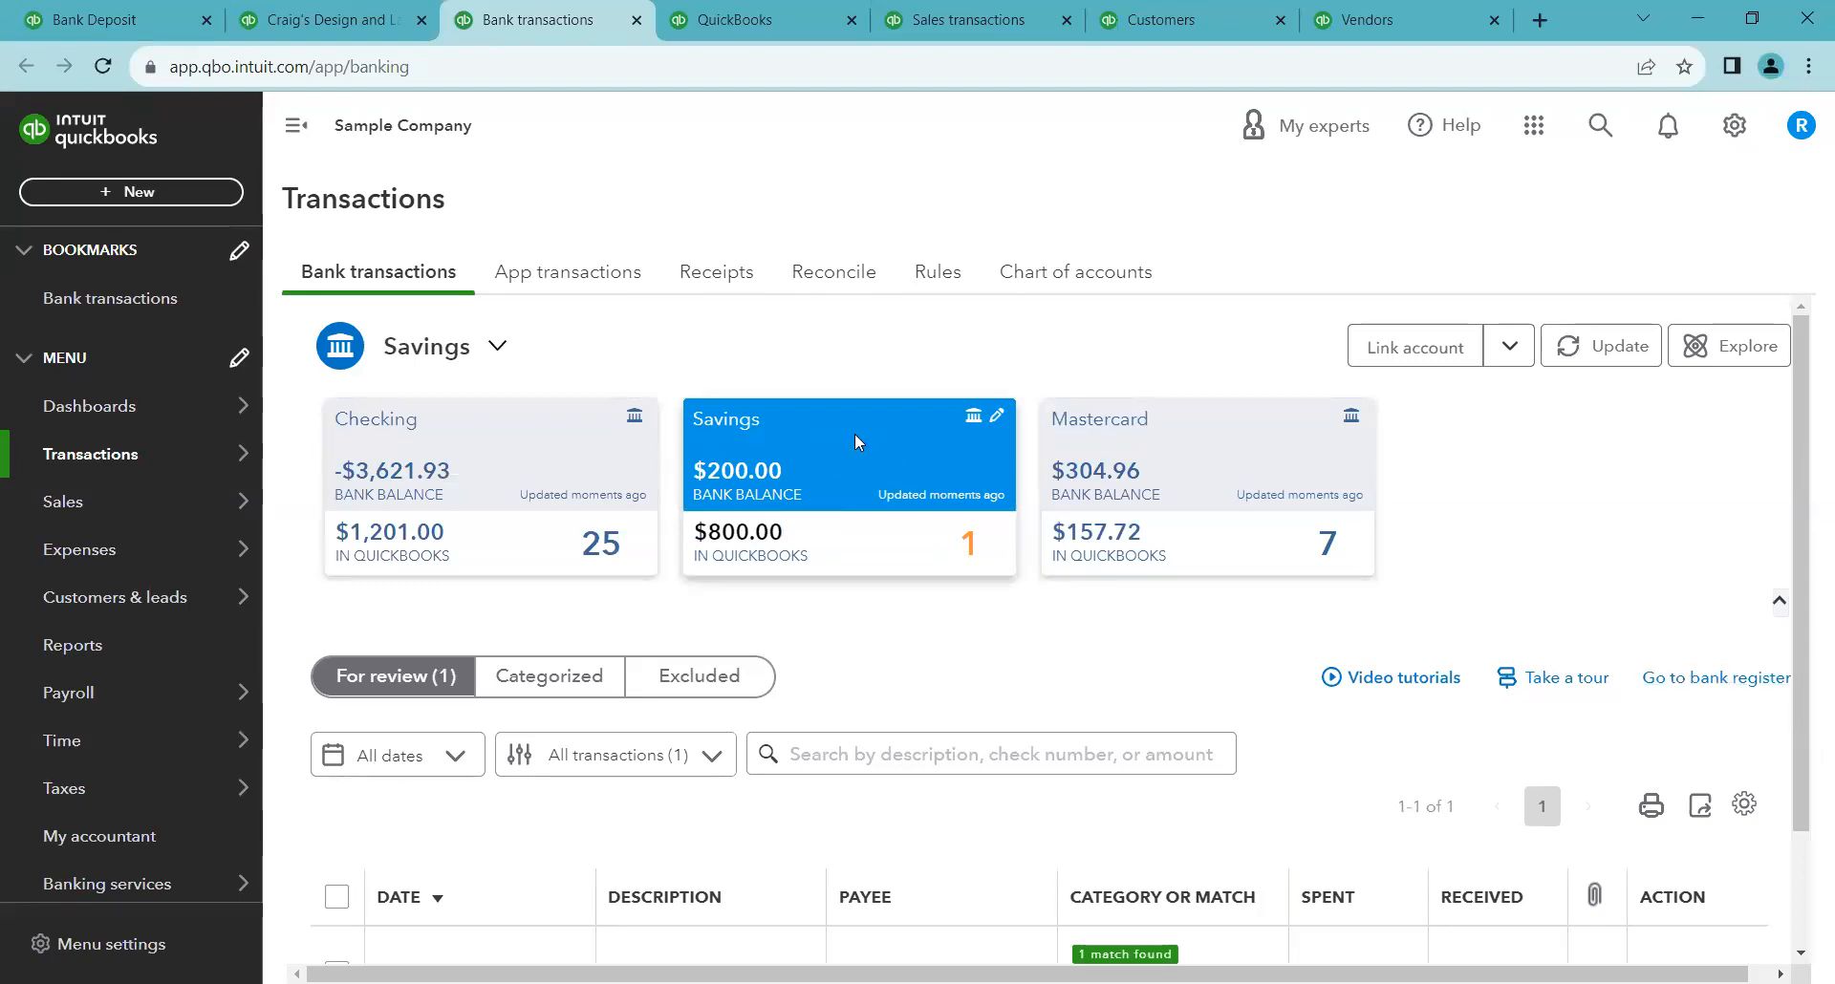
click(1180, 469)
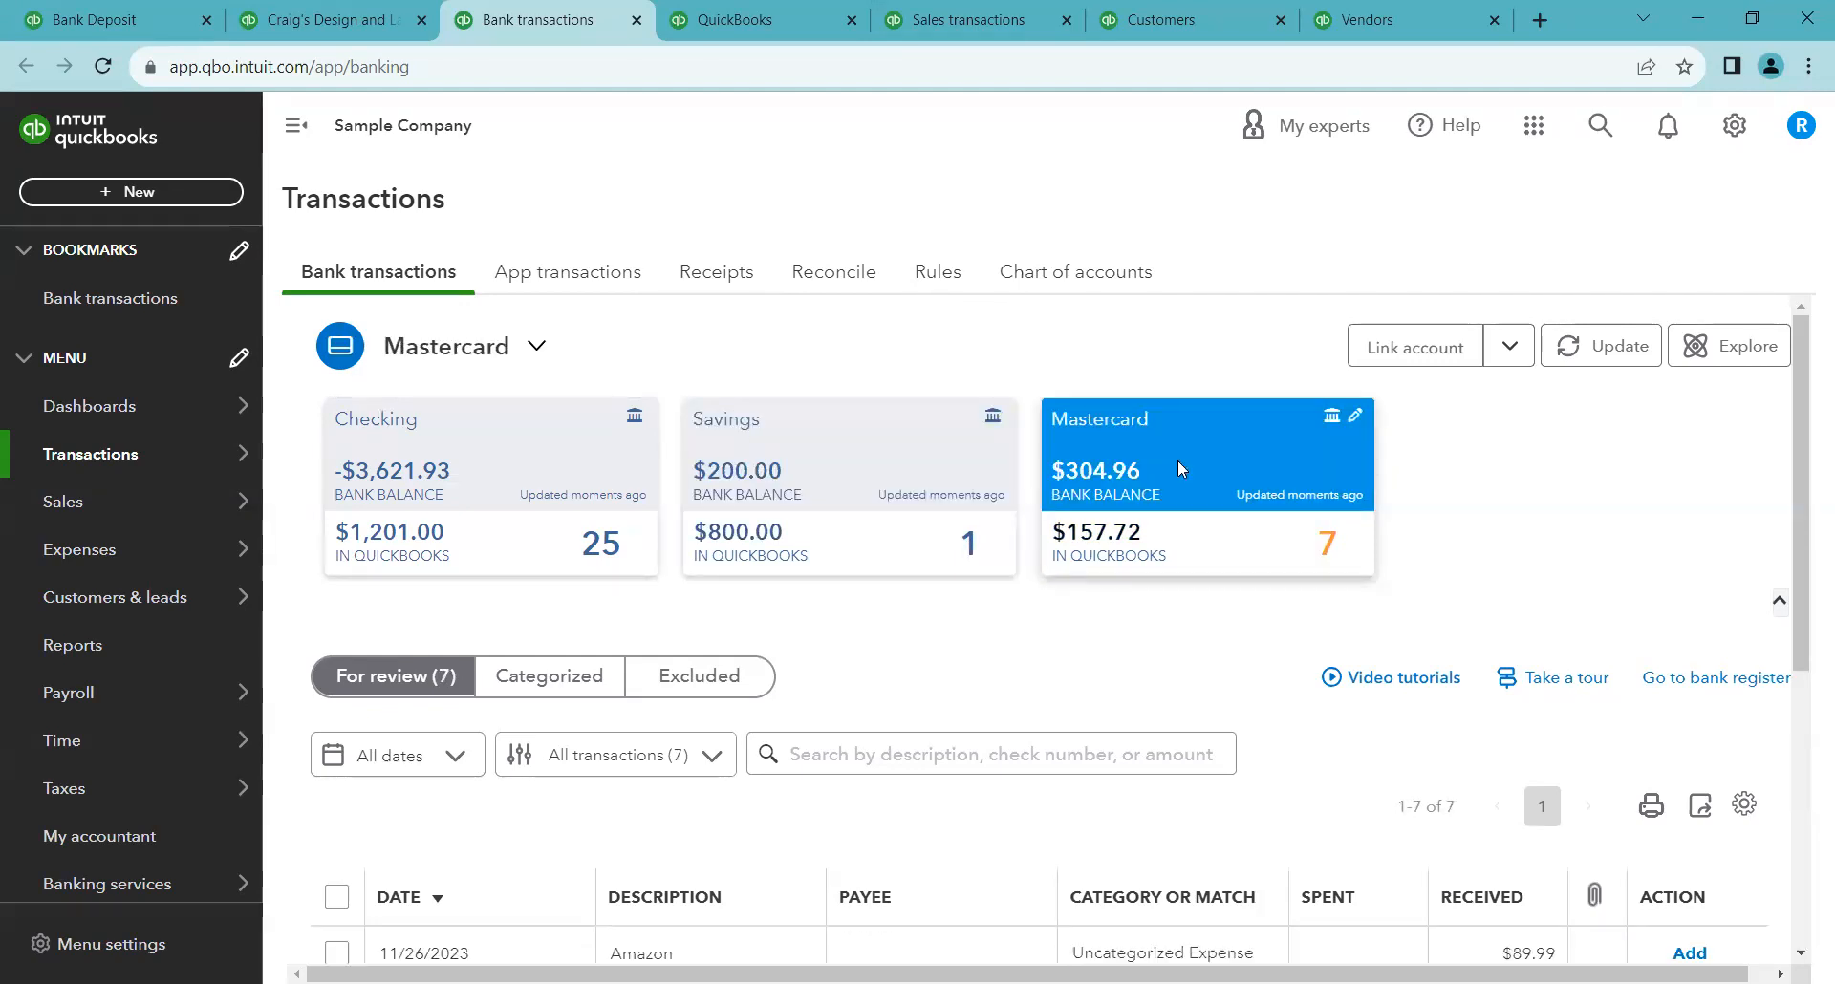
click(579, 487)
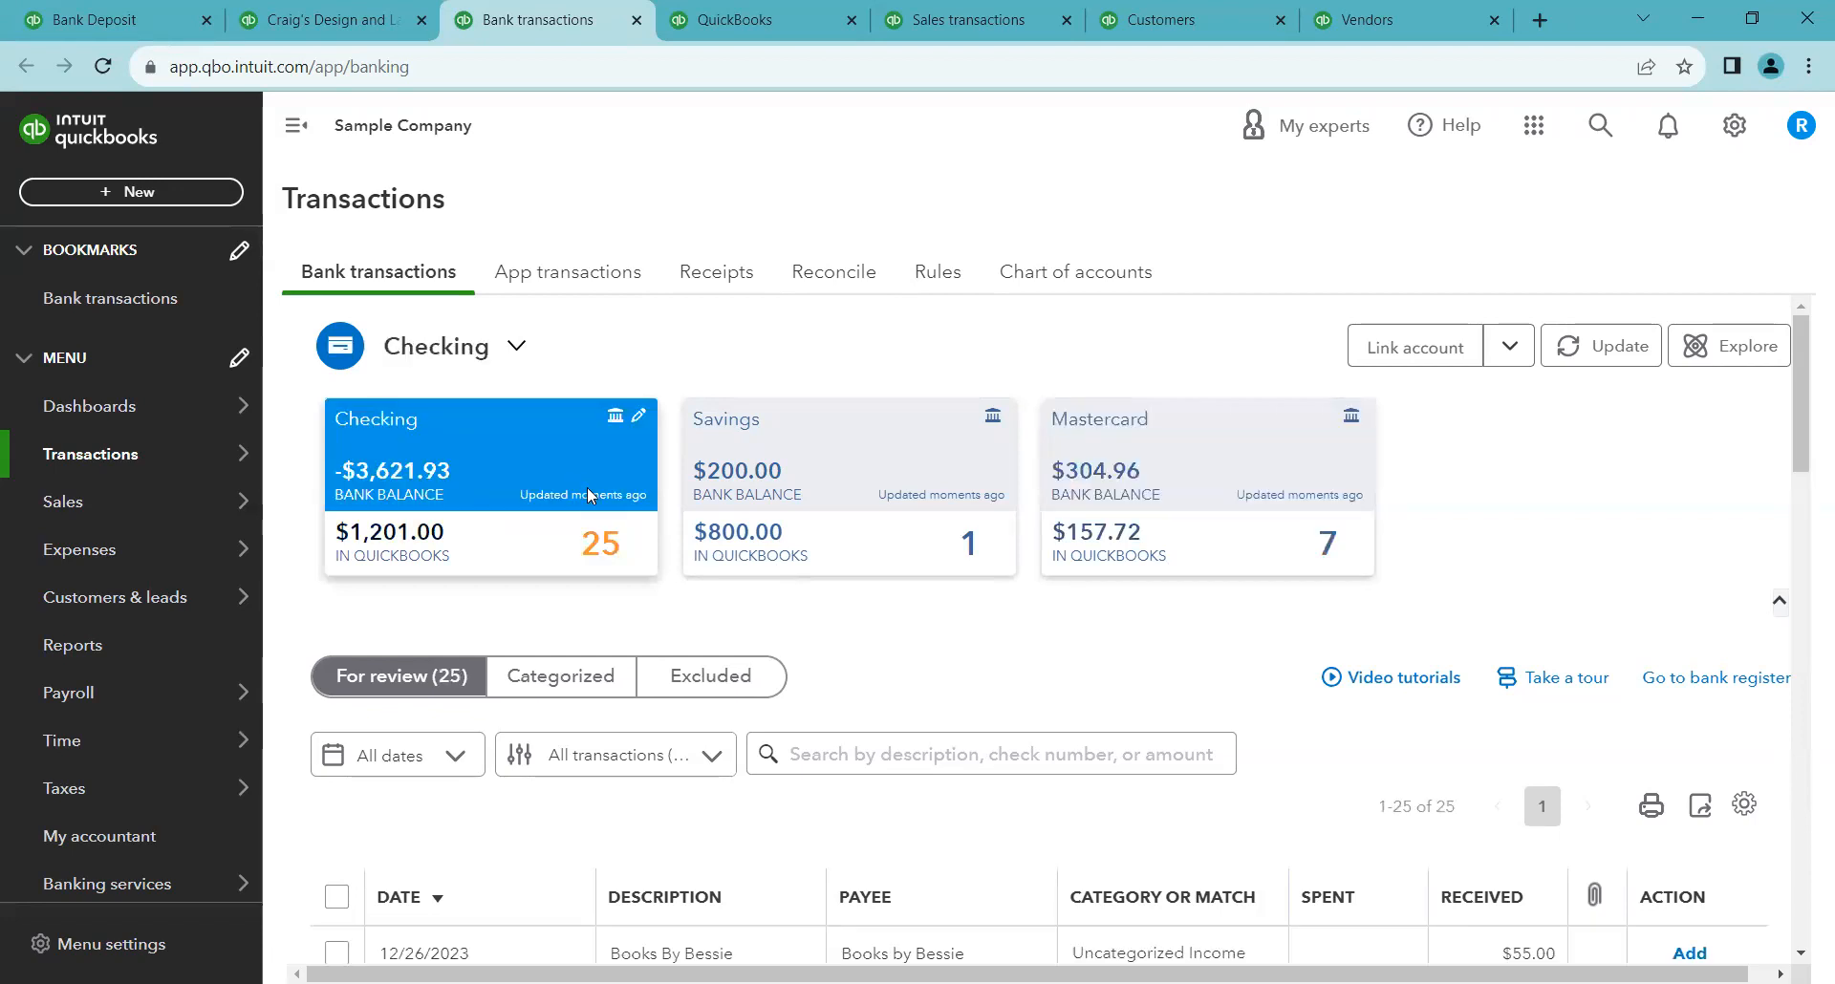
Open the Checking bank register, dismiss its tour, and sort it by date in ascending order
click(1665, 684)
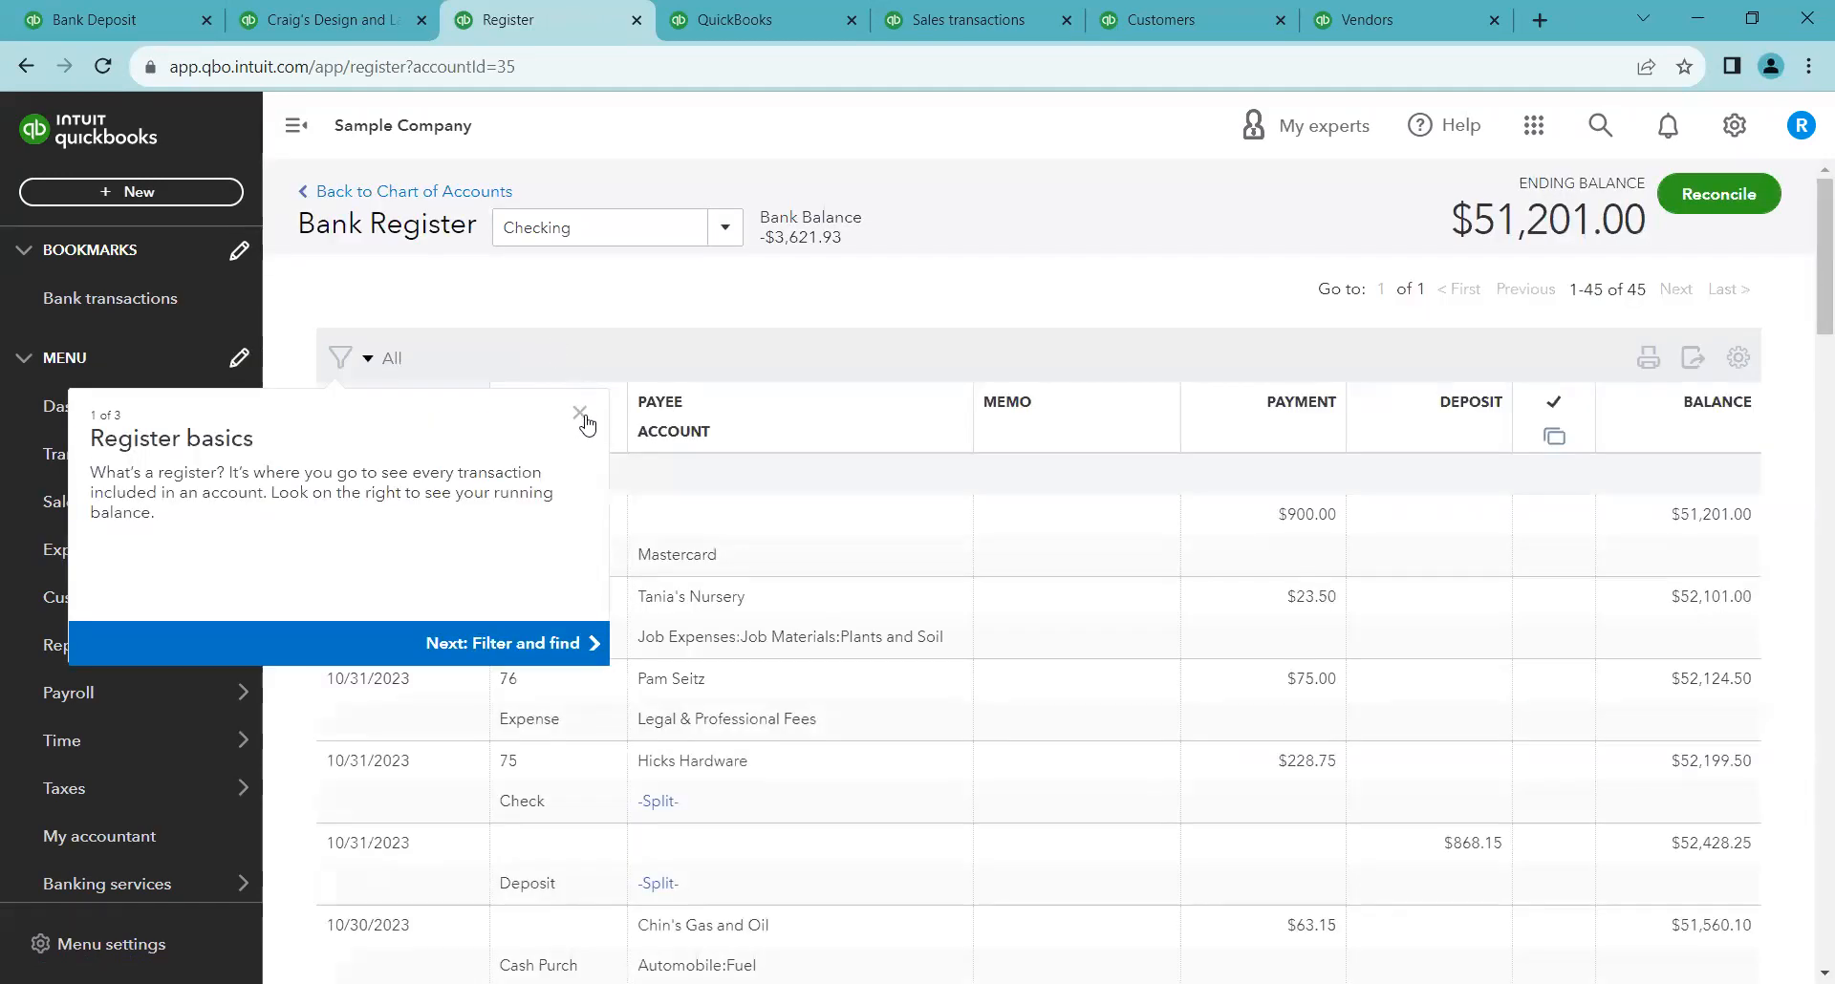
click(580, 412)
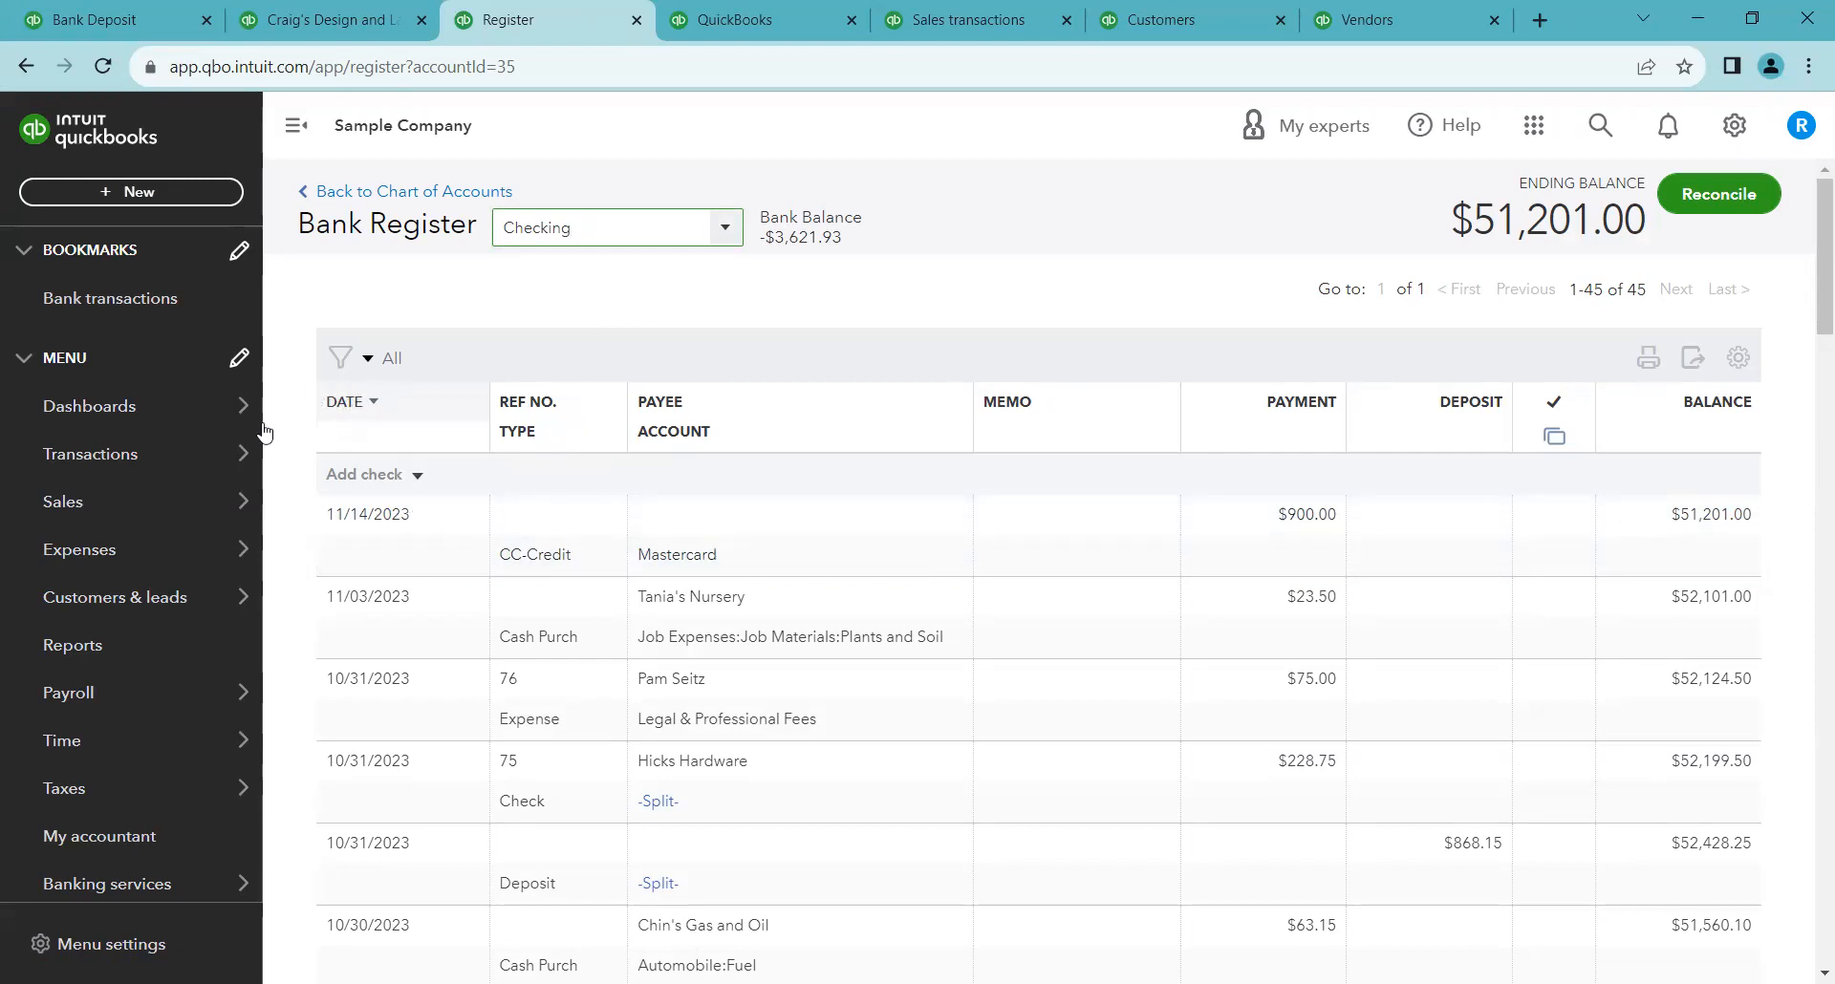
click(373, 405)
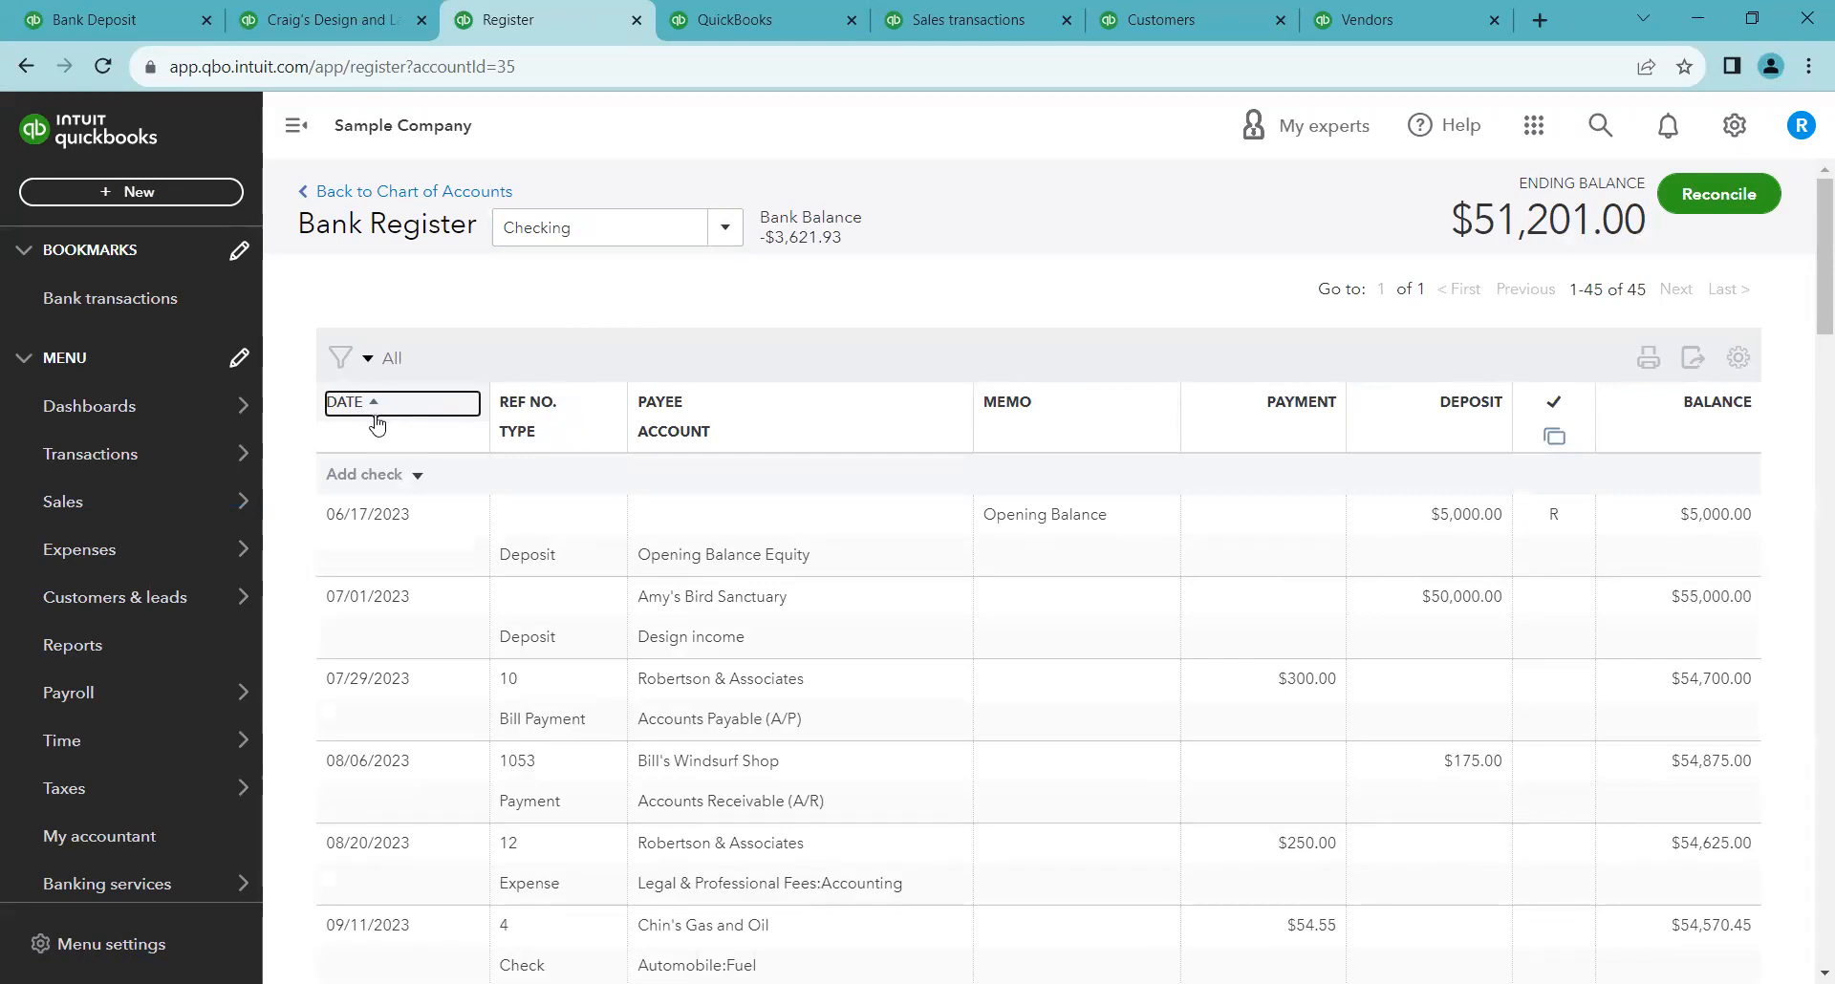
click(657, 346)
Return to the bank transactions page and open the Checking register from the chart of accounts, dismissing its tour
click(366, 21)
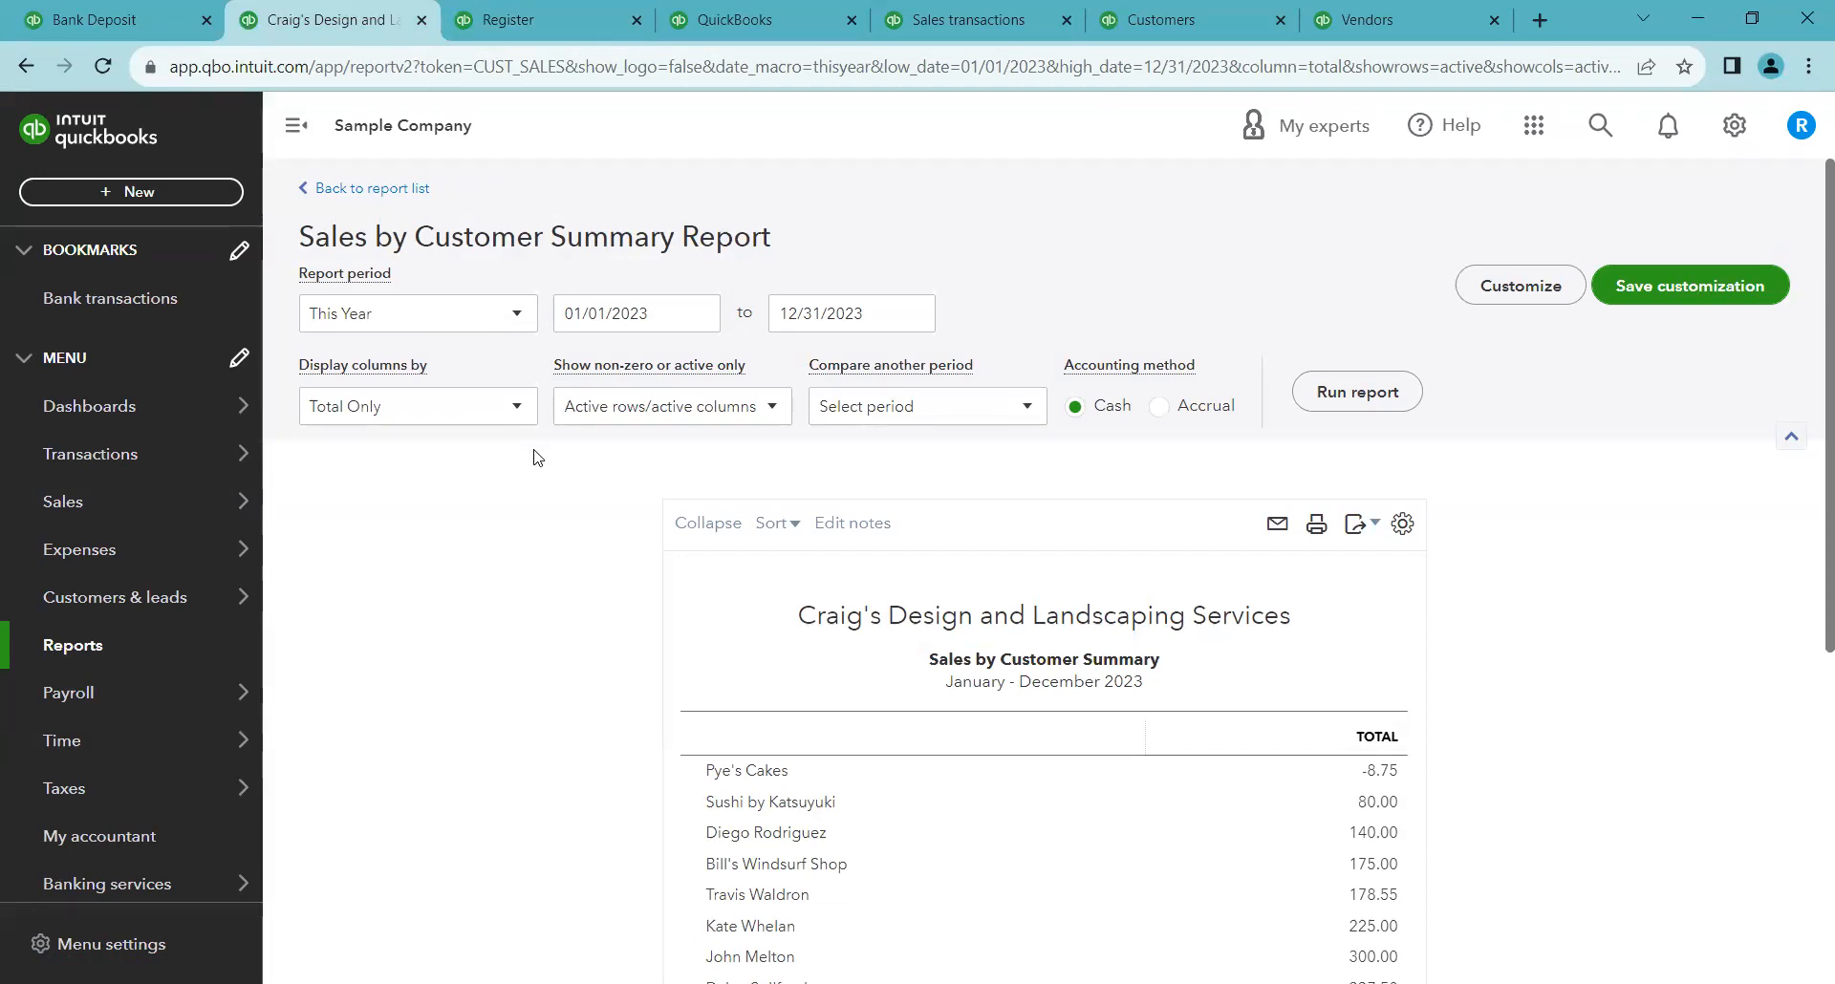
key(ctrl+Tab)
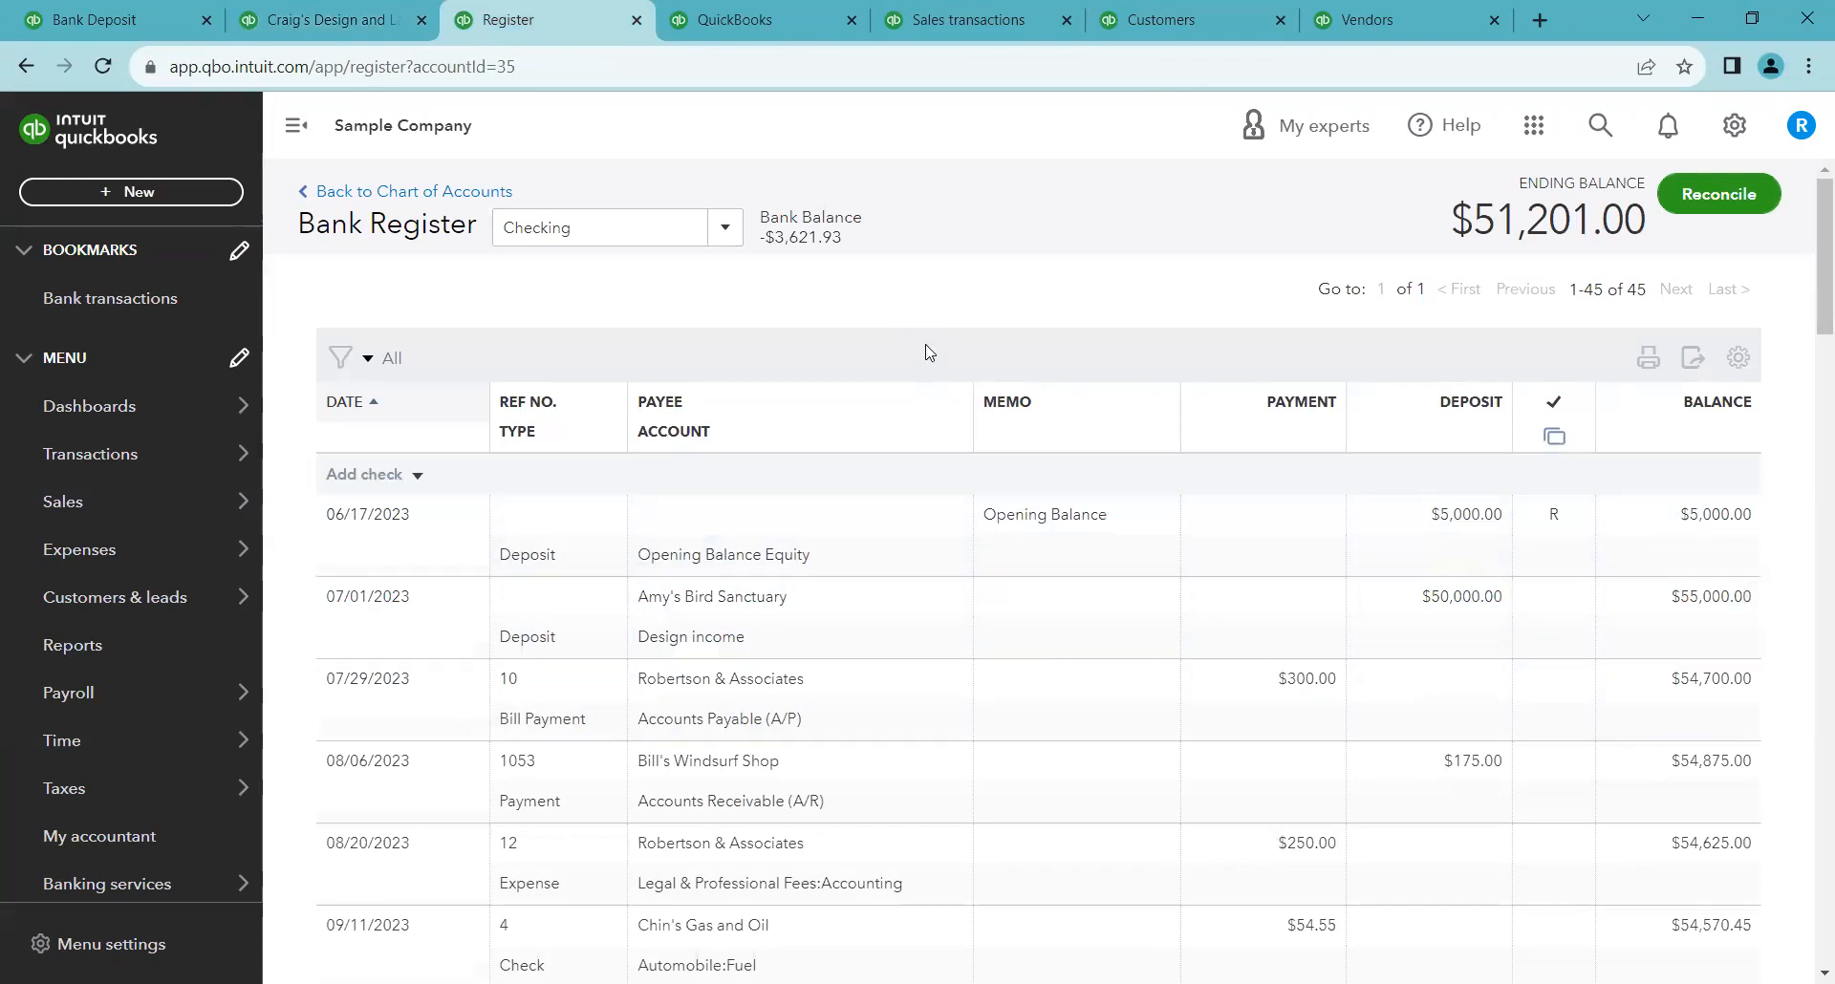
click(26, 66)
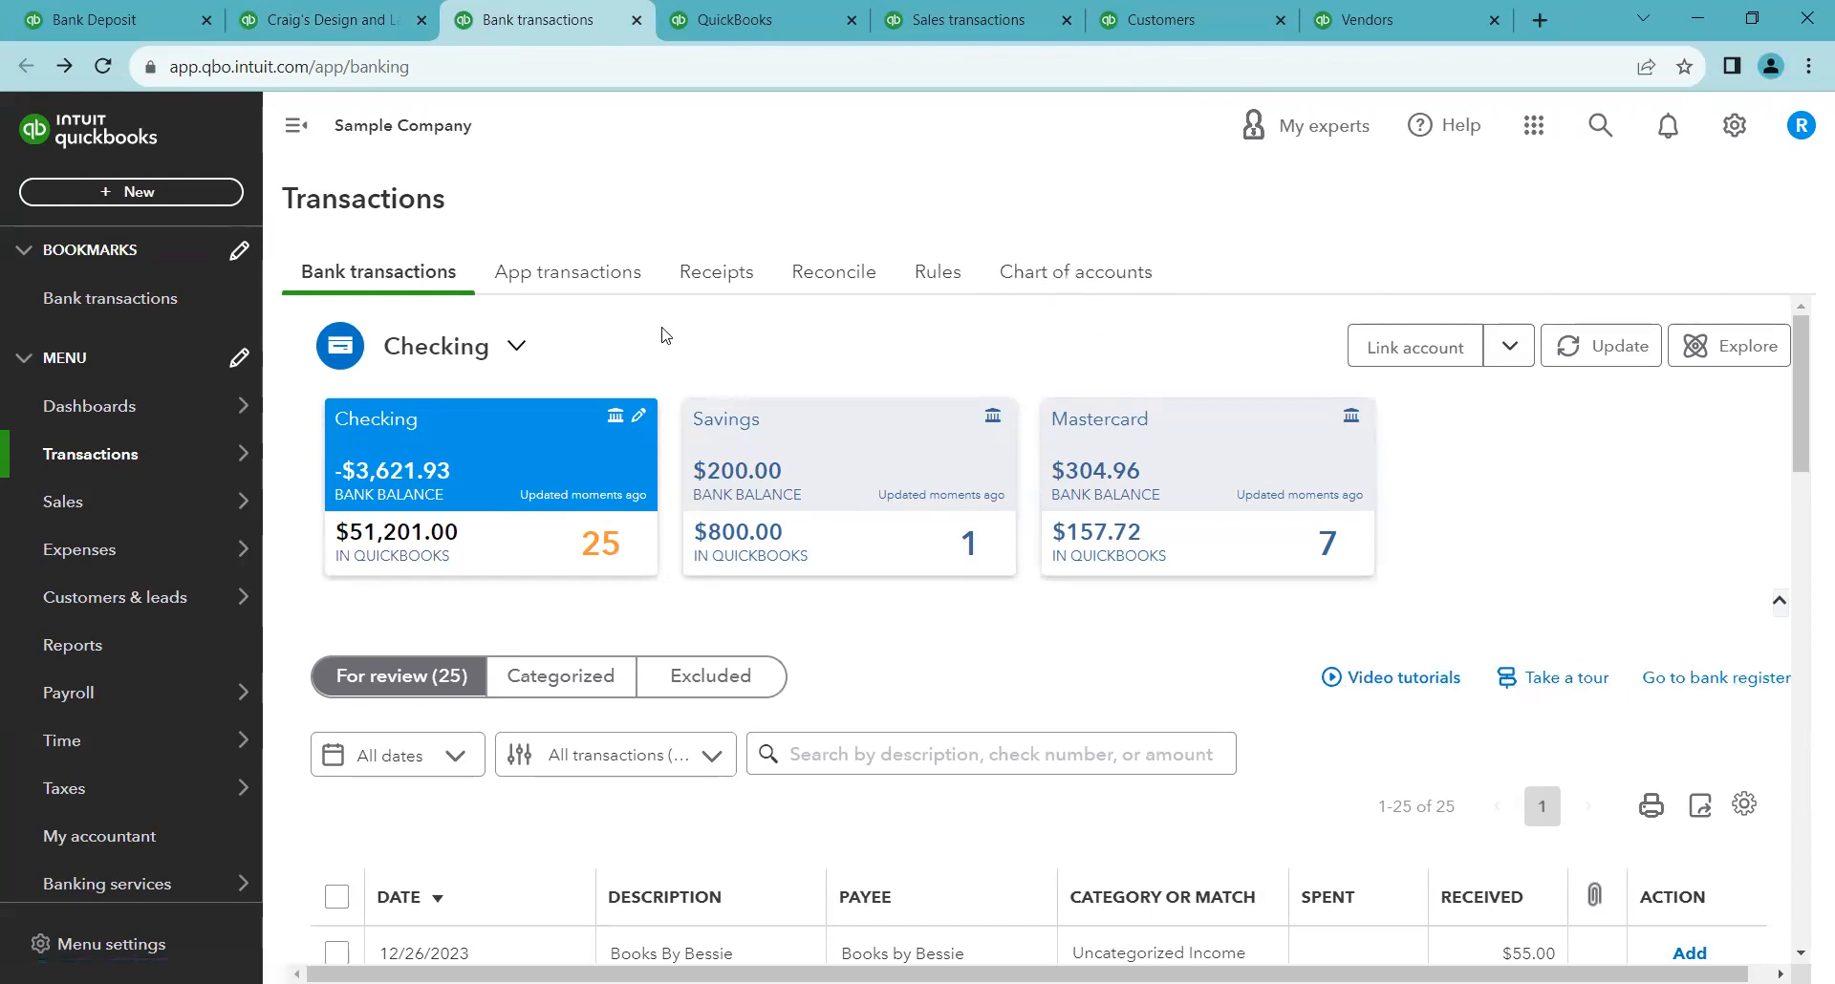
mouse_move(66, 468)
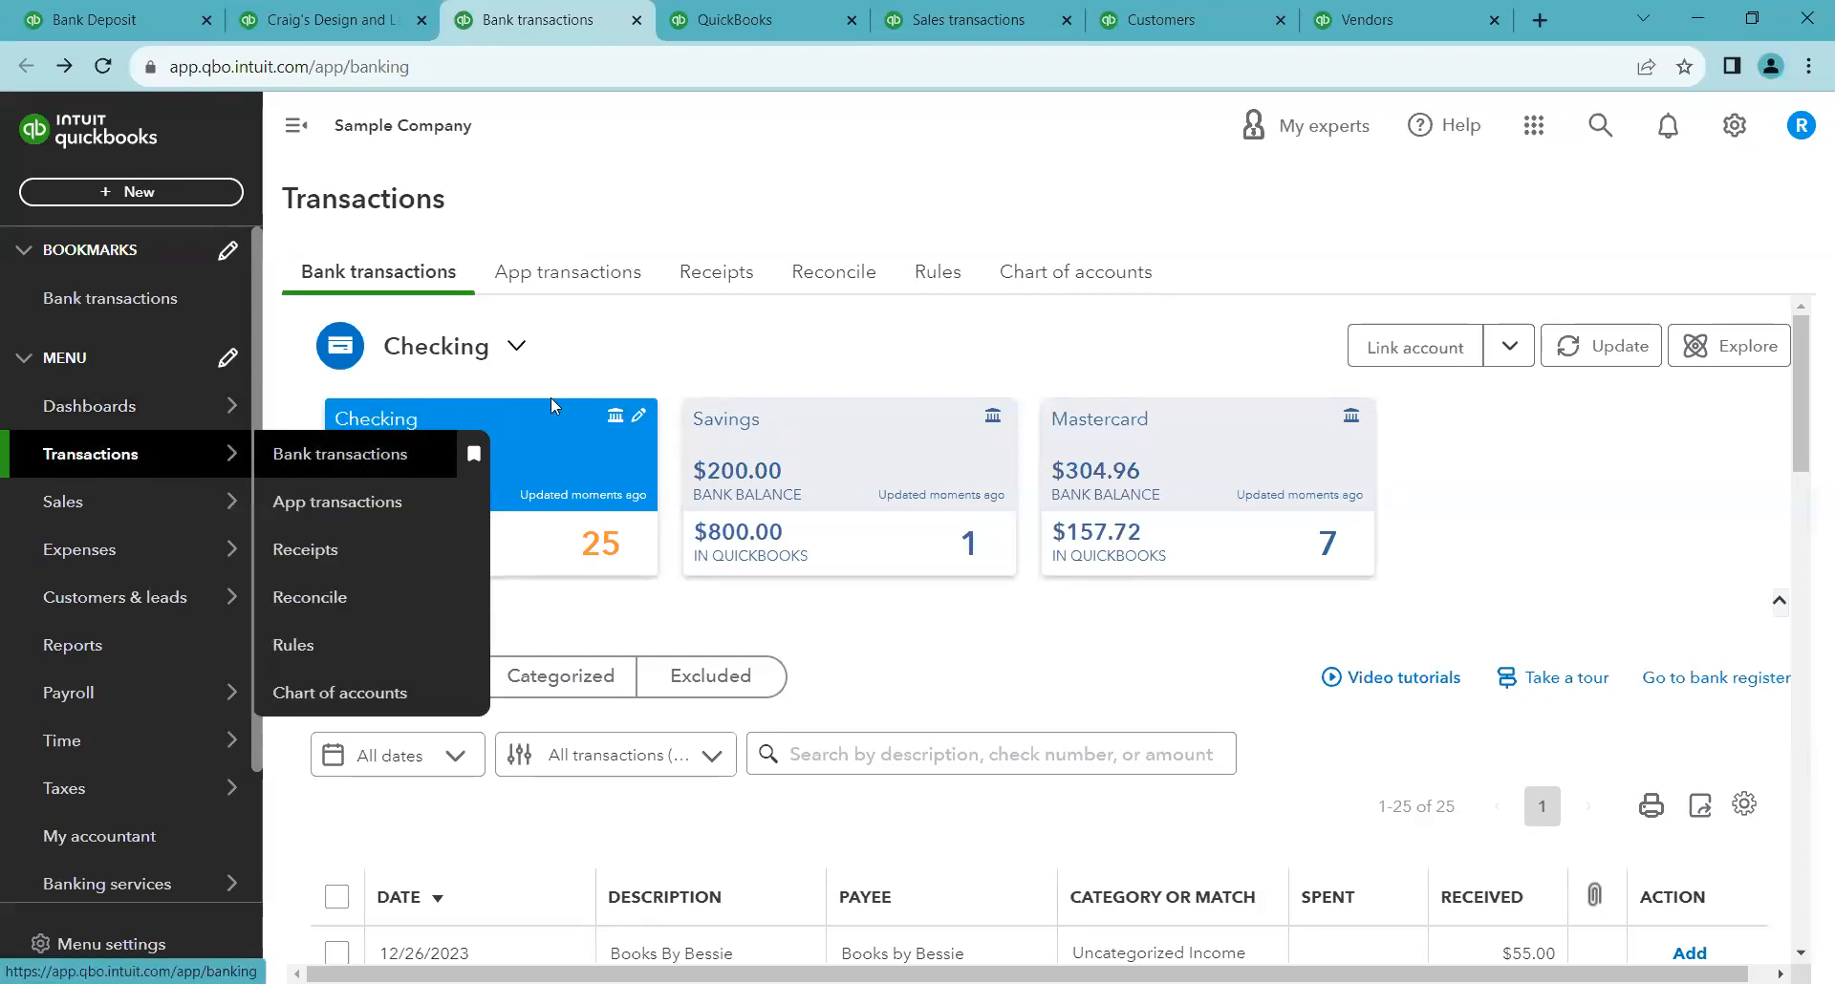
click(1059, 277)
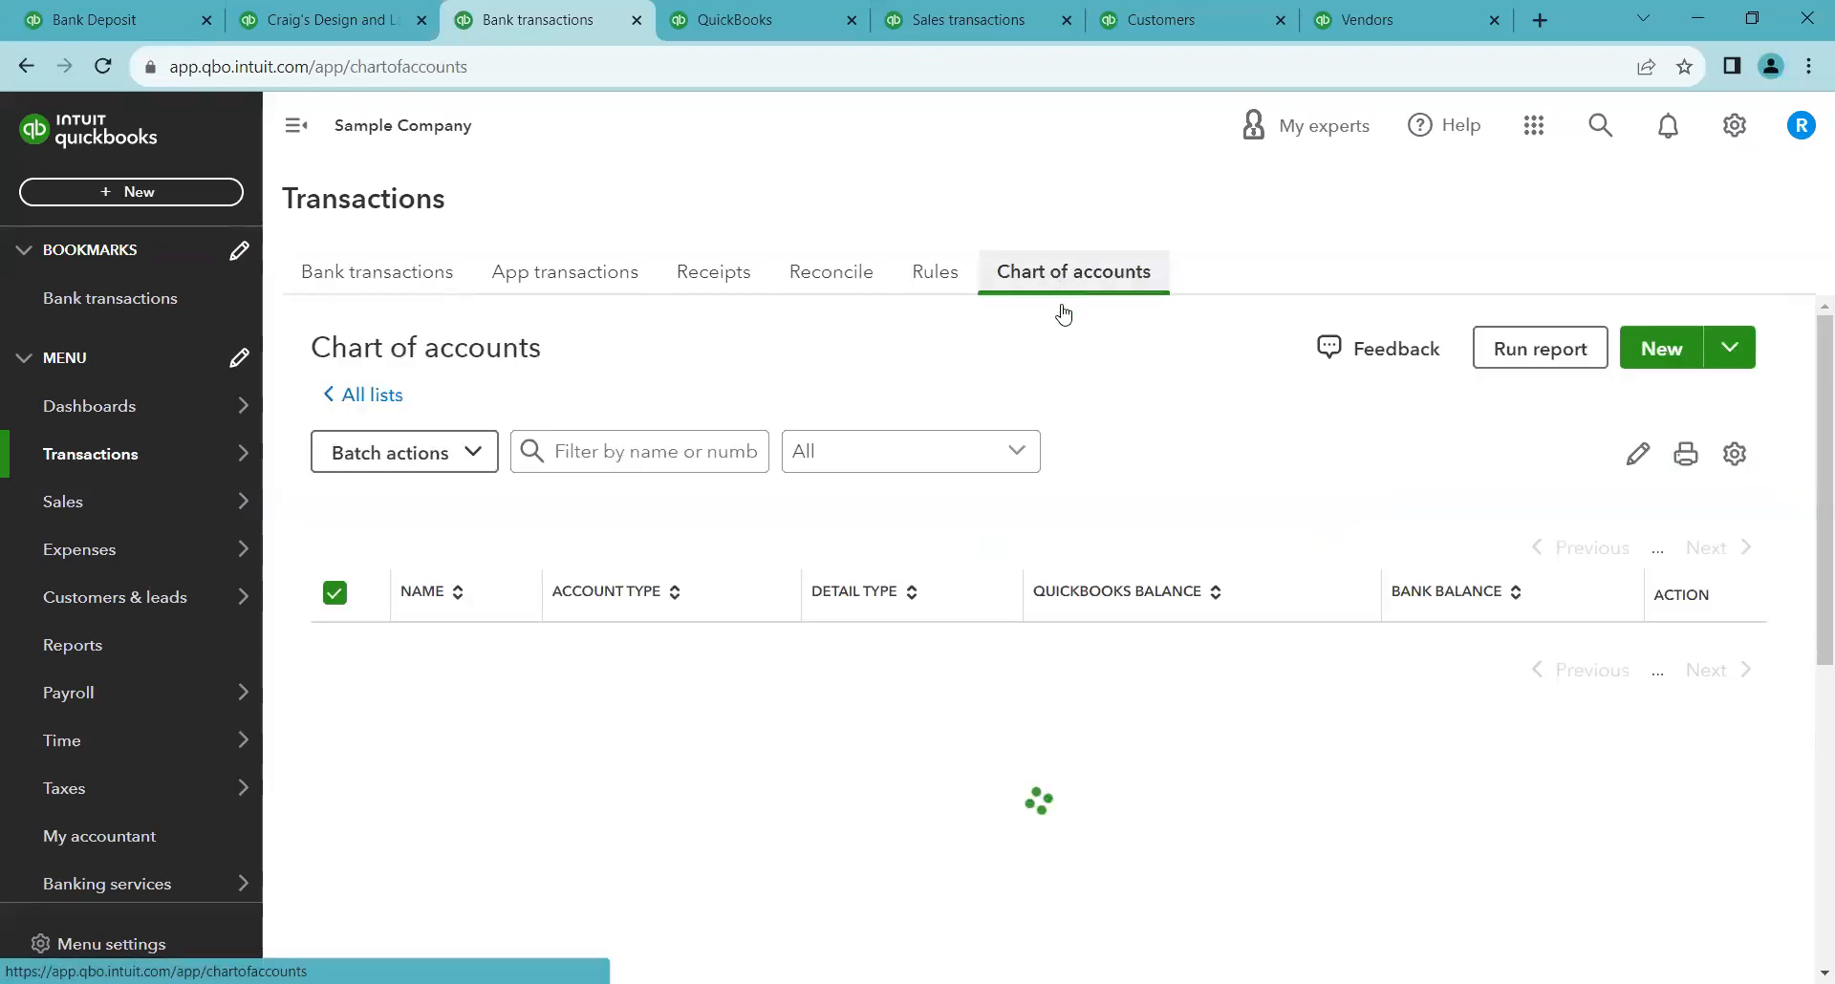
scroll(1099, 504, down, 1)
scroll(1099, 504, down, 1)
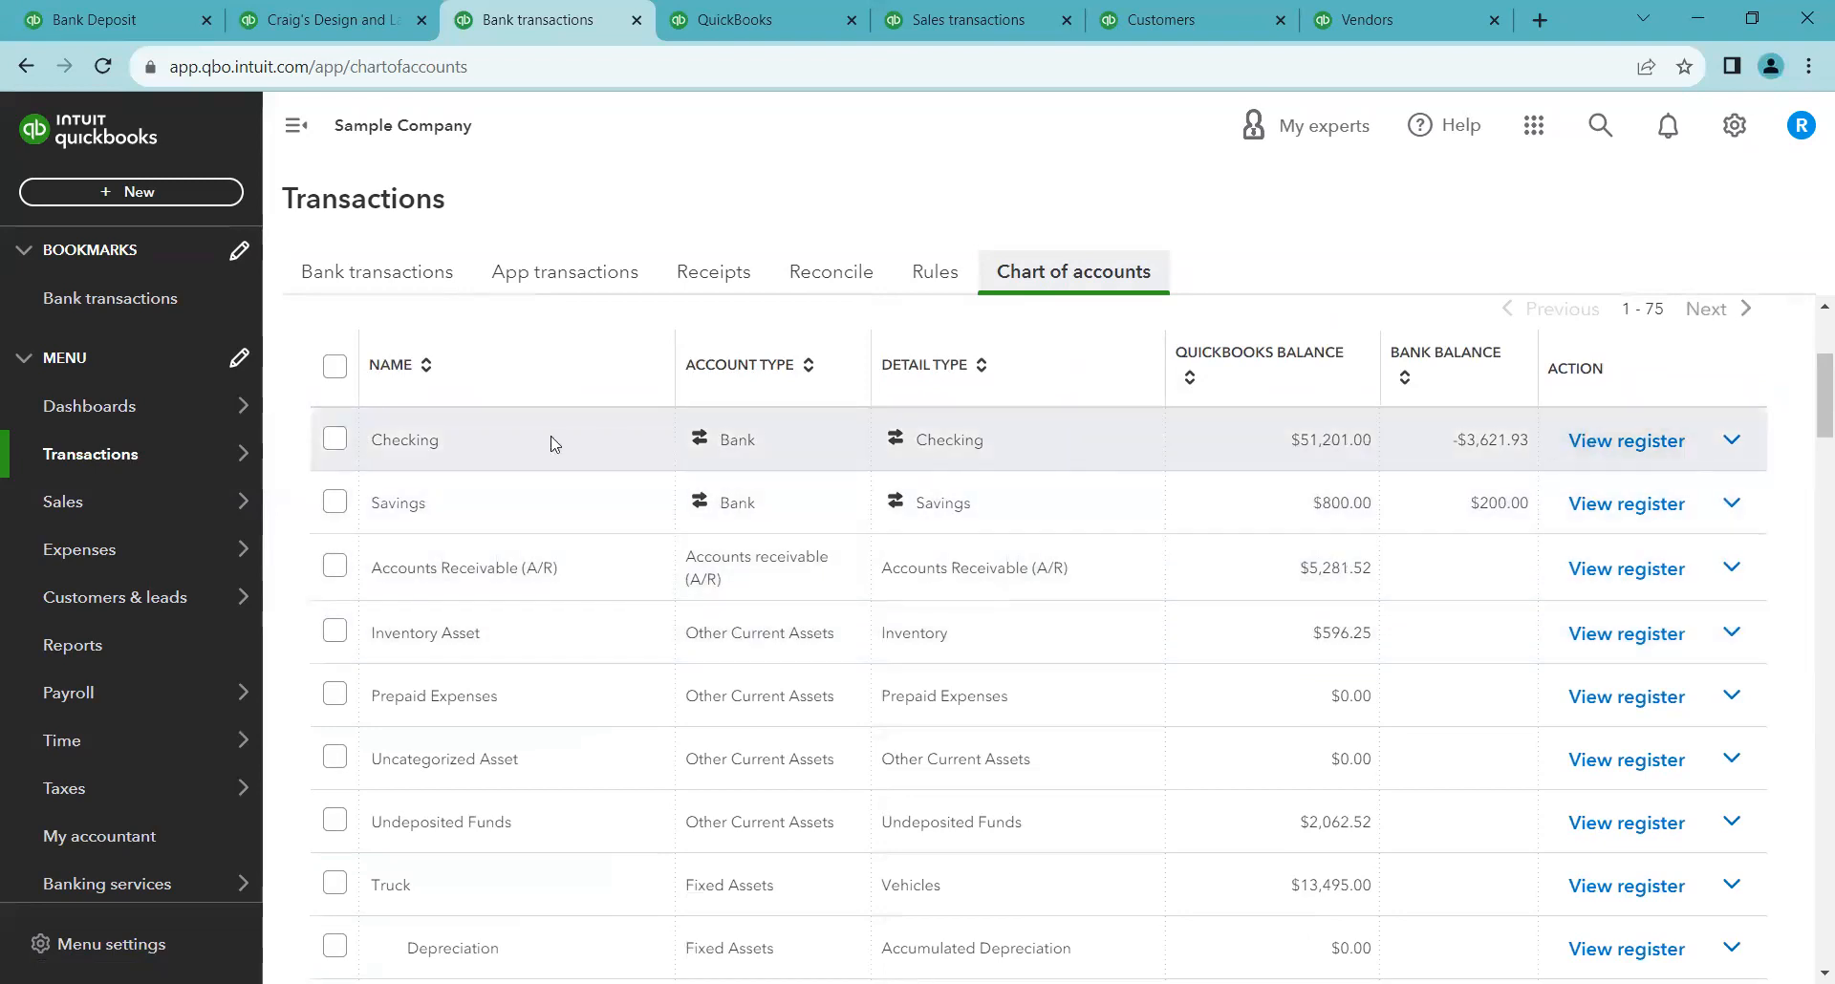
click(1604, 449)
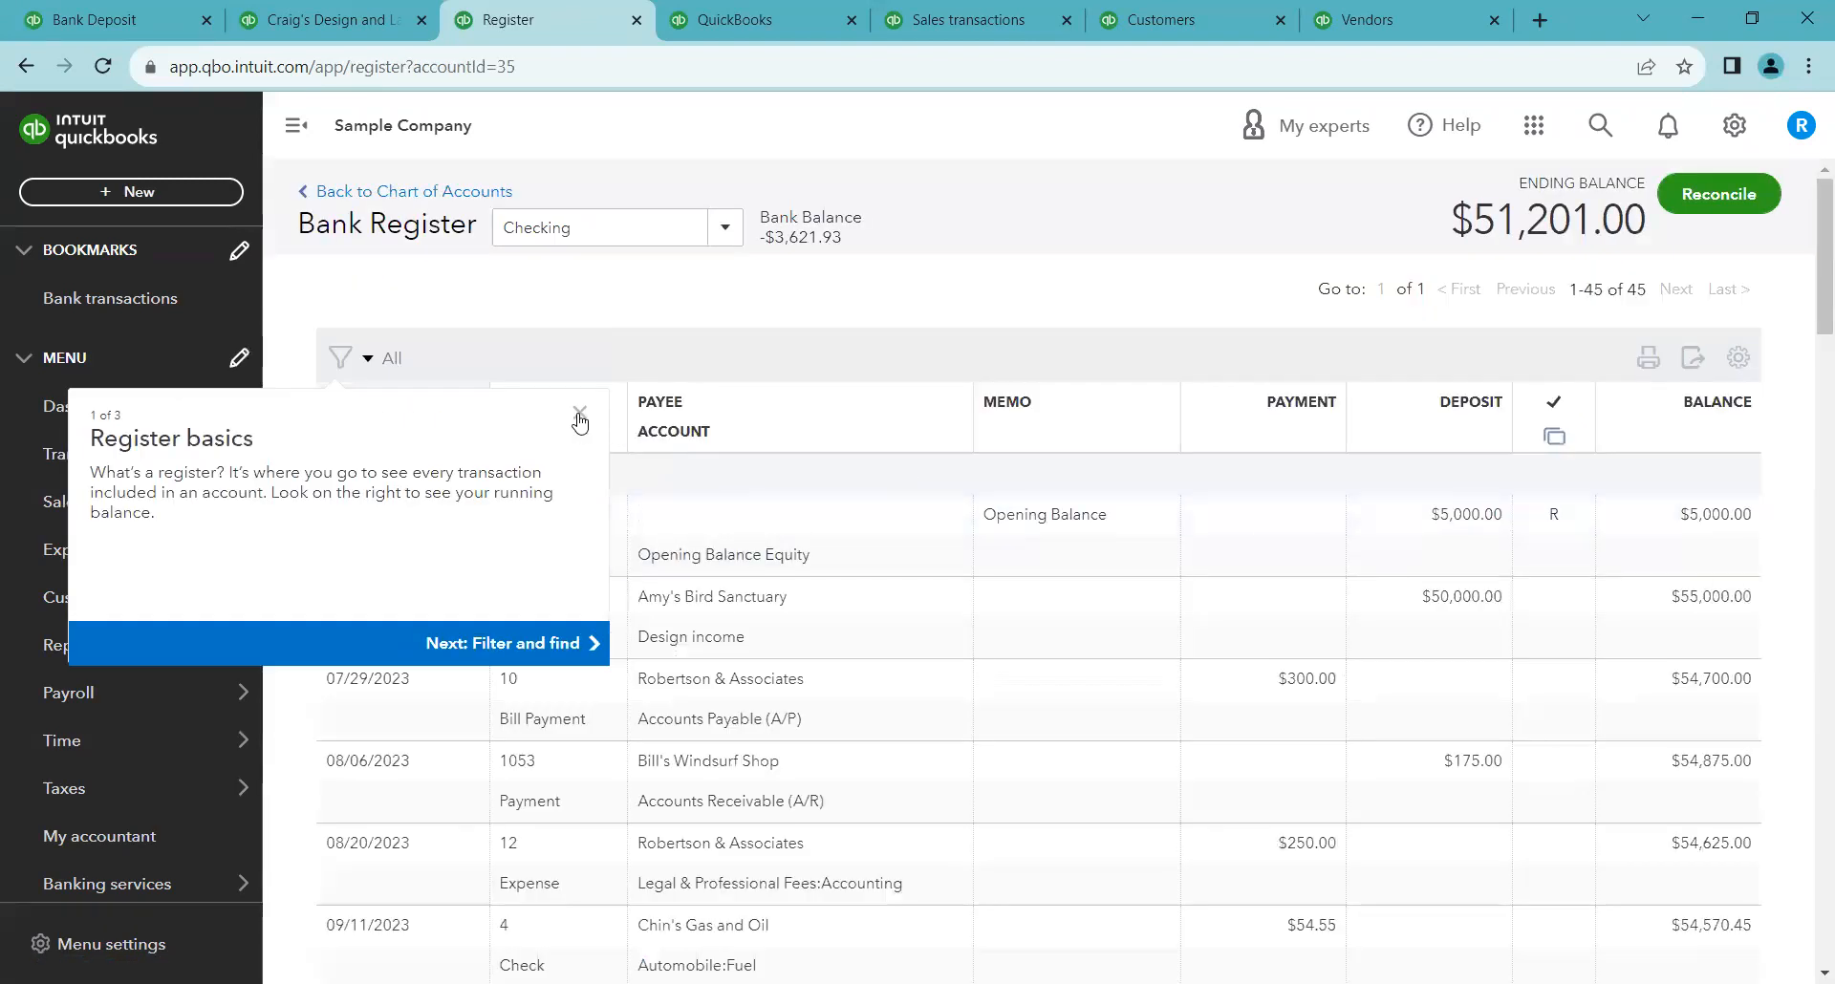
click(579, 412)
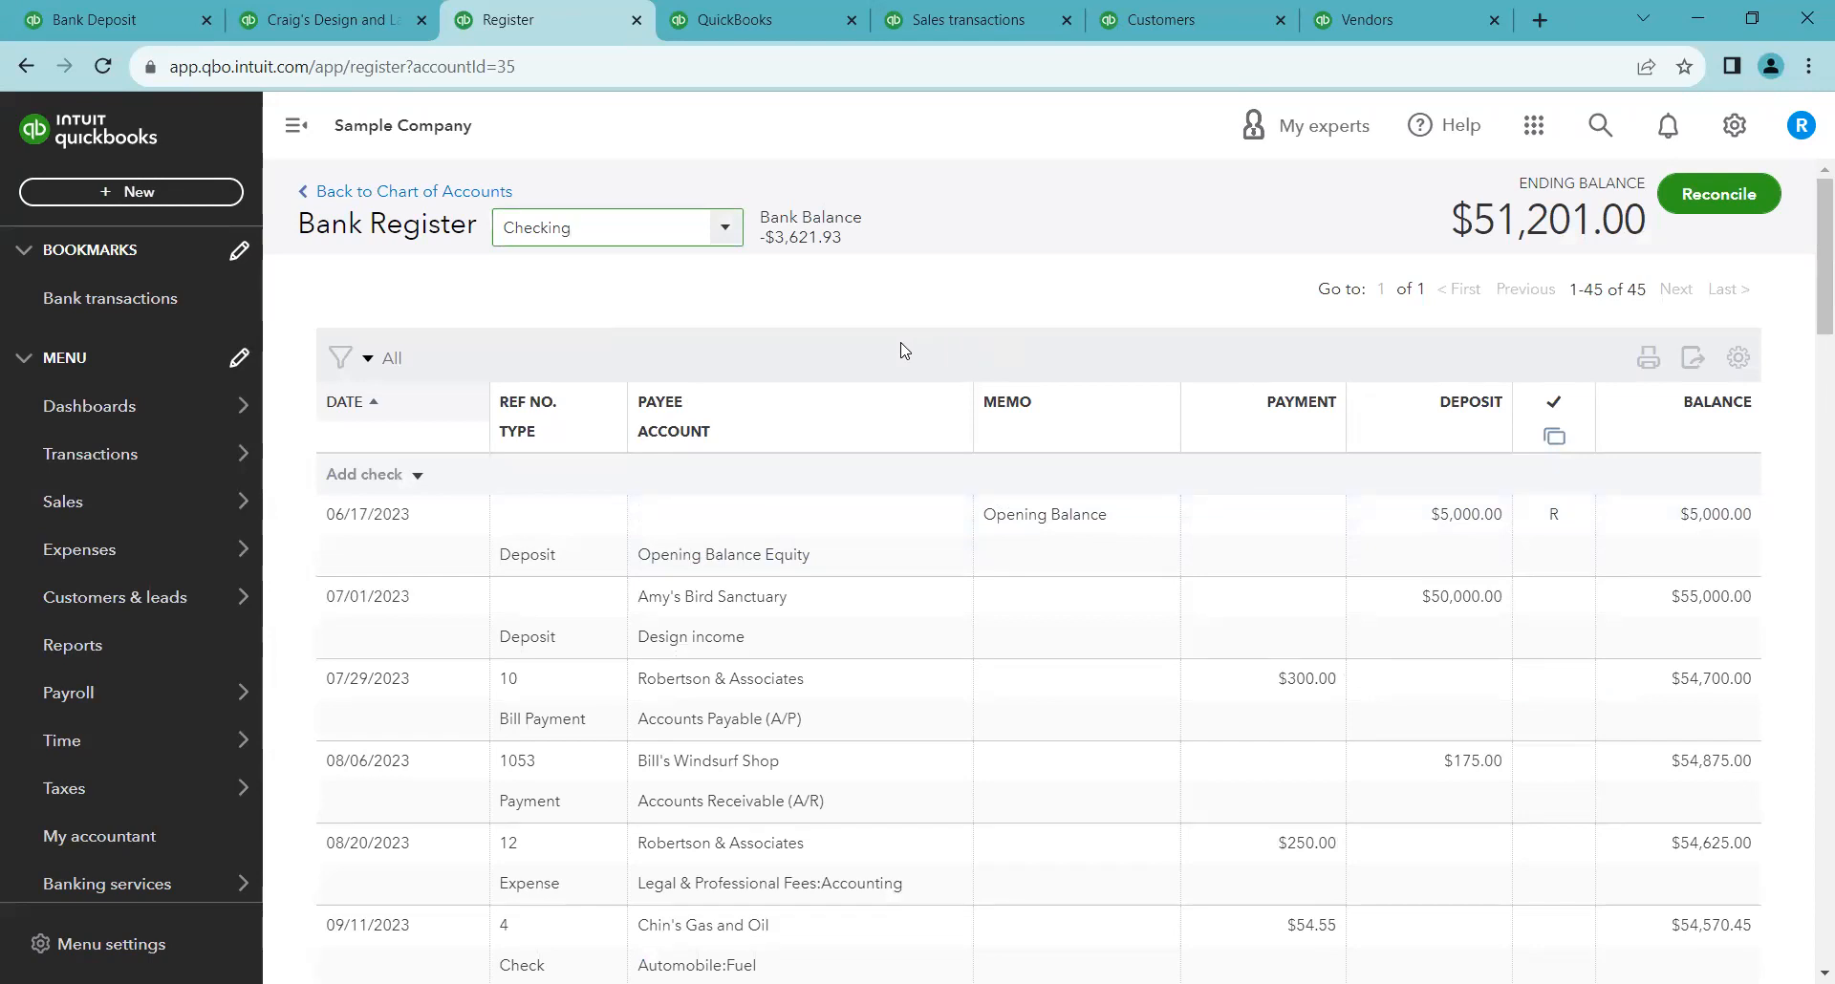
Switch to the sales transactions page and filter it to show overdue invoices
right_click(712, 12)
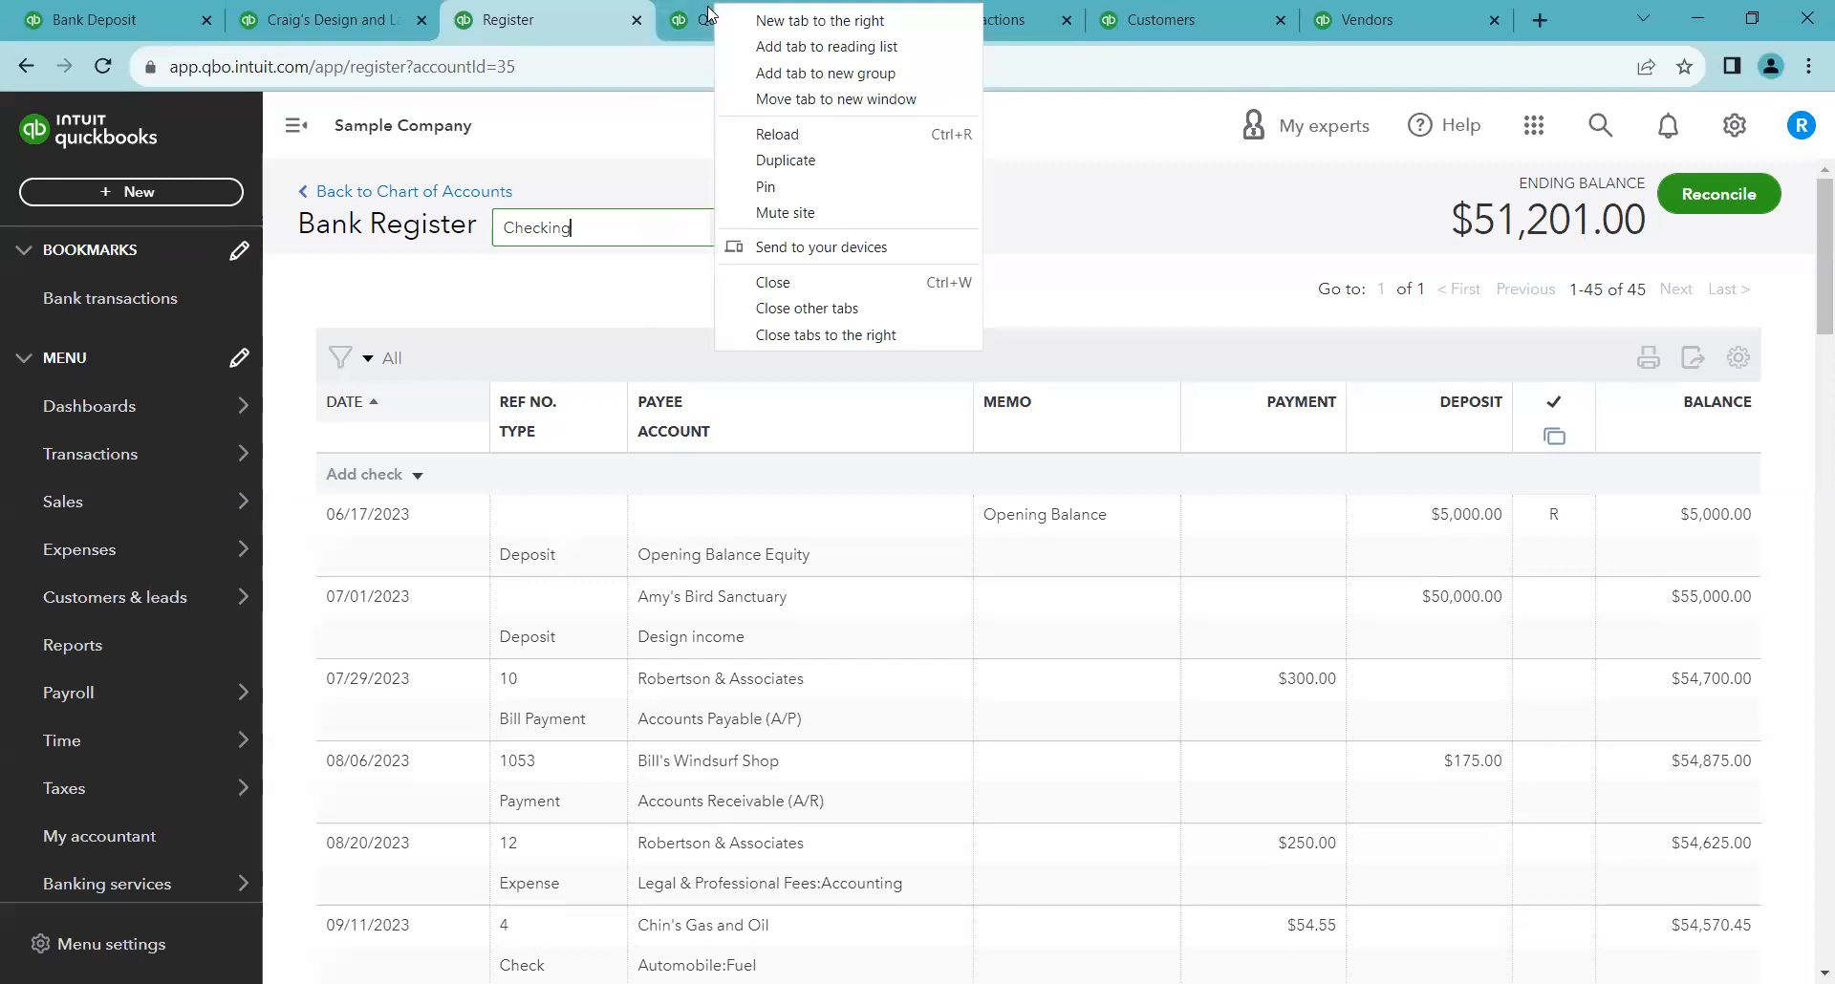
click(709, 12)
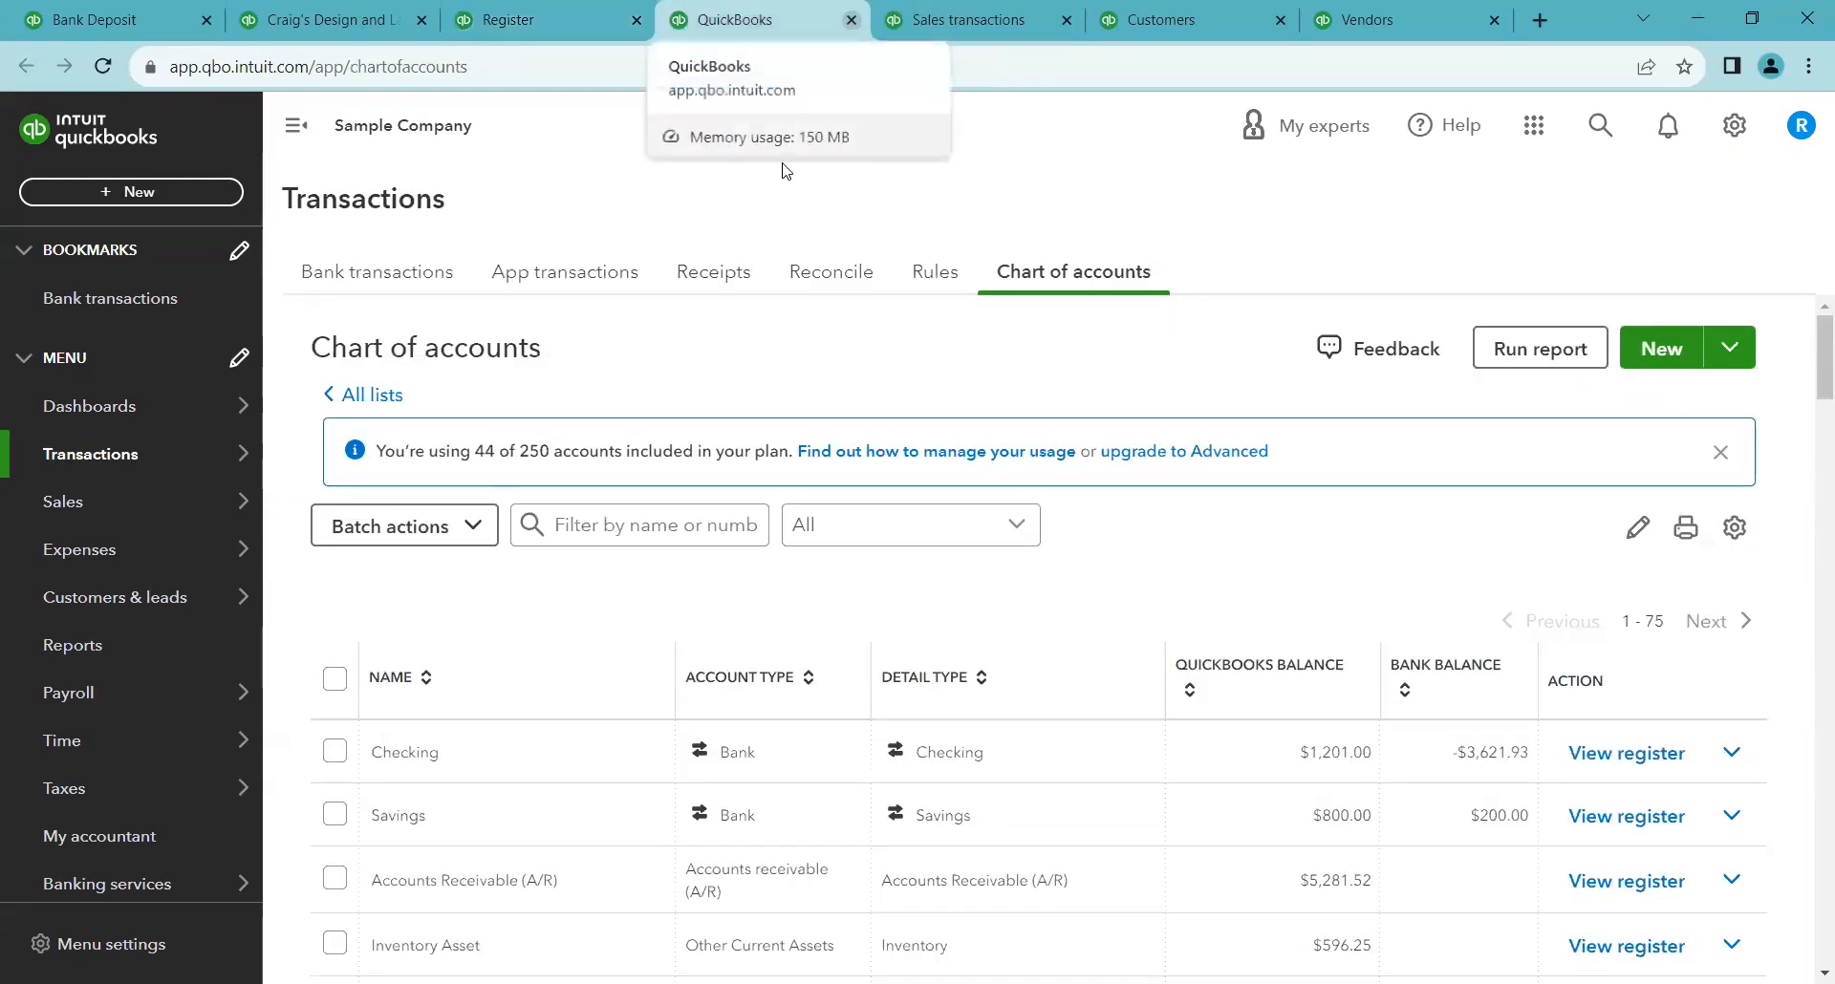
key(ctrl+Tab)
mouse_move(134, 508)
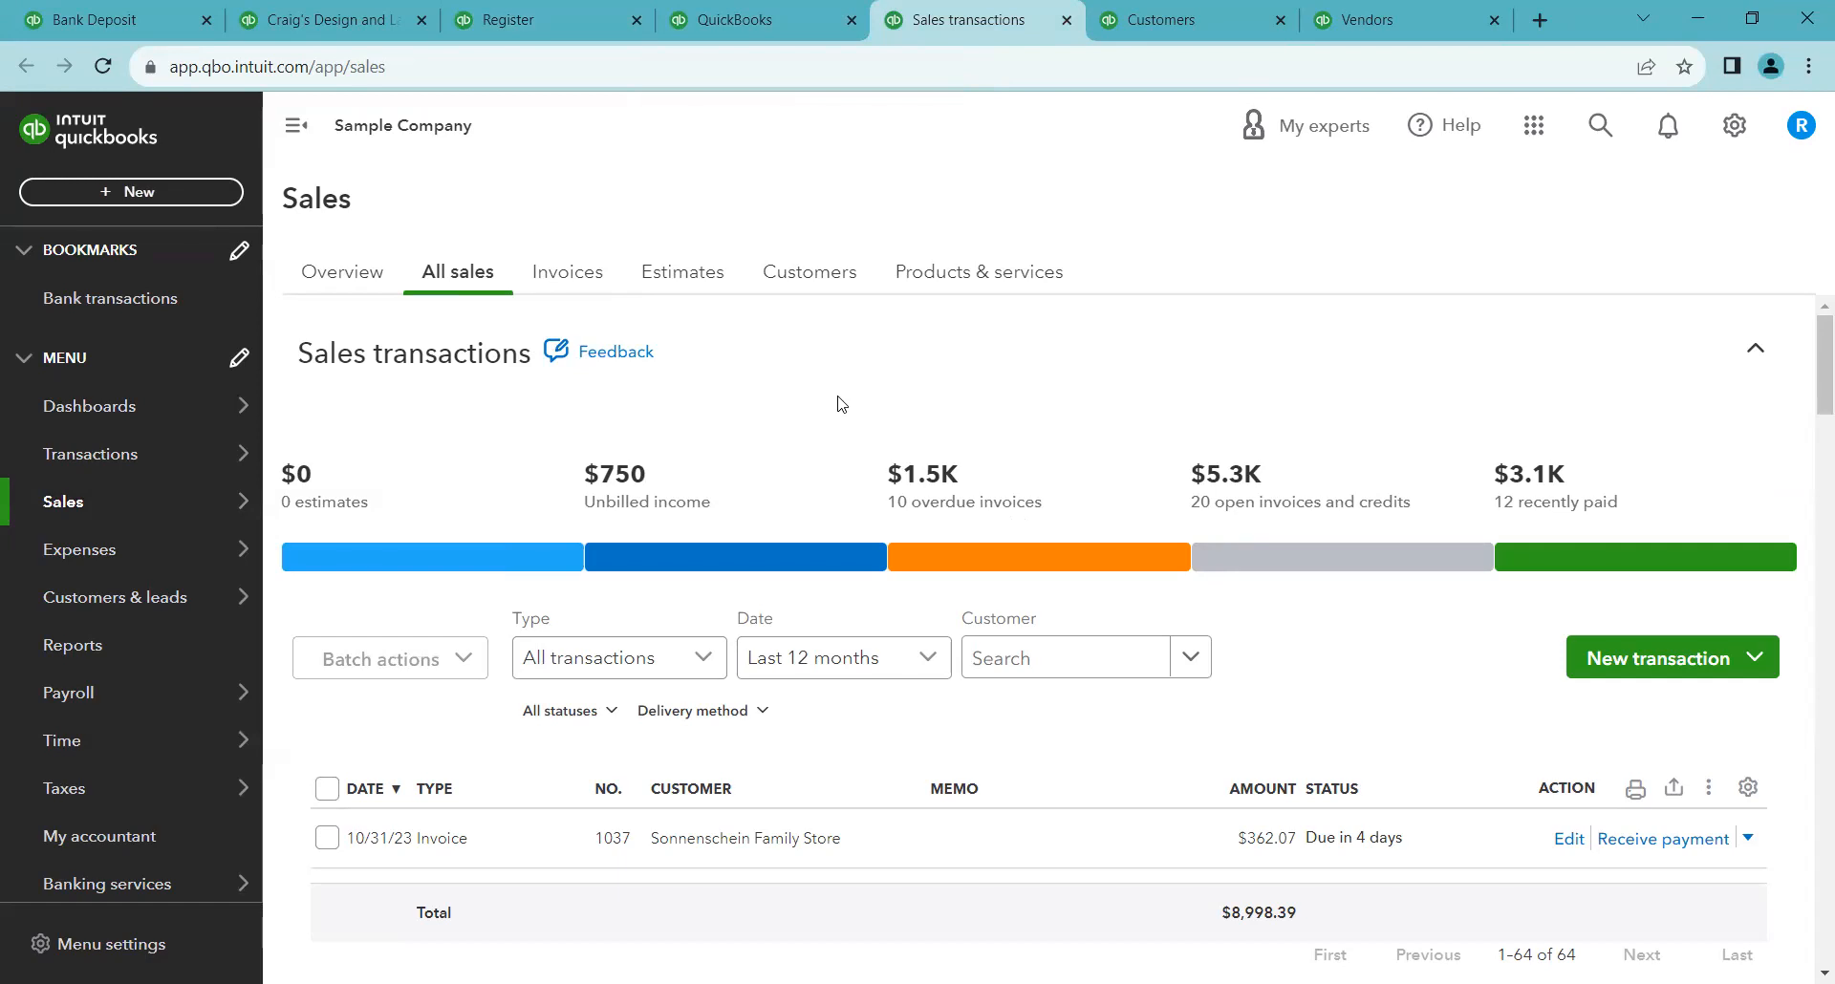
scroll(841, 403, down, 3)
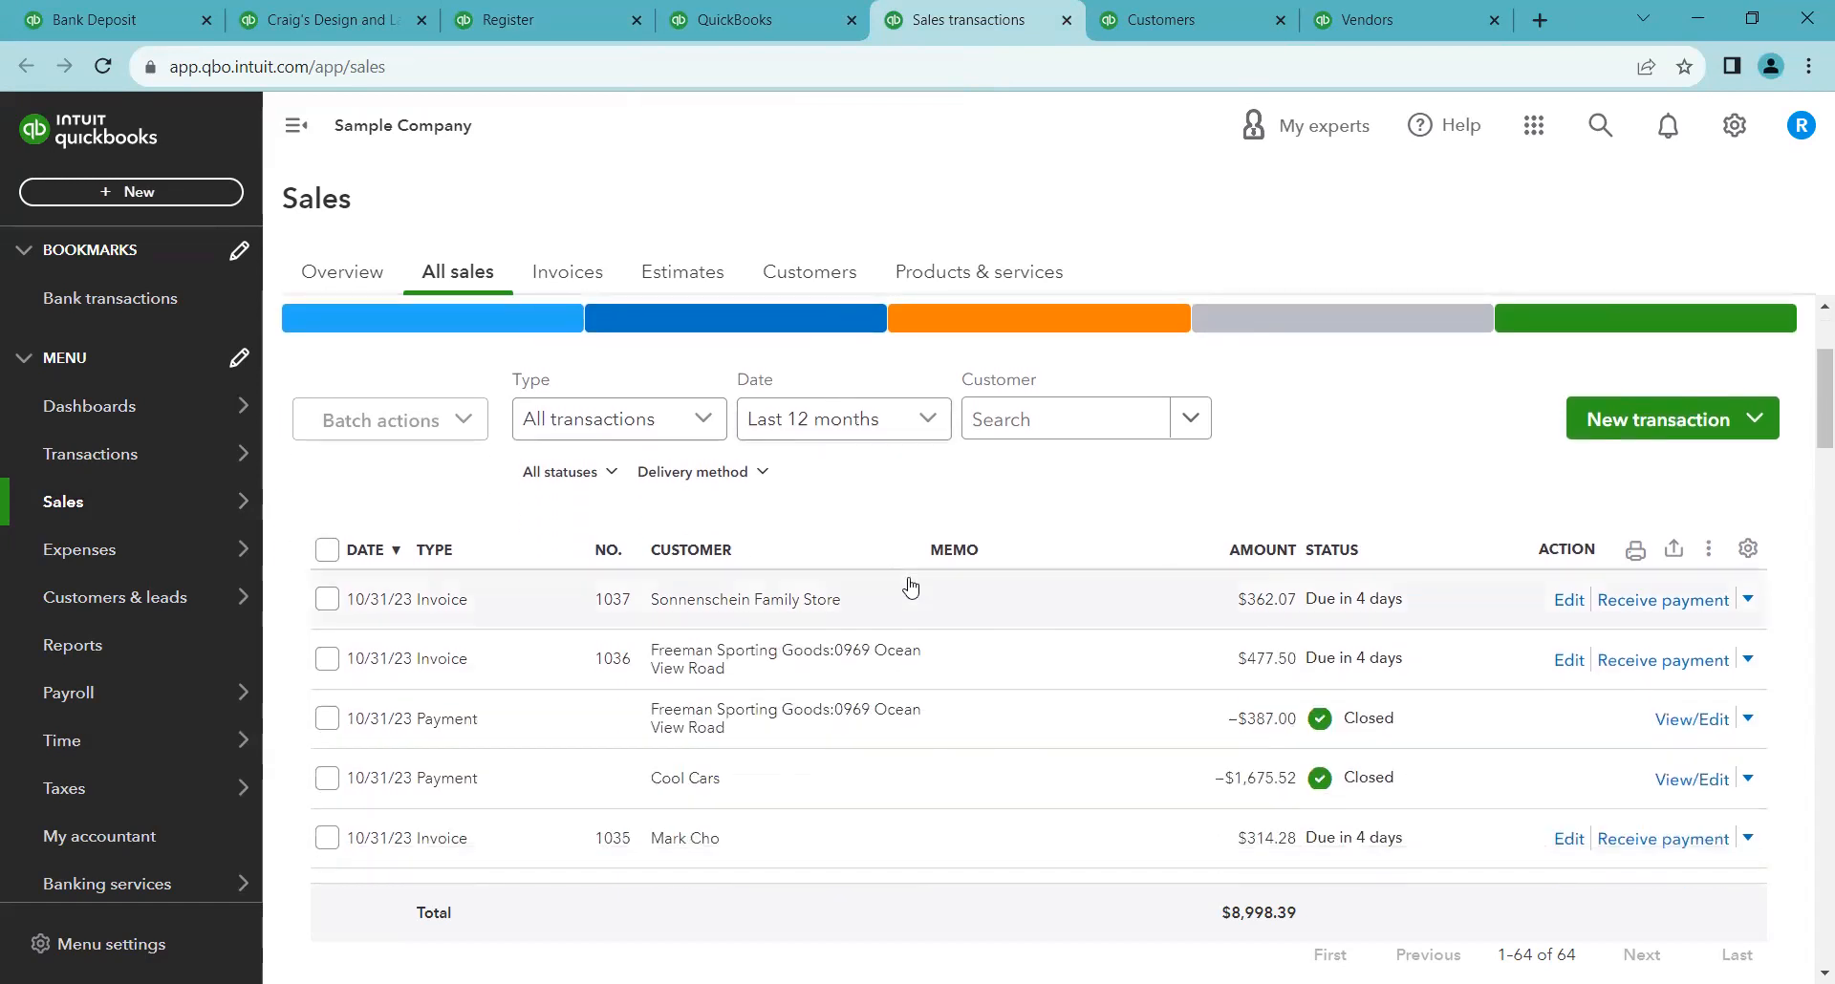
scroll(1027, 636, up, 3)
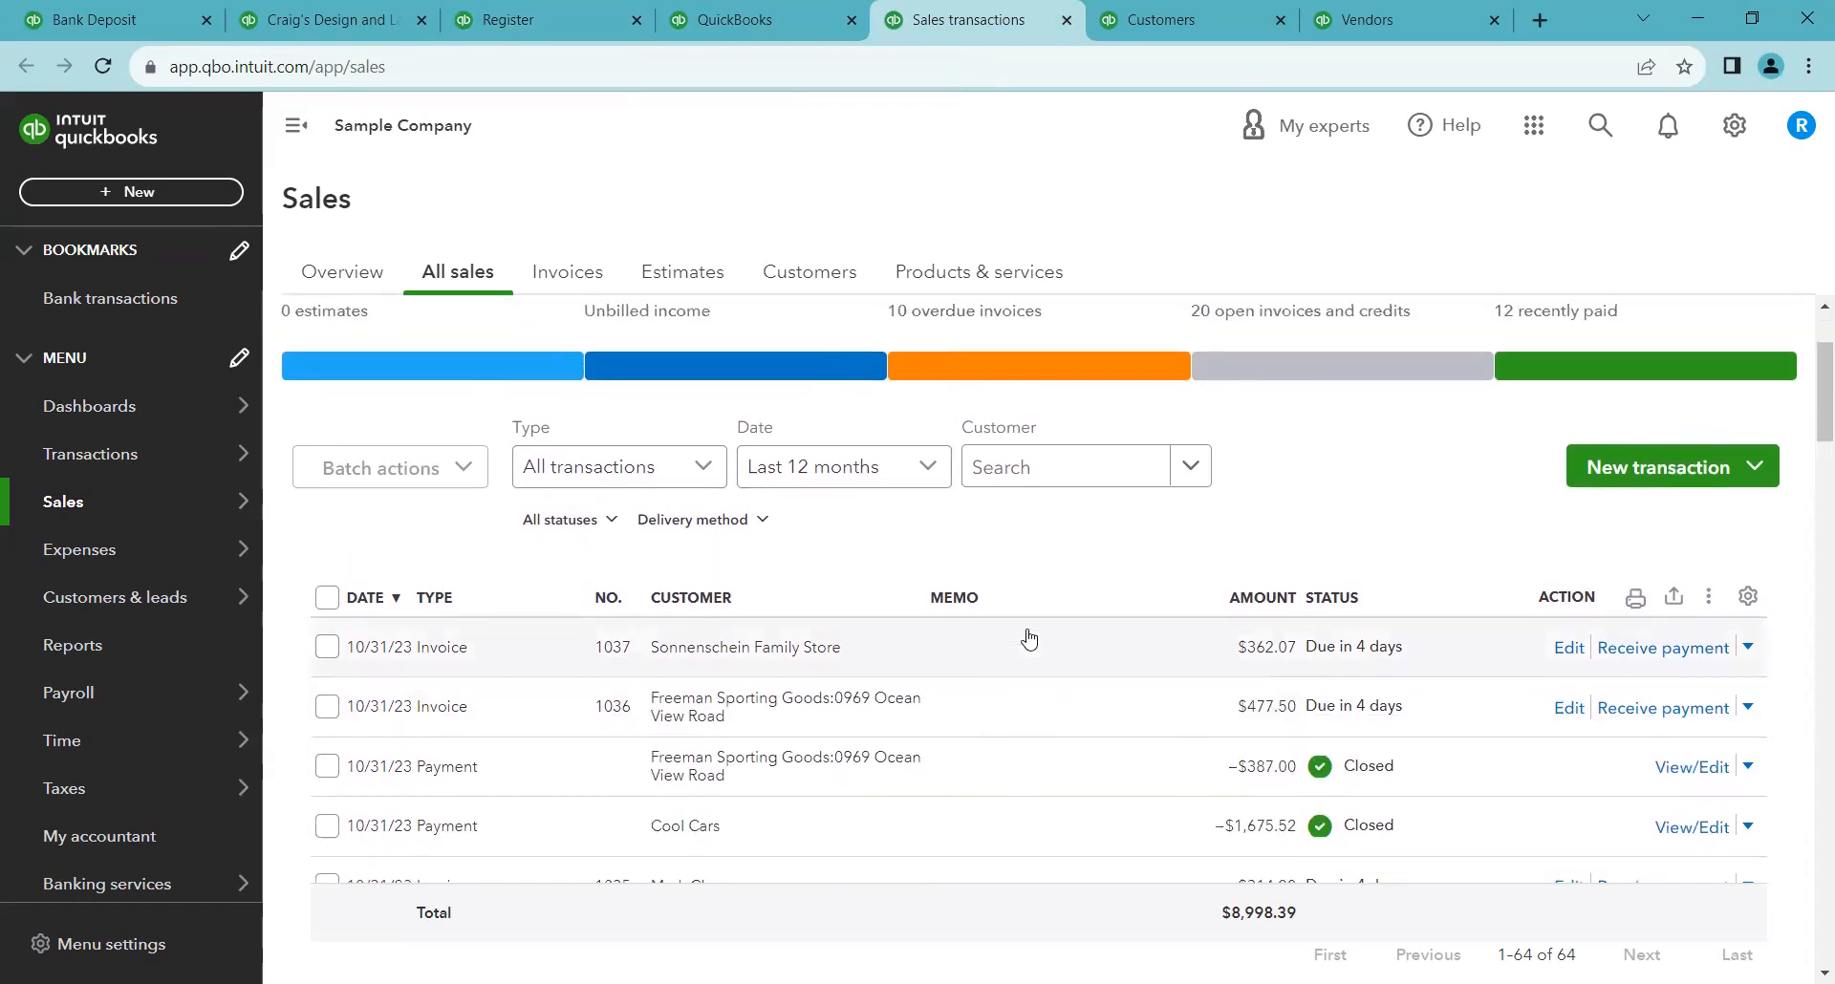
scroll(1143, 602, down, 1)
click(1008, 445)
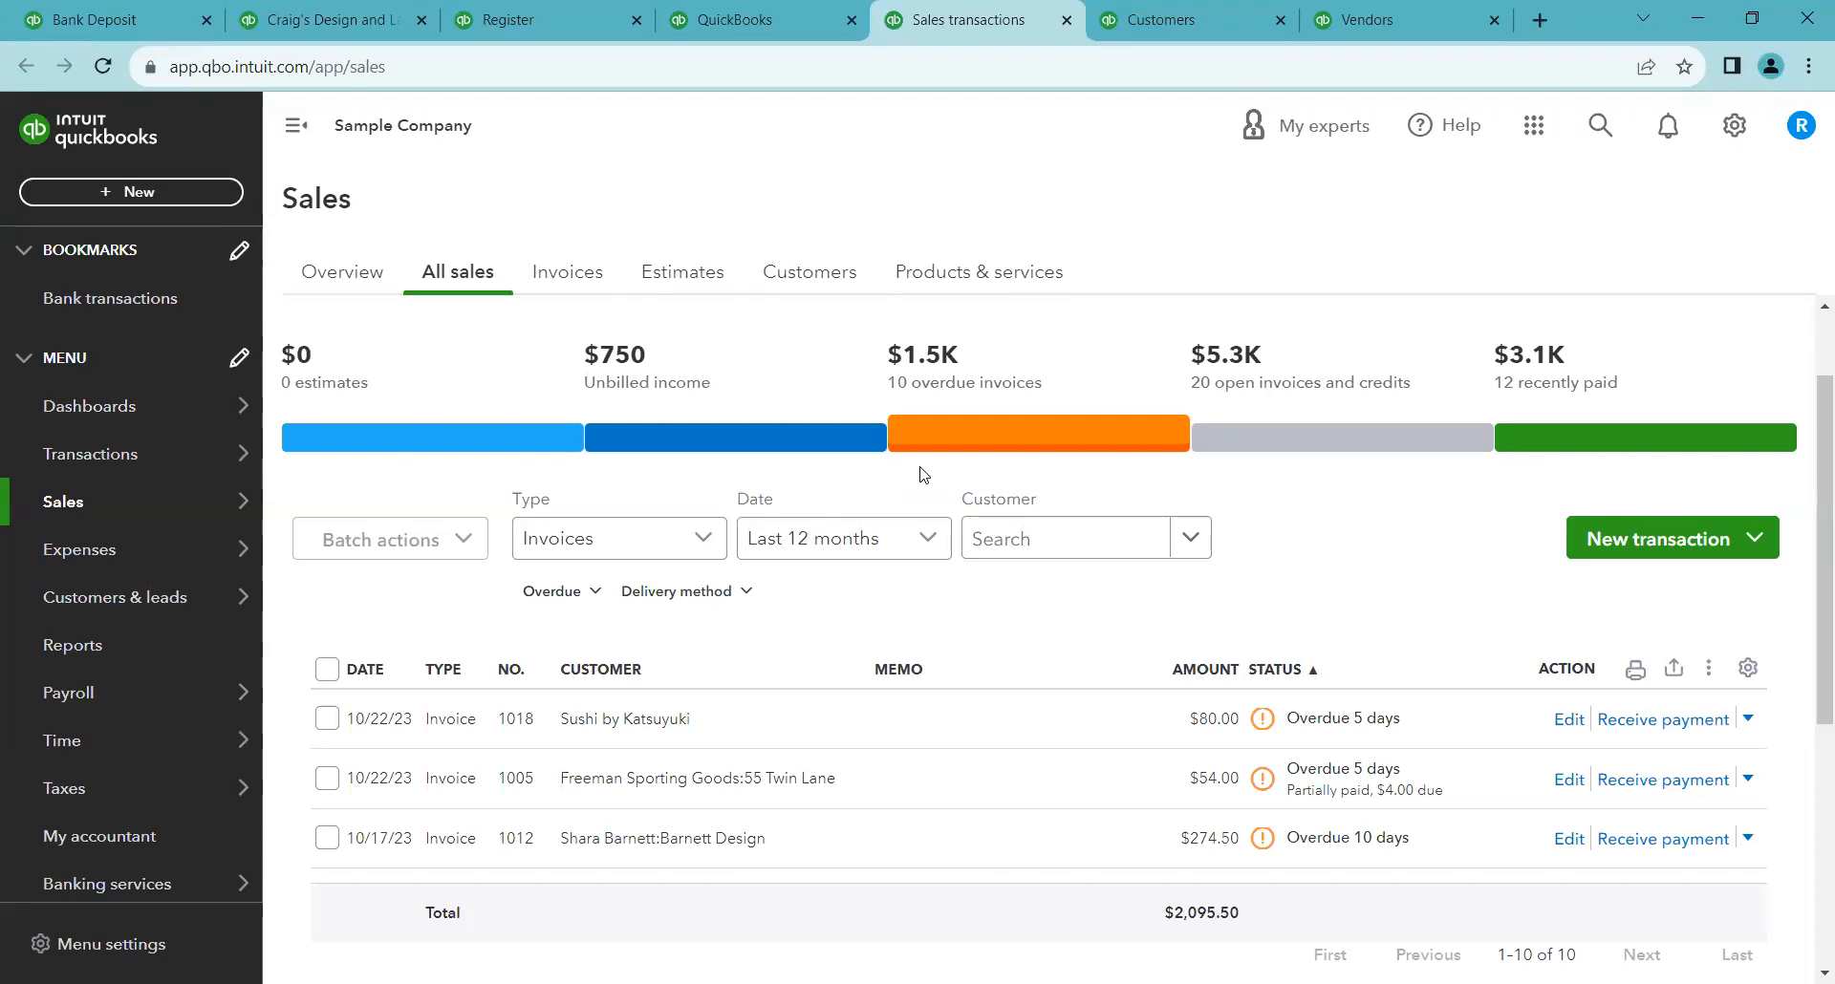
scroll(923, 480, down, 1)
scroll(942, 480, up, 1)
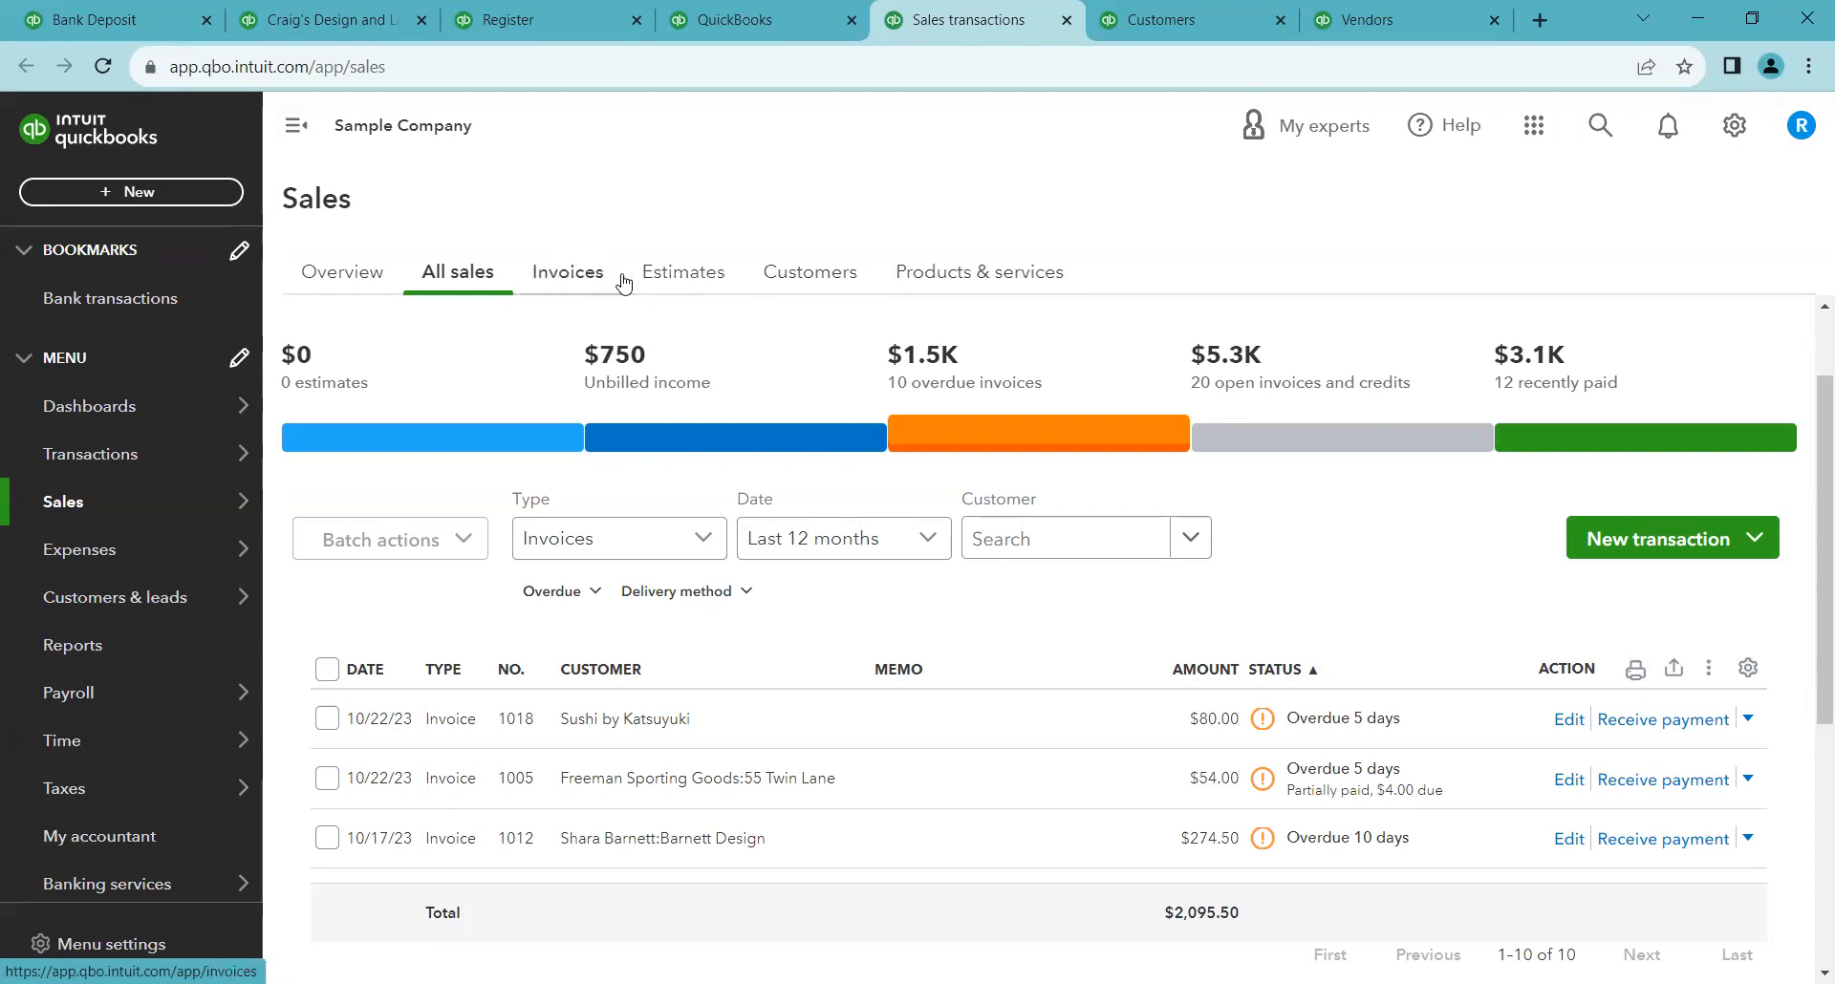
Open the customer Amy's Bird Sanctuary from the customers list and review its transaction list
click(797, 283)
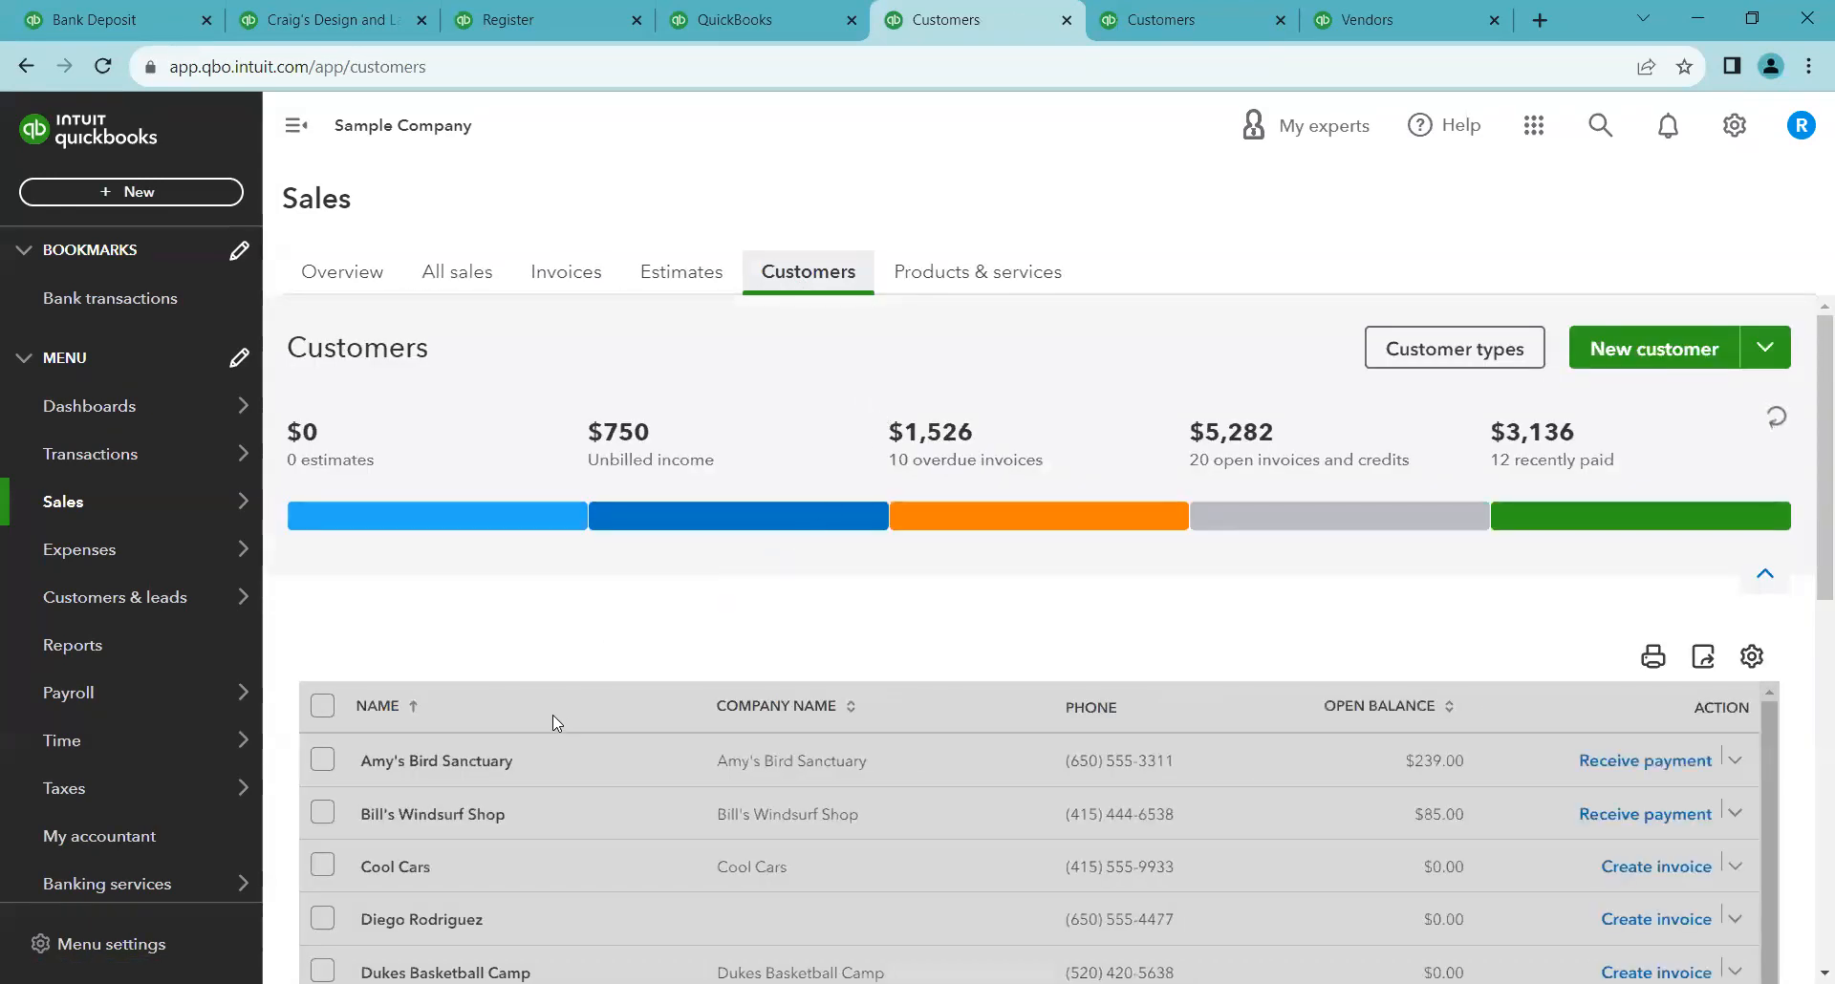
click(497, 765)
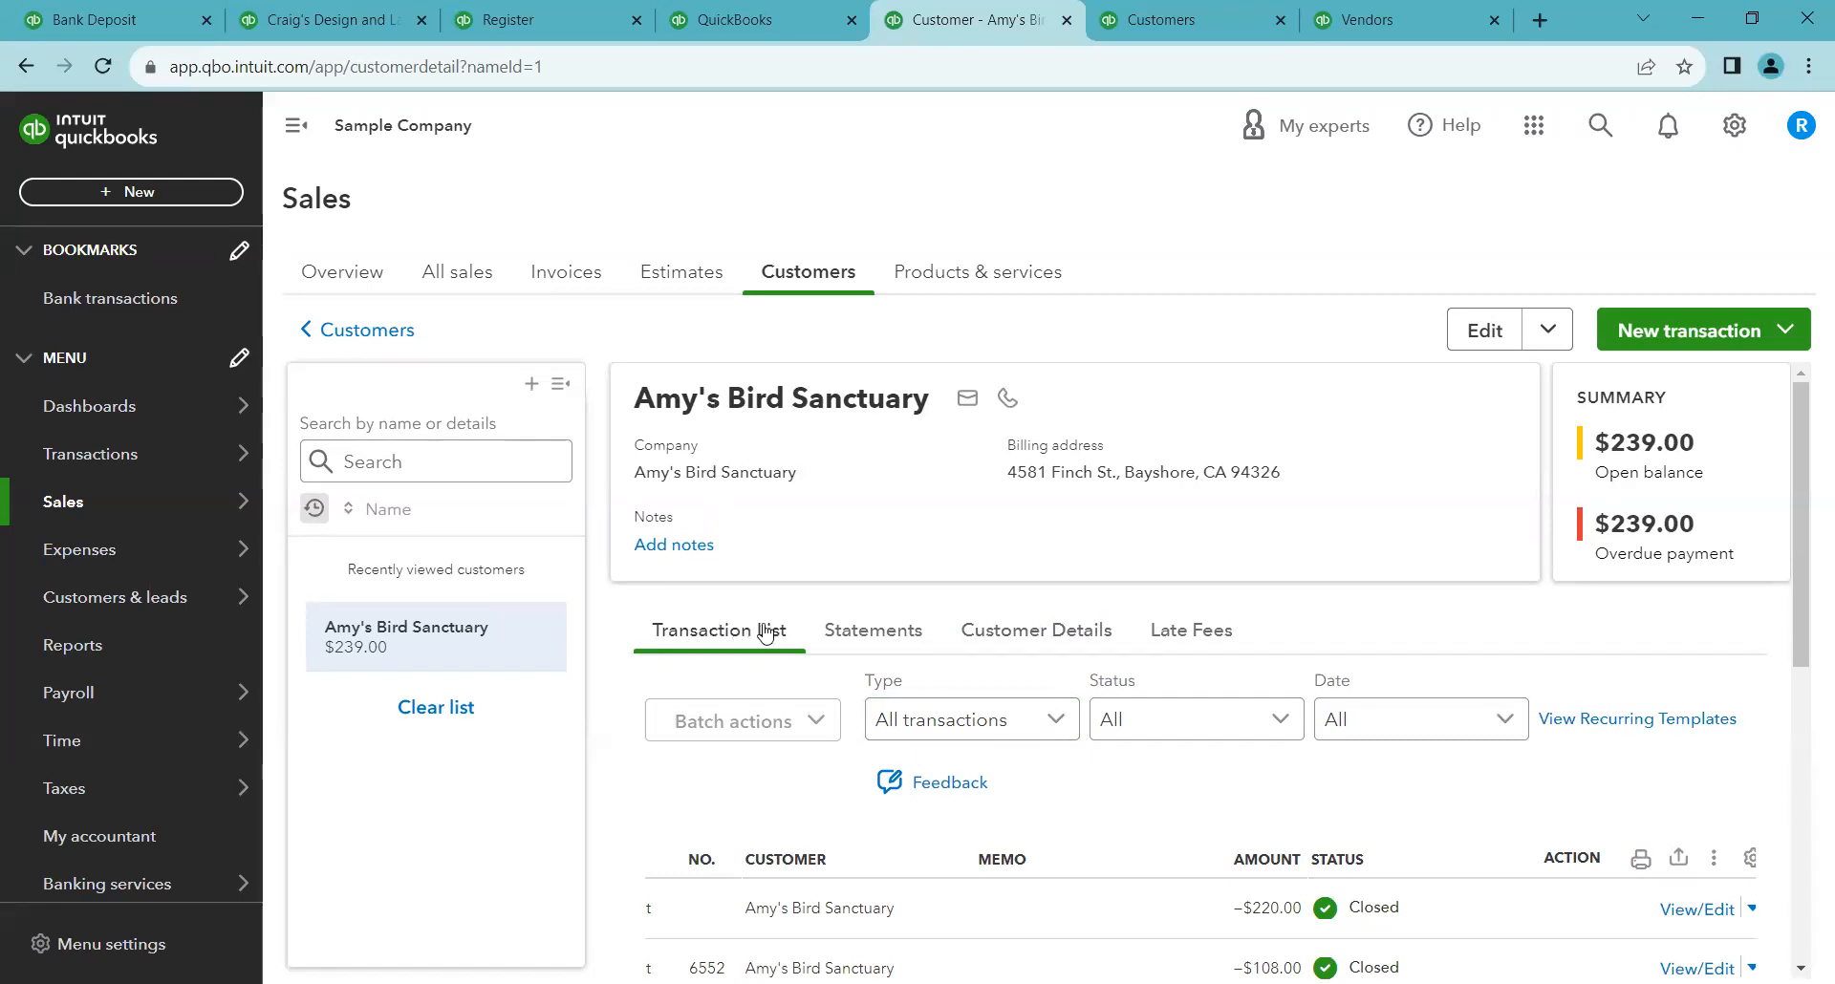
scroll(765, 631, down, 3)
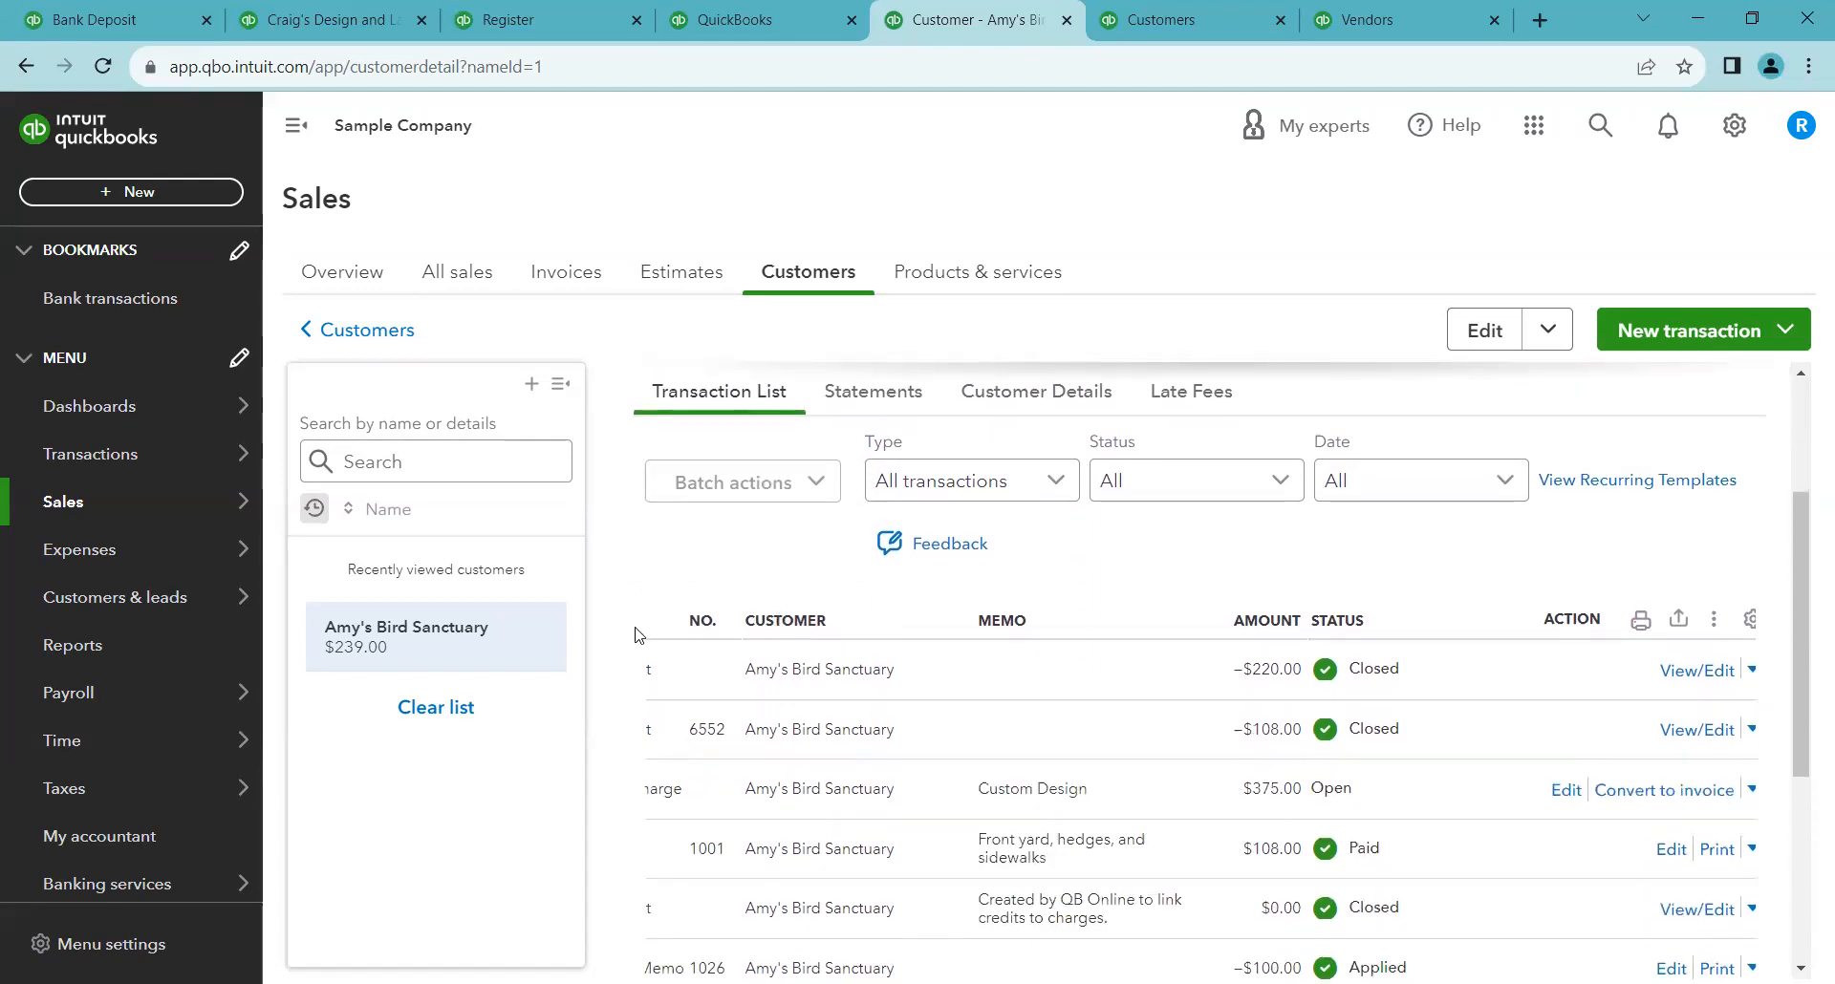
Scroll through Amy's Bird Sanctuary's customer page to review its summary and transaction list
scroll(699, 624, left, 4)
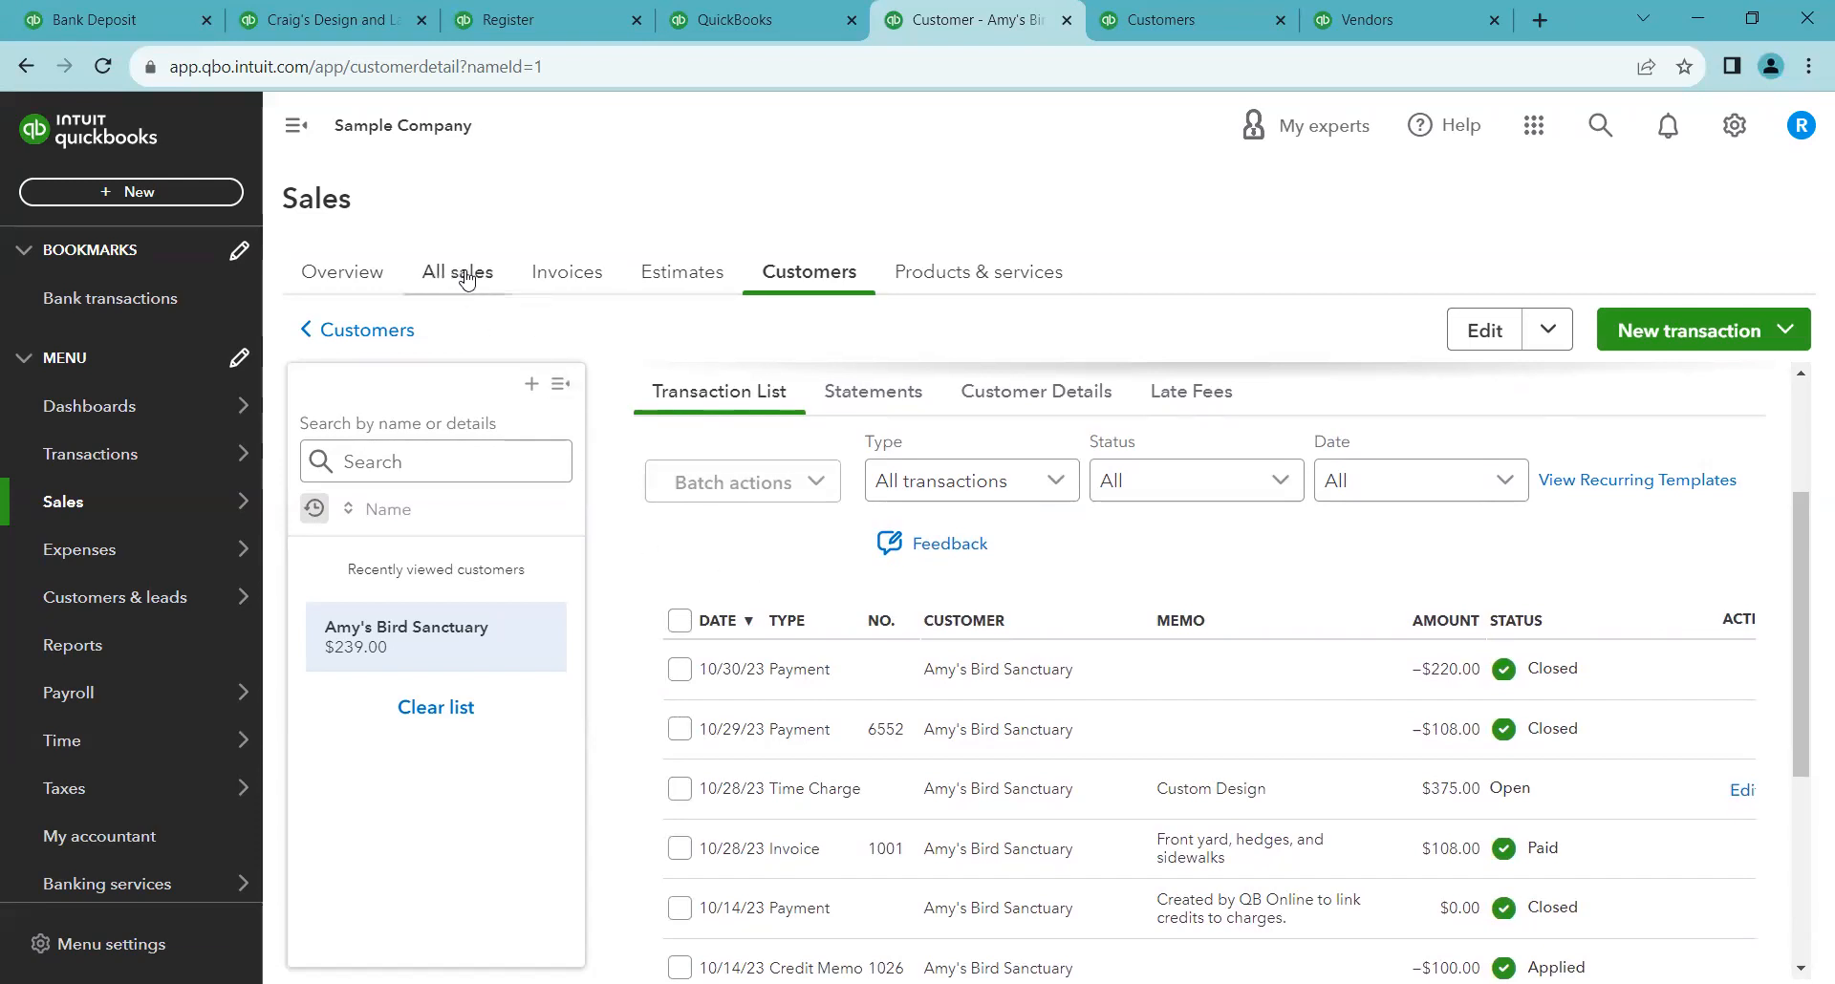
scroll(764, 568, up, 3)
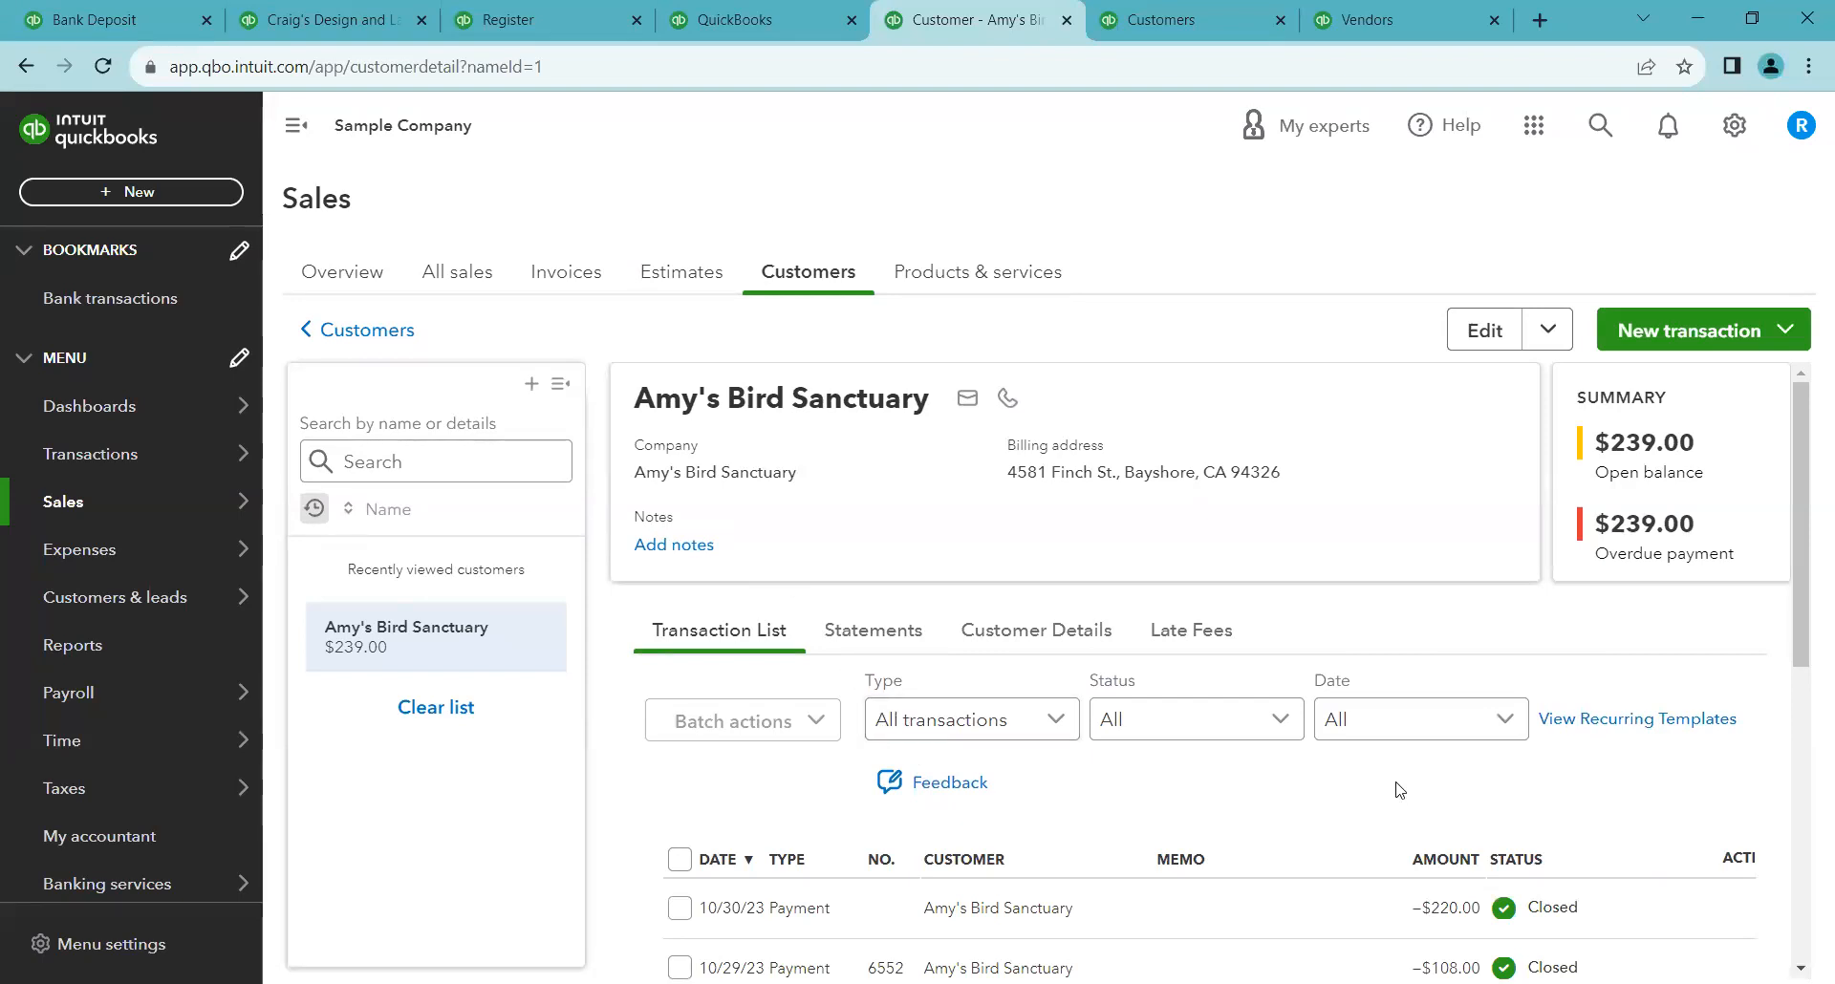
scroll(1524, 889, right, 3)
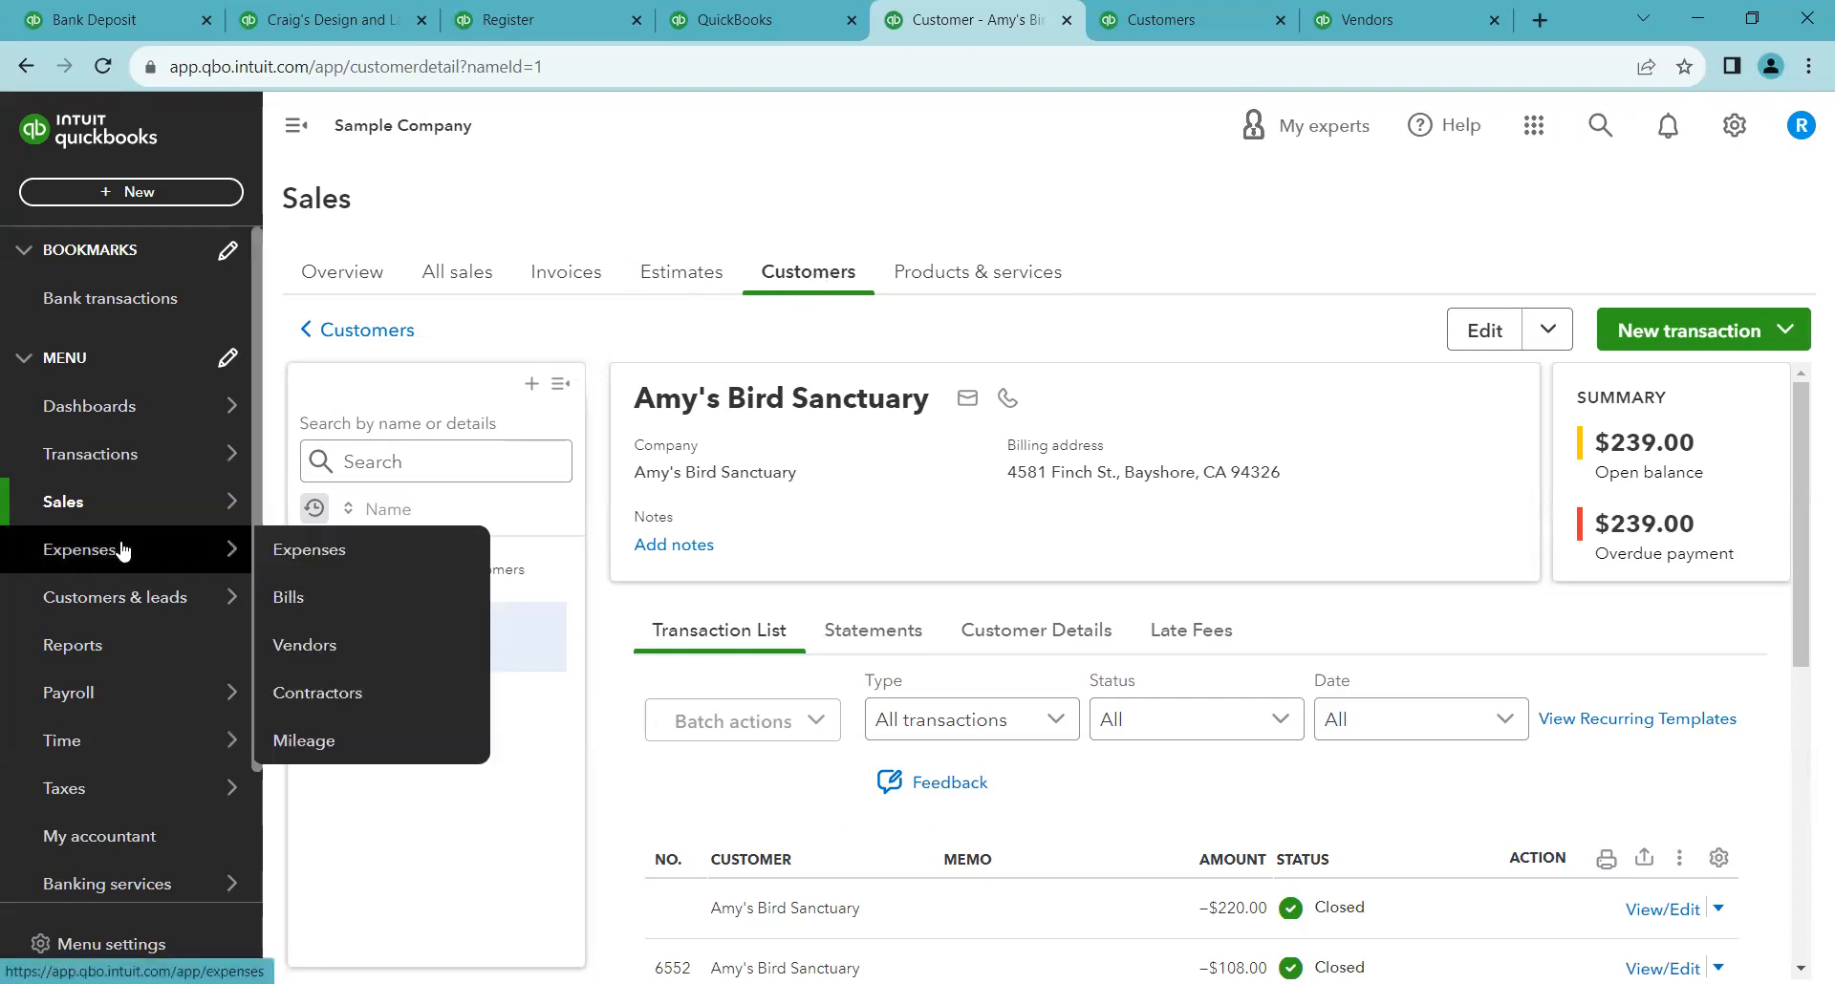
Switch to the Vendors page and browse the vendor list
click(1357, 20)
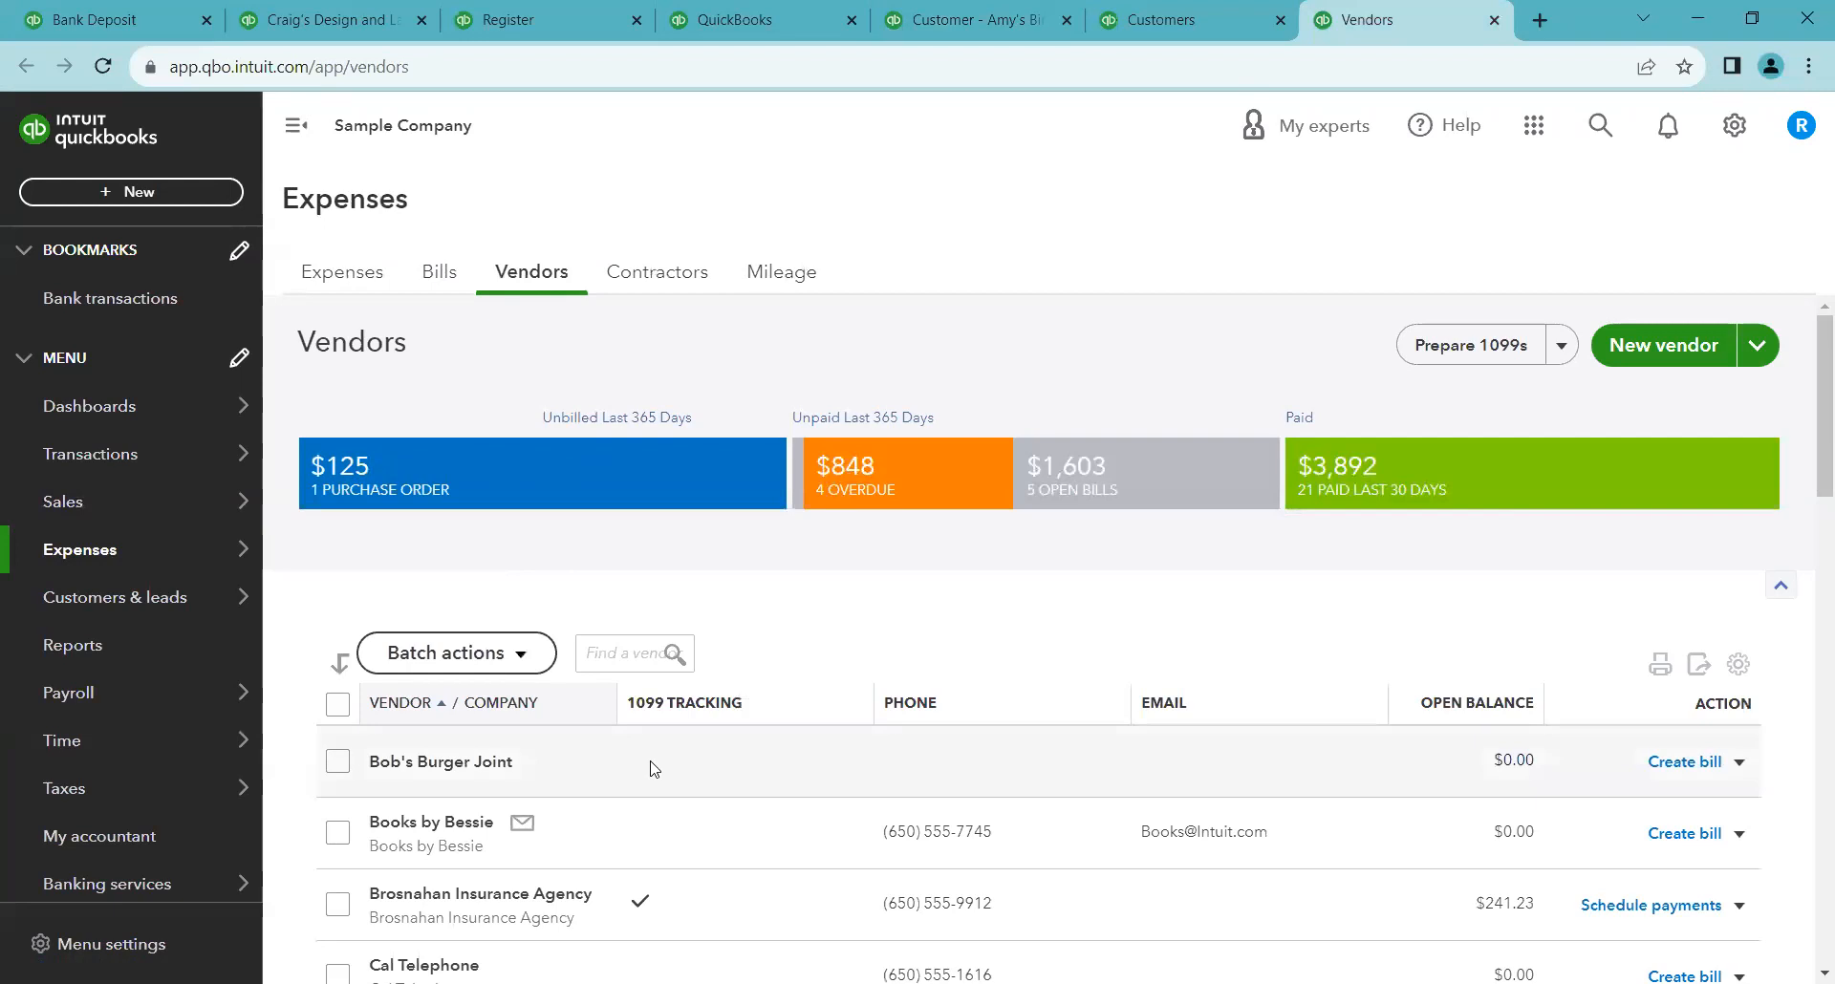
scroll(650, 769, down, 1)
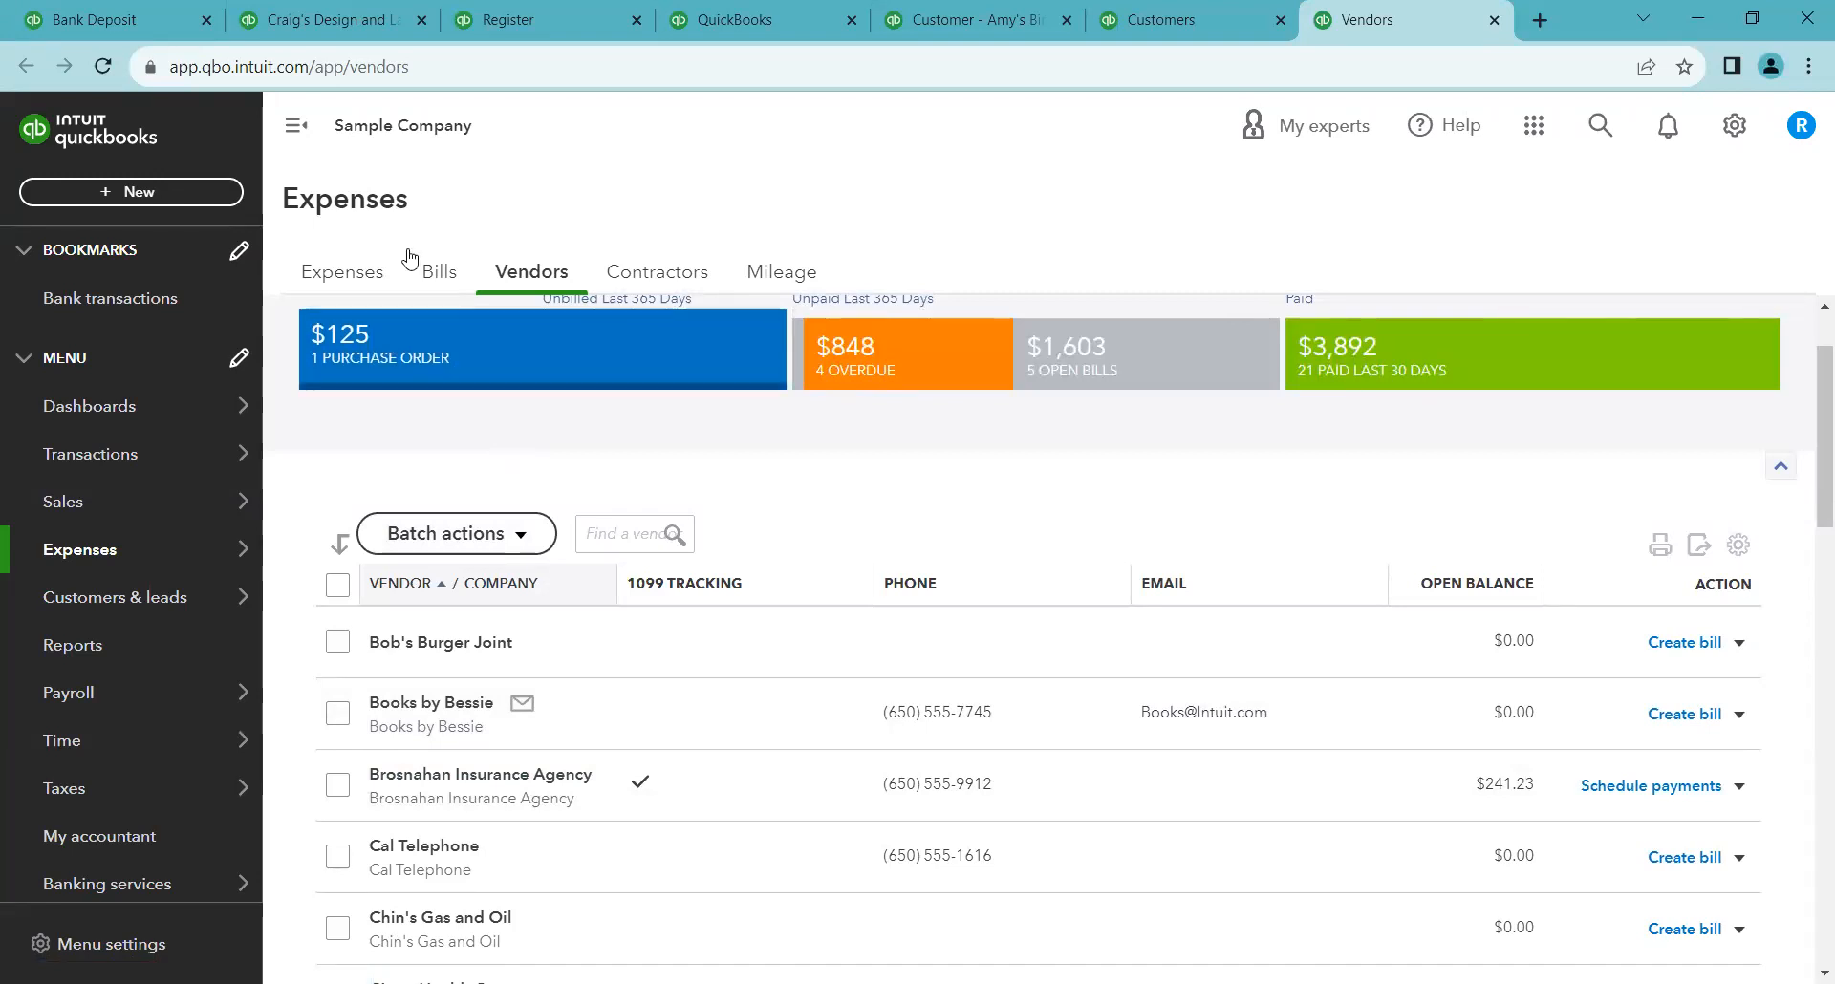
Open the Profit and Loss report from the reports list and scroll through its income section
click(141, 13)
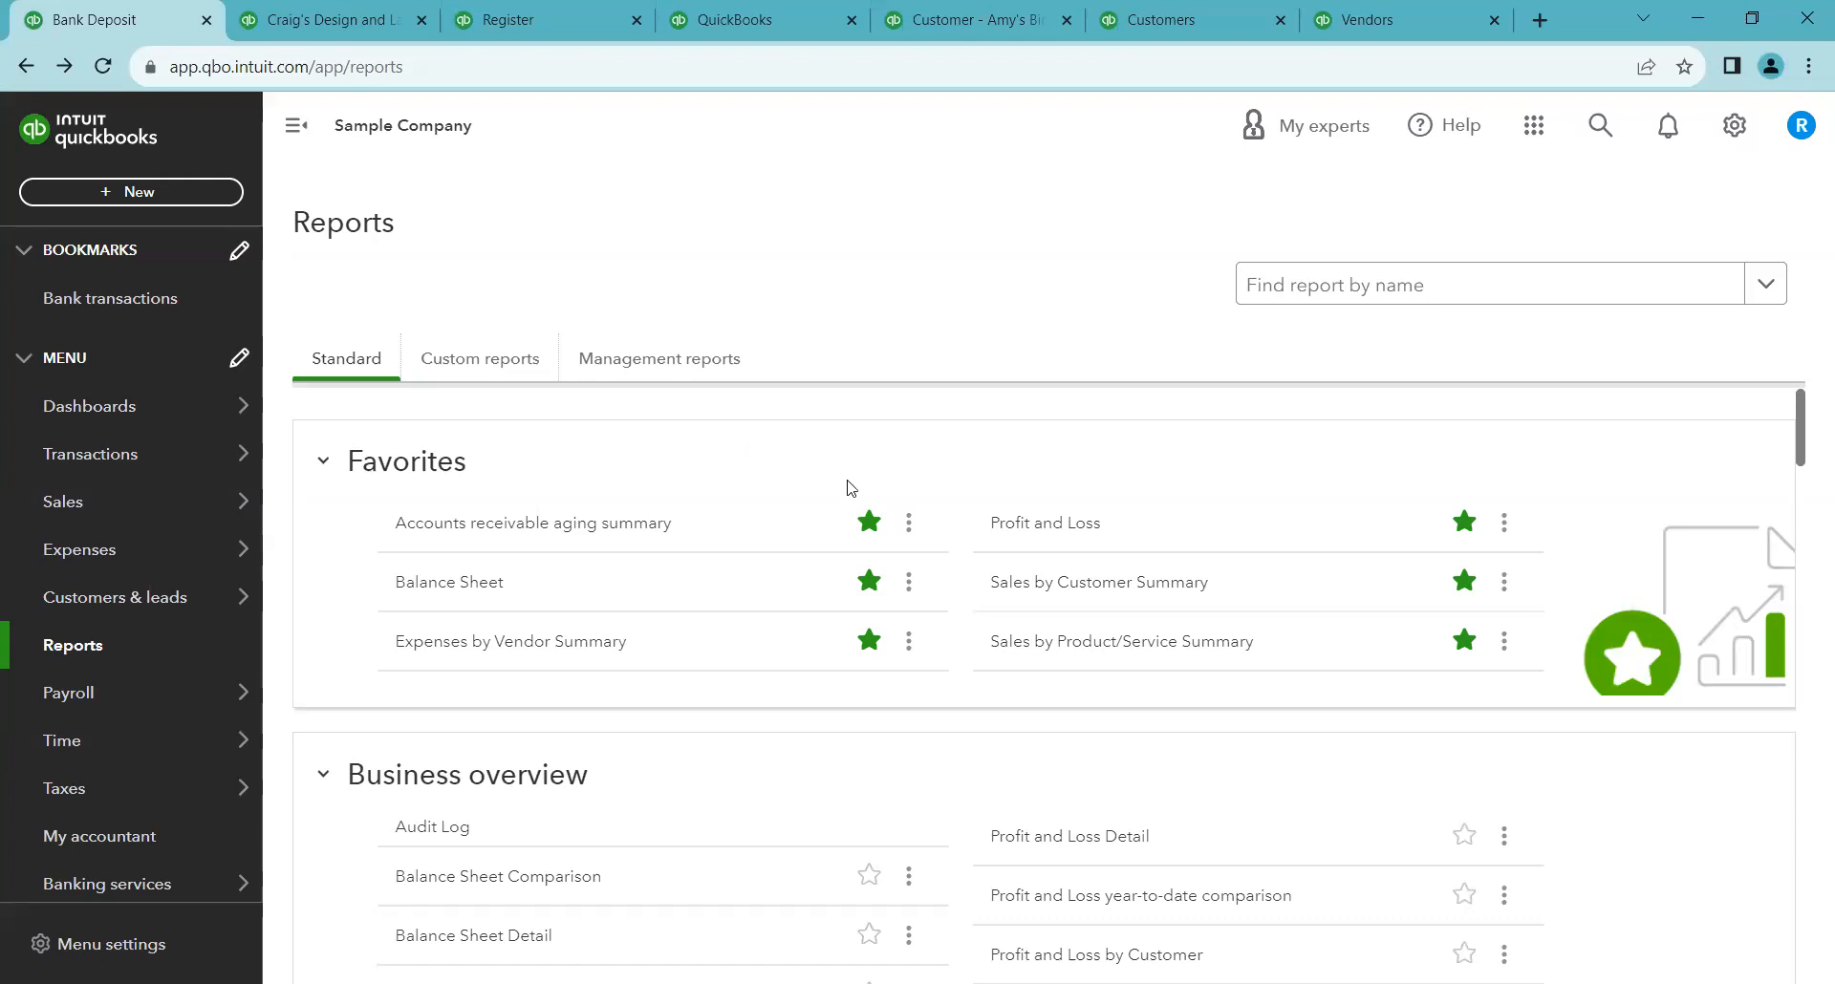
click(1020, 528)
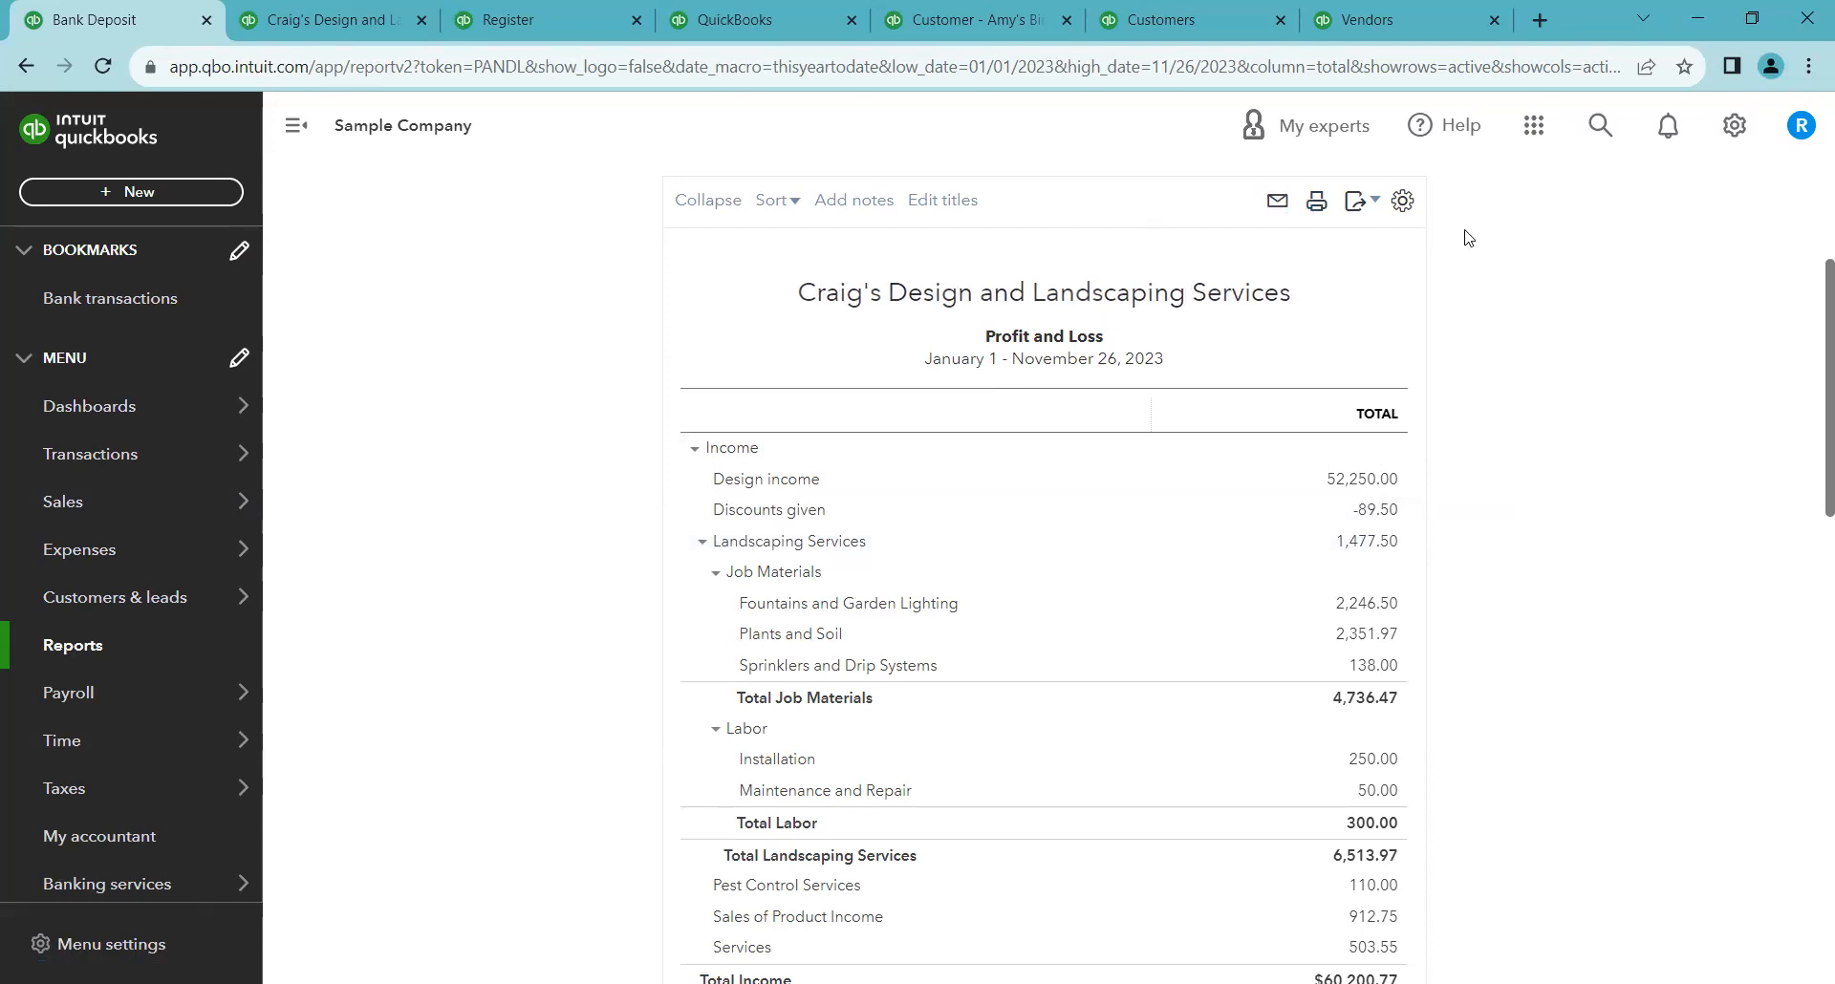
scroll(1512, 337, up, 3)
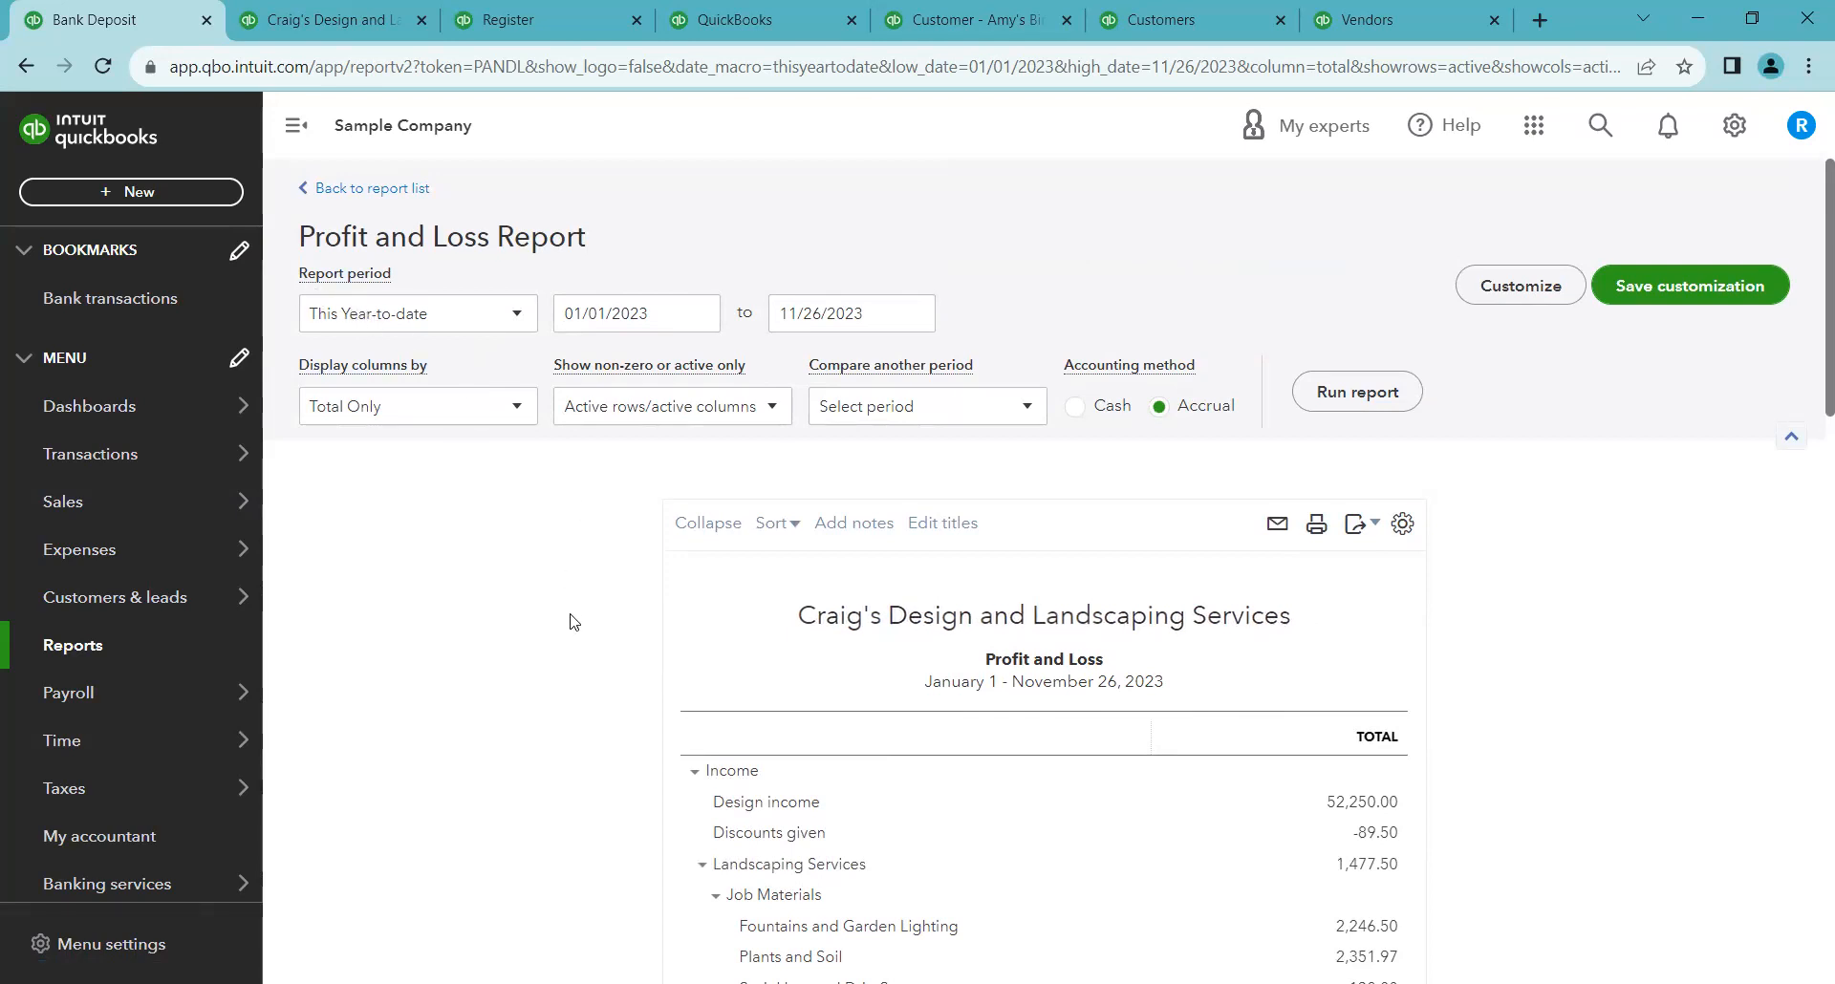
scroll(571, 621, down, 4)
scroll(575, 618, down, 1)
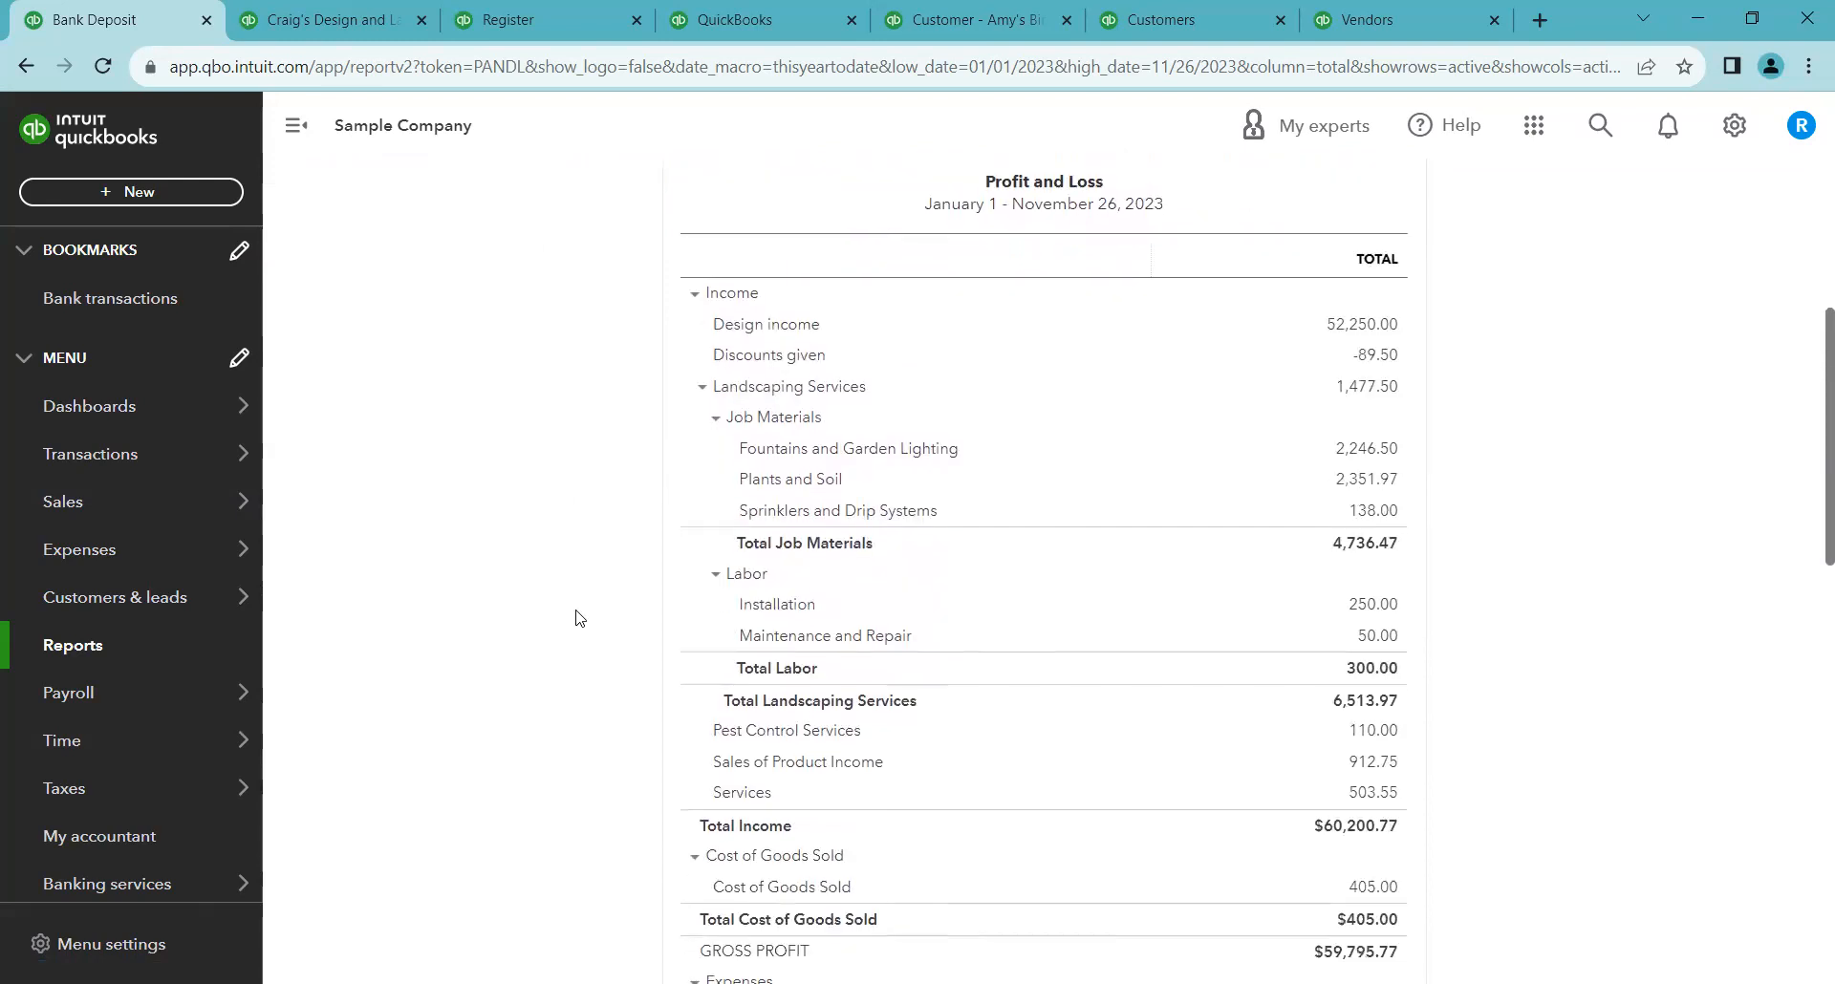
scroll(575, 618, up, 1)
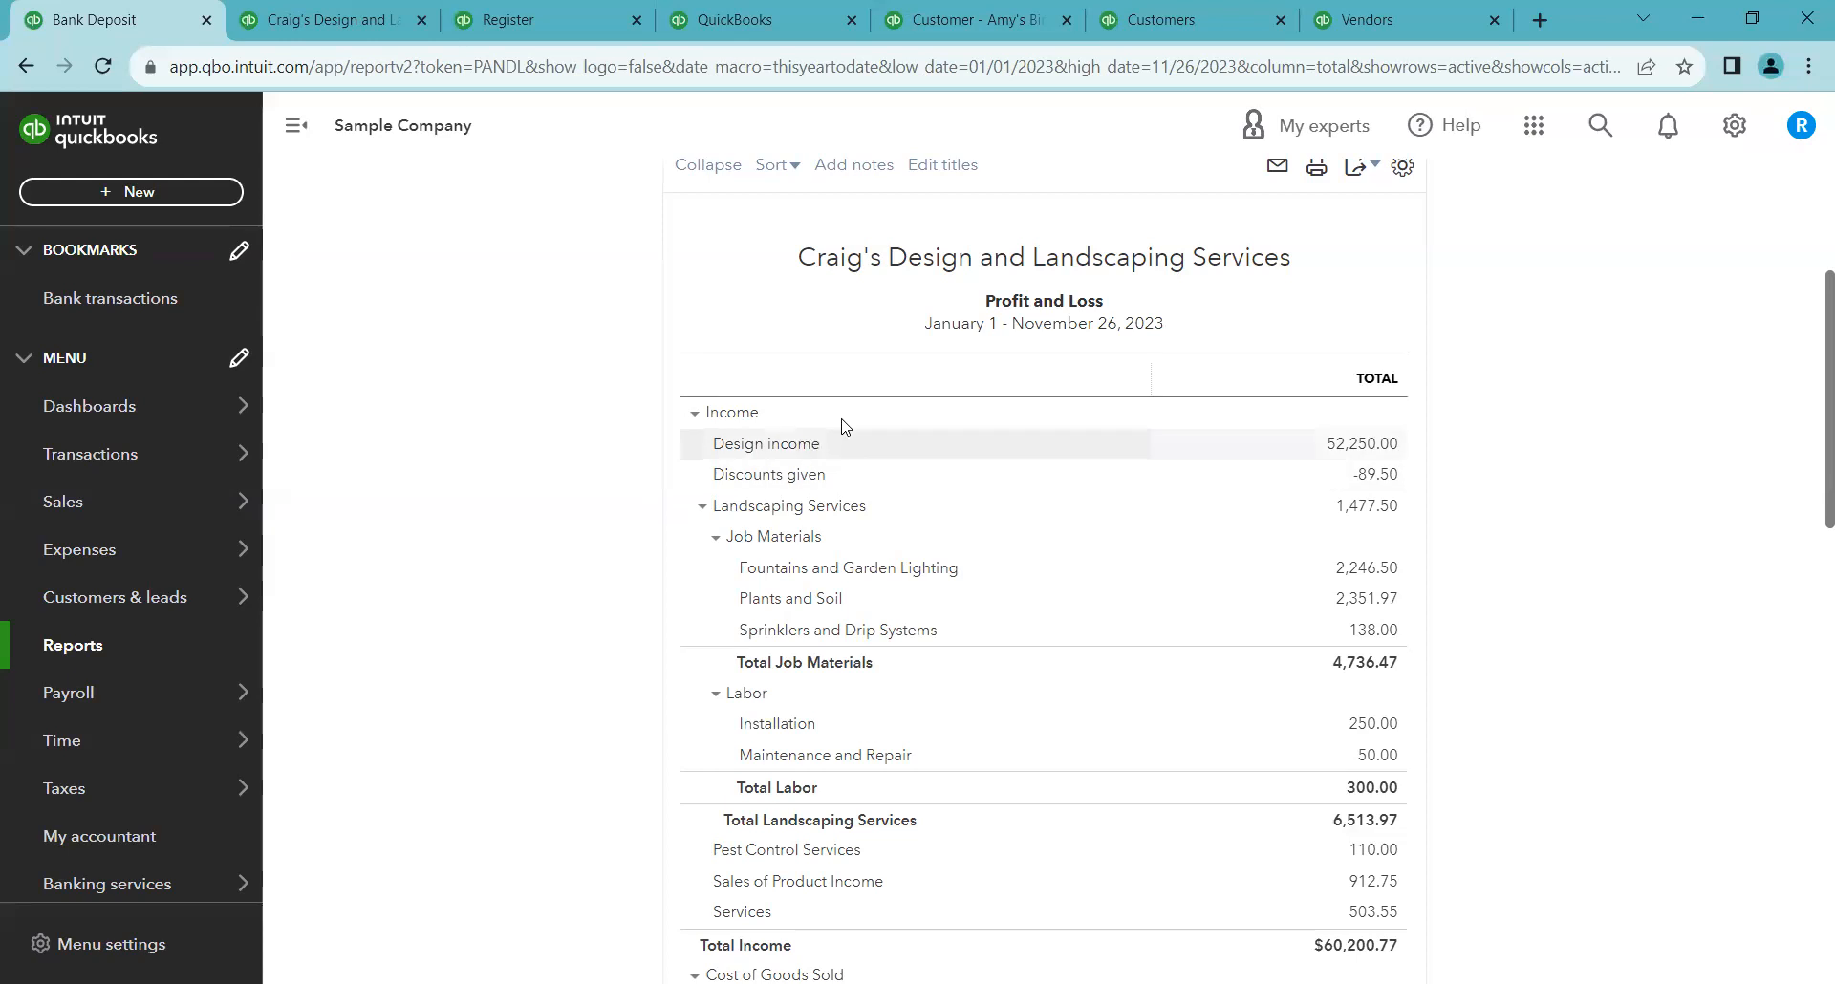
scroll(1078, 373, up, 3)
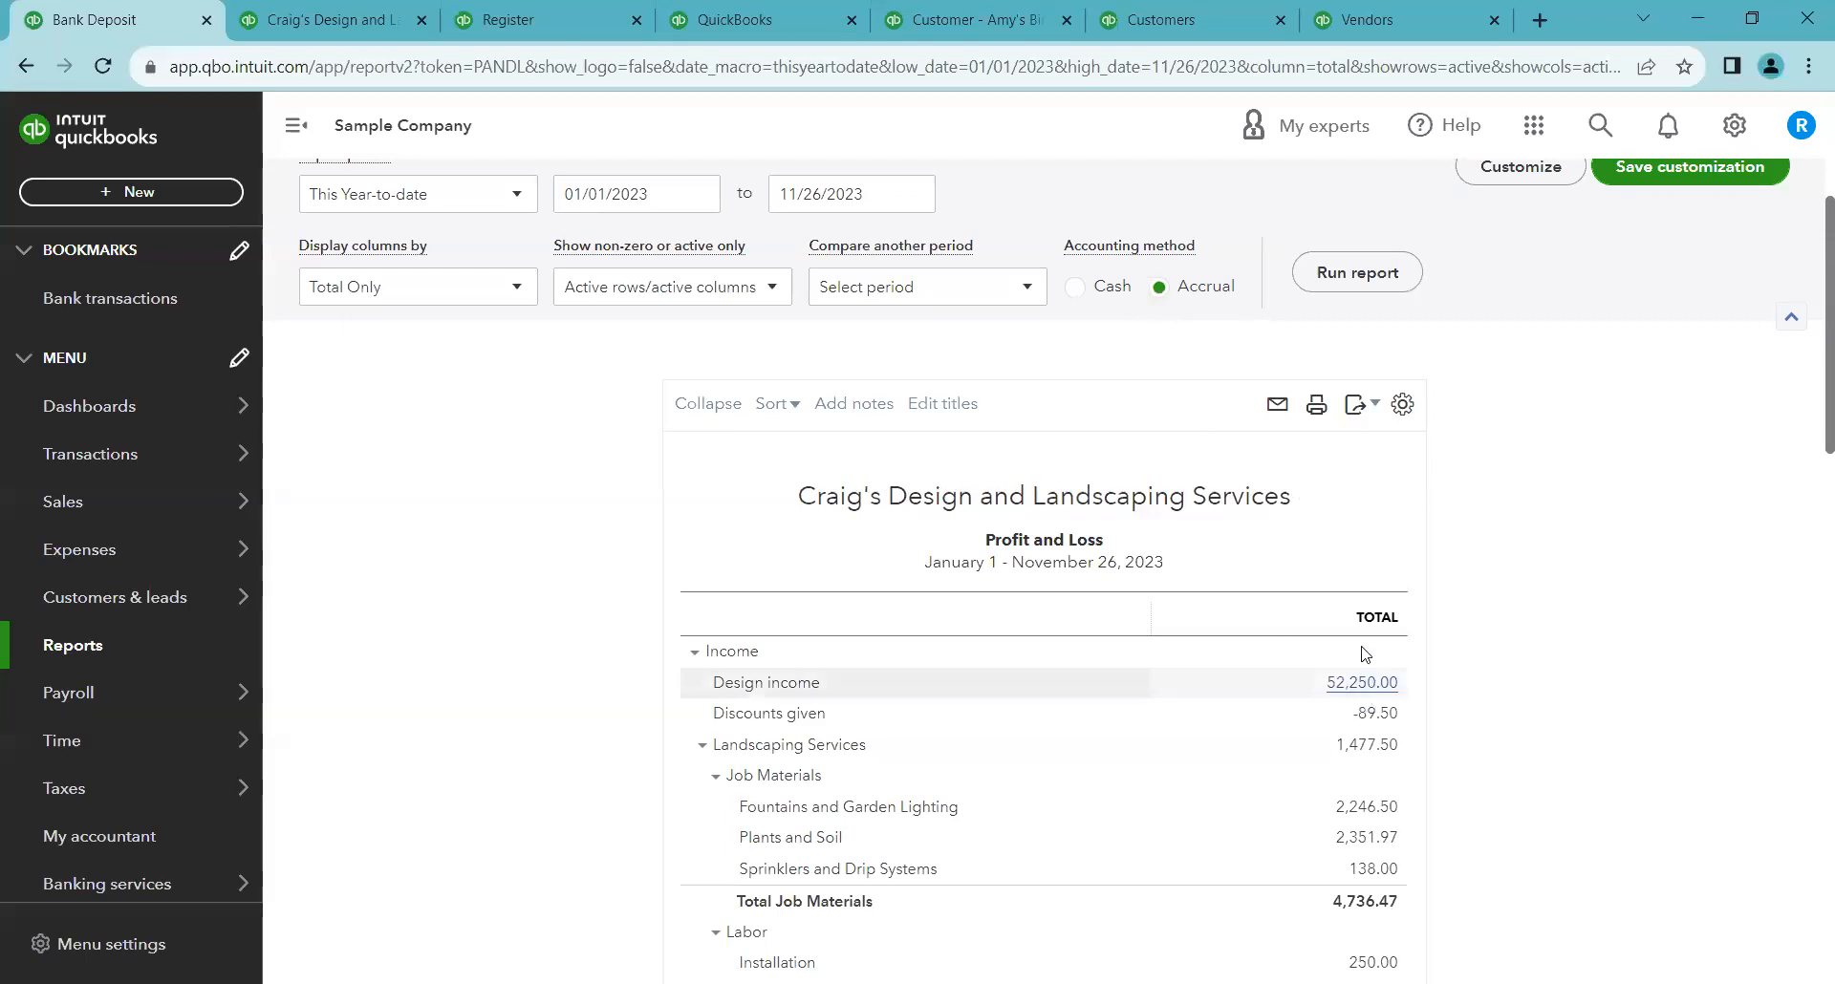
Switch the Profit and Loss report's accounting method to Cash and run the report
click(1075, 286)
click(1340, 277)
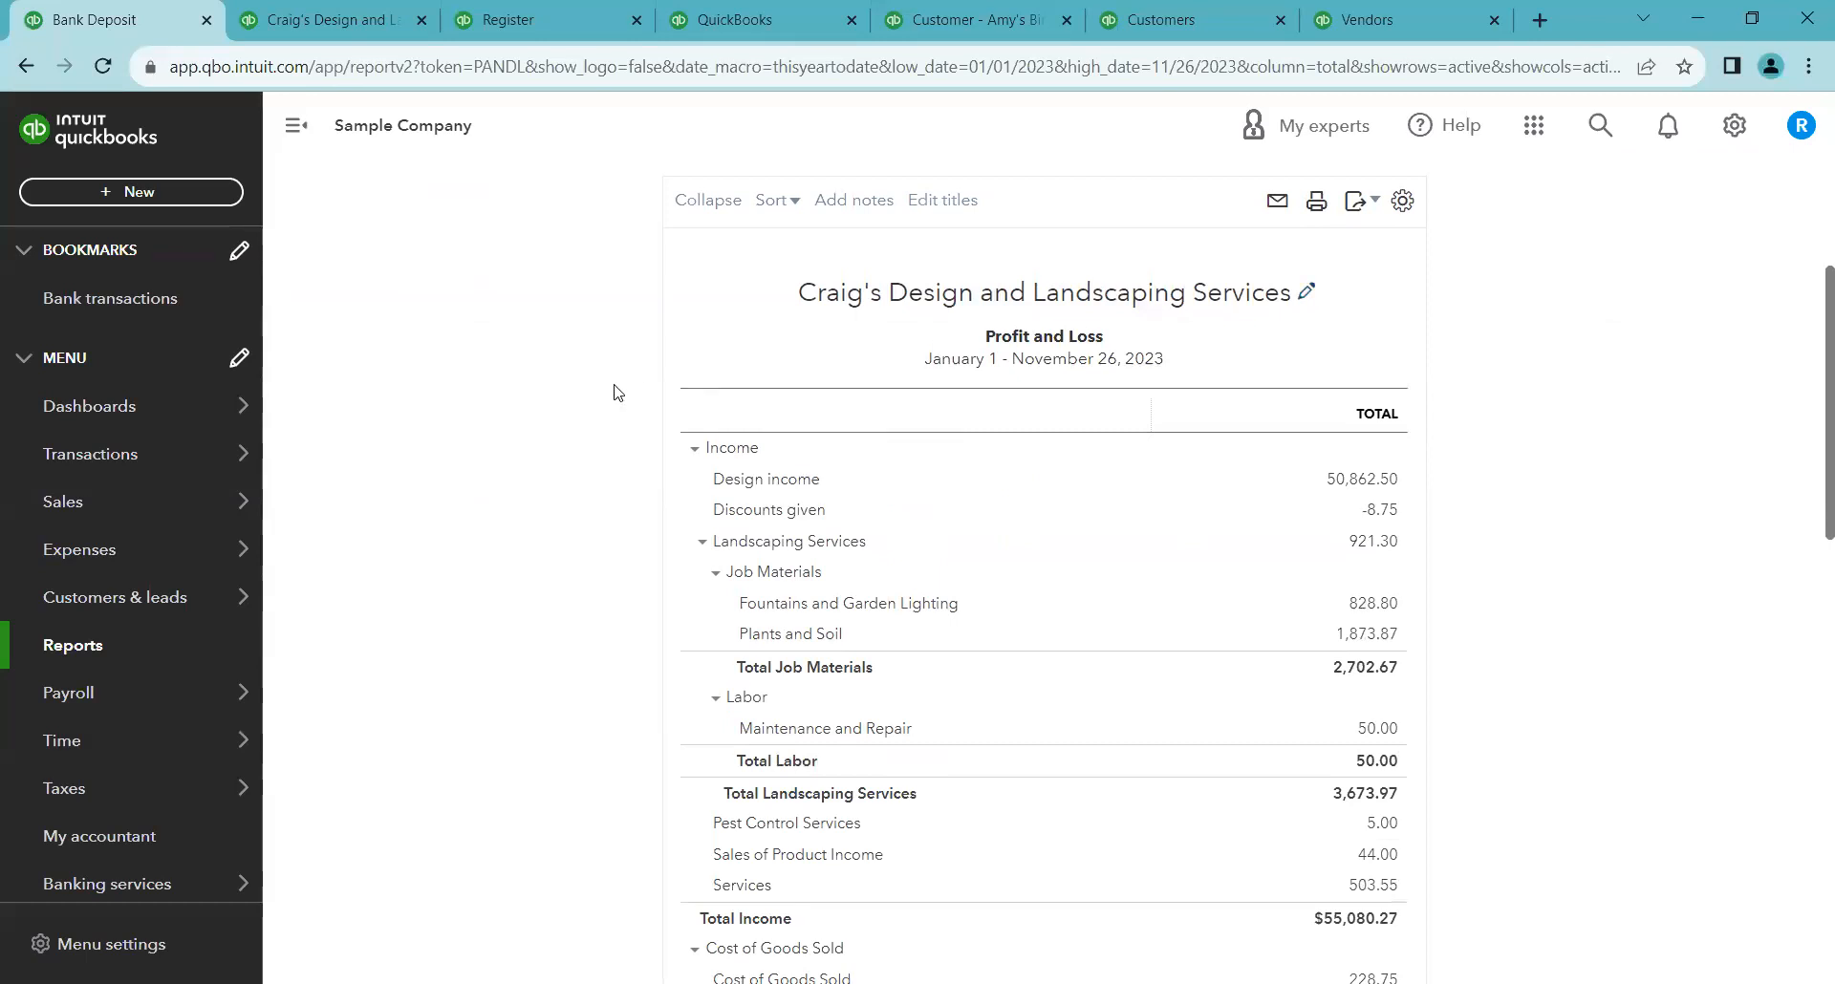
Collapse the Landscaping Services group in the Profit and Loss report
right_click(577, 432)
click(519, 488)
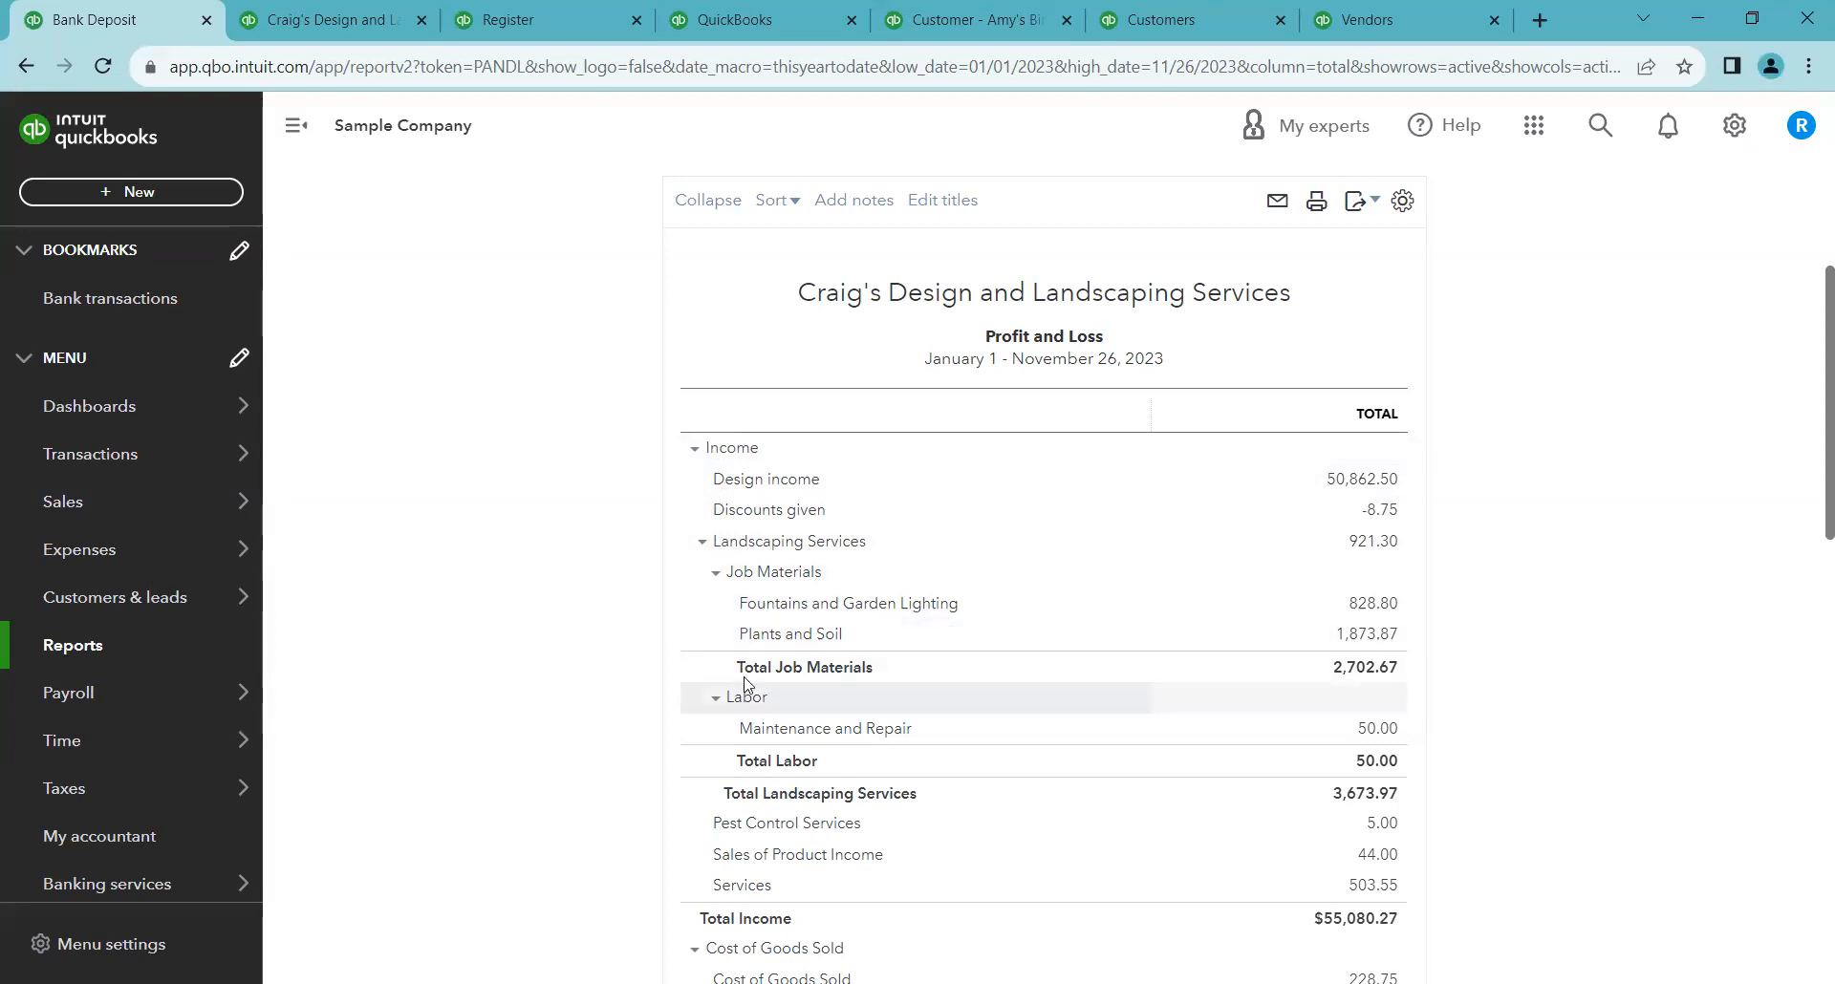
click(703, 545)
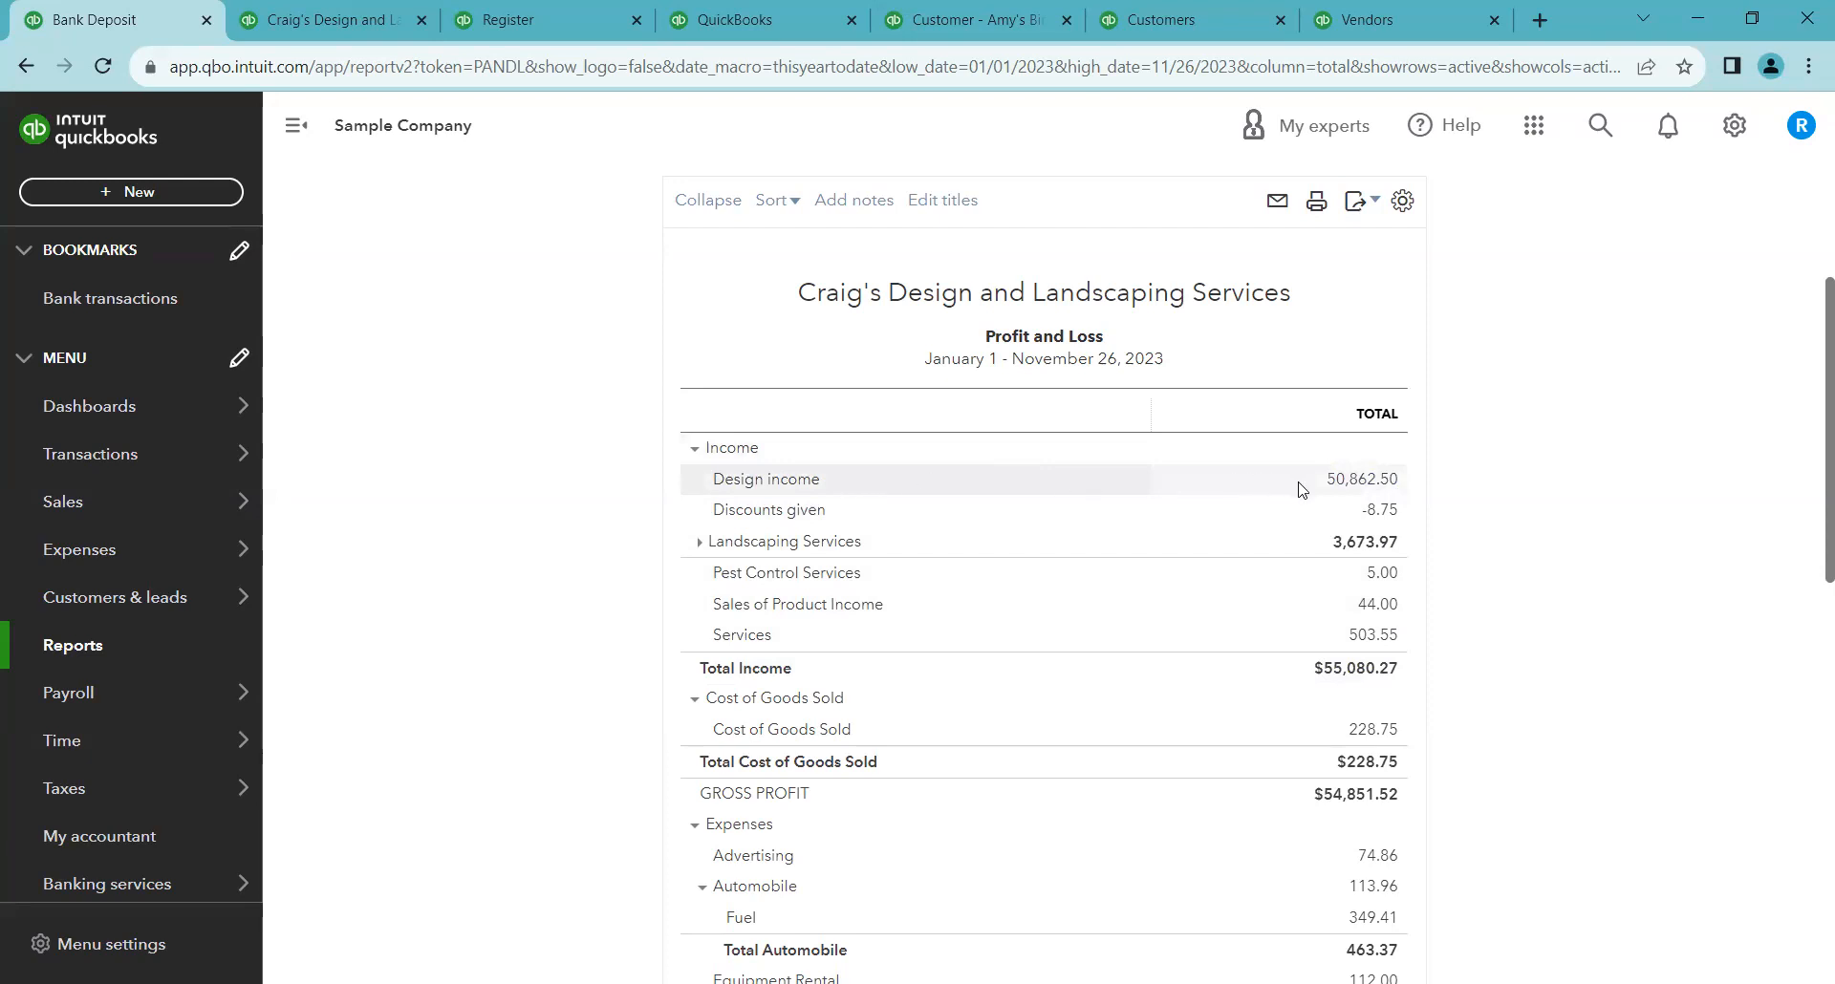
Drill into the Design income total and switch the transaction report to the classic view
click(1353, 484)
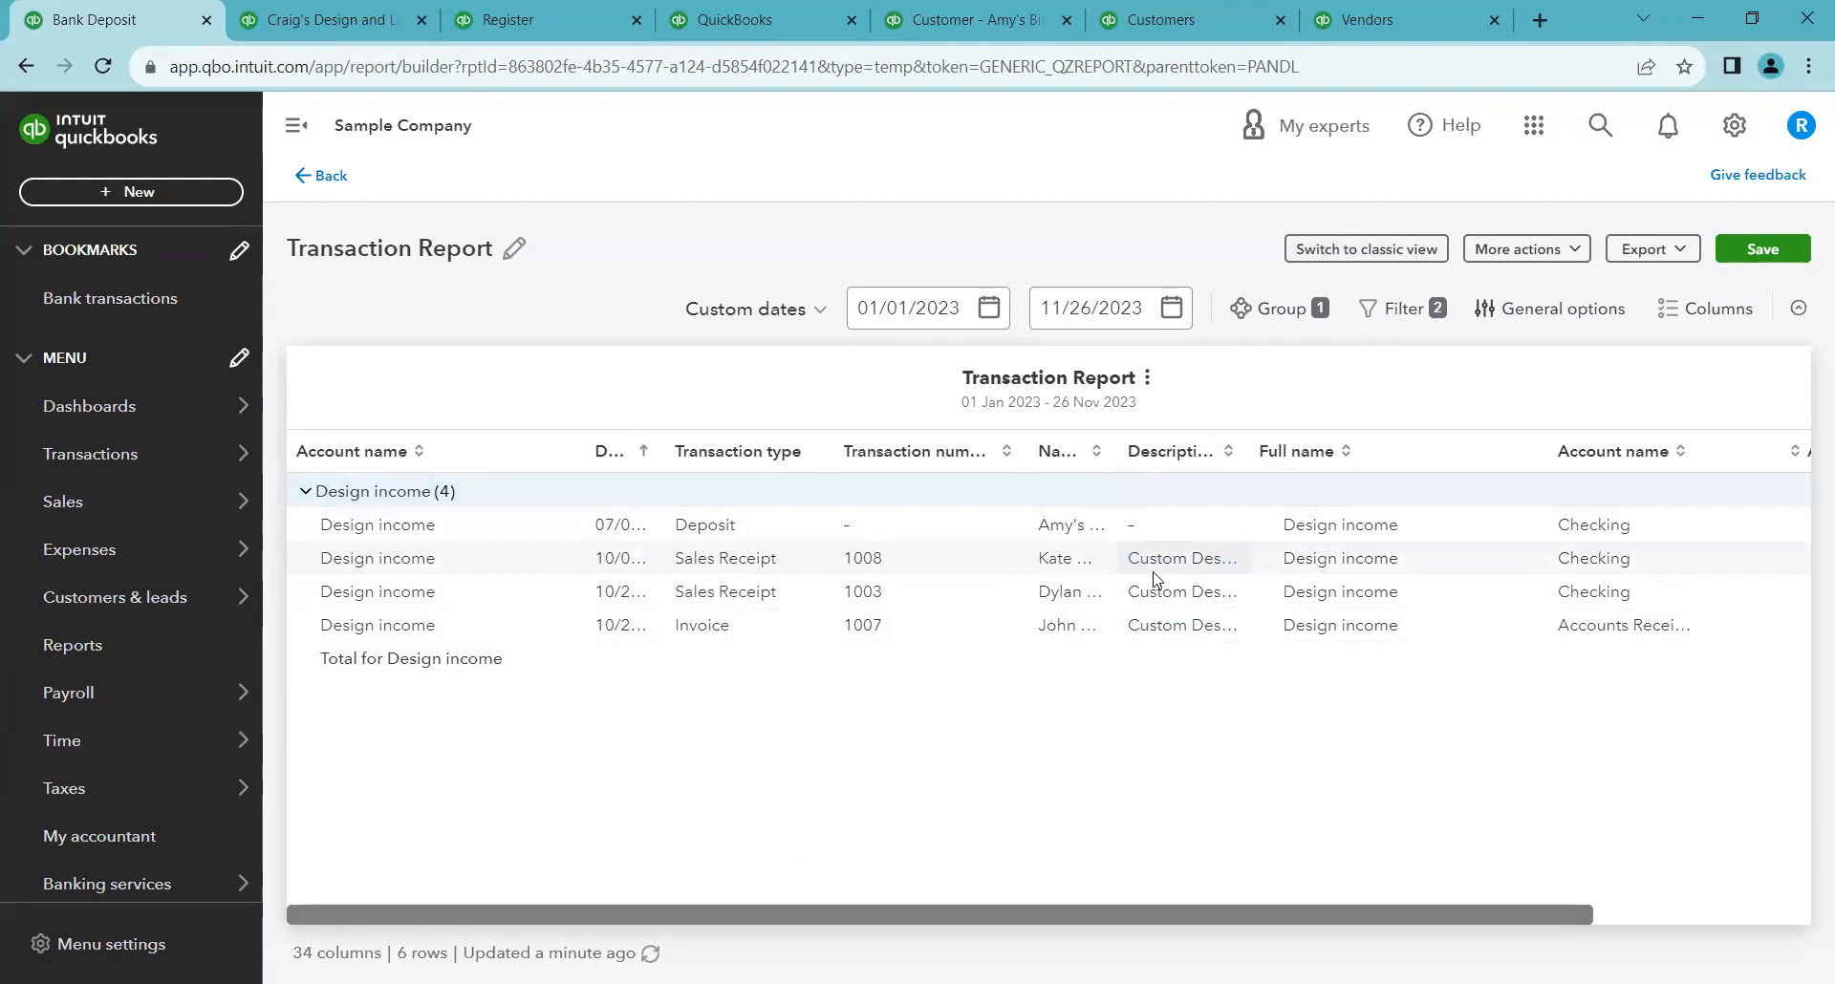
click(1344, 252)
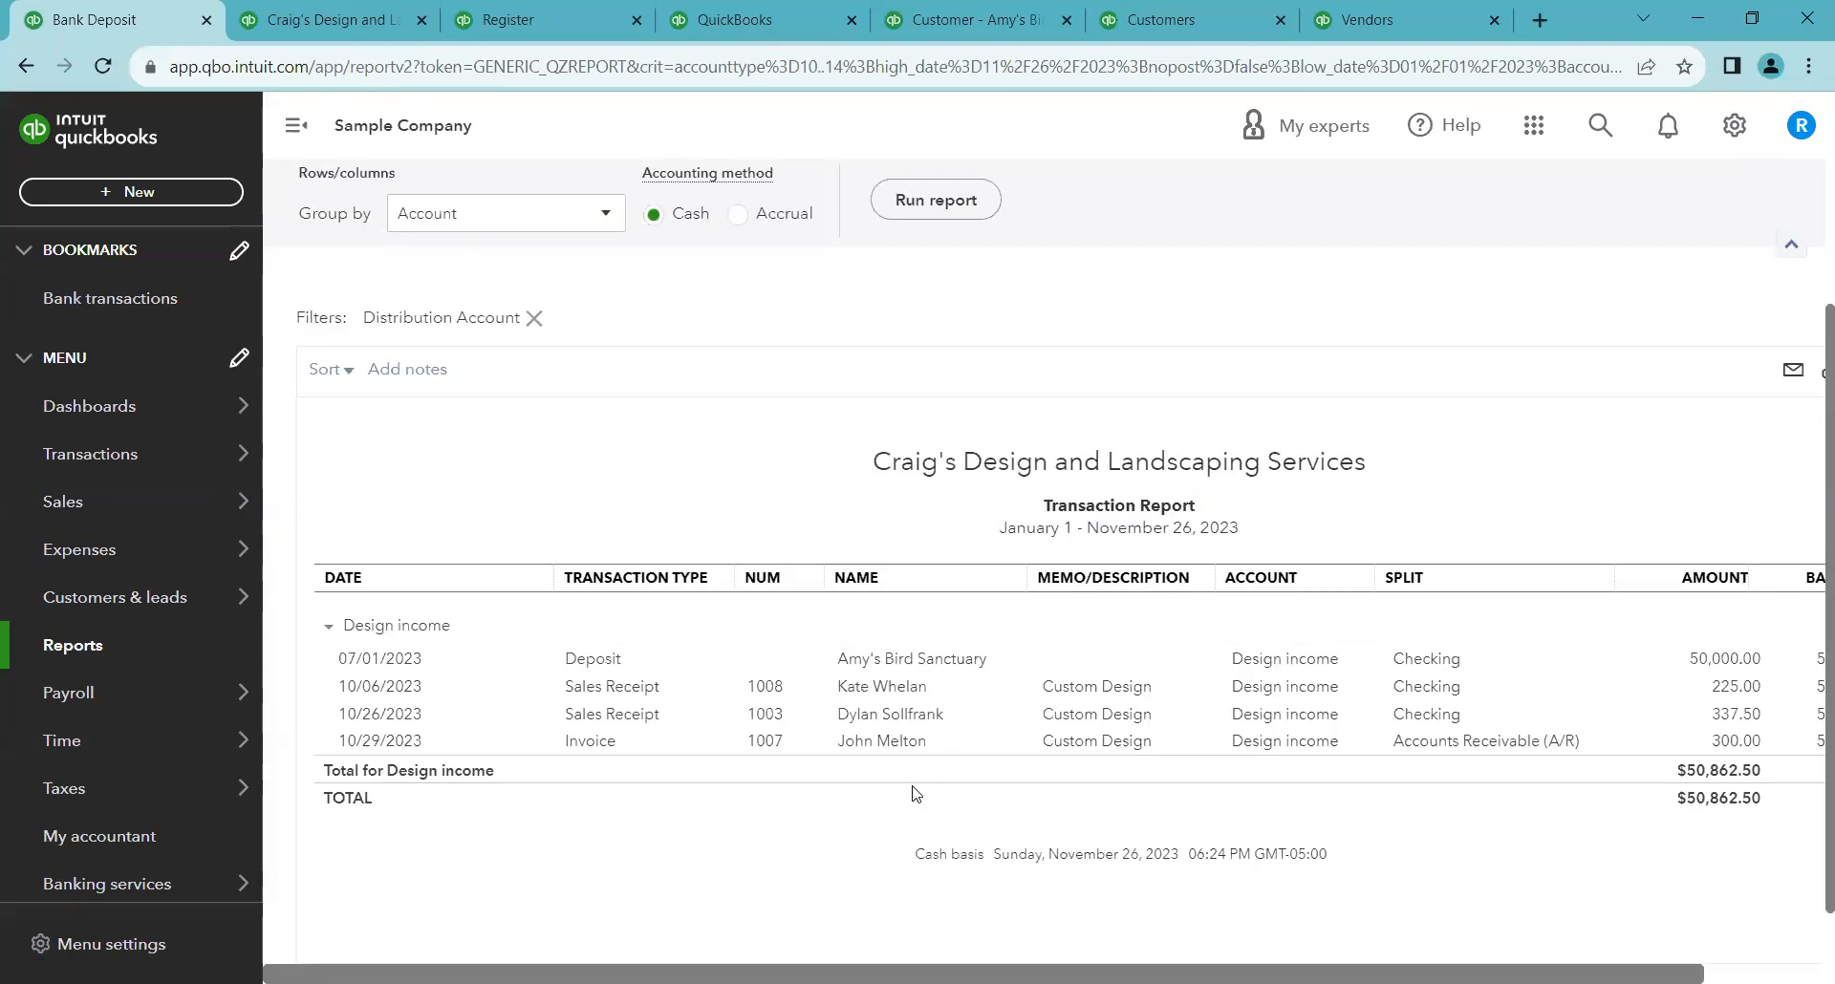
Return to the Profit and Loss report summary and collapse the Landscaping Services group again
scroll(915, 786, up, 1)
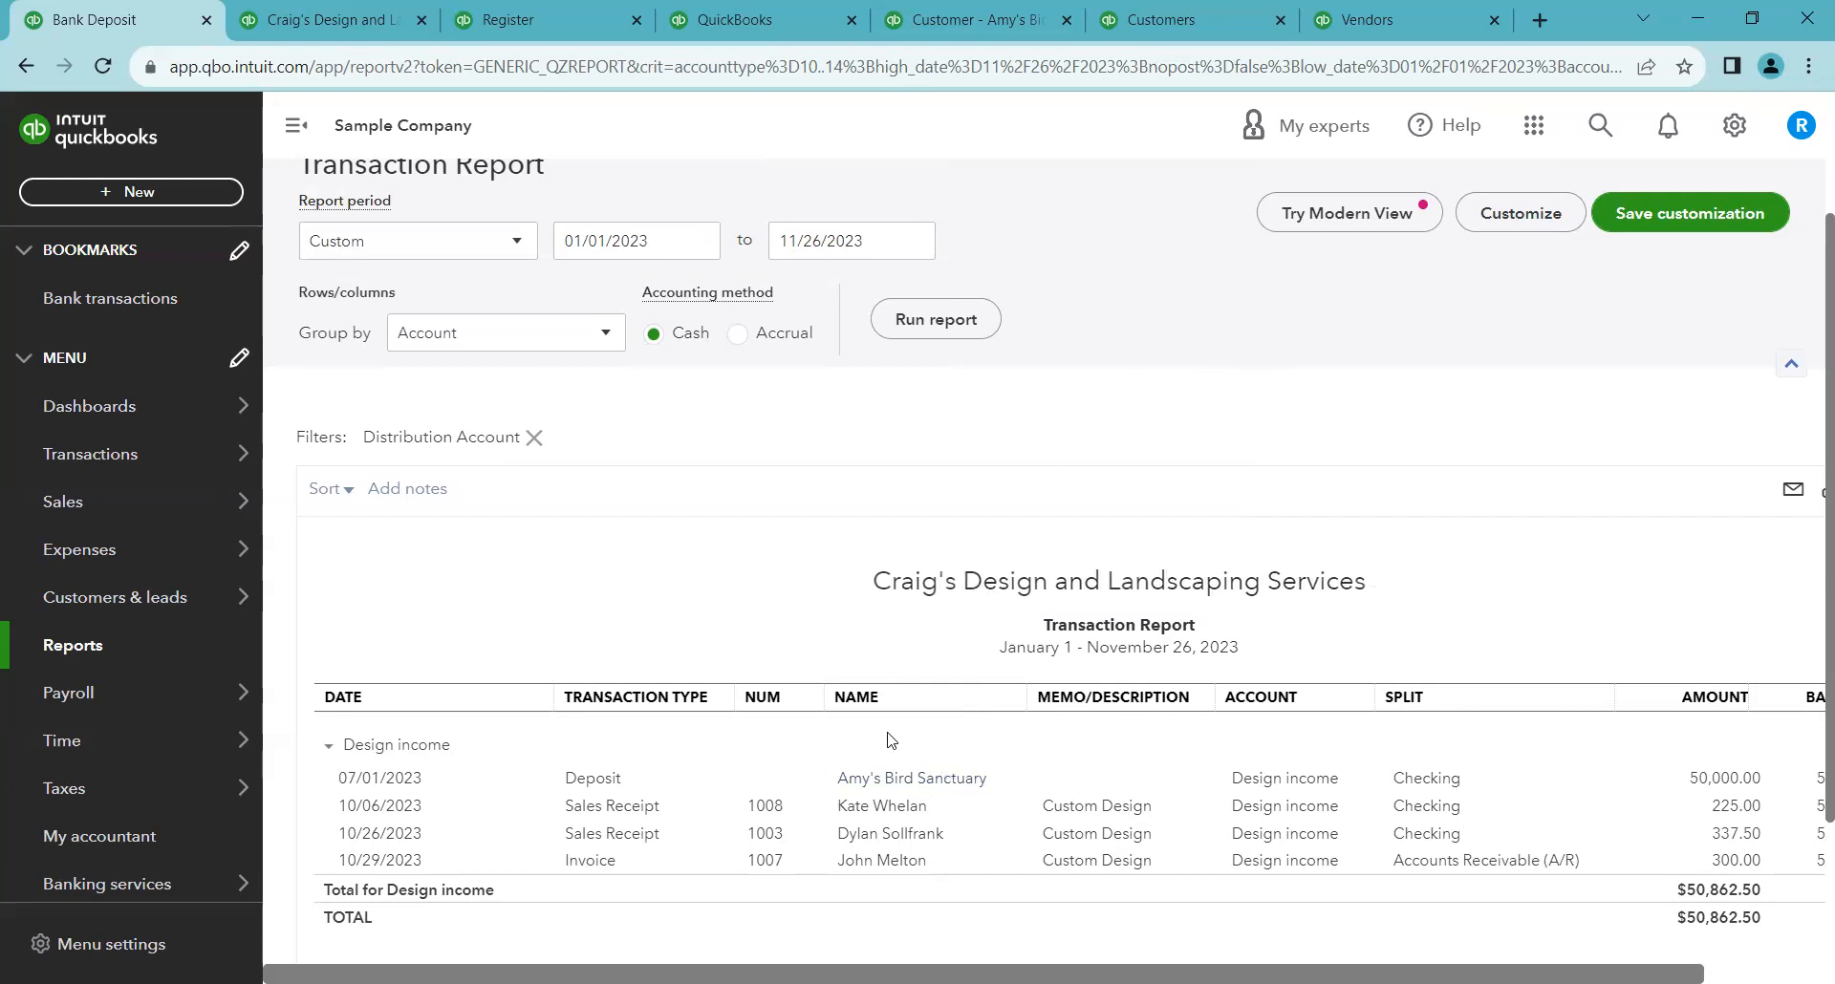
scroll(721, 519, up, 1)
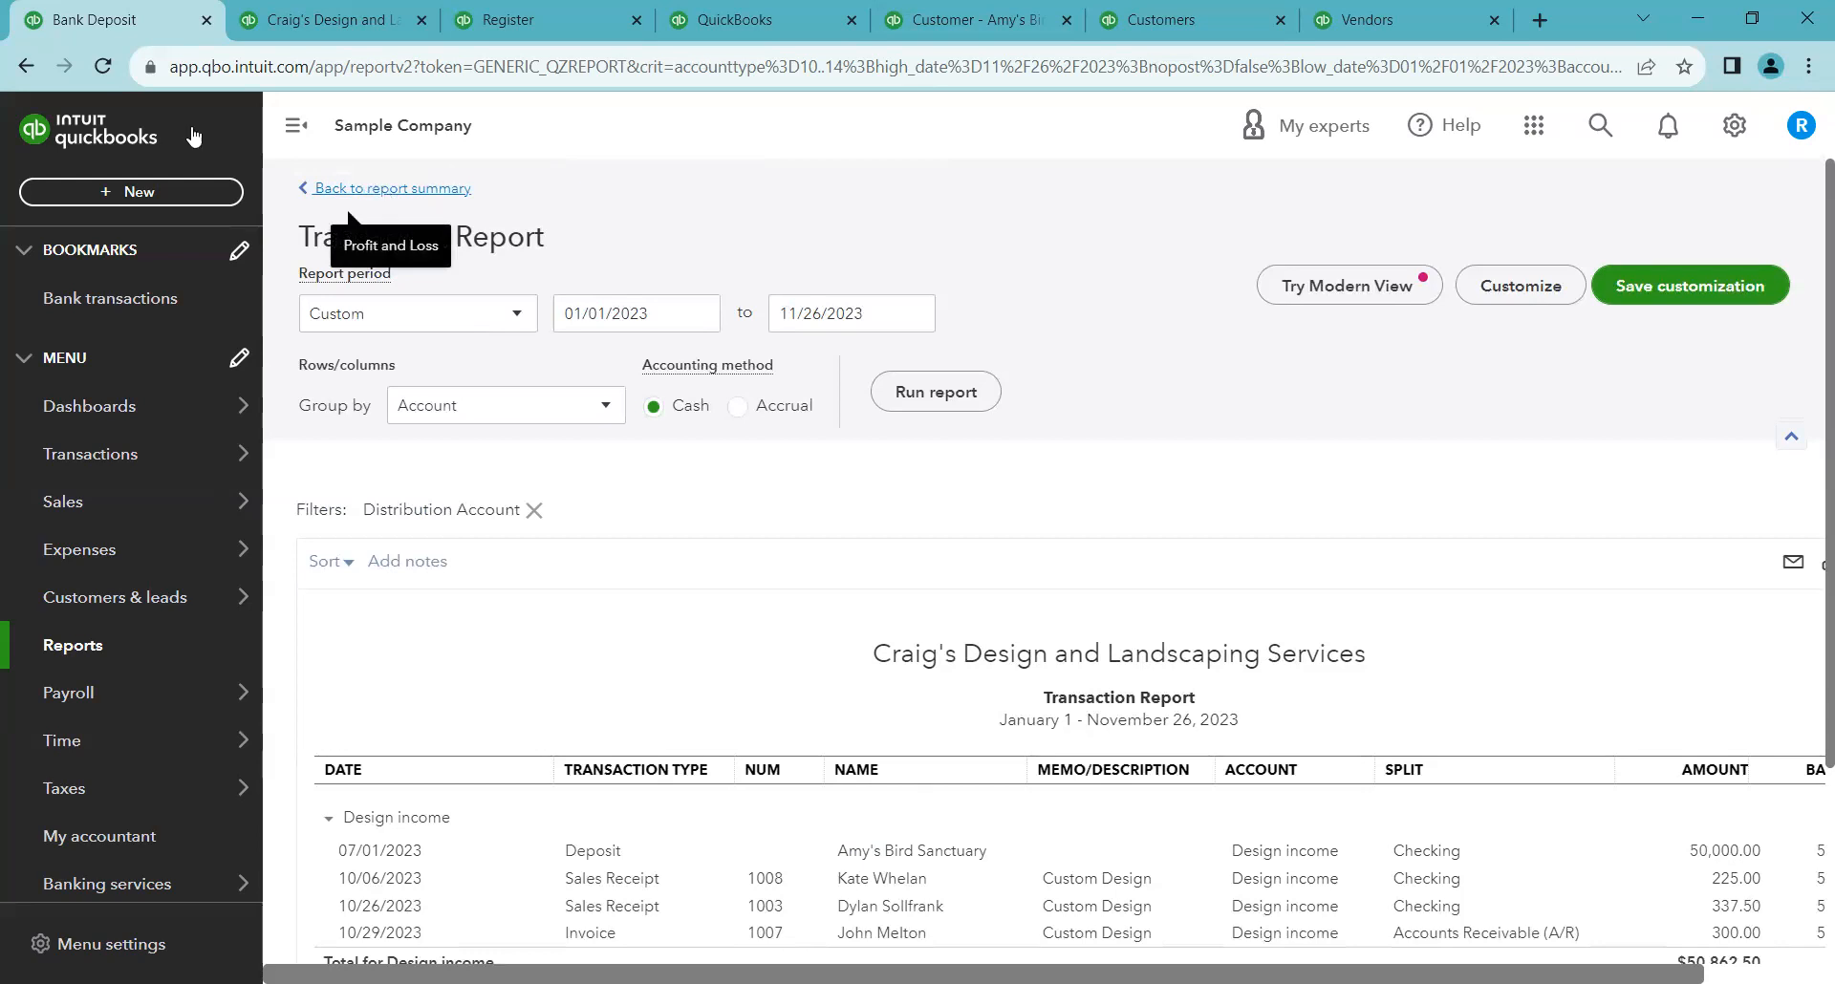
click(347, 196)
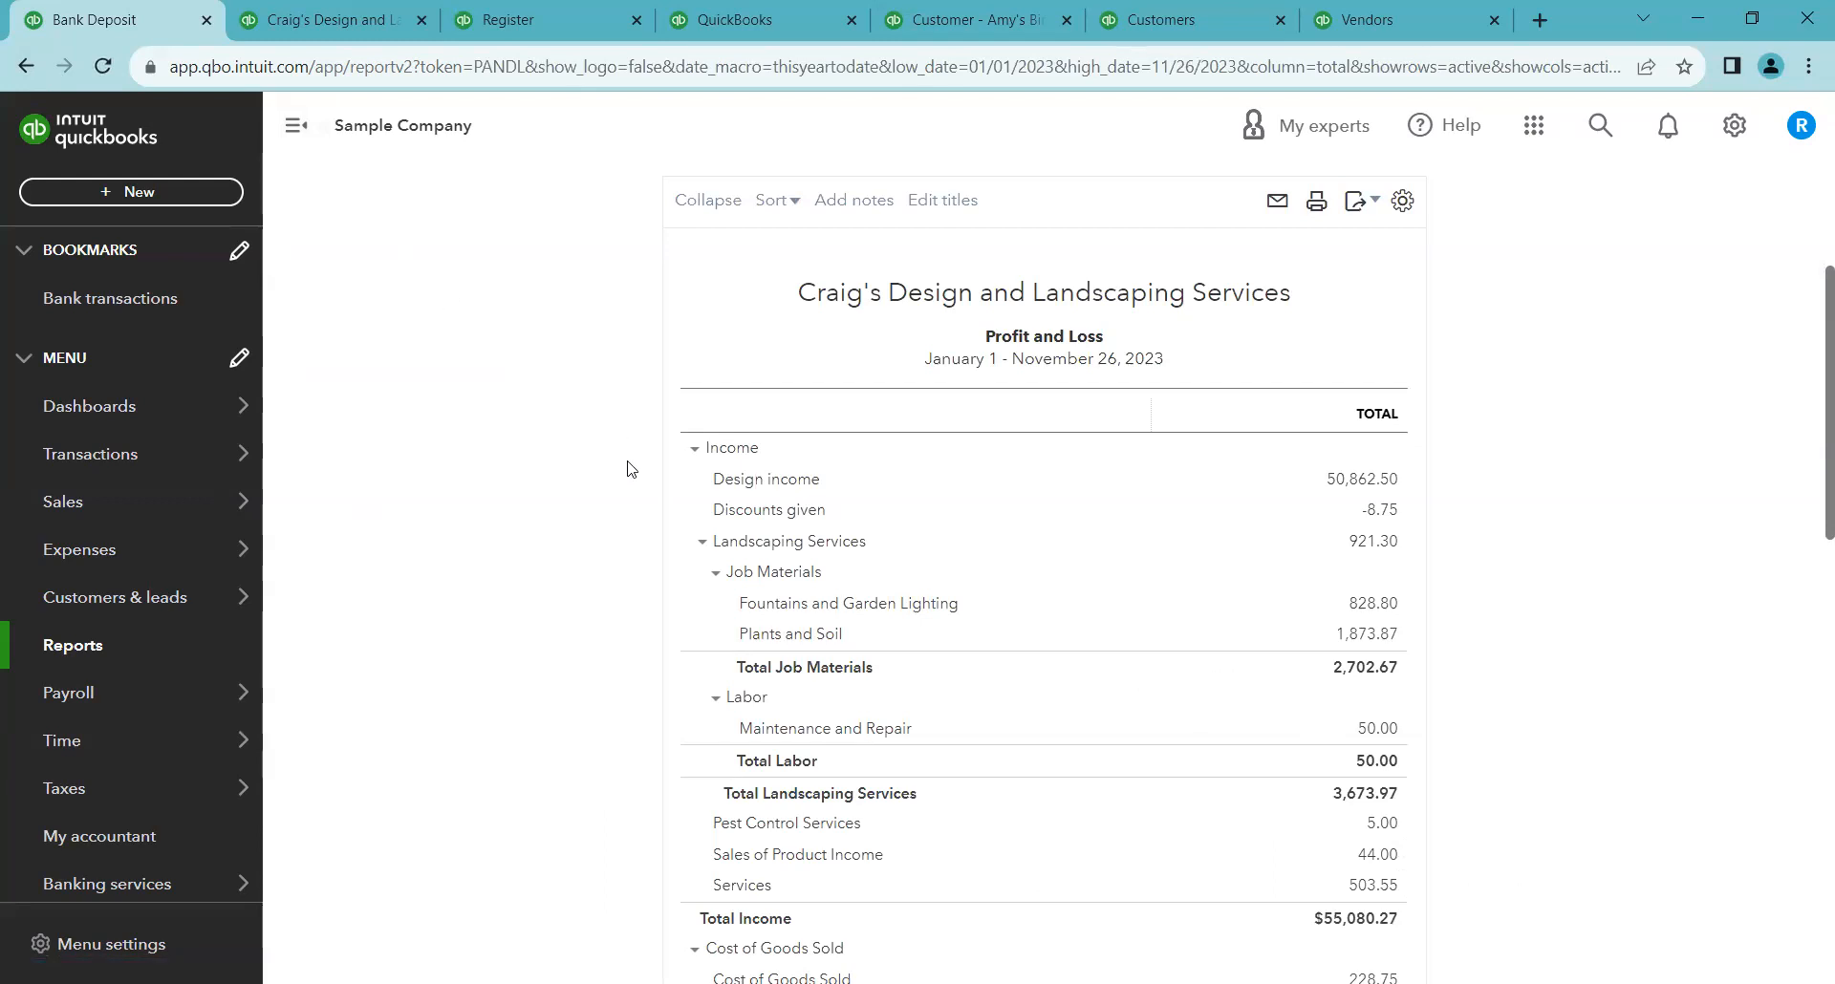
click(703, 544)
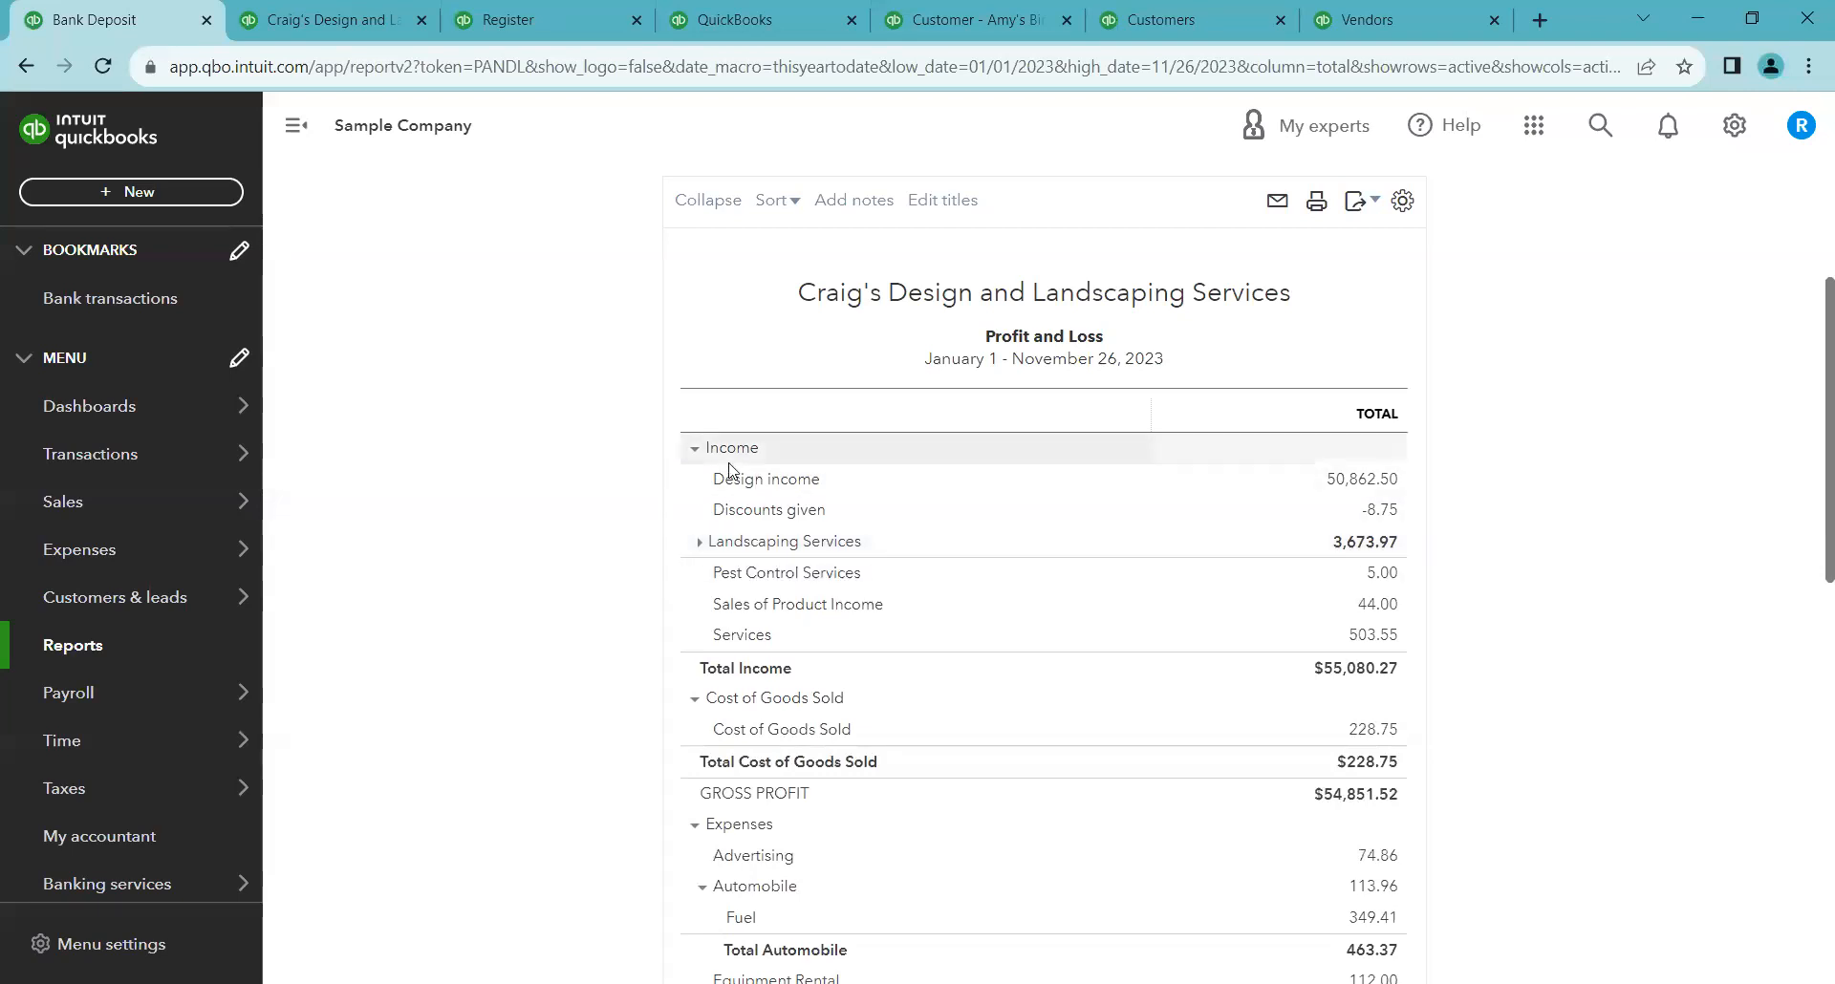
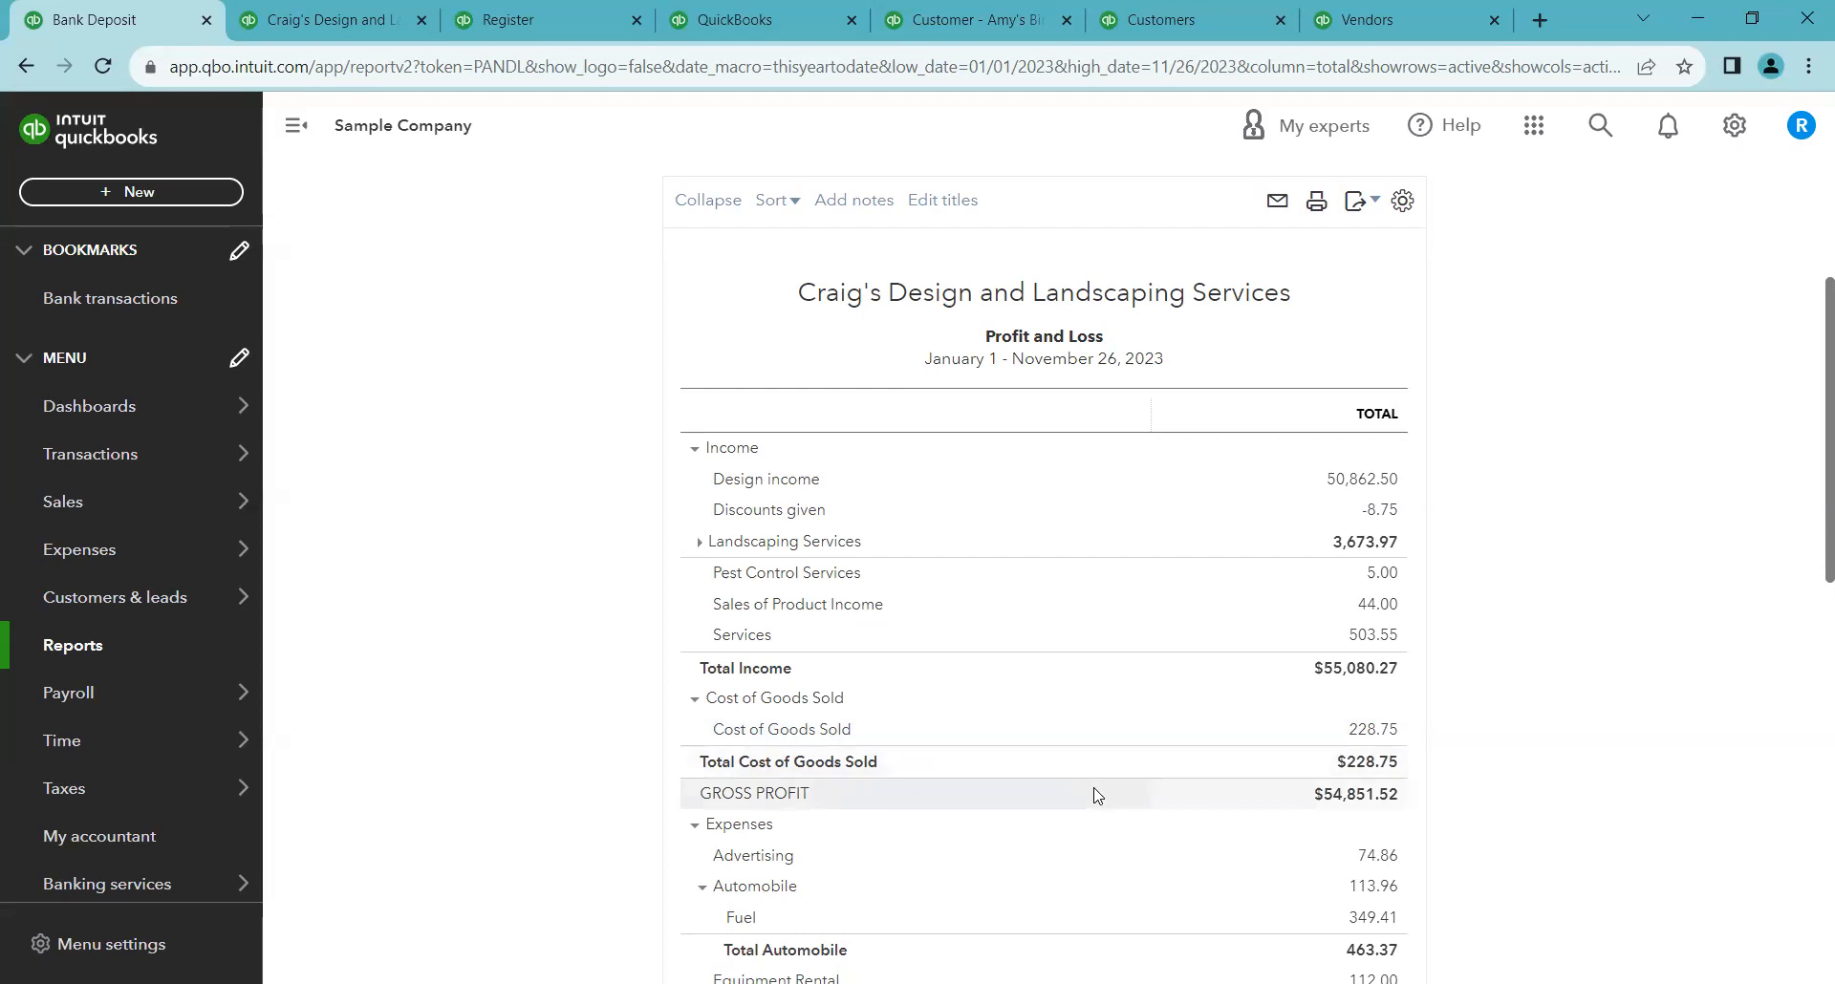
Review the cost of goods sold, expense and net income sections of the cash-basis Profit and Loss report
scroll(1095, 795, down, 3)
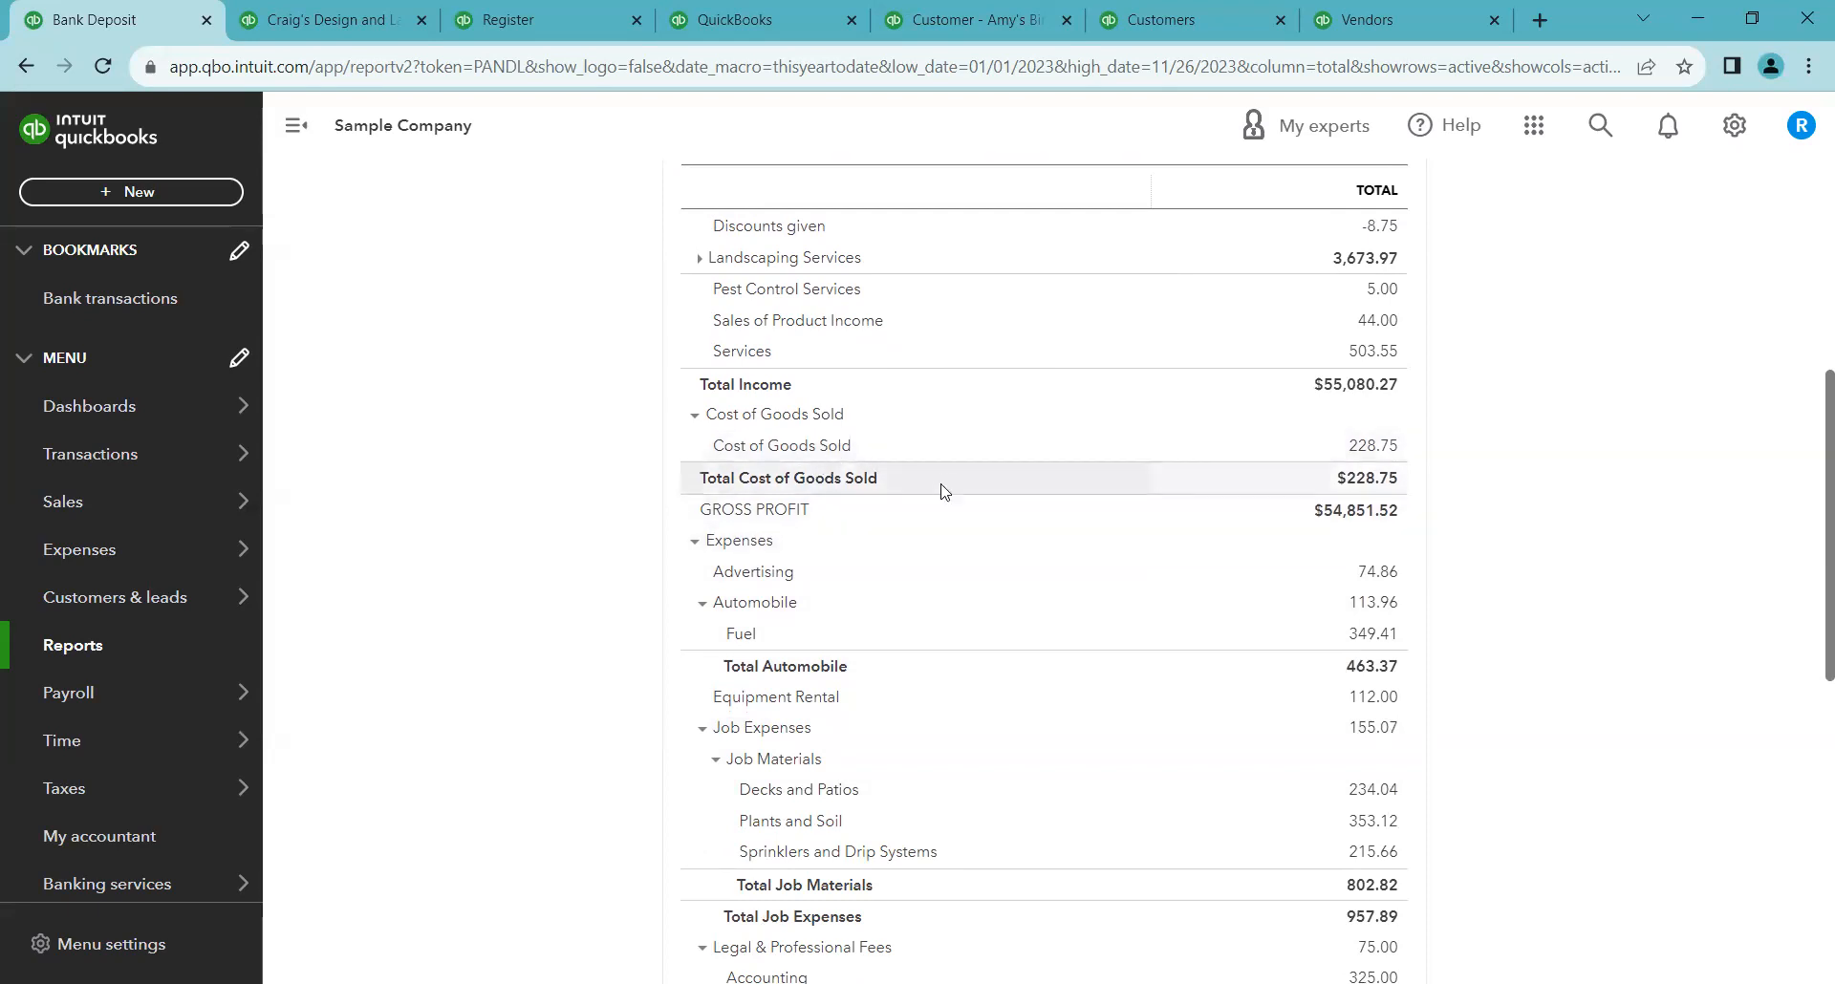
right_click(916, 576)
click(638, 626)
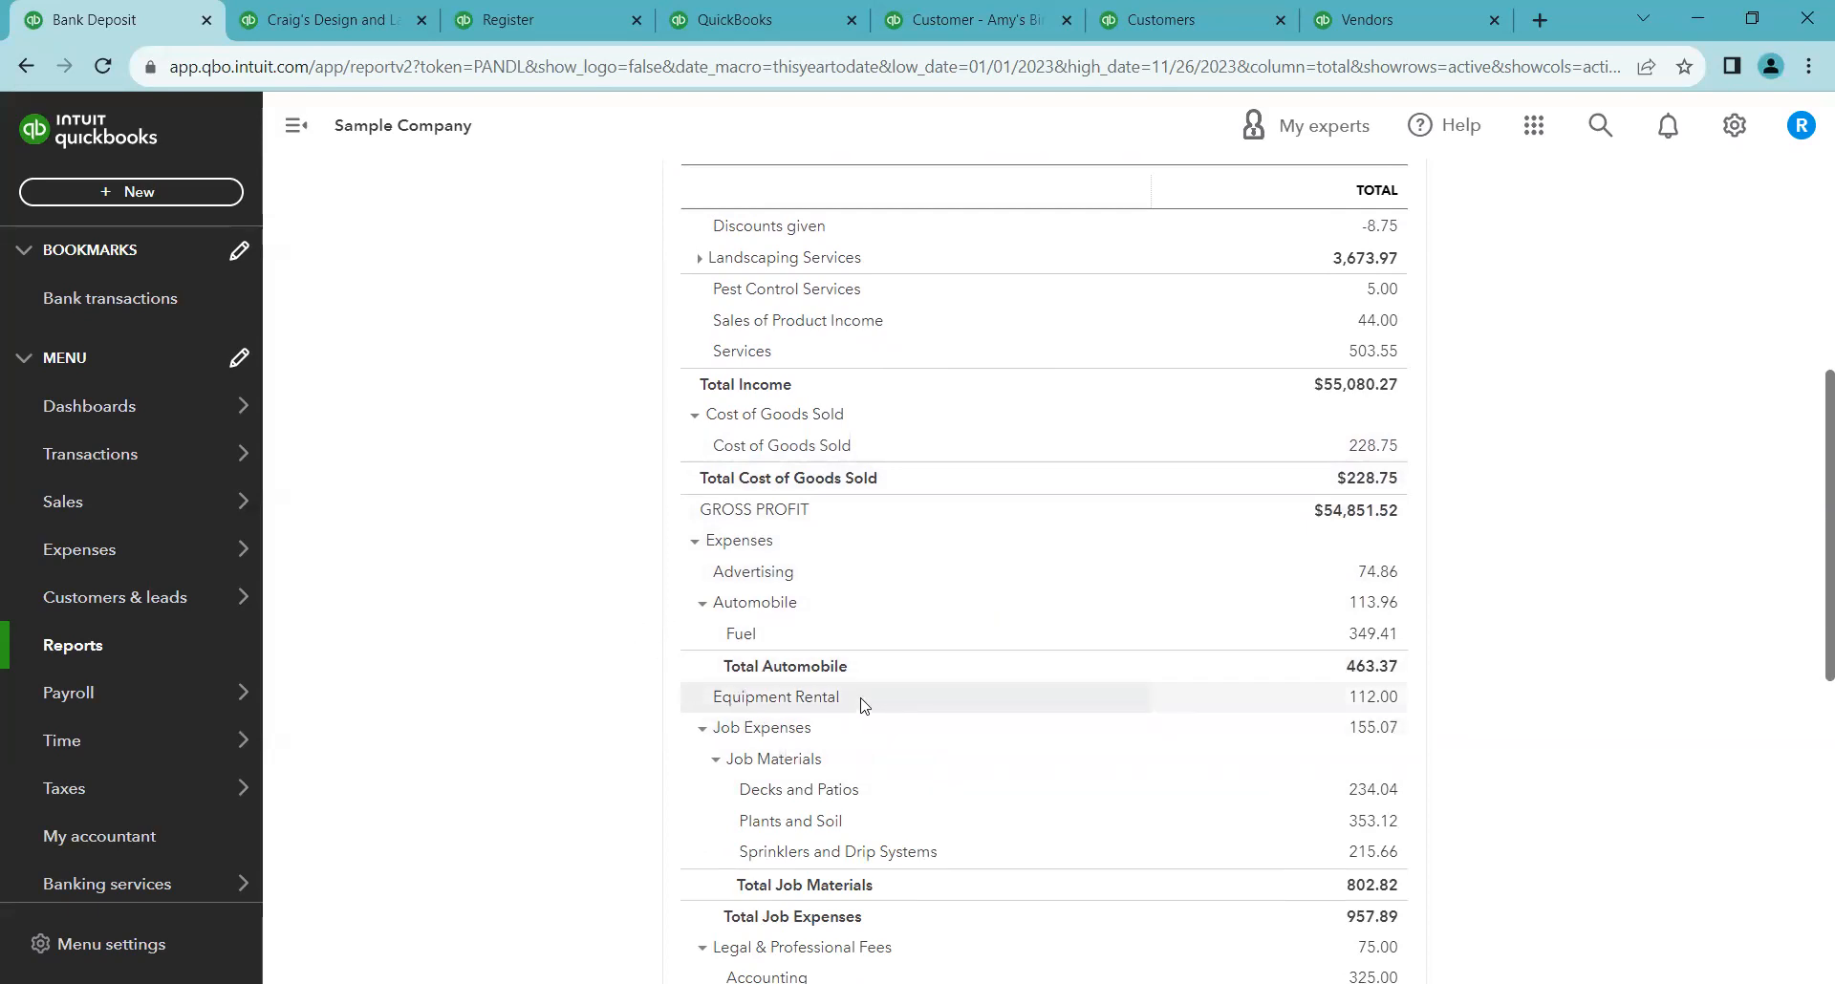
scroll(863, 704, down, 2)
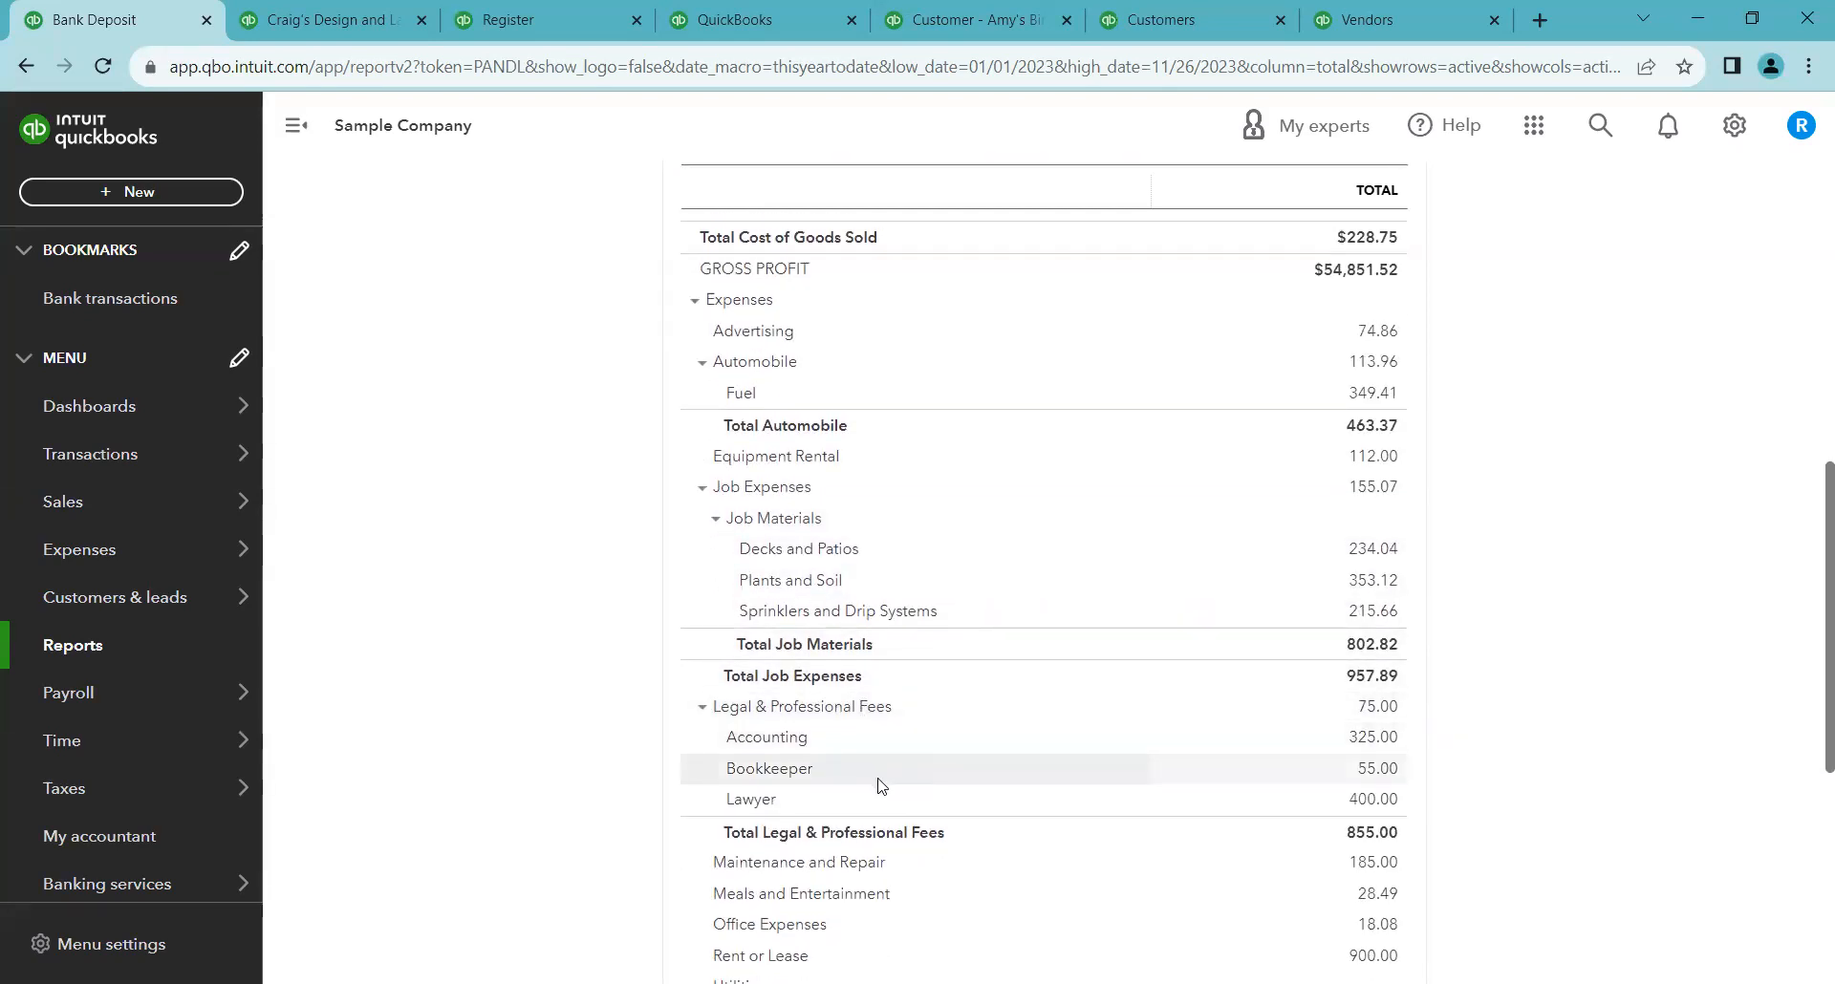
scroll(870, 755, down, 2)
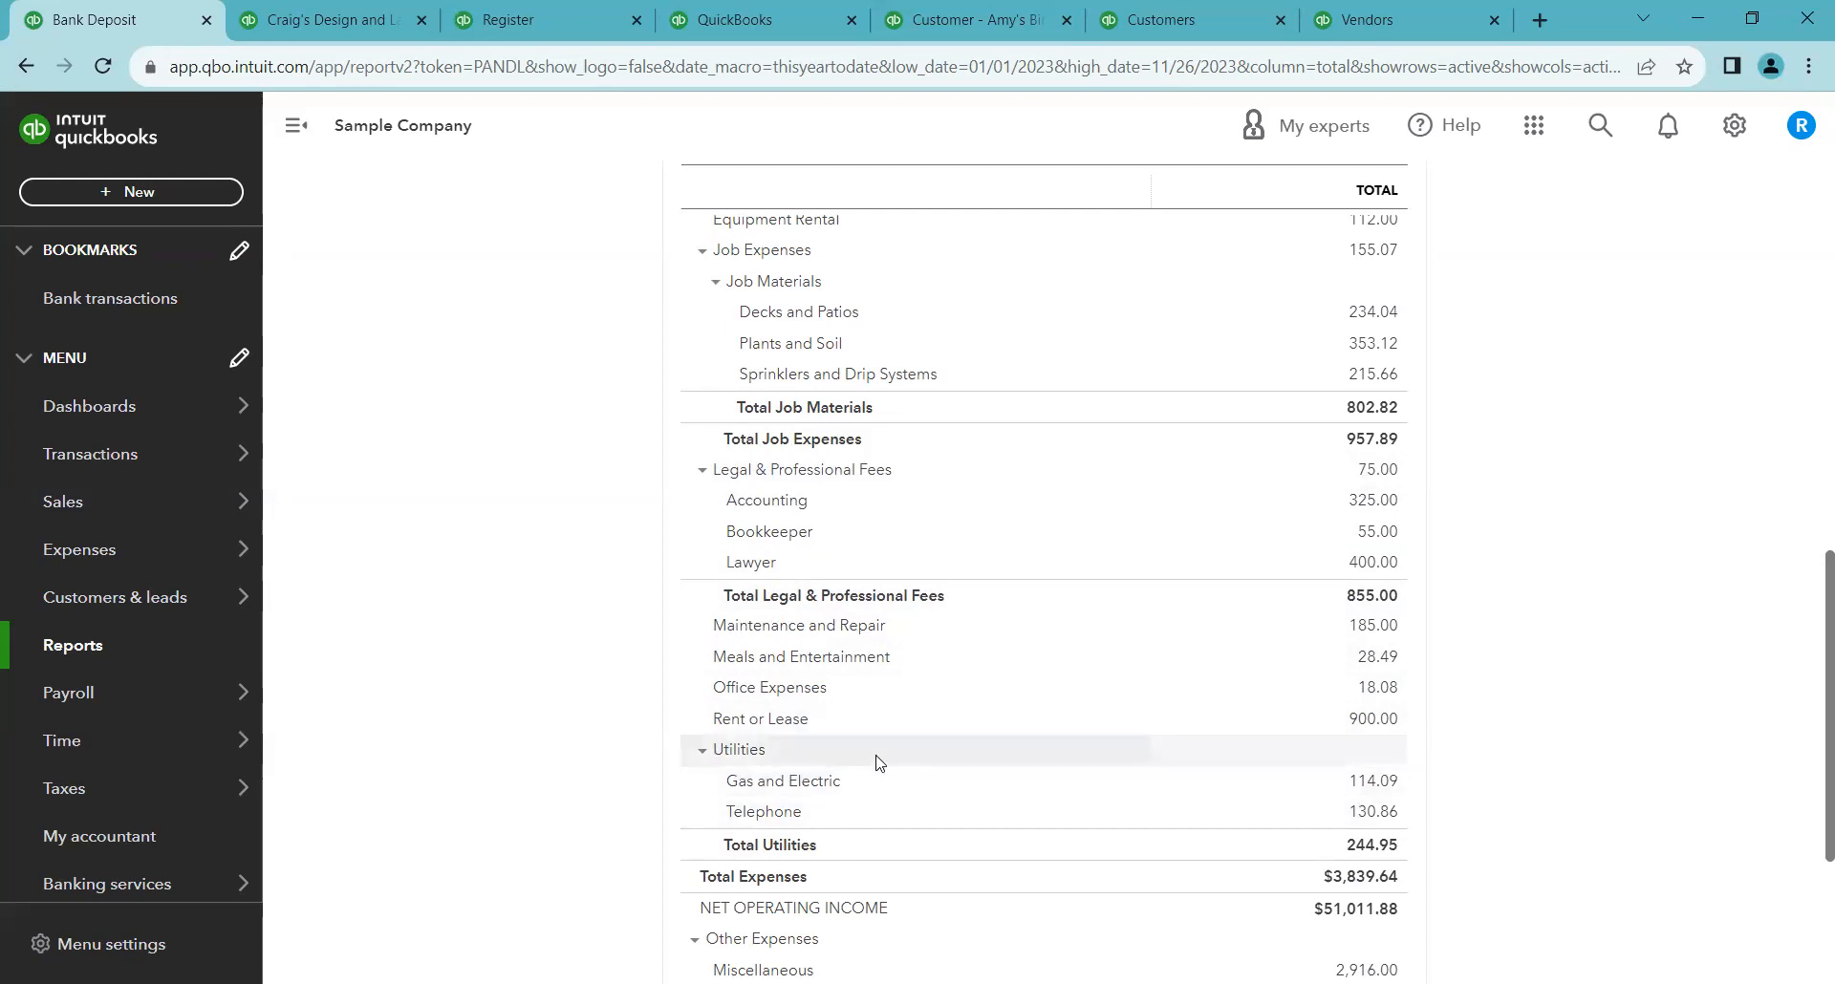
scroll(880, 765, up, 4)
scroll(879, 747, up, 1)
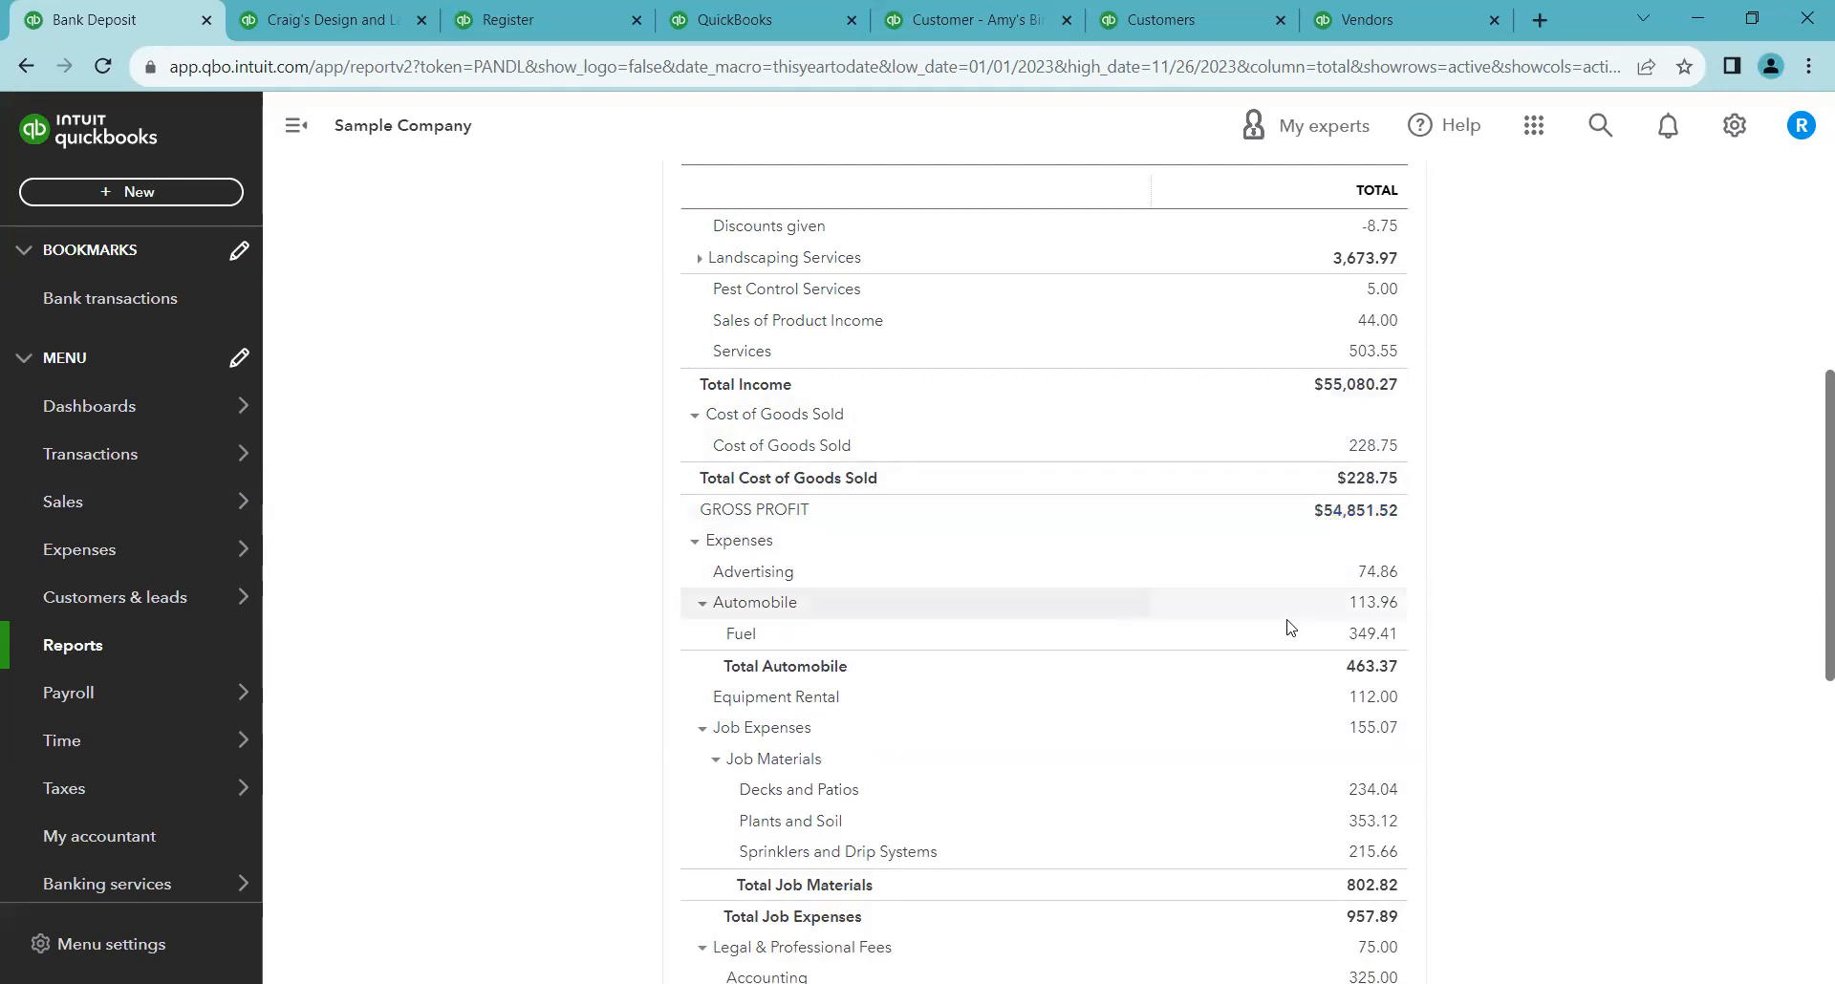
scroll(1290, 623, down, 5)
scroll(1292, 627, down, 1)
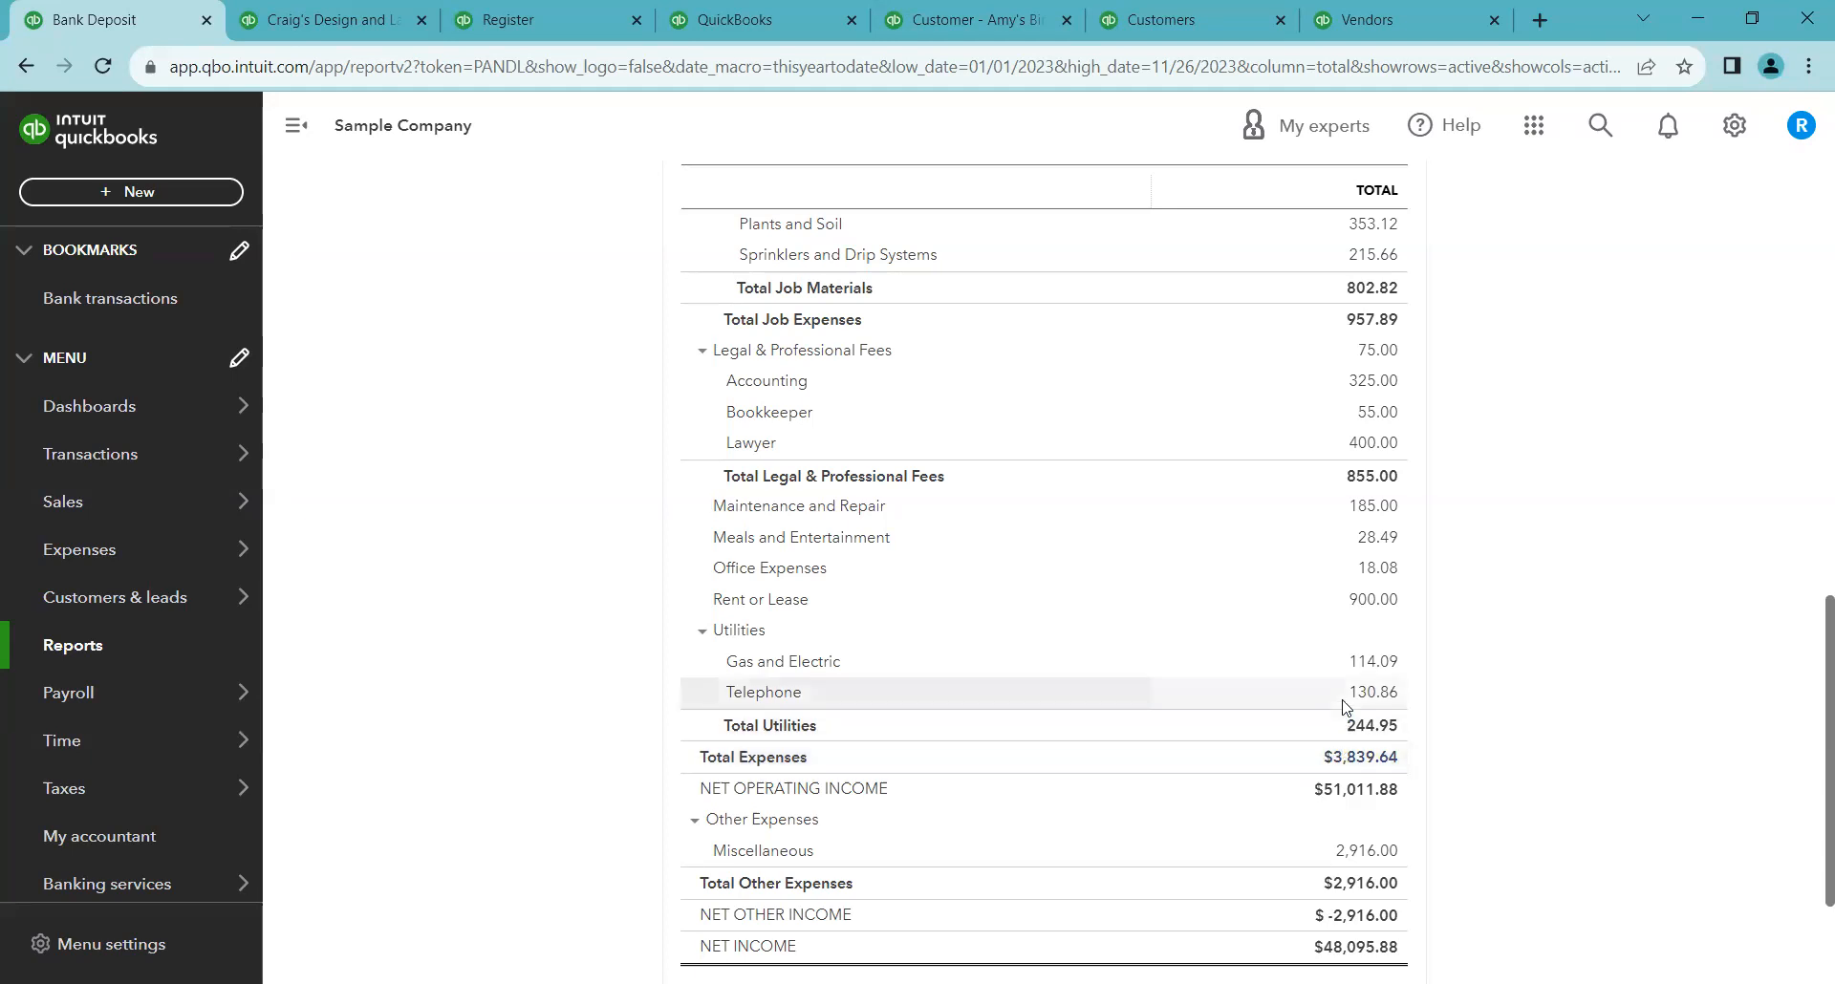
scroll(1337, 688, up, 5)
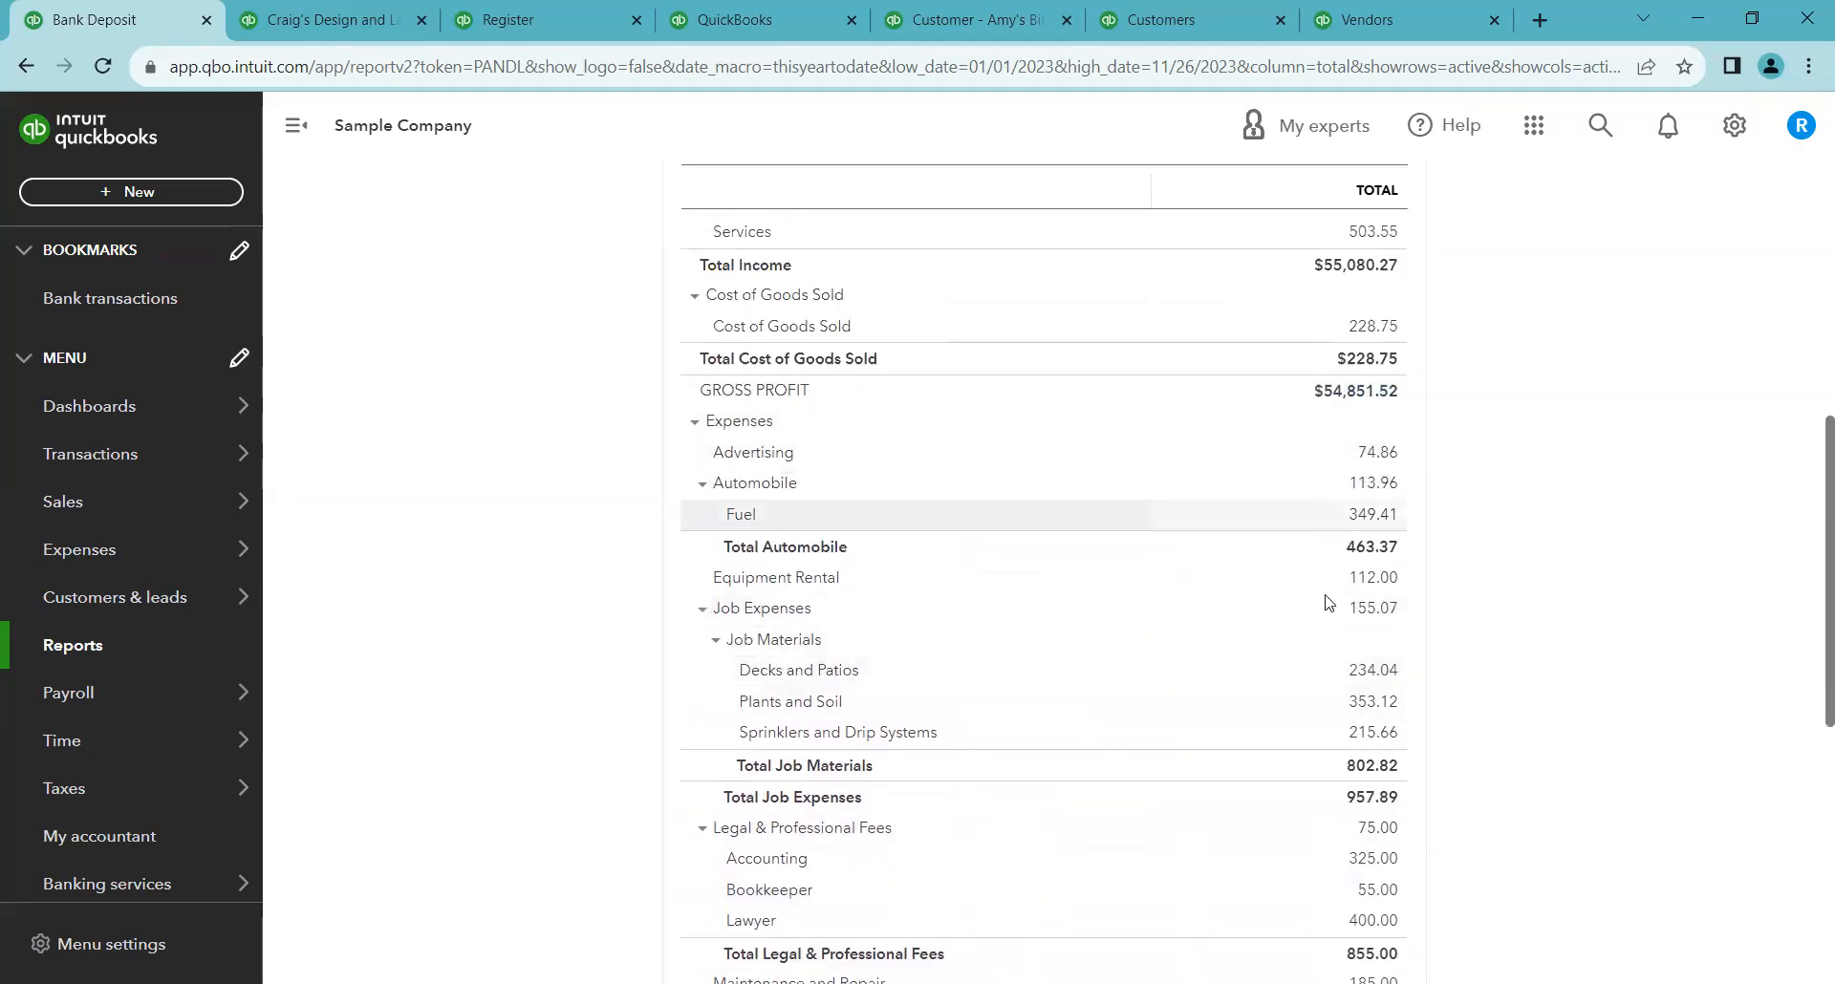
scroll(1313, 631, down, 5)
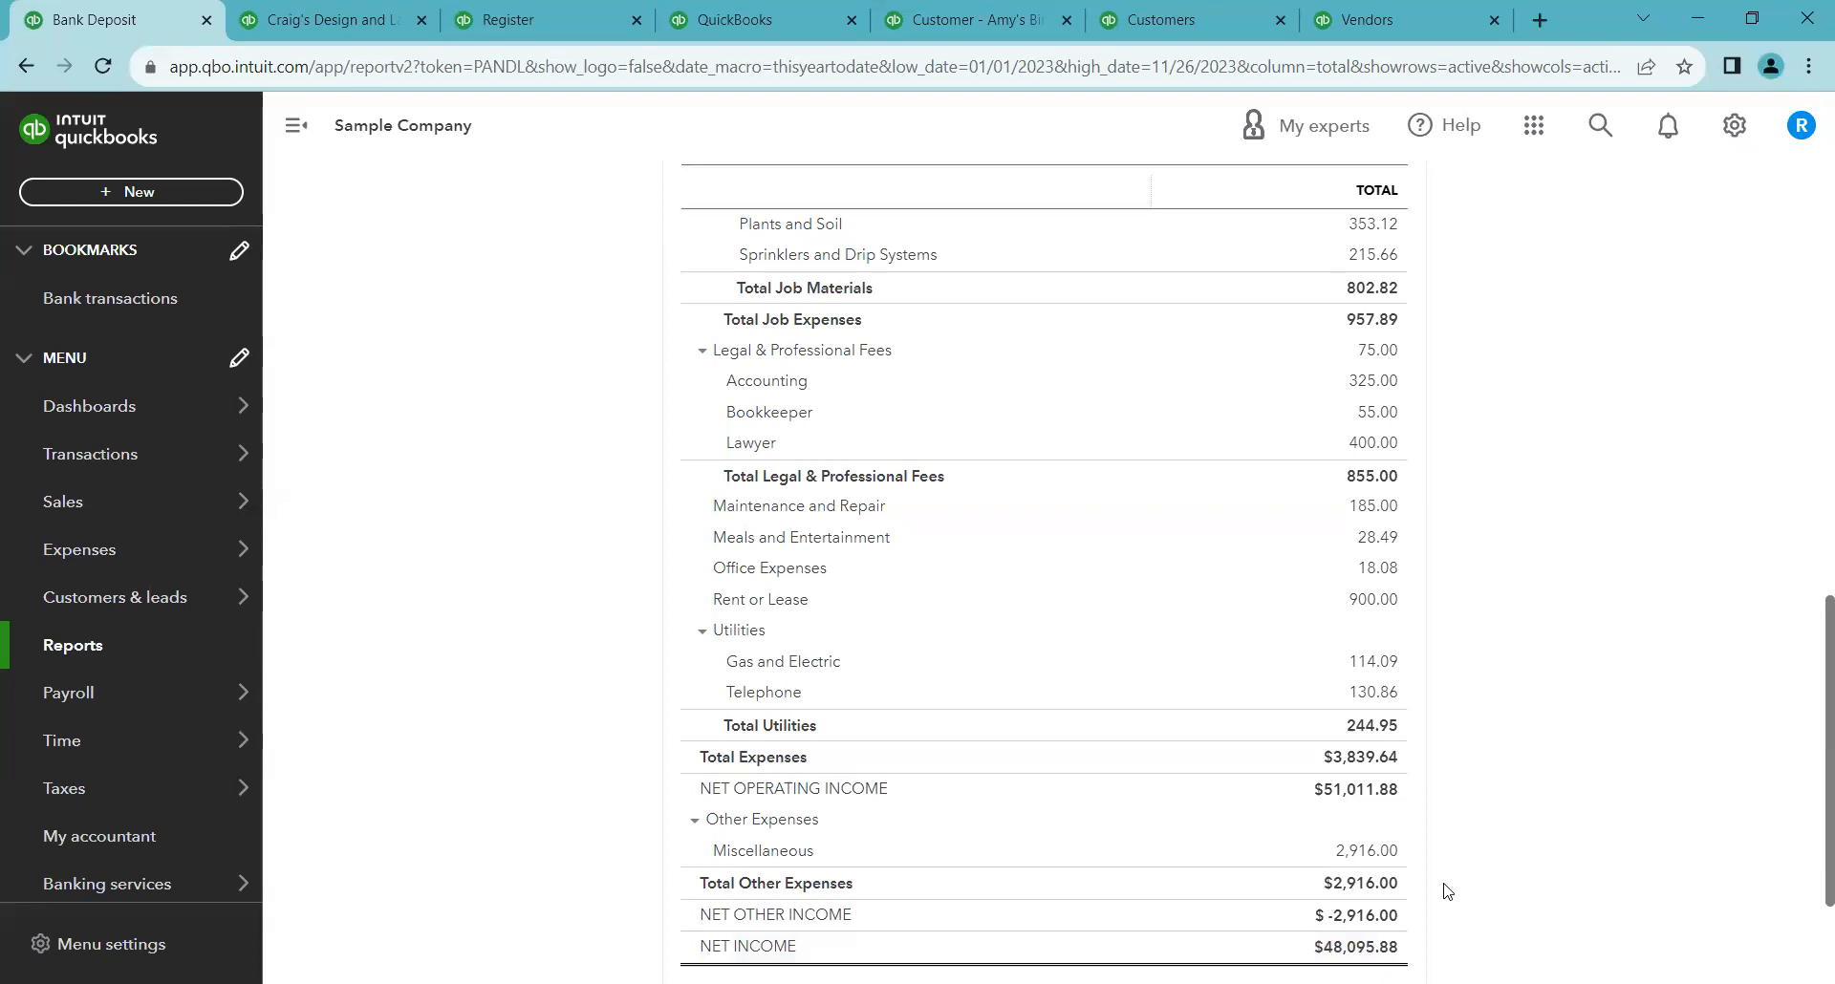
scroll(1252, 500, up, 8)
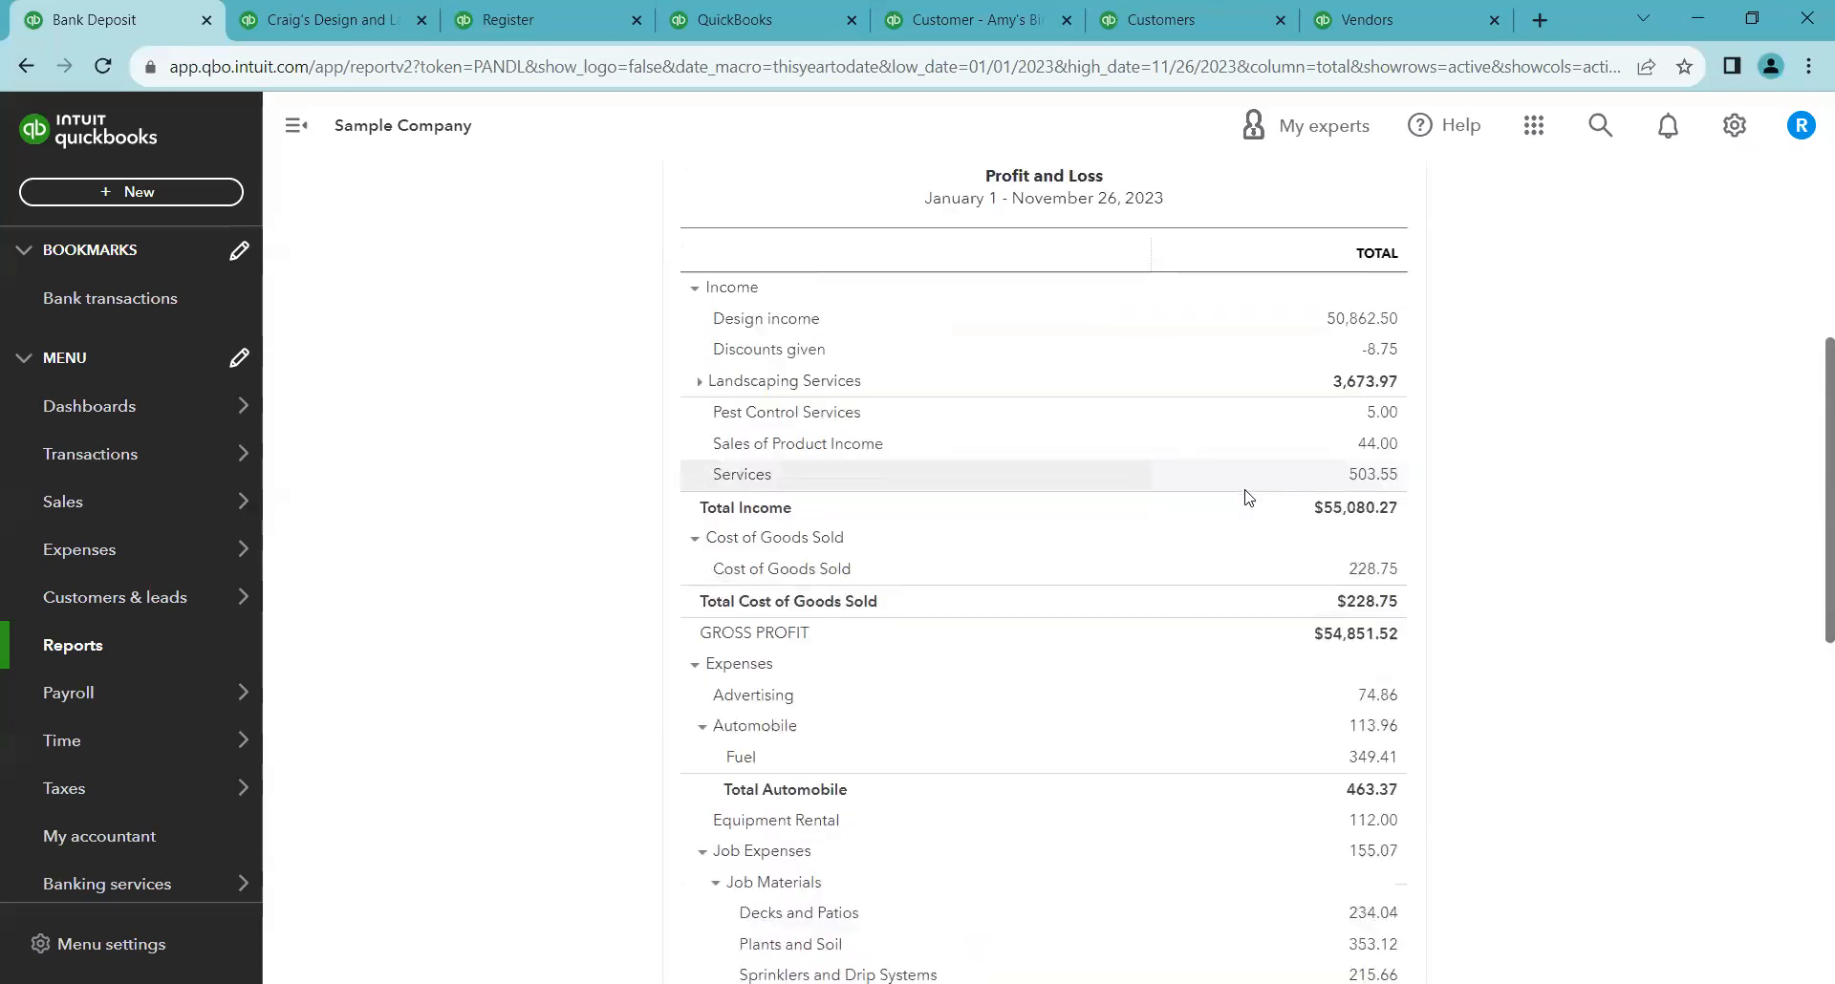
scroll(1245, 497, up, 1)
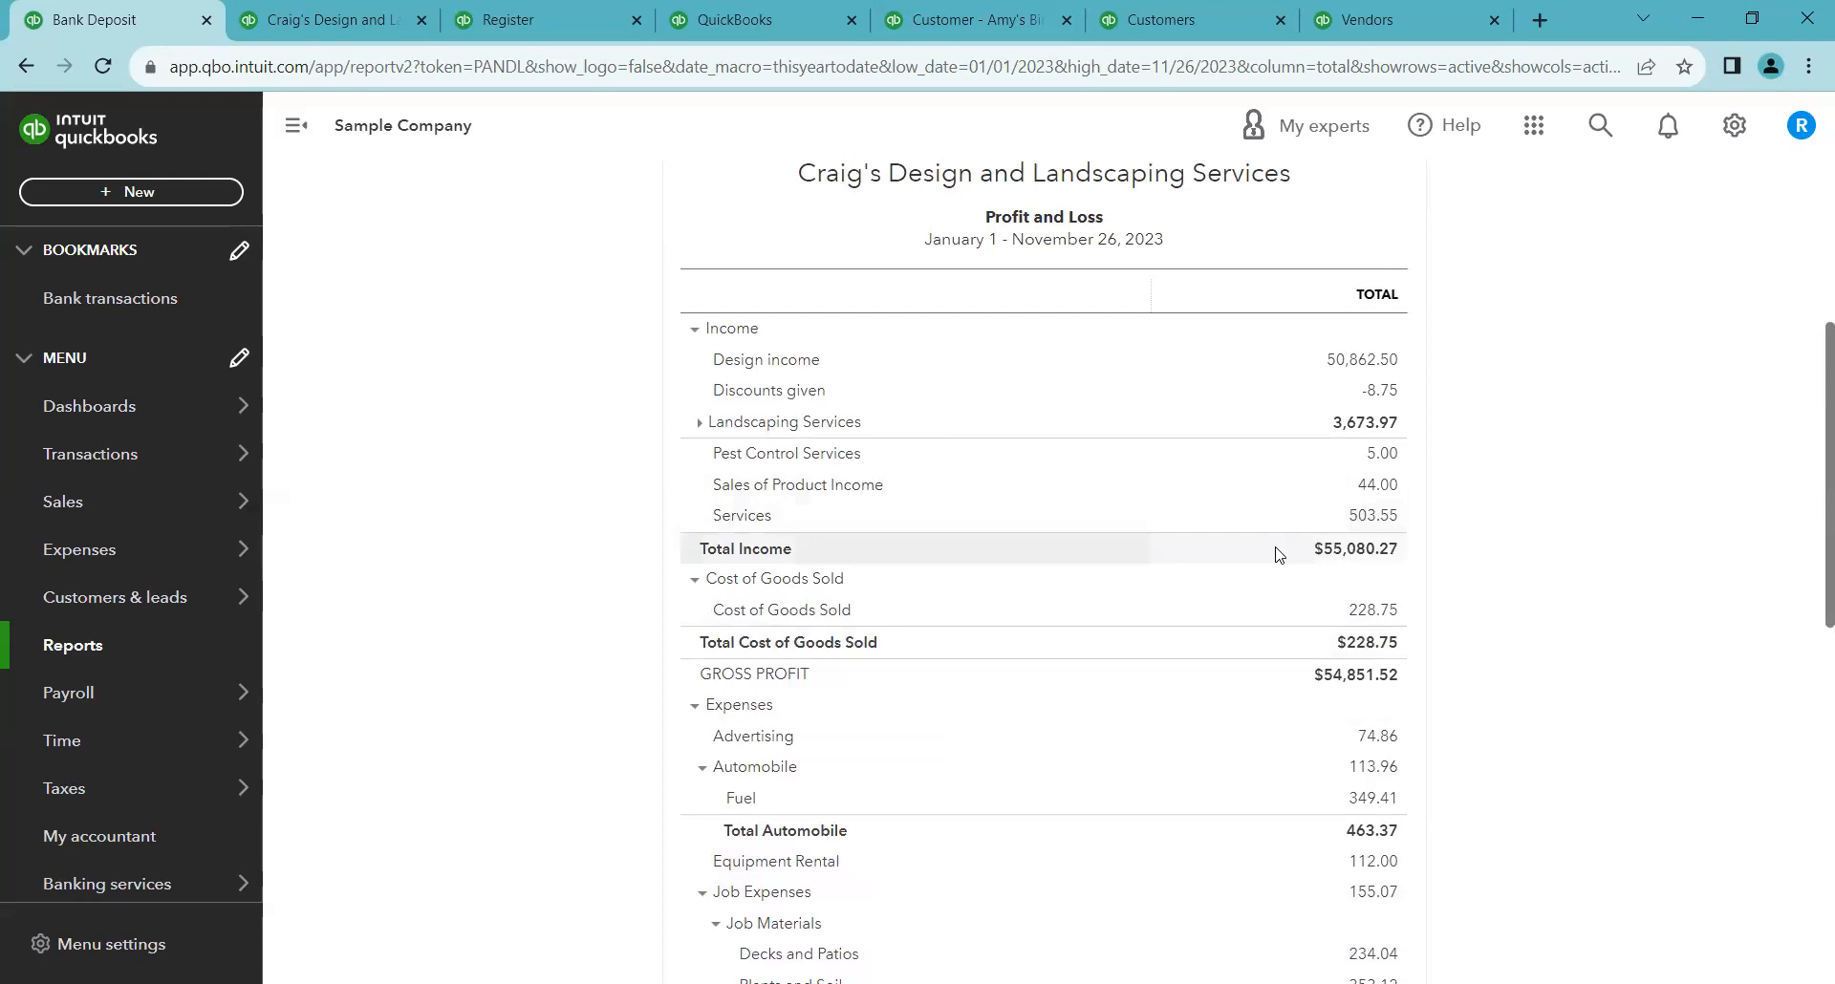
scroll(1277, 564, down, 5)
scroll(1277, 581, down, 3)
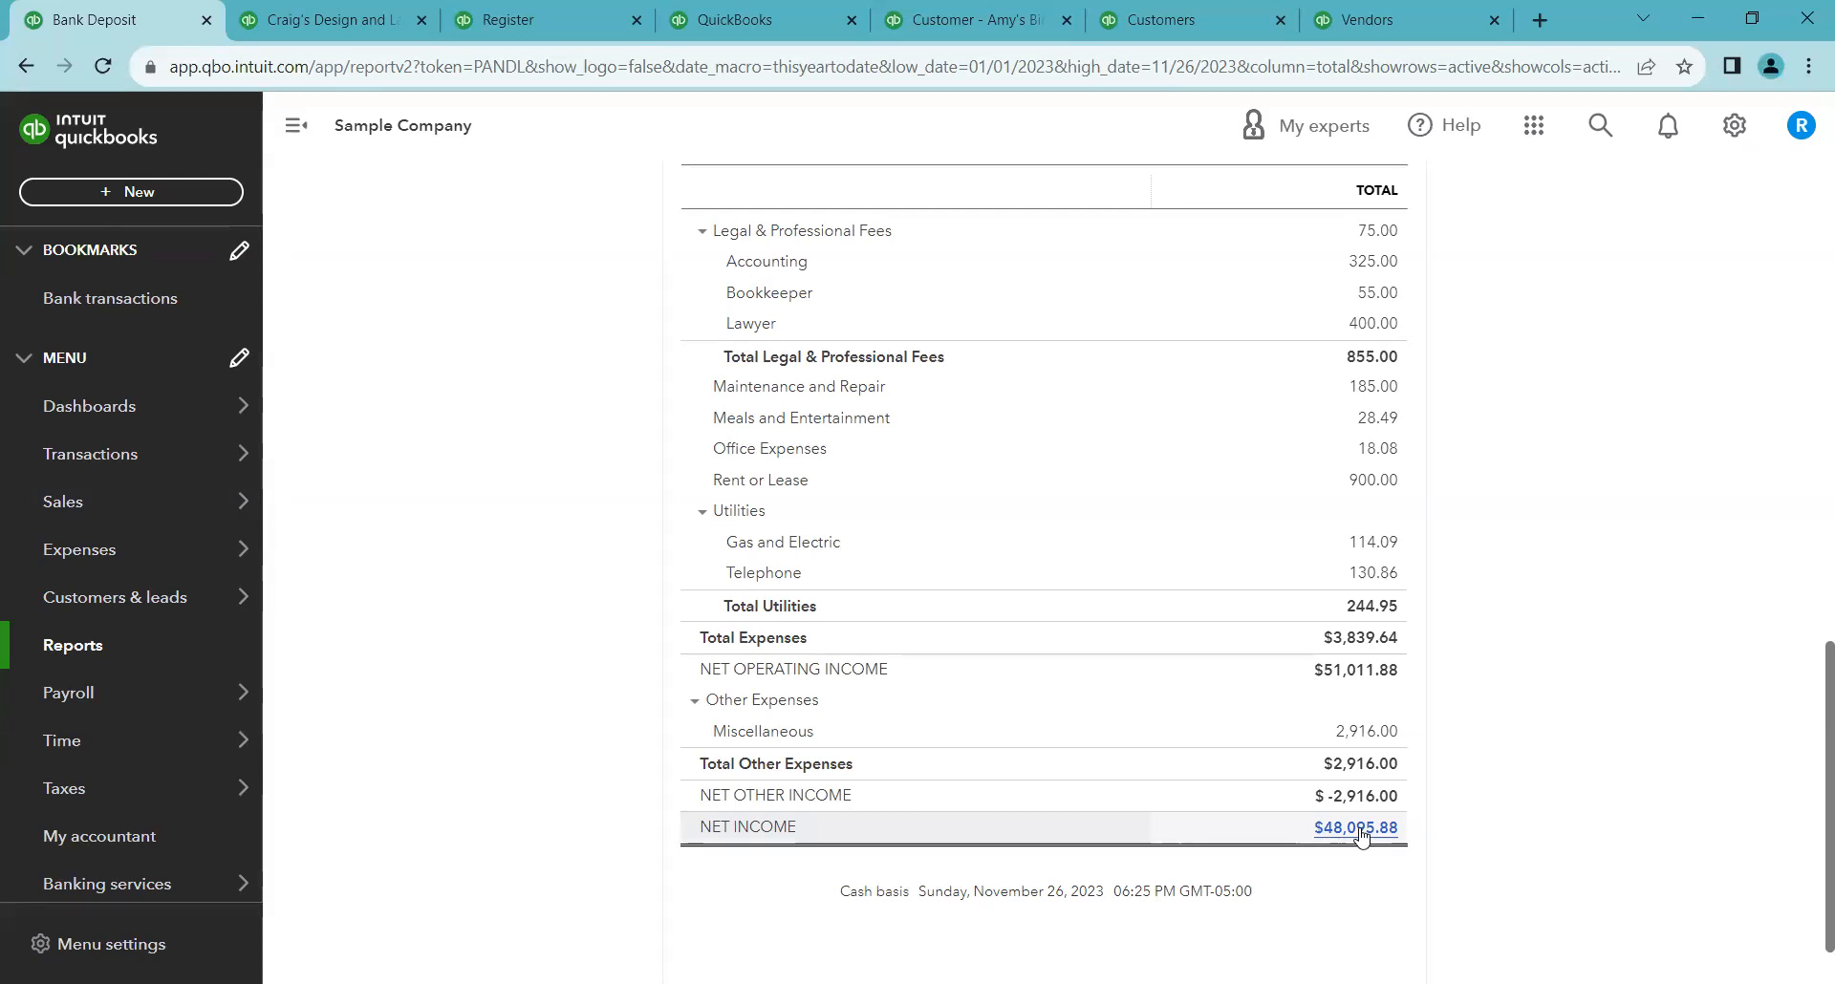
Open the Balance Sheet report and run it on a cash basis as of November 15, 2023
click(133, 650)
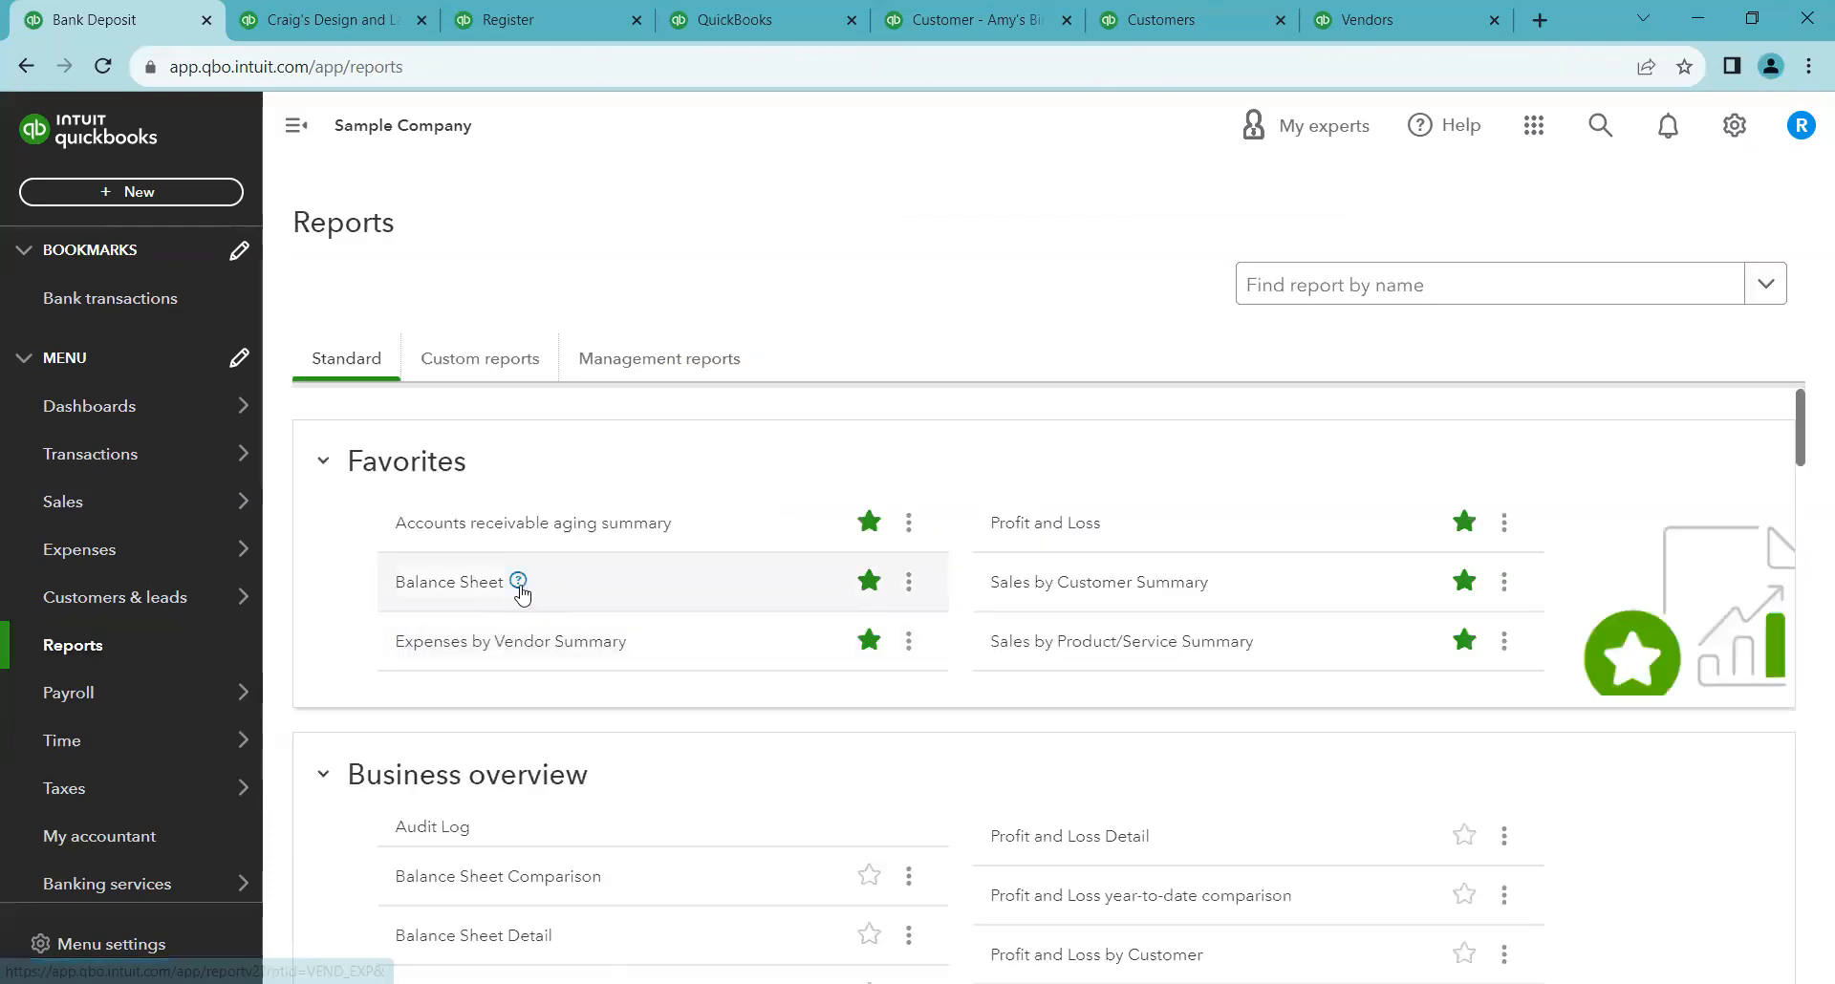
click(467, 590)
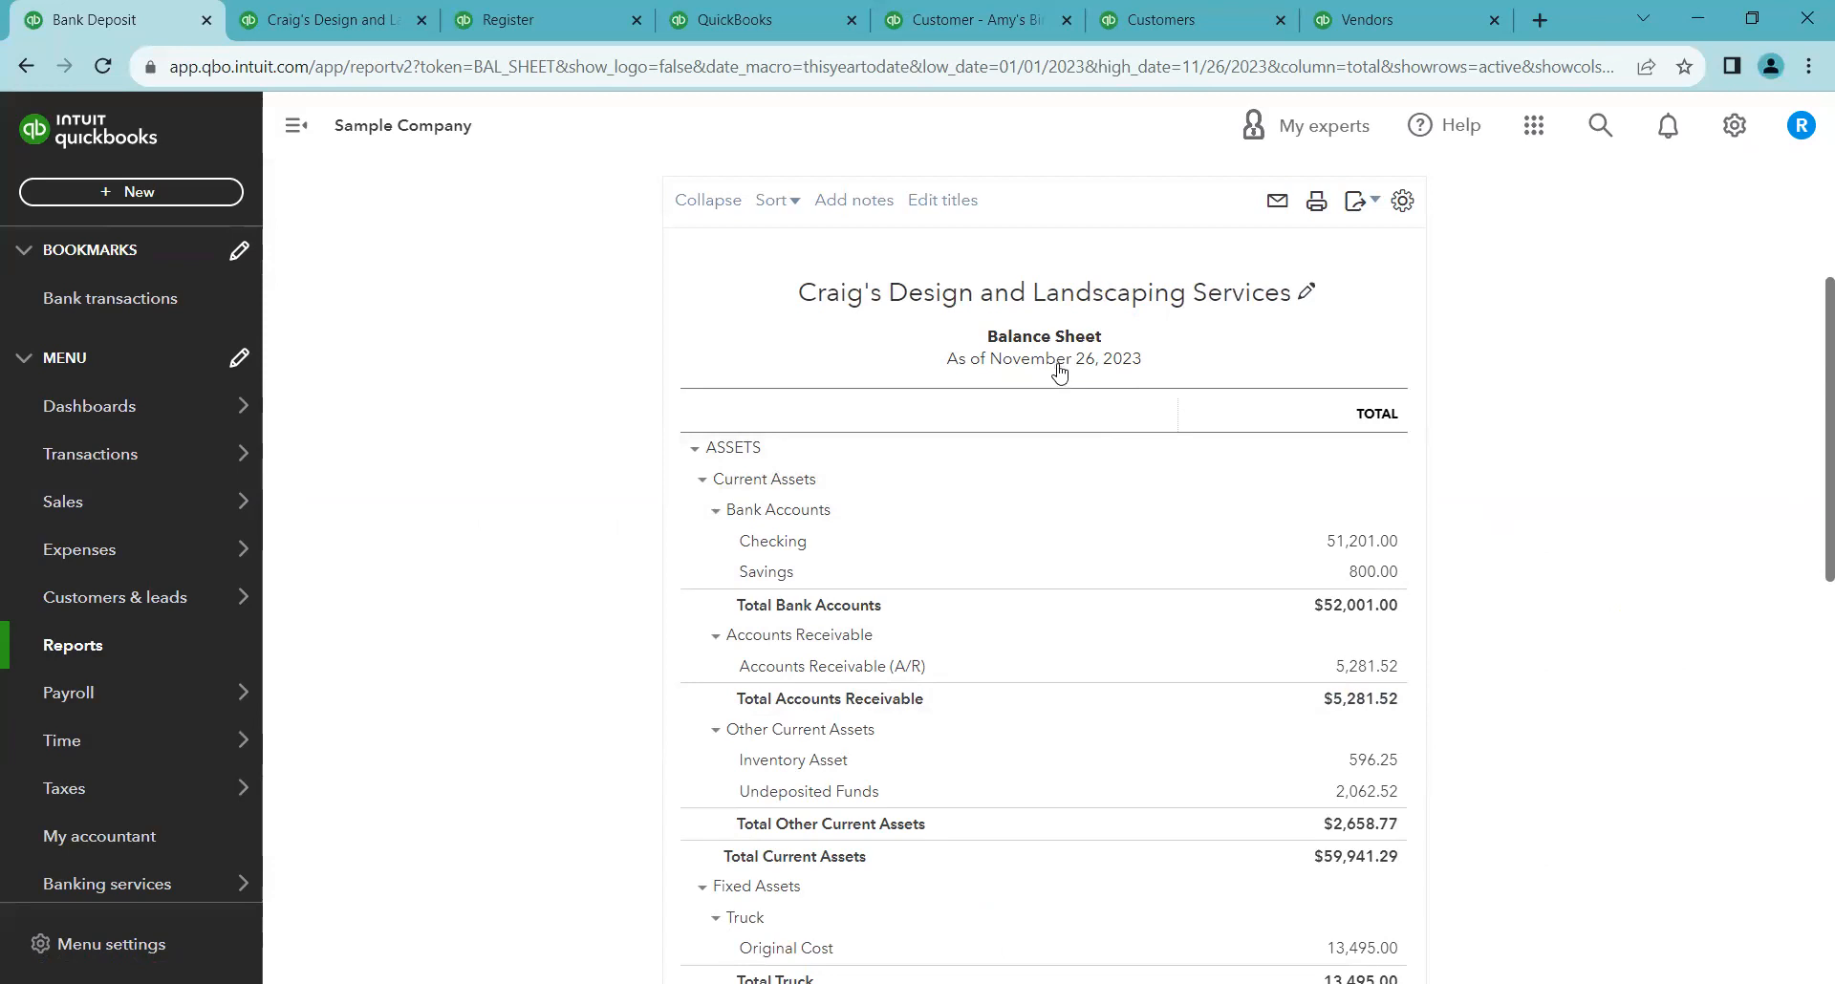
scroll(574, 449, up, 3)
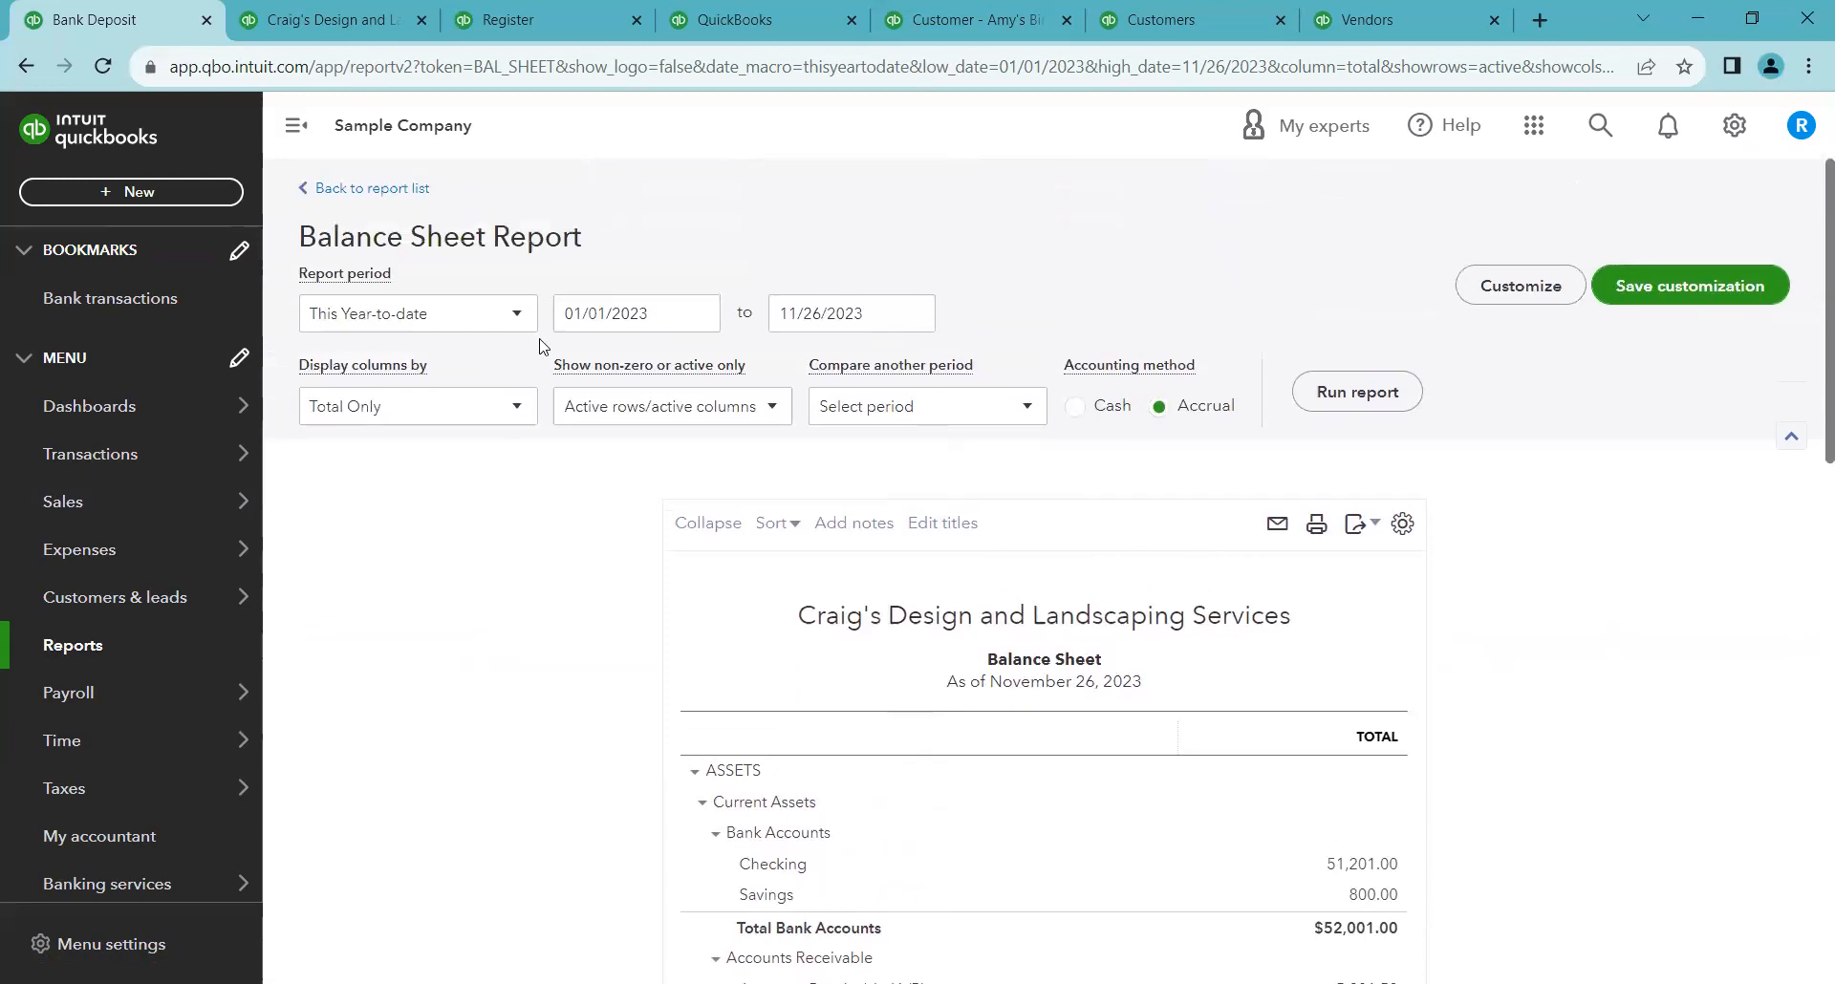
click(905, 323)
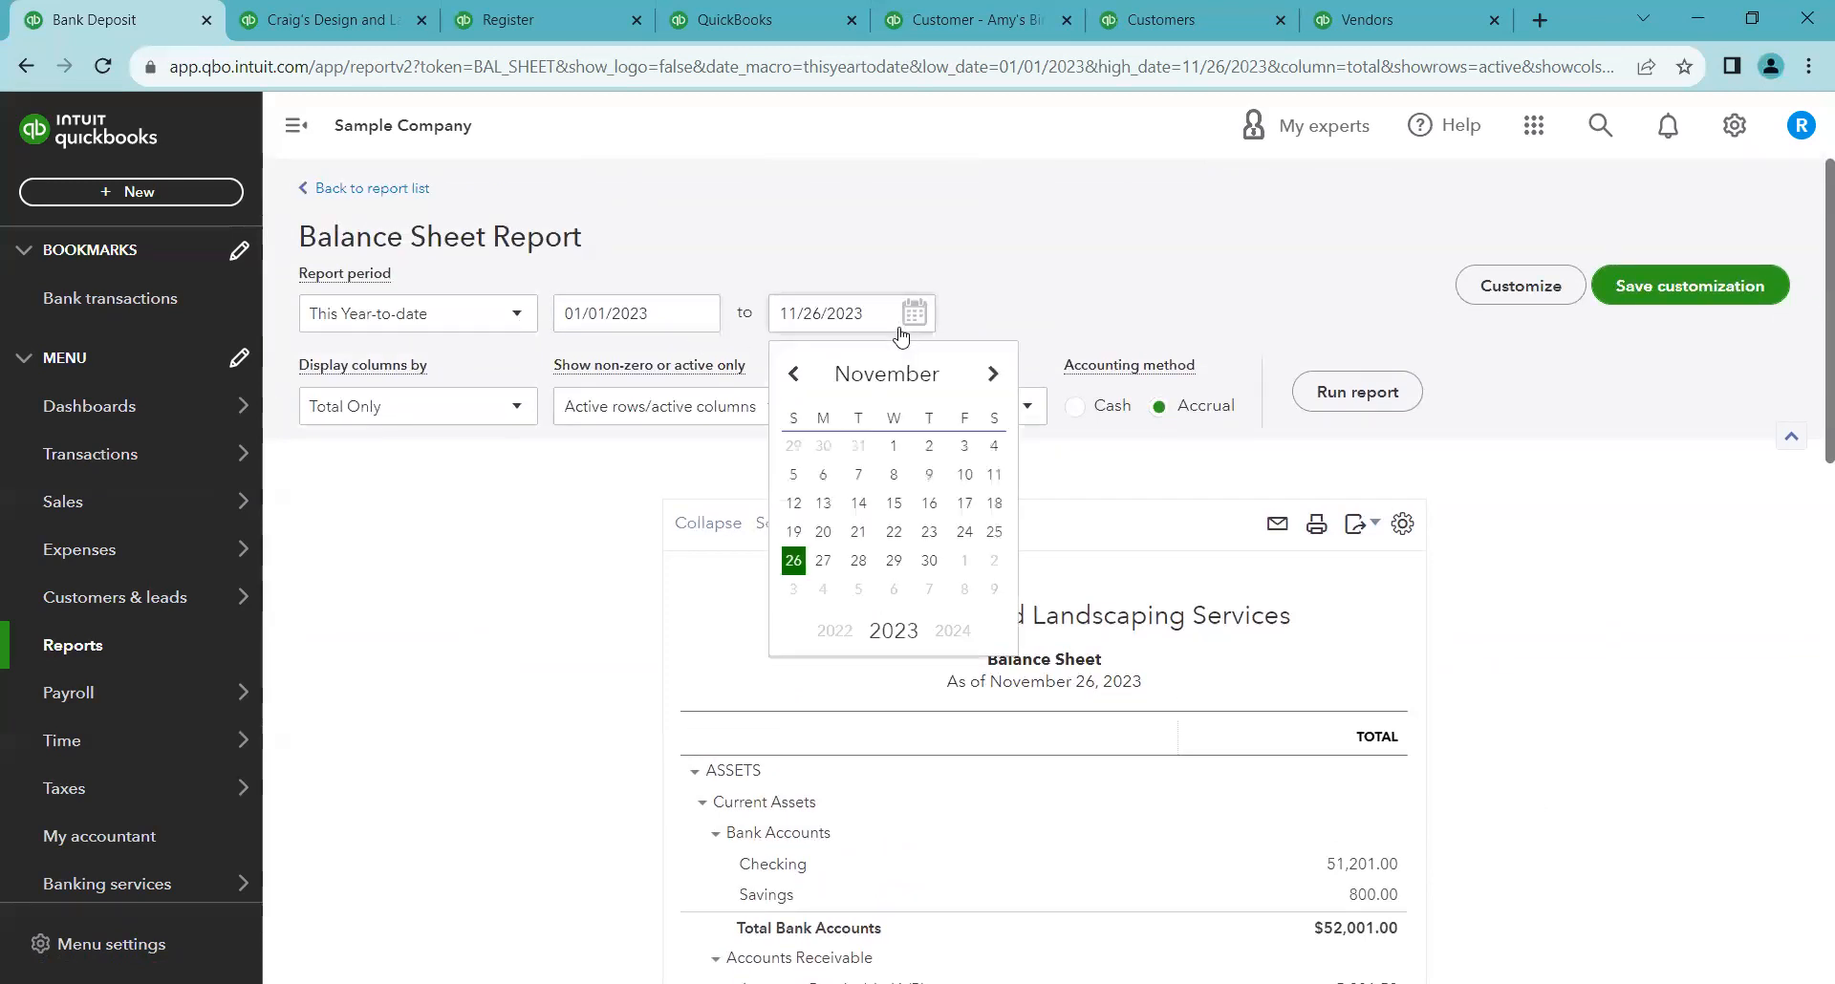
click(893, 503)
click(1075, 407)
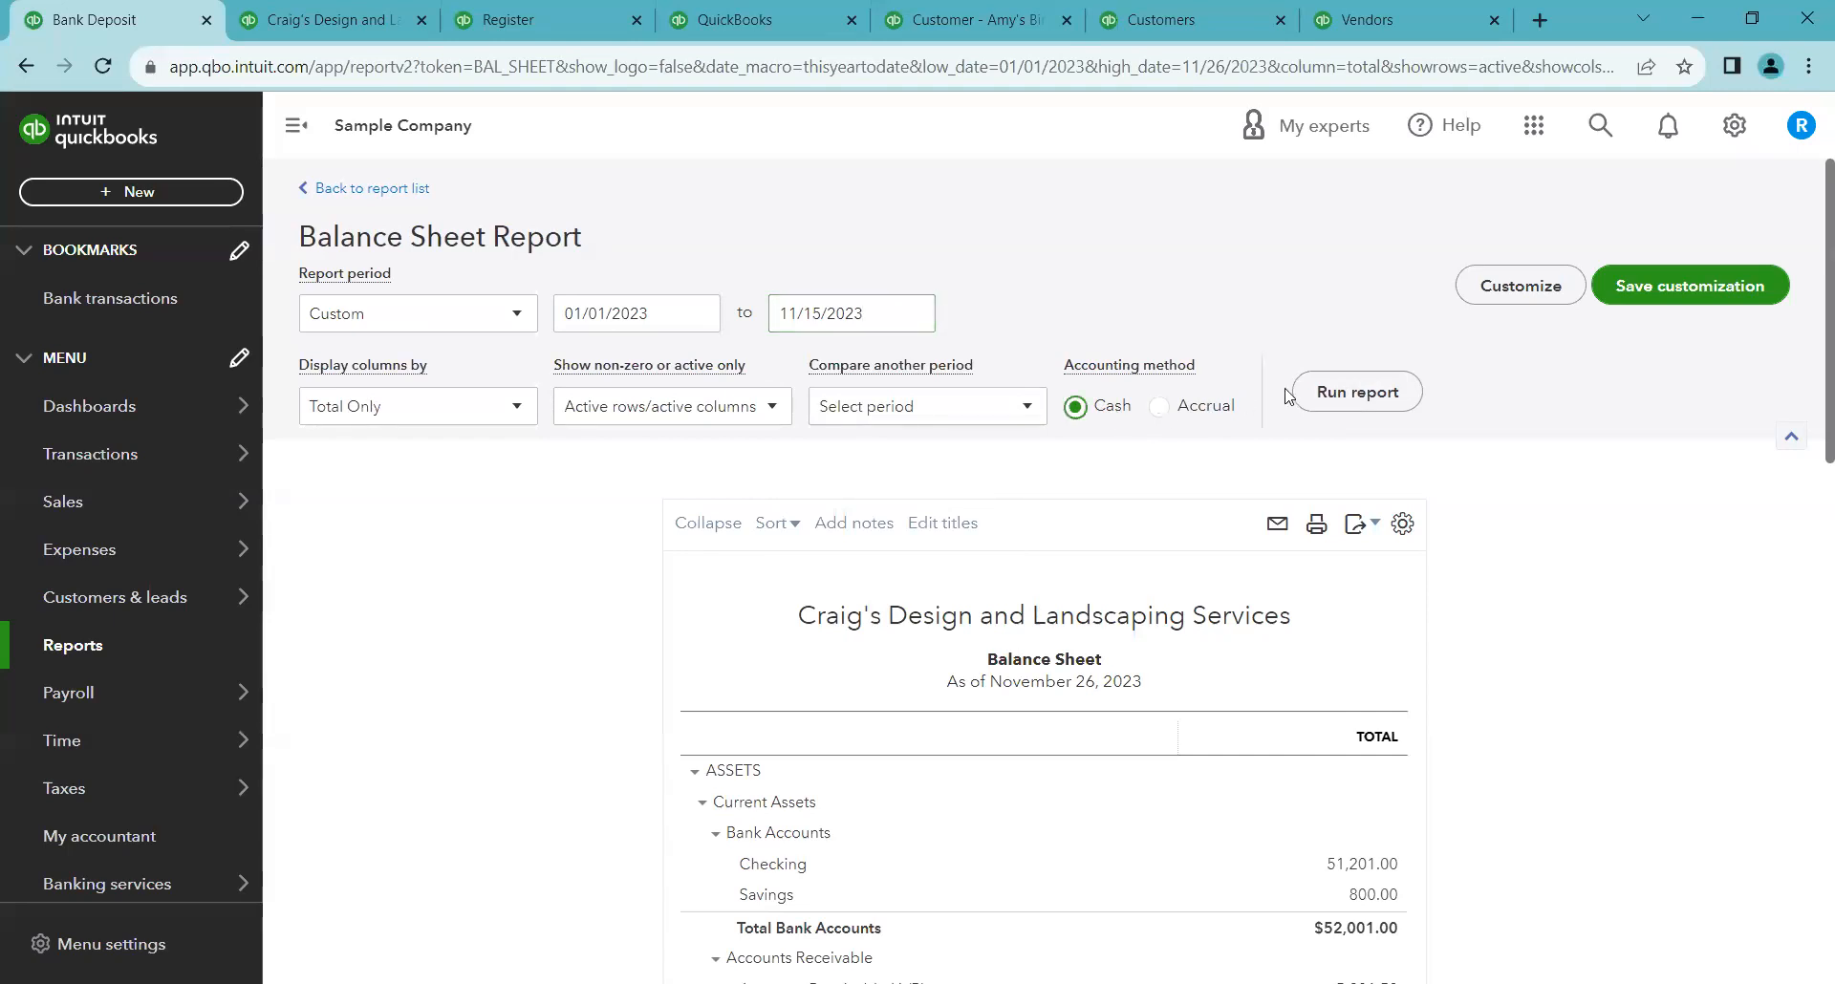
click(1387, 393)
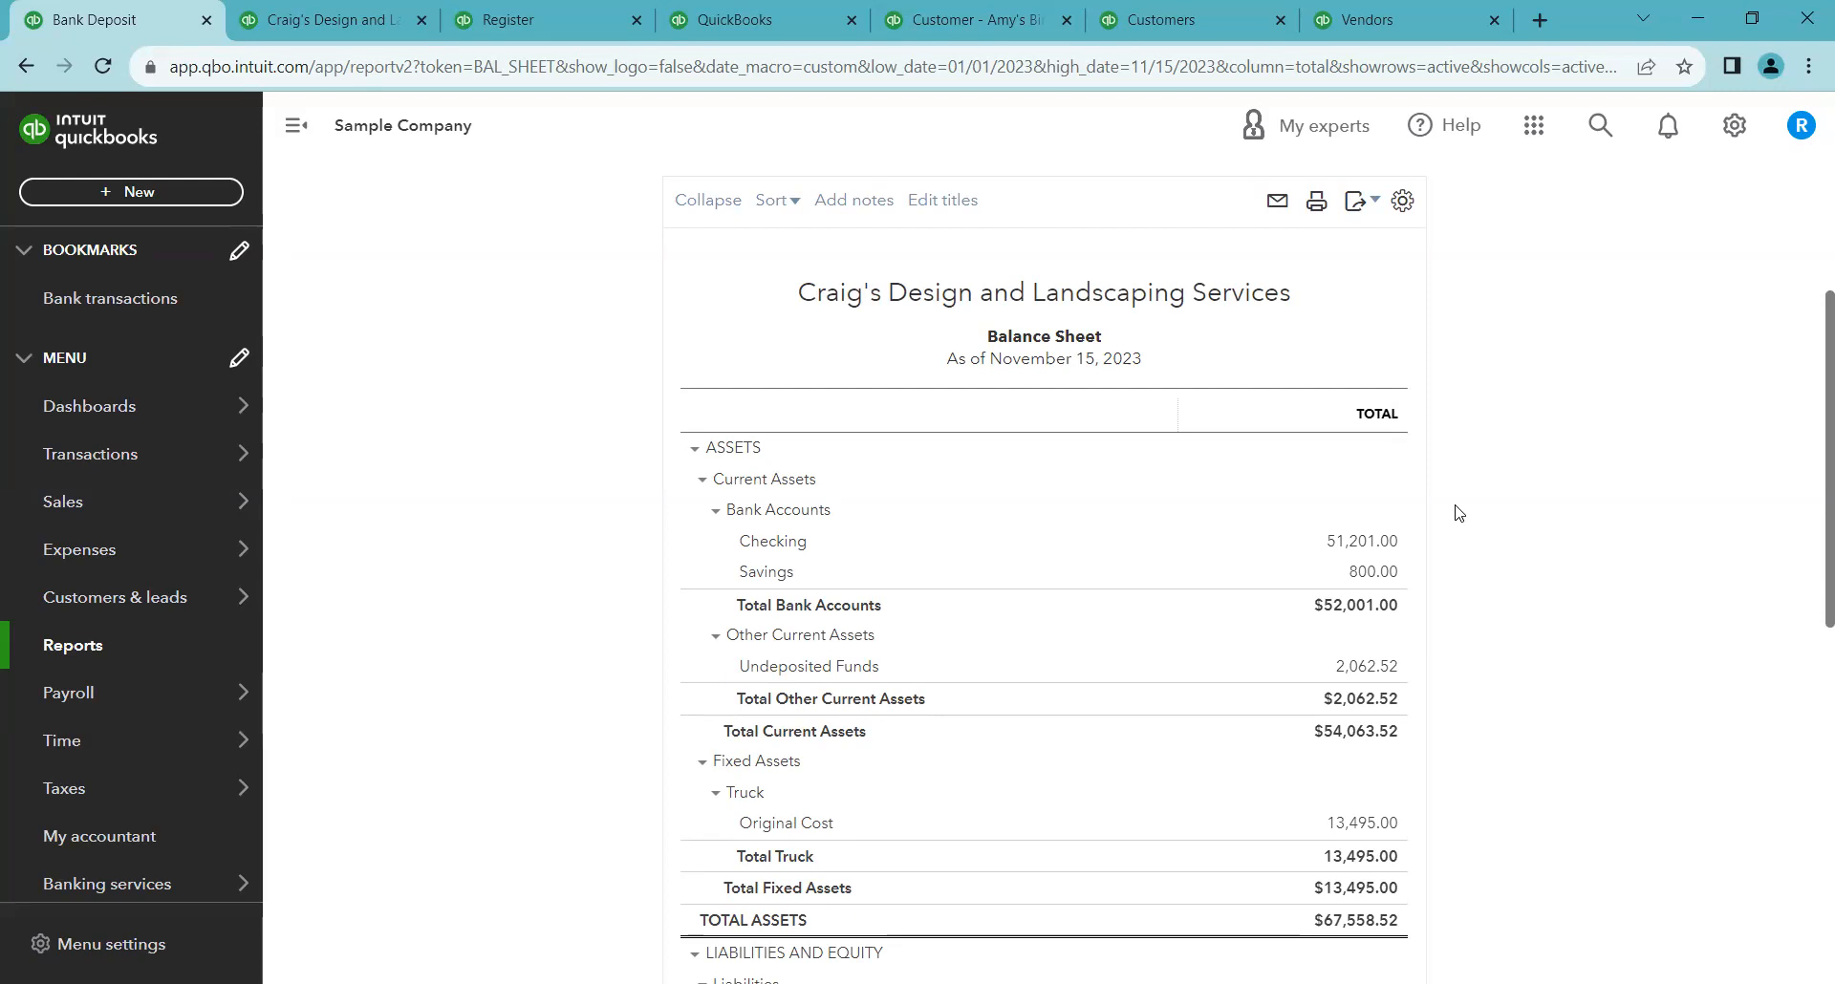
Change the Balance Sheet's end date to September 30, 2023 and run the report again
scroll(1453, 512, down, 1)
scroll(1338, 521, up, 1)
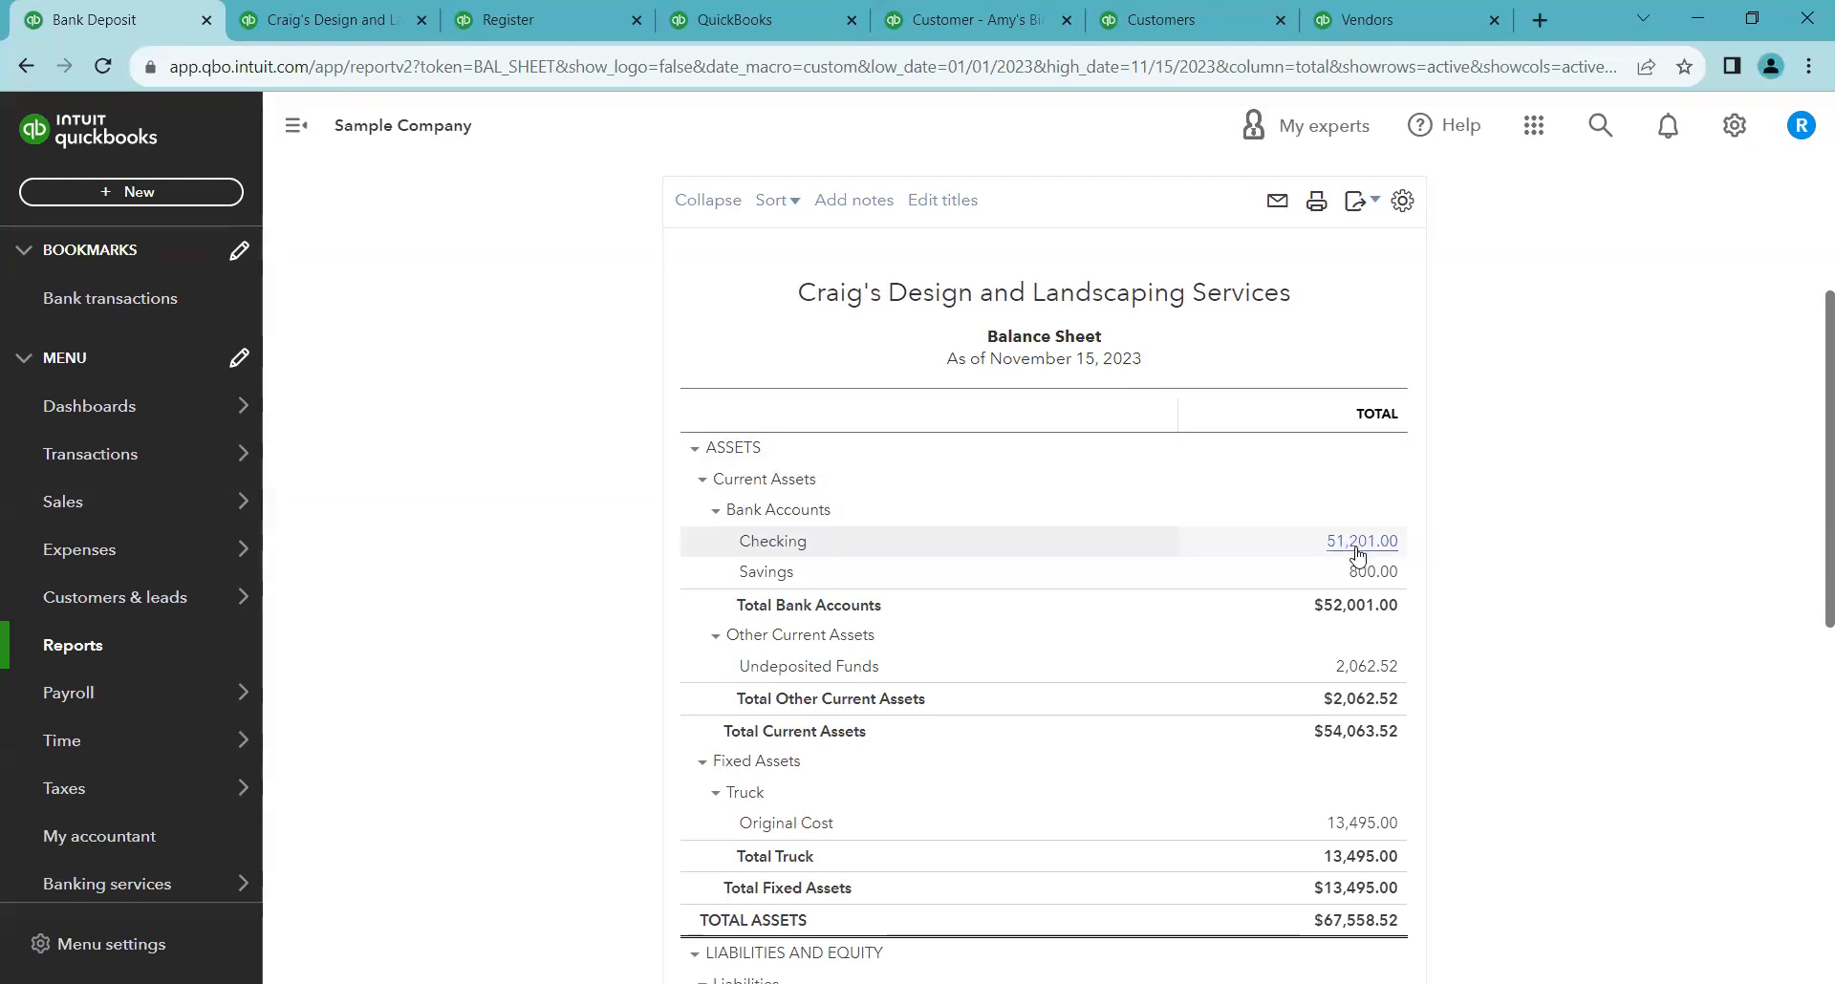
scroll(1086, 373, up, 4)
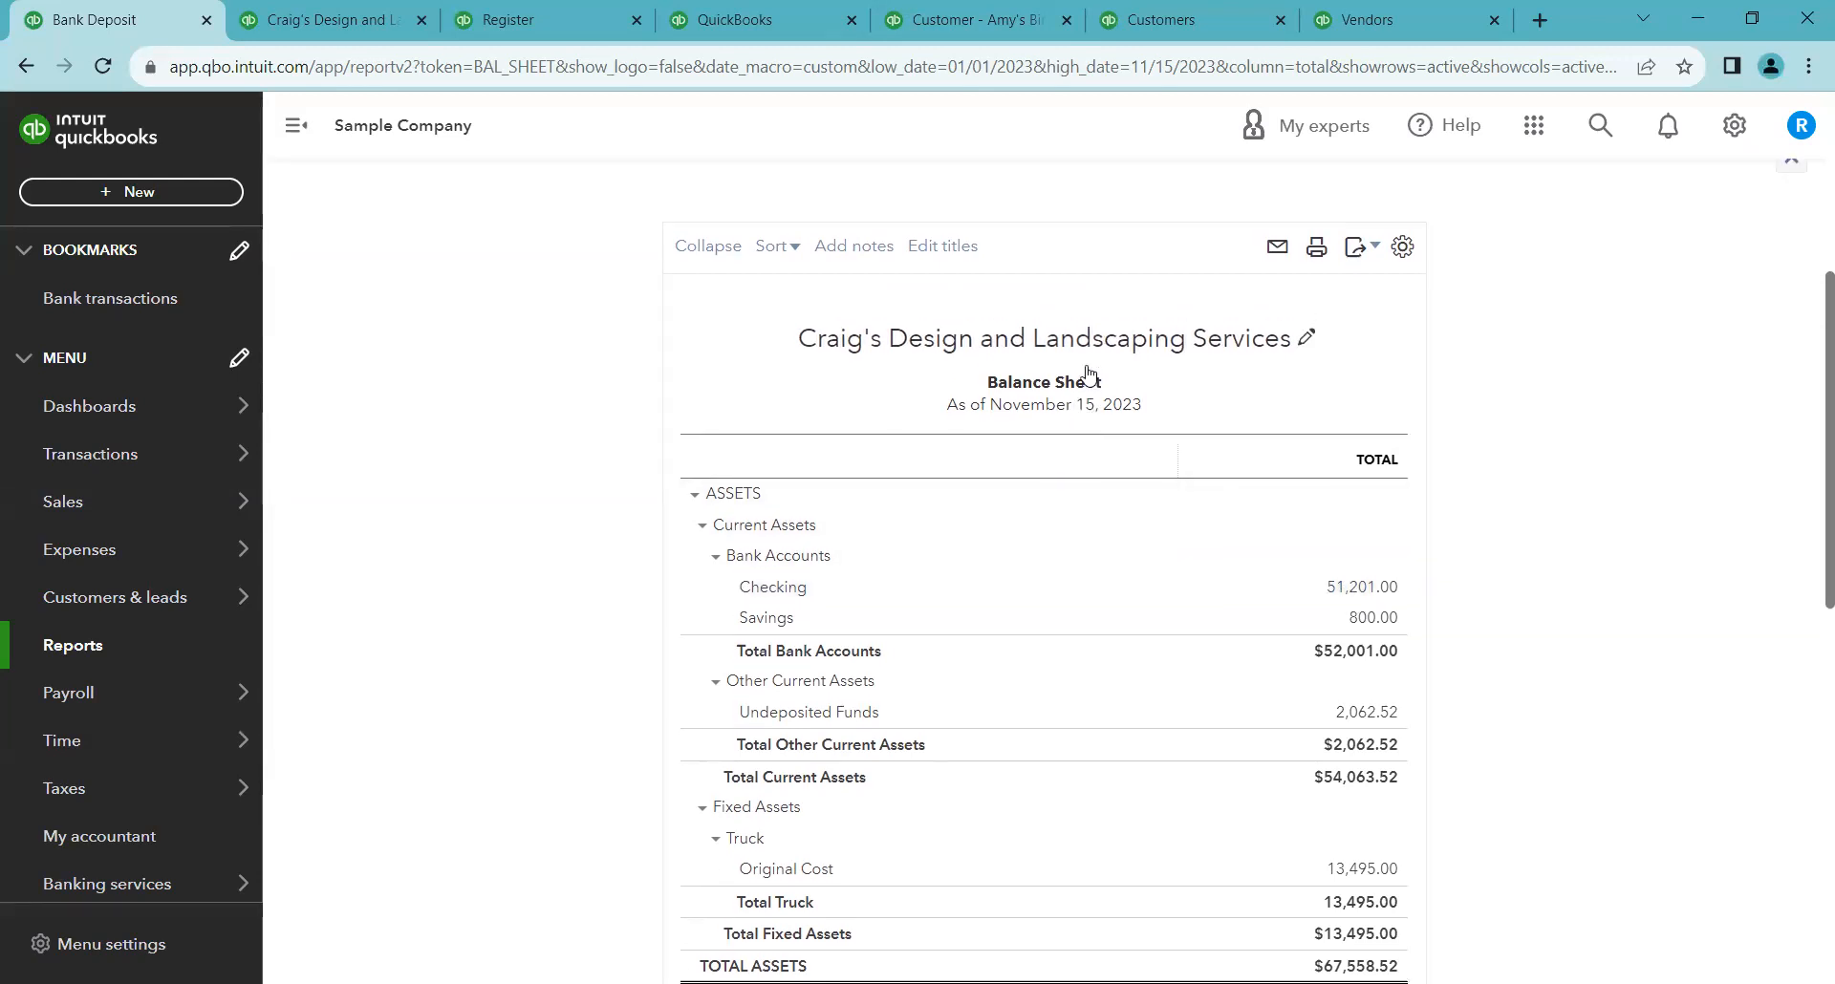
click(522, 323)
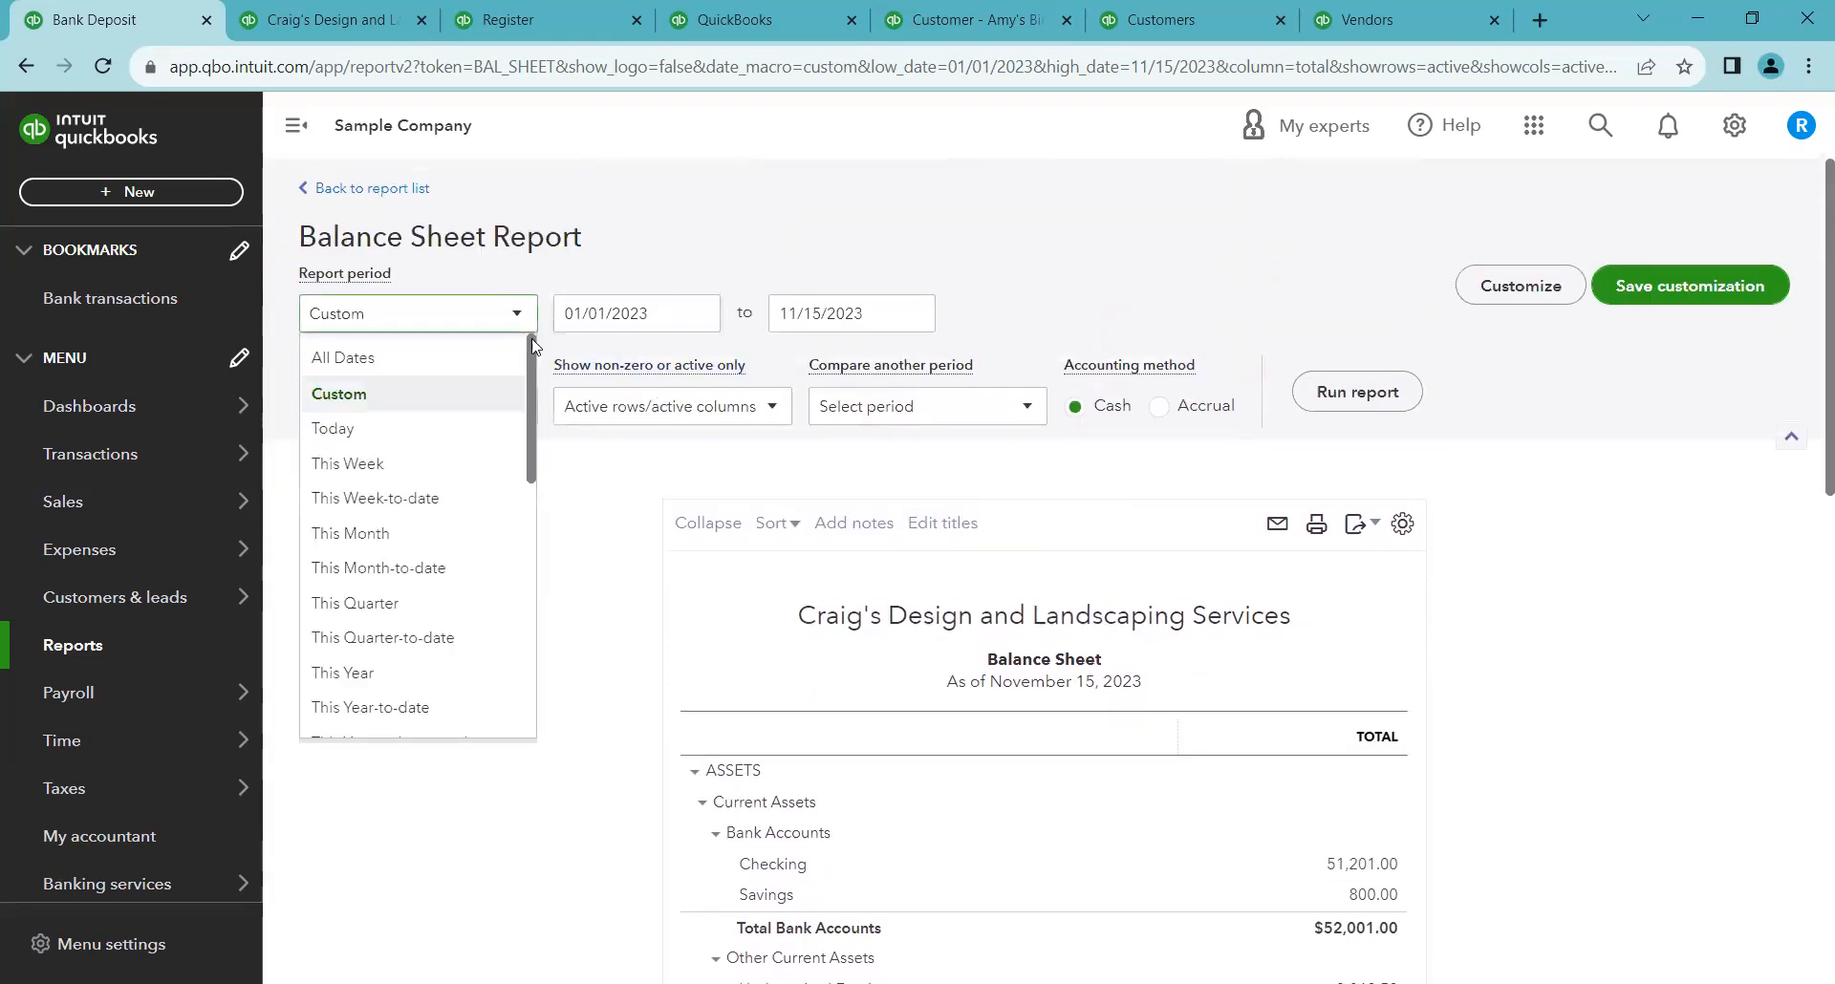
click(914, 320)
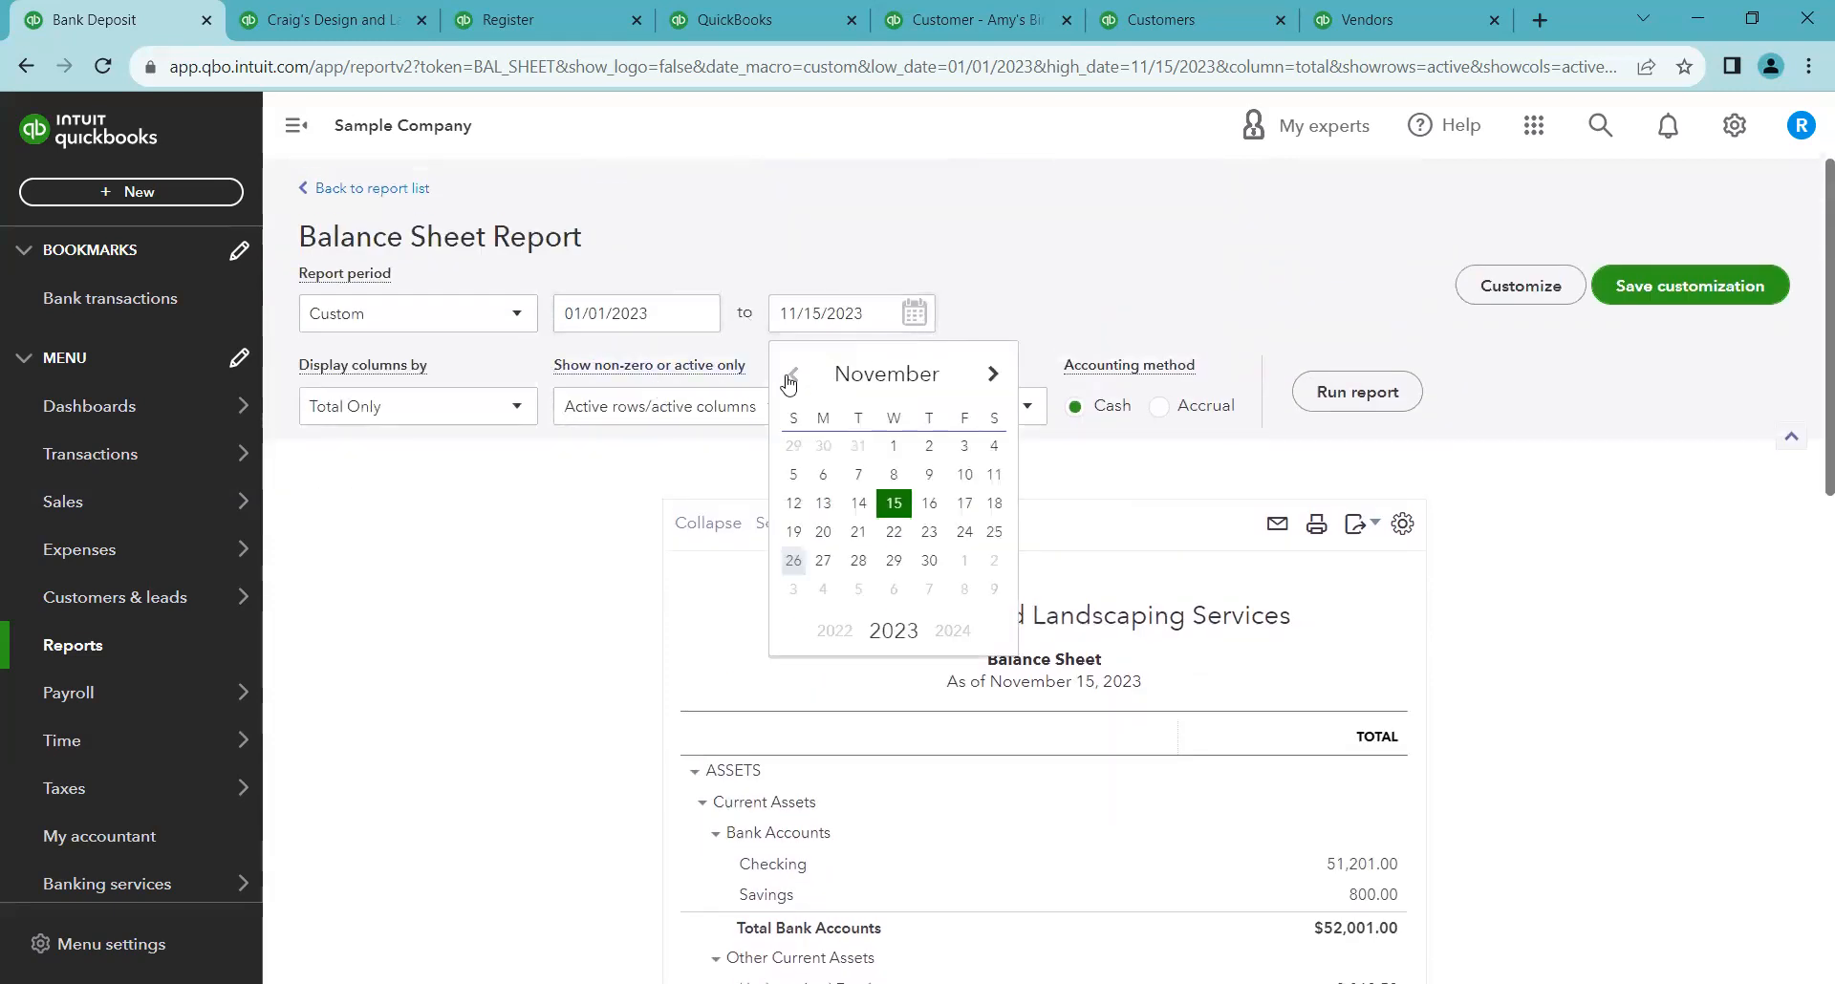
click(790, 378)
click(790, 378)
click(995, 560)
click(1376, 392)
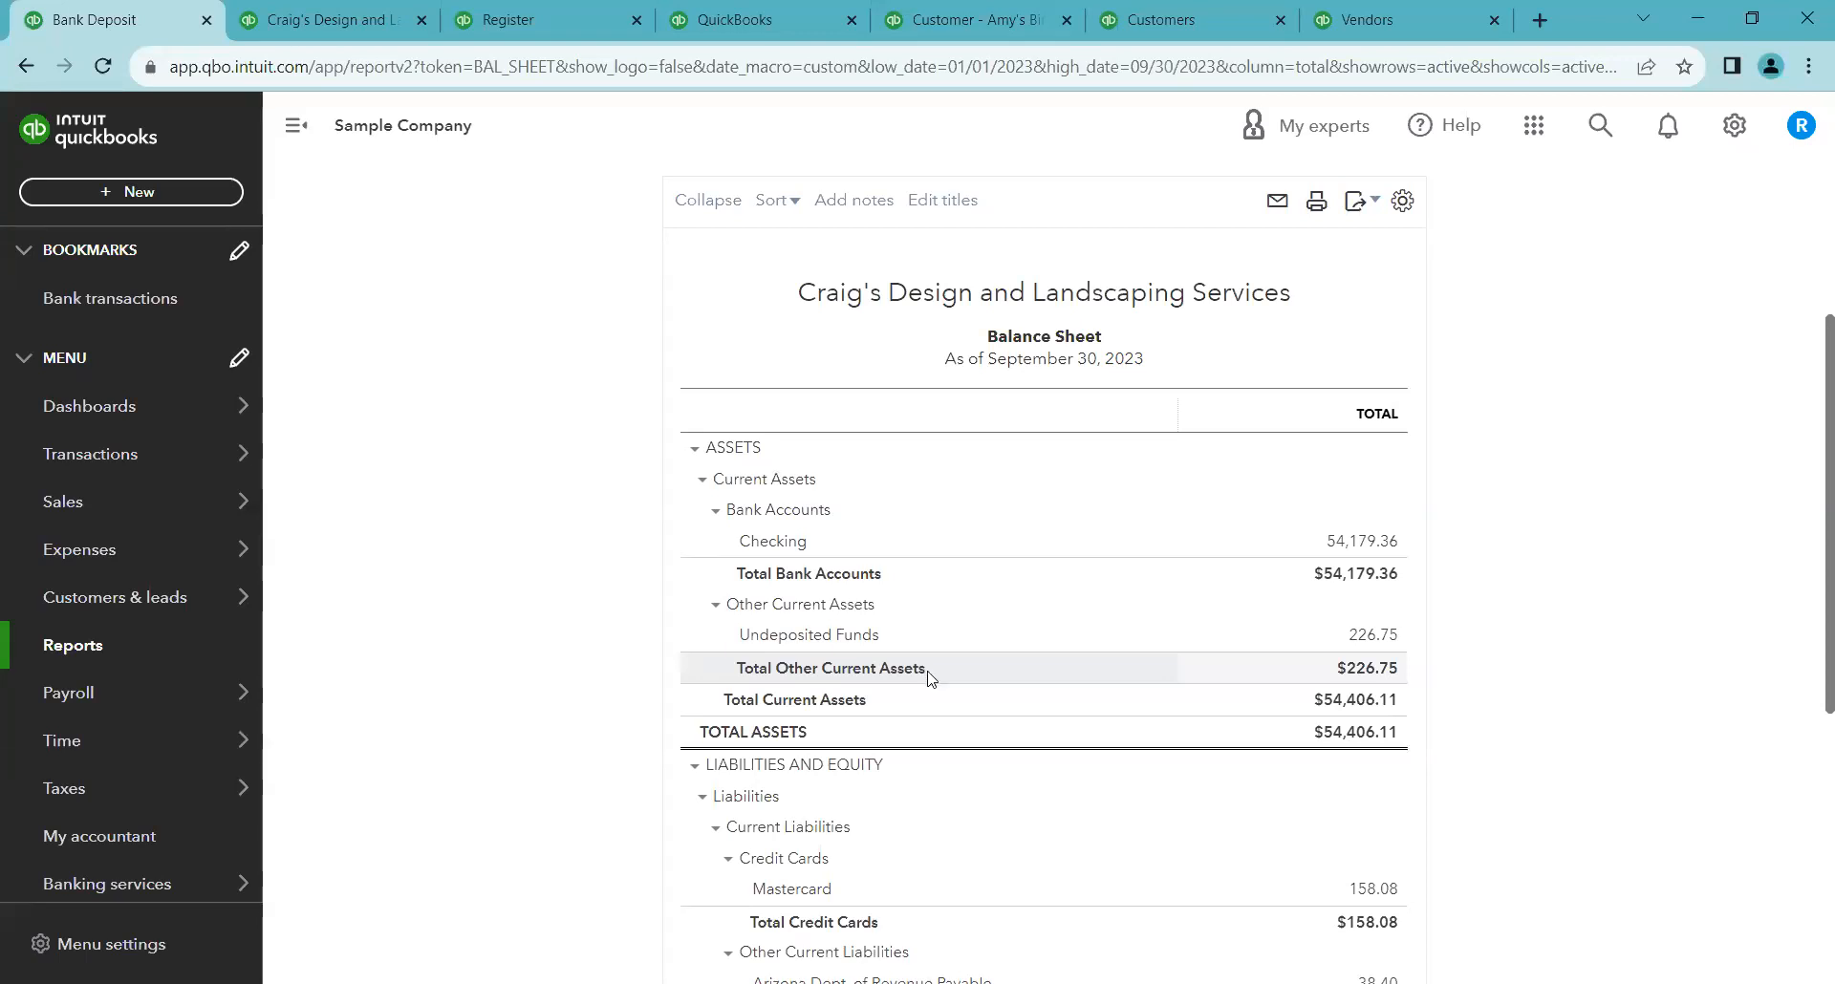
Review the assets, liabilities and equity sections of the September 30 cash-basis Balance Sheet
scroll(1430, 707, down, 1)
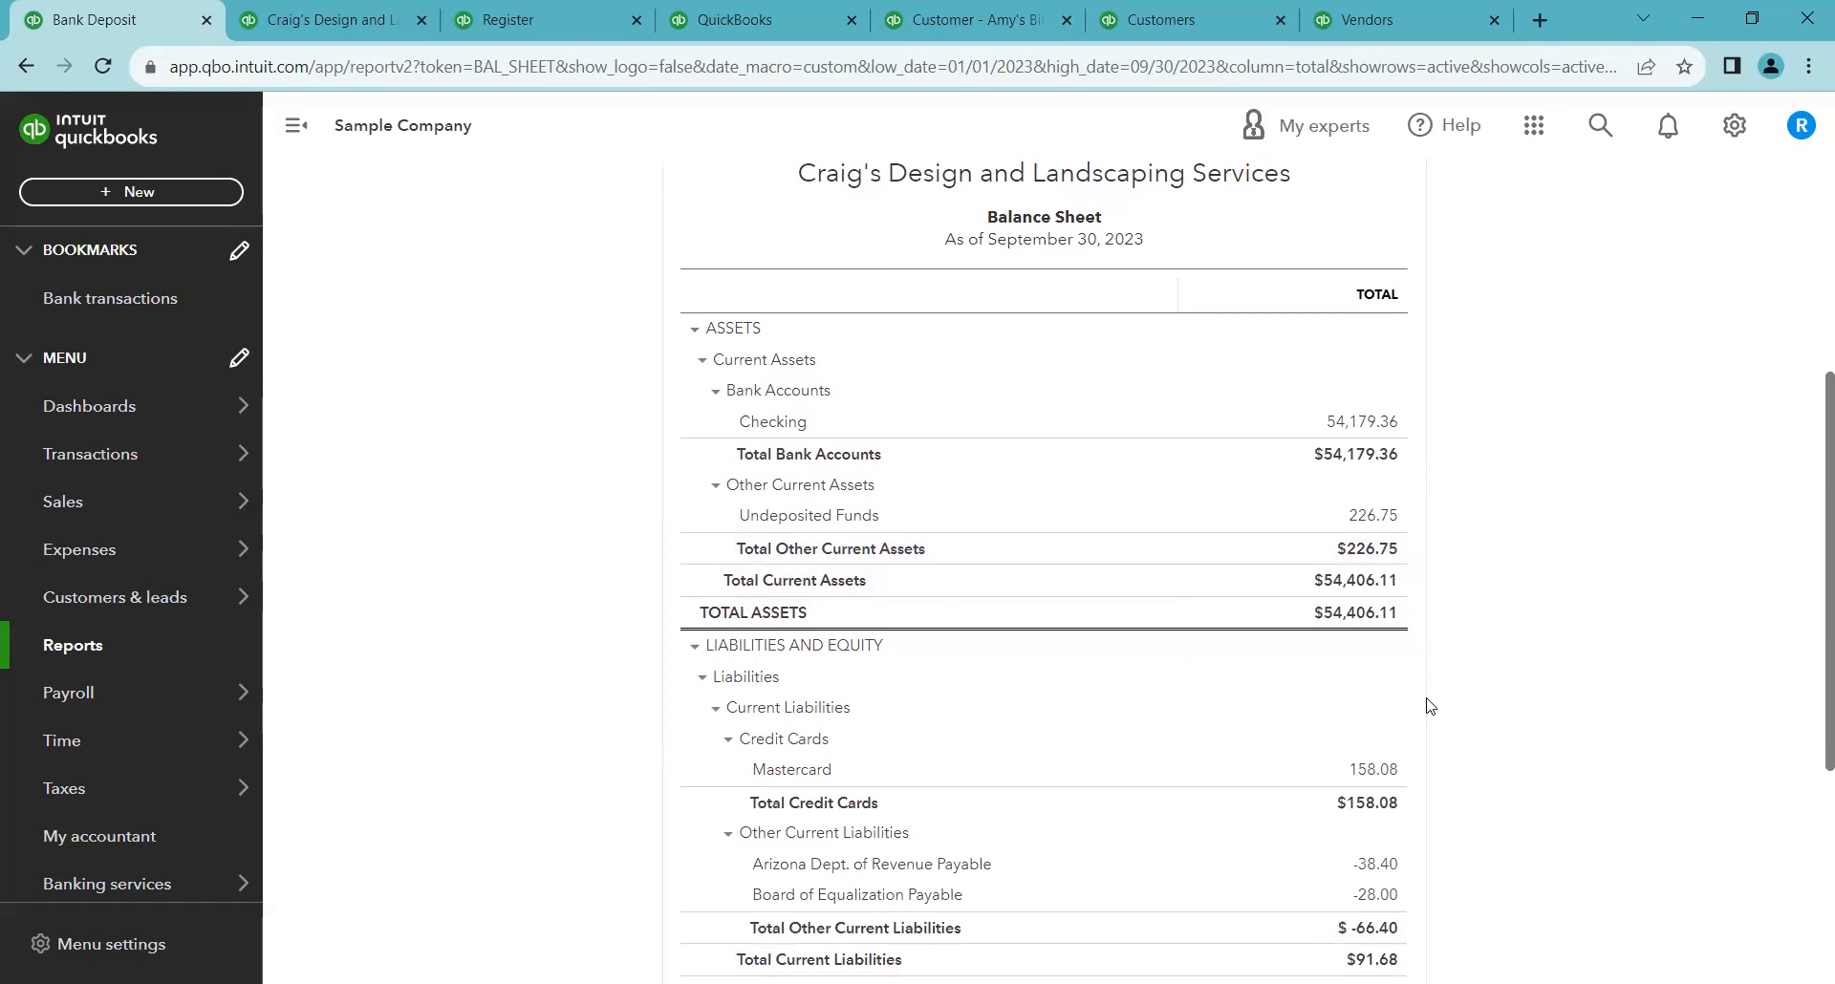
scroll(1426, 706, down, 2)
scroll(1427, 706, up, 2)
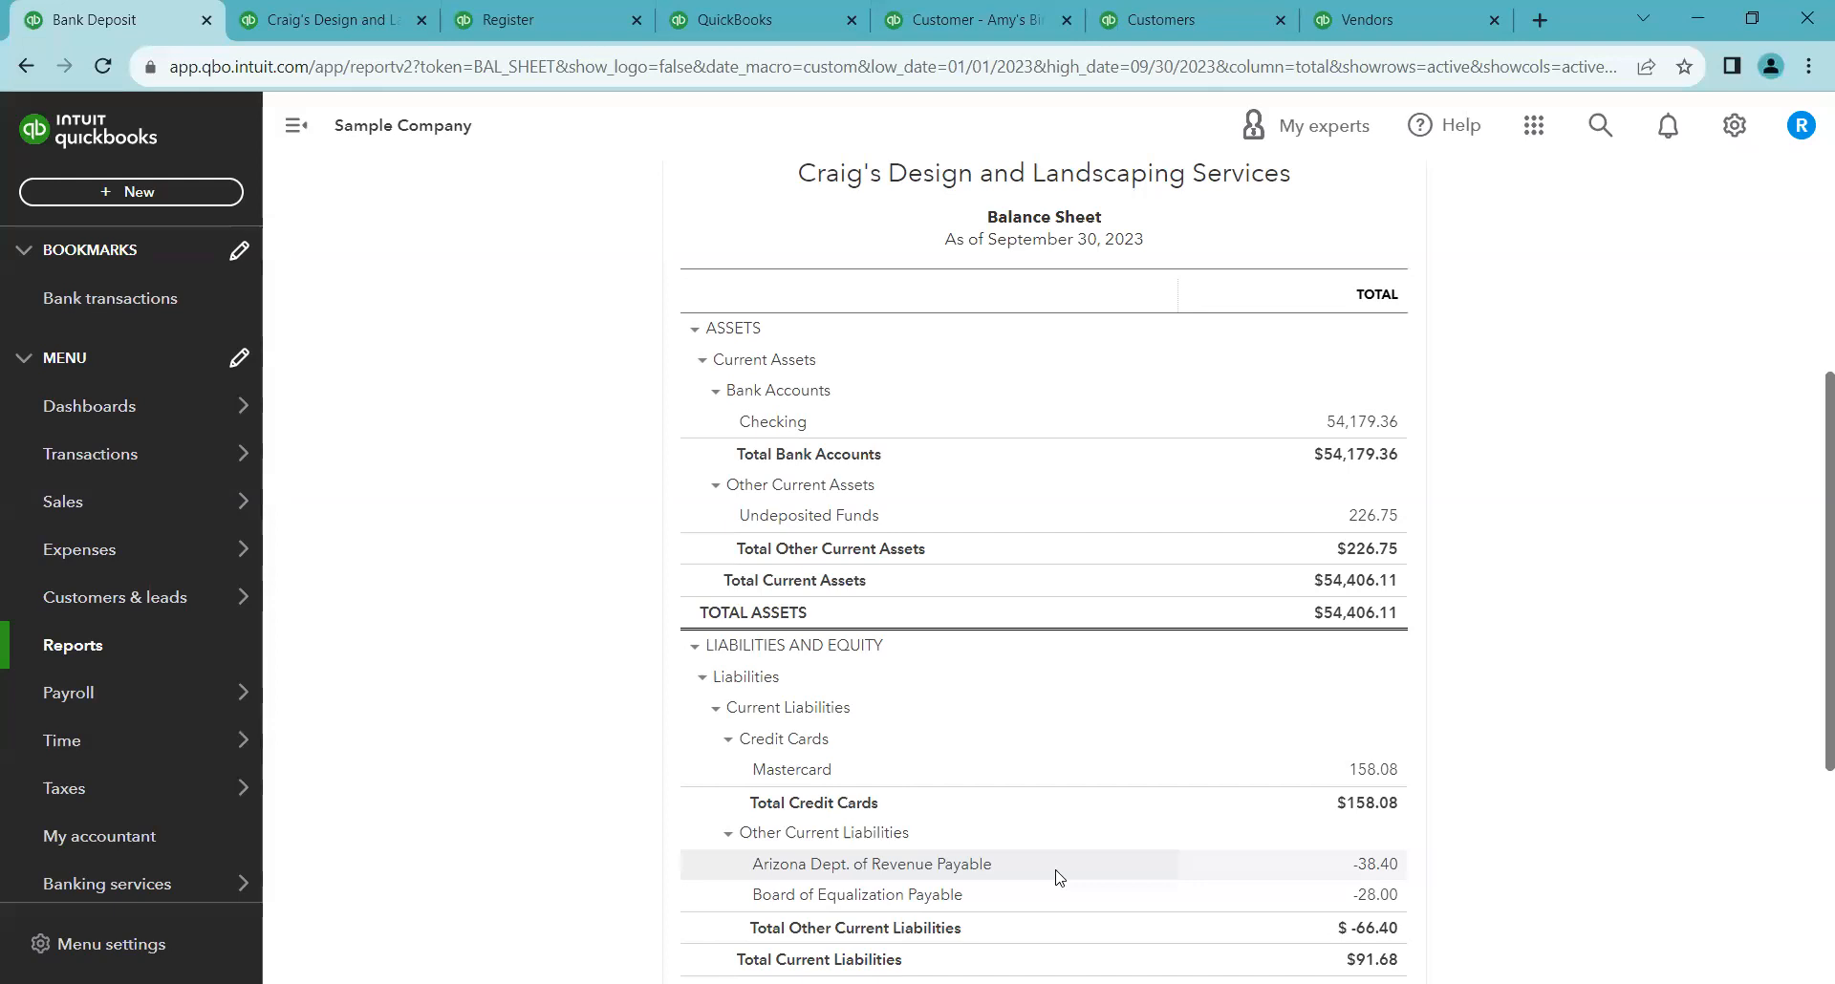
scroll(1058, 874, down, 2)
scroll(1057, 869, up, 2)
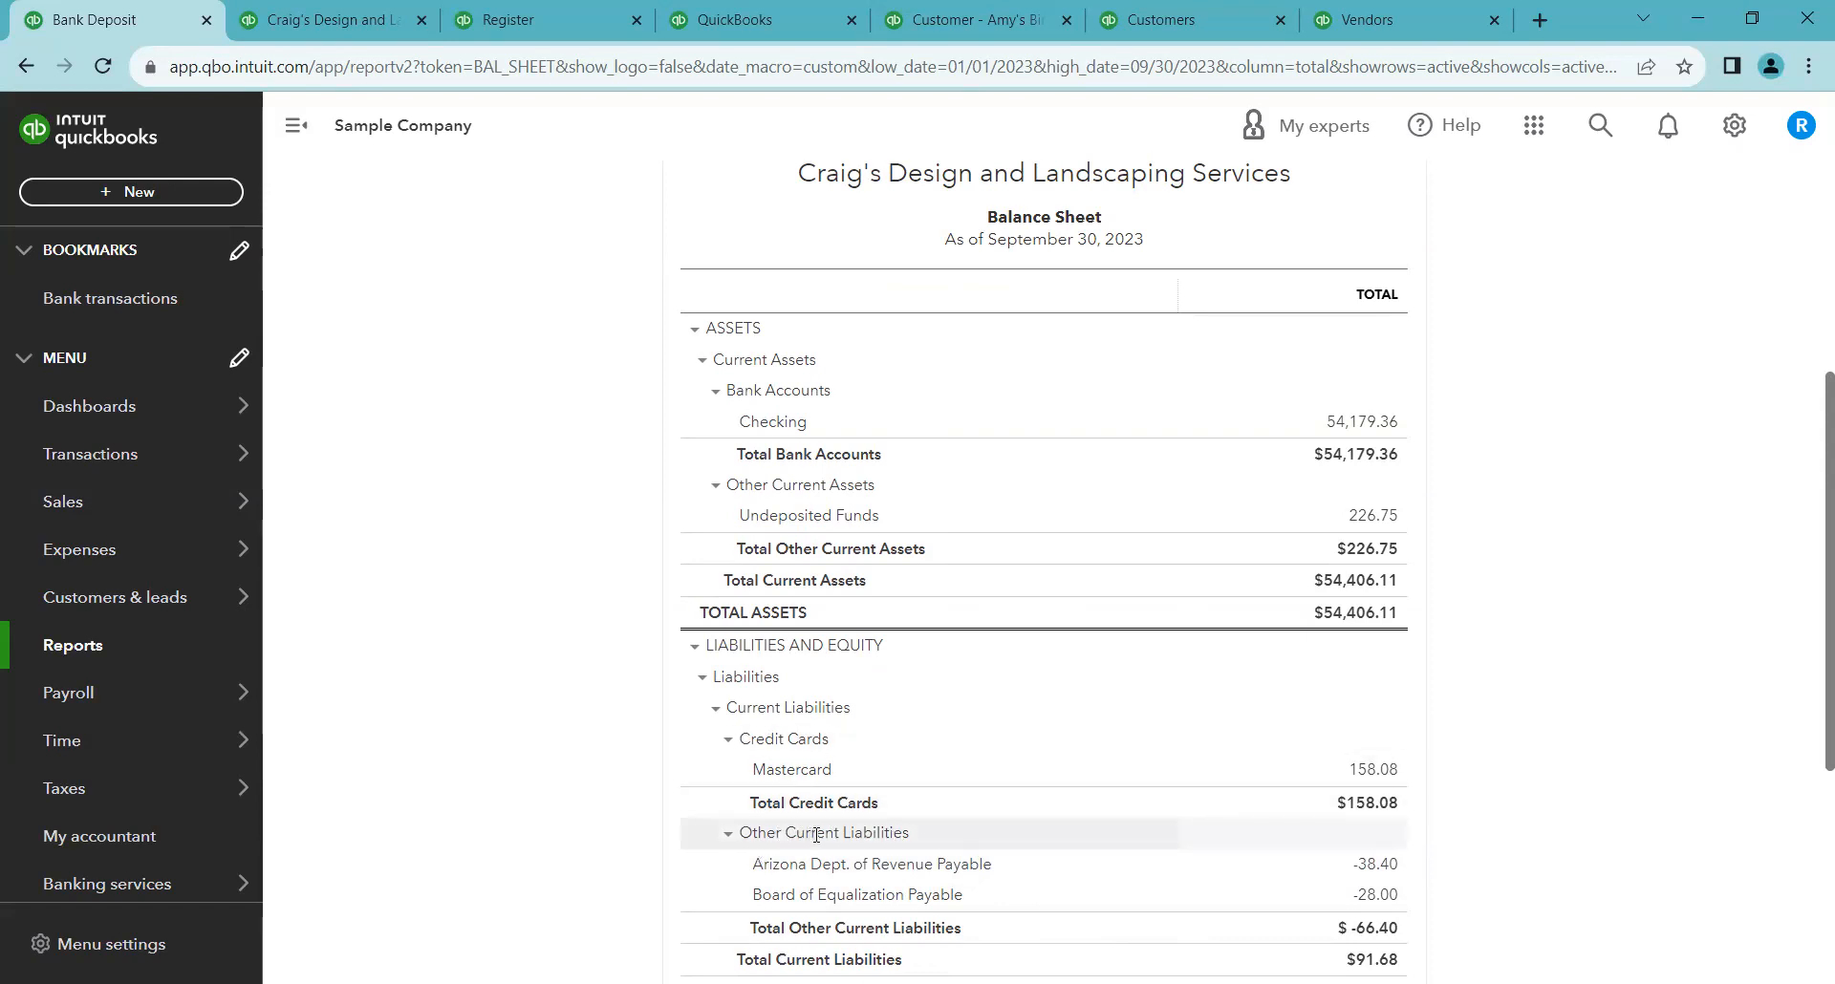
scroll(748, 853, down, 2)
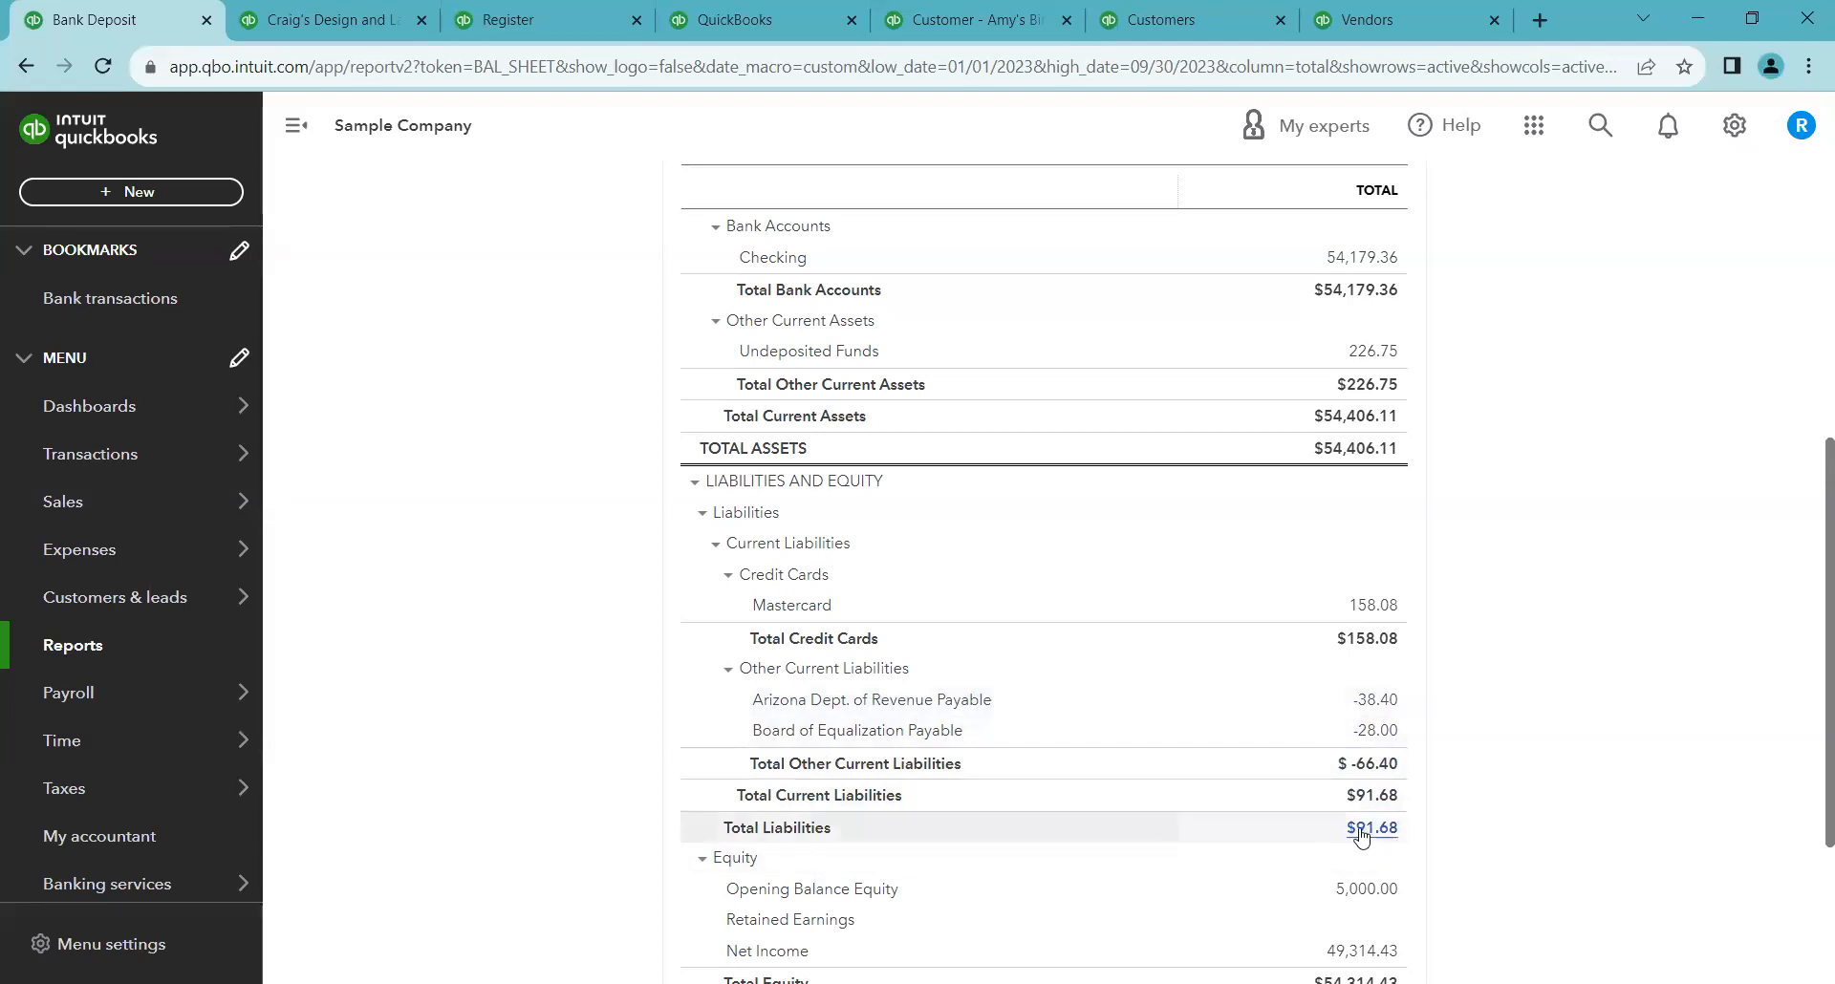
scroll(1338, 822, down, 3)
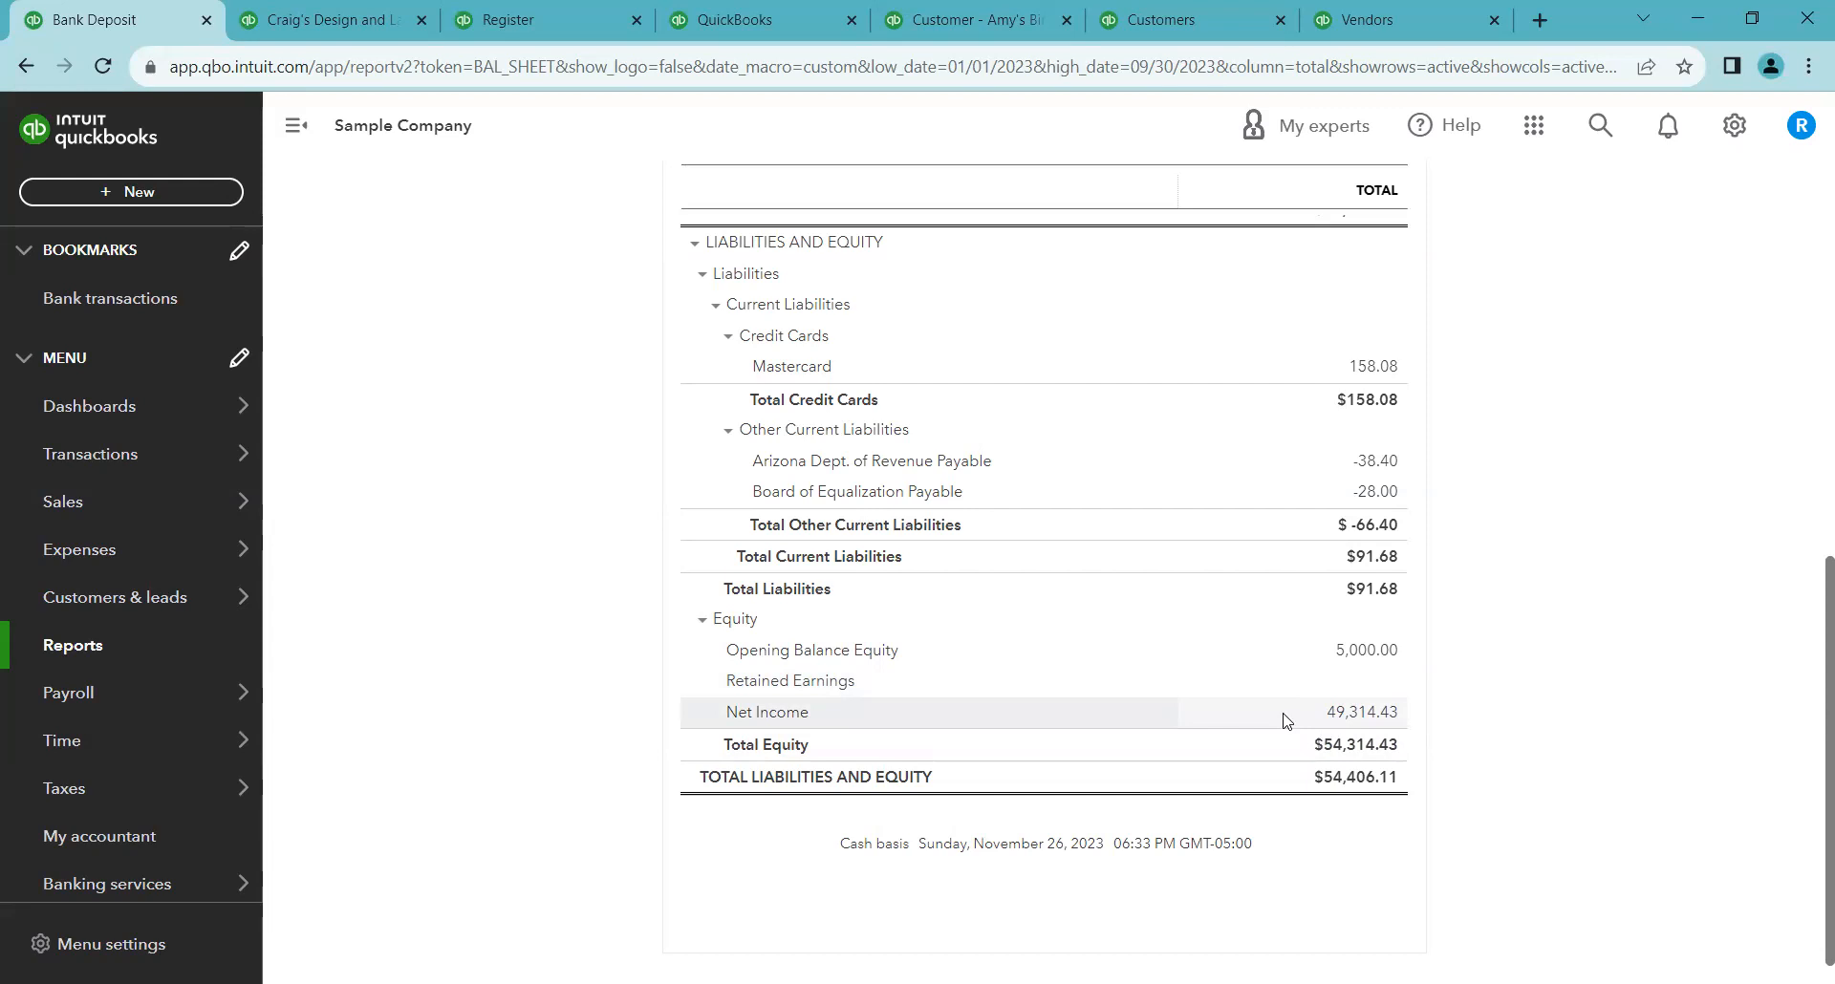
scroll(1531, 737, up, 3)
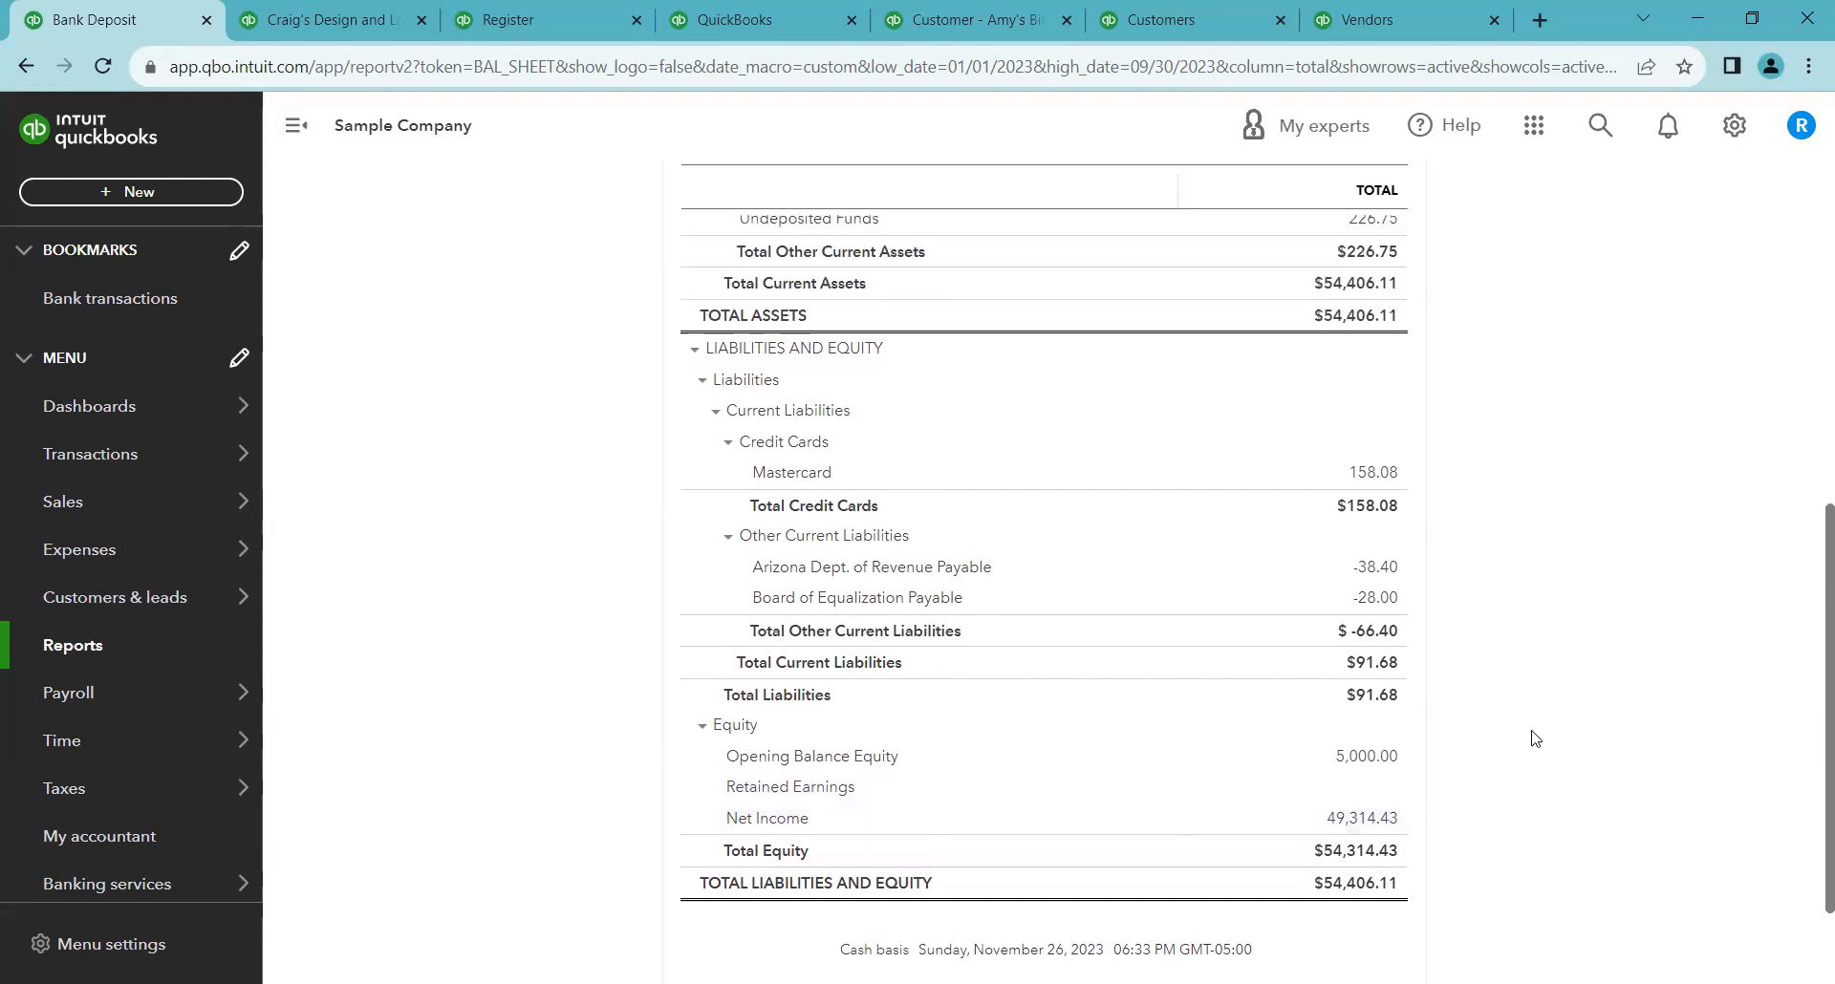
scroll(1429, 618, up, 3)
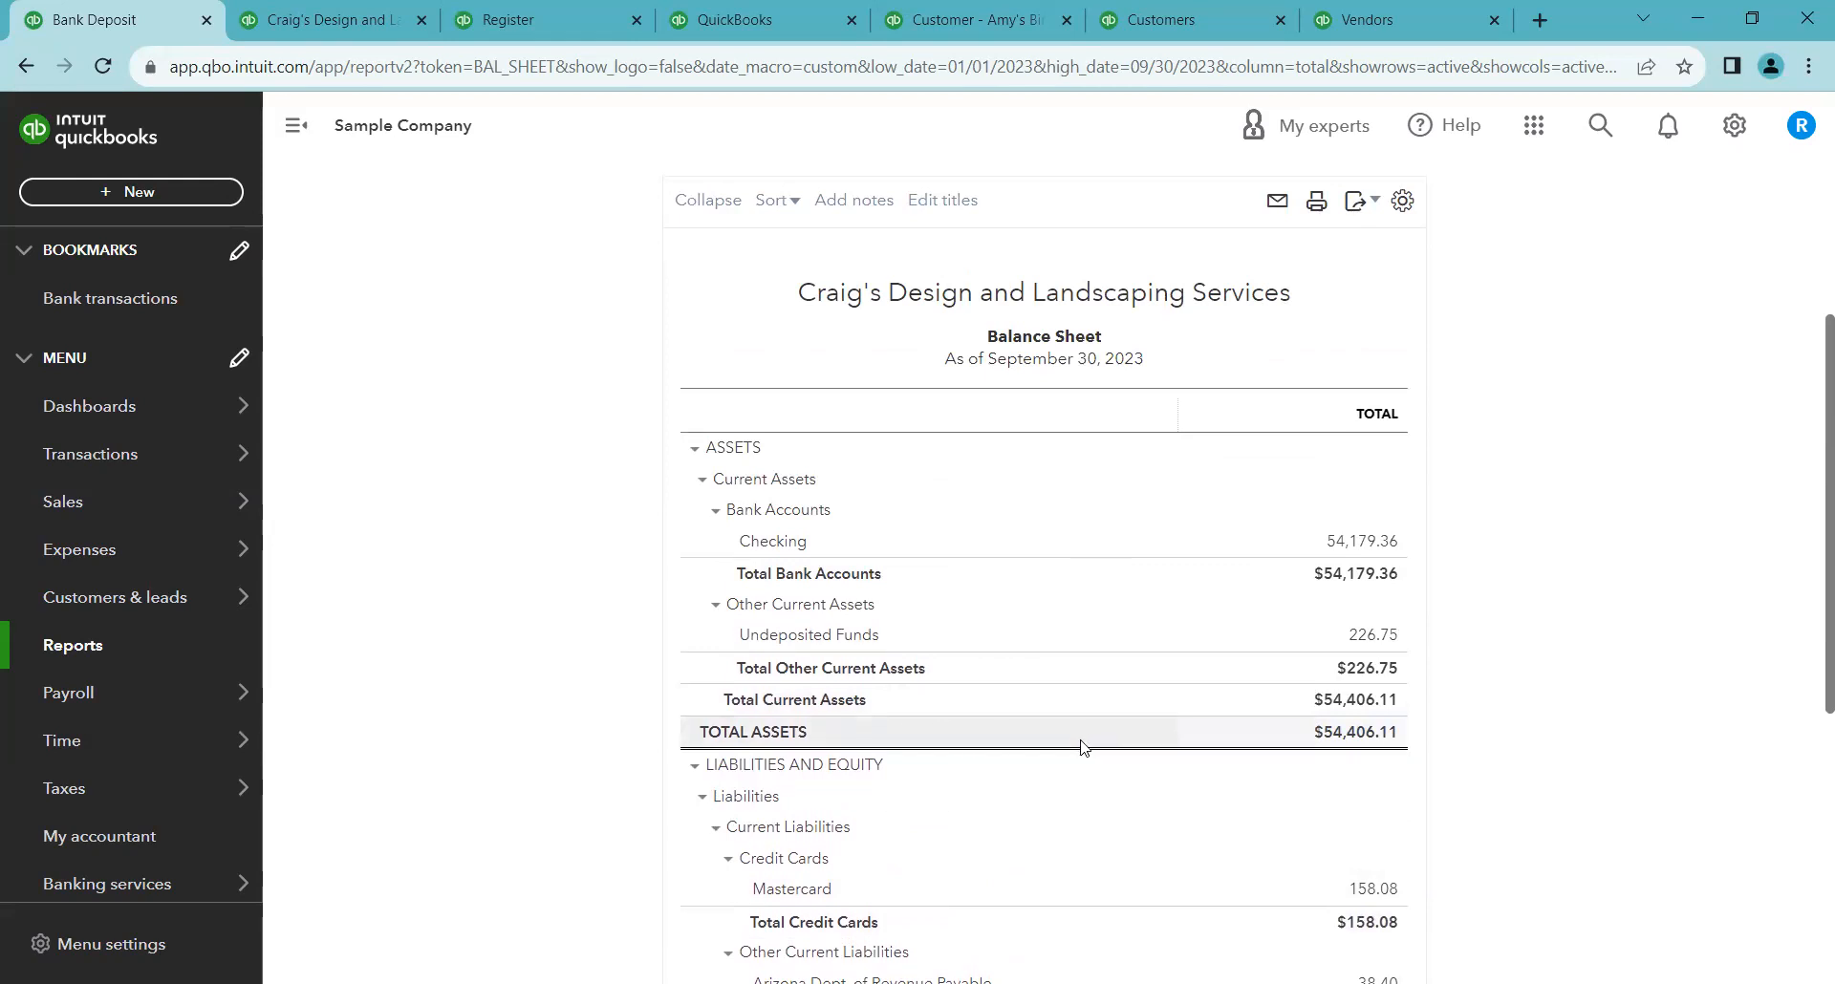
scroll(1085, 741, down, 4)
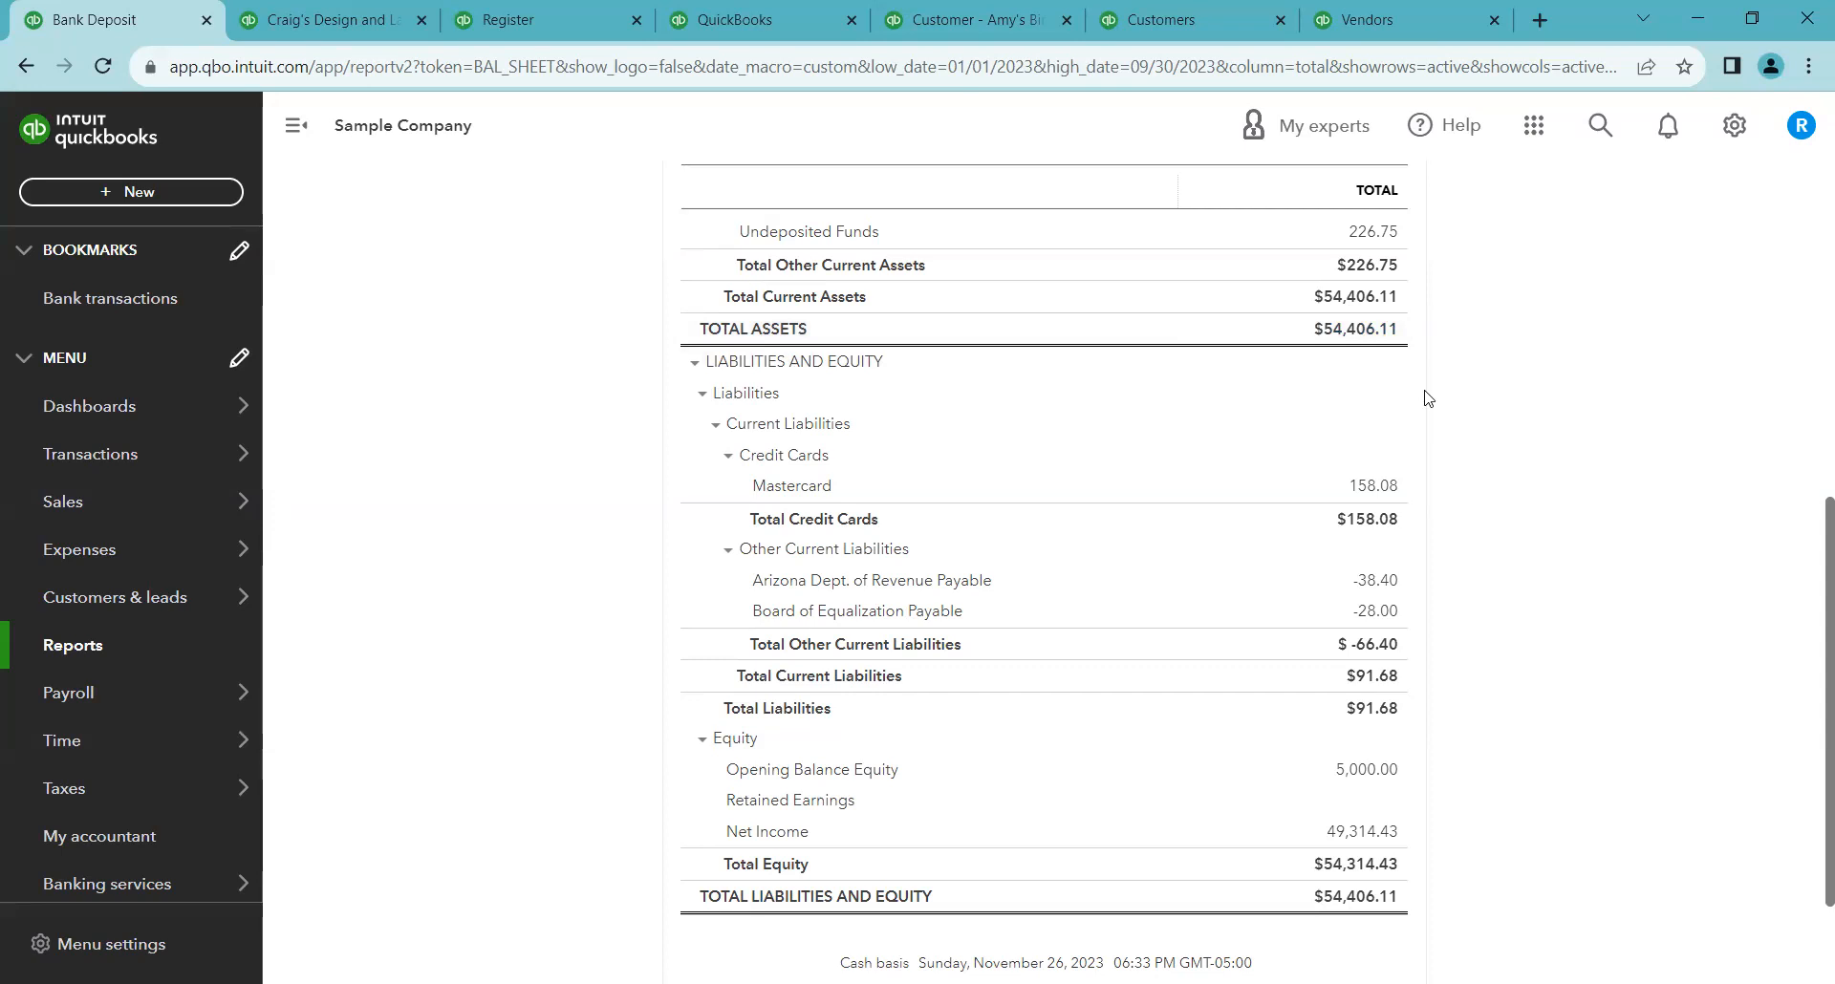
scroll(1428, 397, up, 3)
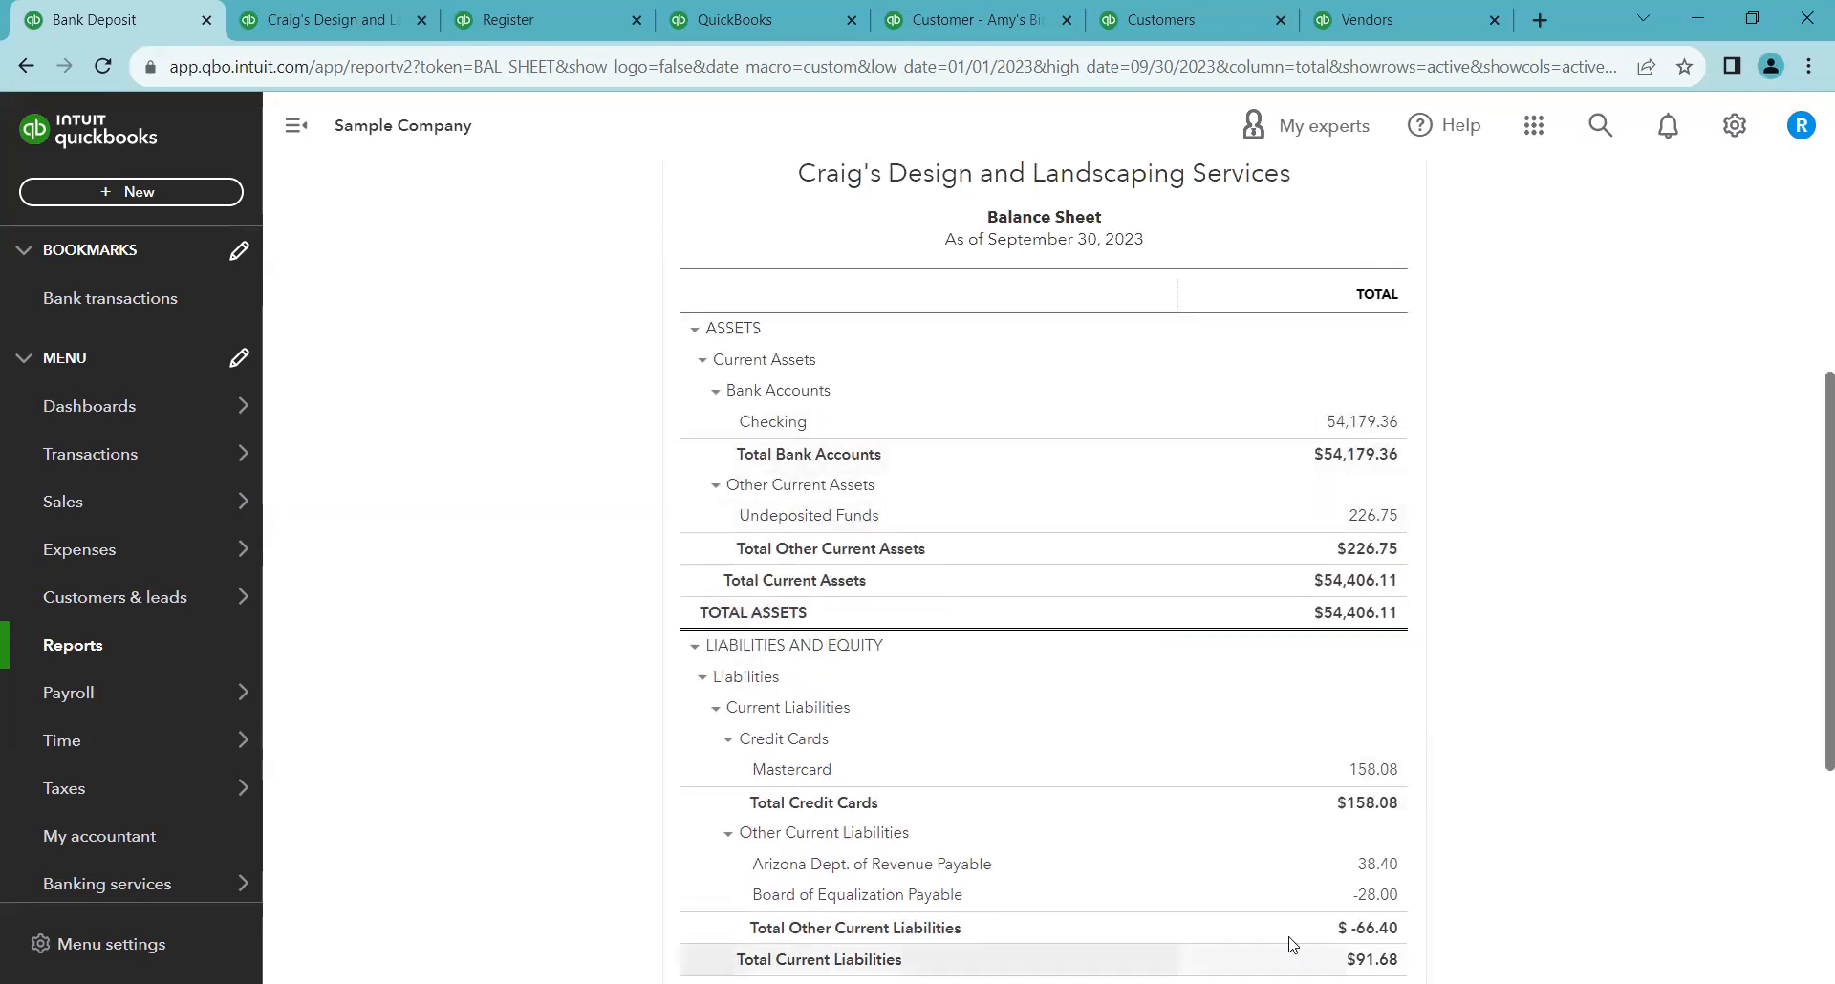
scroll(1381, 608, down, 2)
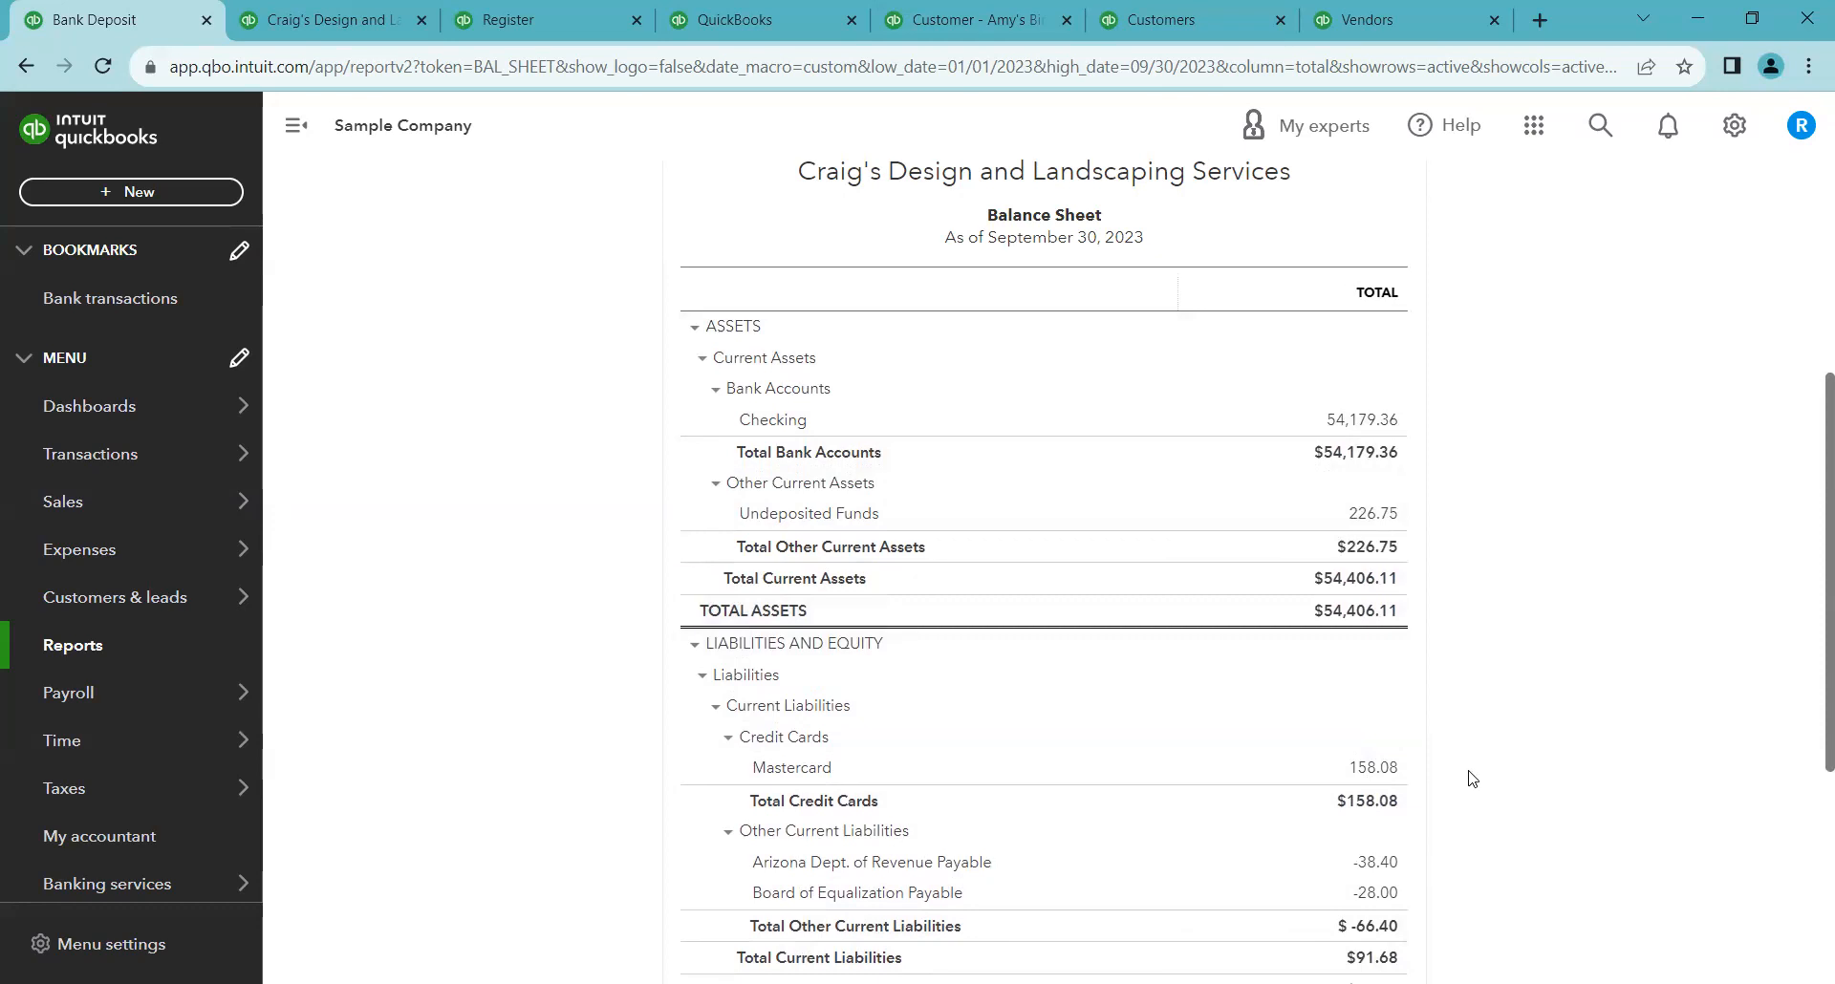
scroll(1381, 608, down, 2)
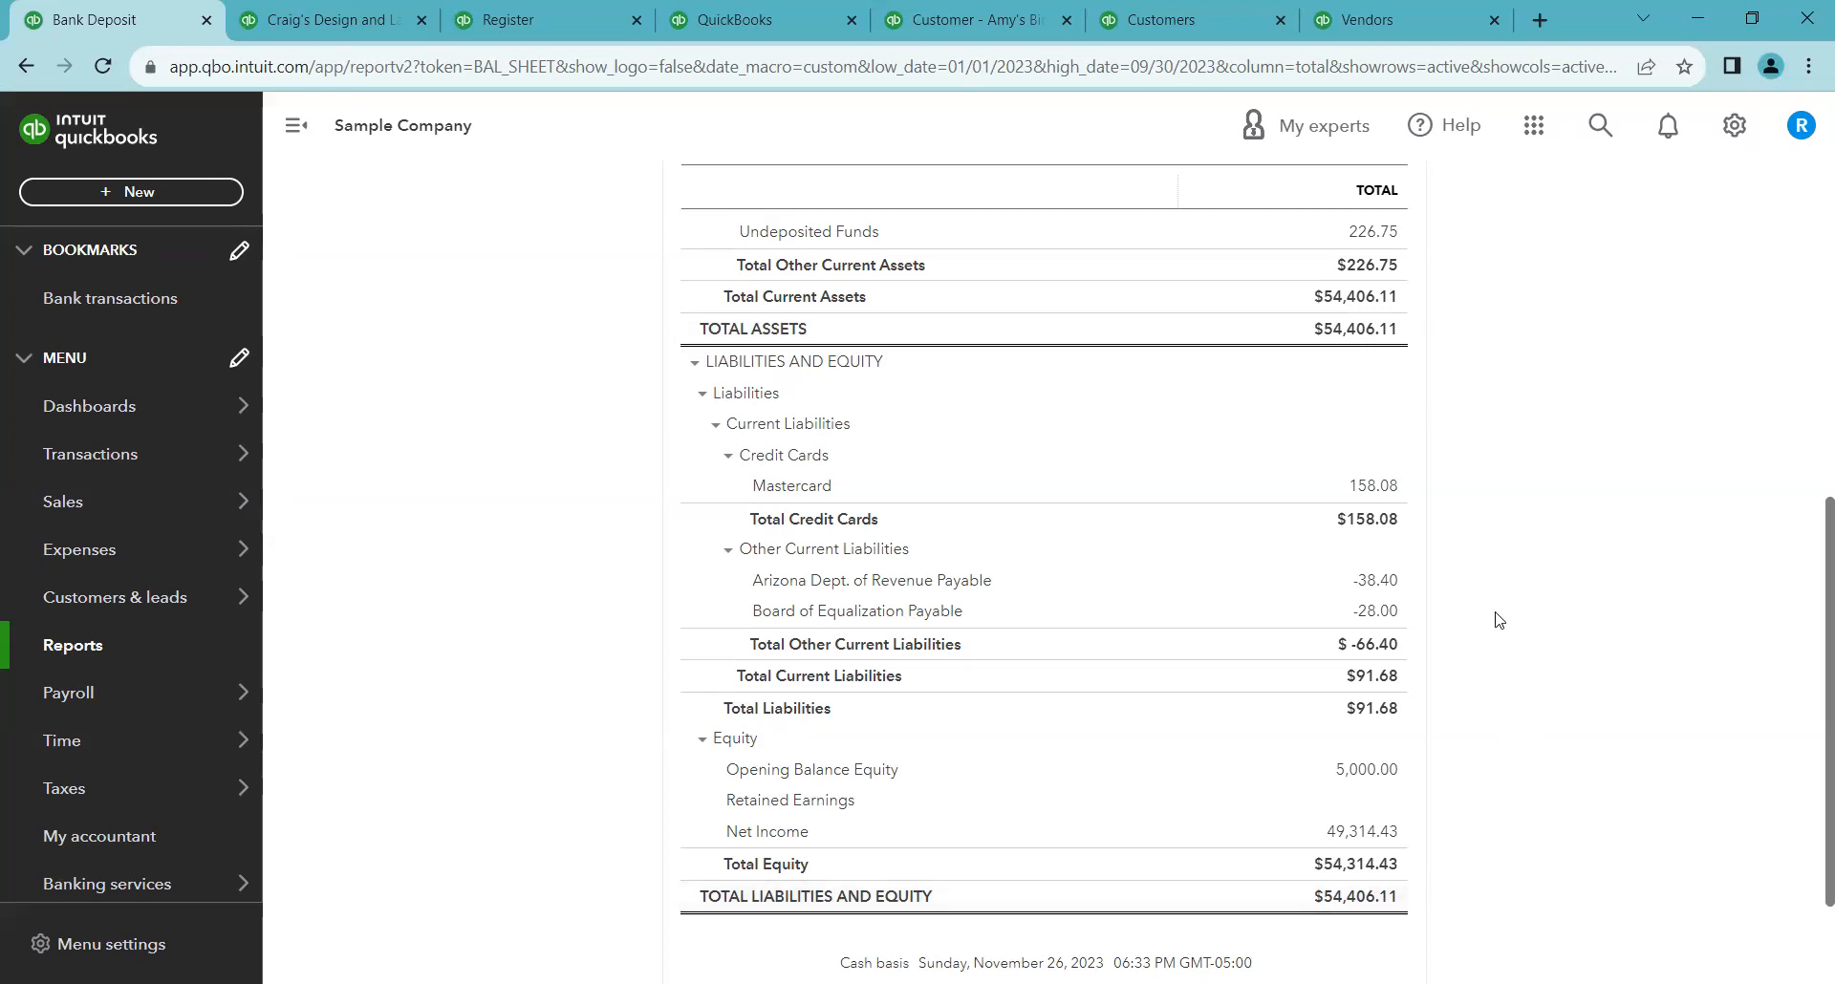
scroll(1497, 619, up, 1)
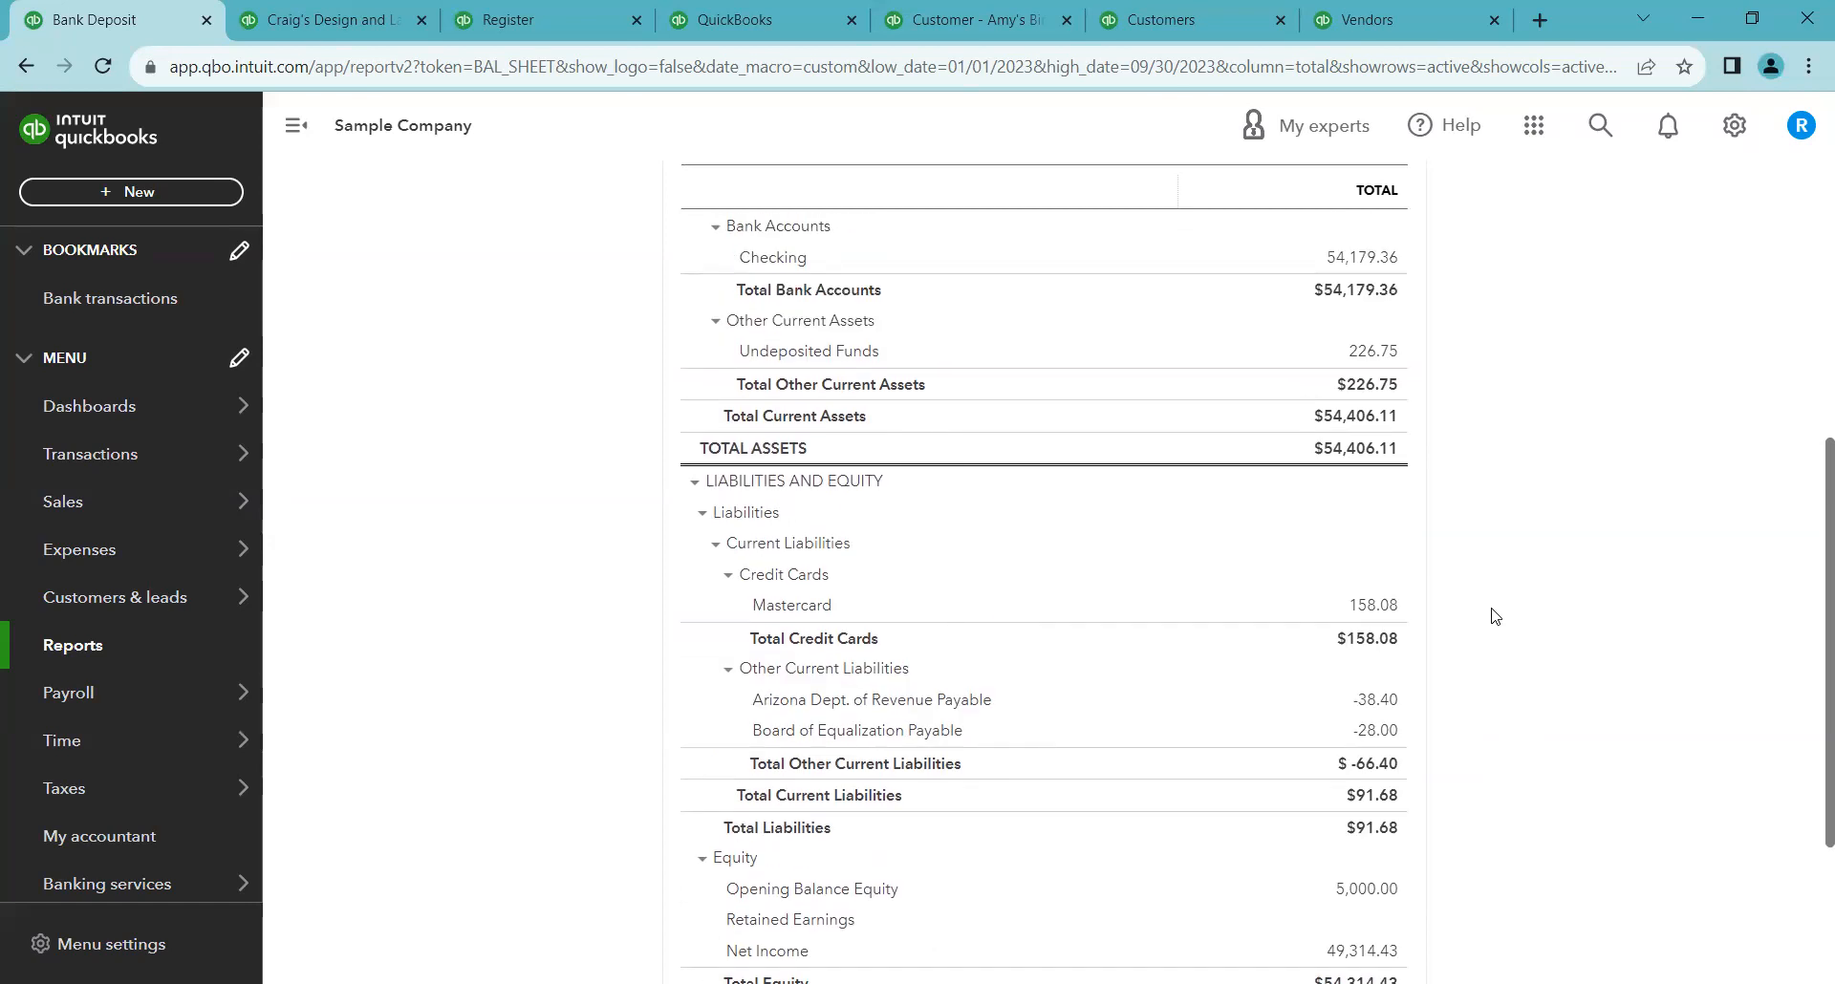
scroll(1495, 616, up, 3)
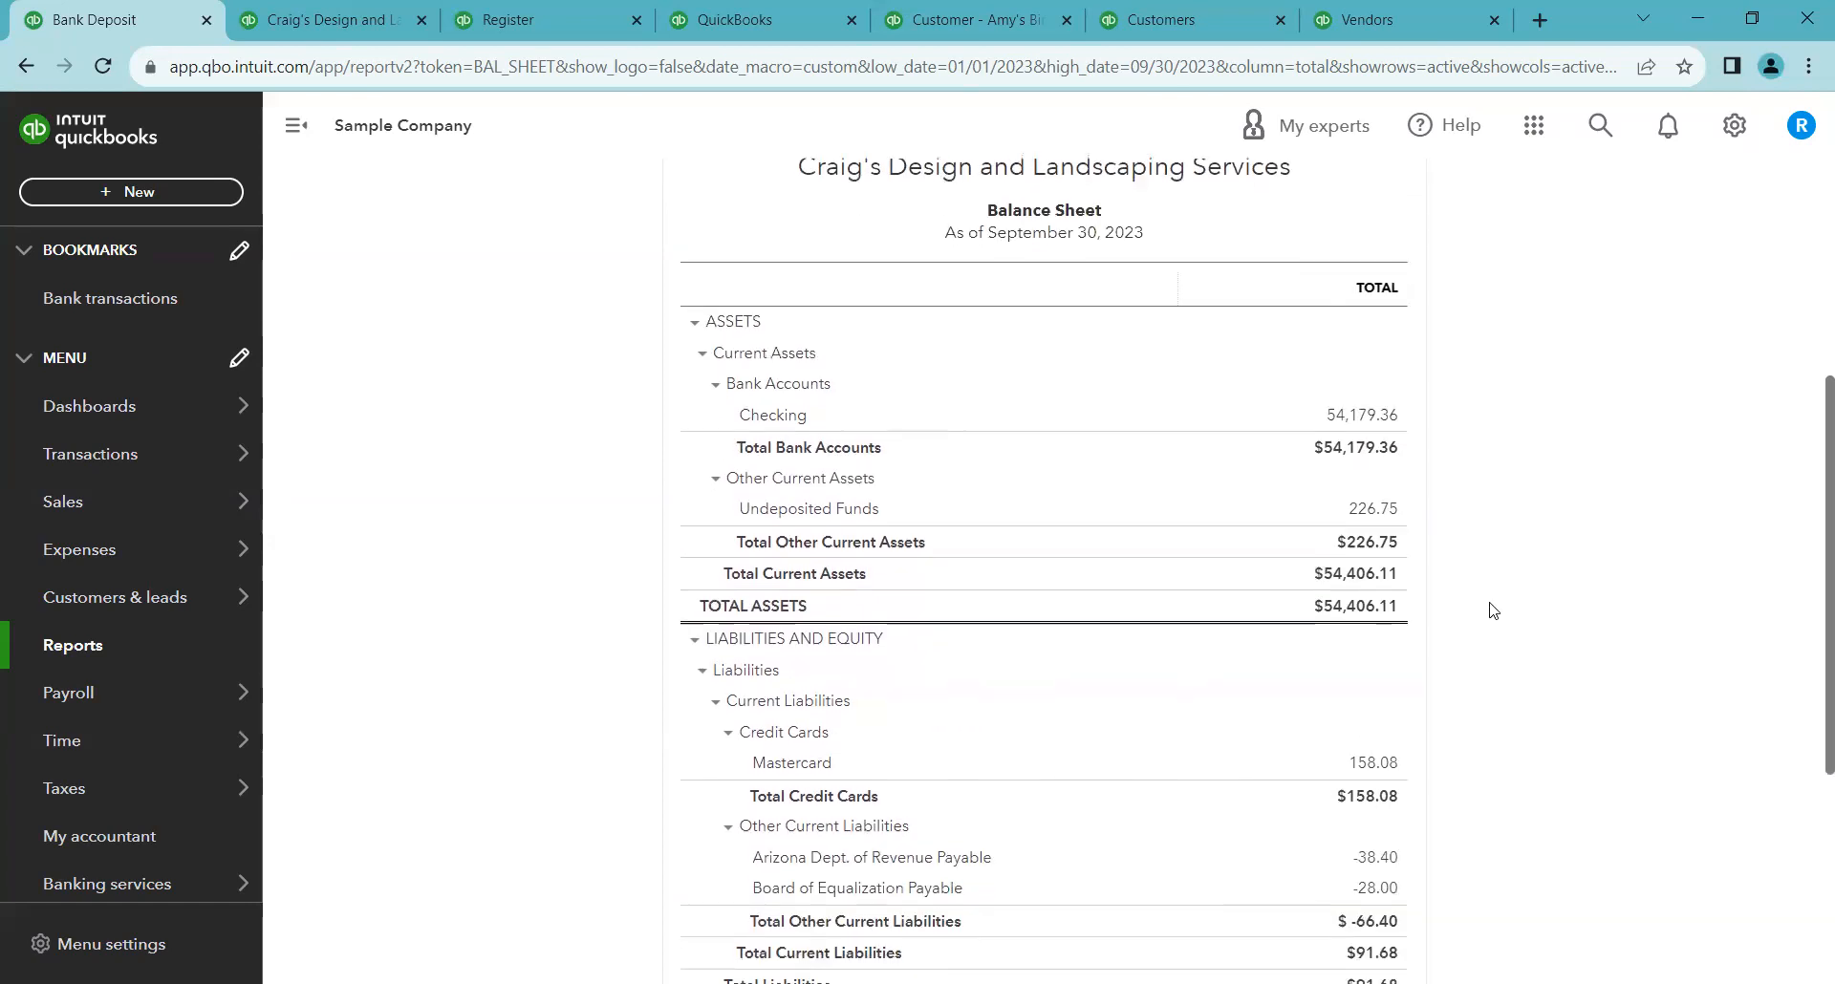
Scroll through the September 30 Balance Sheet comparing total assets with total liabilities and equity
scroll(1487, 607, down, 3)
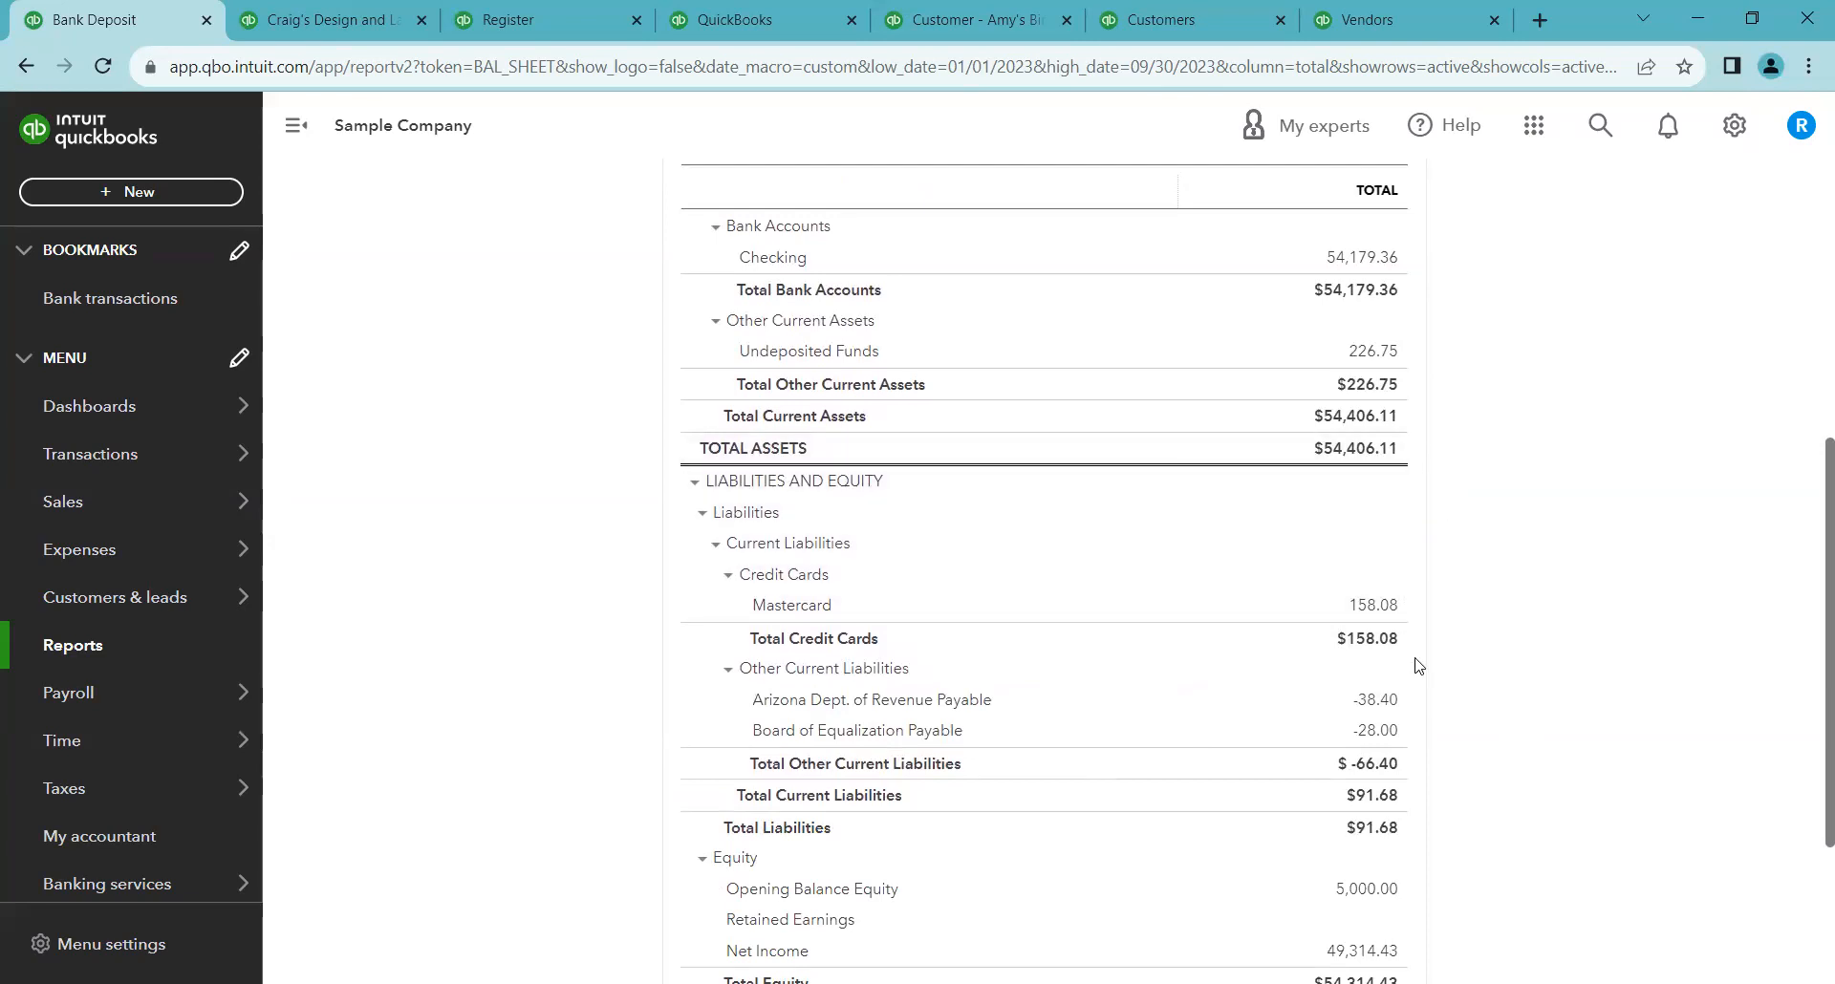
scroll(1414, 669, down, 1)
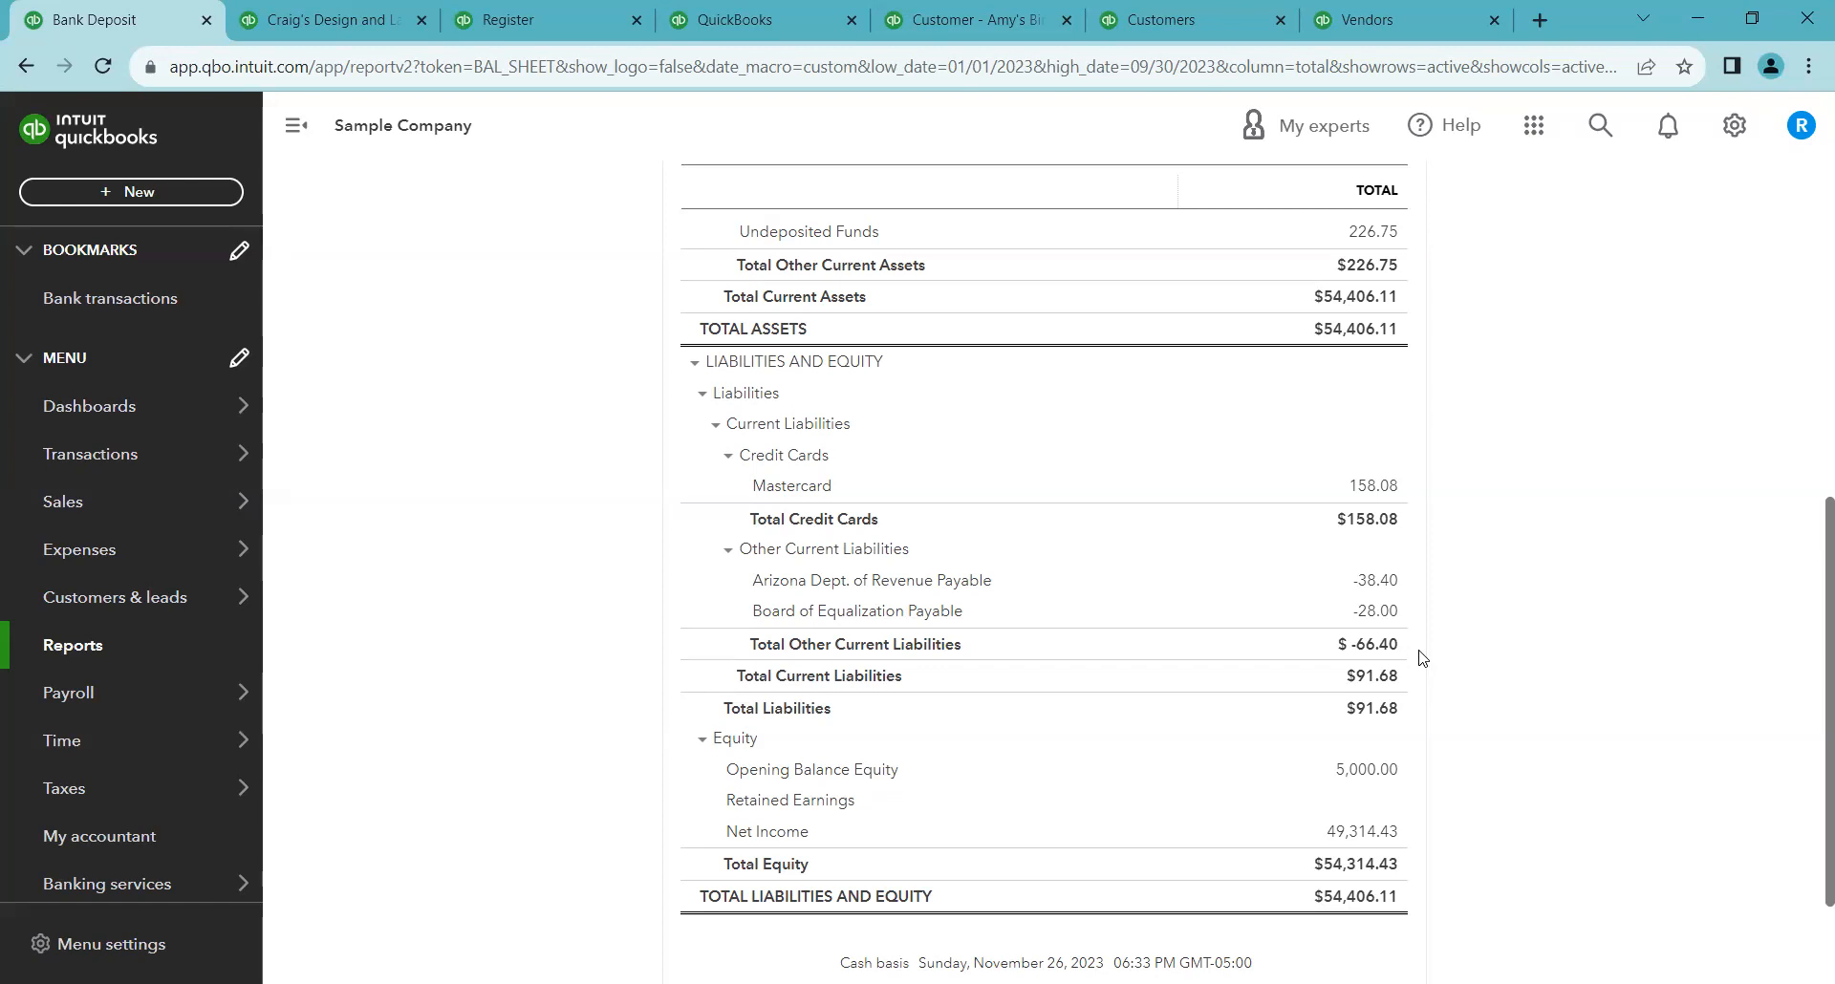
scroll(1424, 654, up, 1)
scroll(1424, 649, up, 2)
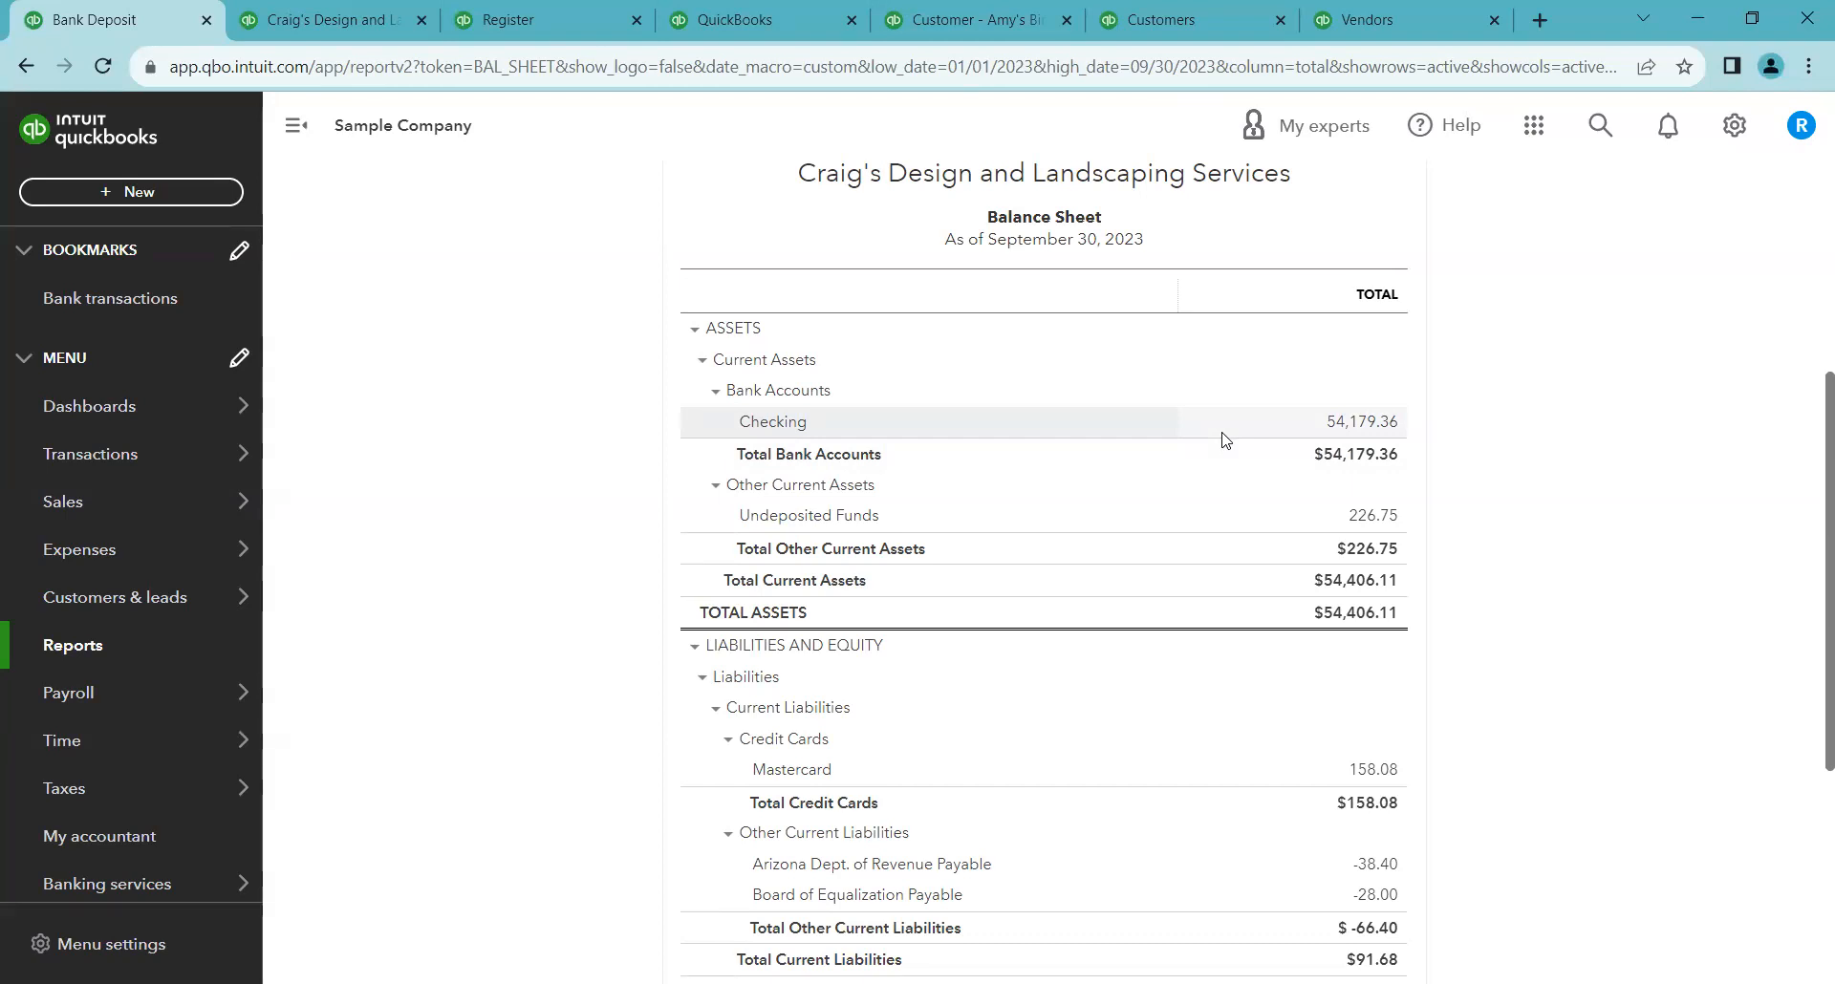
scroll(1210, 411, down, 2)
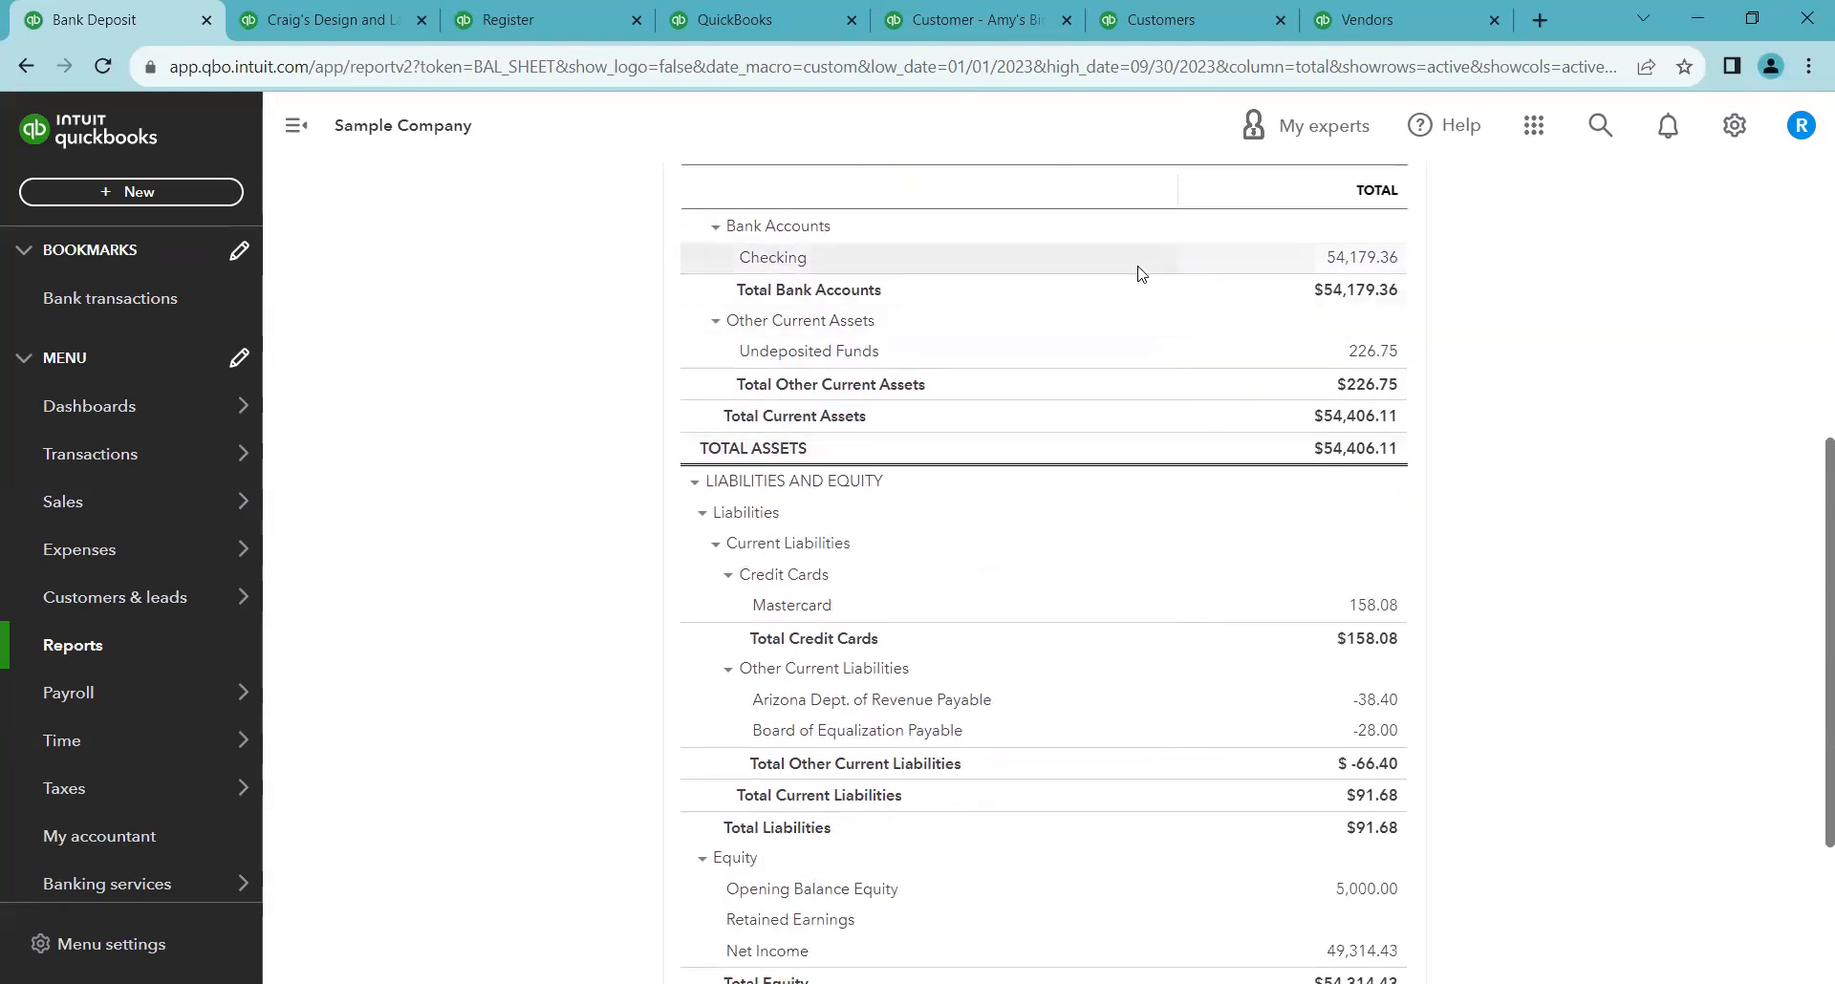
scroll(1147, 289, up, 2)
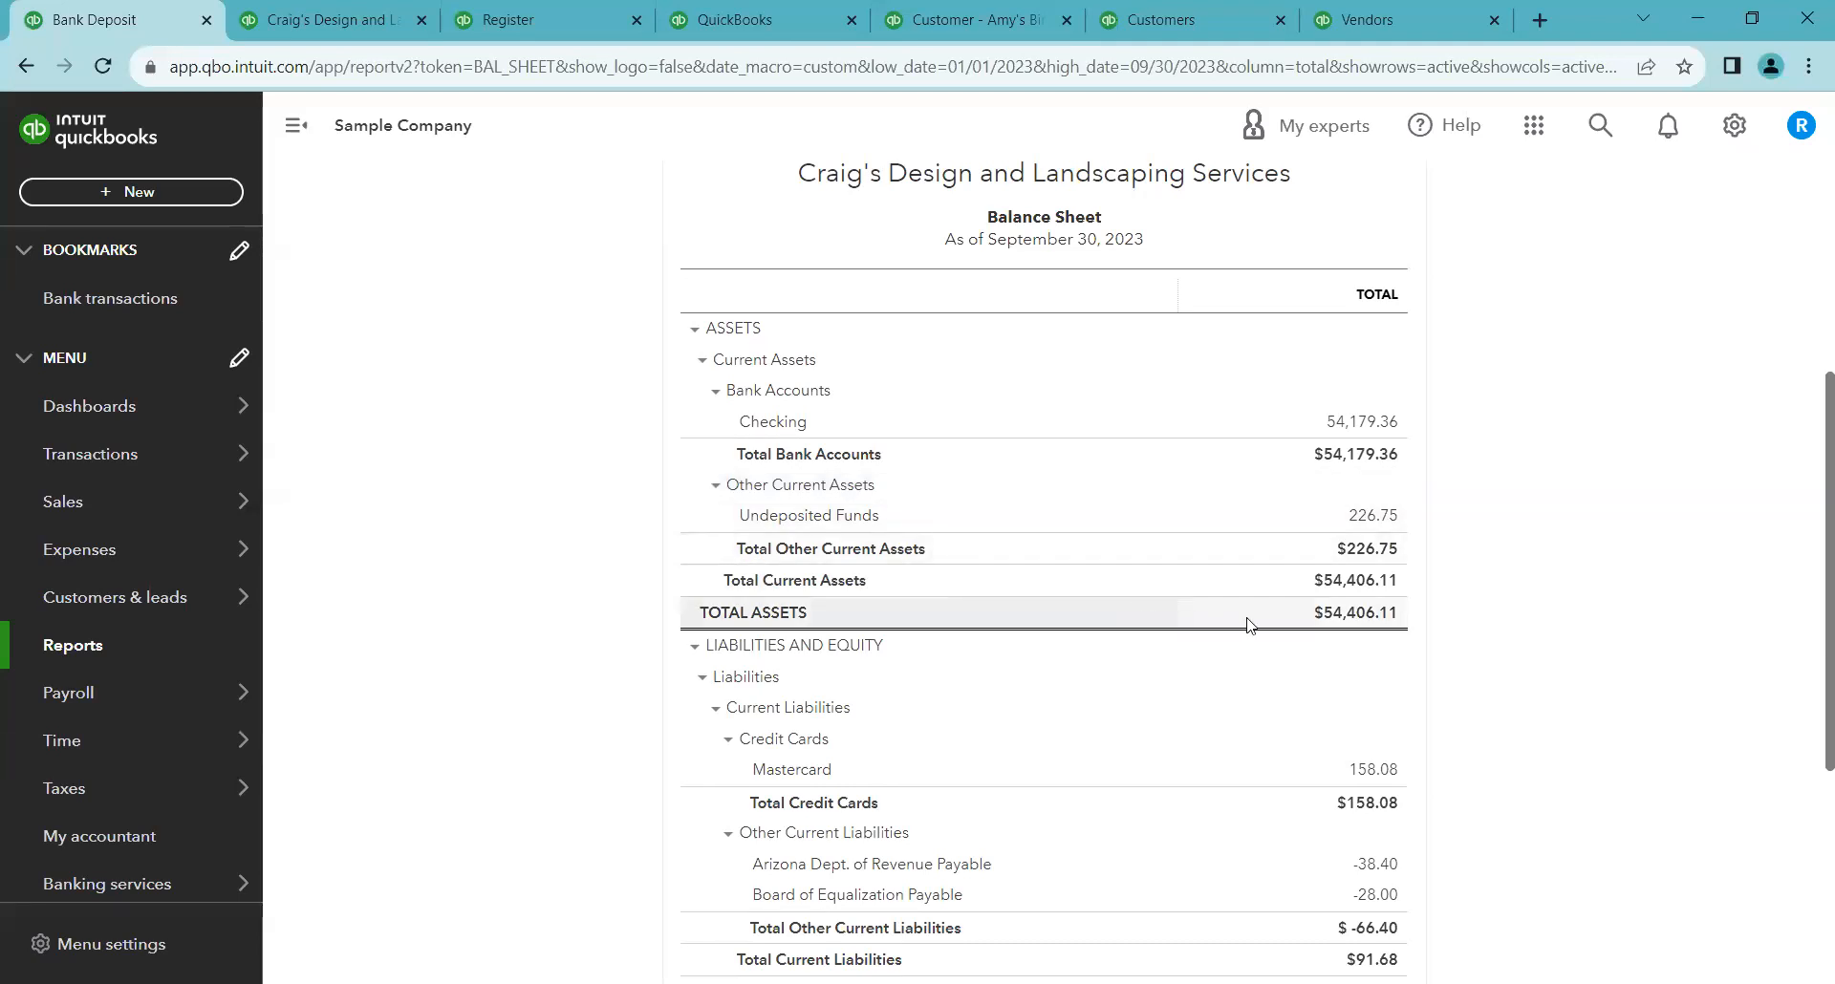
scroll(1428, 671, down, 2)
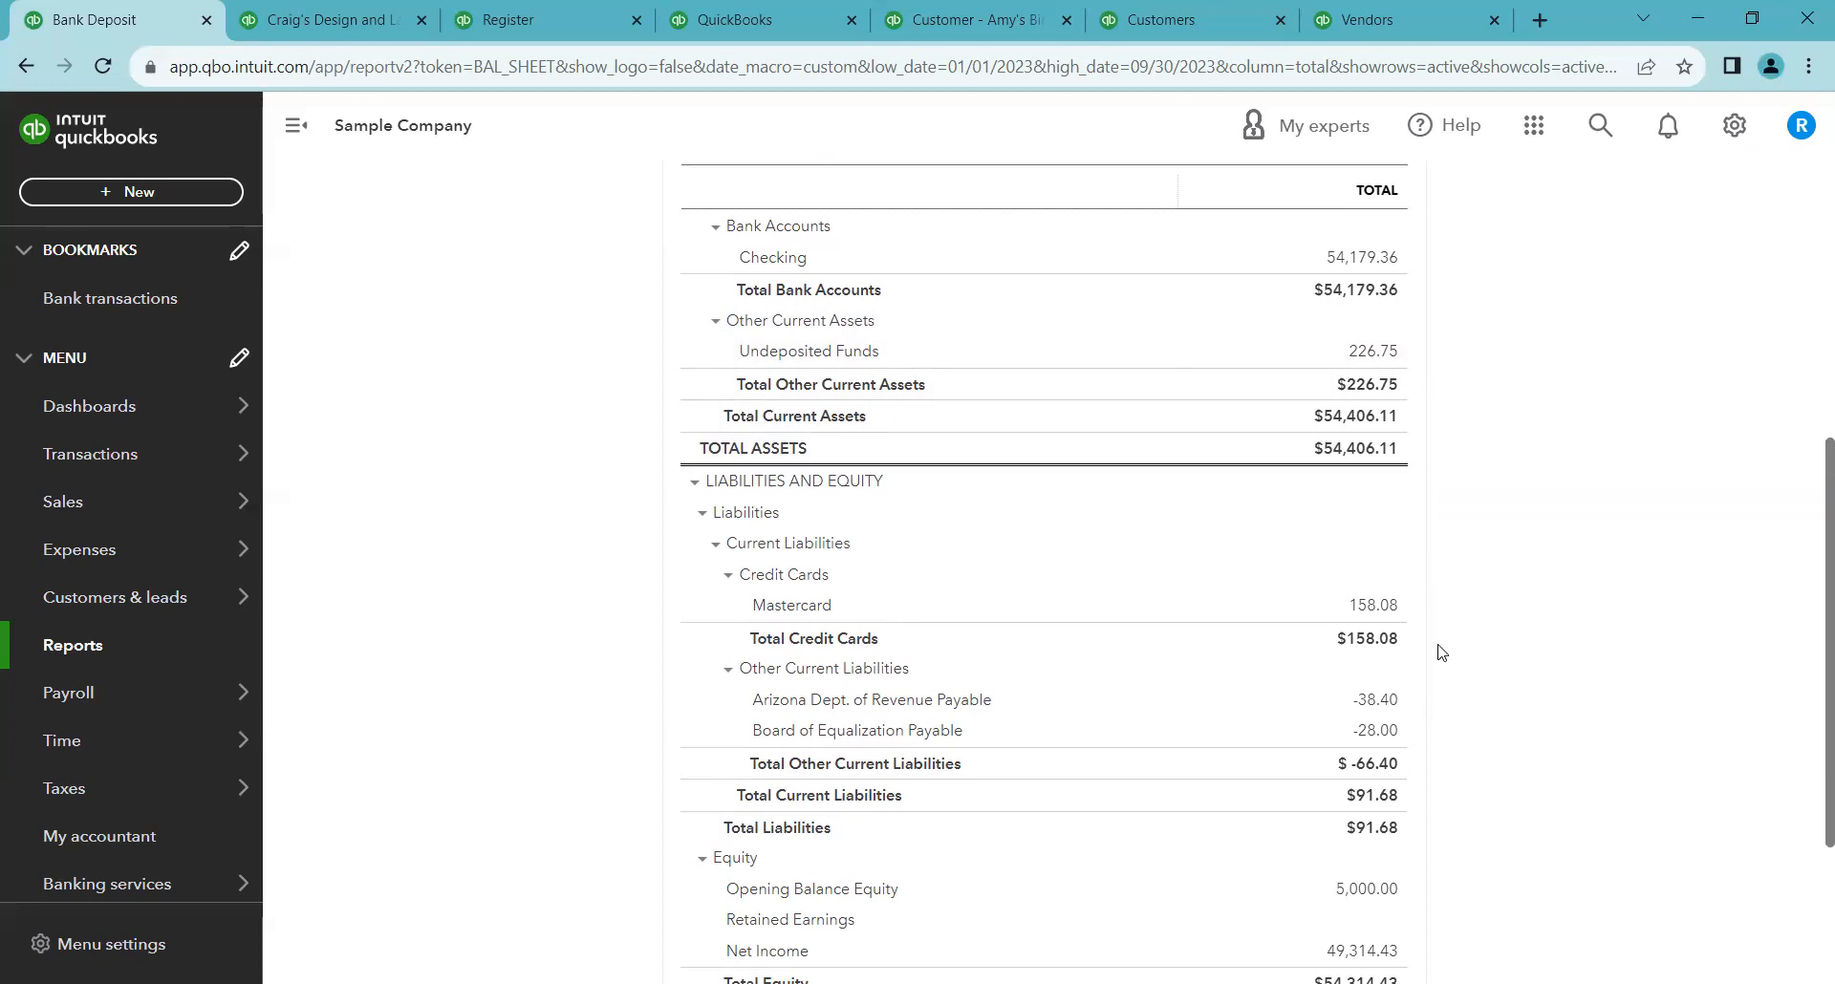
scroll(1441, 652, up, 3)
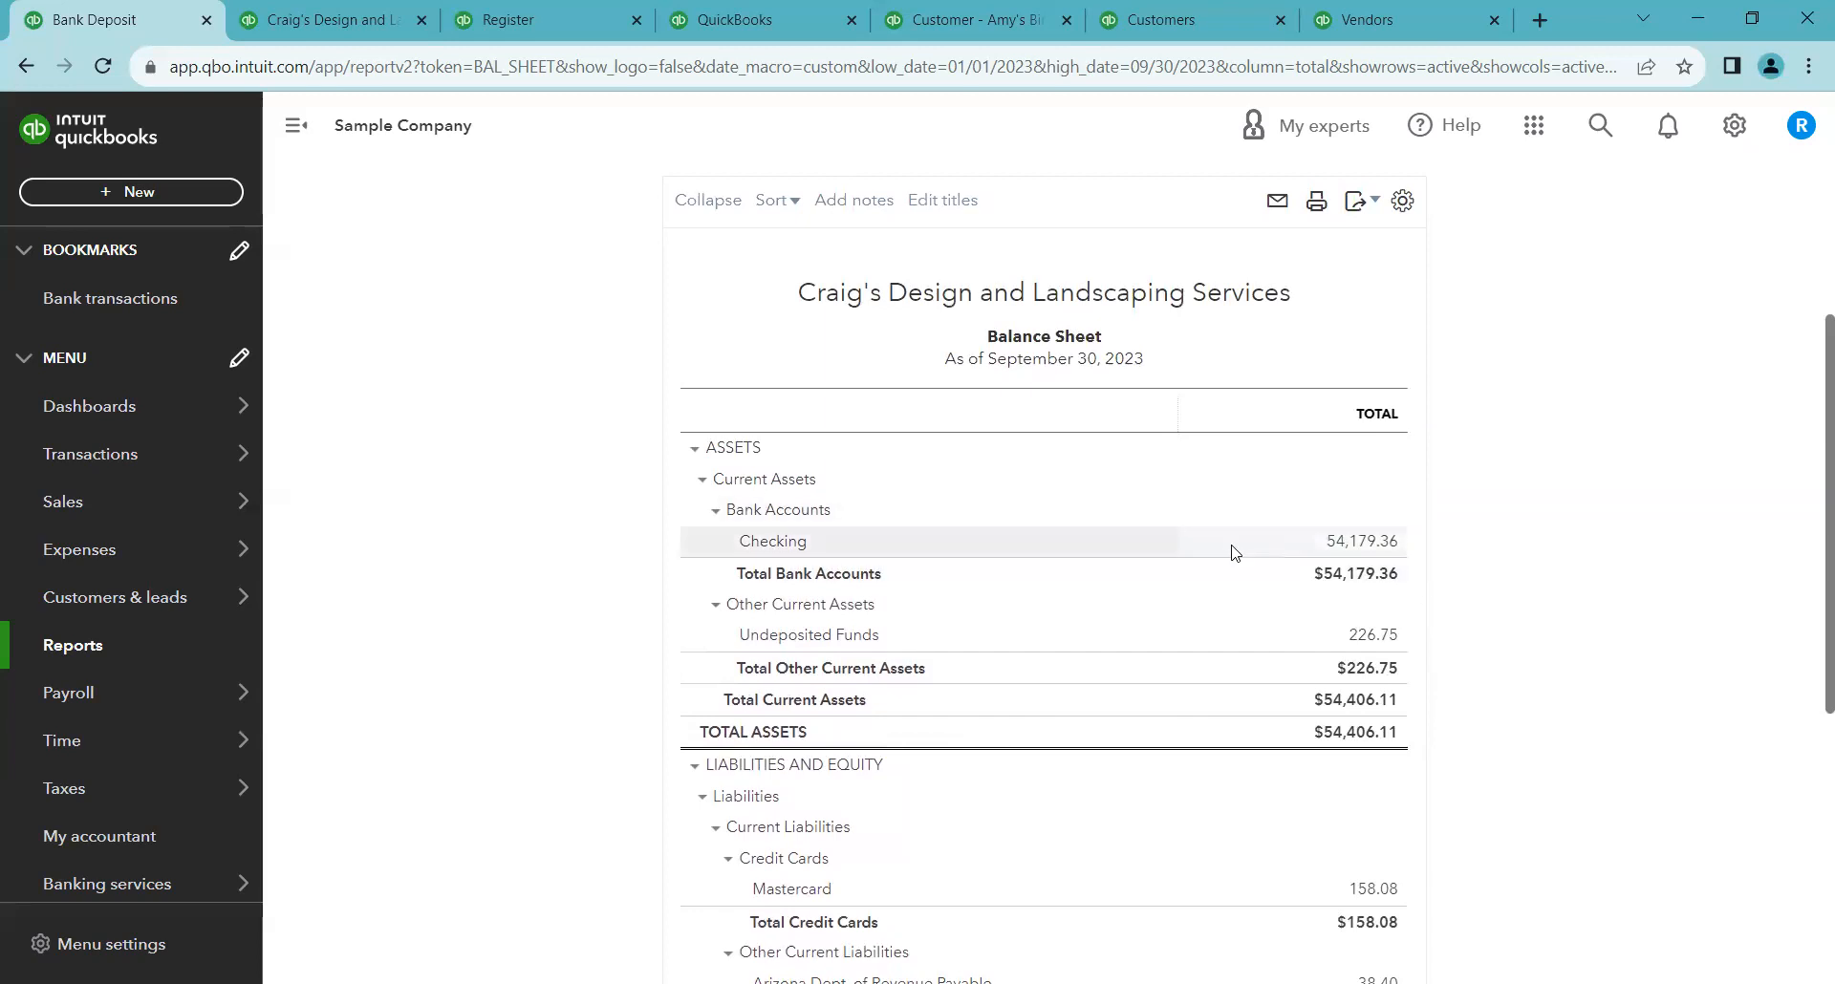
scroll(1237, 706, down, 1)
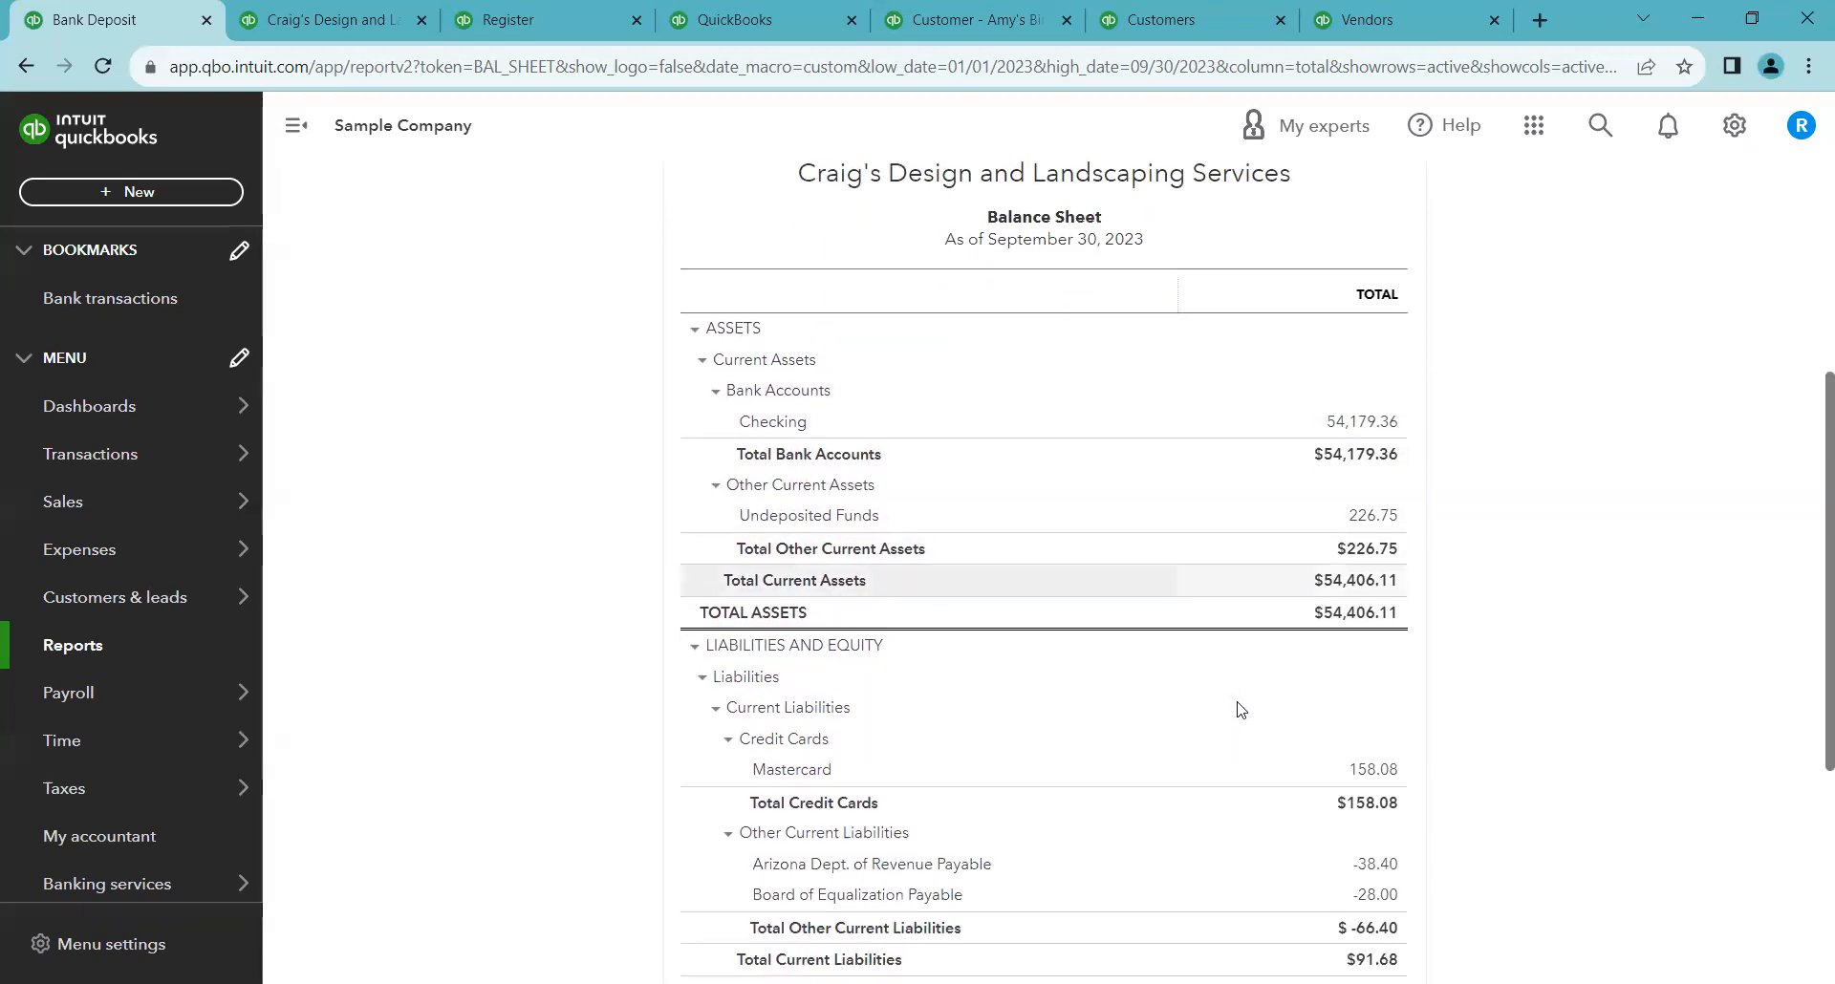
scroll(1241, 709, down, 2)
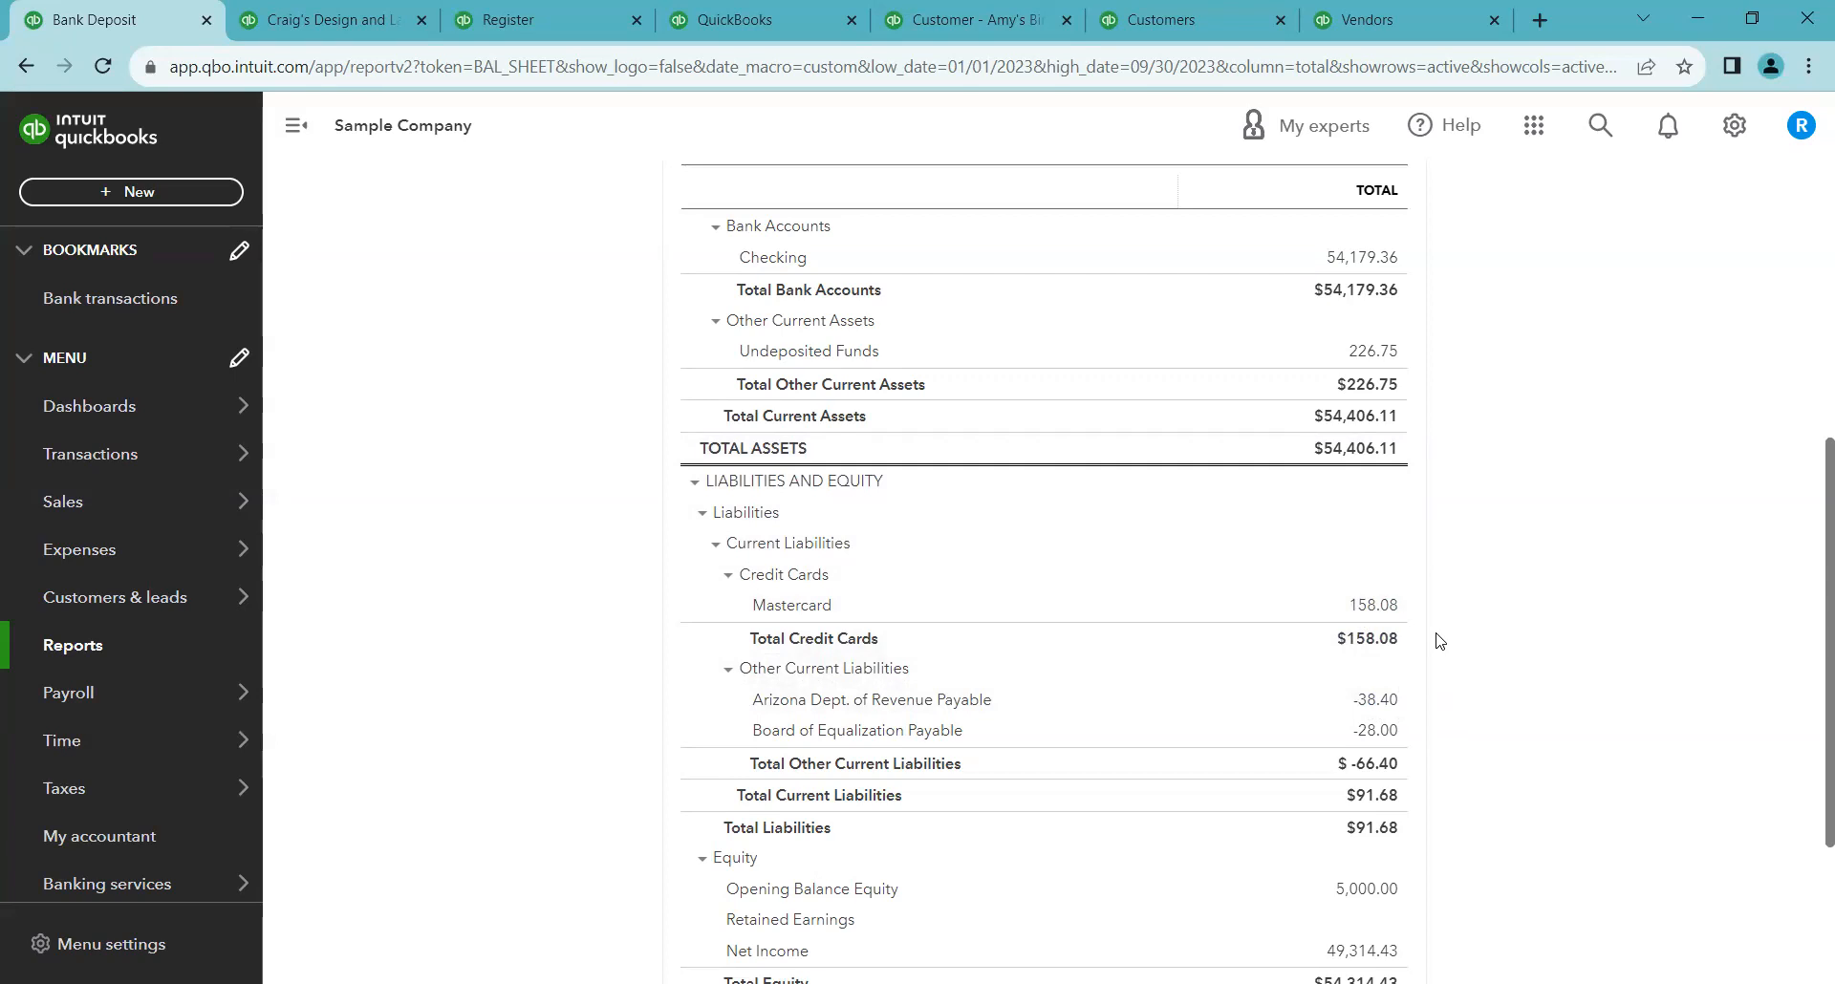
scroll(1440, 641, down, 2)
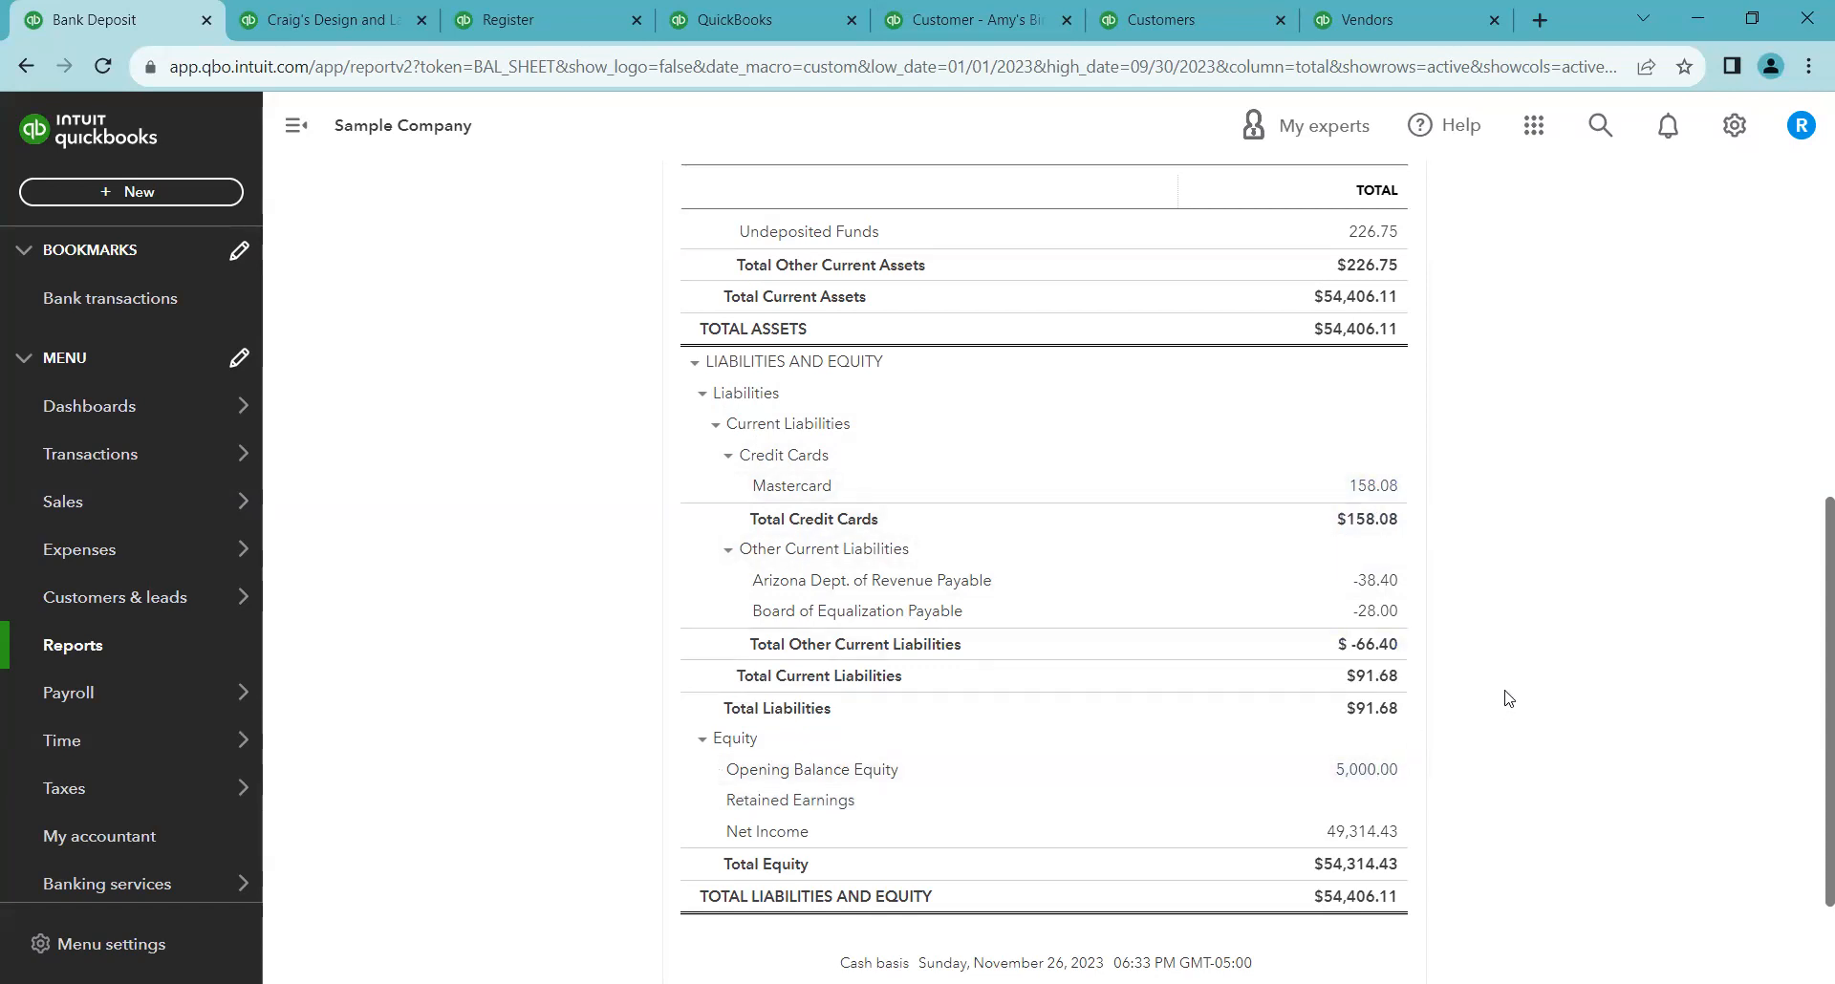
scroll(1508, 702, up, 4)
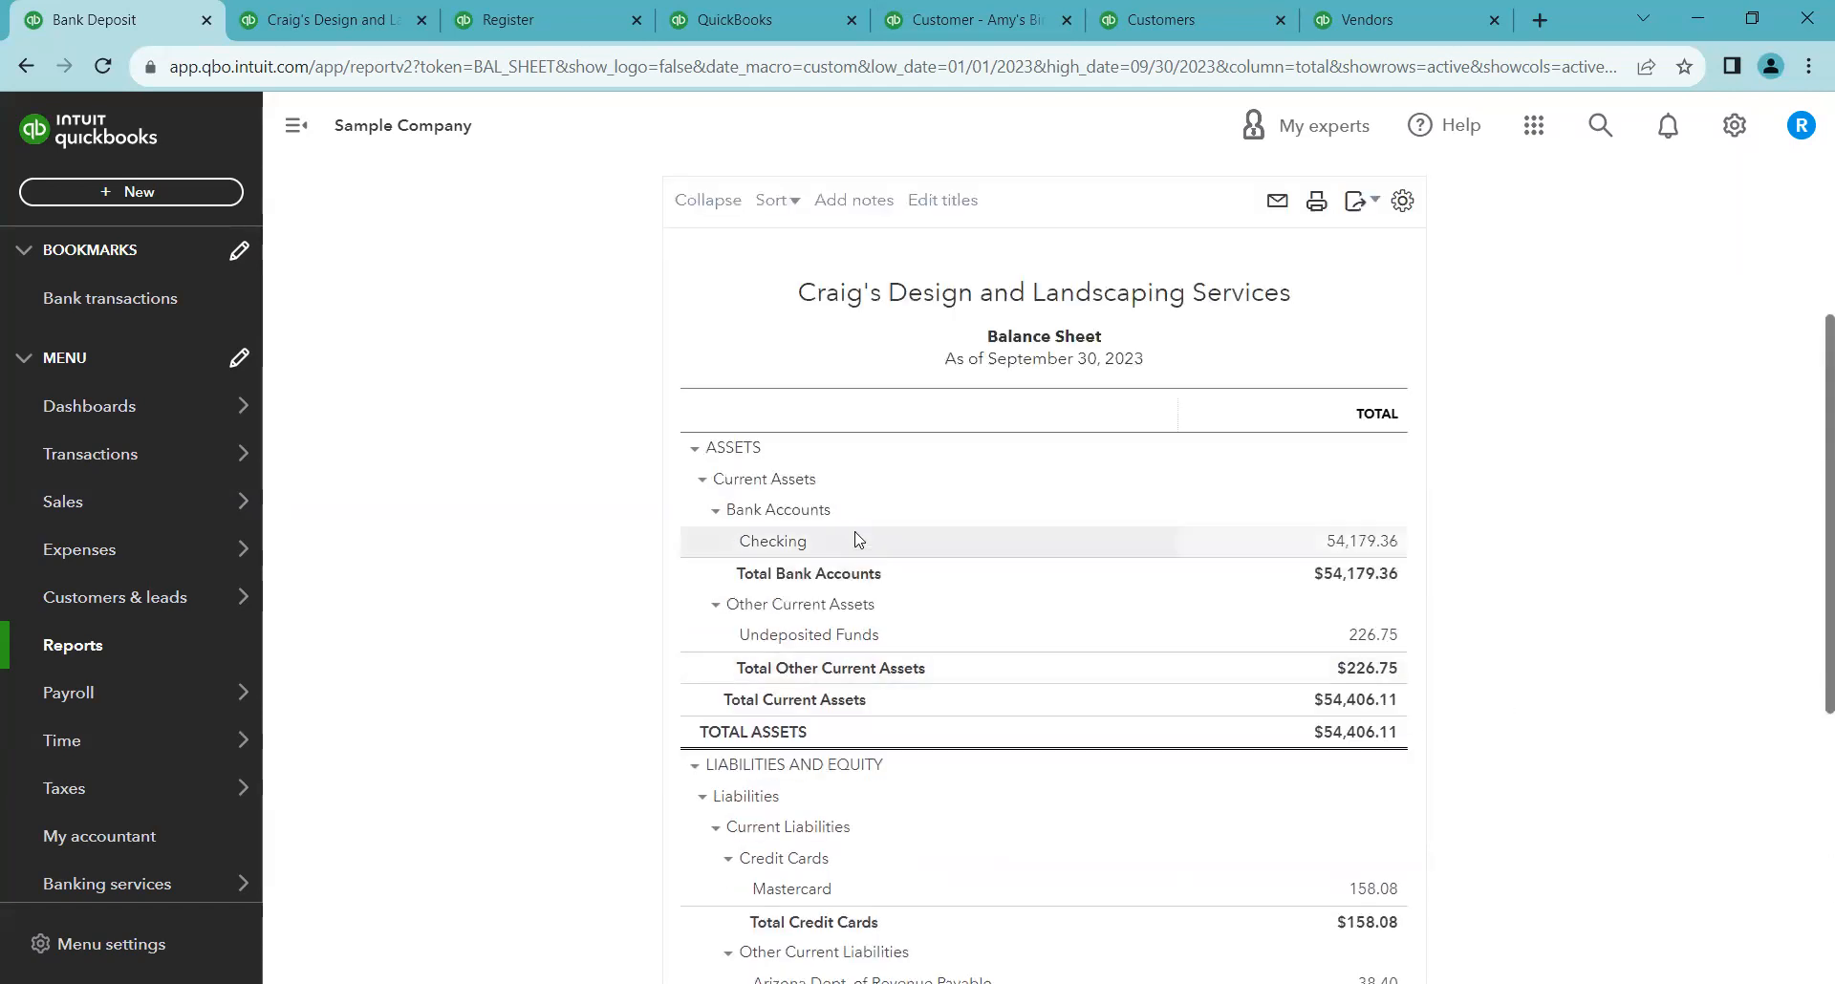
Open the Reports list and mark Time Activities by Customer Detail as a favorite report
click(154, 645)
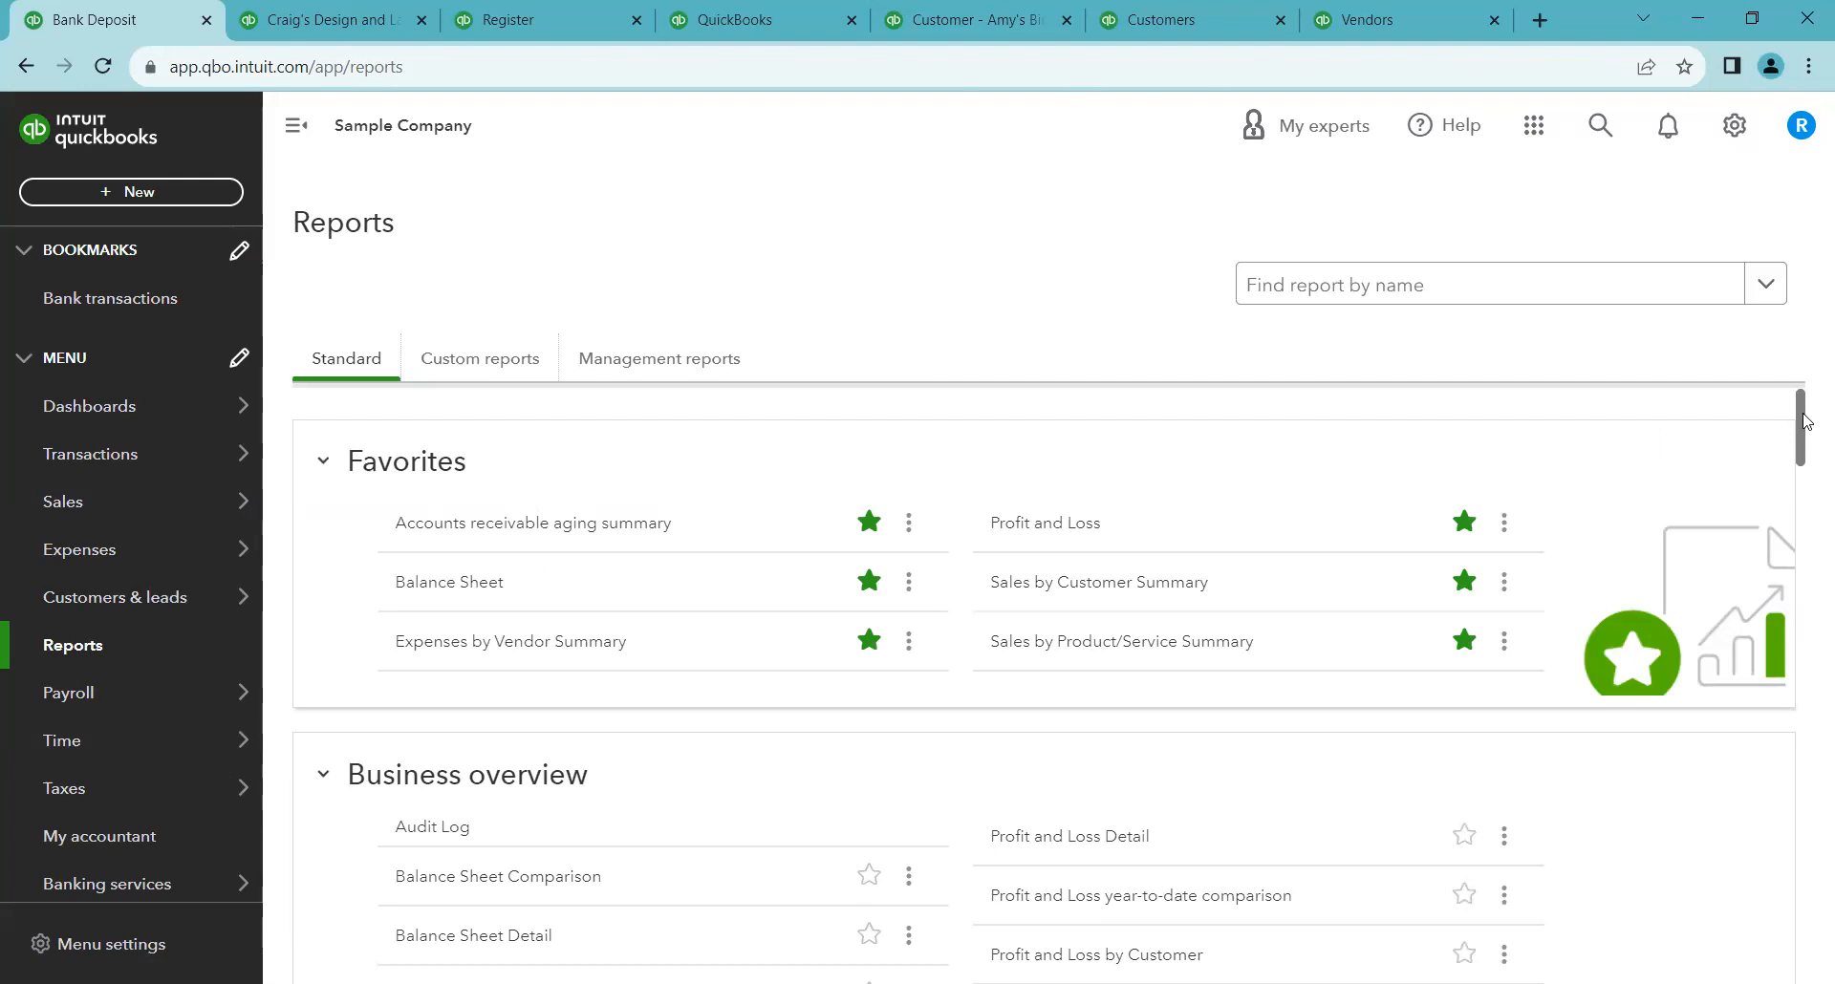
drag(1797, 425, 1783, 466)
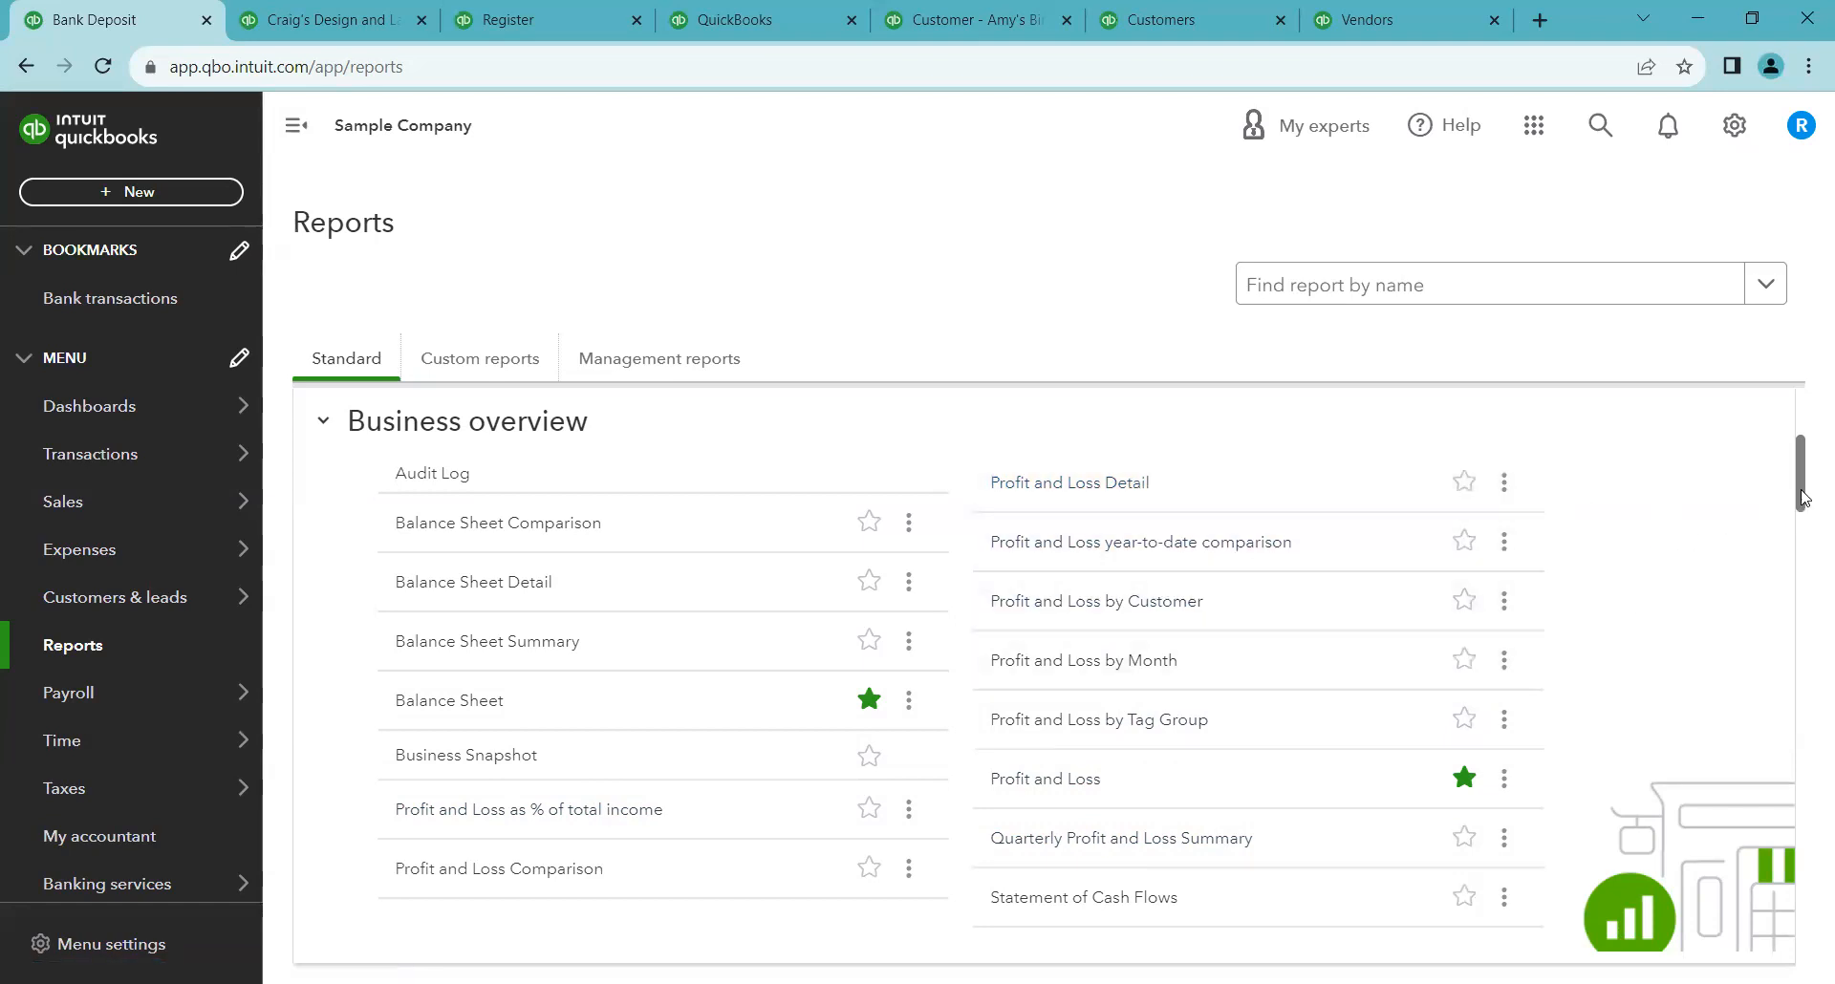
drag(1799, 477, 1799, 553)
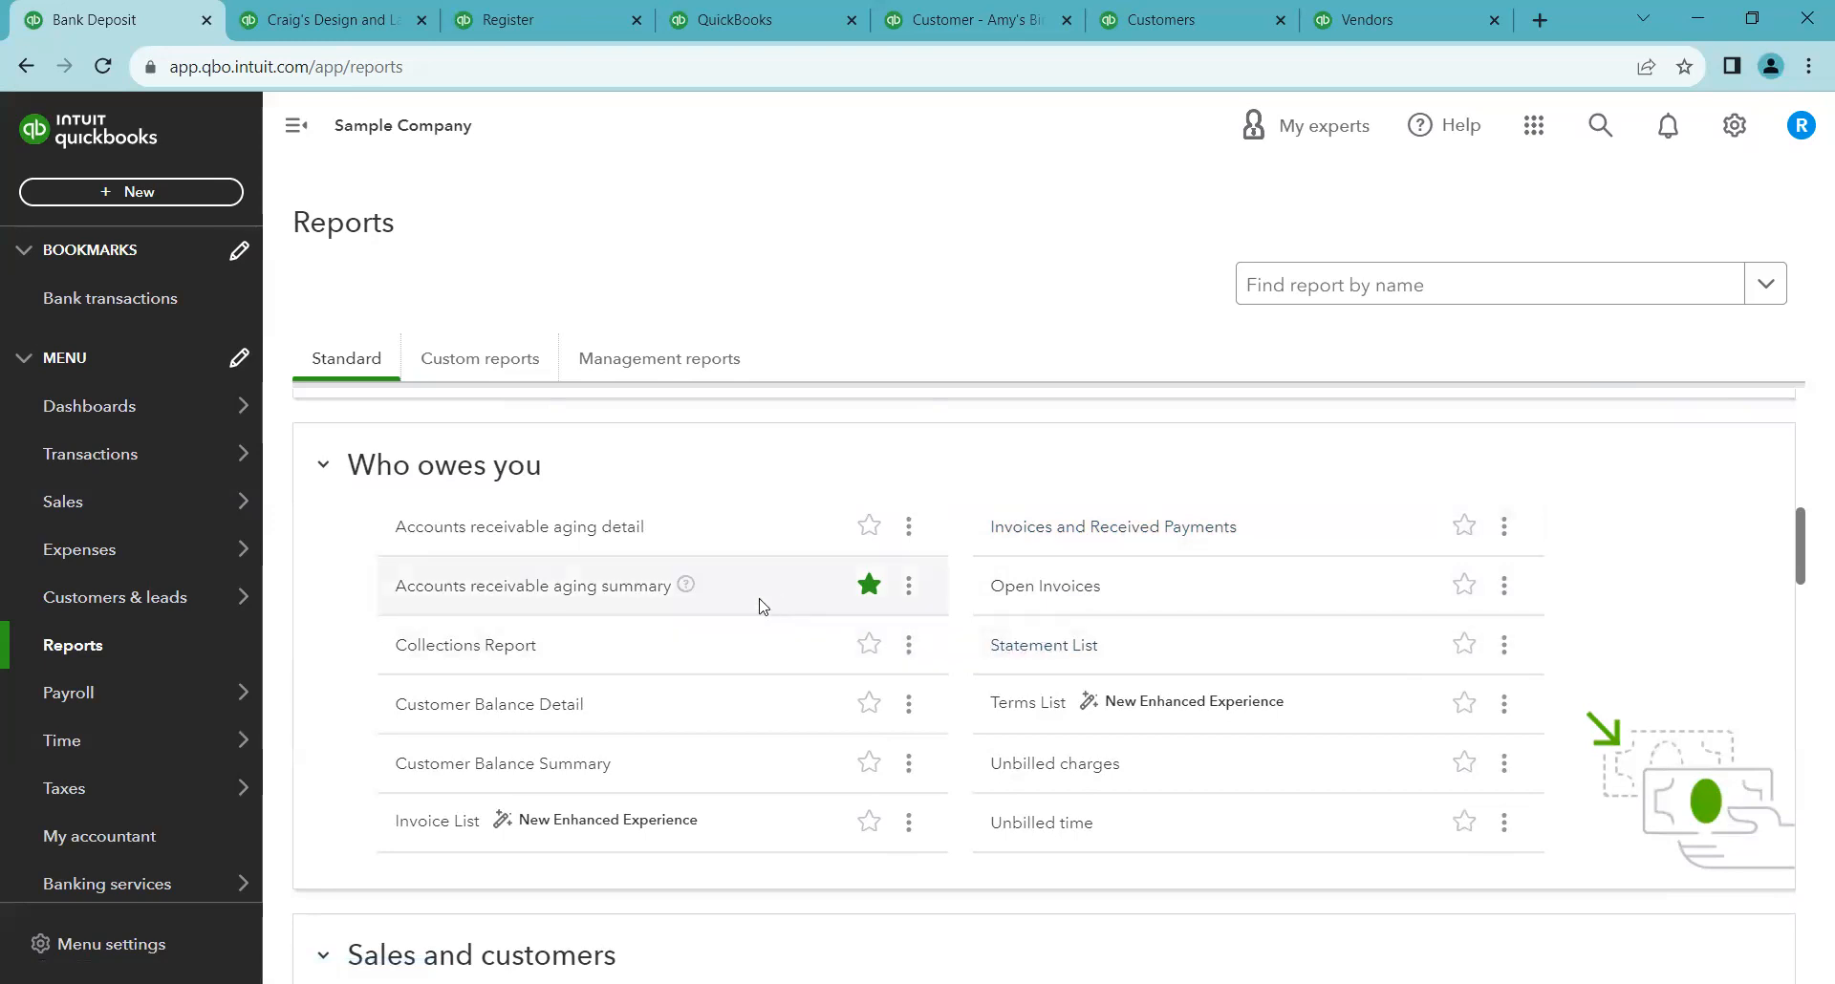
drag(1800, 573, 1800, 642)
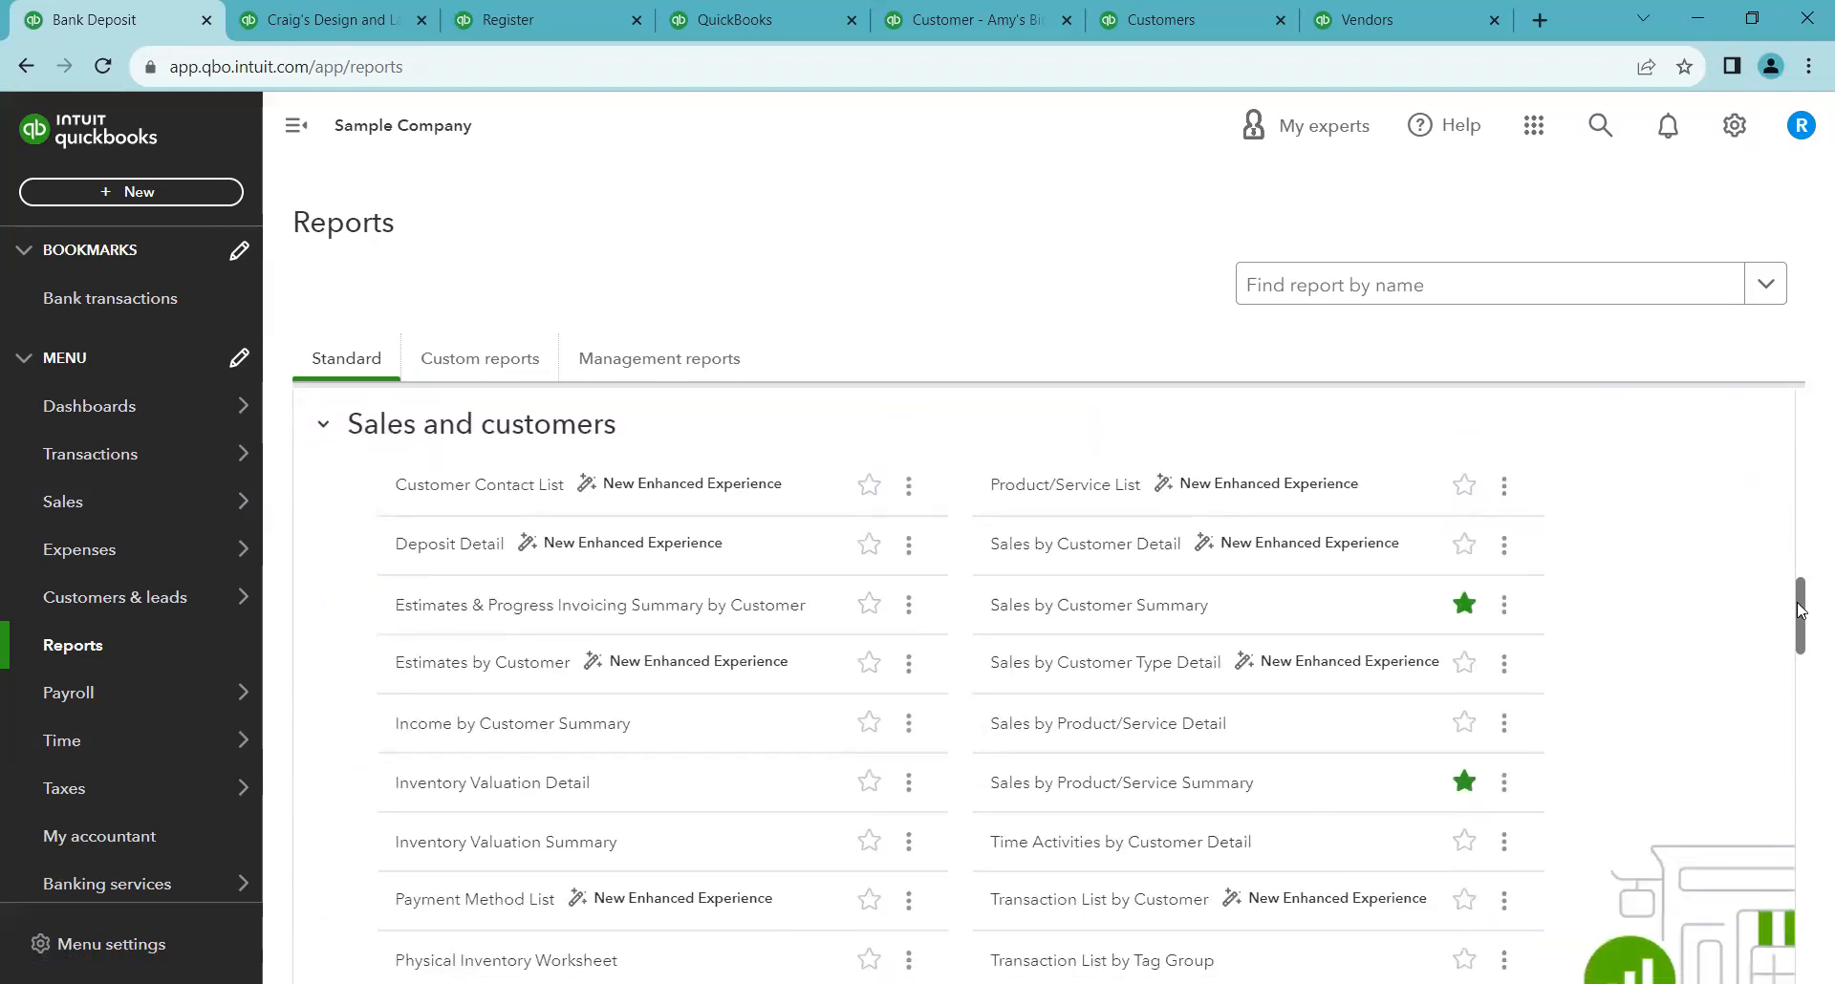
drag(1801, 612, 1800, 612)
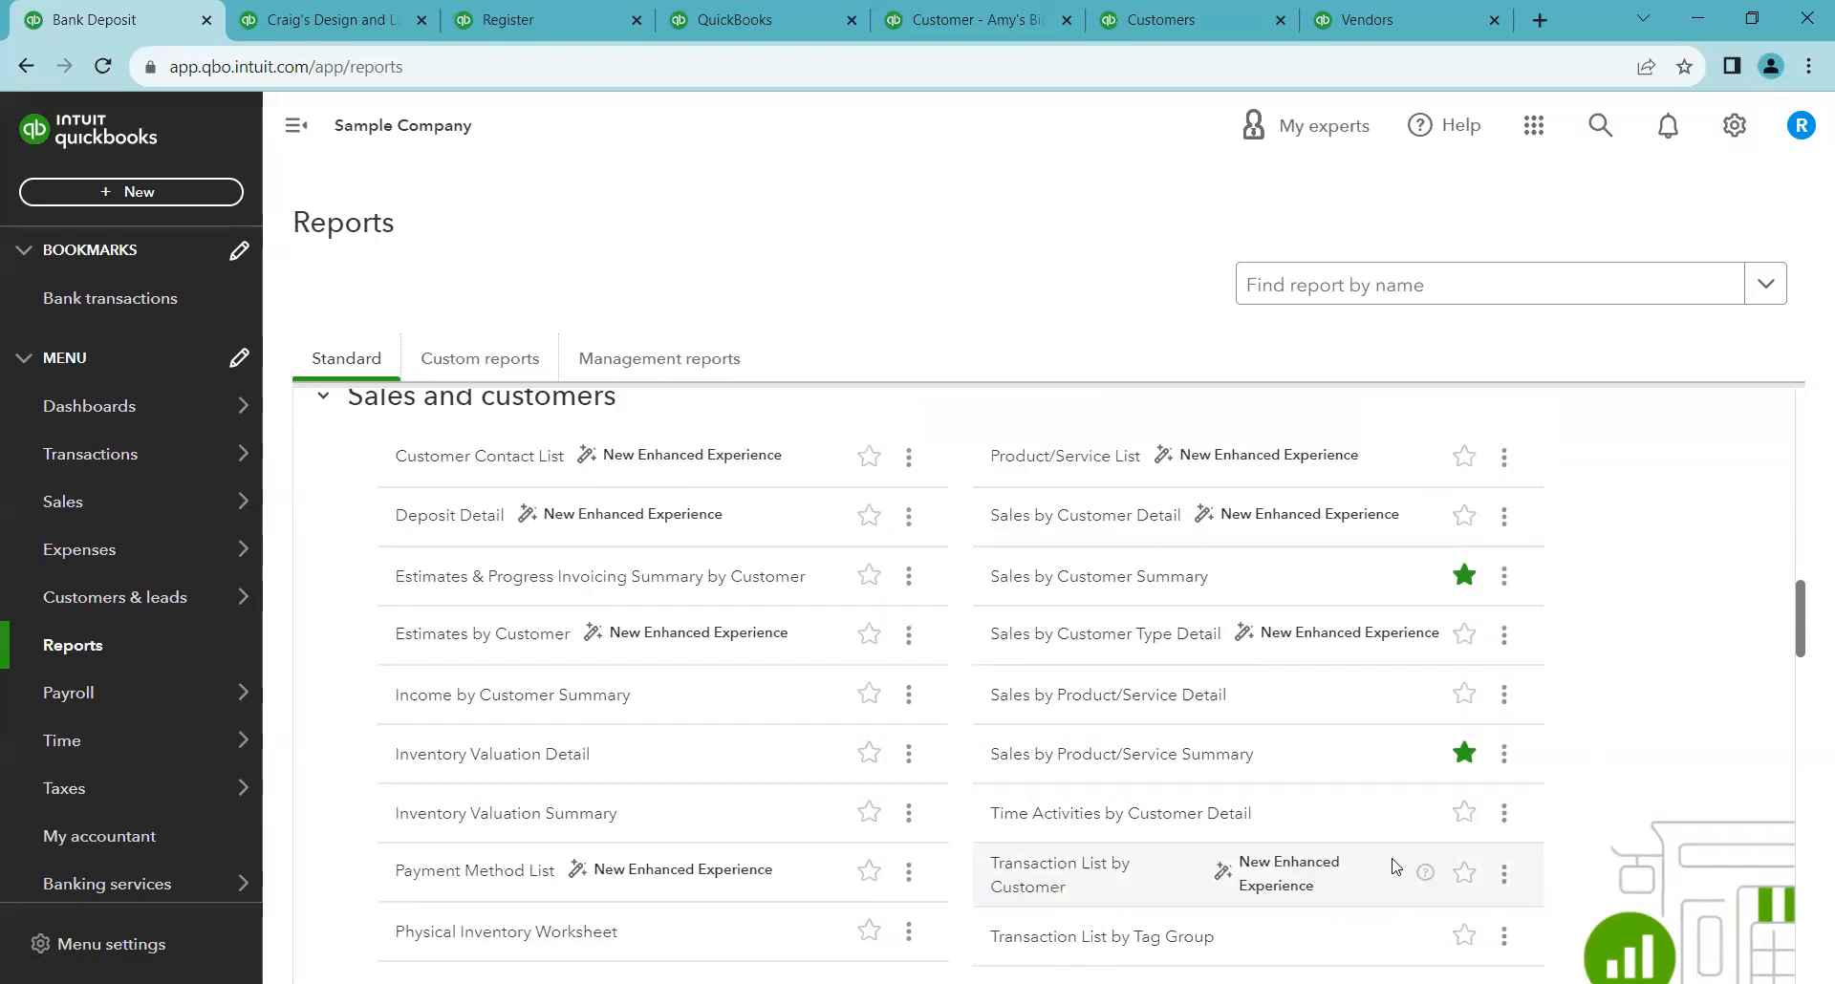
click(1457, 820)
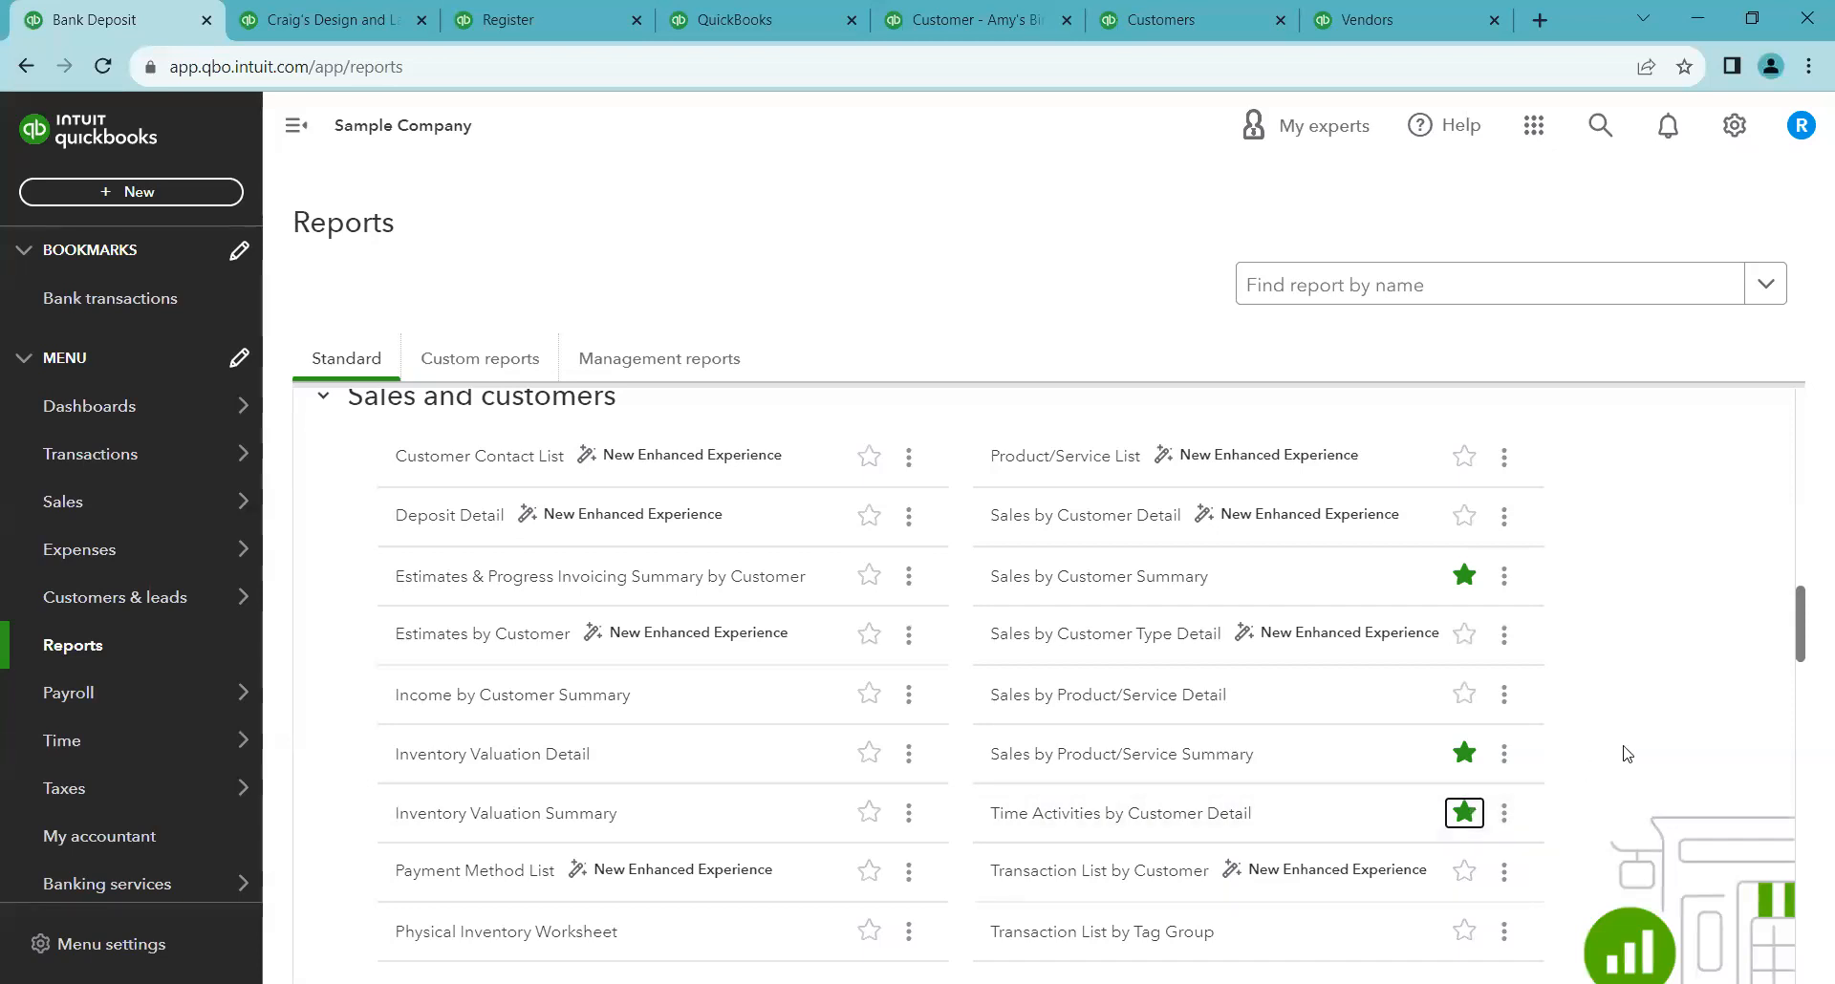
Check the Favorites section and browse the What you owe and Expenses and vendors report groups
scroll(1672, 645, up, 10)
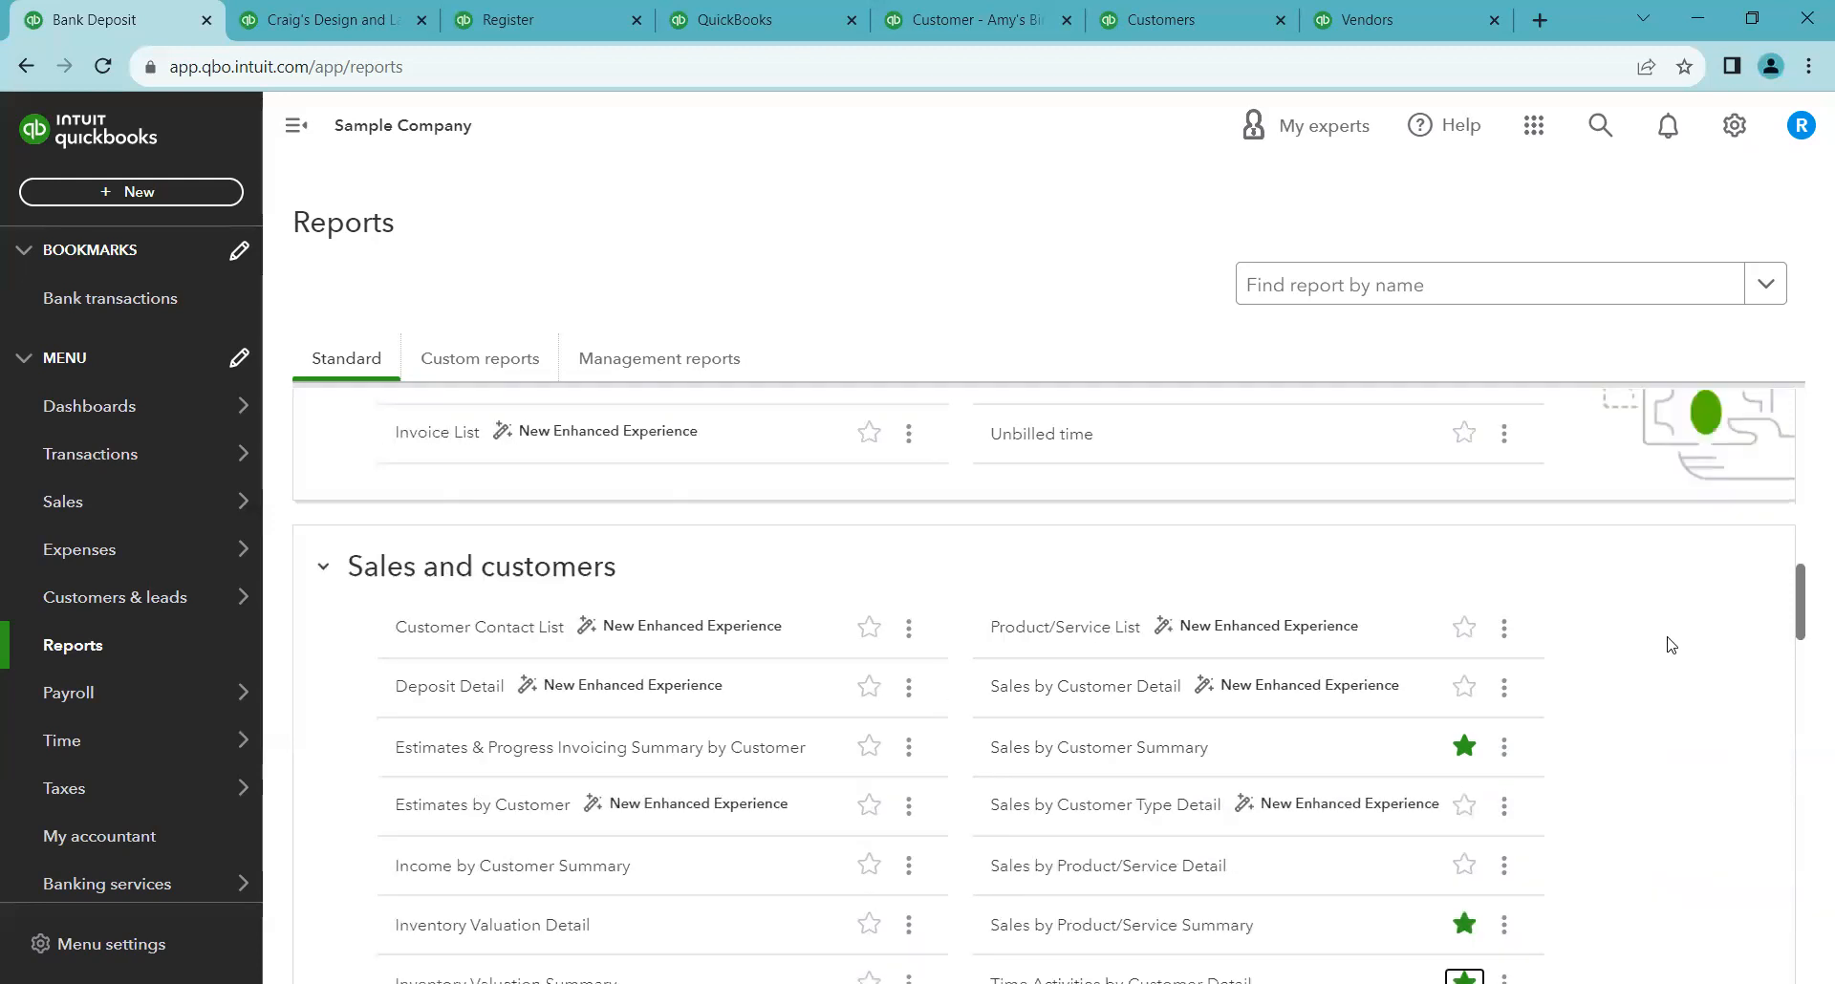
scroll(1428, 722, up, 5)
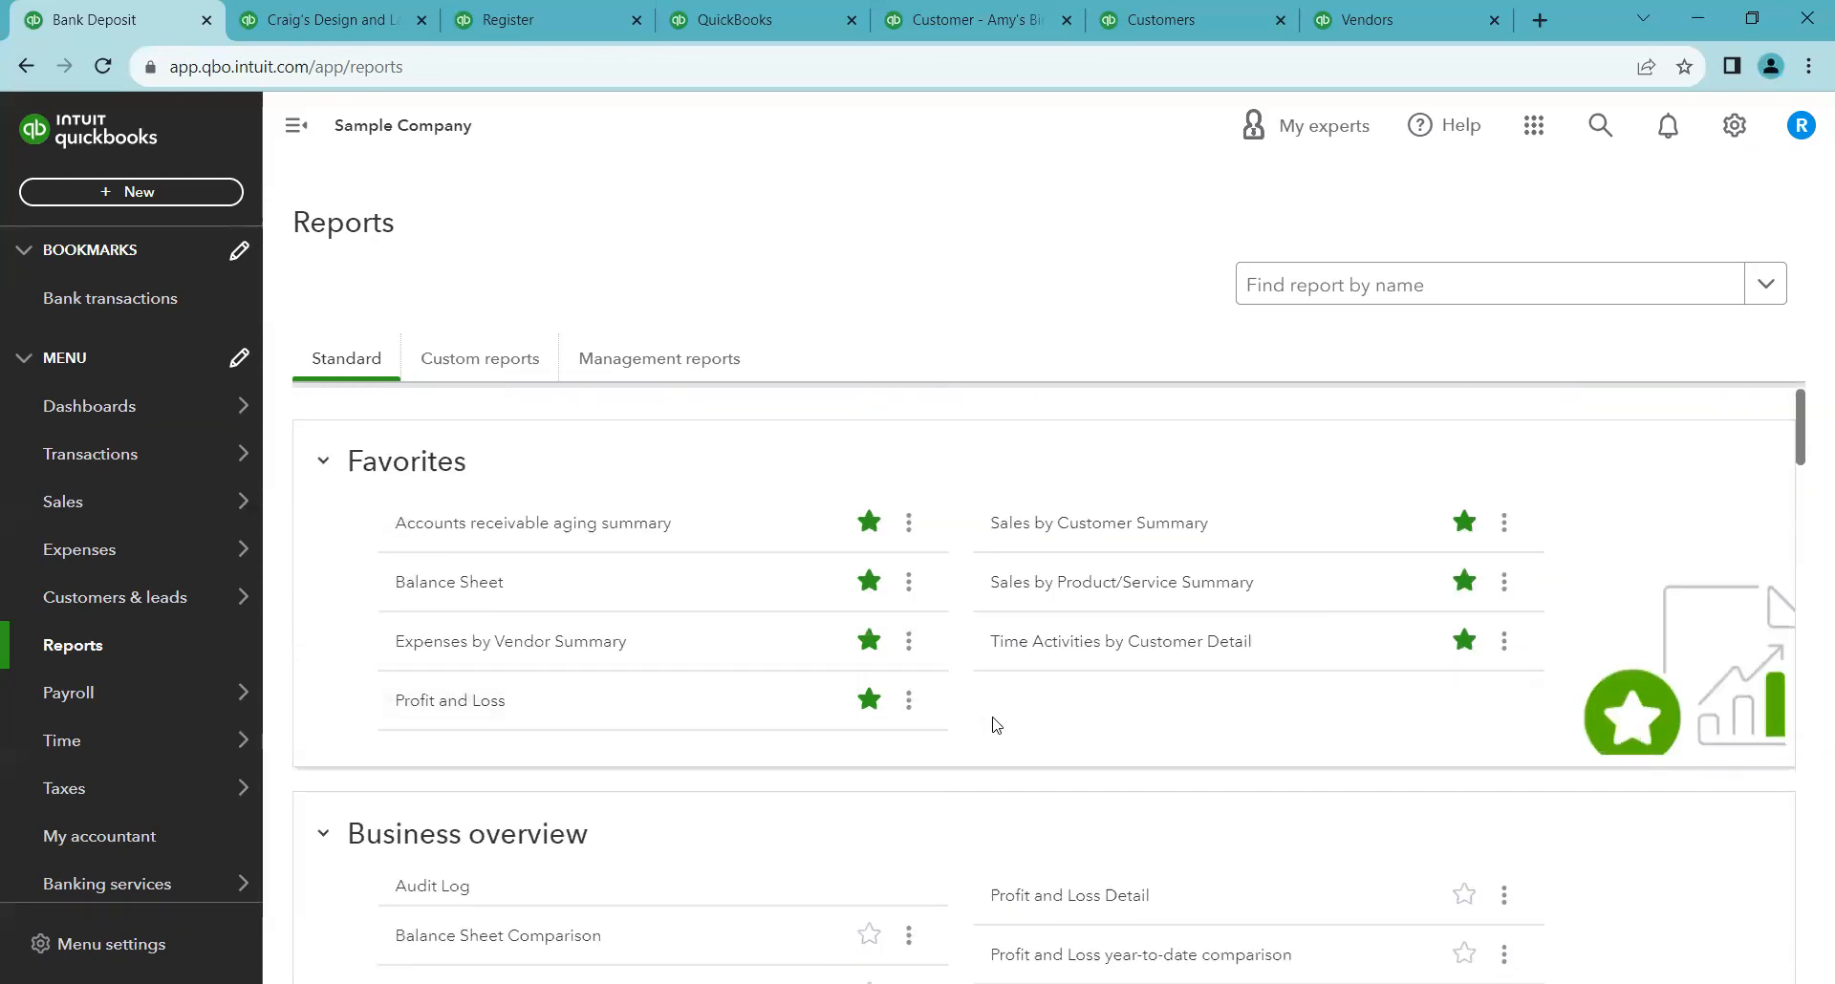
scroll(1806, 516, down, 2)
scroll(1806, 516, down, 15)
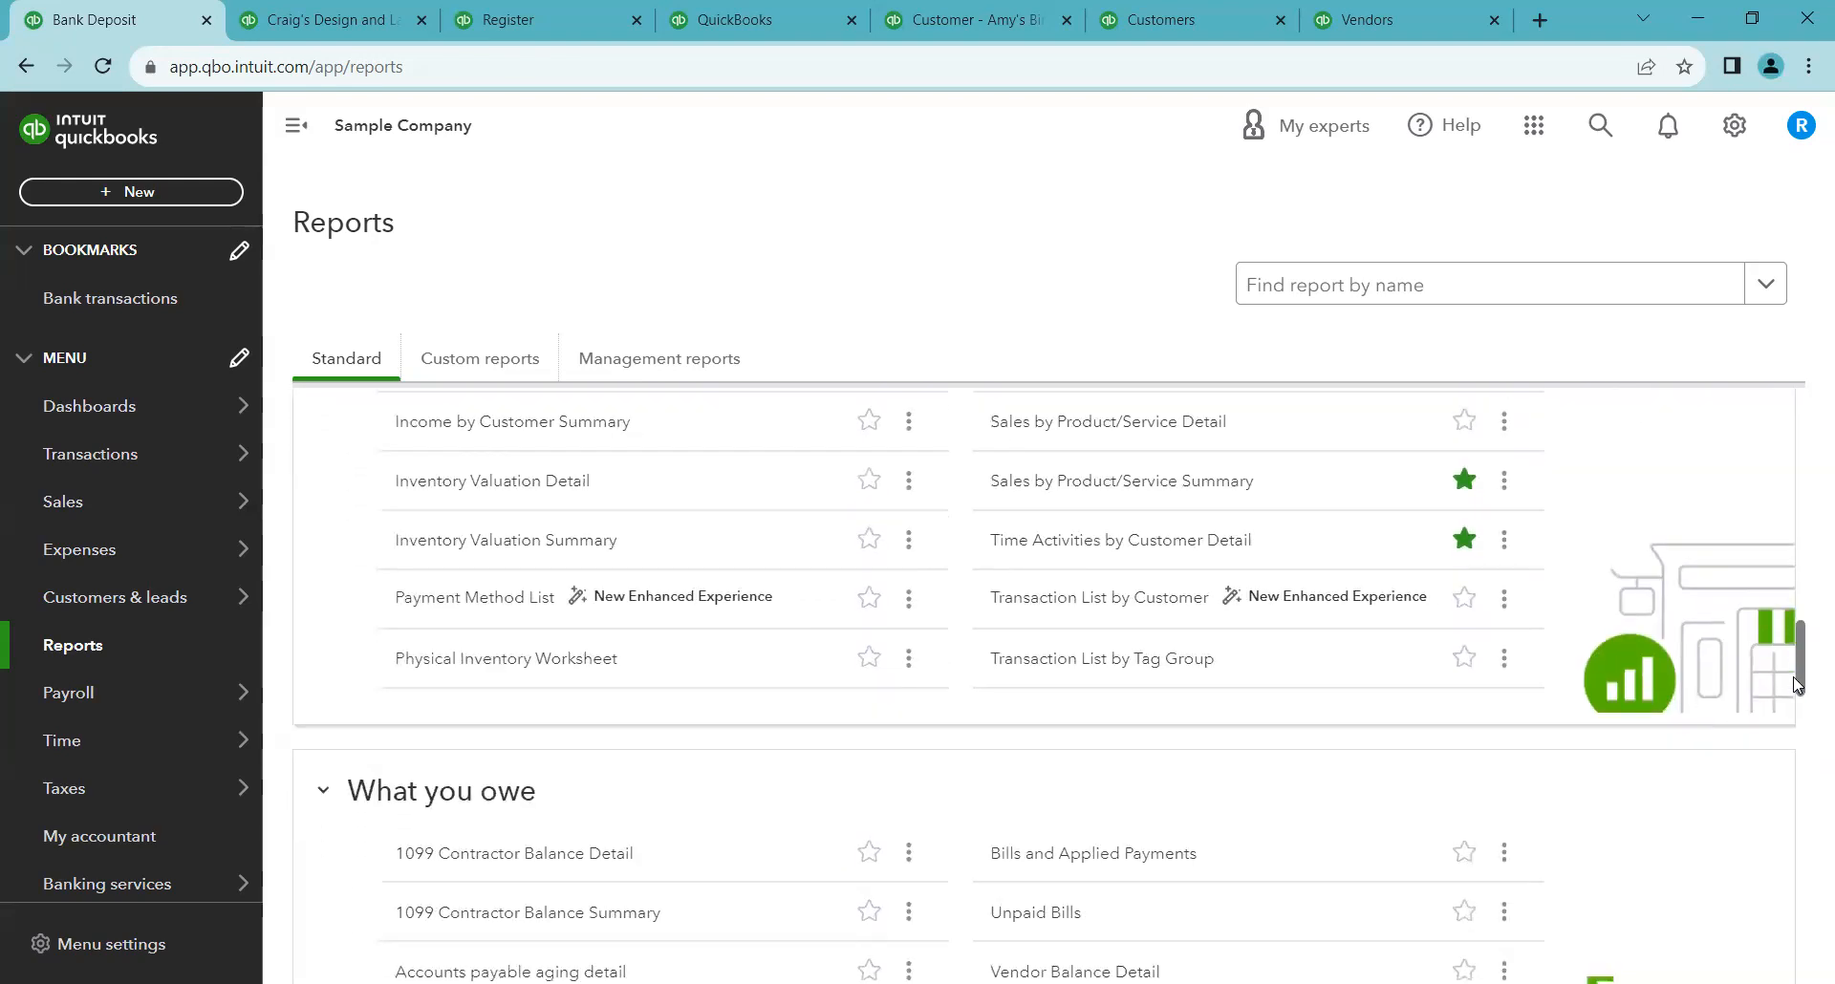
scroll(1797, 683, down, 4)
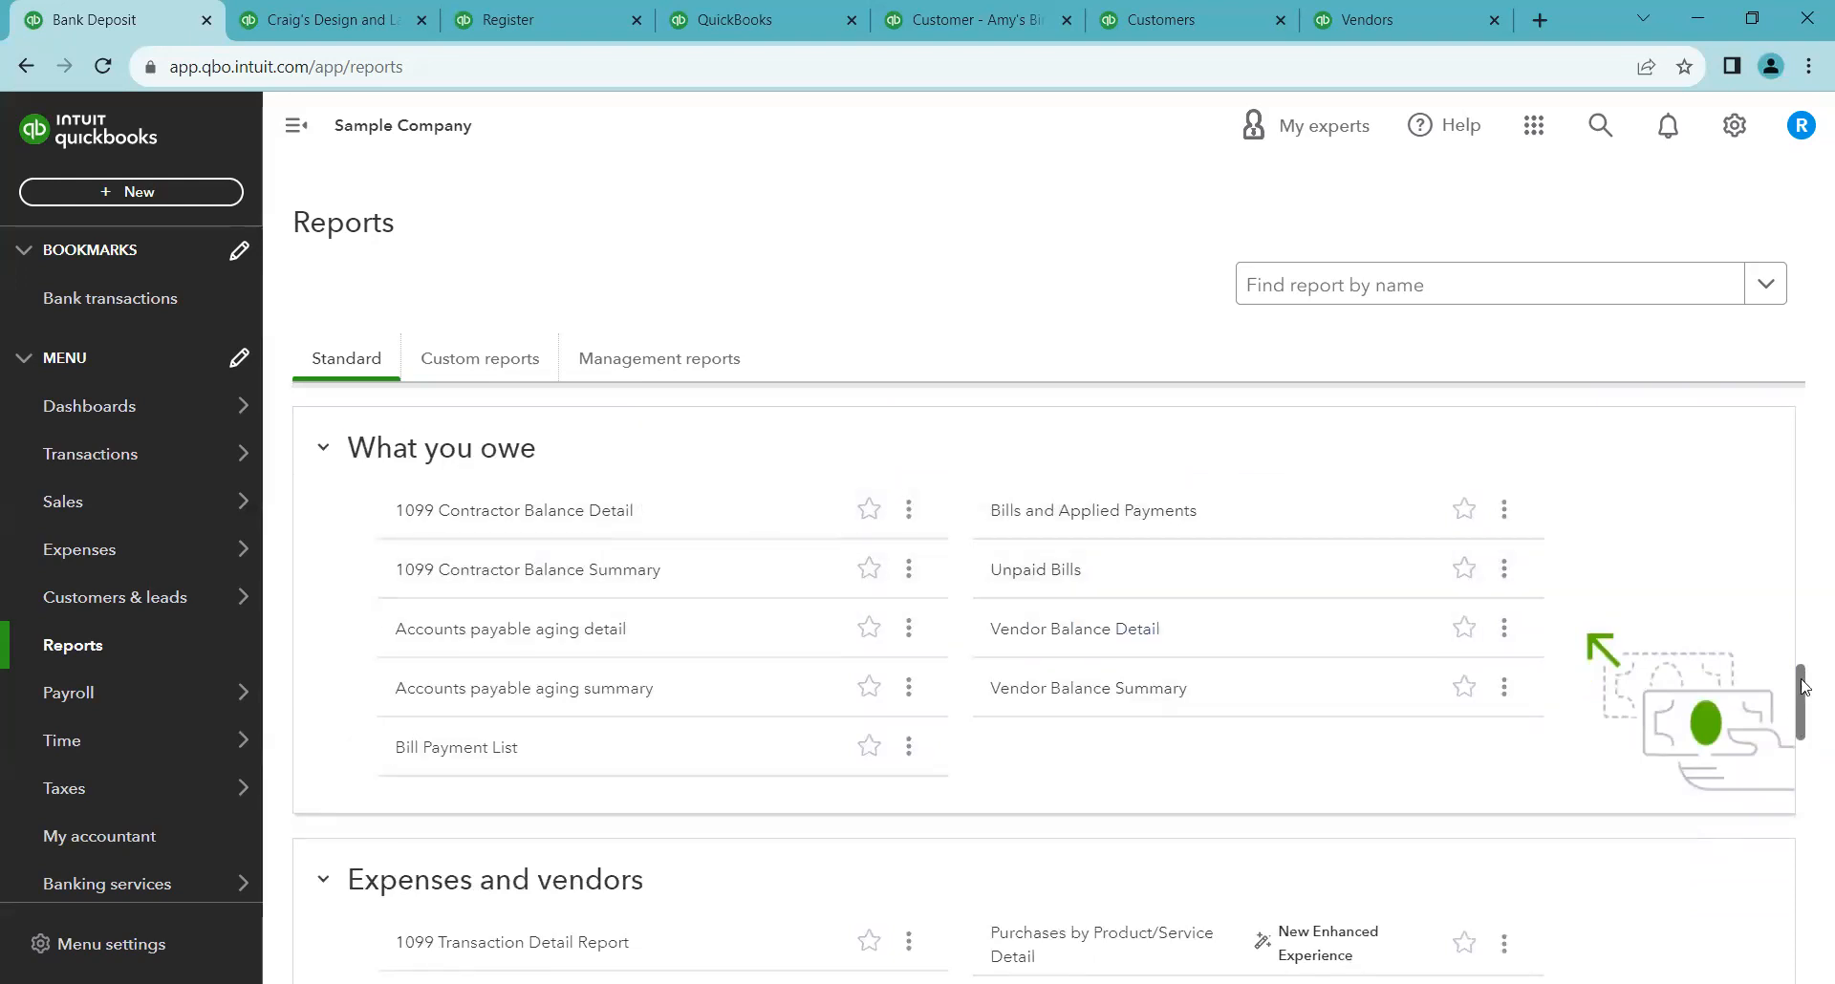
scroll(1799, 690, down, 4)
click(872, 690)
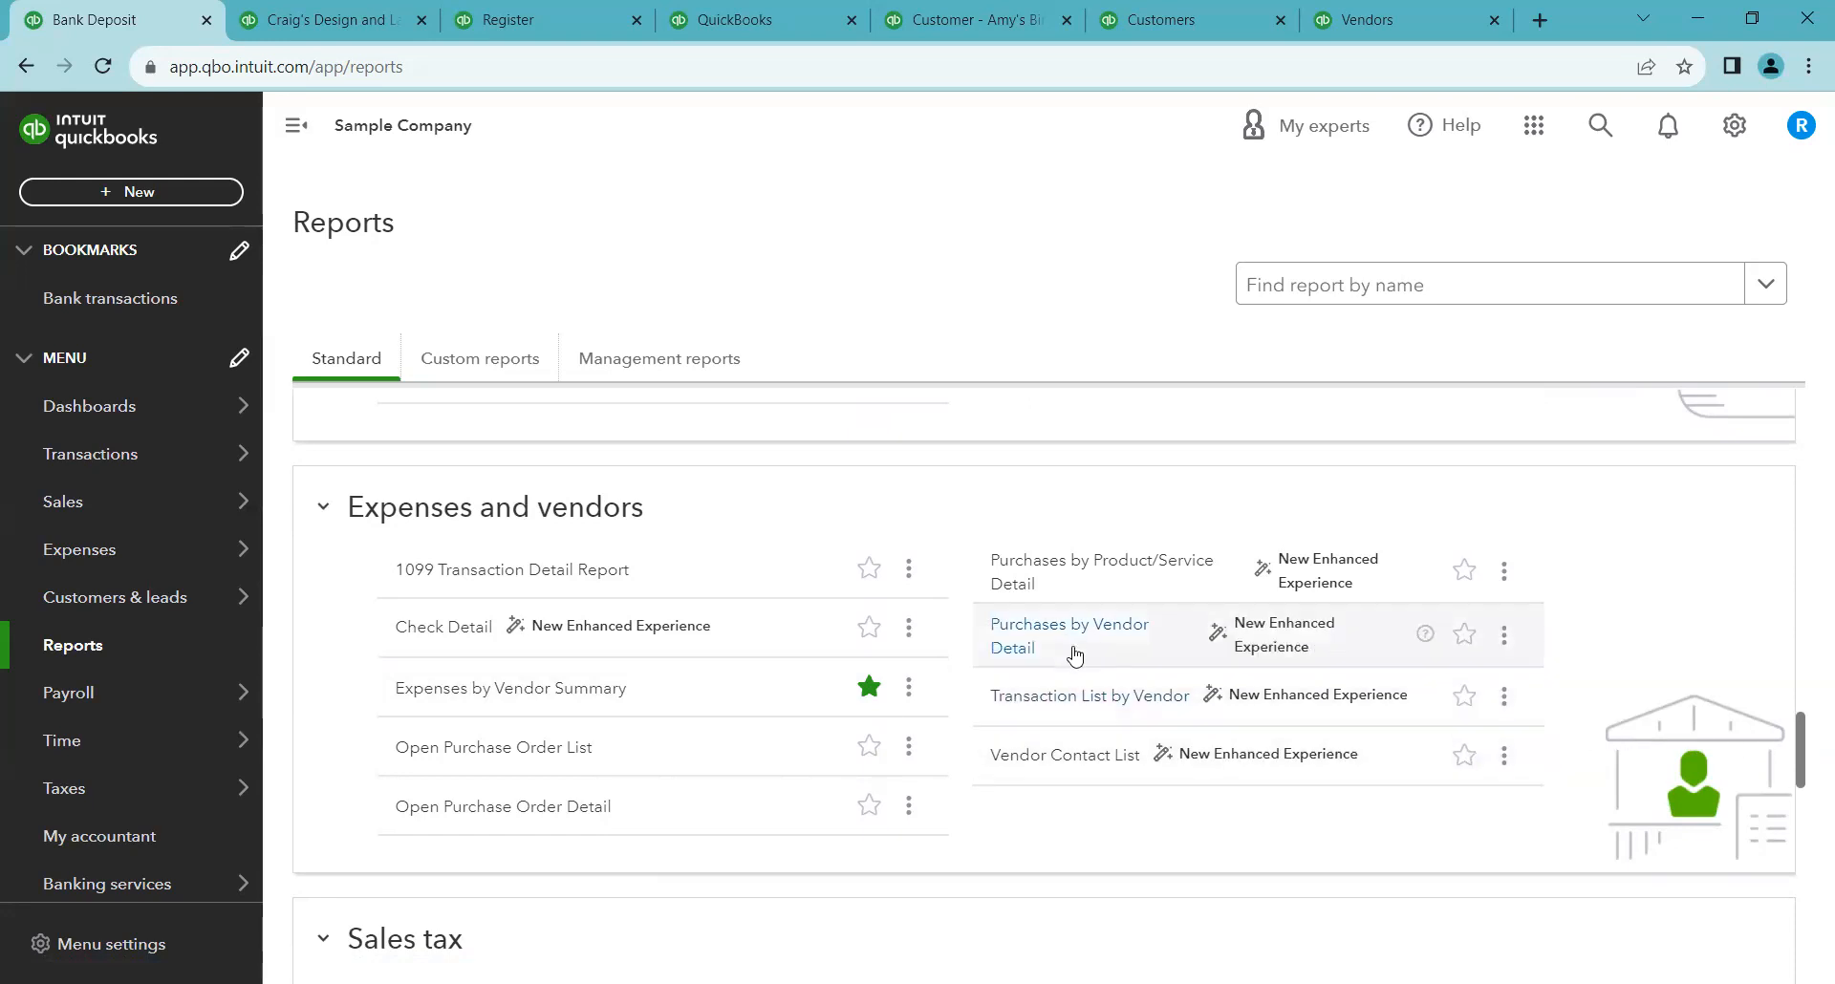
Open the bank transactions review list and categorize the 11/26/2023 A Rental $1,200.00 expense under the Travel account
click(379, 10)
click(502, 11)
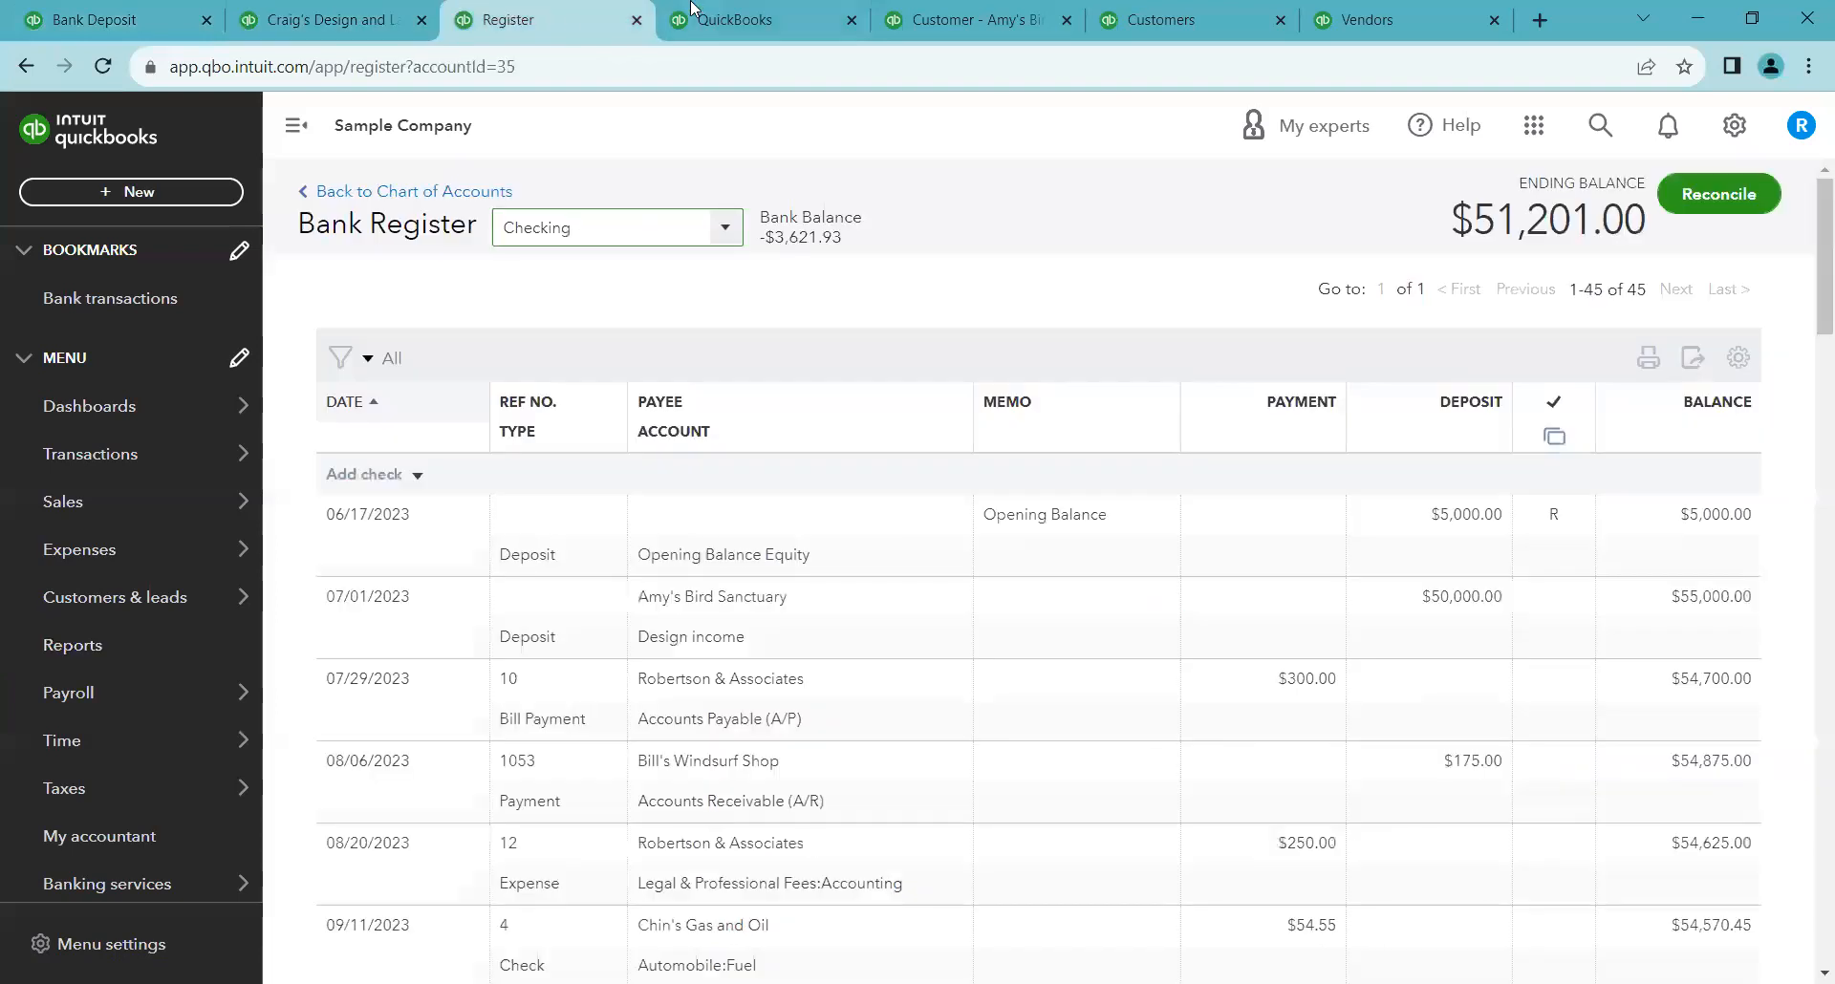
click(35, 73)
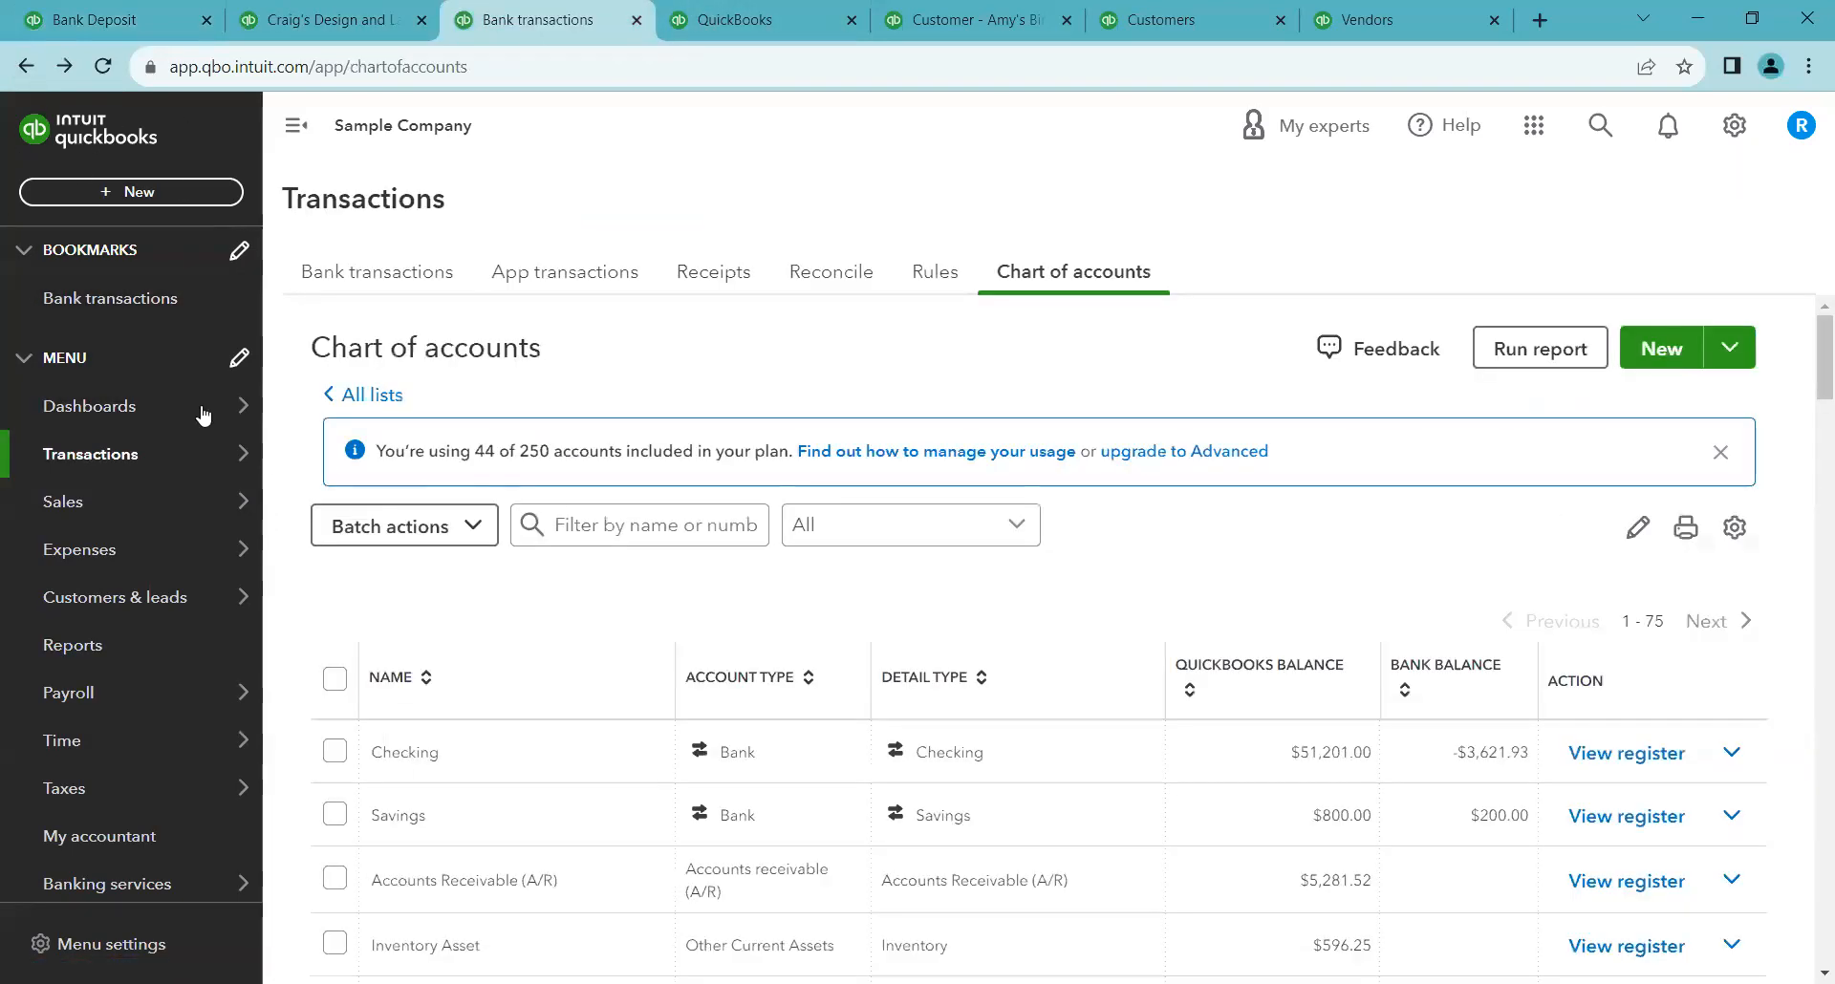
click(342, 279)
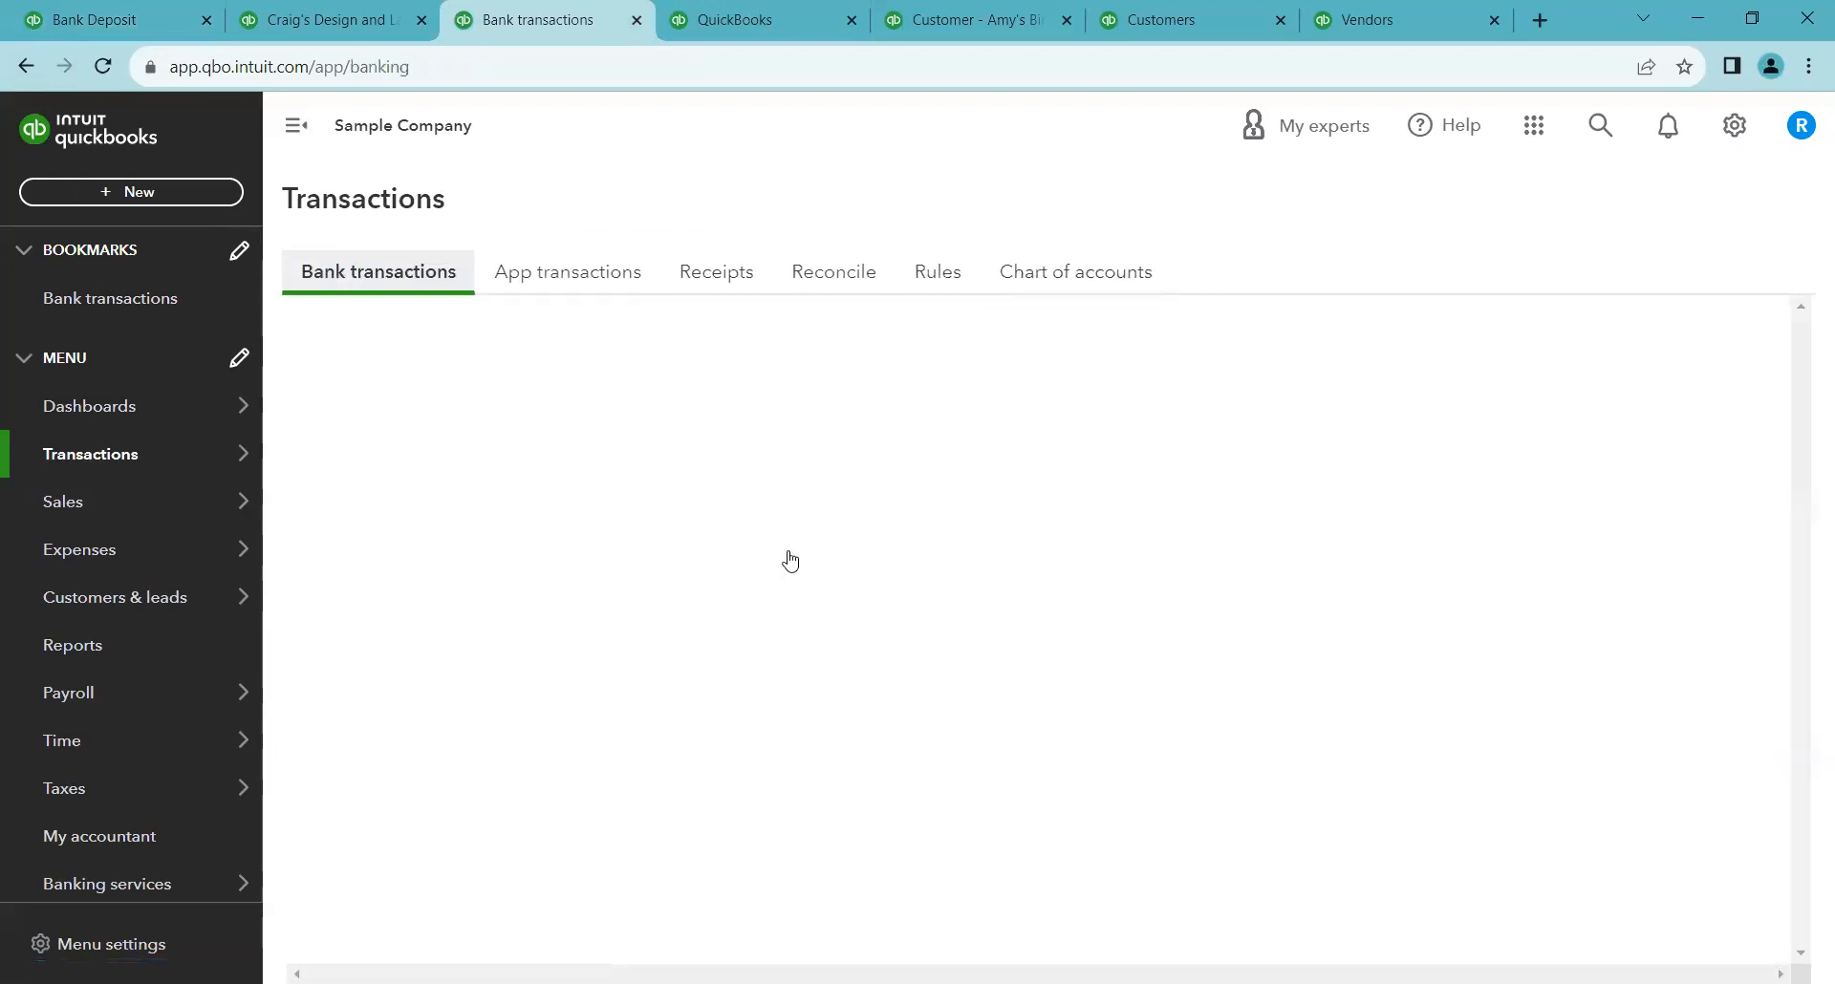
scroll(950, 616, down, 3)
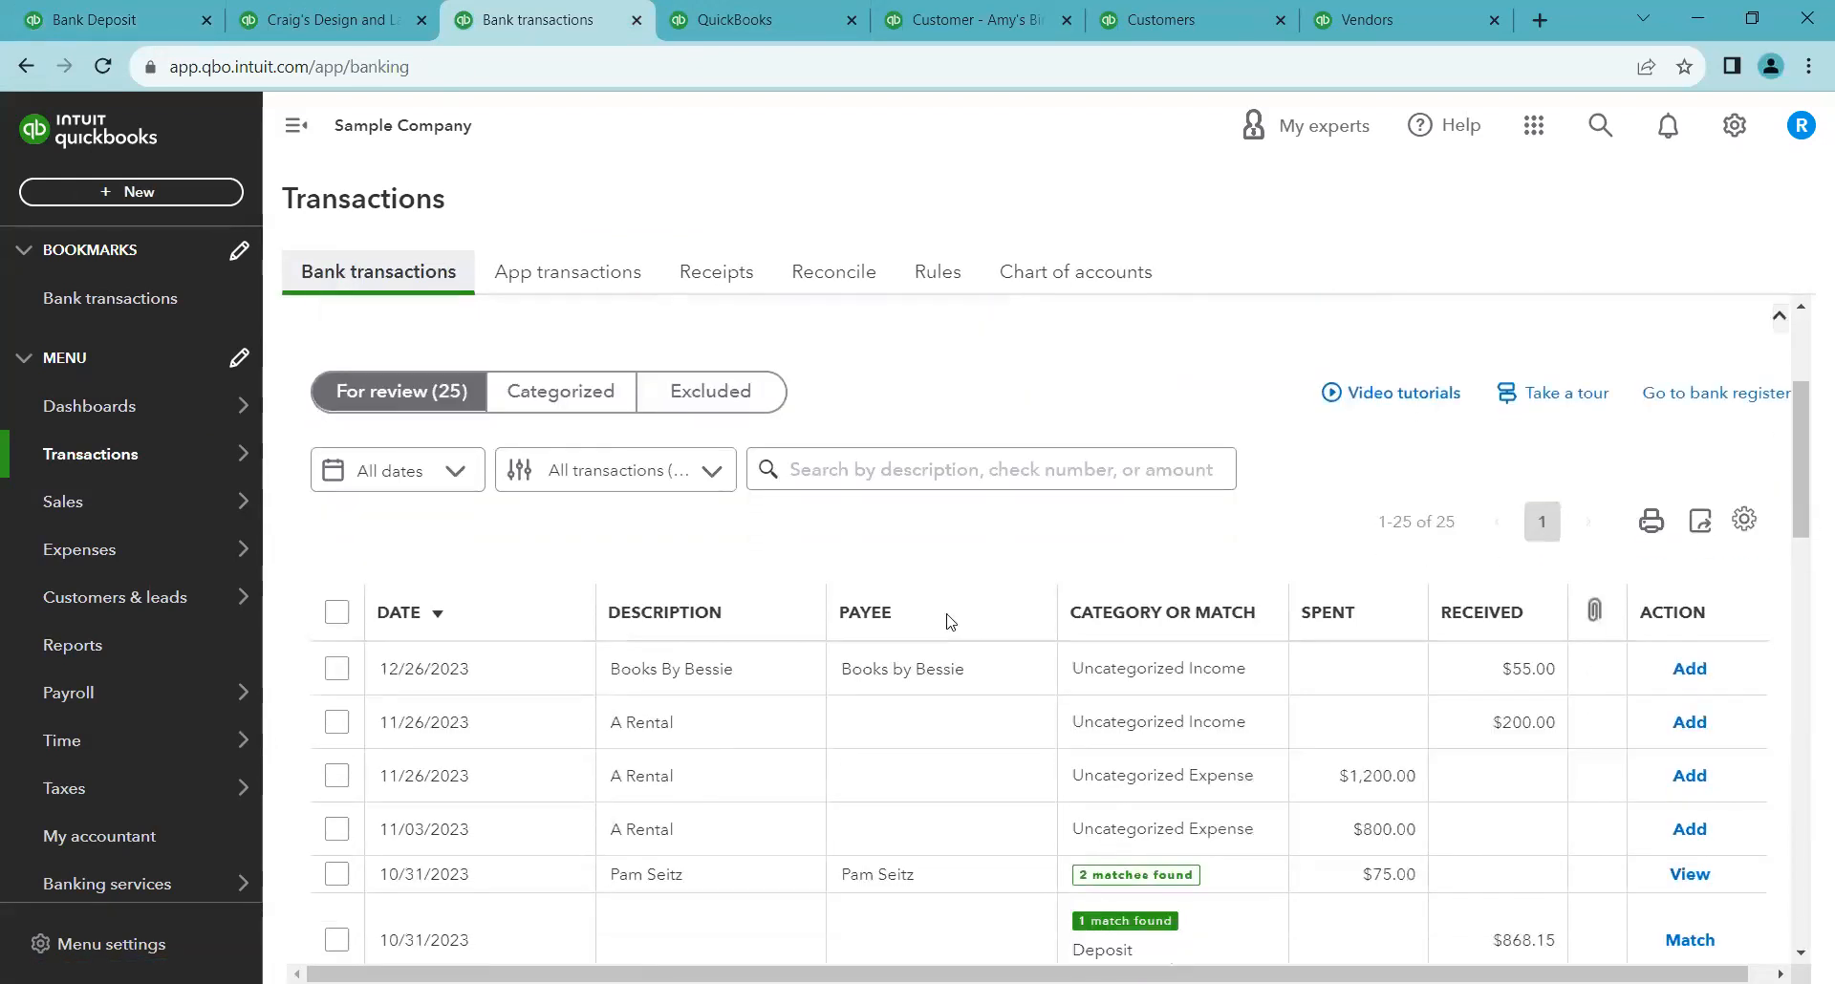
click(952, 702)
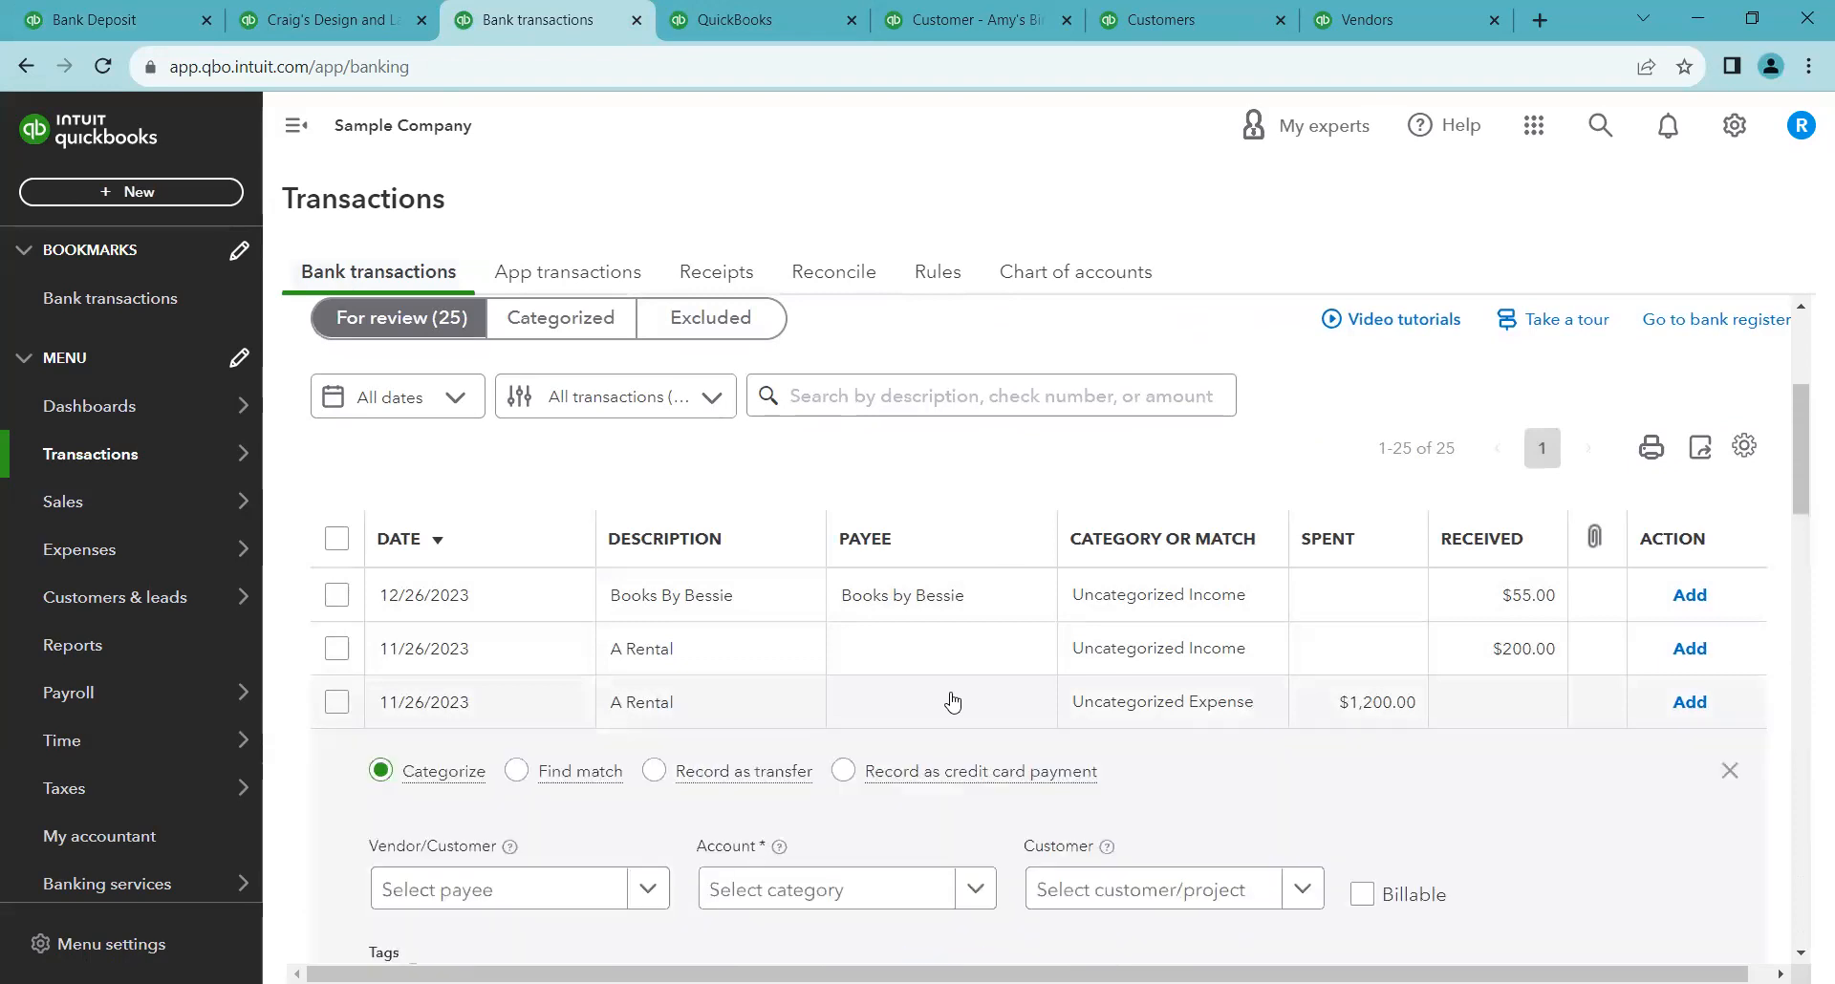
scroll(898, 688, down, 3)
click(846, 664)
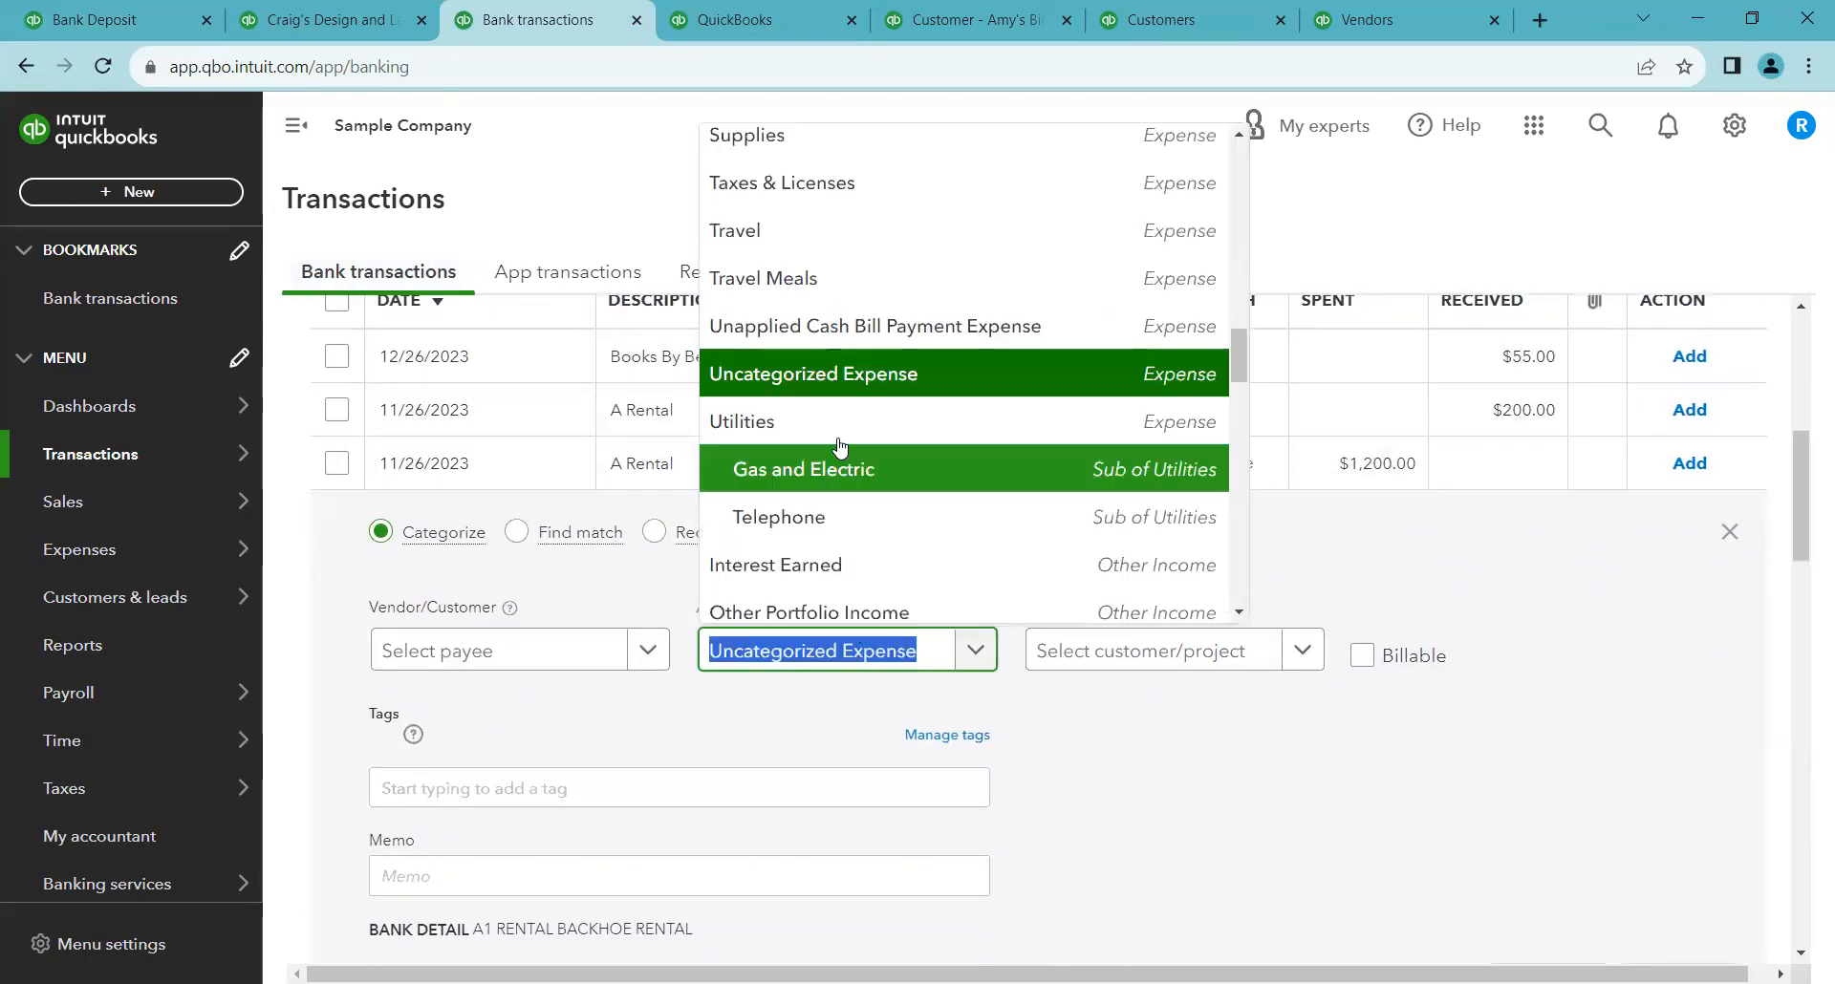
click(769, 232)
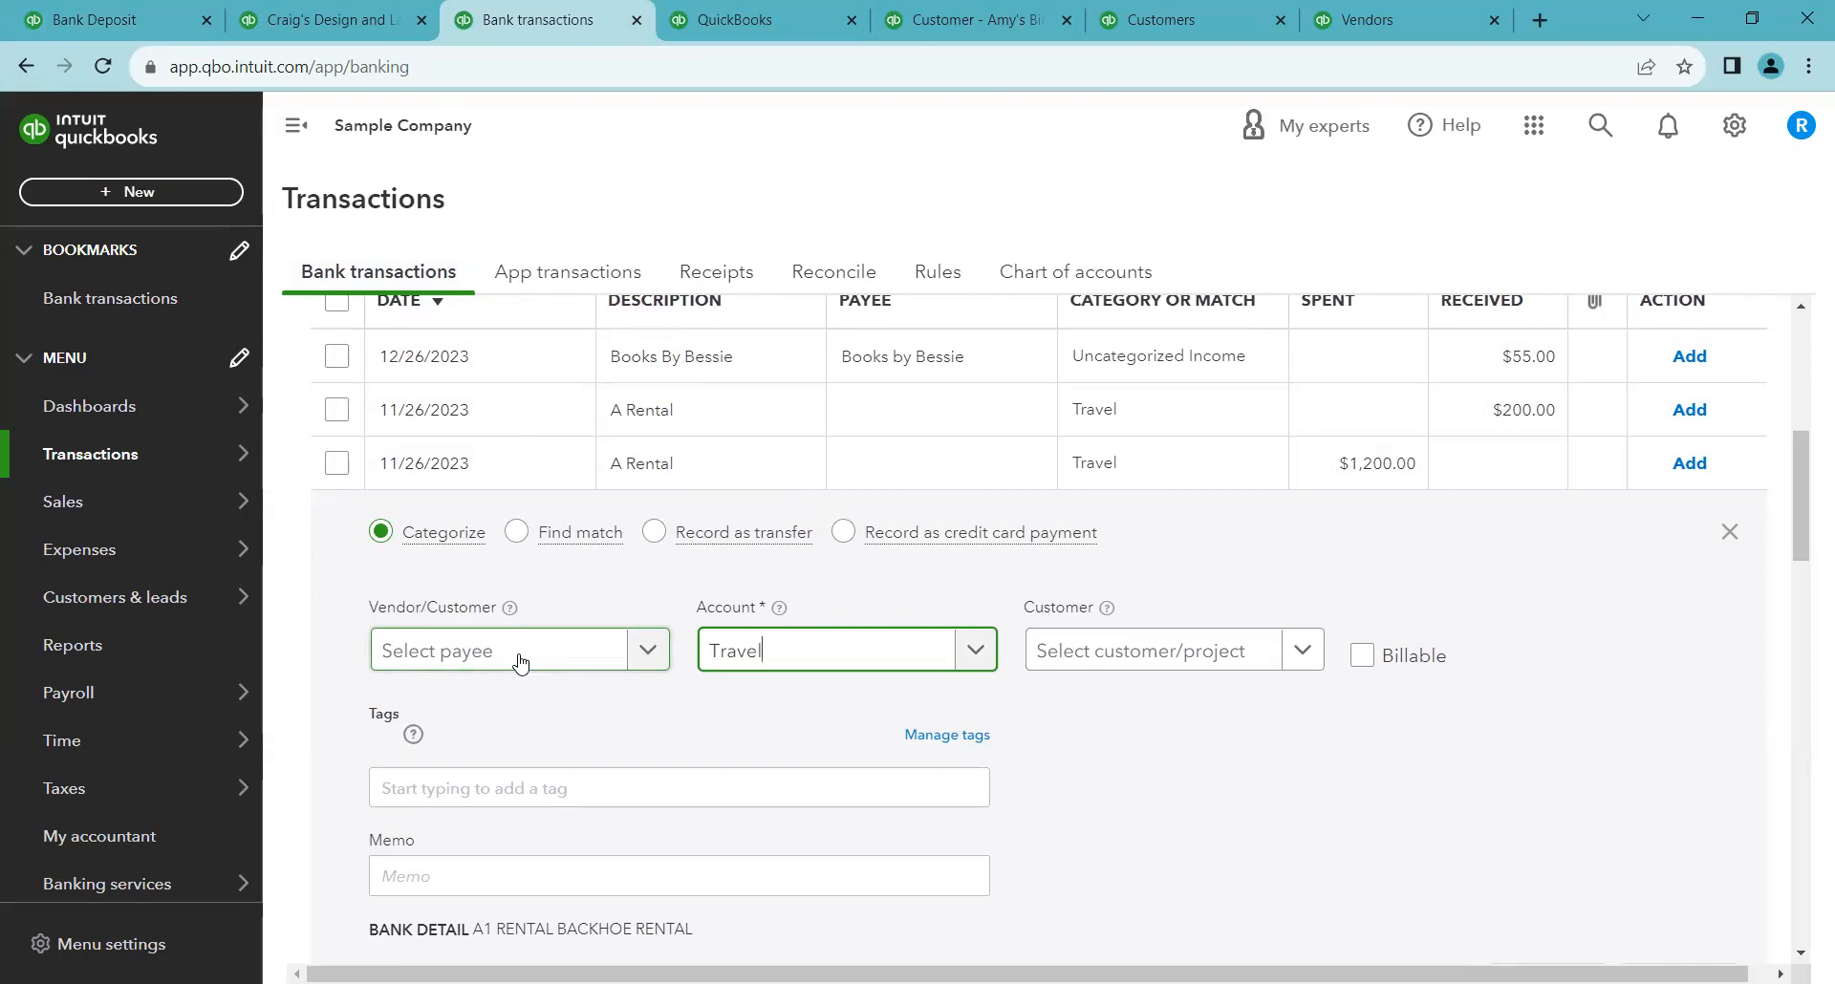
click(519, 662)
click(552, 678)
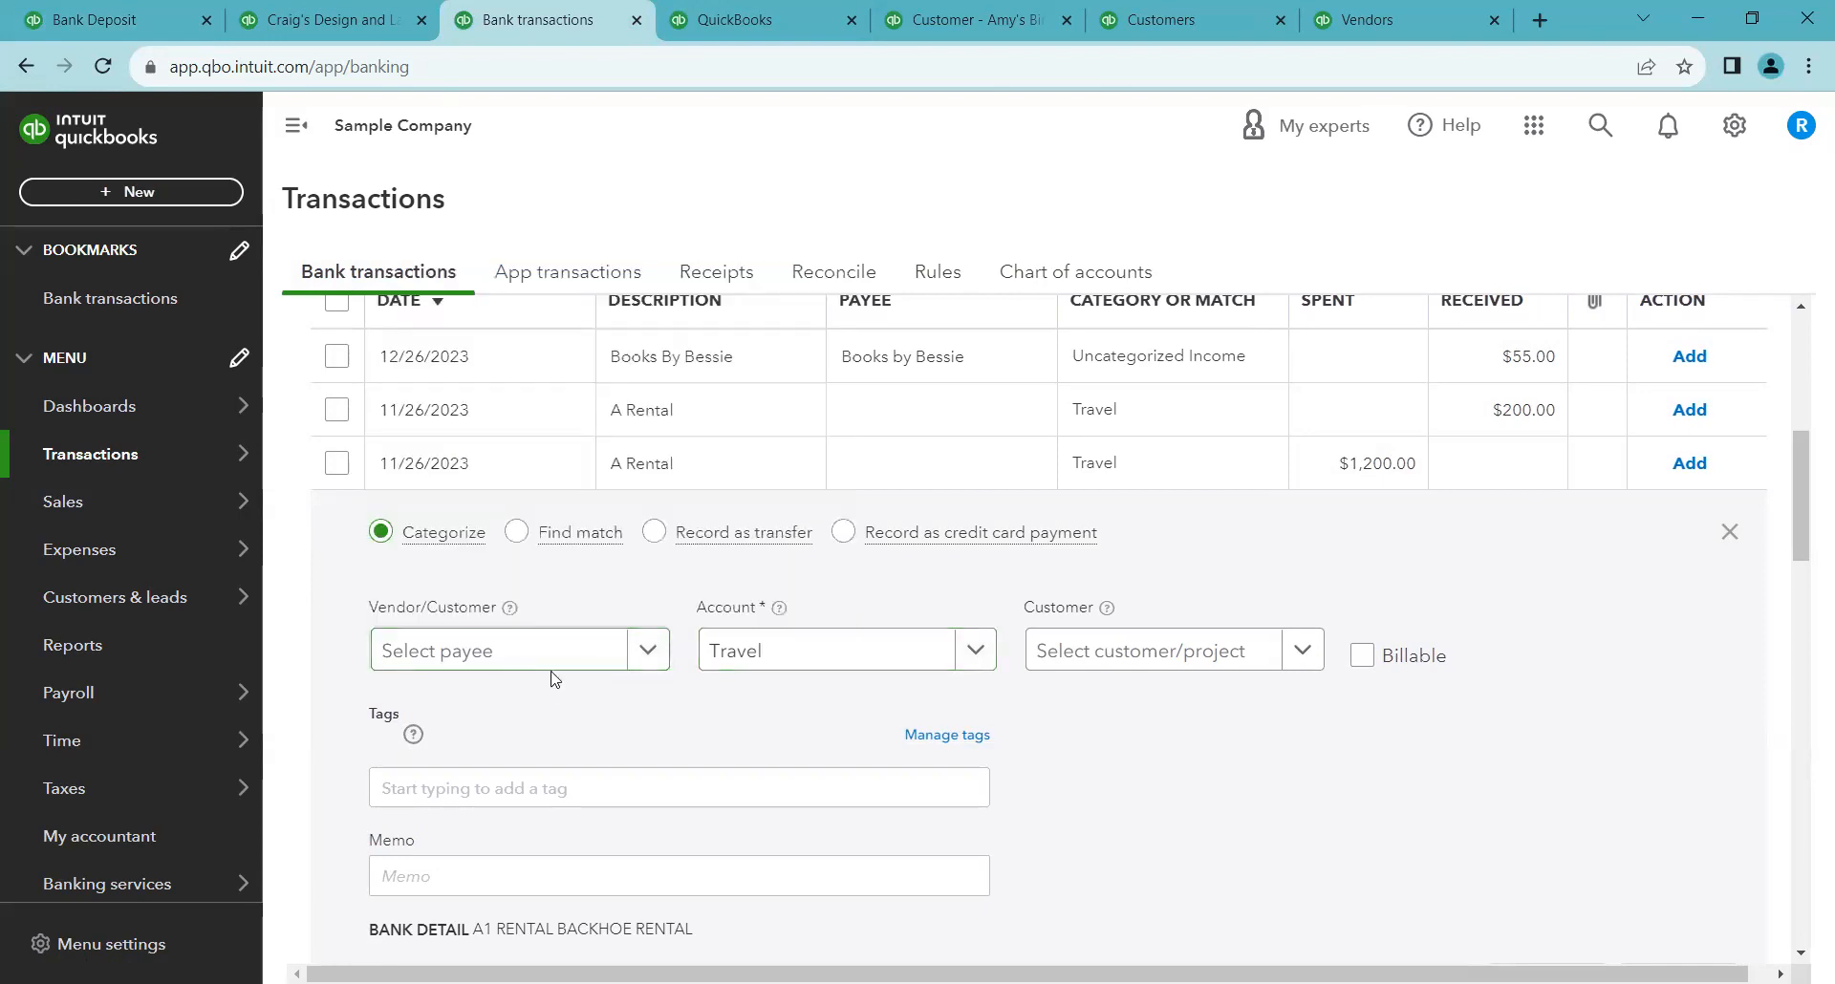
click(556, 659)
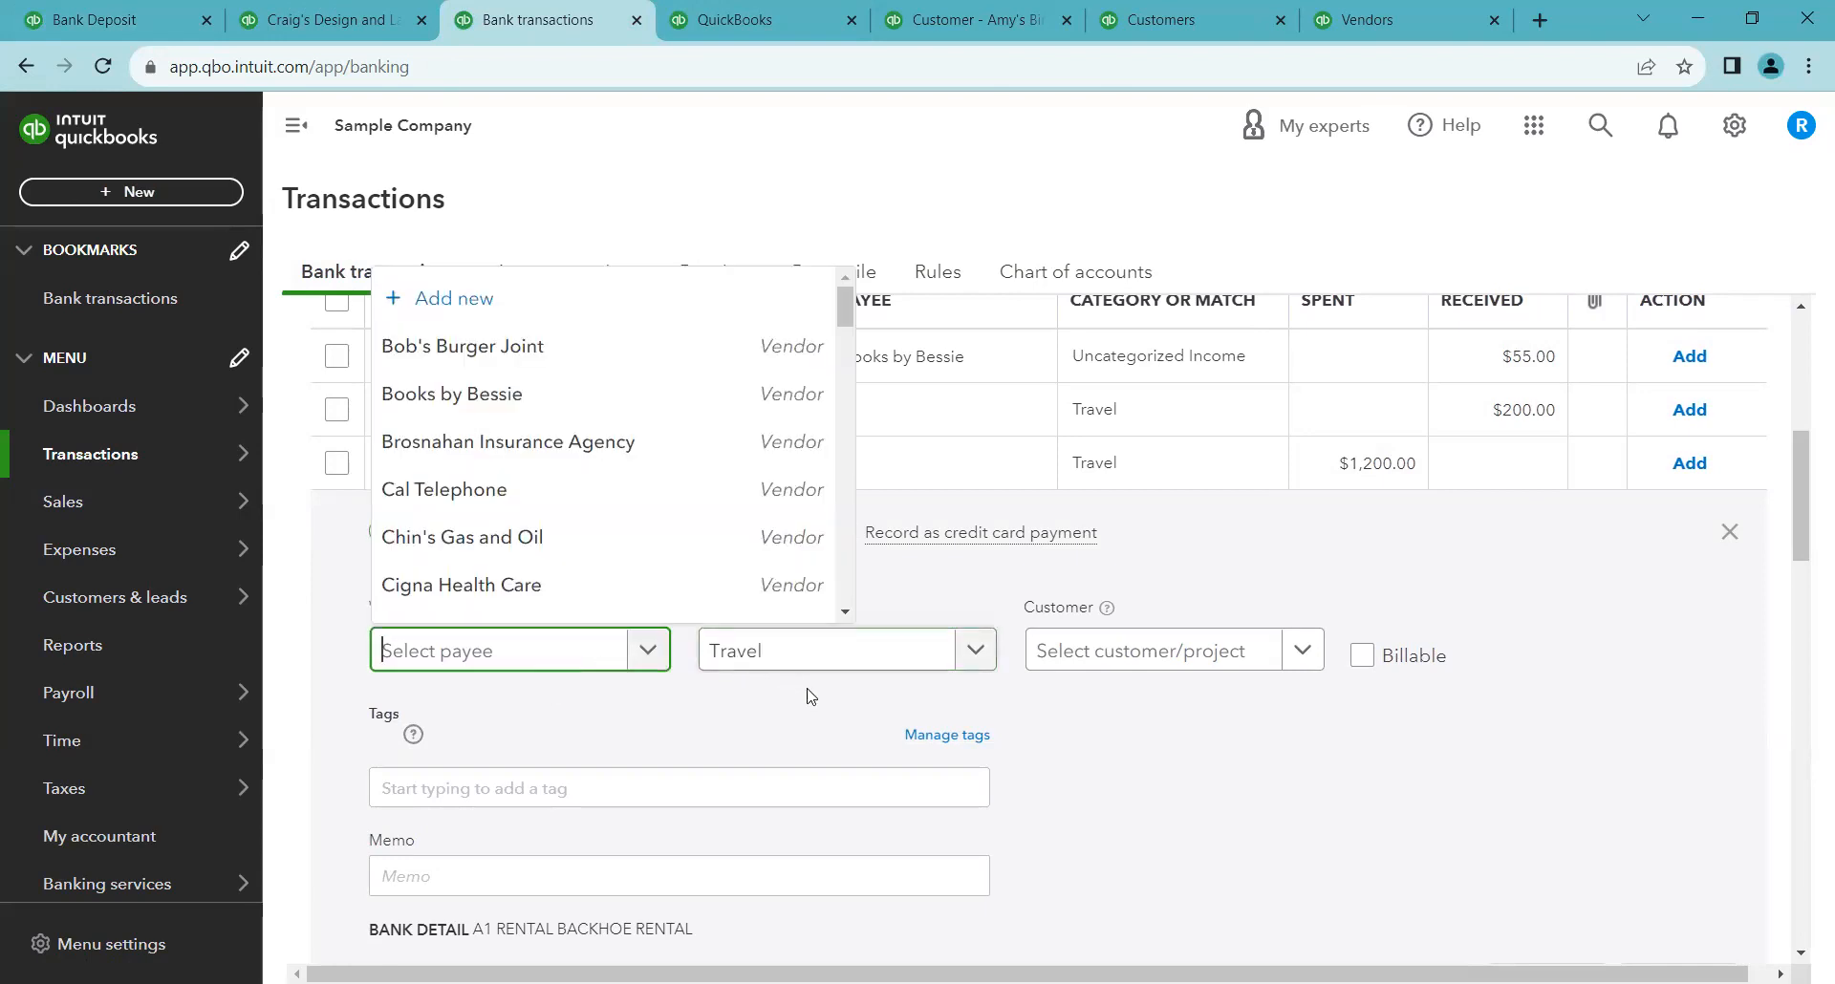
click(526, 705)
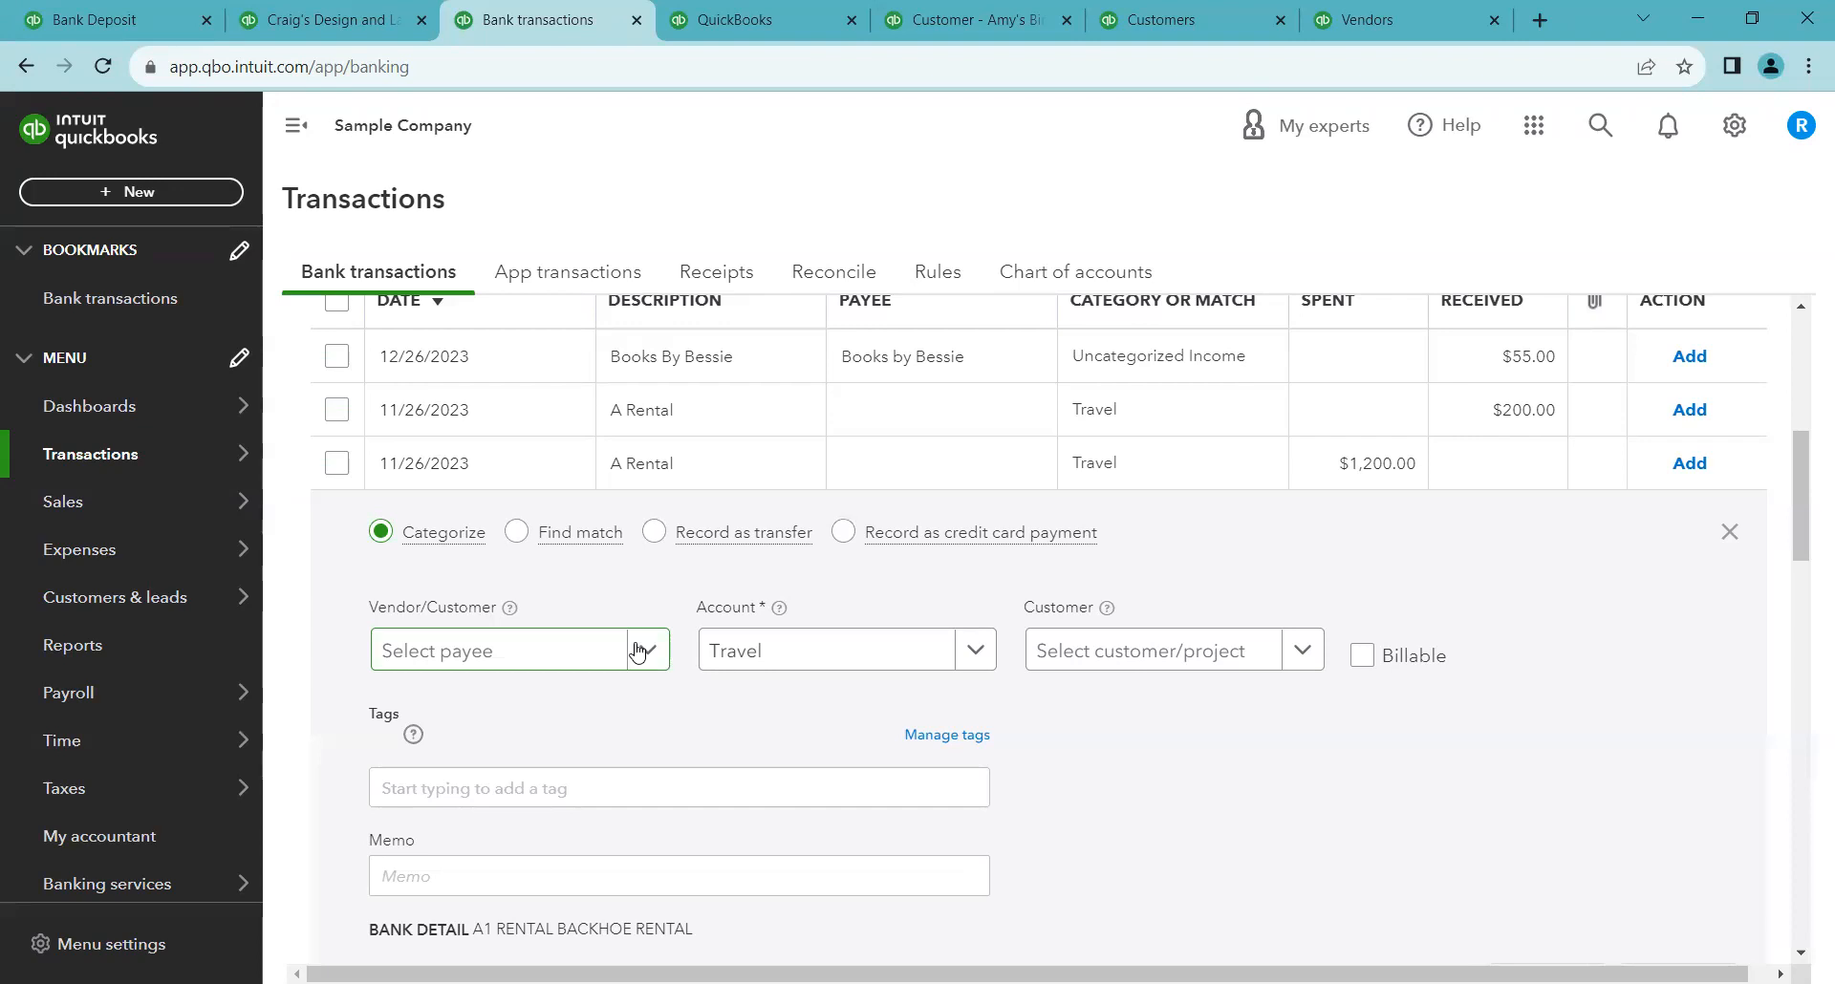
click(530, 670)
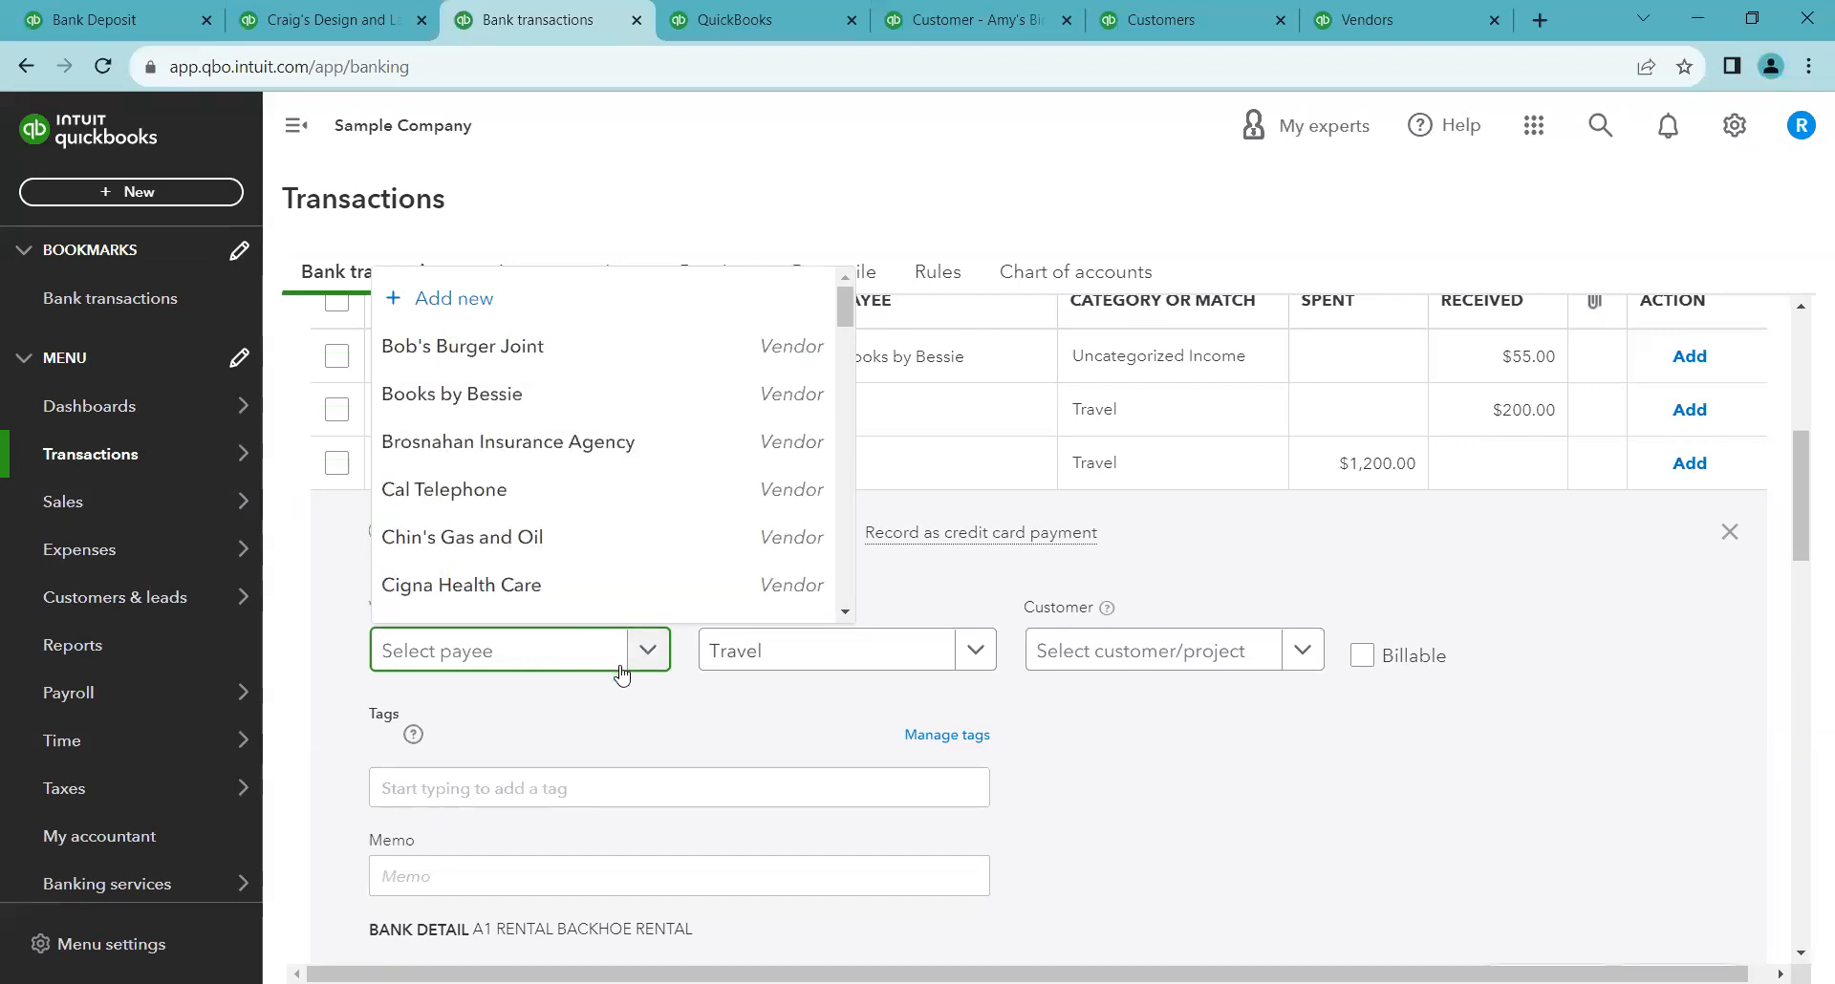
Return to the Reports list and browse the Sales tax and Employees report groups
click(189, 11)
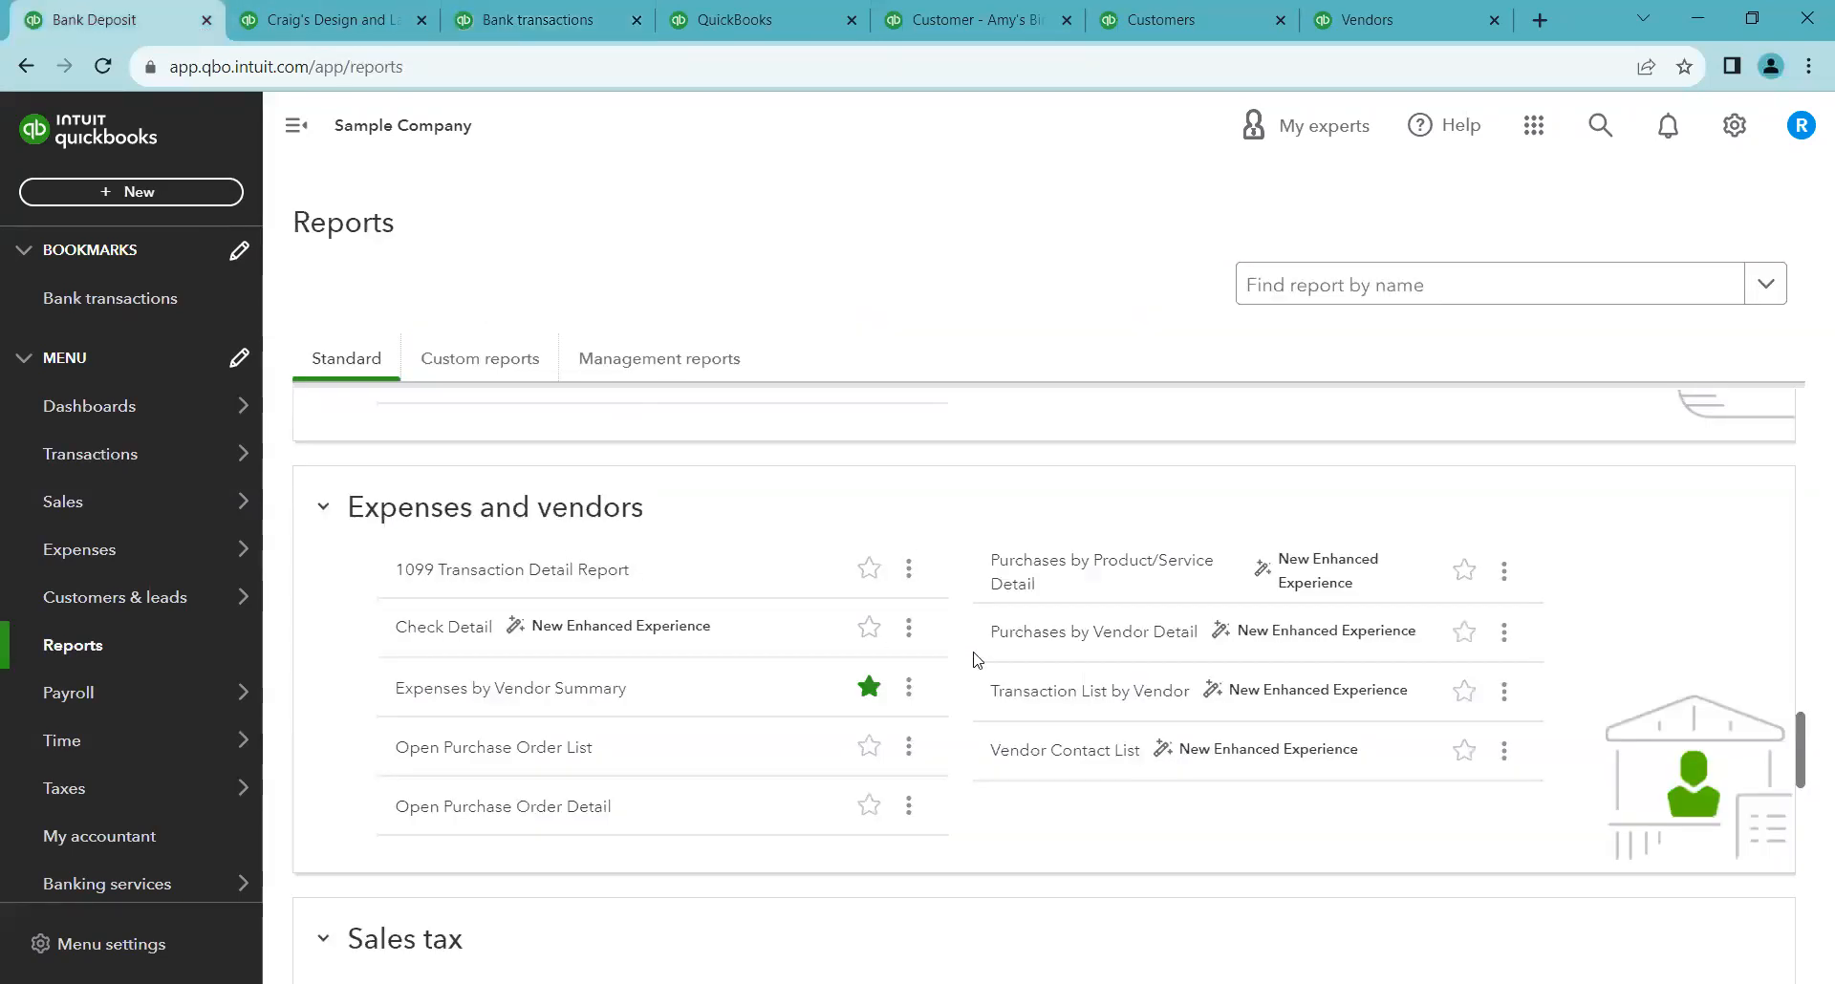
scroll(973, 669, down, 3)
scroll(976, 712, down, 2)
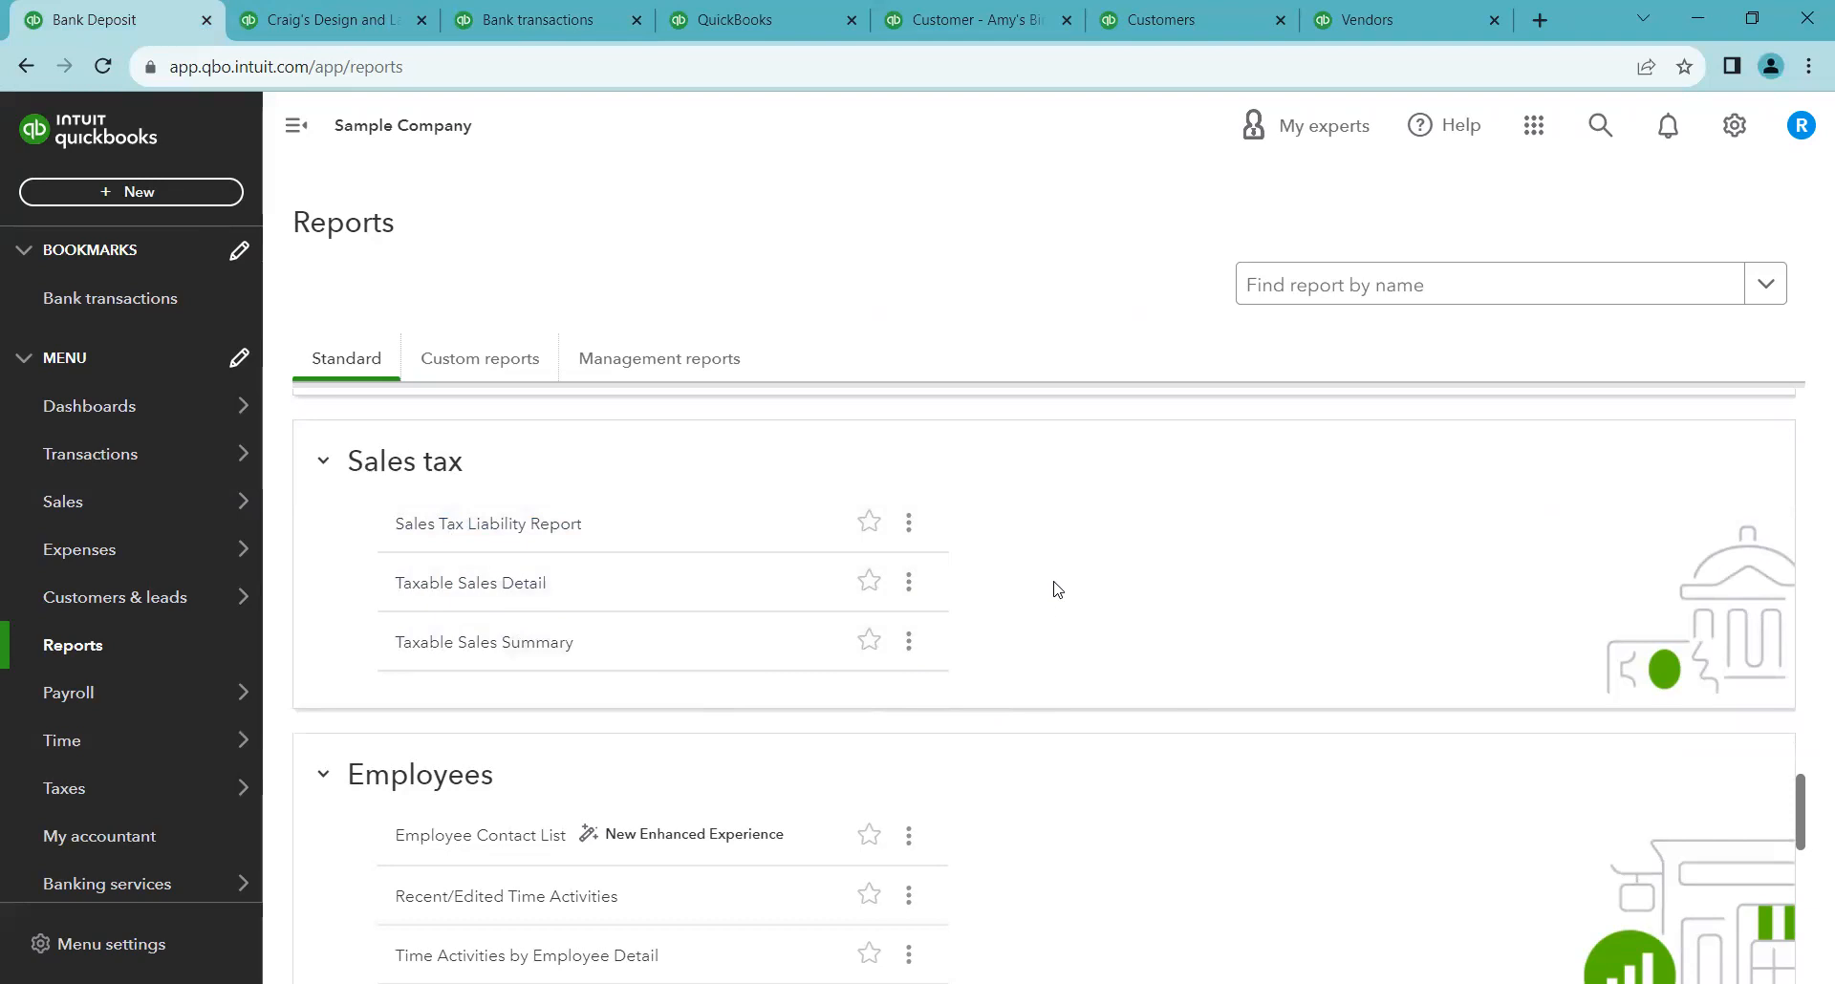
Browse the Employees and For my accountant report groups in the Reports list
scroll(1056, 573, down, 2)
scroll(1057, 571, down, 3)
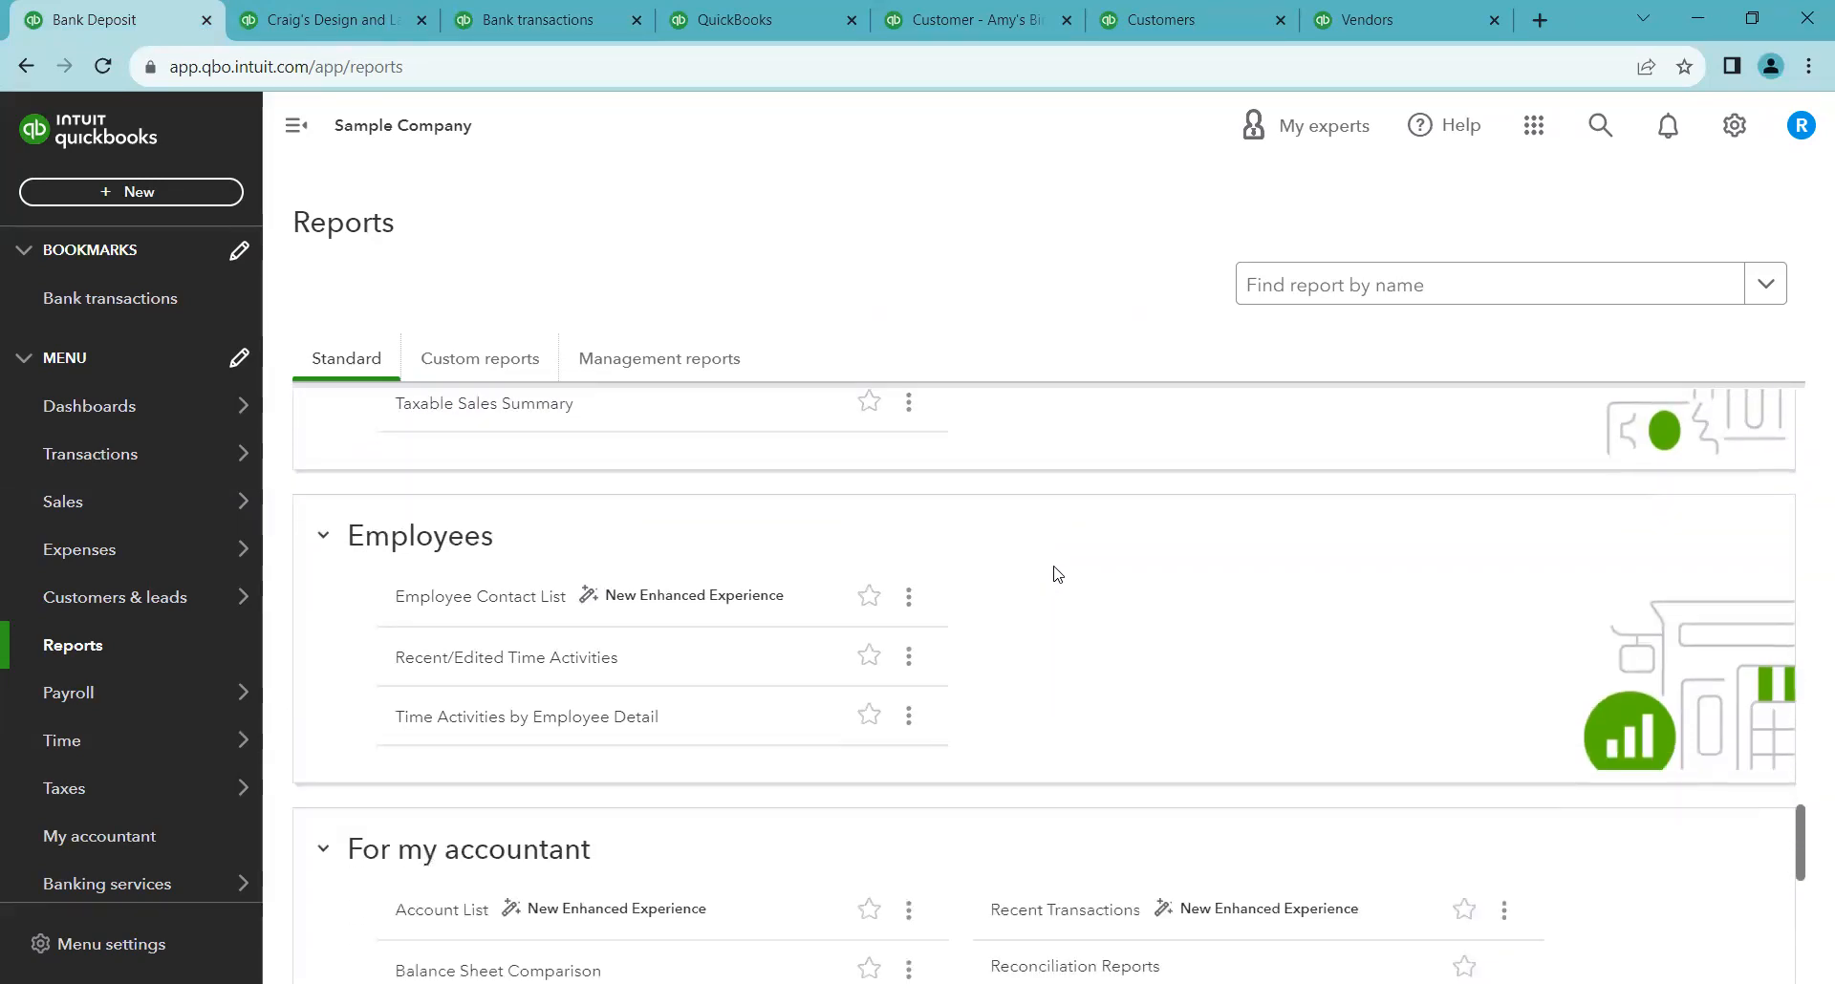
scroll(1056, 574, up, 4)
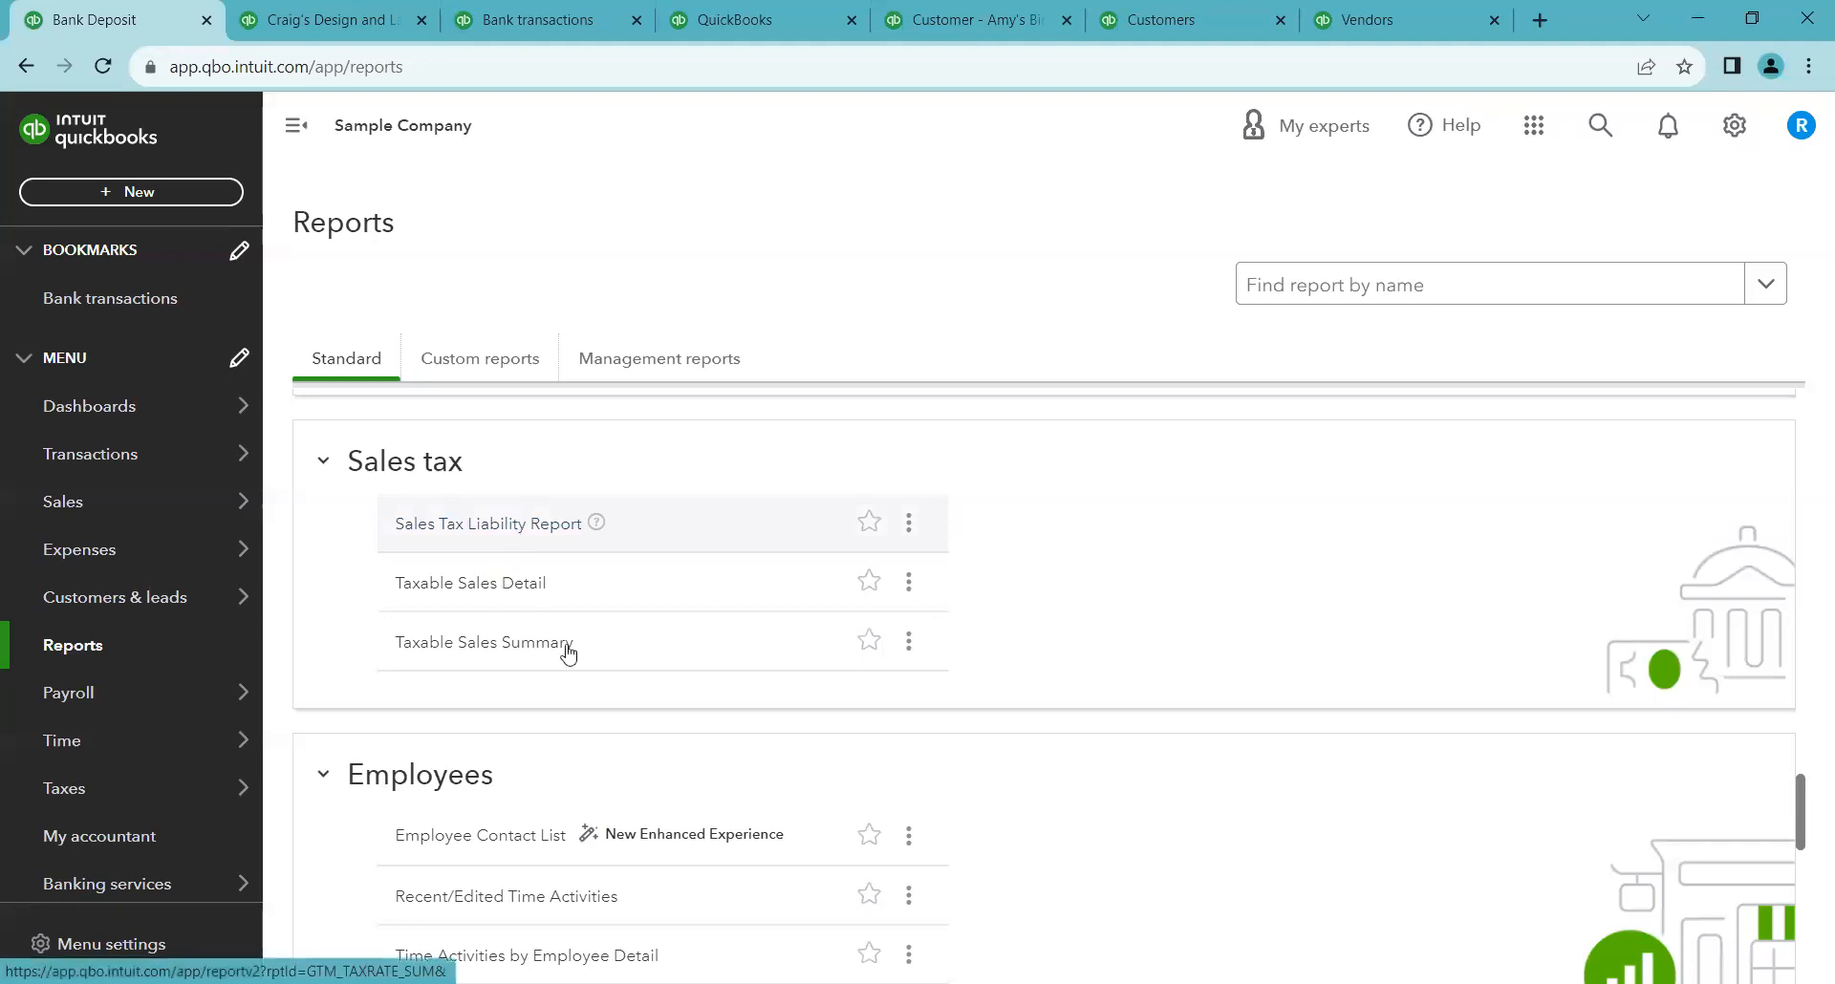
scroll(1212, 659, down, 3)
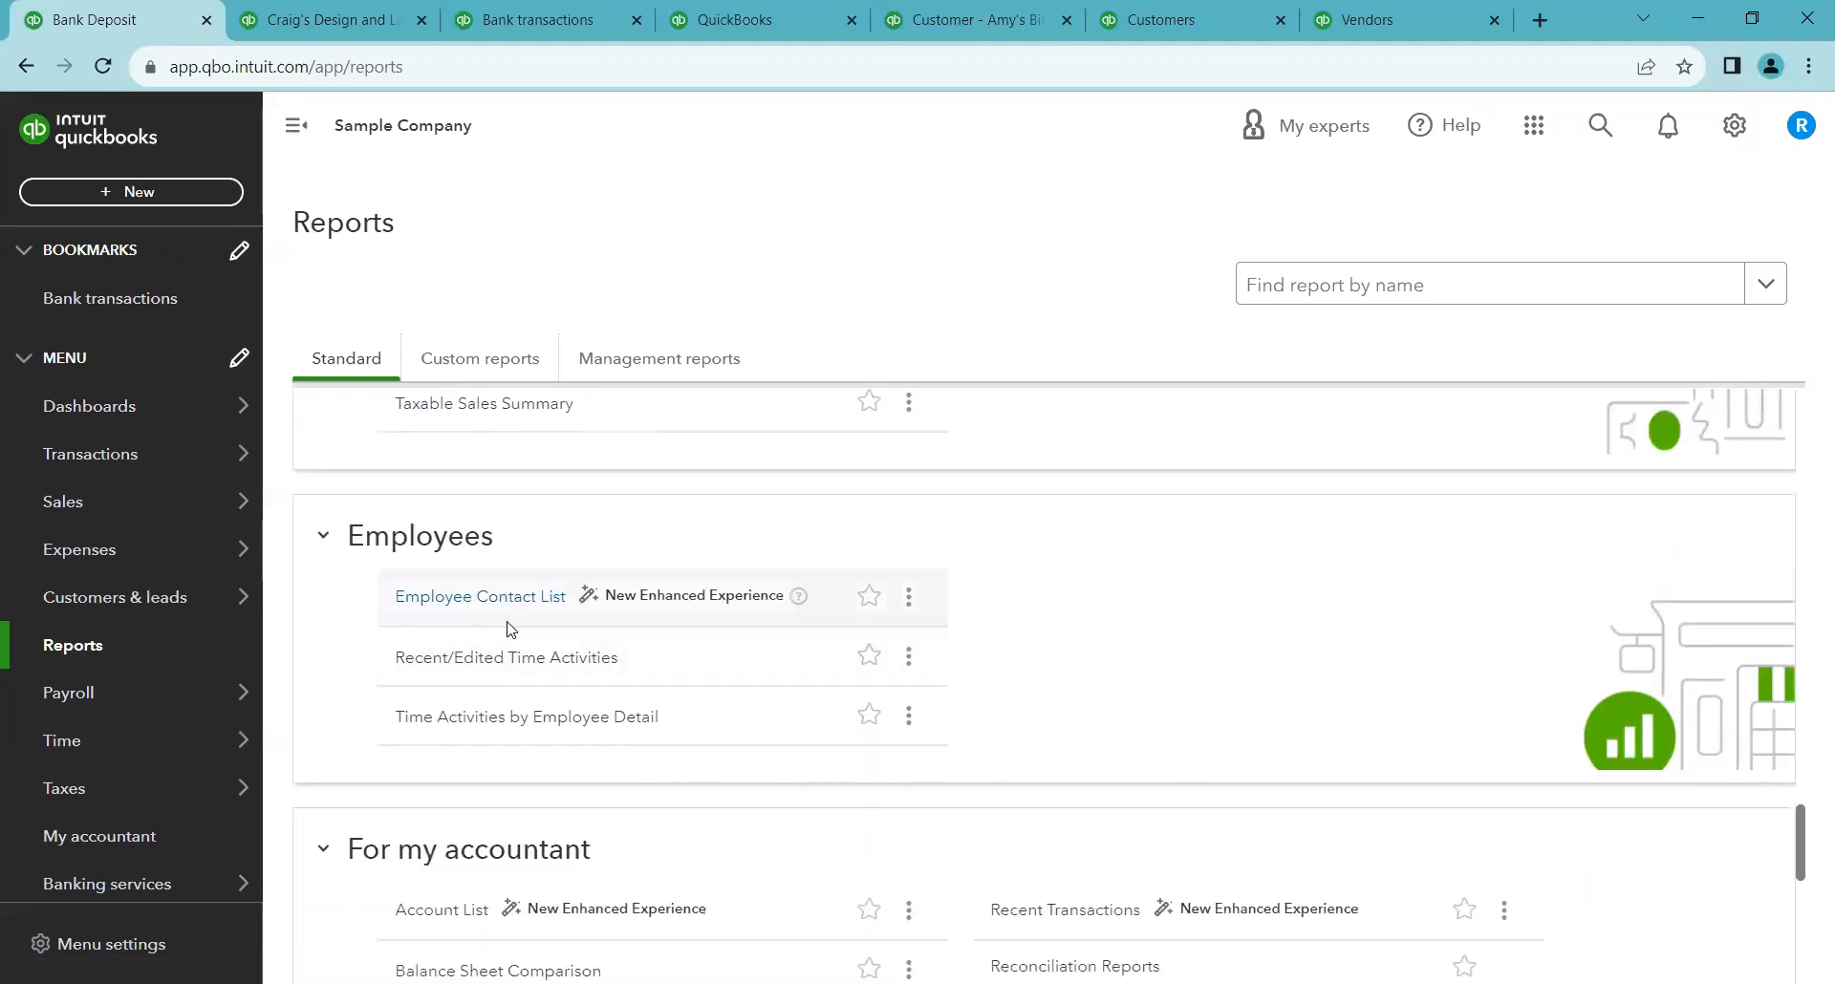
scroll(533, 702, down, 1)
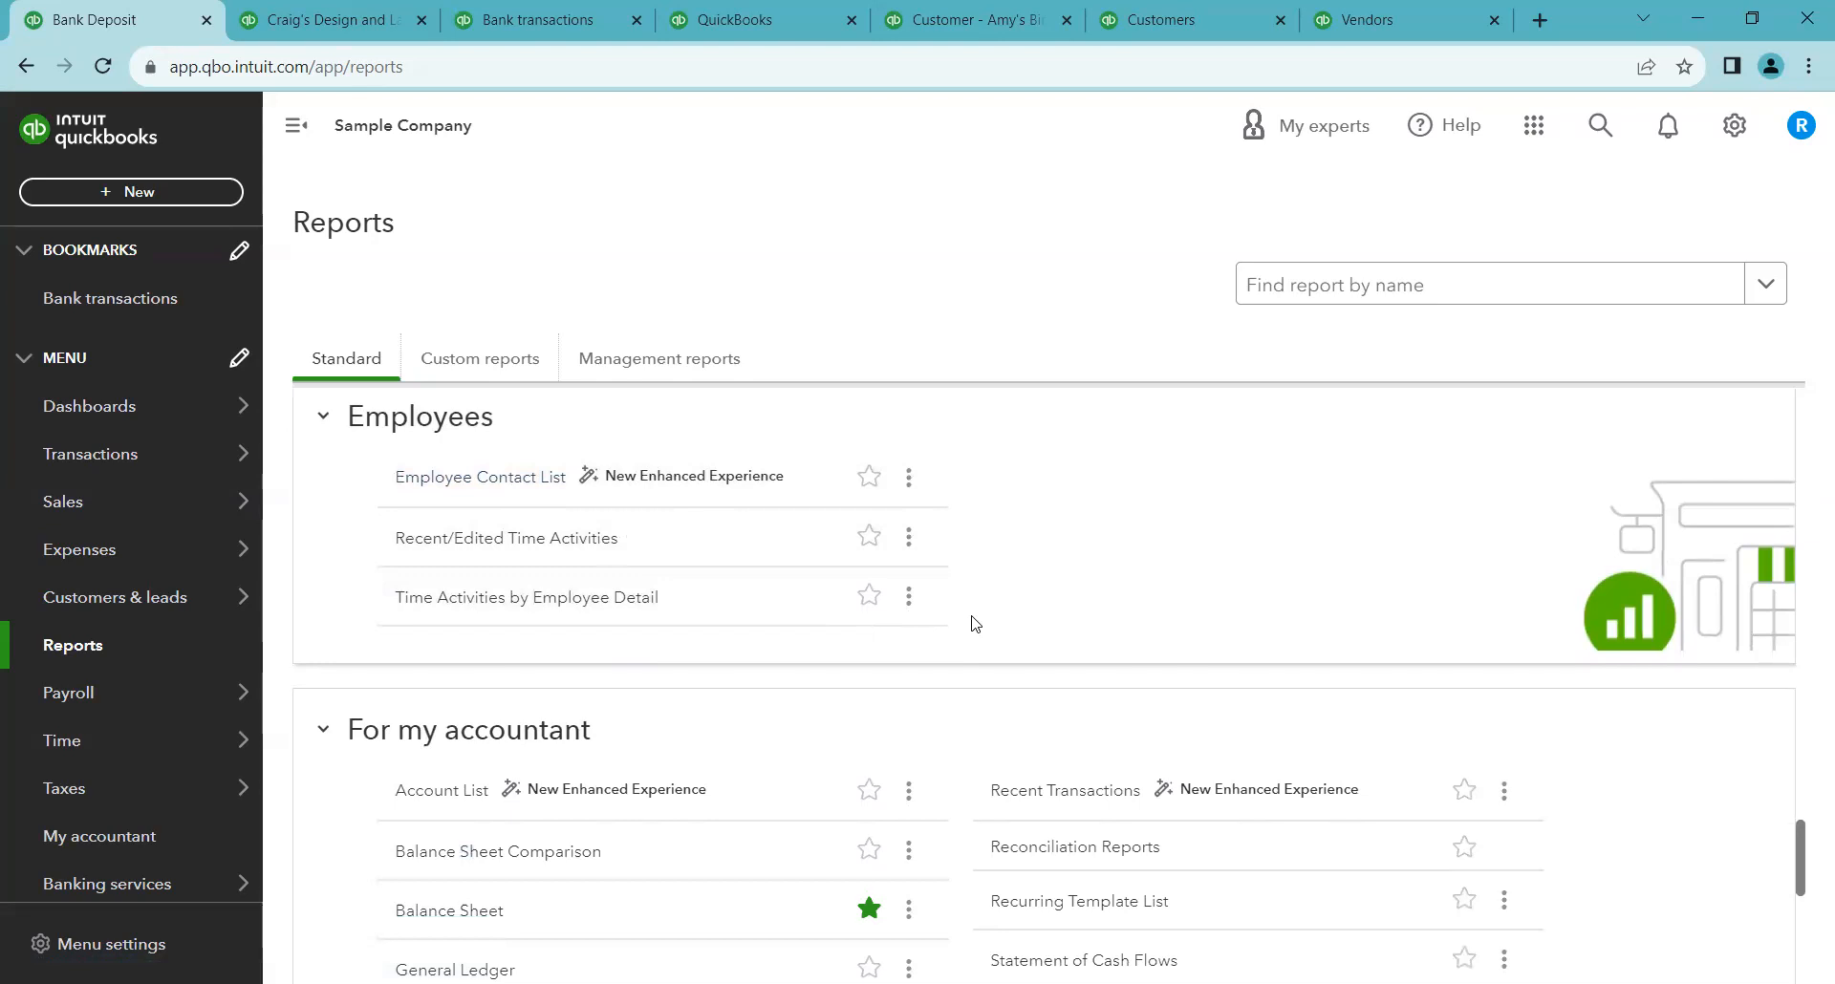
scroll(960, 640, down, 5)
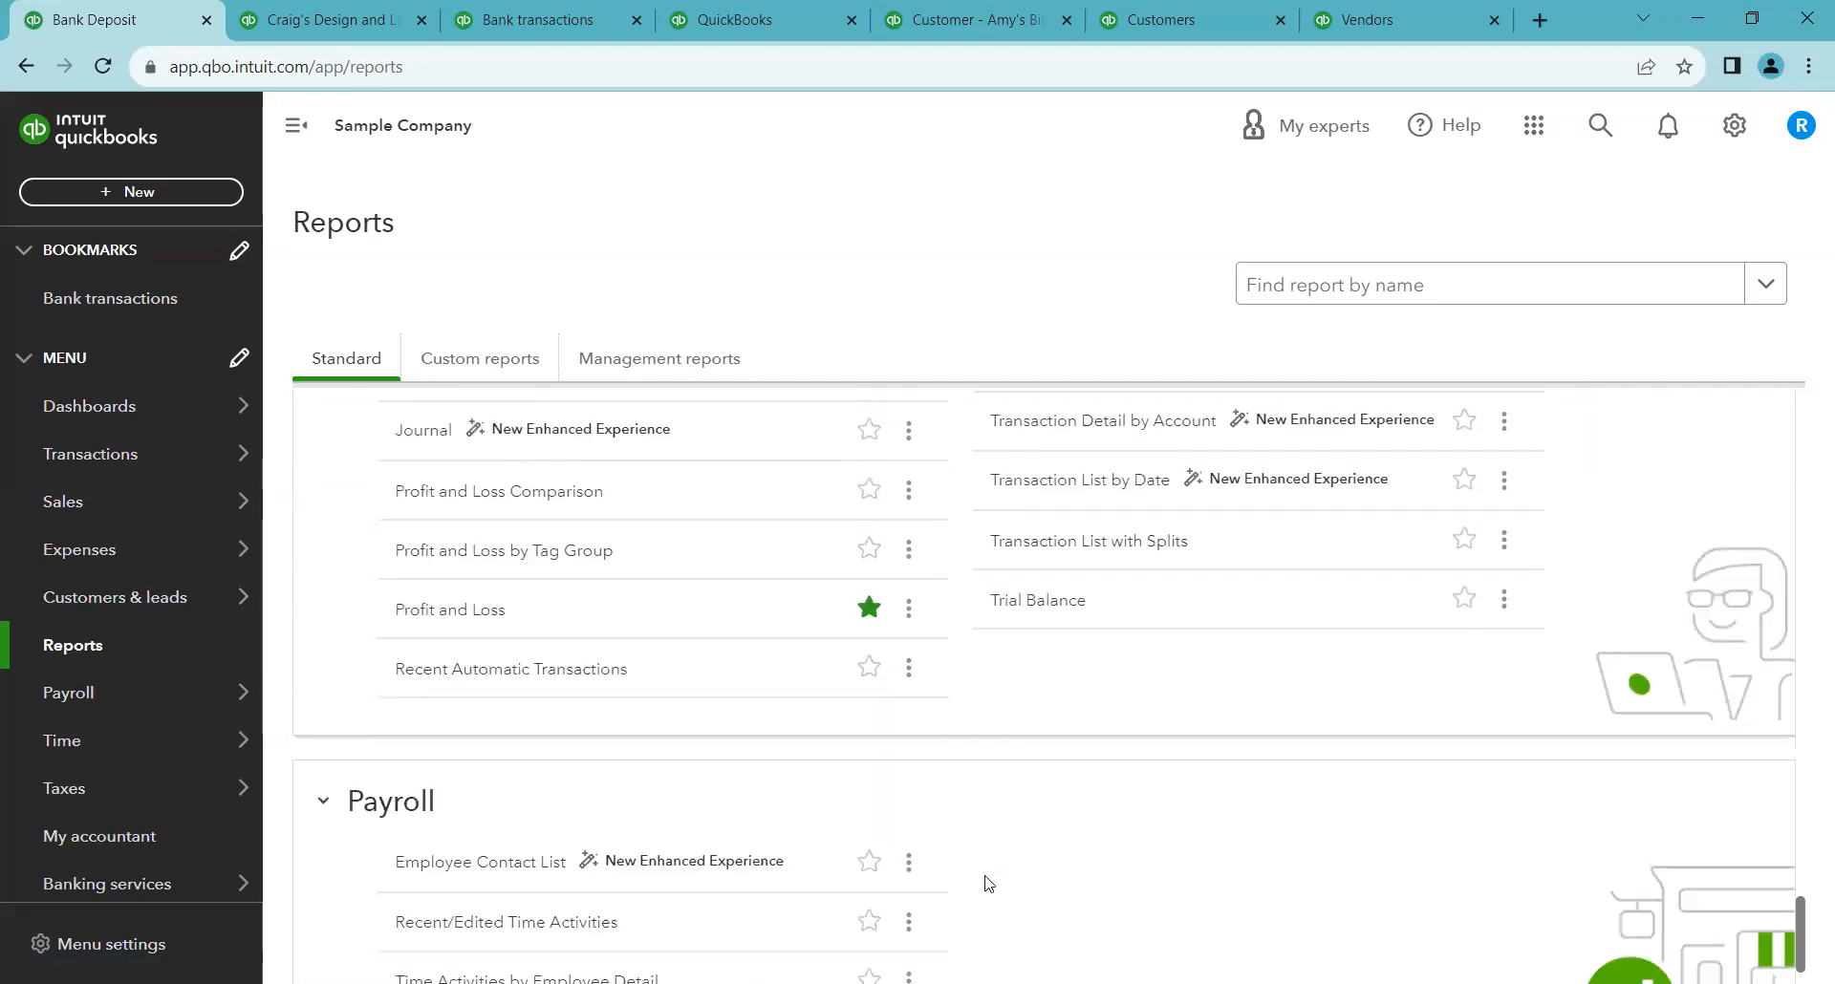
scroll(975, 857, down, 2)
scroll(967, 843, up, 5)
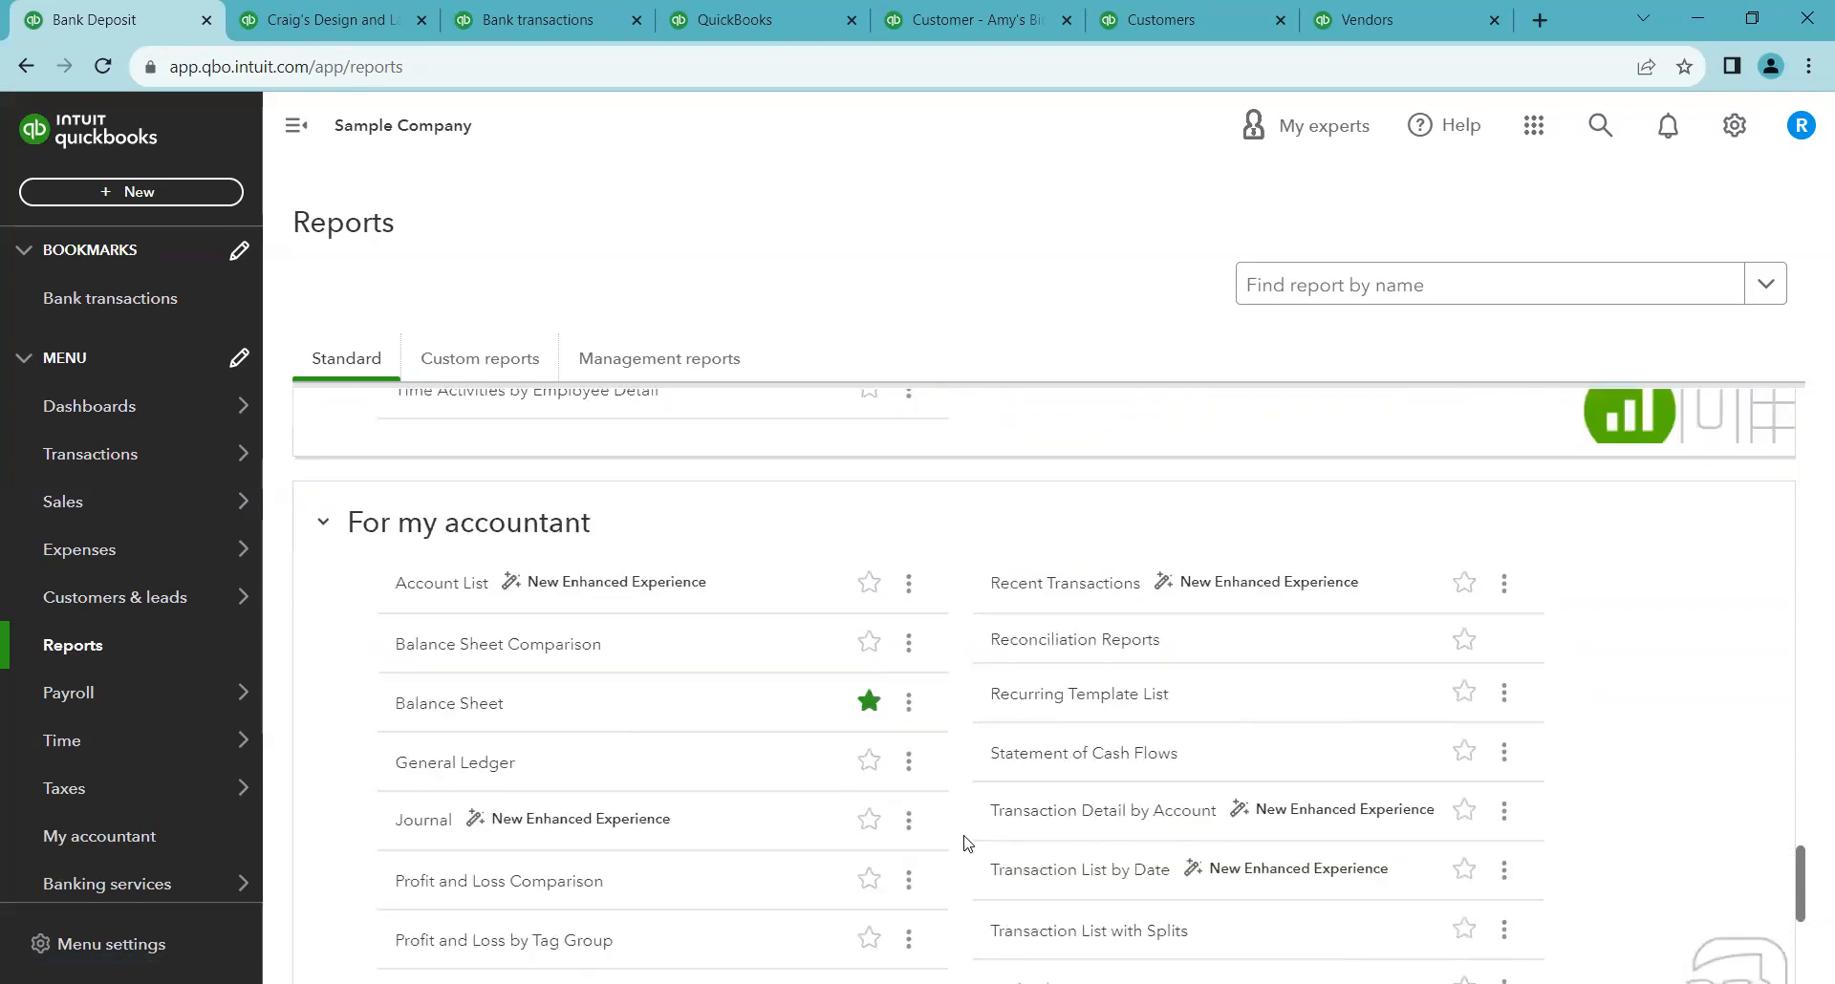
scroll(952, 526, down, 1)
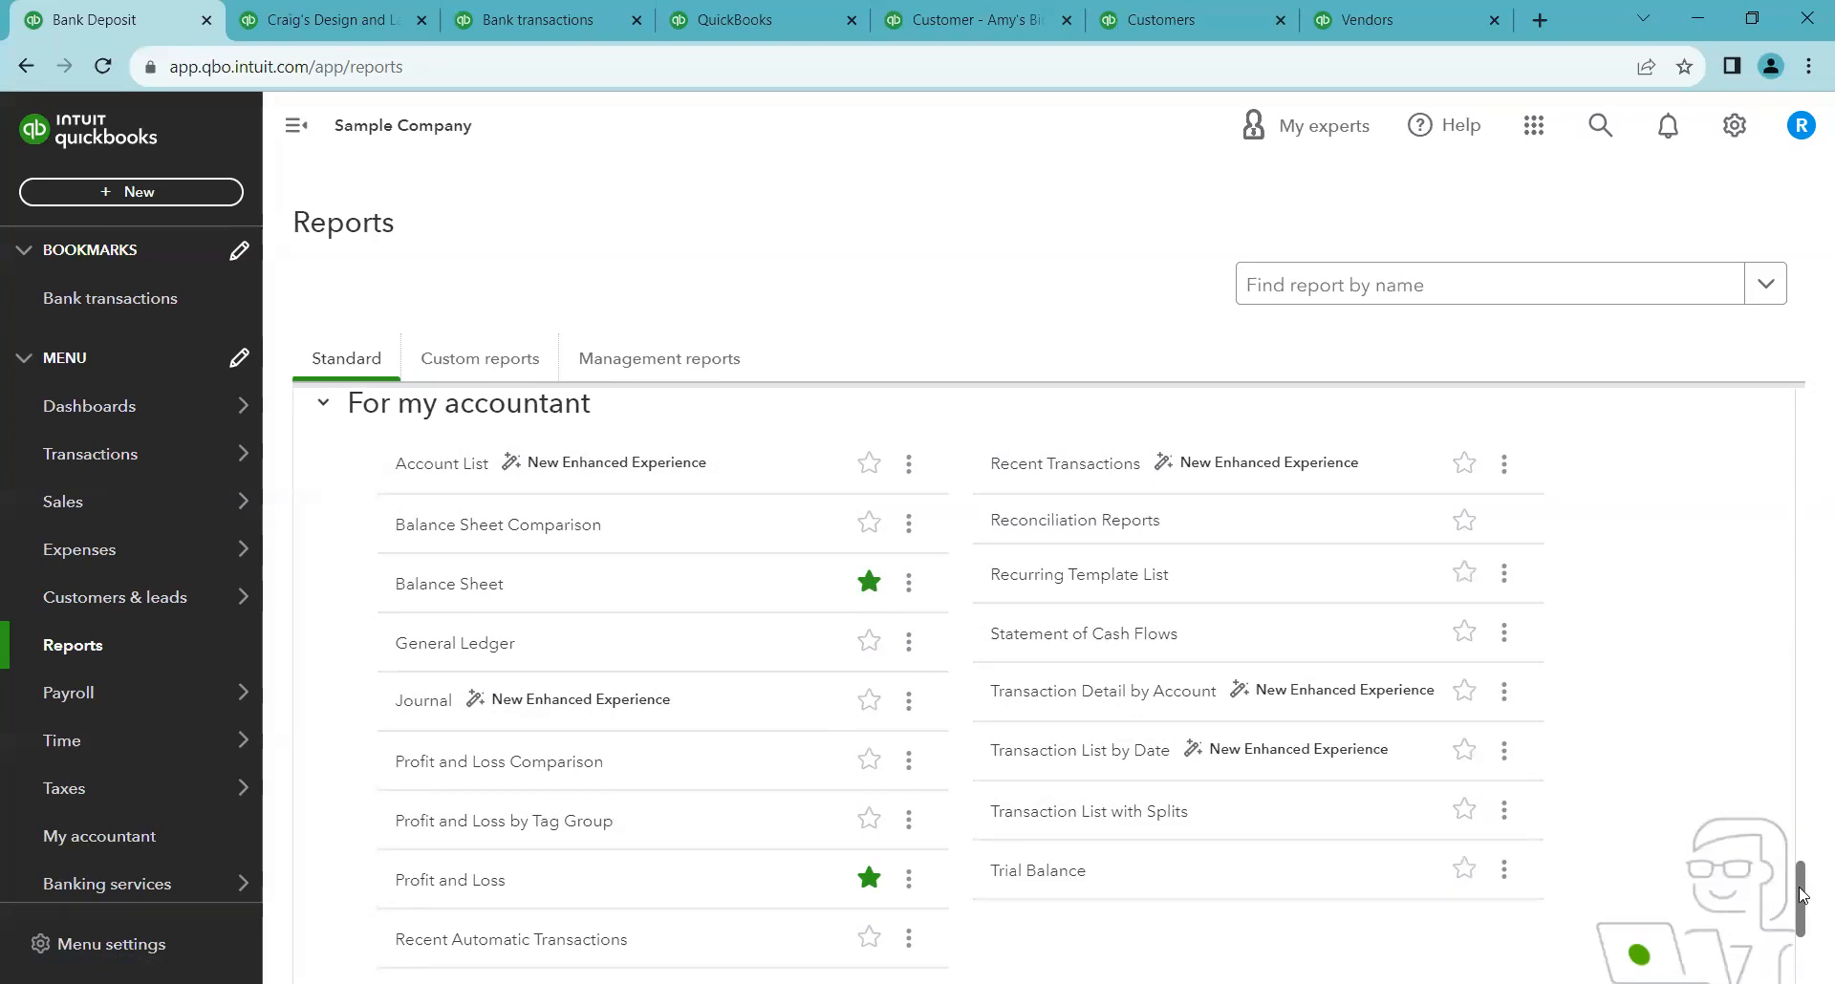
Remove Time Activities by Customer Detail from the favorite reports
drag(1800, 894, 1790, 426)
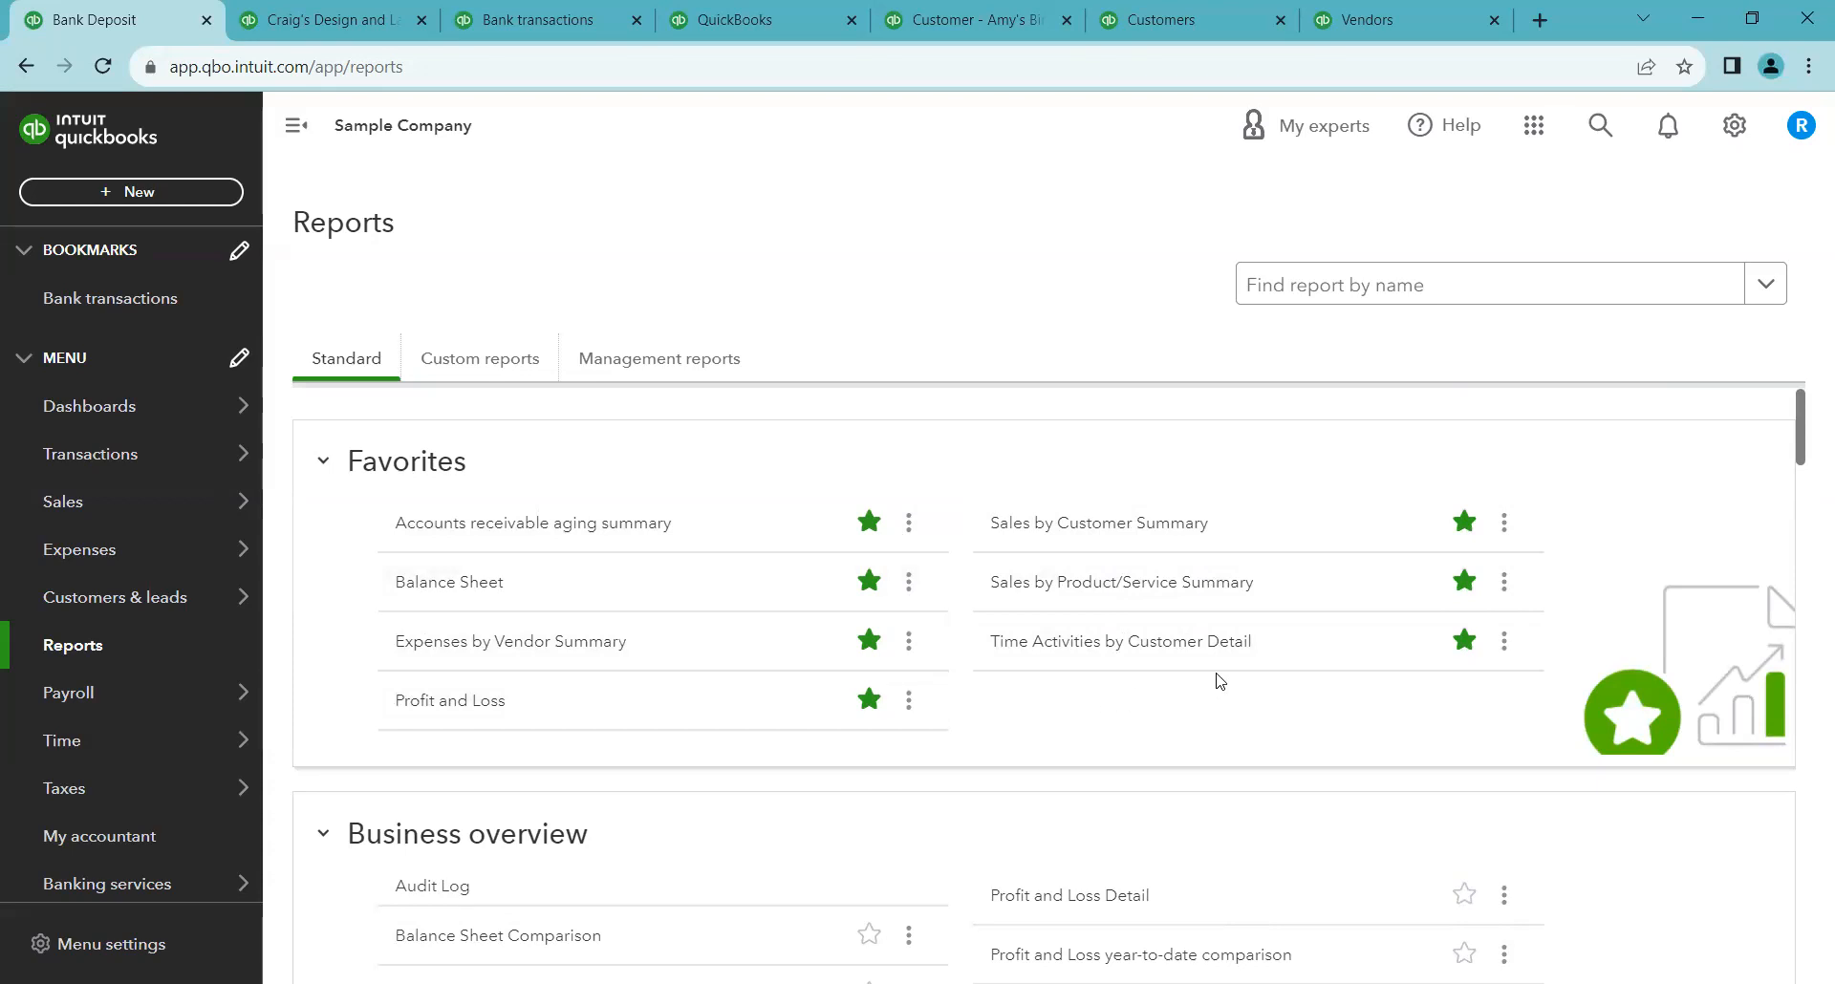
click(1464, 640)
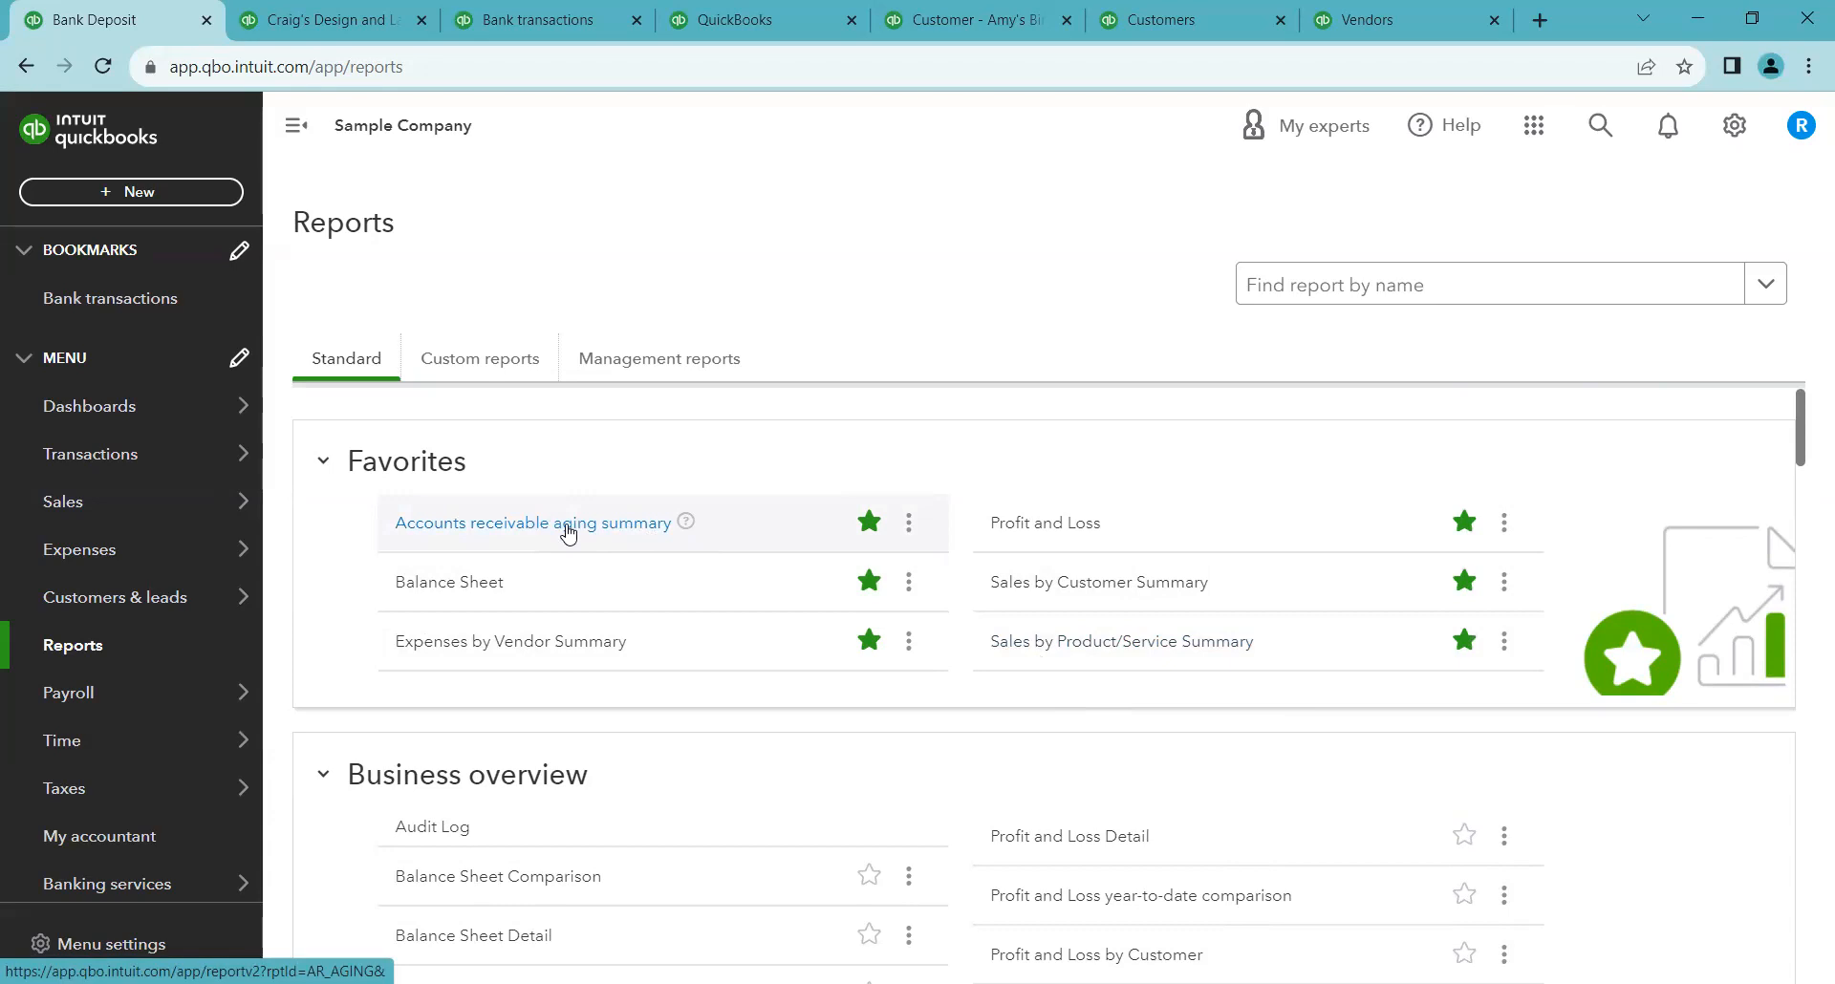
Open the Accounts receivable aging summary report from Favorites and review its customer balances
click(496, 529)
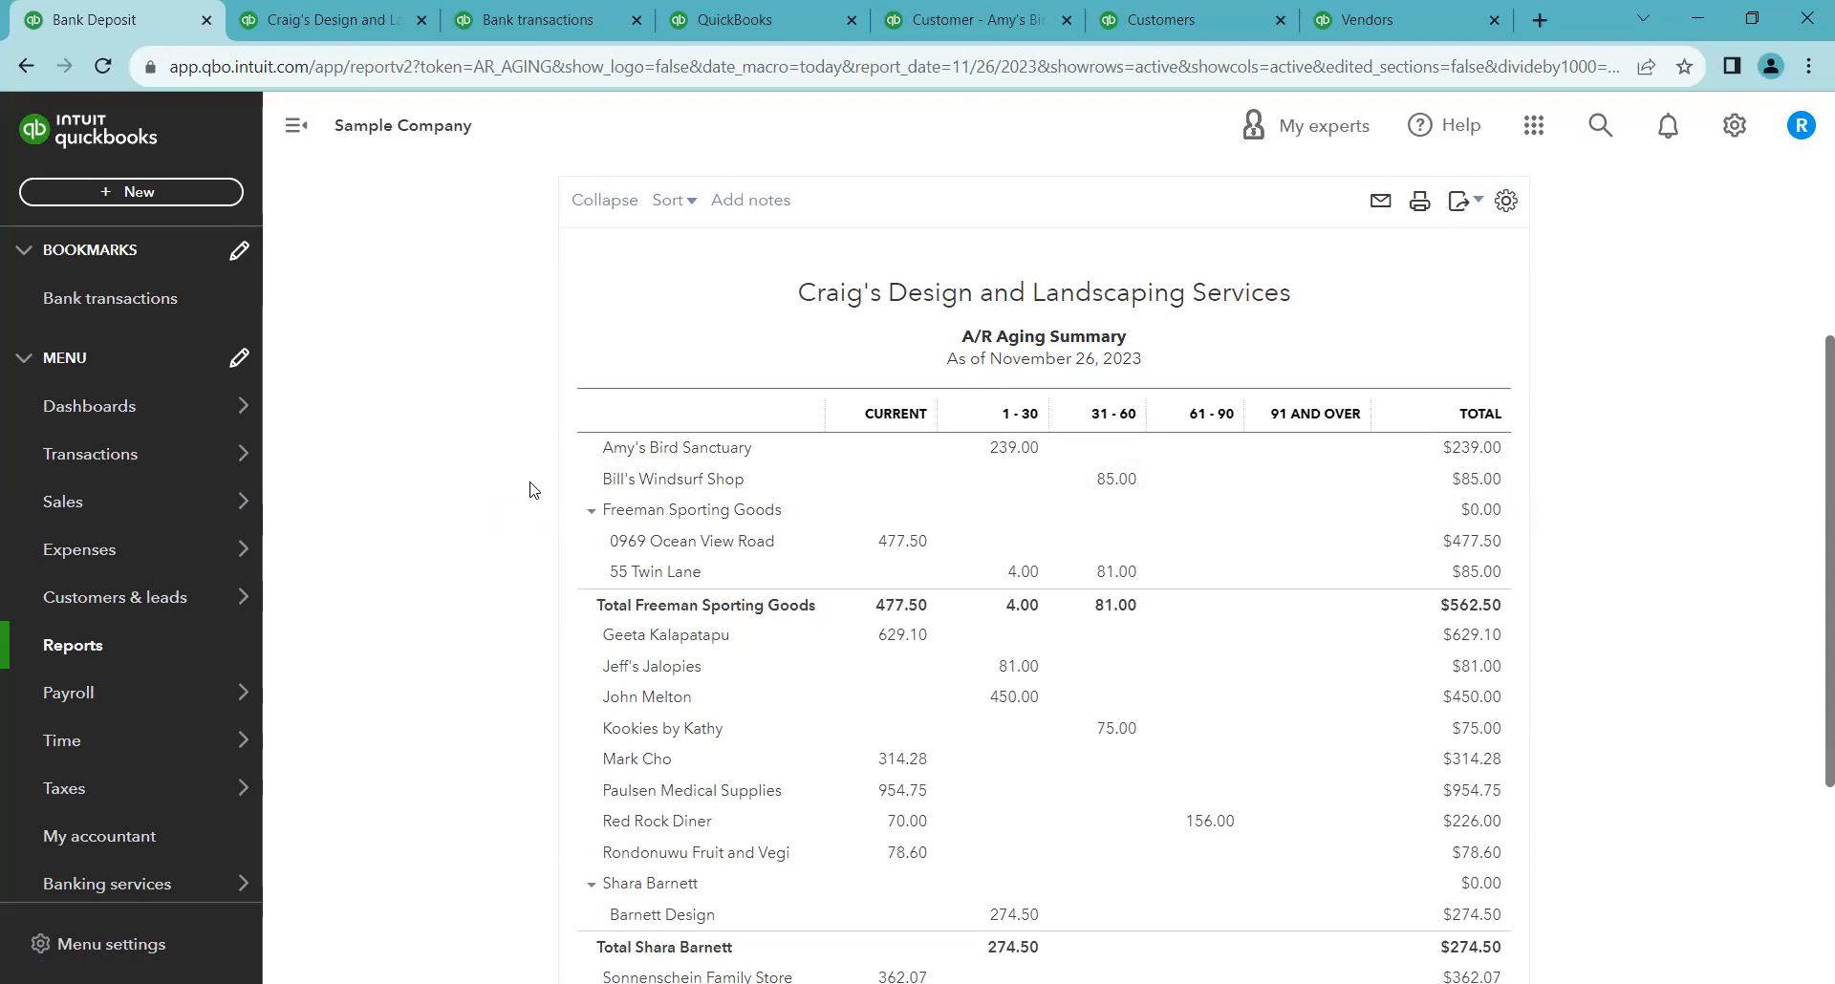
scroll(533, 481, down, 1)
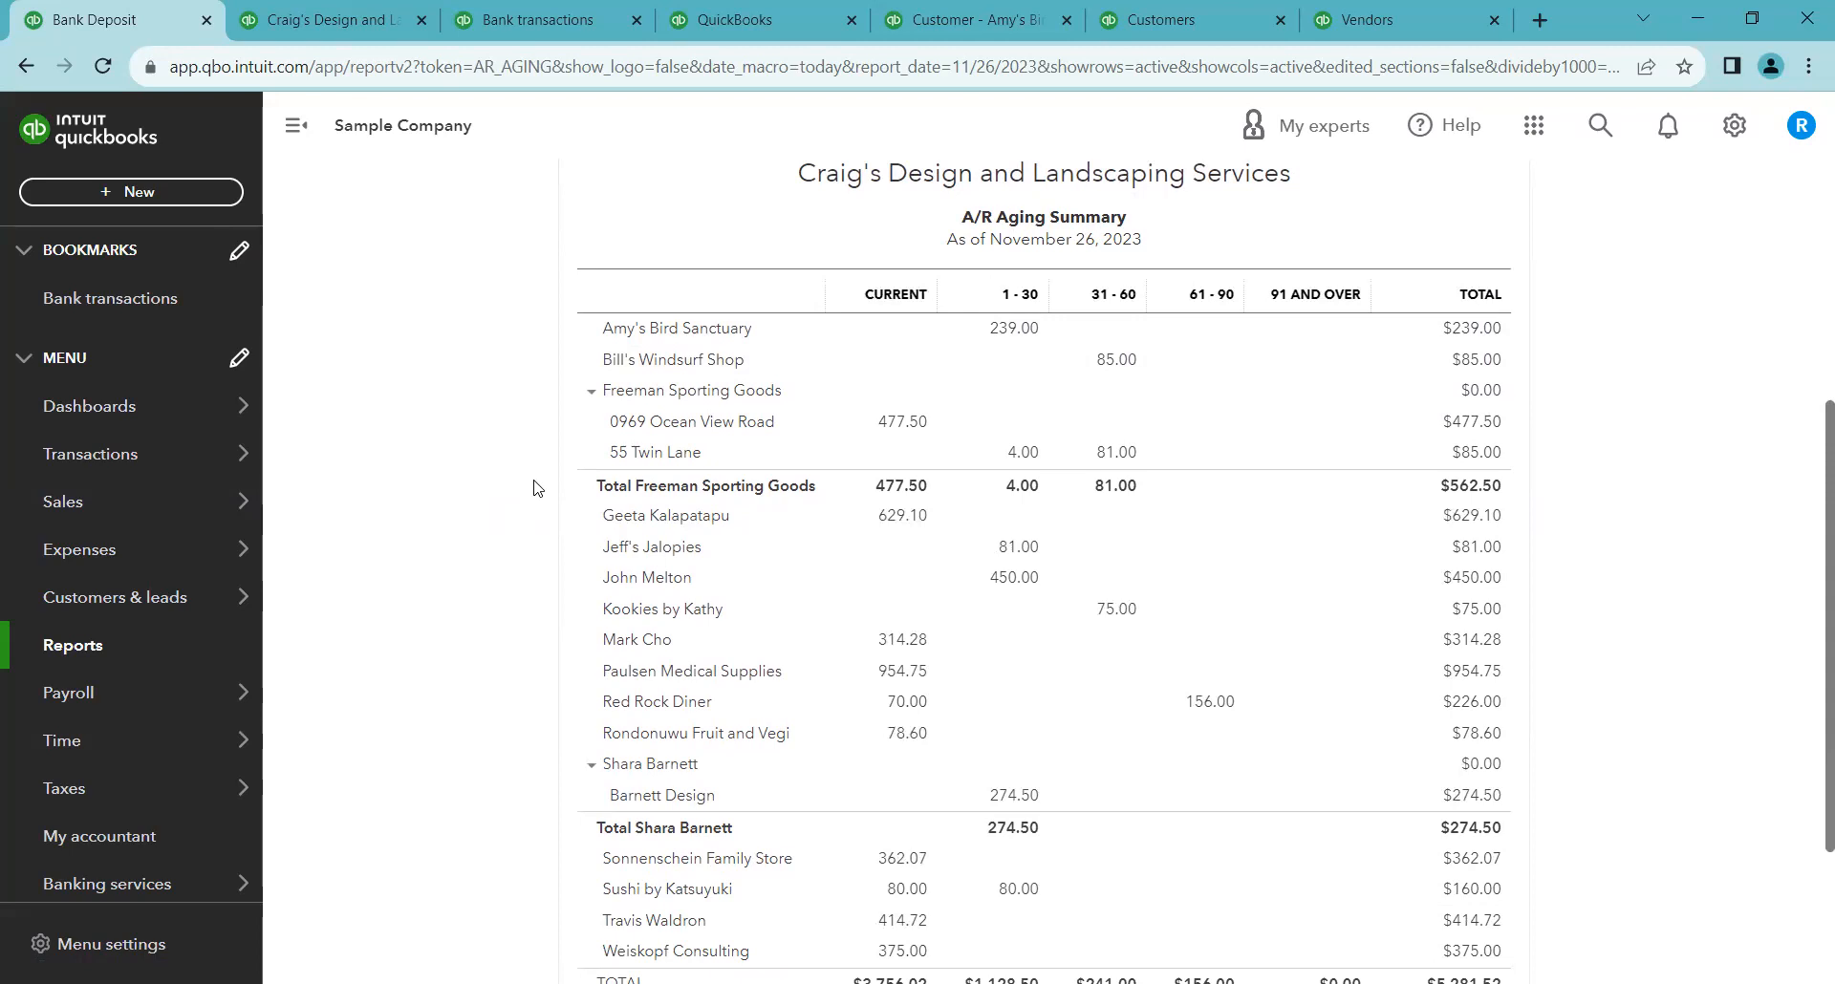
scroll(525, 486, down, 1)
scroll(525, 485, up, 1)
right_click(1011, 328)
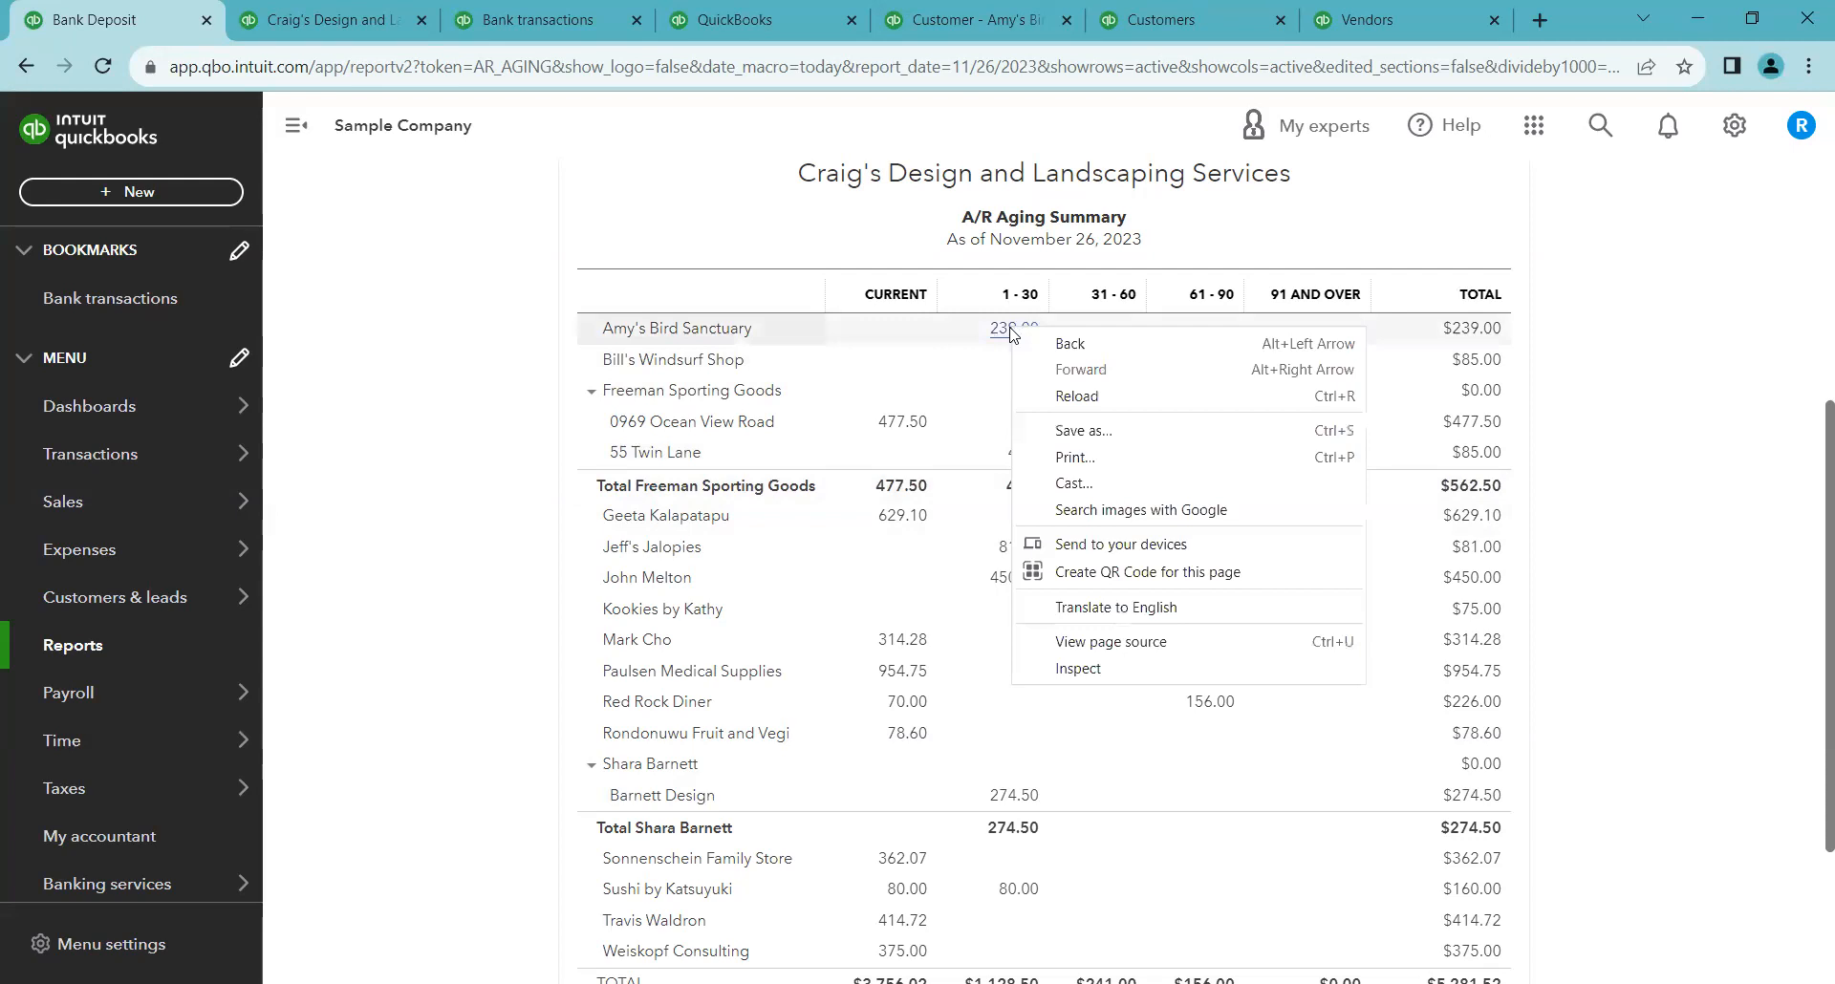
click(519, 397)
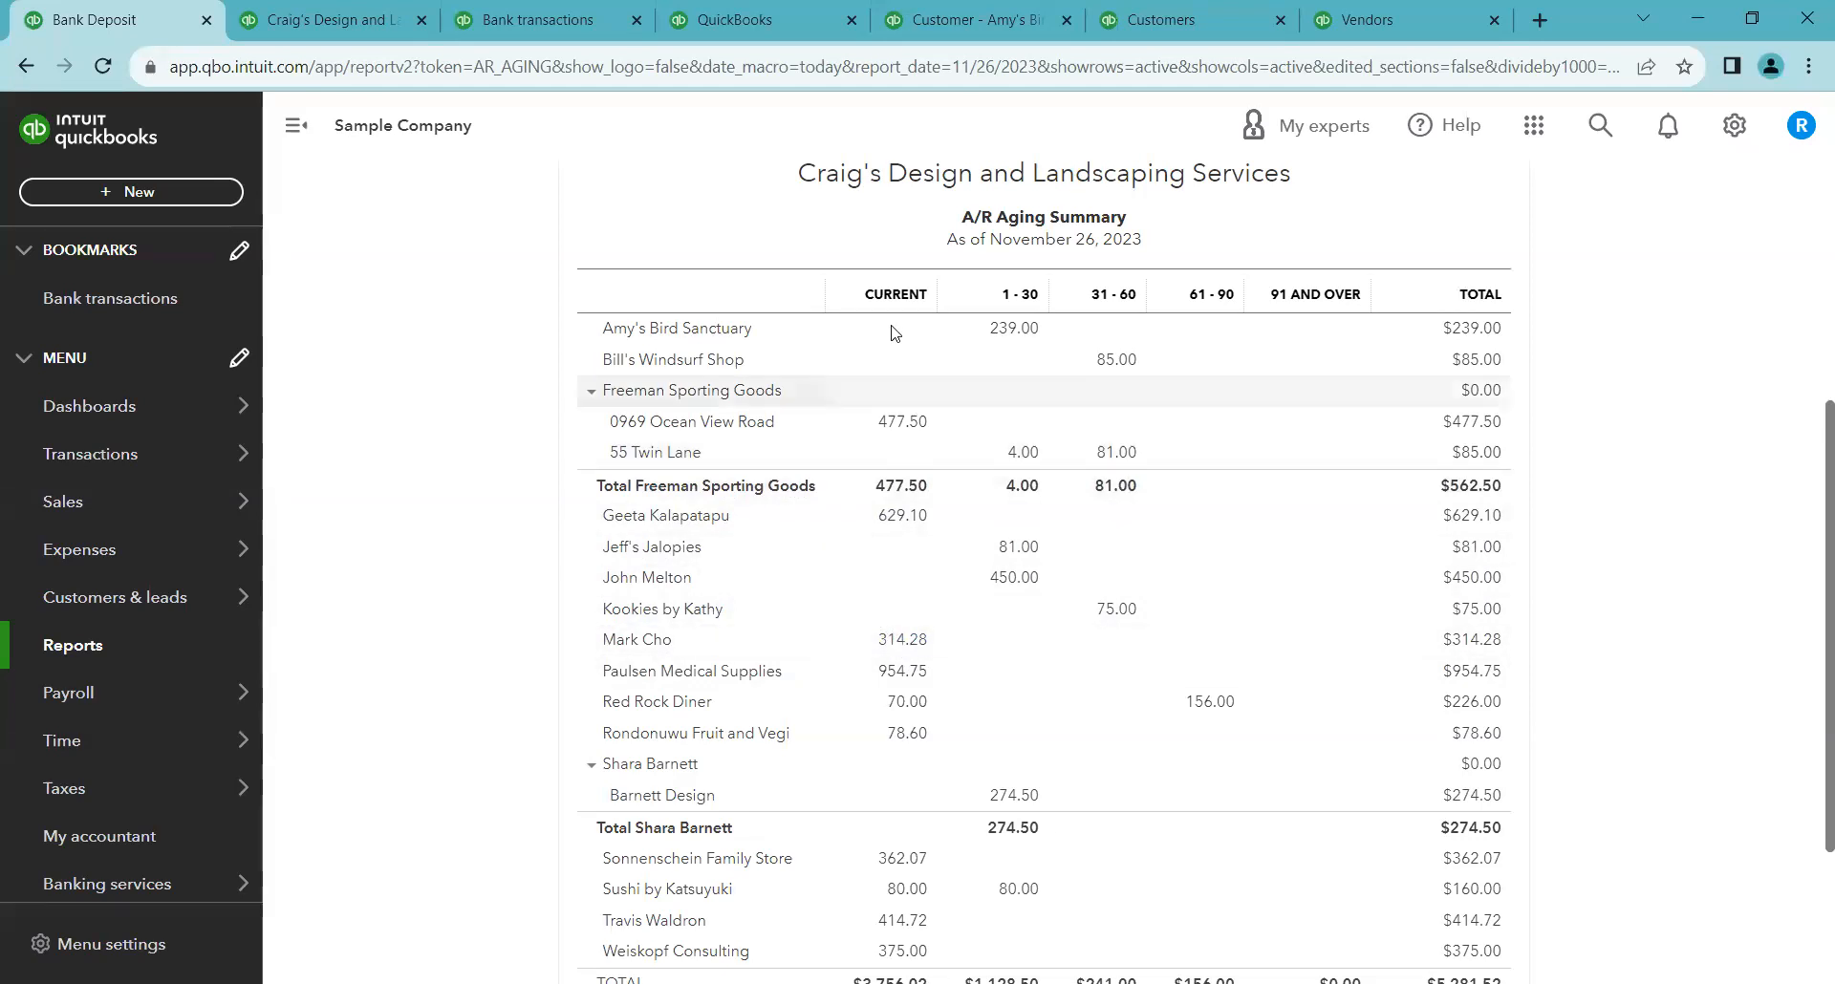
scroll(1271, 452, up, 3)
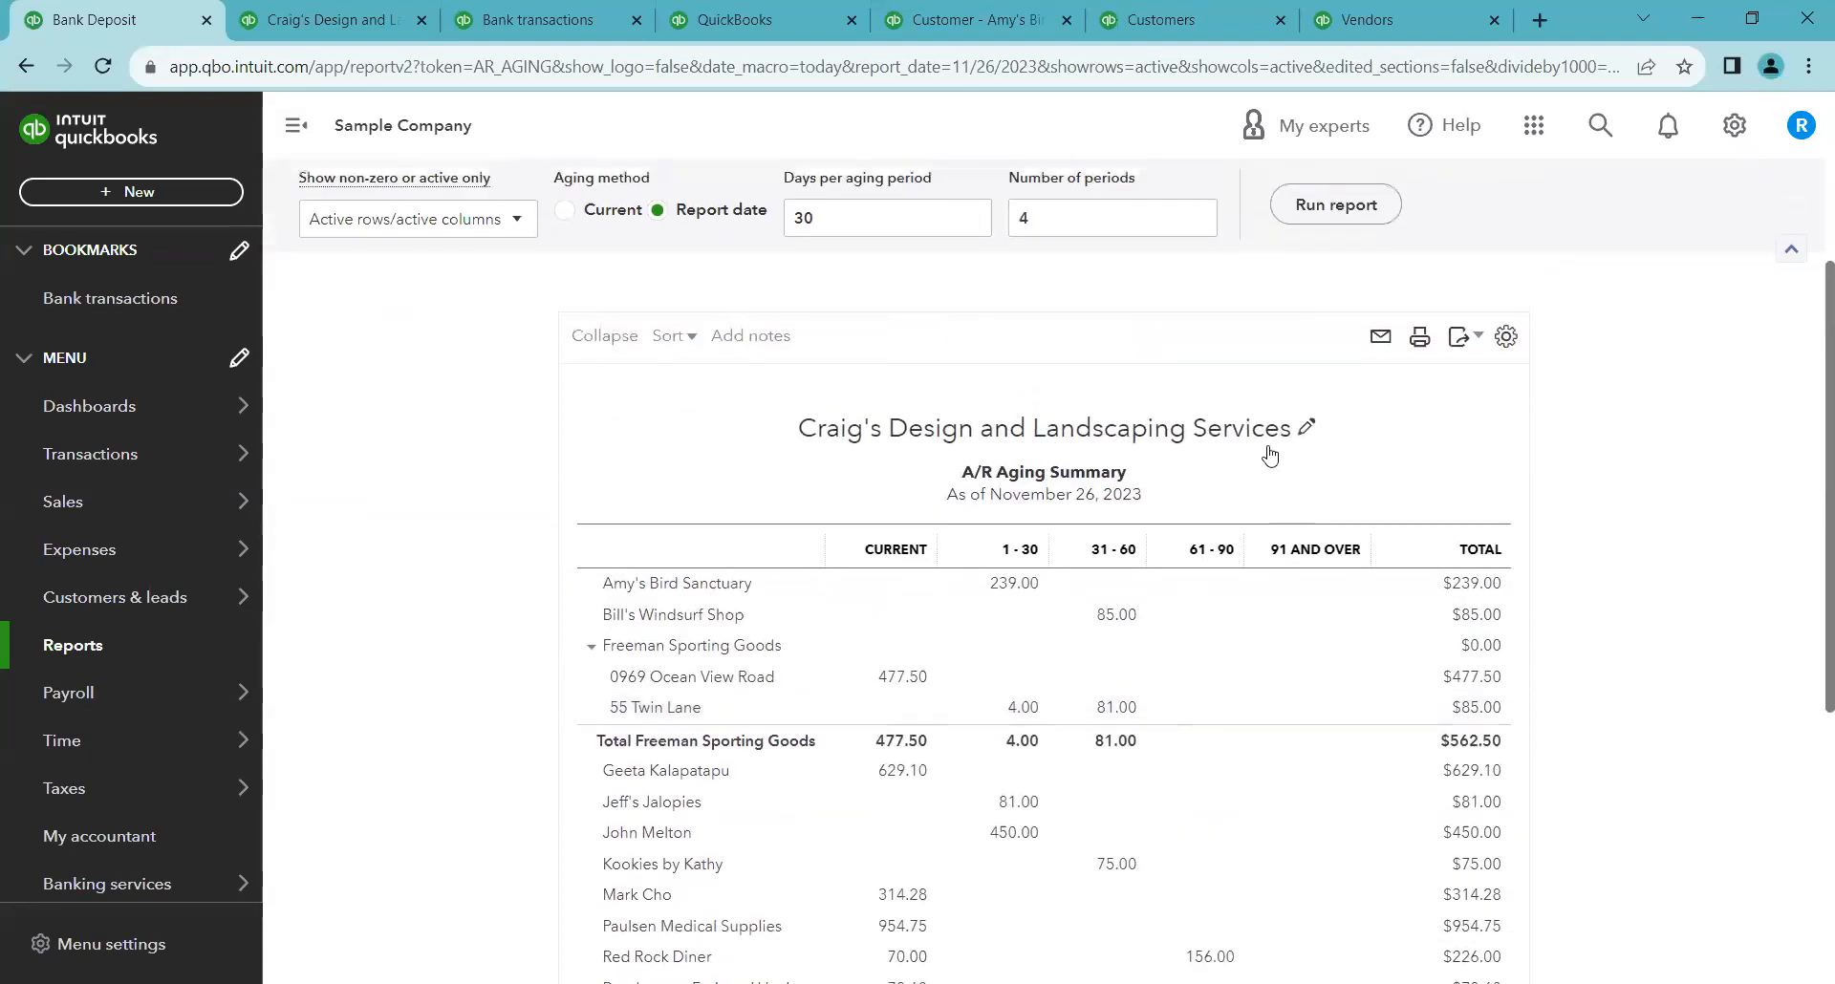
scroll(1271, 452, up, 1)
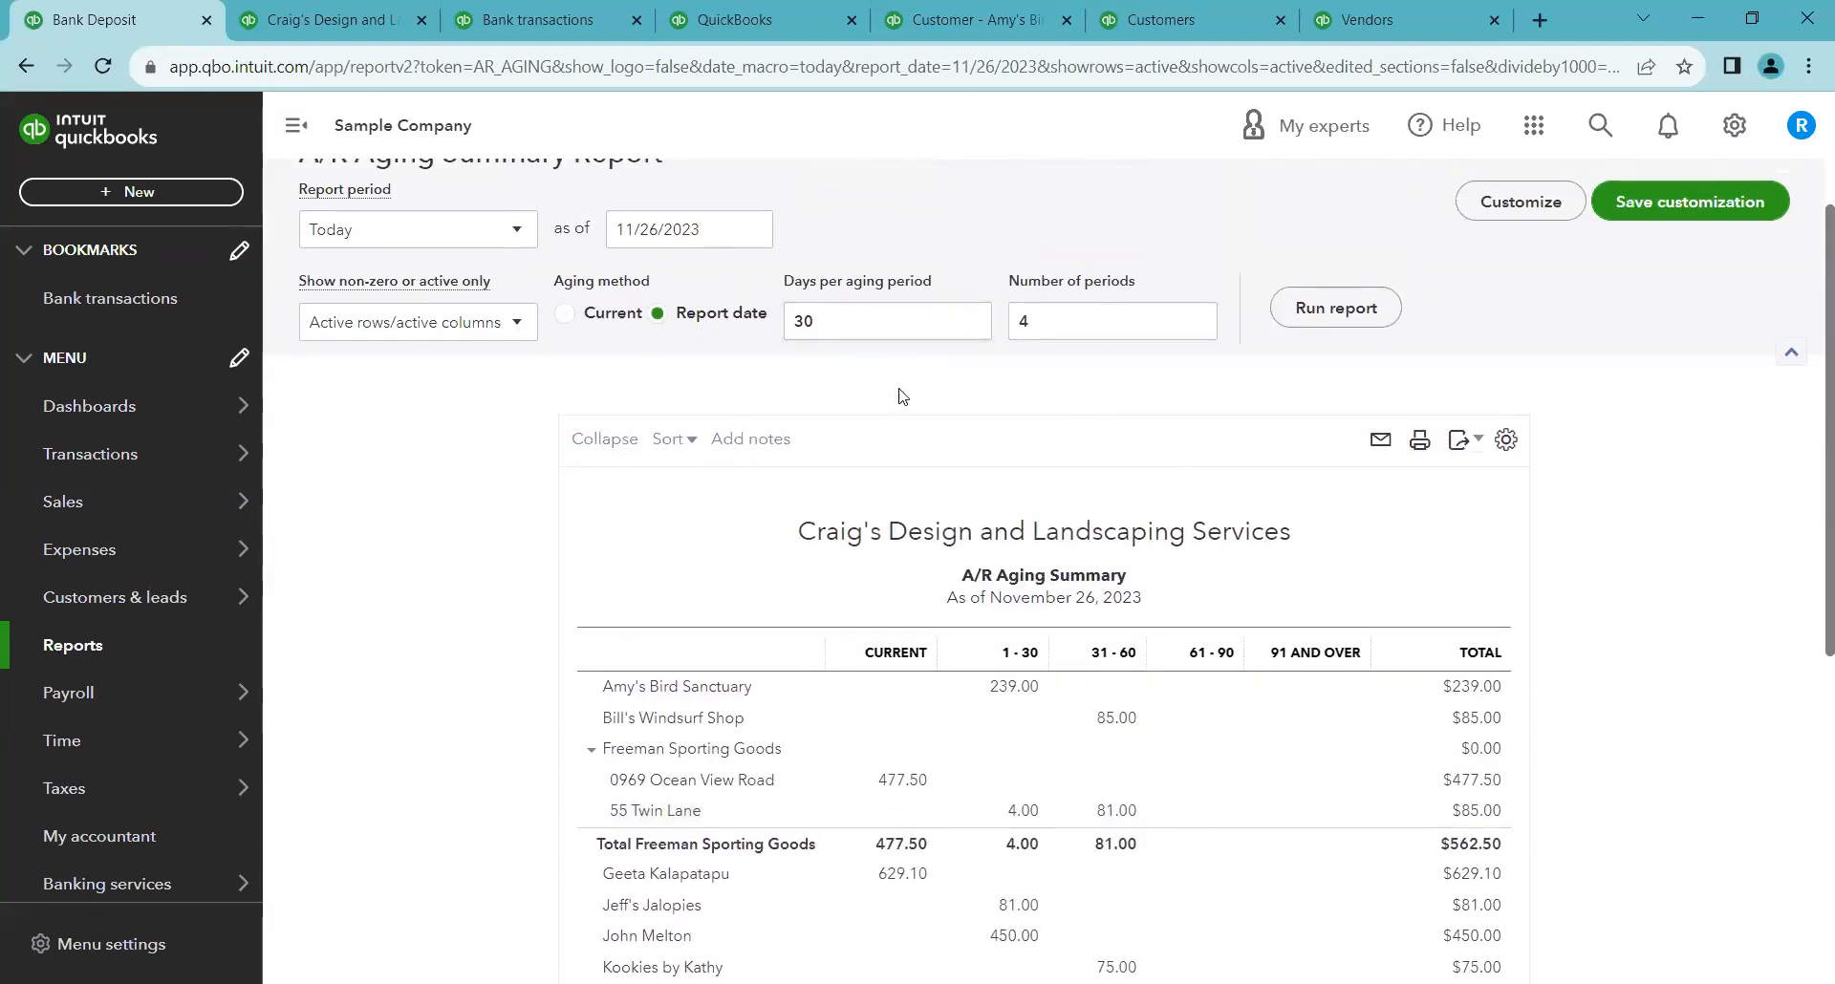
scroll(483, 557, down, 2)
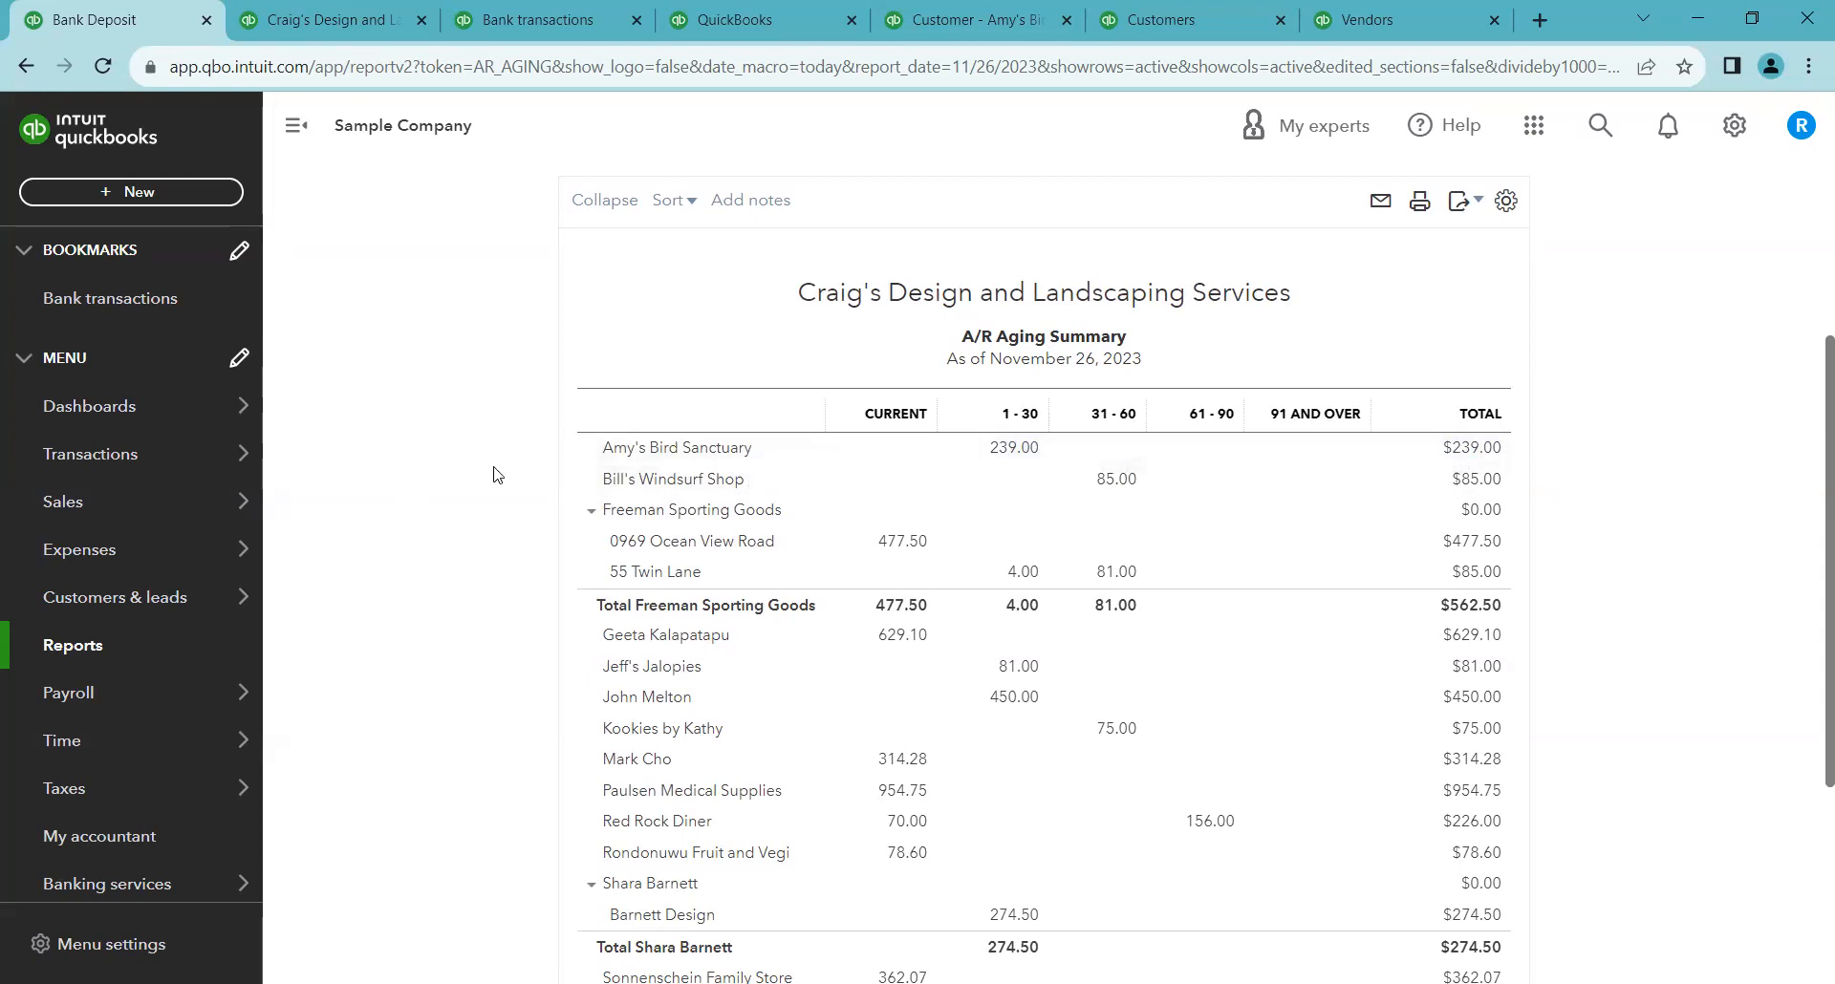
scroll(486, 468, up, 3)
right_click(336, 205)
key(Escape)
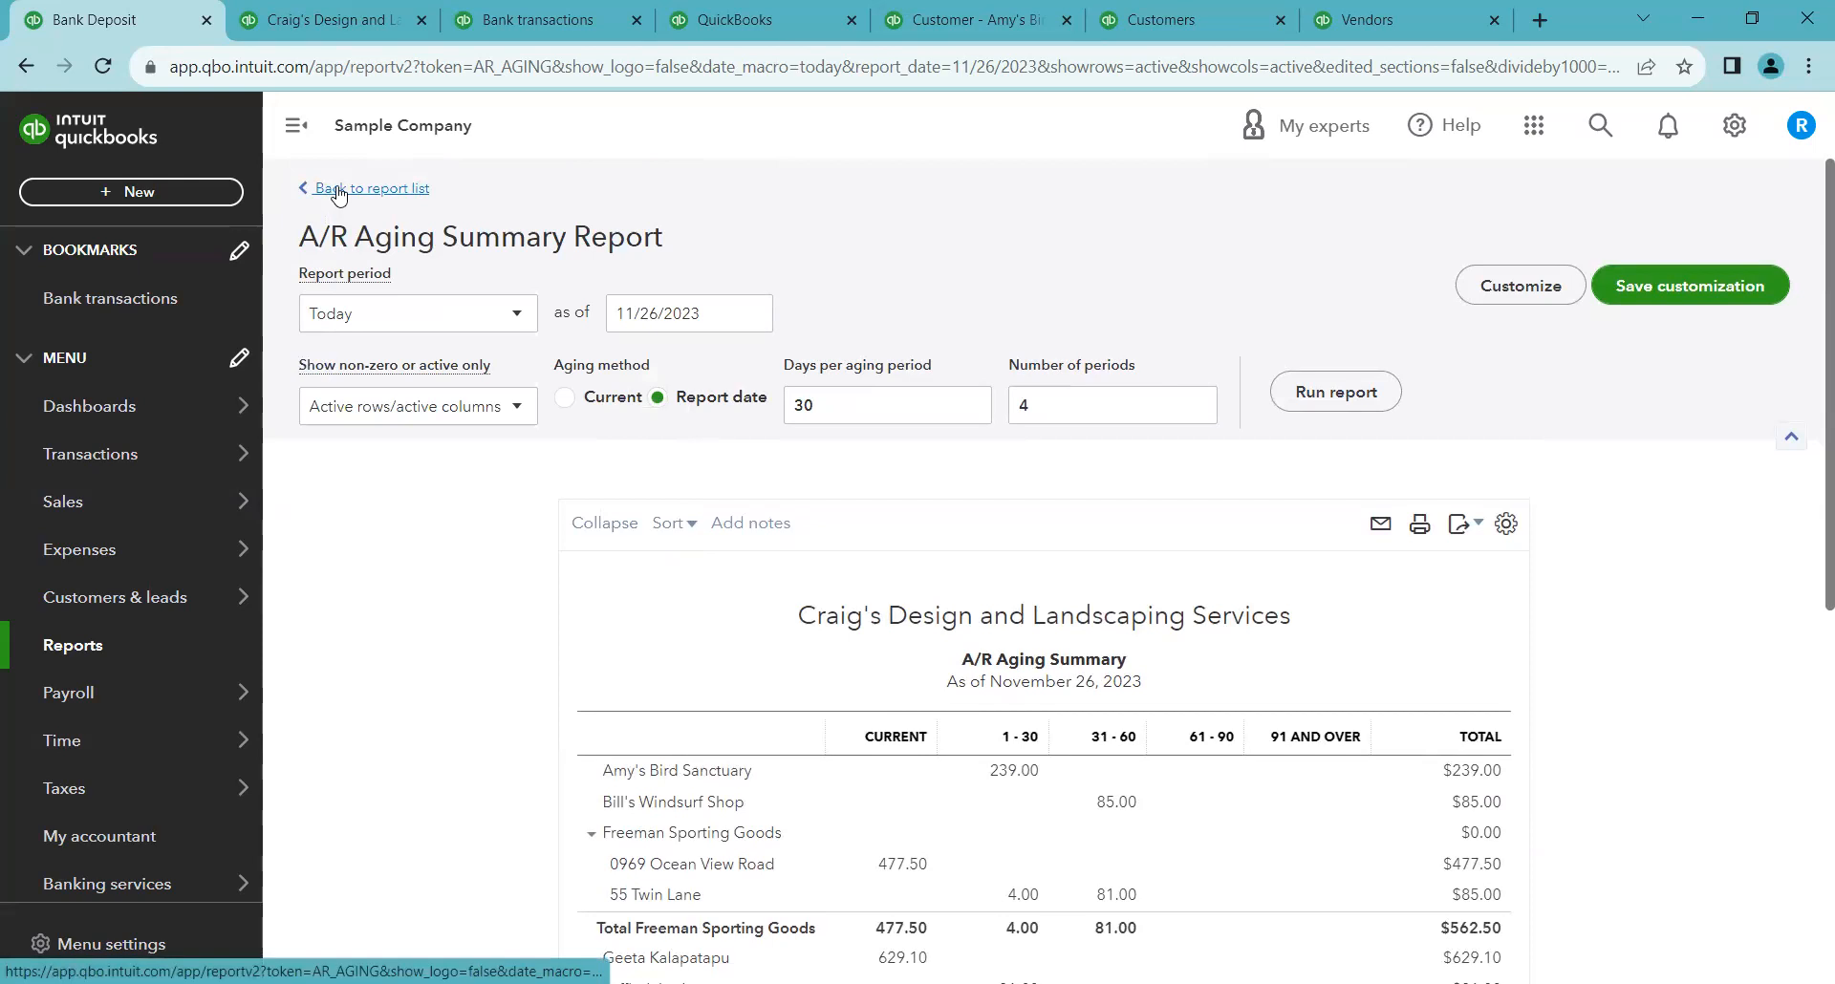
Run the Sales by Product/Service Summary report for This Year on a Cash accounting basis
click(338, 191)
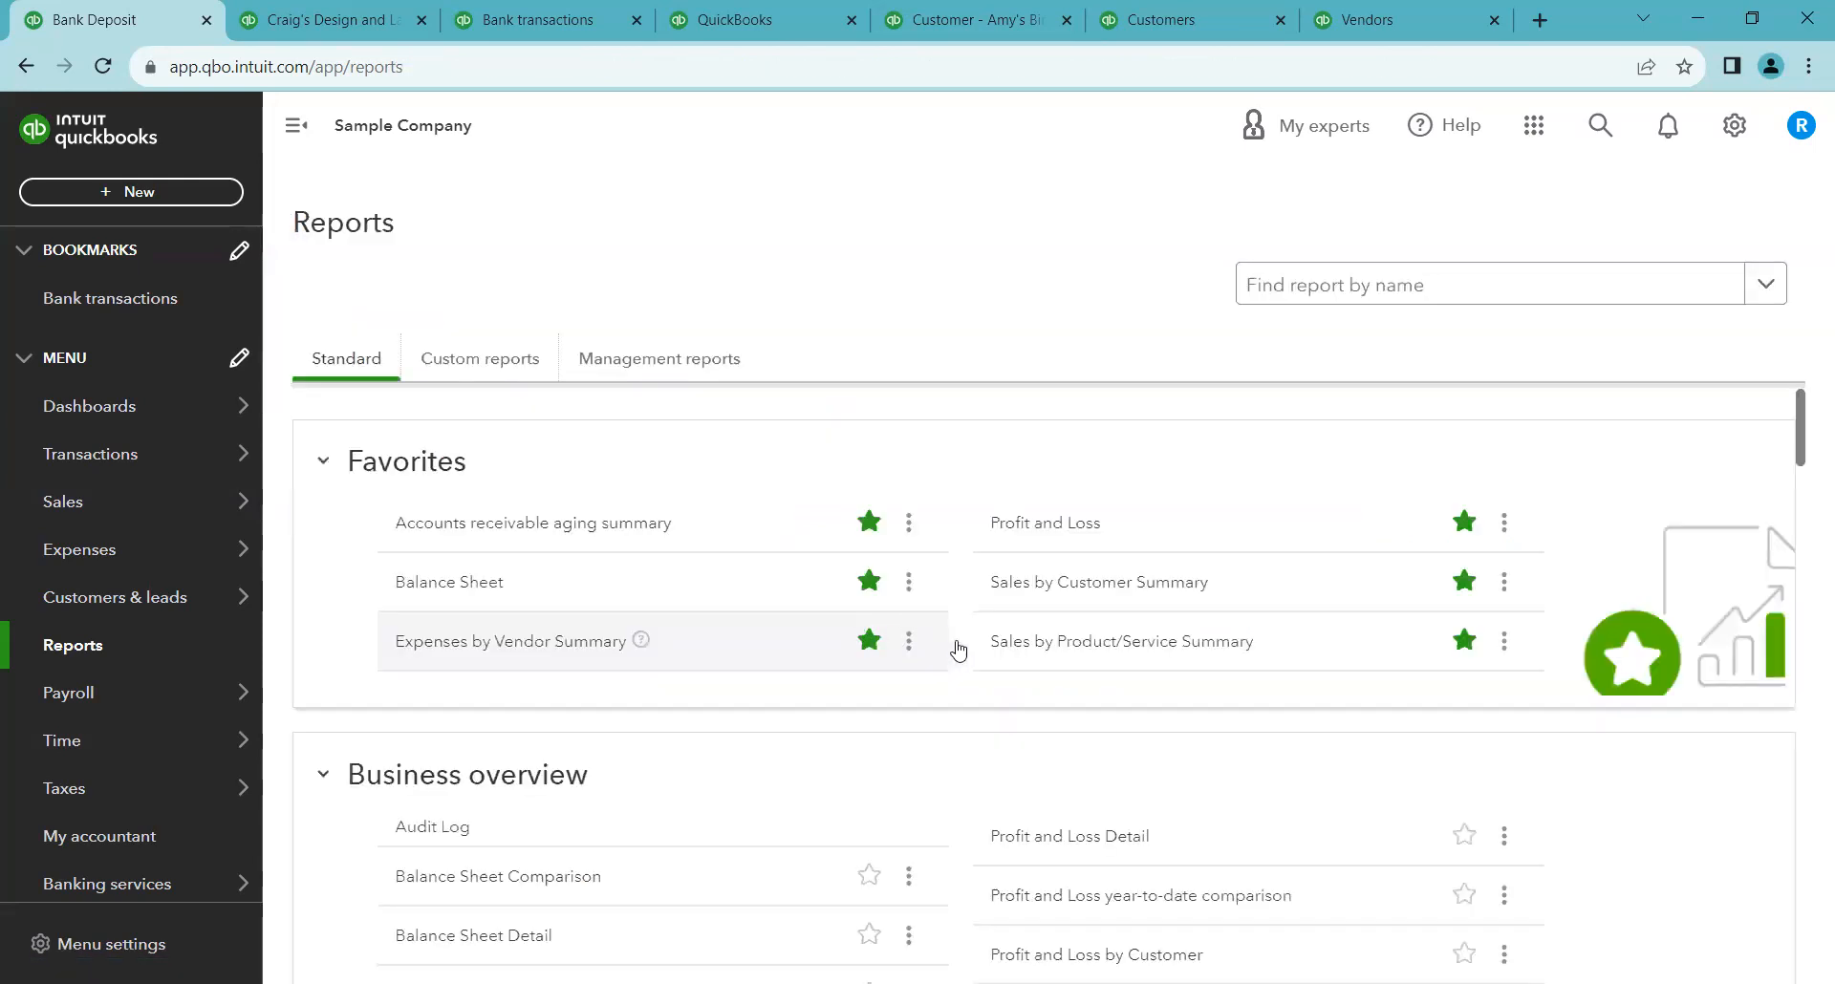
click(1026, 644)
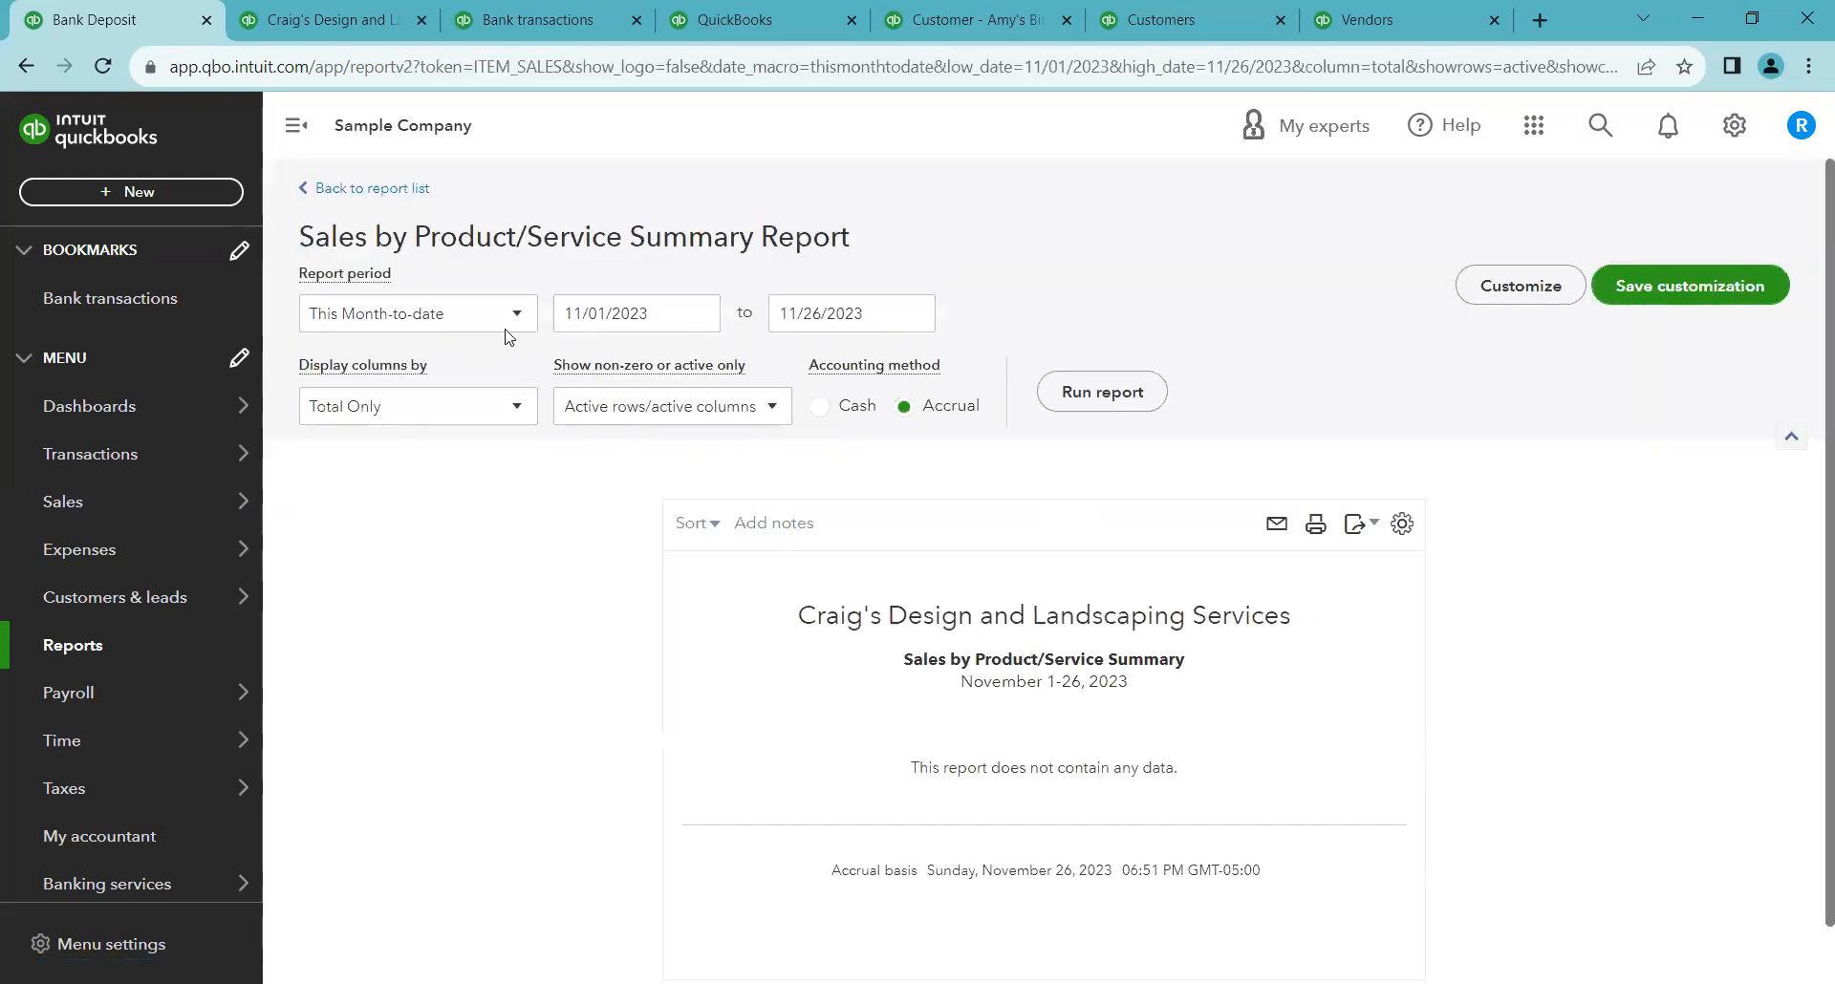
click(506, 329)
scroll(458, 626, down, 2)
scroll(457, 634, down, 1)
click(426, 432)
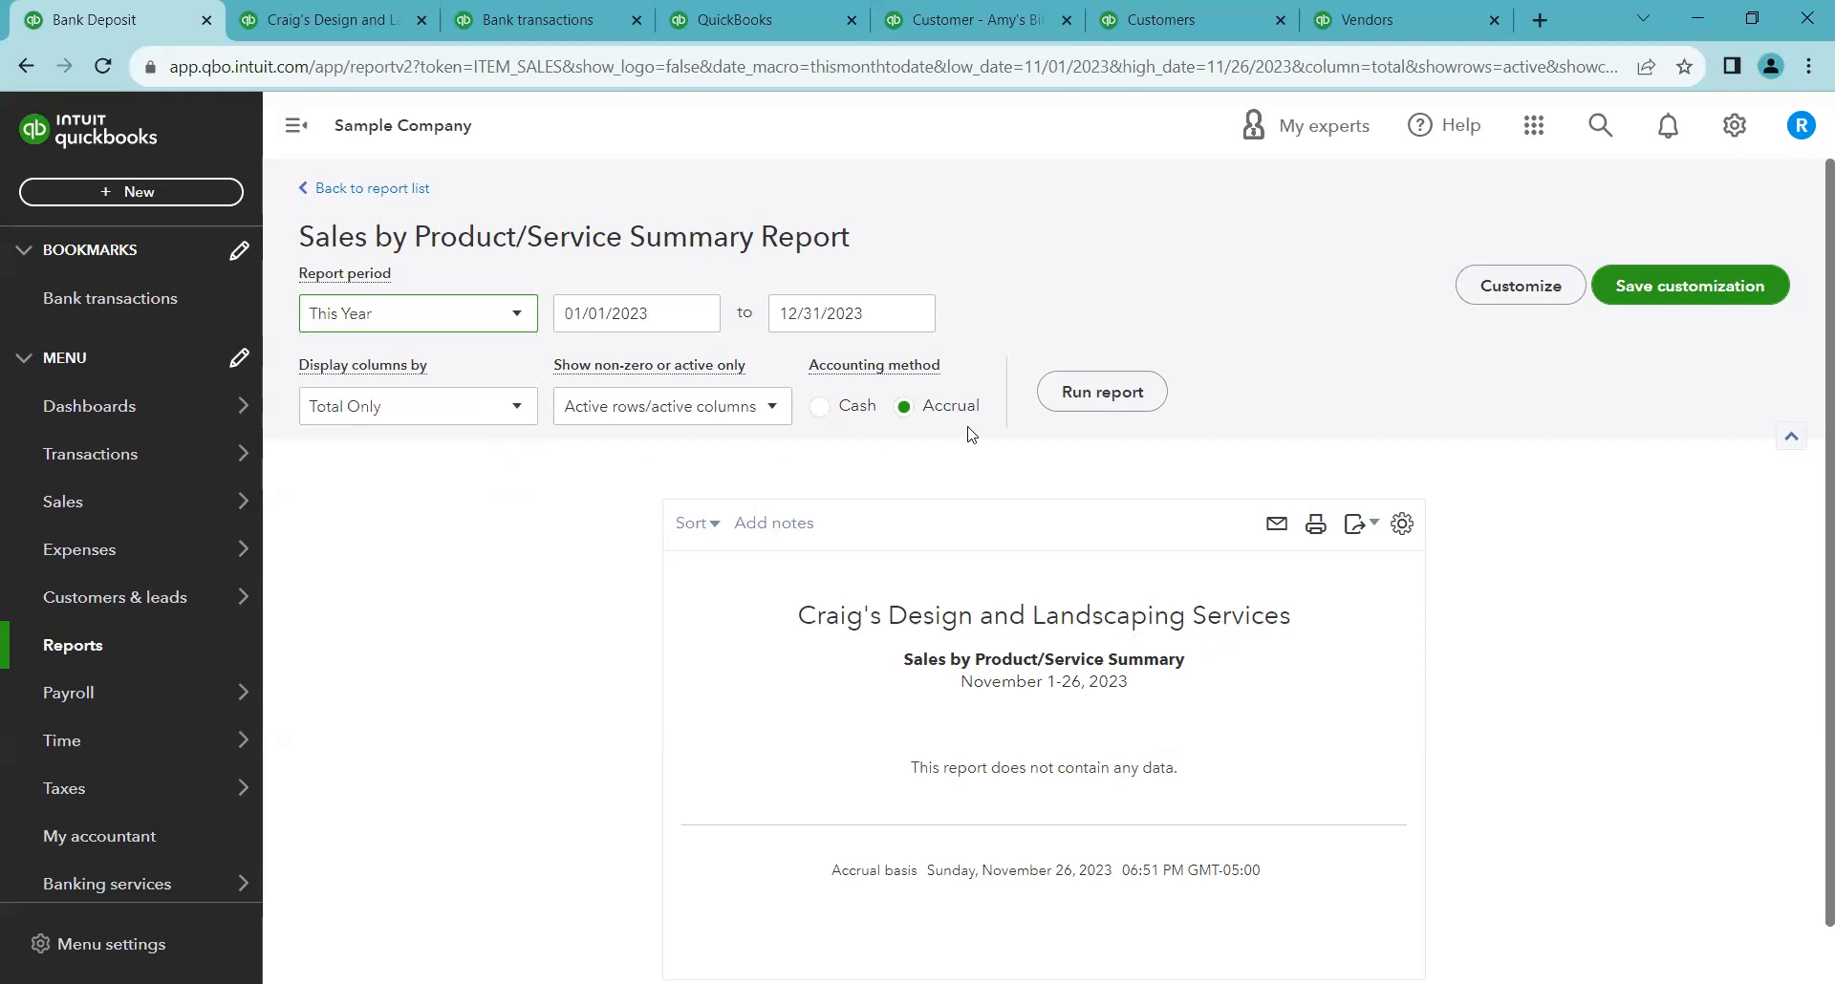
click(851, 406)
click(1053, 394)
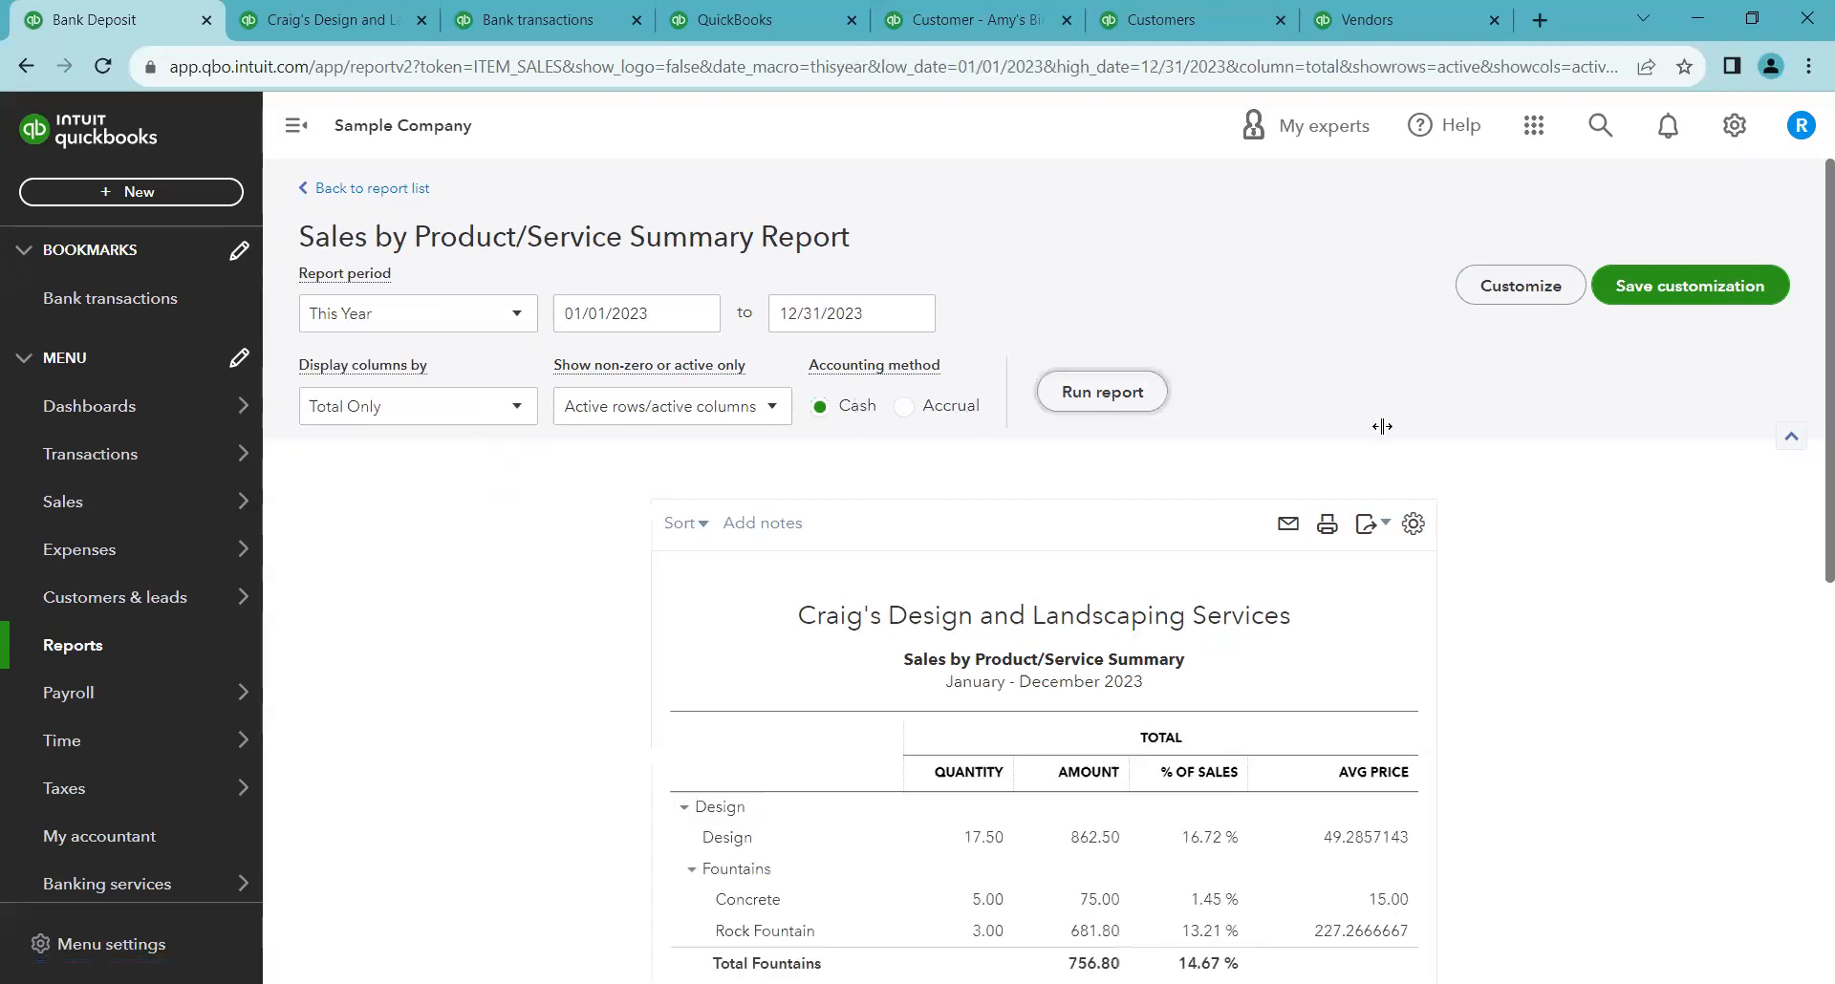
Review the Sales by Product/Service Summary report's product and service rows
scroll(1382, 426, down, 3)
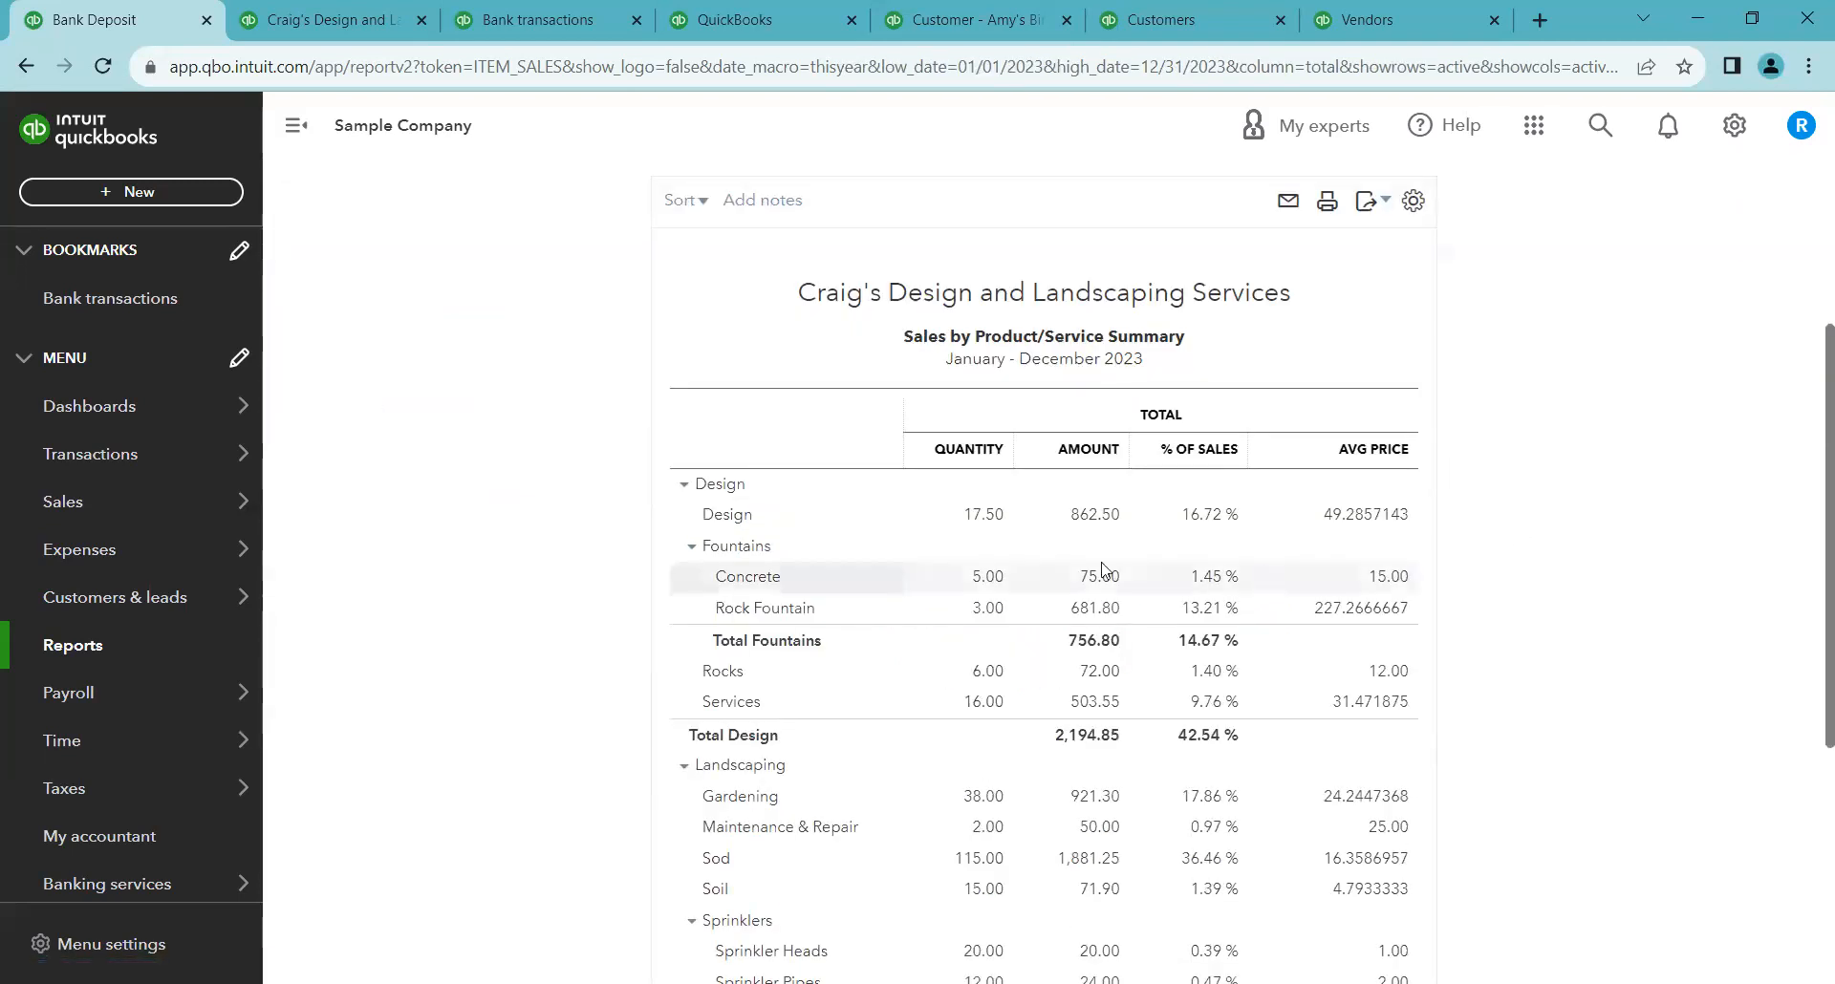
scroll(555, 472, down, 1)
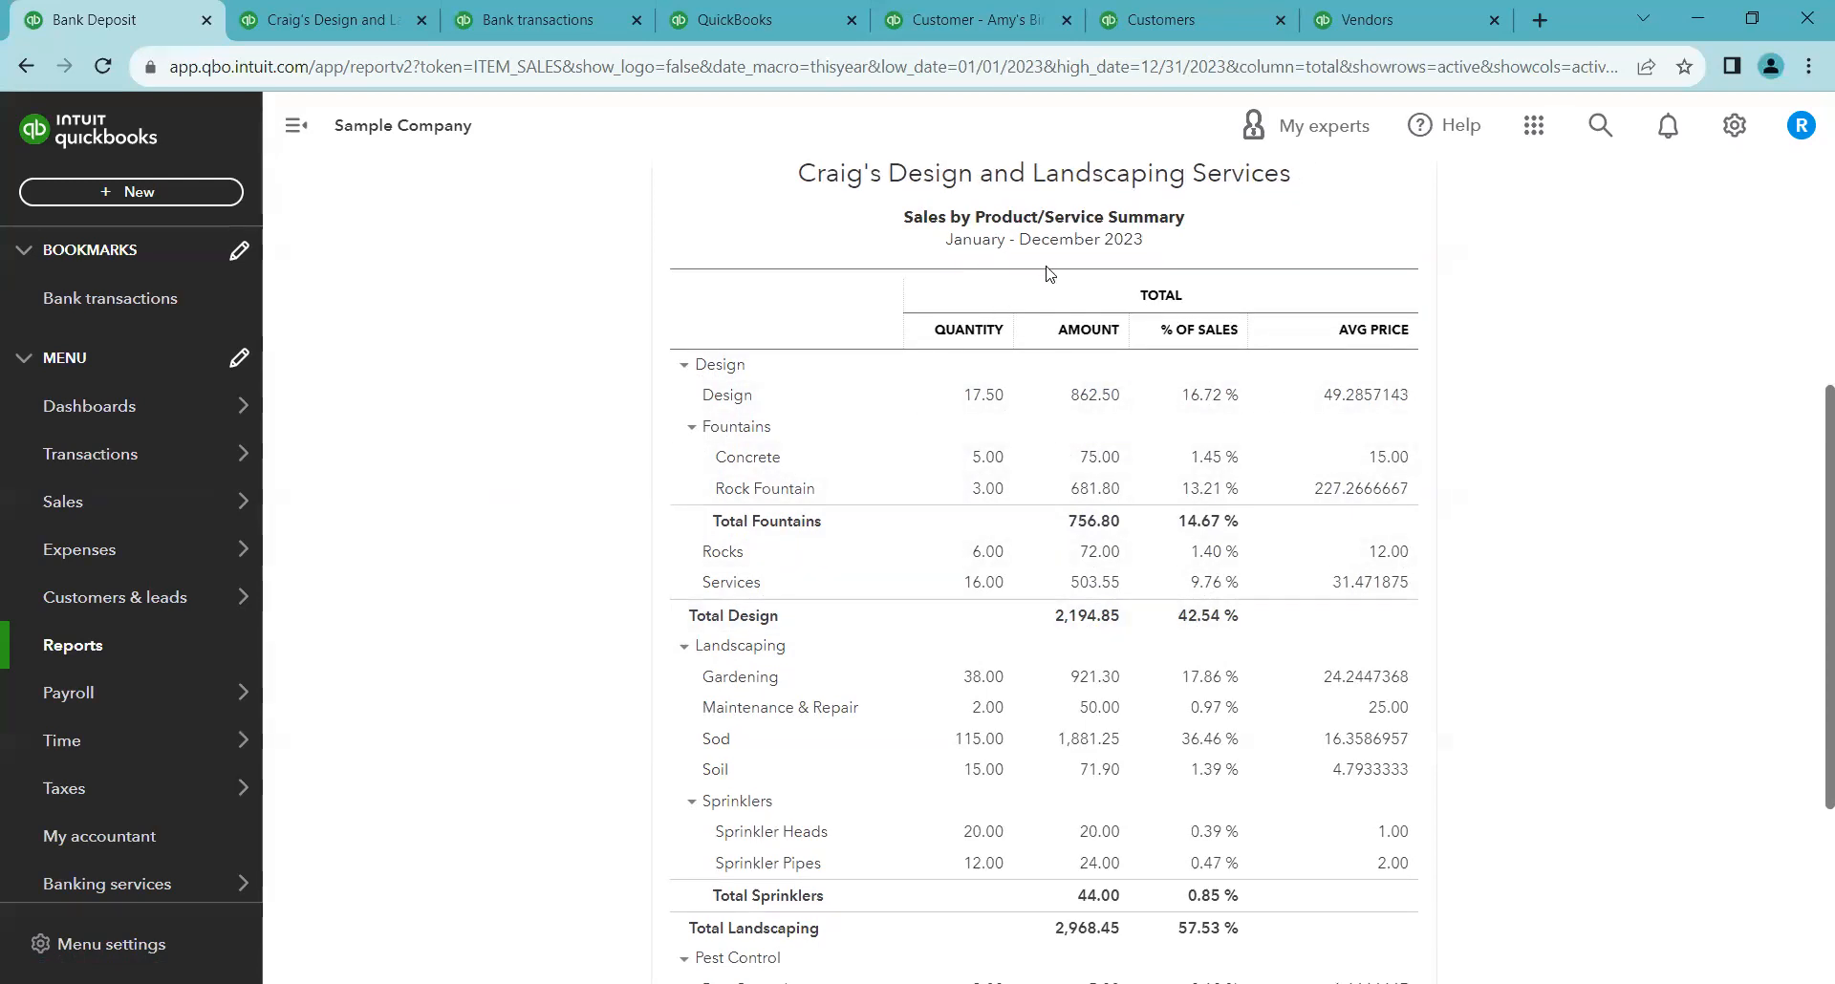
scroll(608, 600, down, 2)
scroll(609, 601, up, 3)
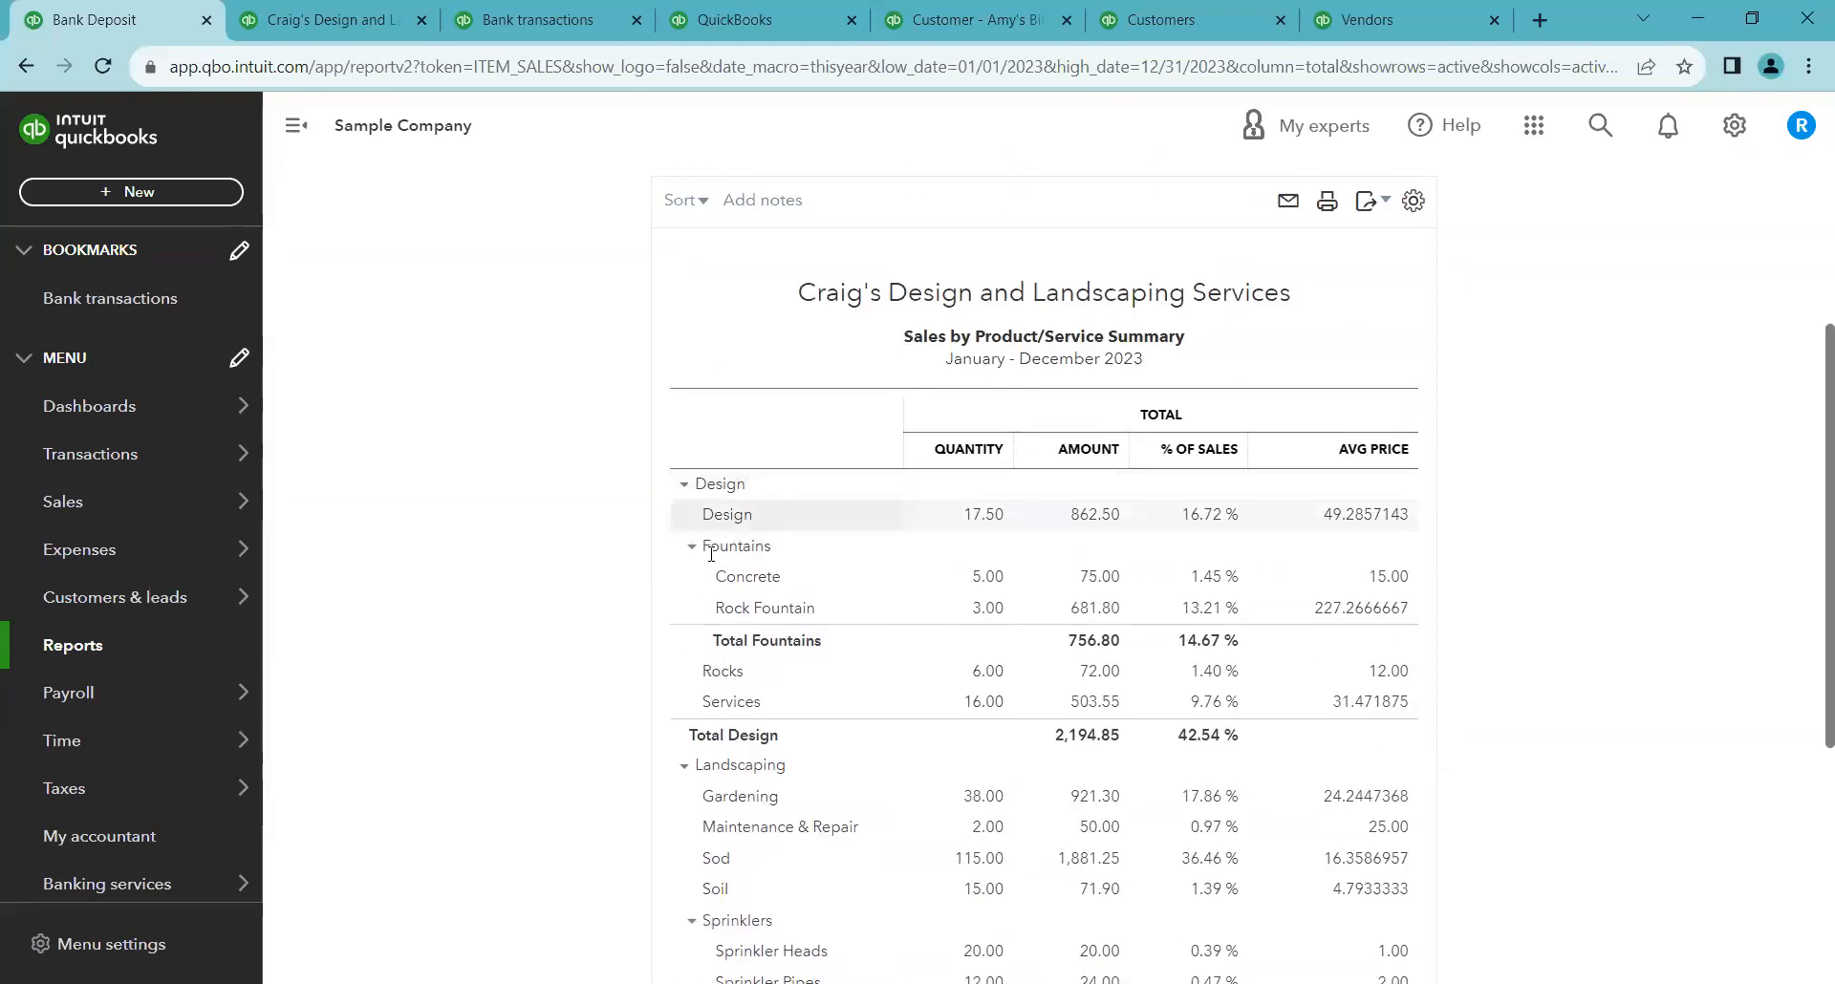
scroll(530, 475, up, 3)
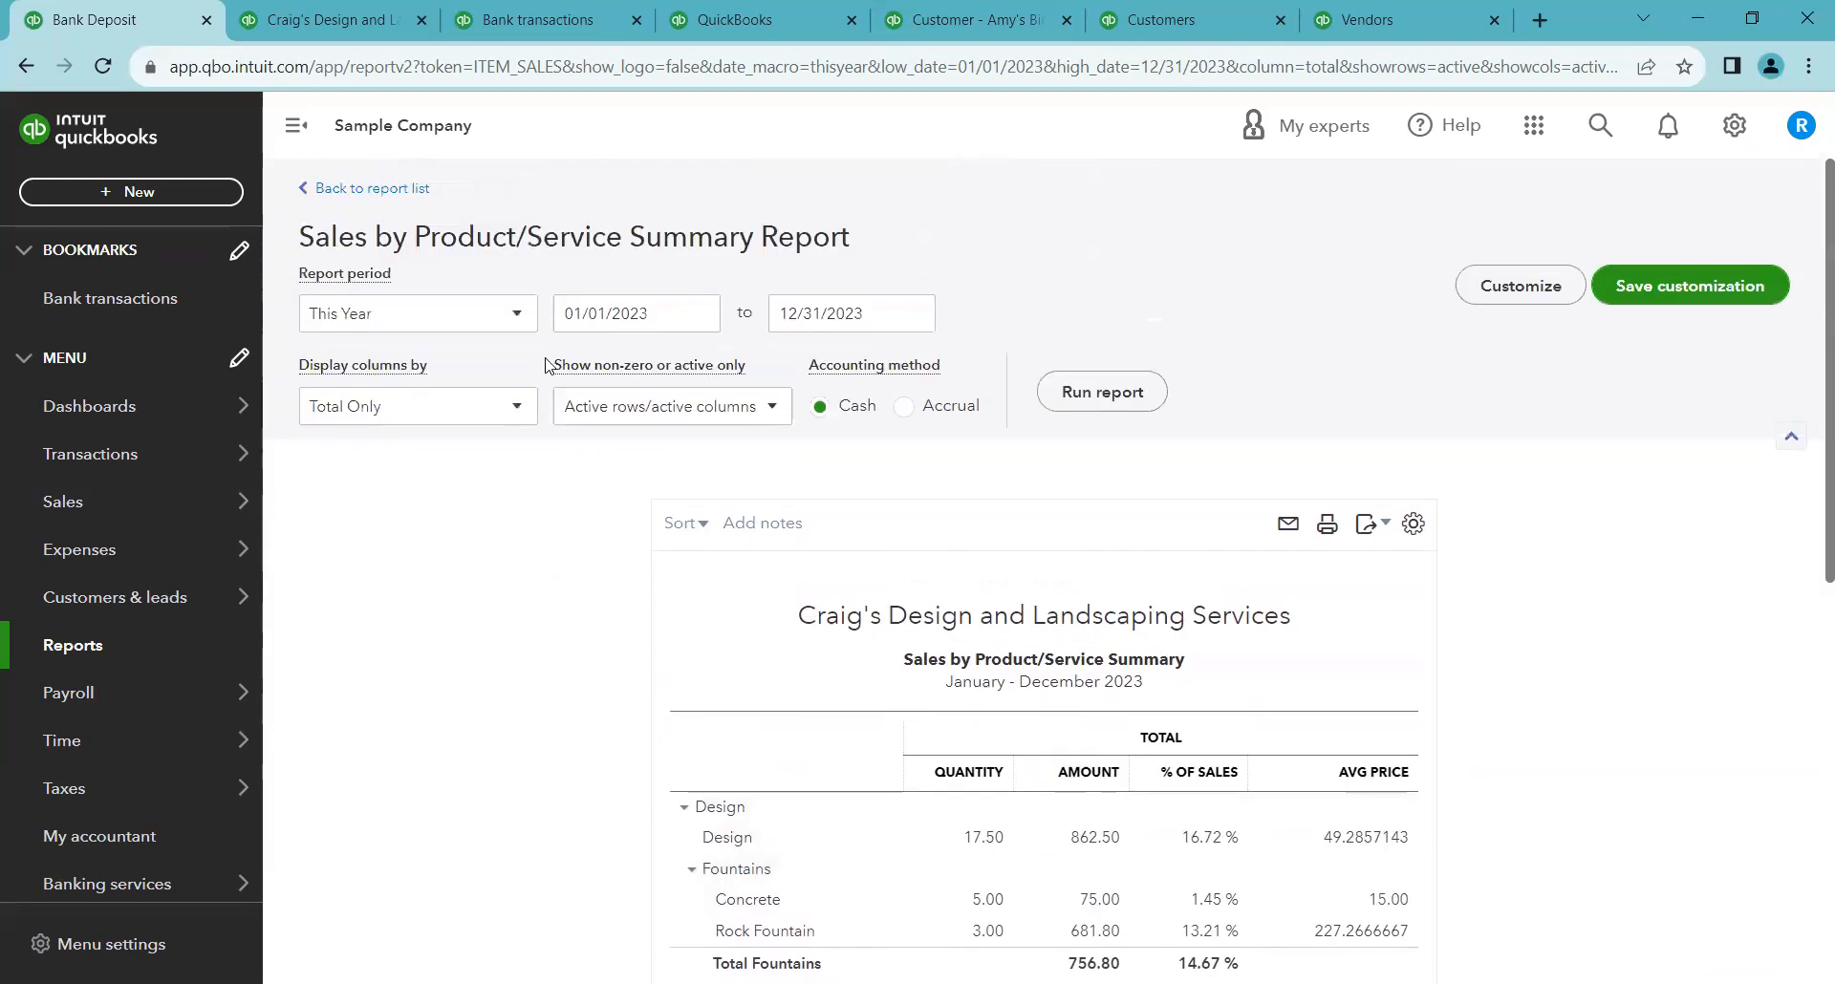
Open the Expenses by Vendor Summary report from Favorites and run it on a Cash accounting basis
click(410, 189)
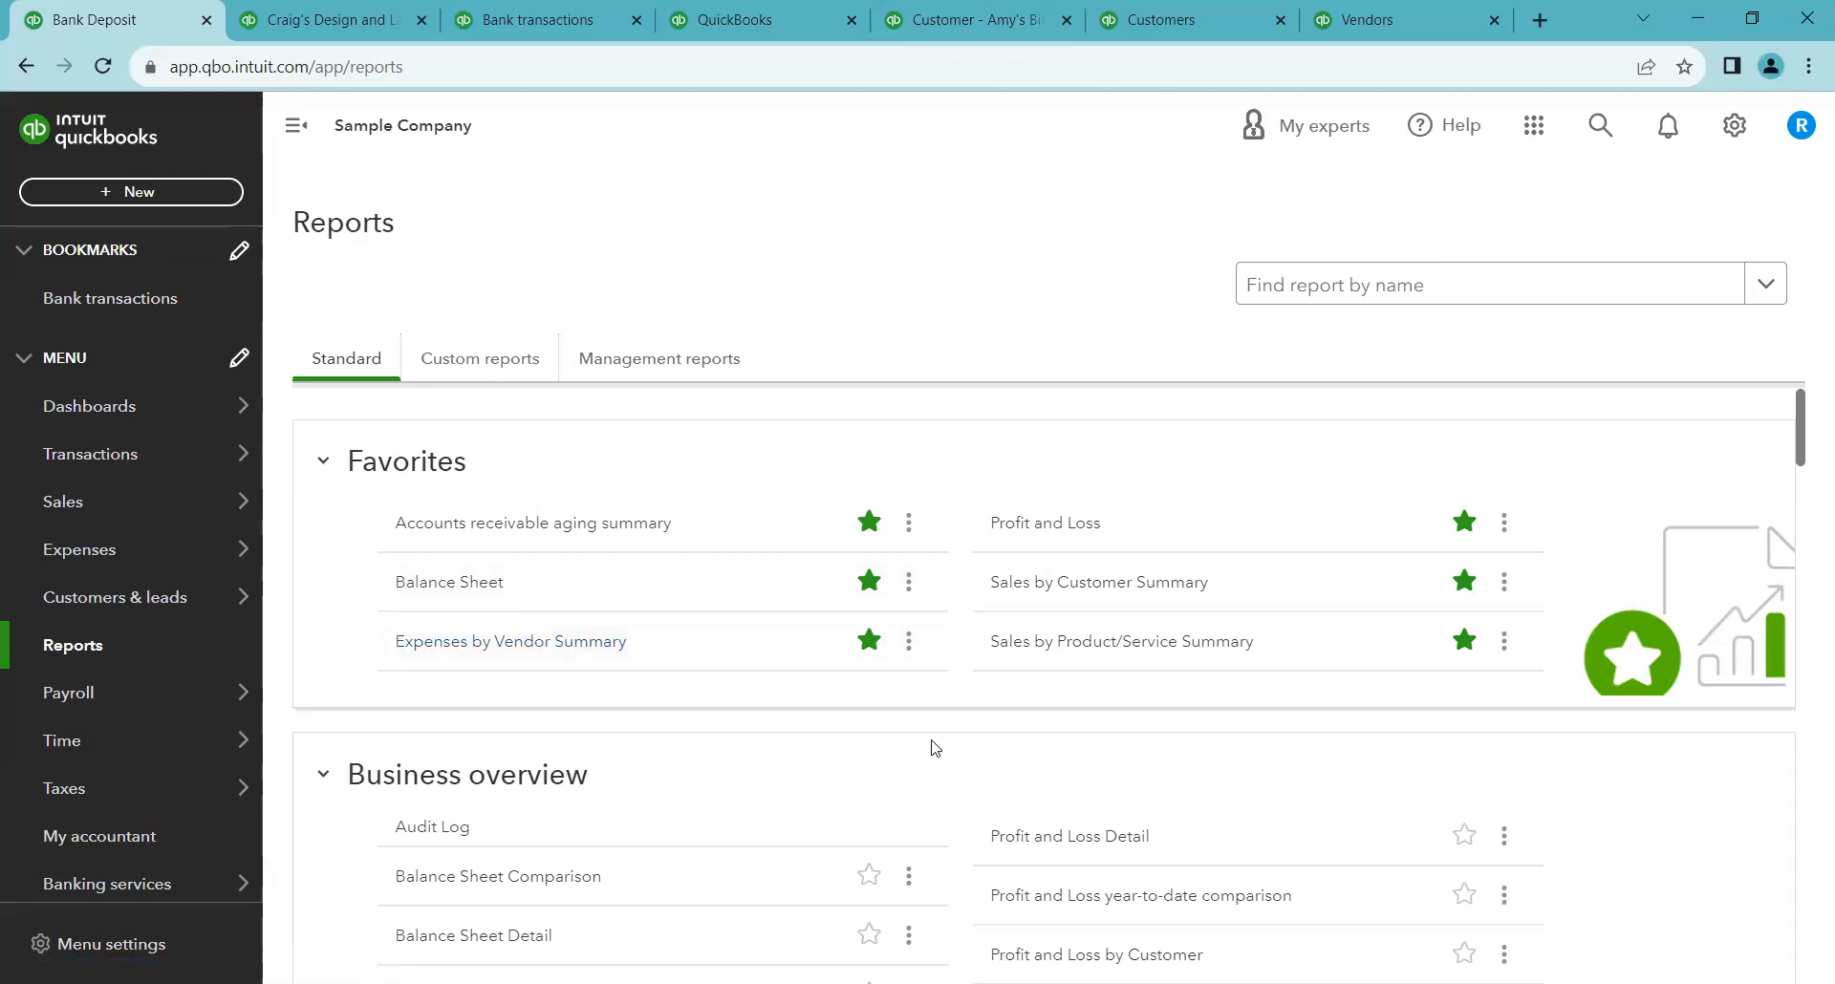
click(525, 655)
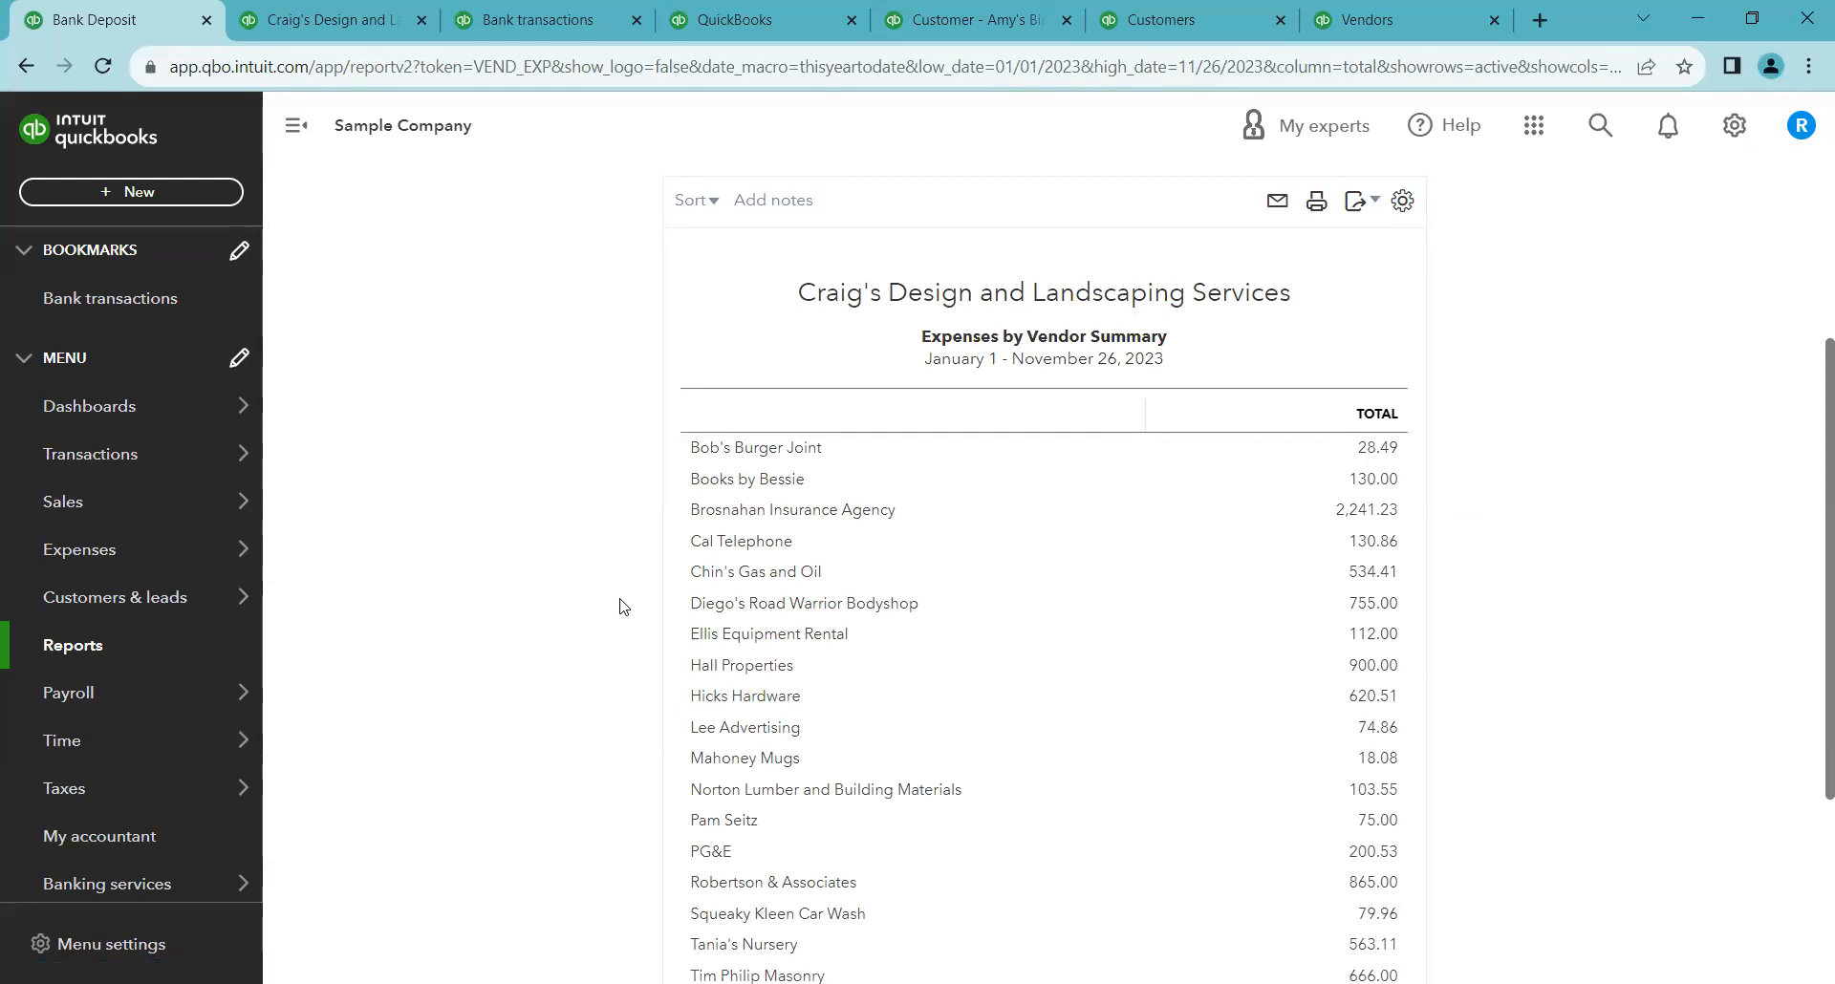
scroll(623, 600, up, 2)
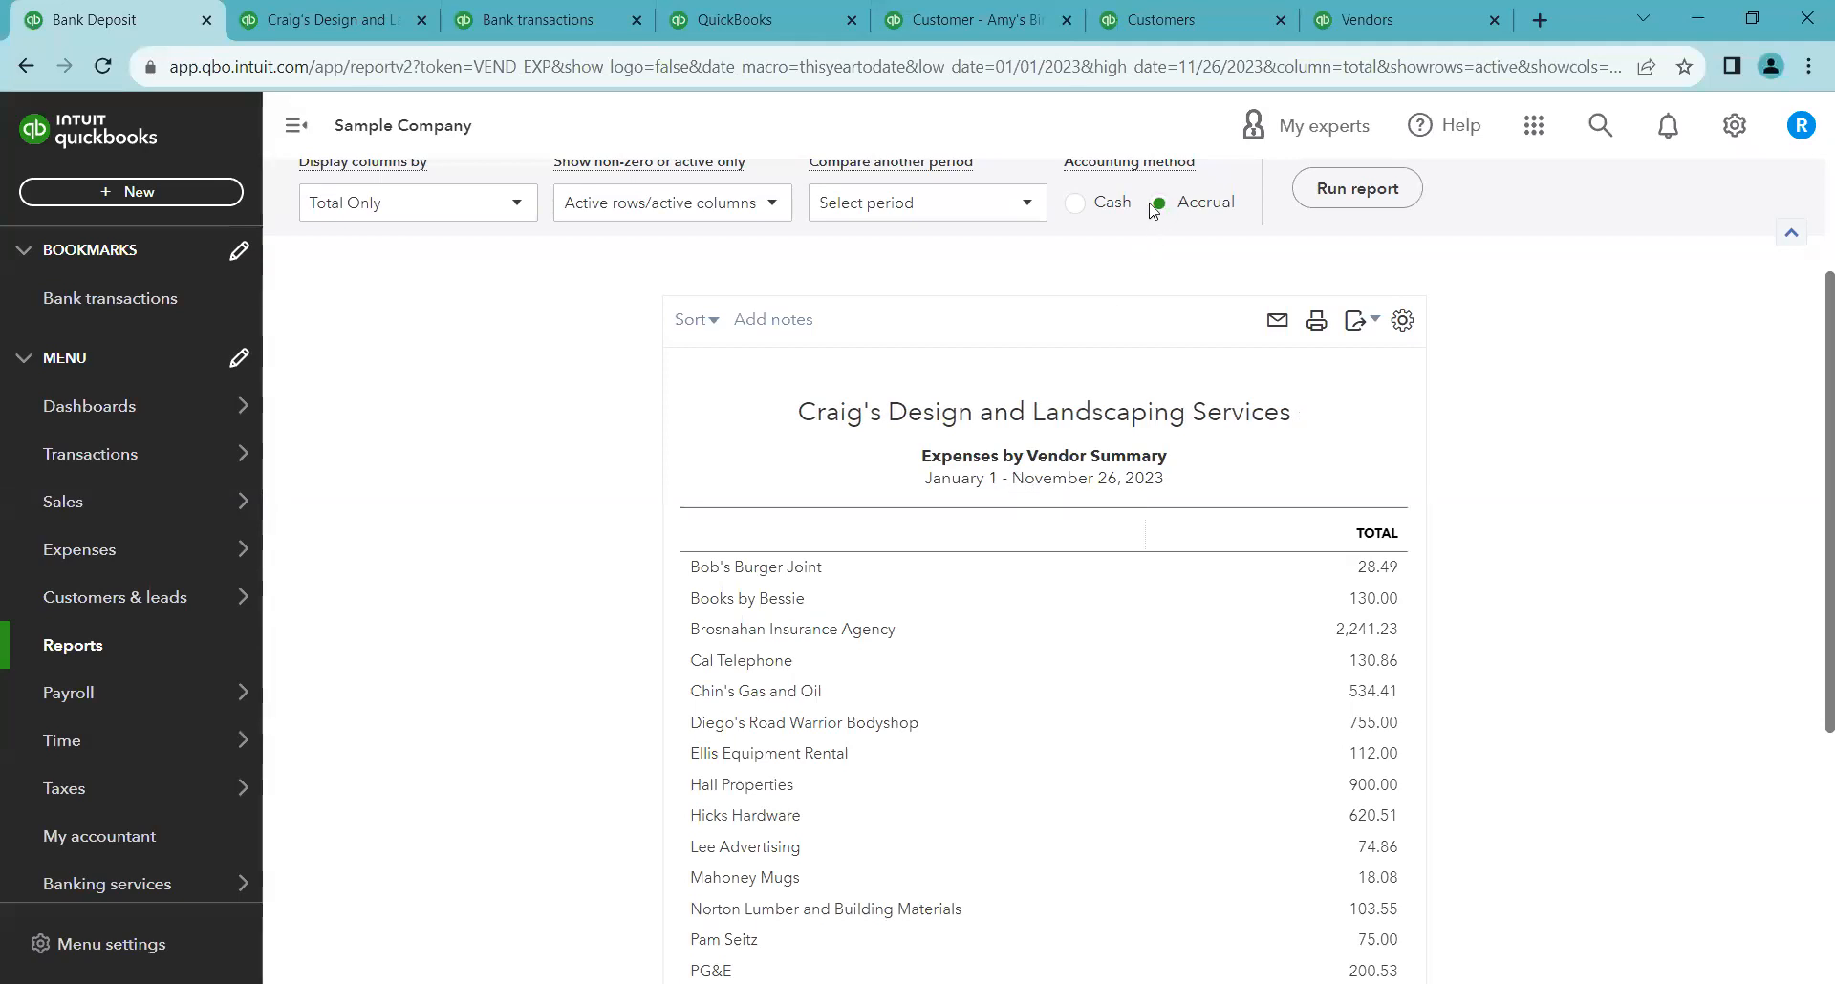
click(1094, 212)
click(1357, 188)
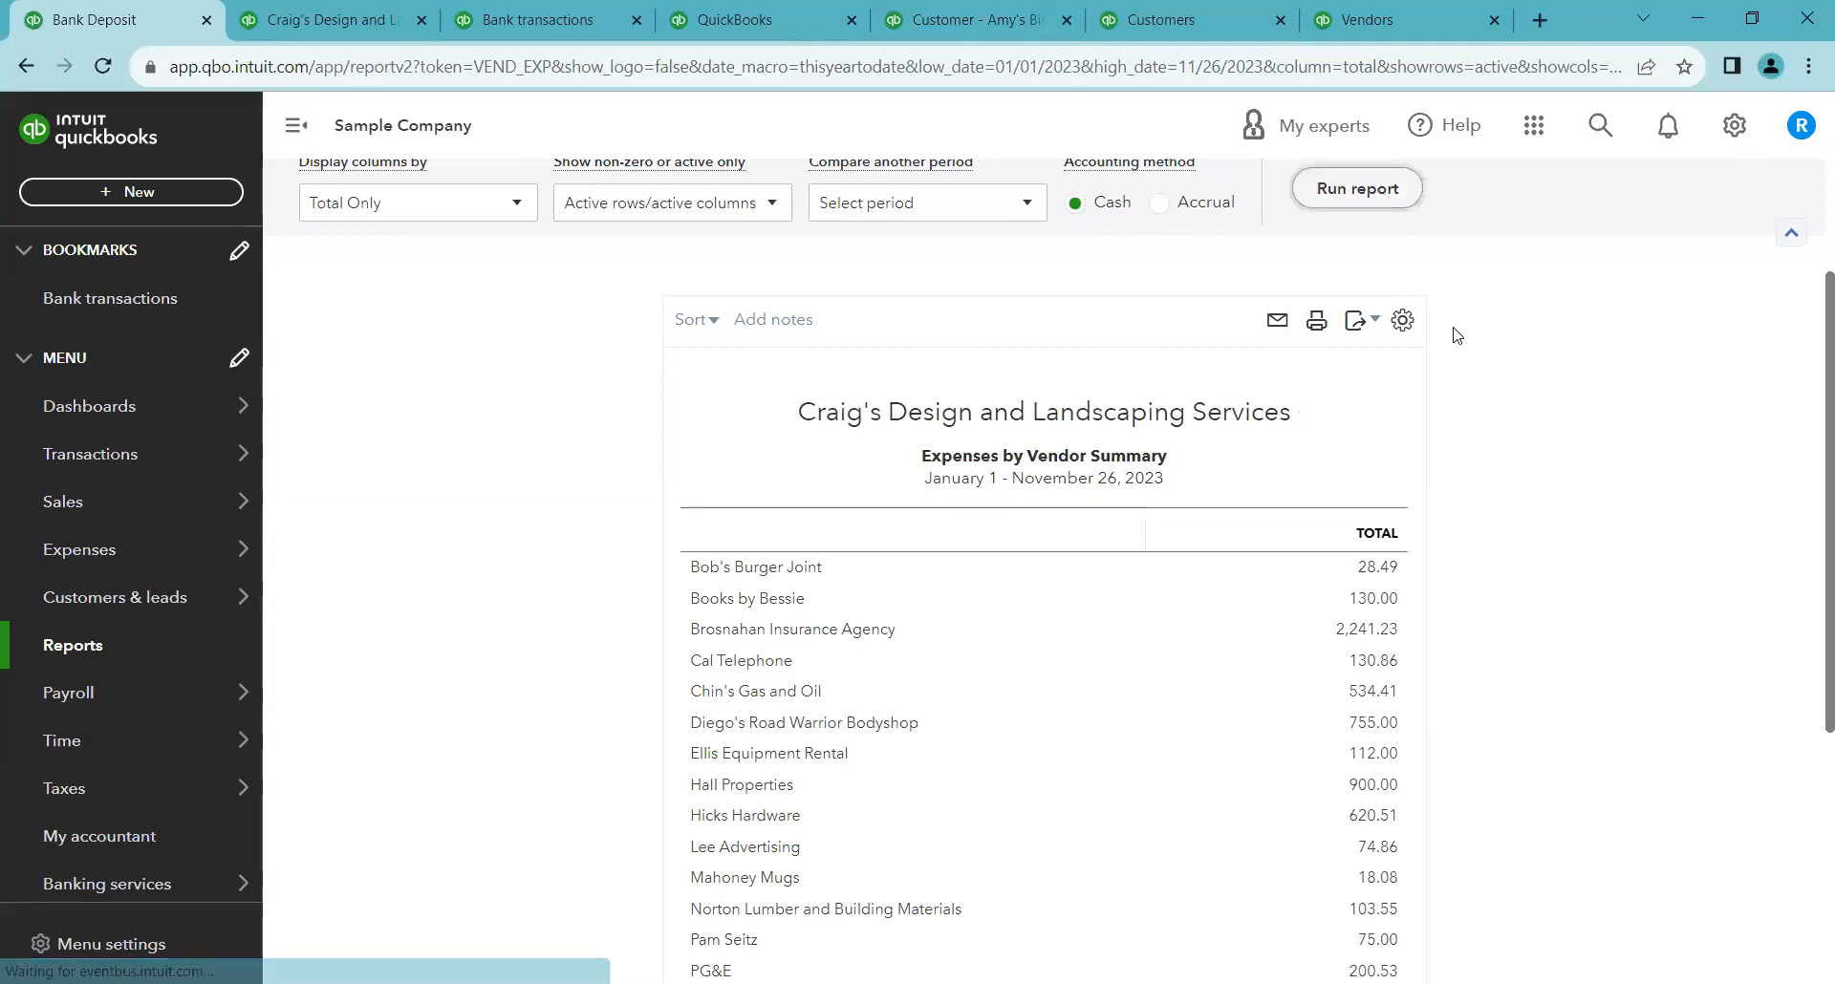
scroll(1284, 585, up, 3)
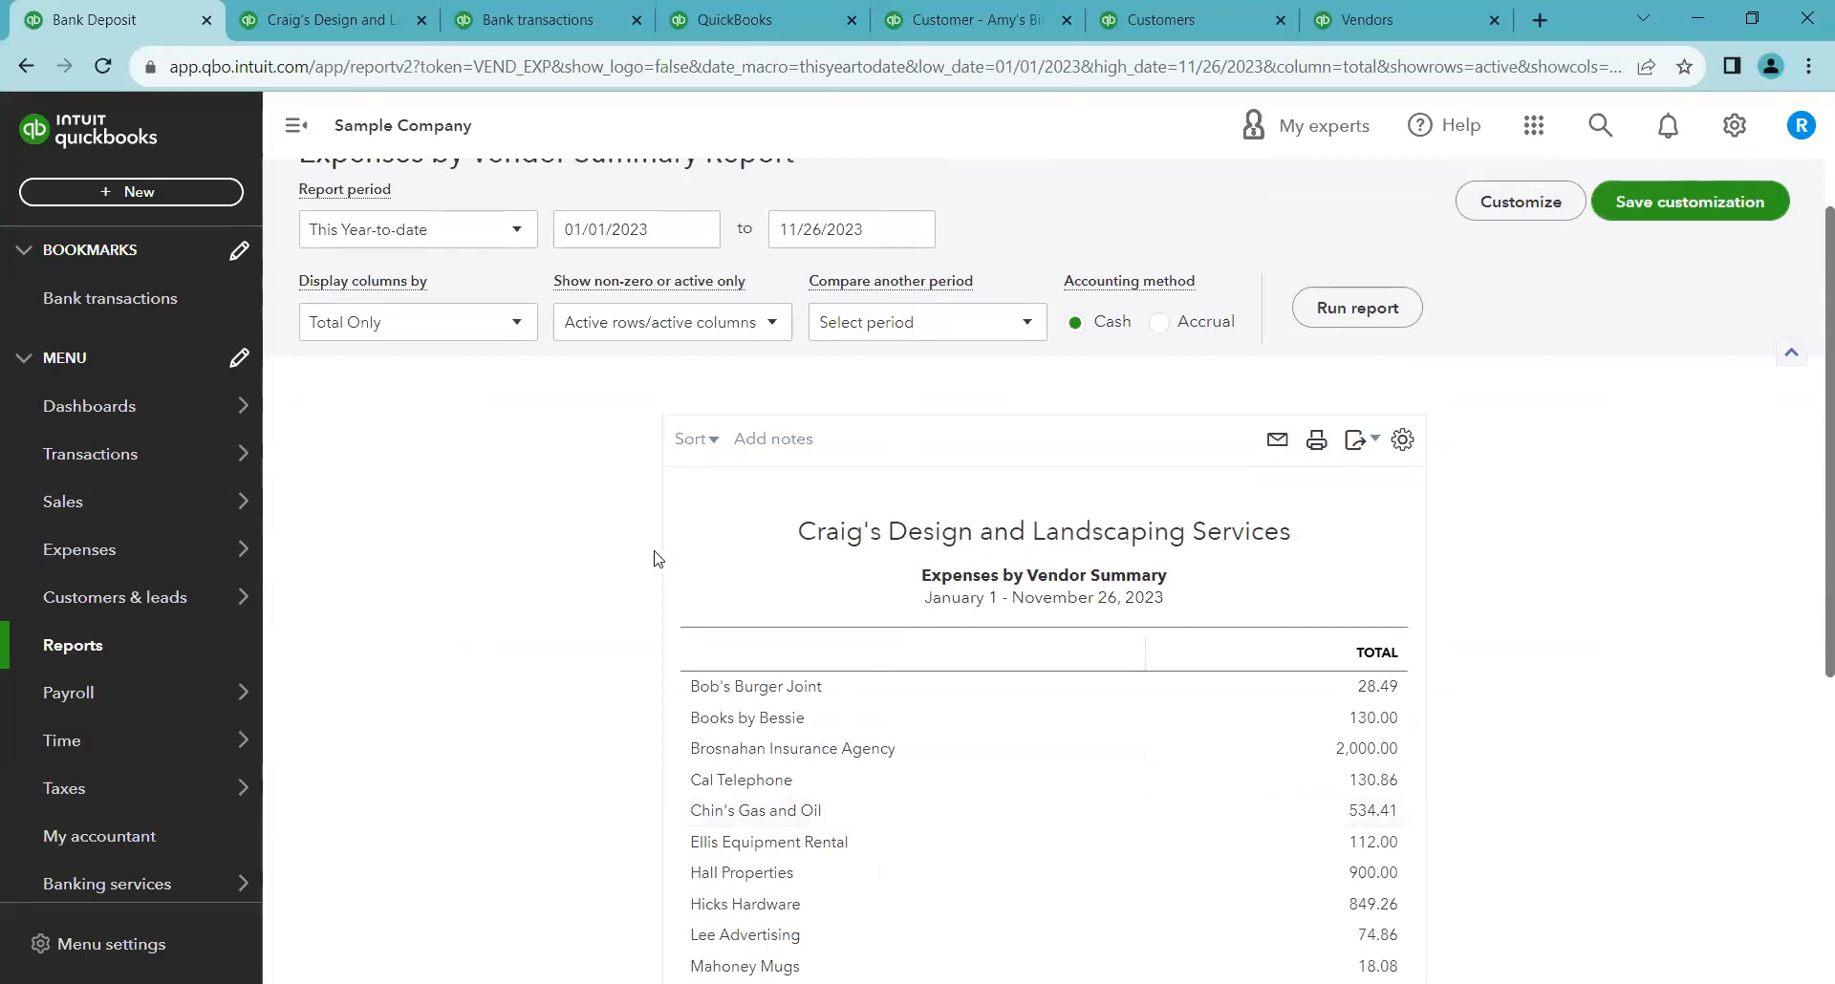
Customize the Expenses by Vendor Summary to filter vendors Bob's Burger Joint, Books by Bessie and Brosnahan Insurance Agency, and run it
click(1520, 201)
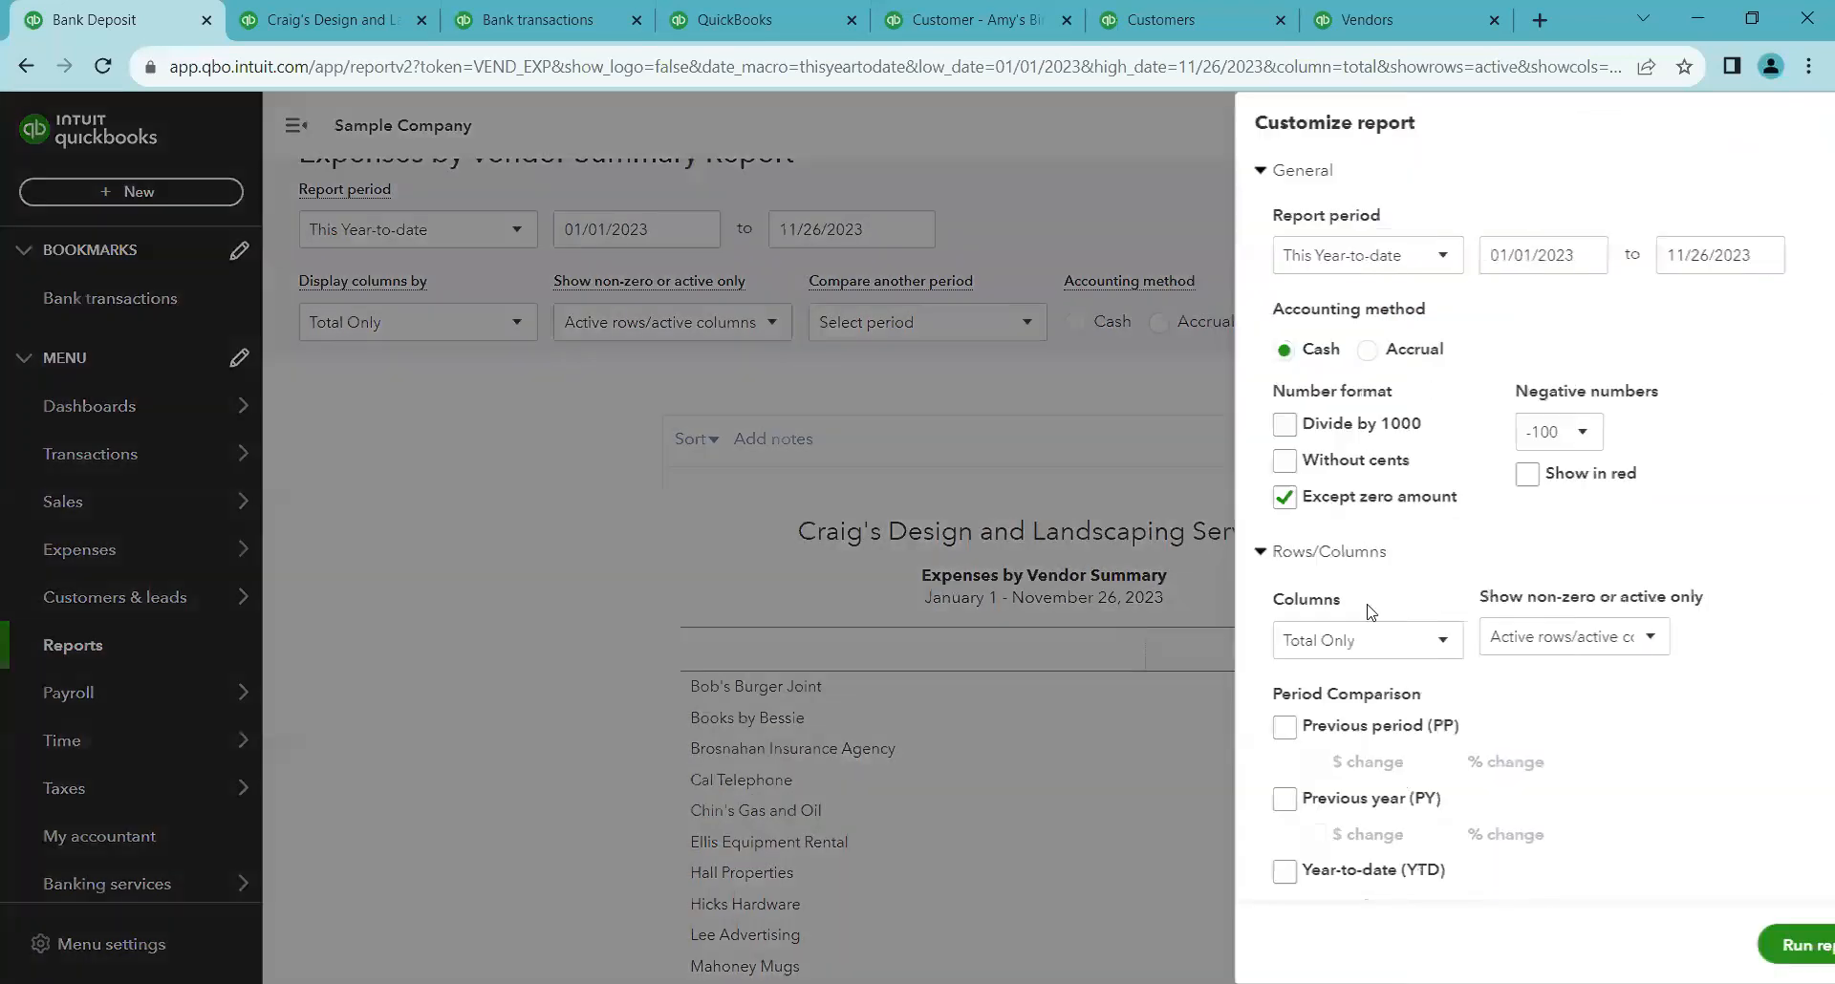
scroll(1357, 669, down, 2)
click(1216, 818)
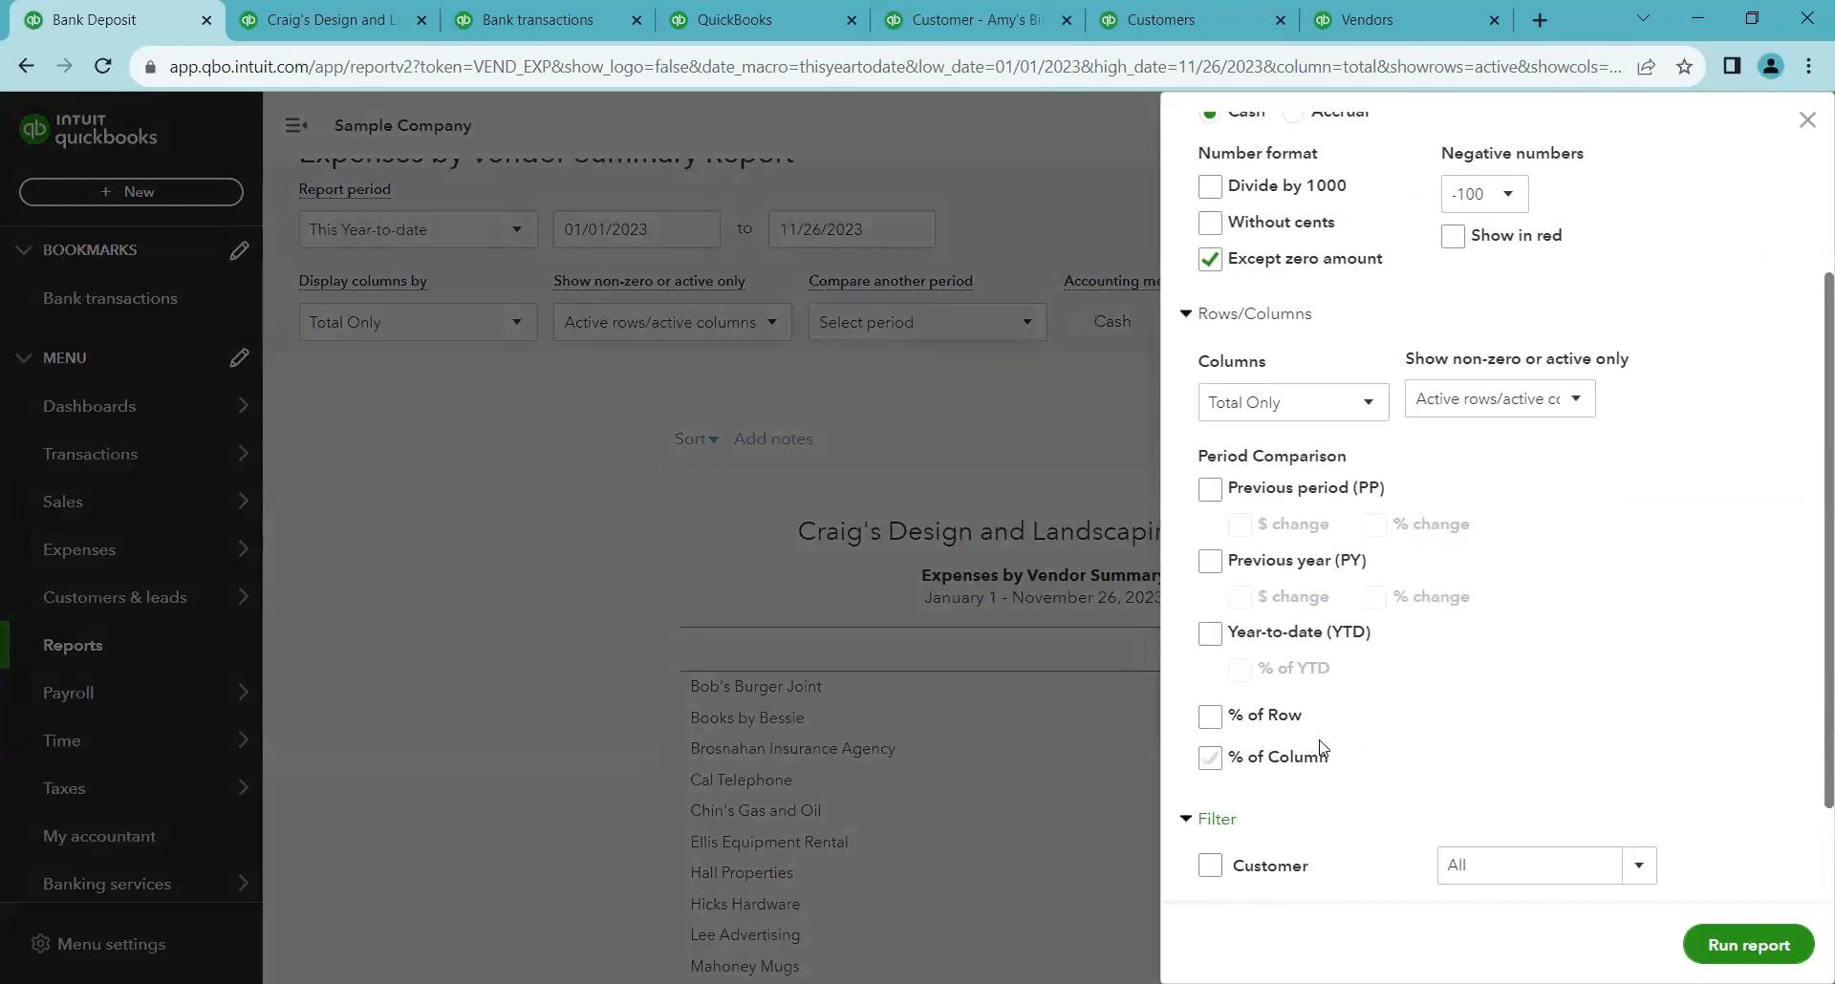
scroll(1327, 745, down, 2)
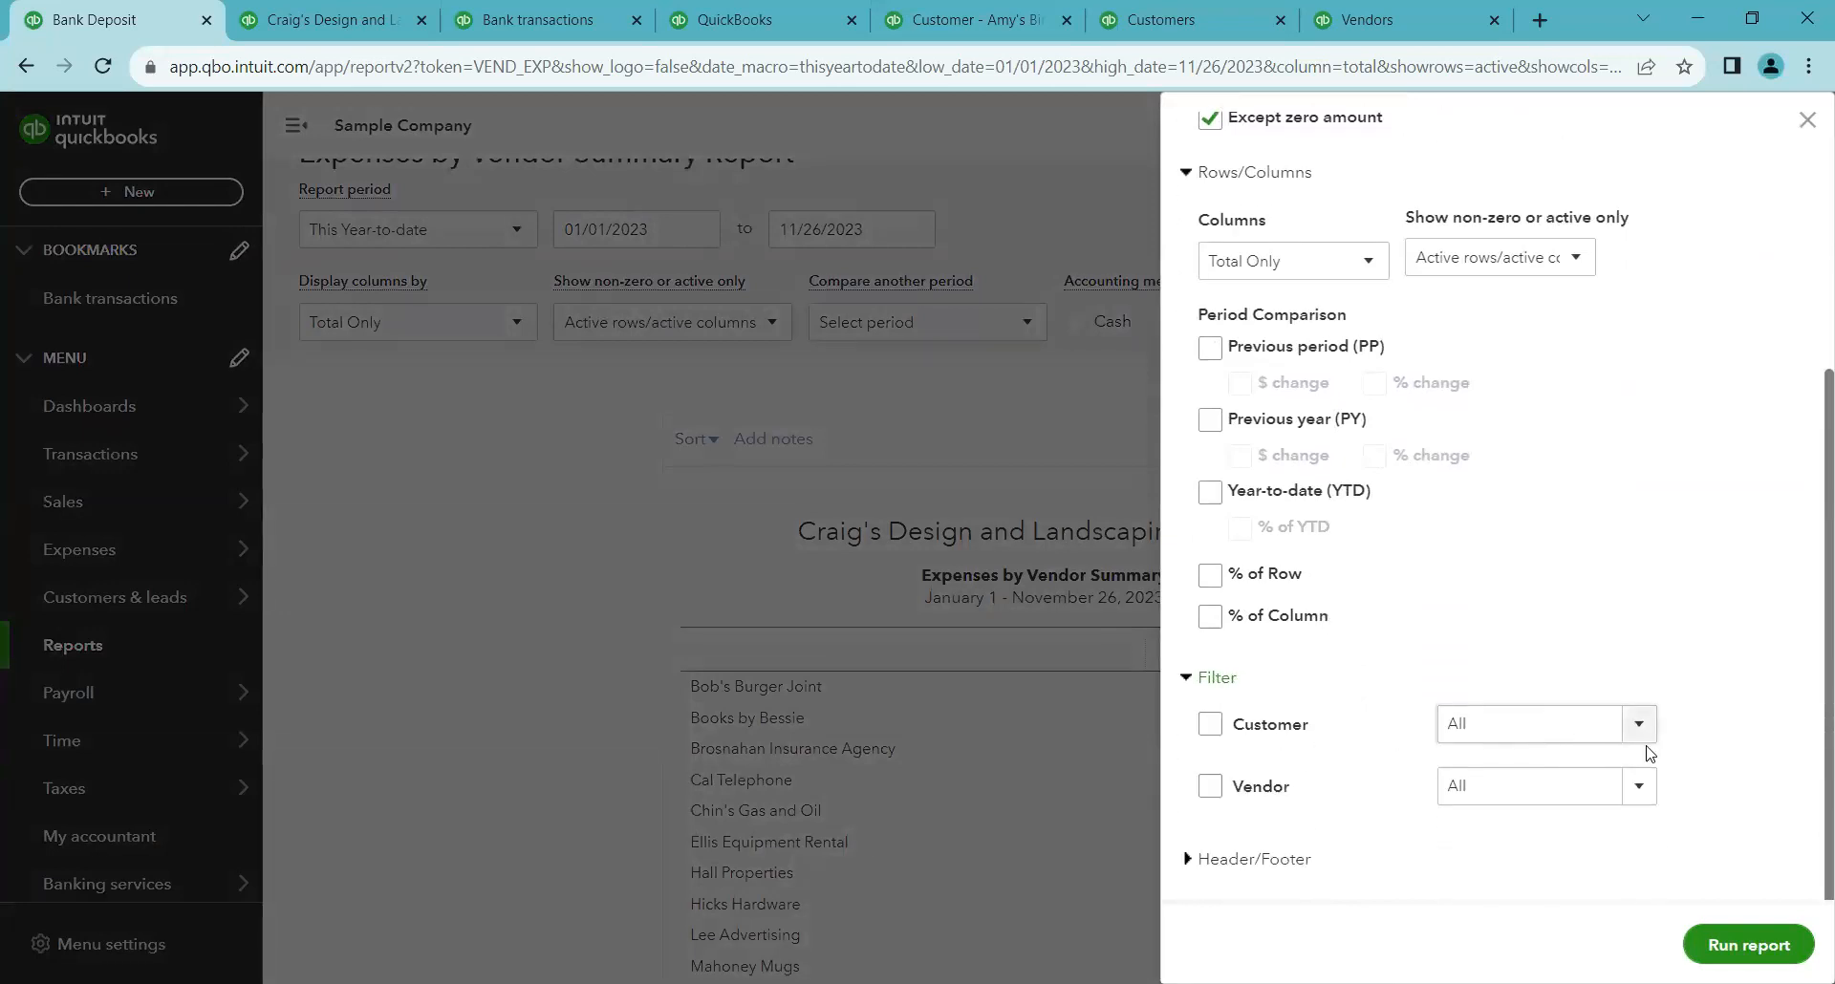
click(1638, 787)
scroll(1510, 588, down, 1)
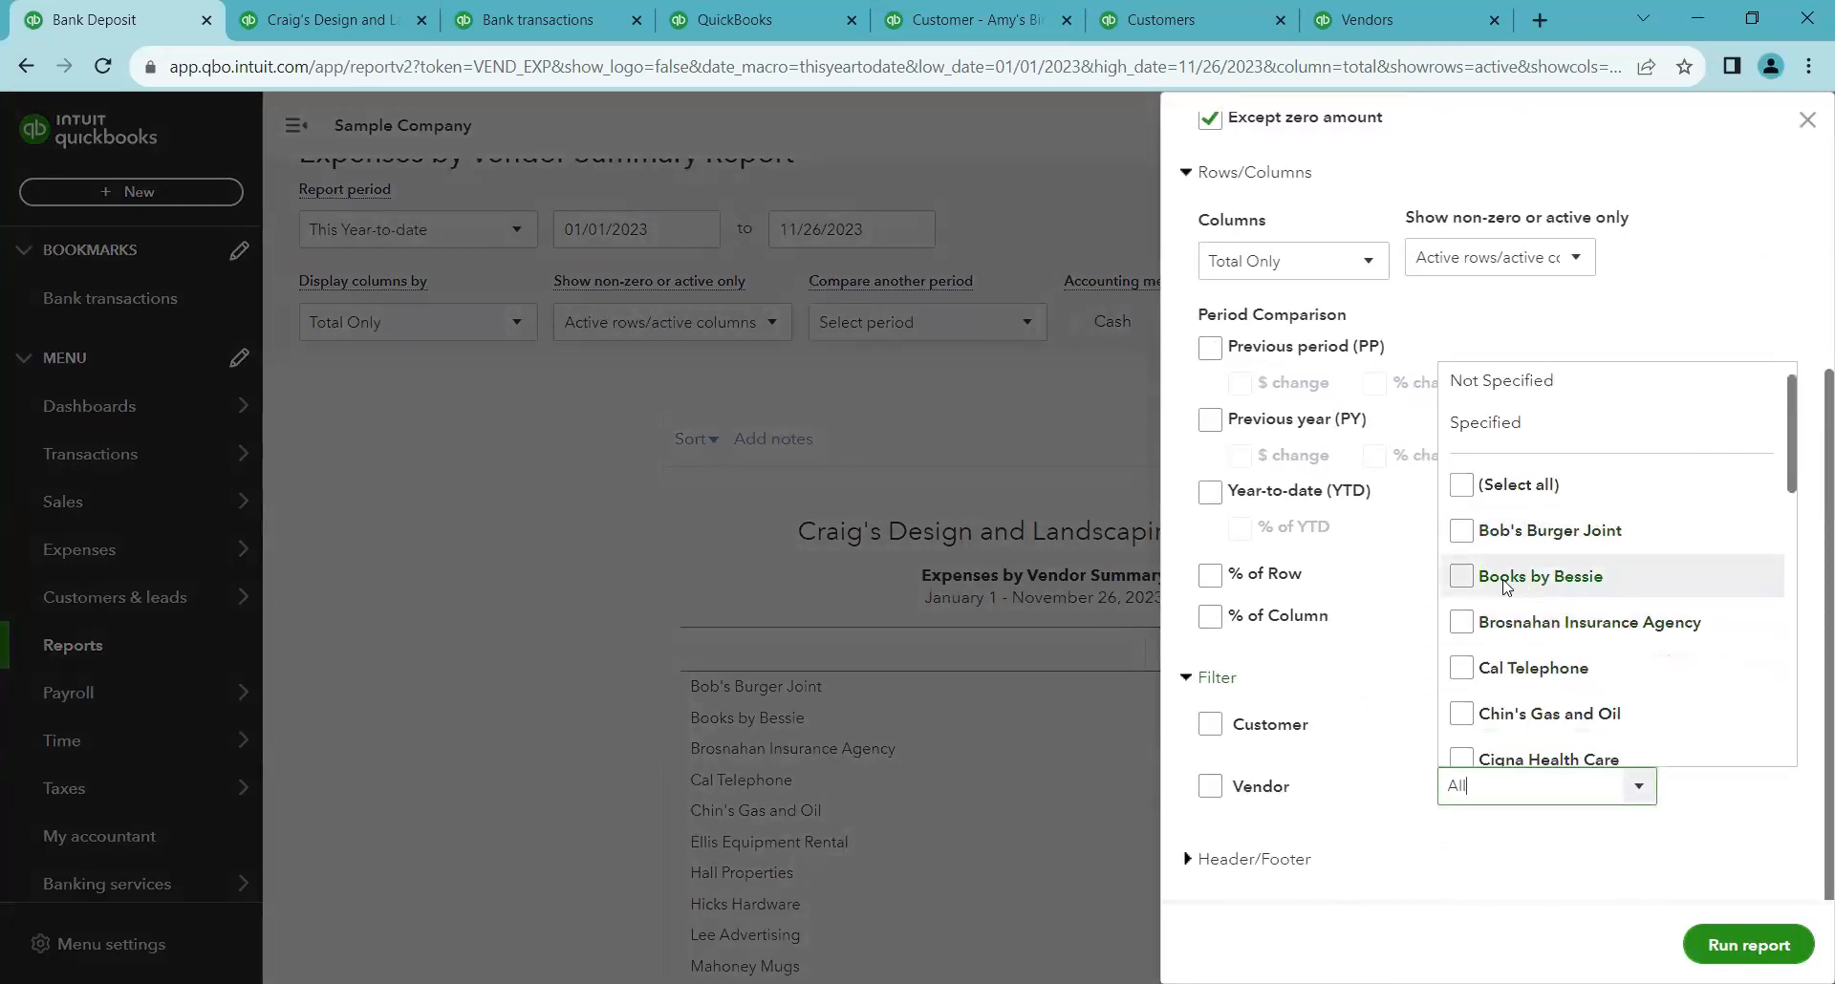
scroll(1503, 586, down, 1)
click(1462, 453)
click(1462, 445)
click(1469, 485)
click(1749, 945)
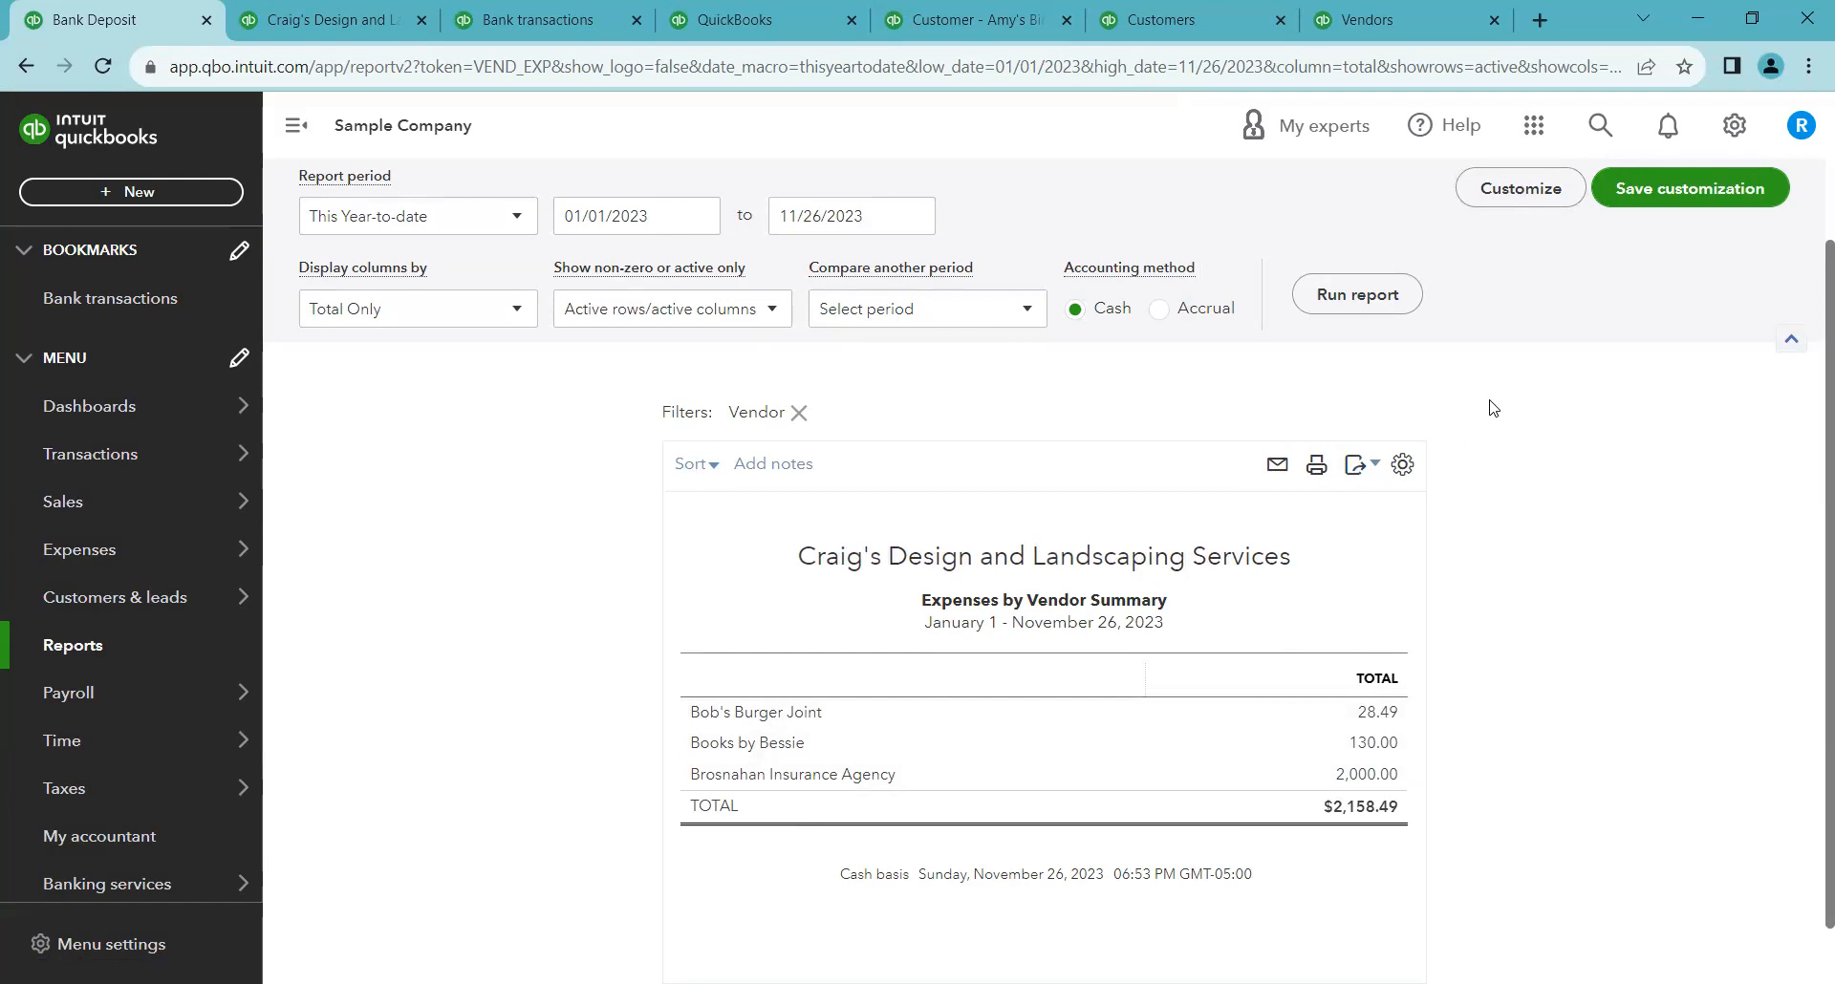
Save the customized report under the name "Expenses by Vendor Summary YTD"
click(1637, 198)
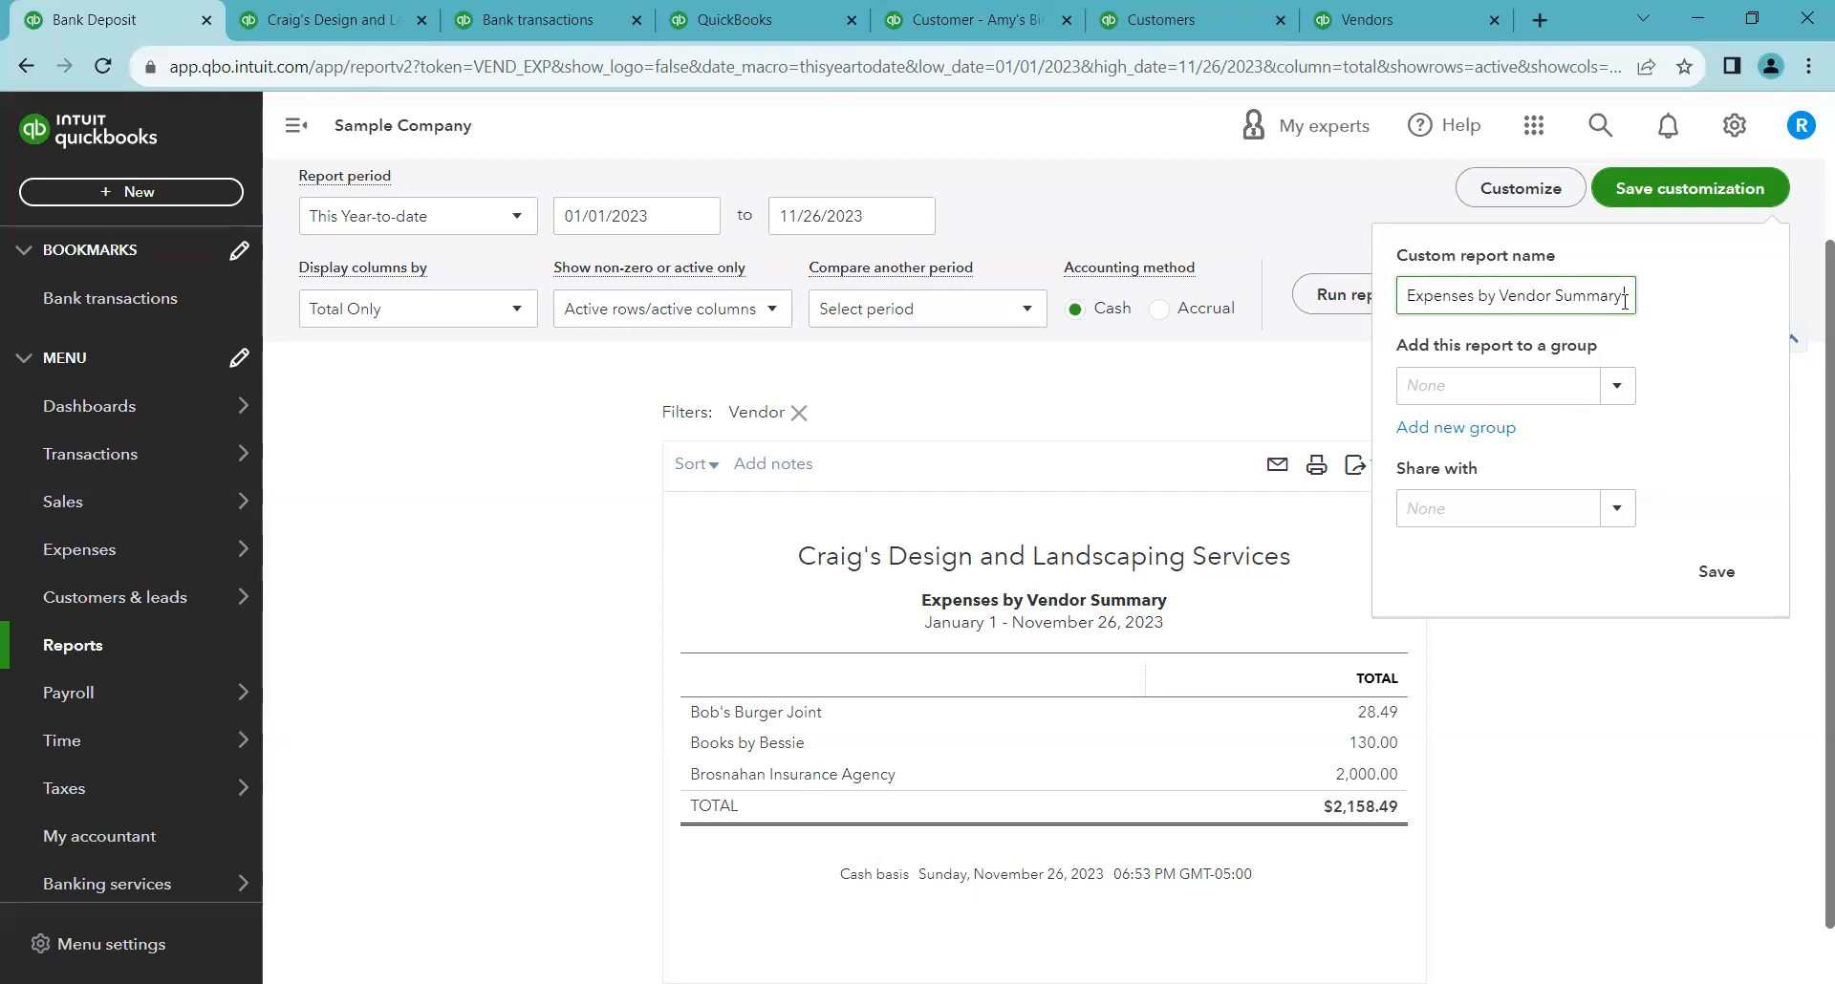
text(YTD)
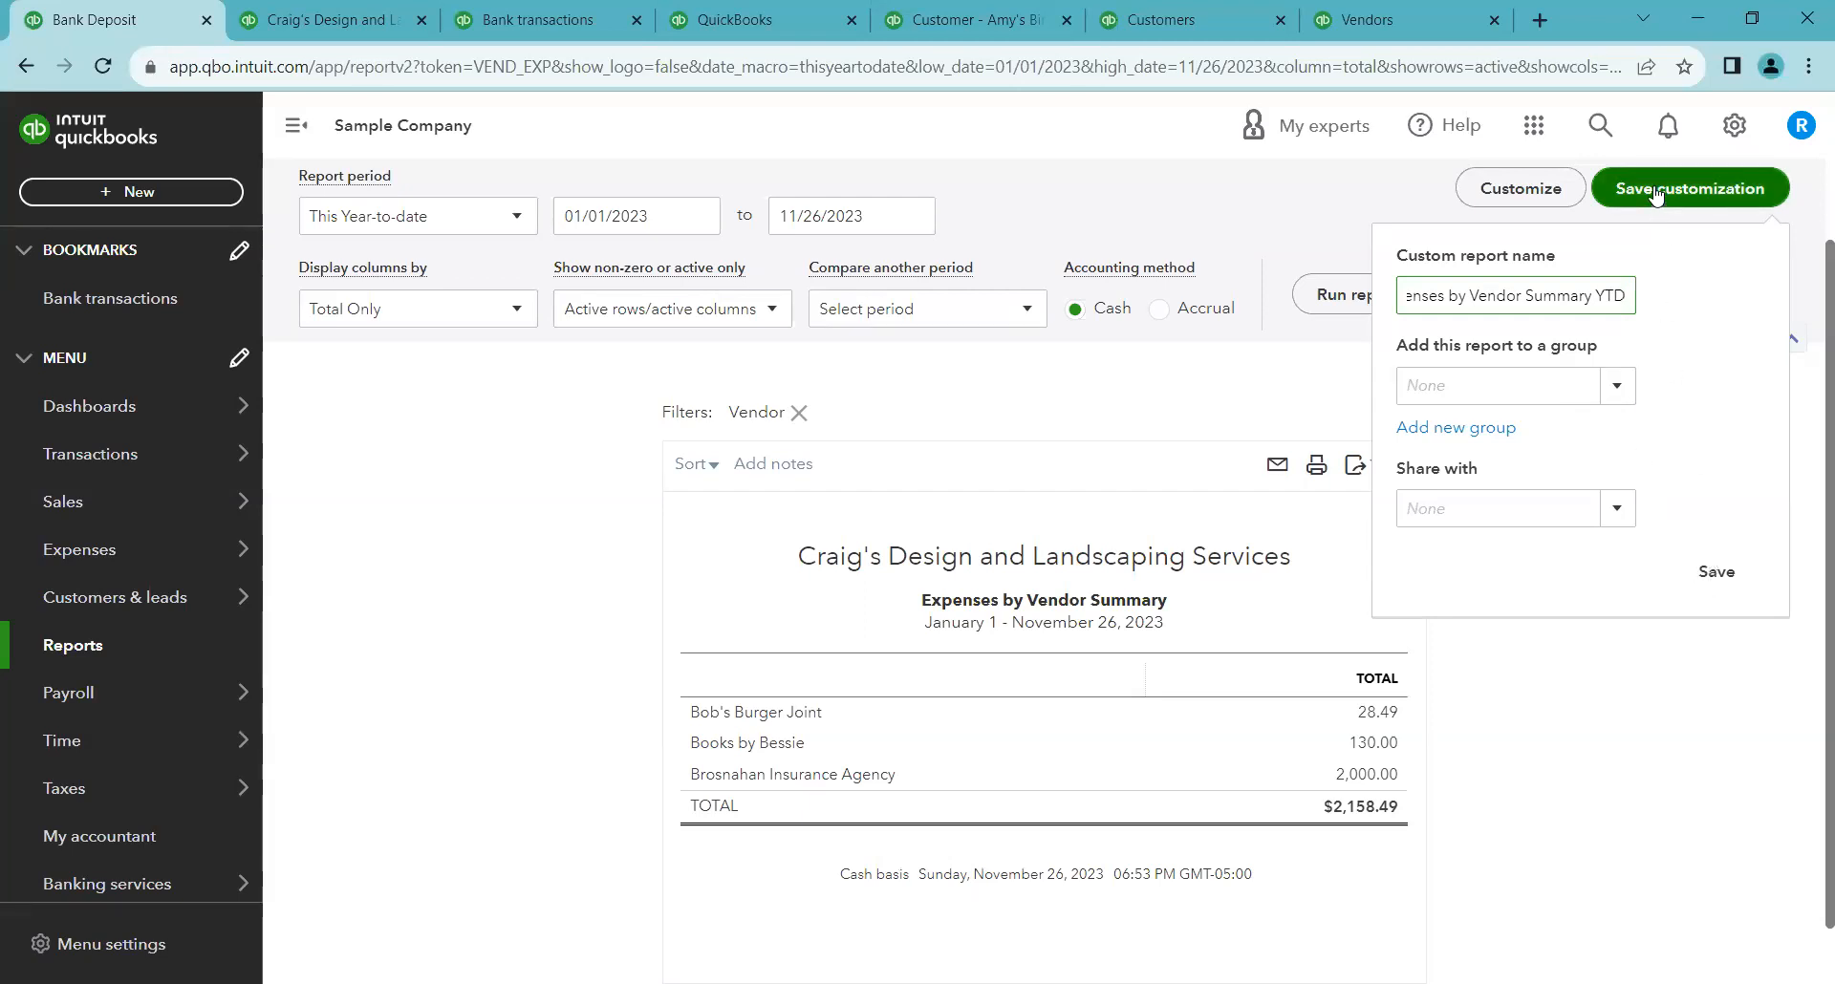
click(1718, 573)
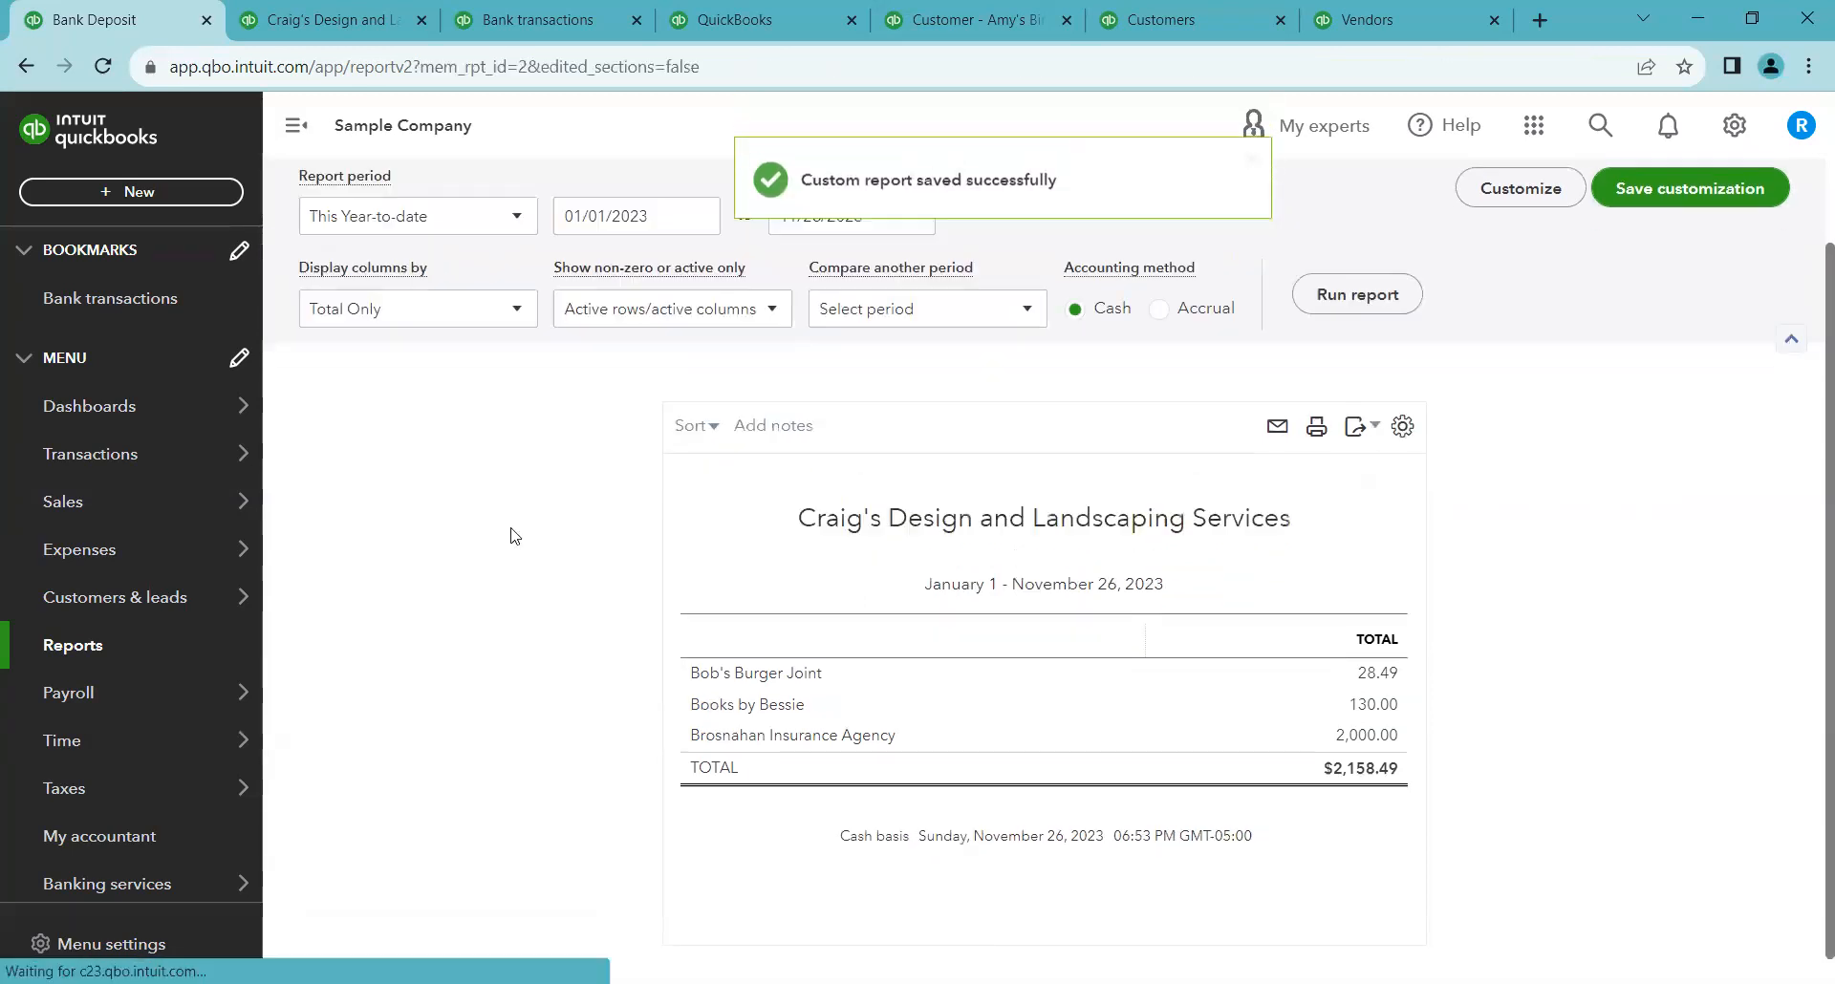
Open the Custom reports list in Reports to find the saved report
click(203, 638)
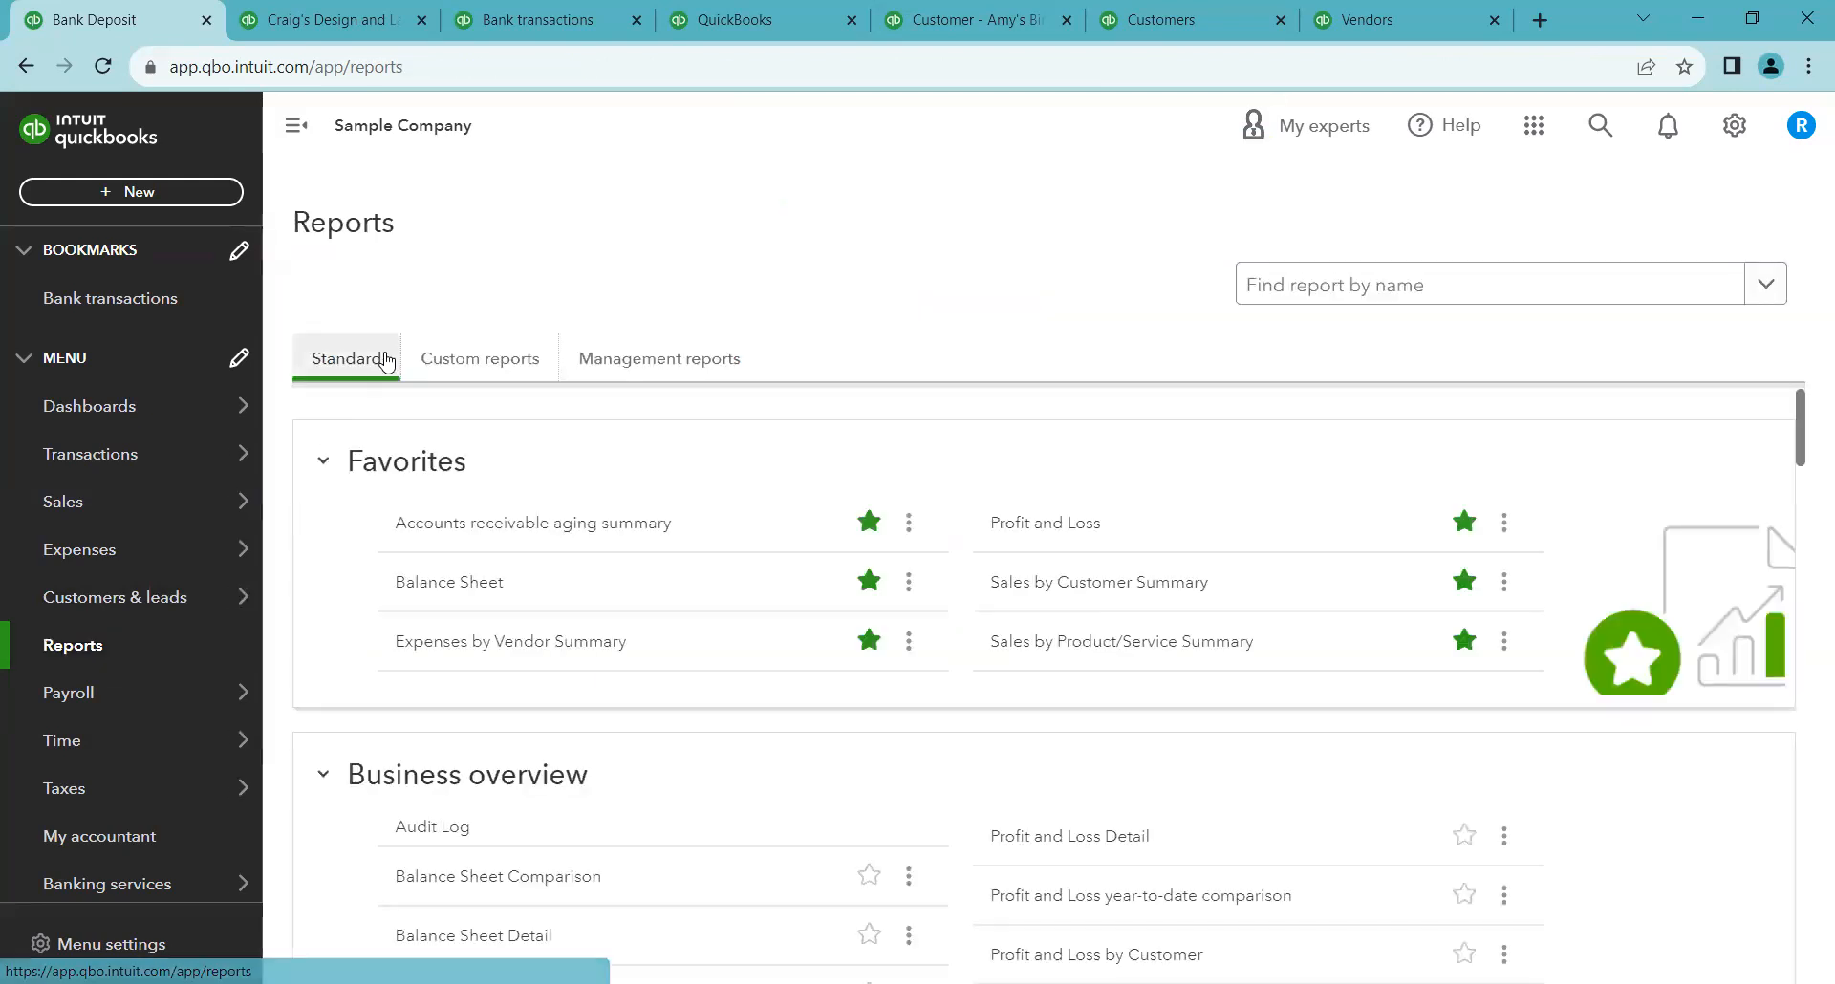
click(453, 355)
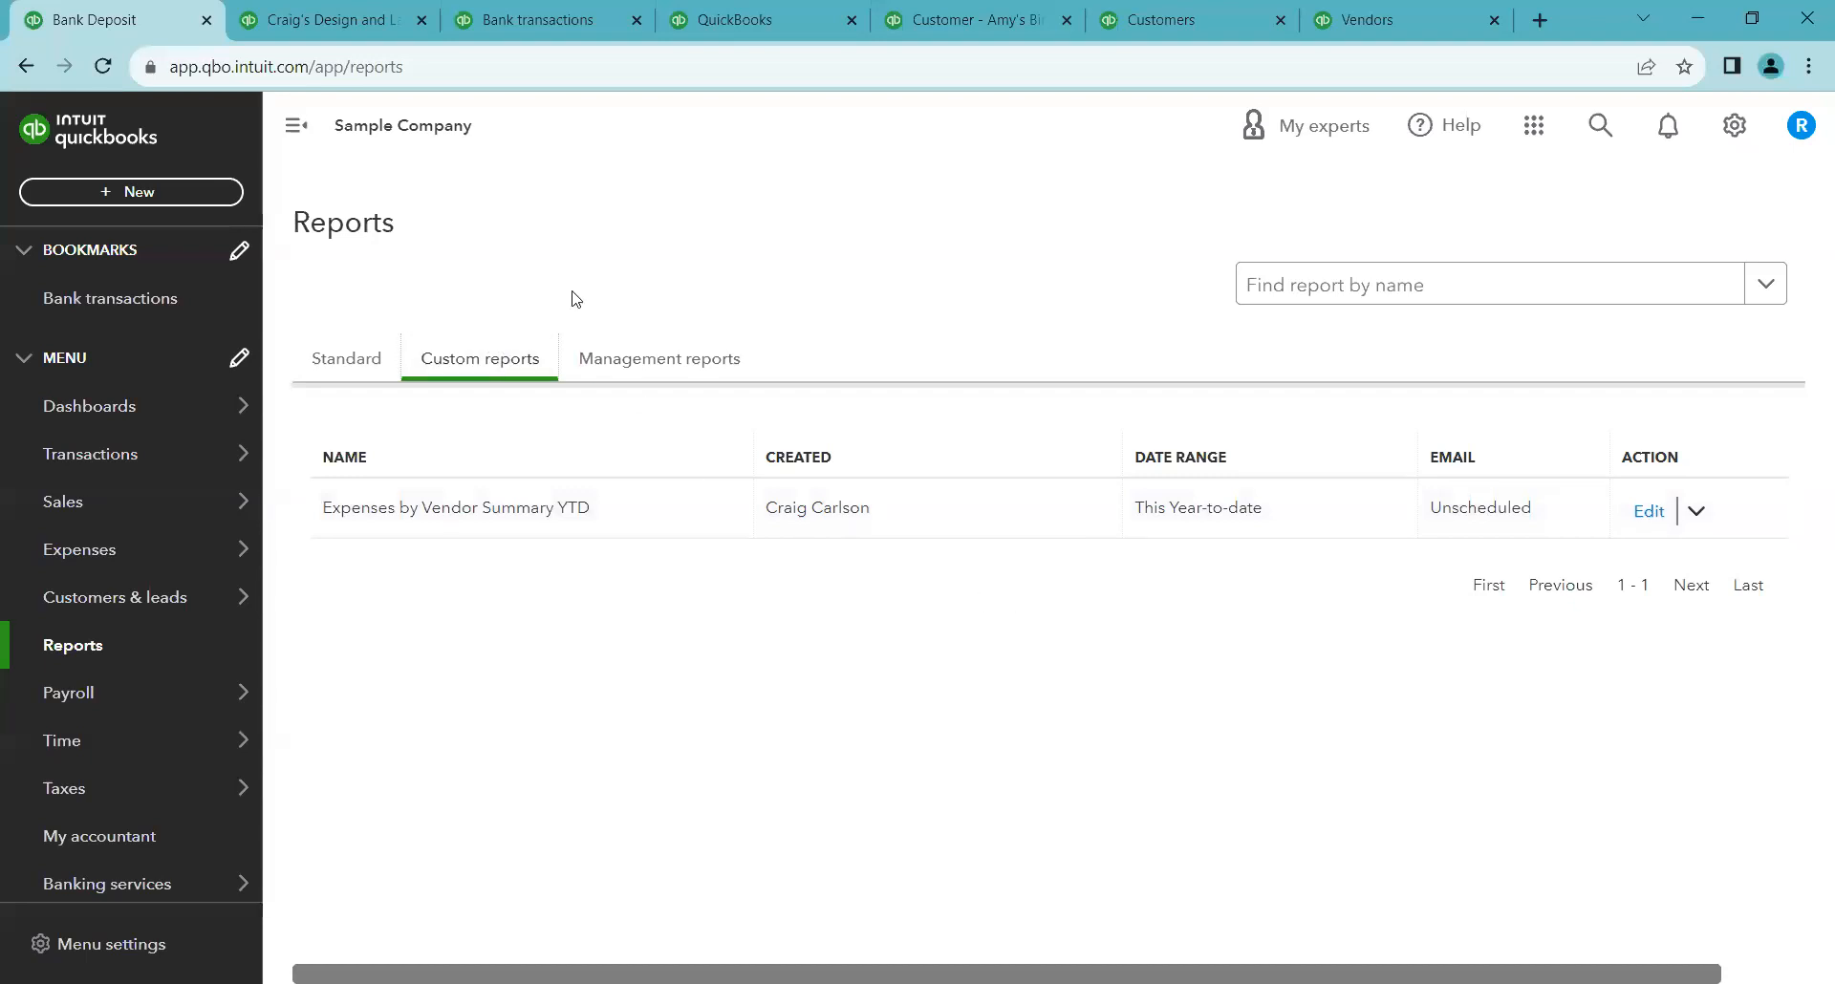
Preview and page through the Company Overview management report, then return to the Standard reports list
click(626, 361)
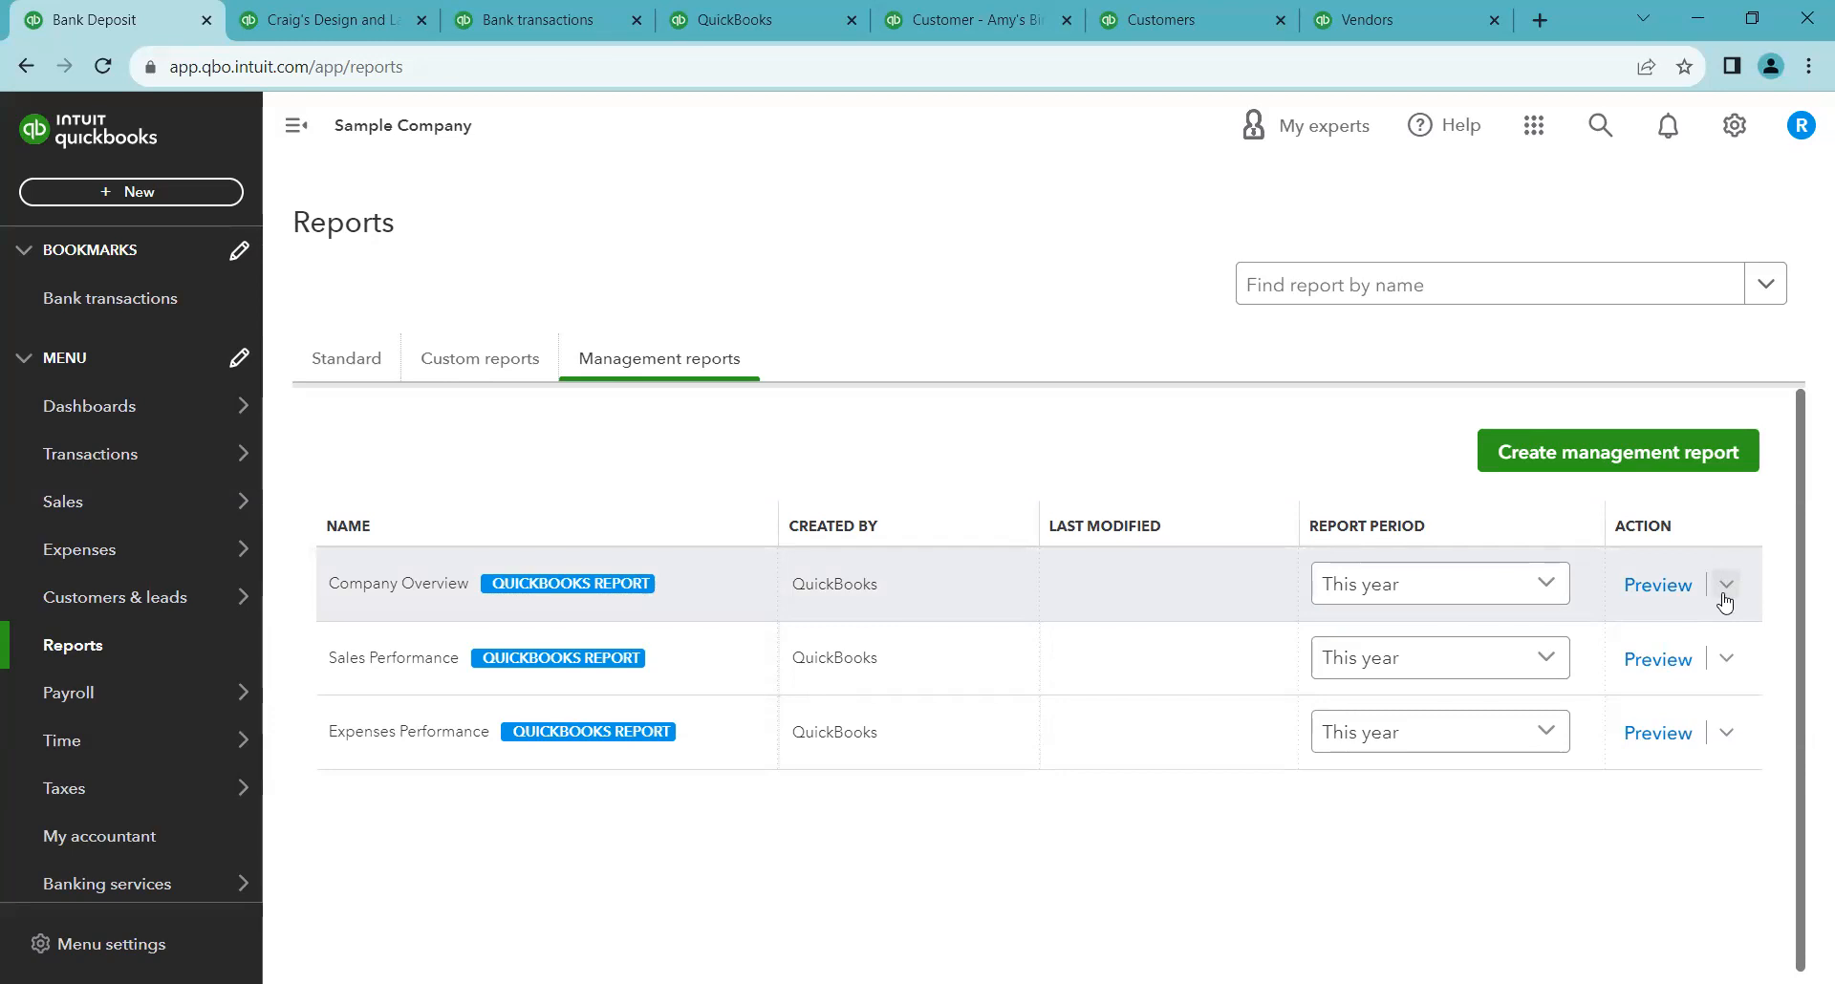
click(1651, 596)
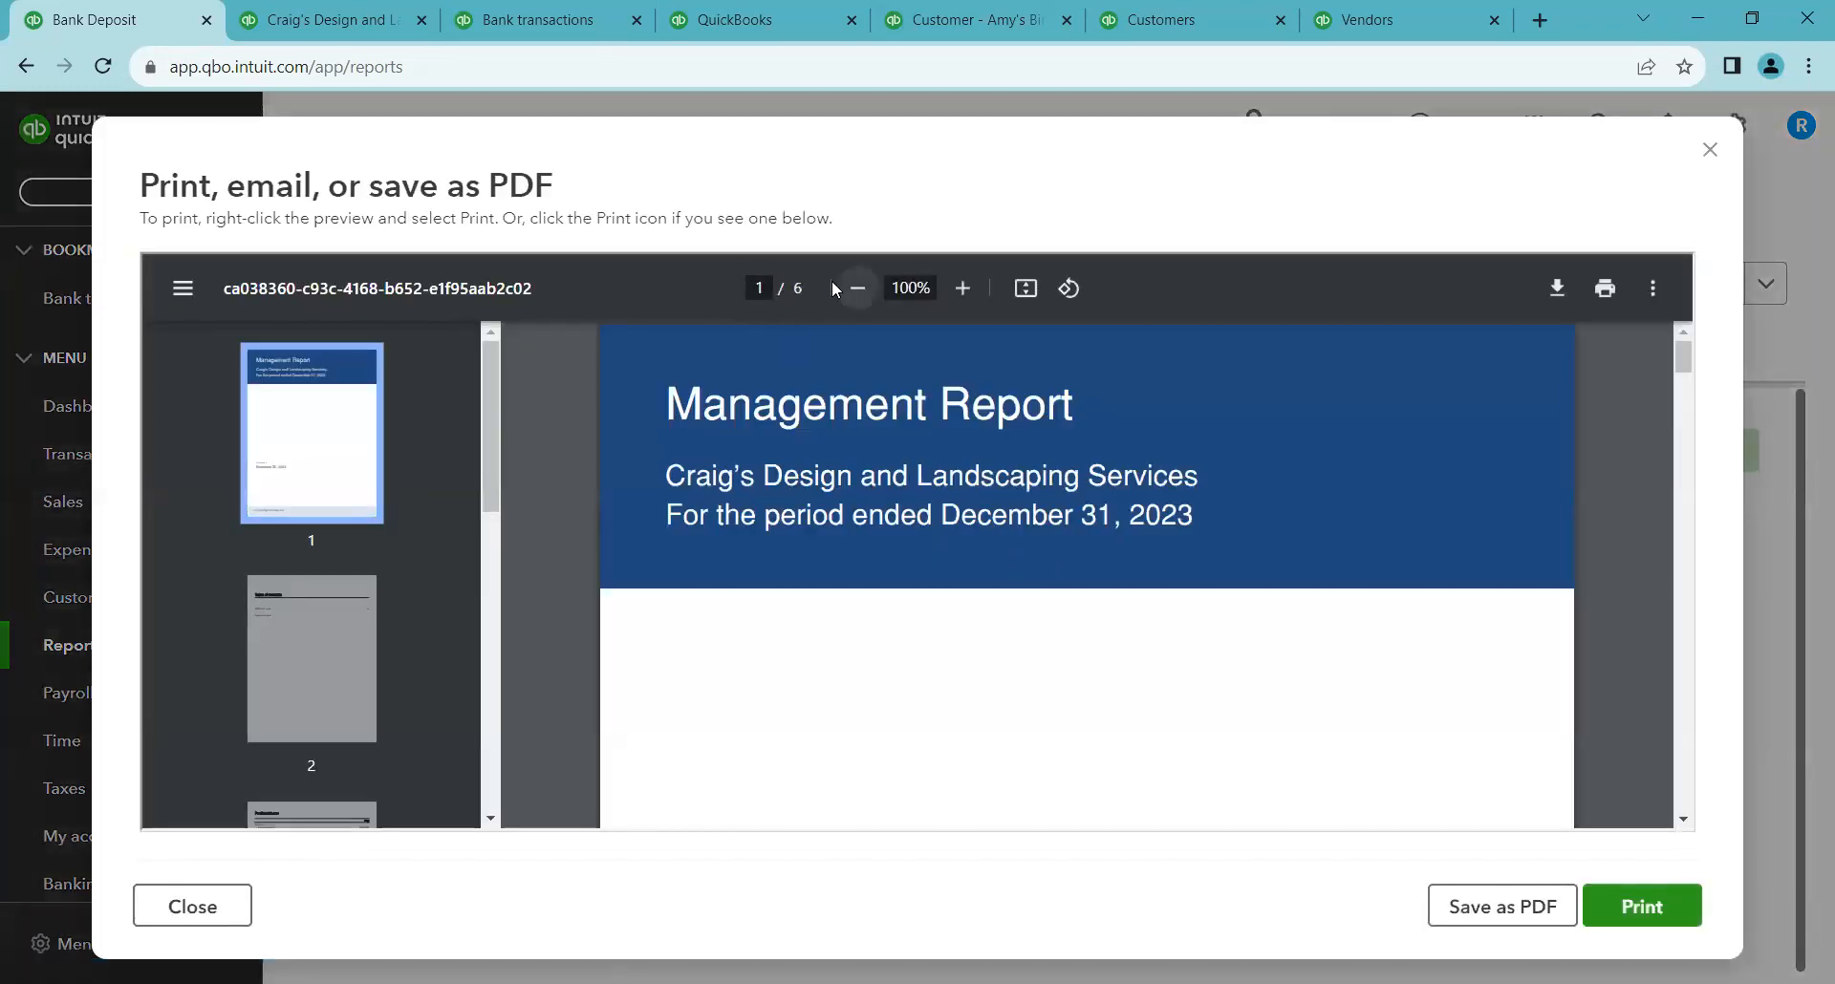
scroll(833, 506, down, 10)
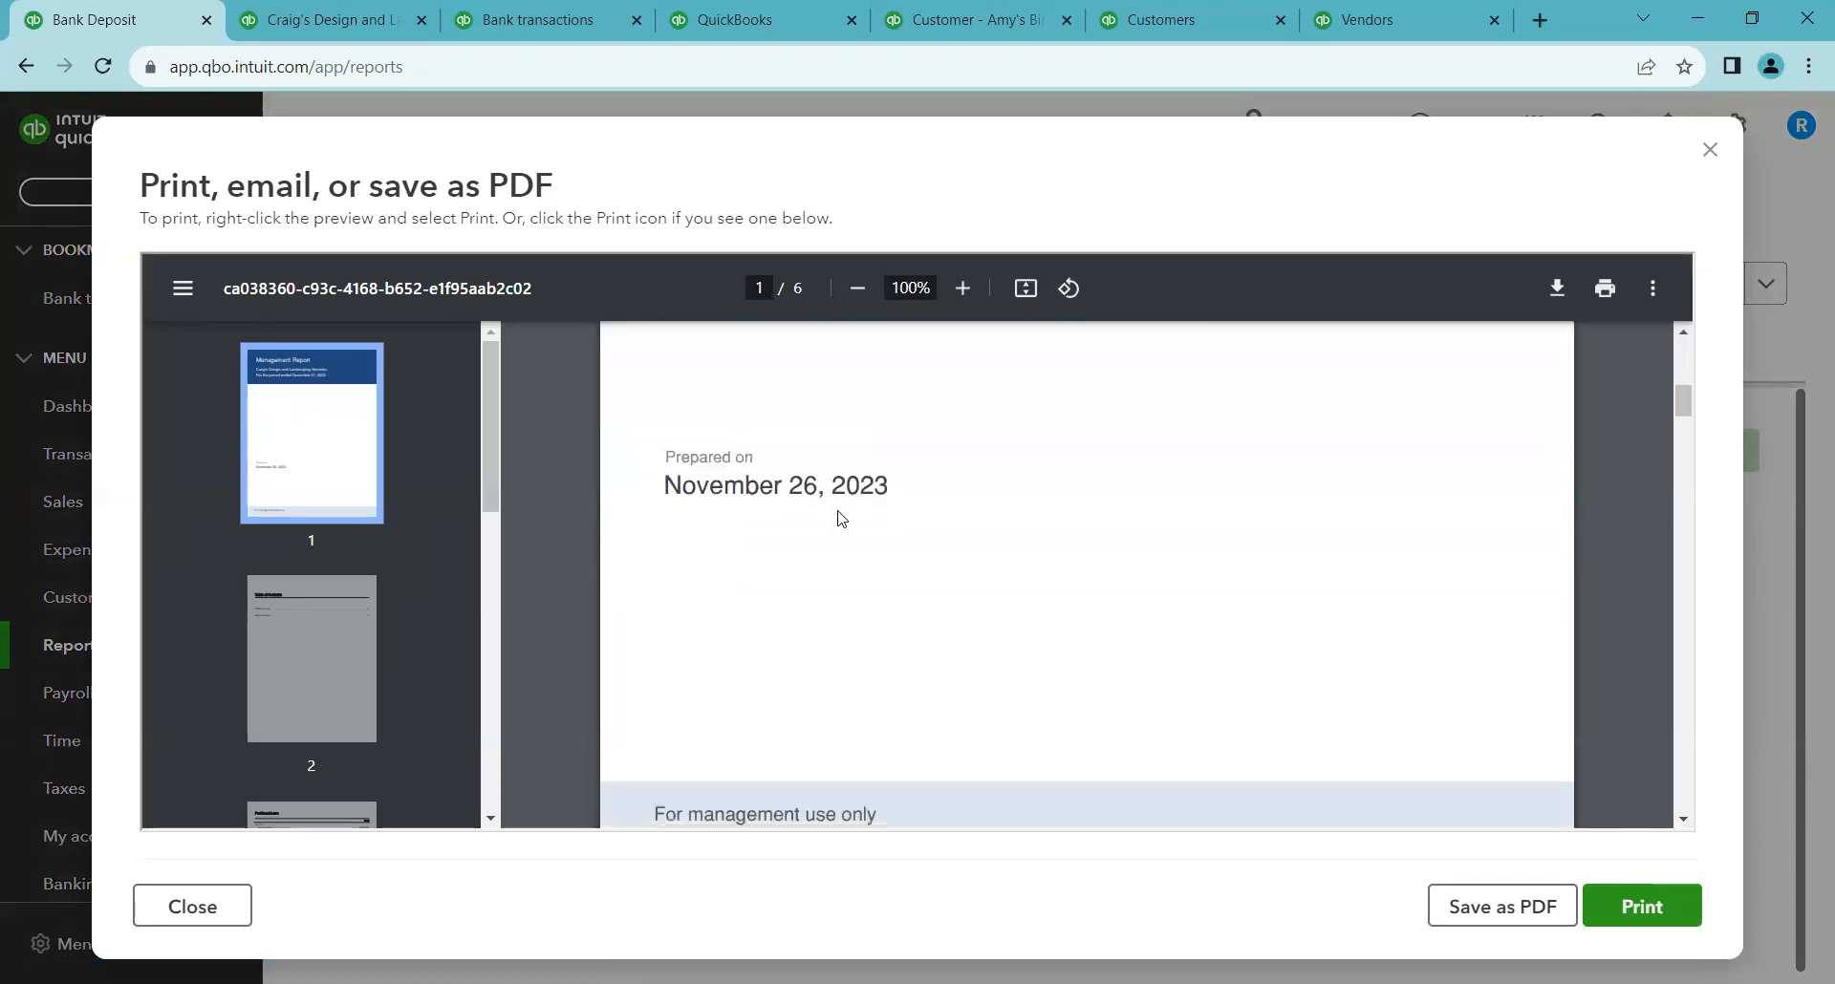
scroll(842, 519, down, 6)
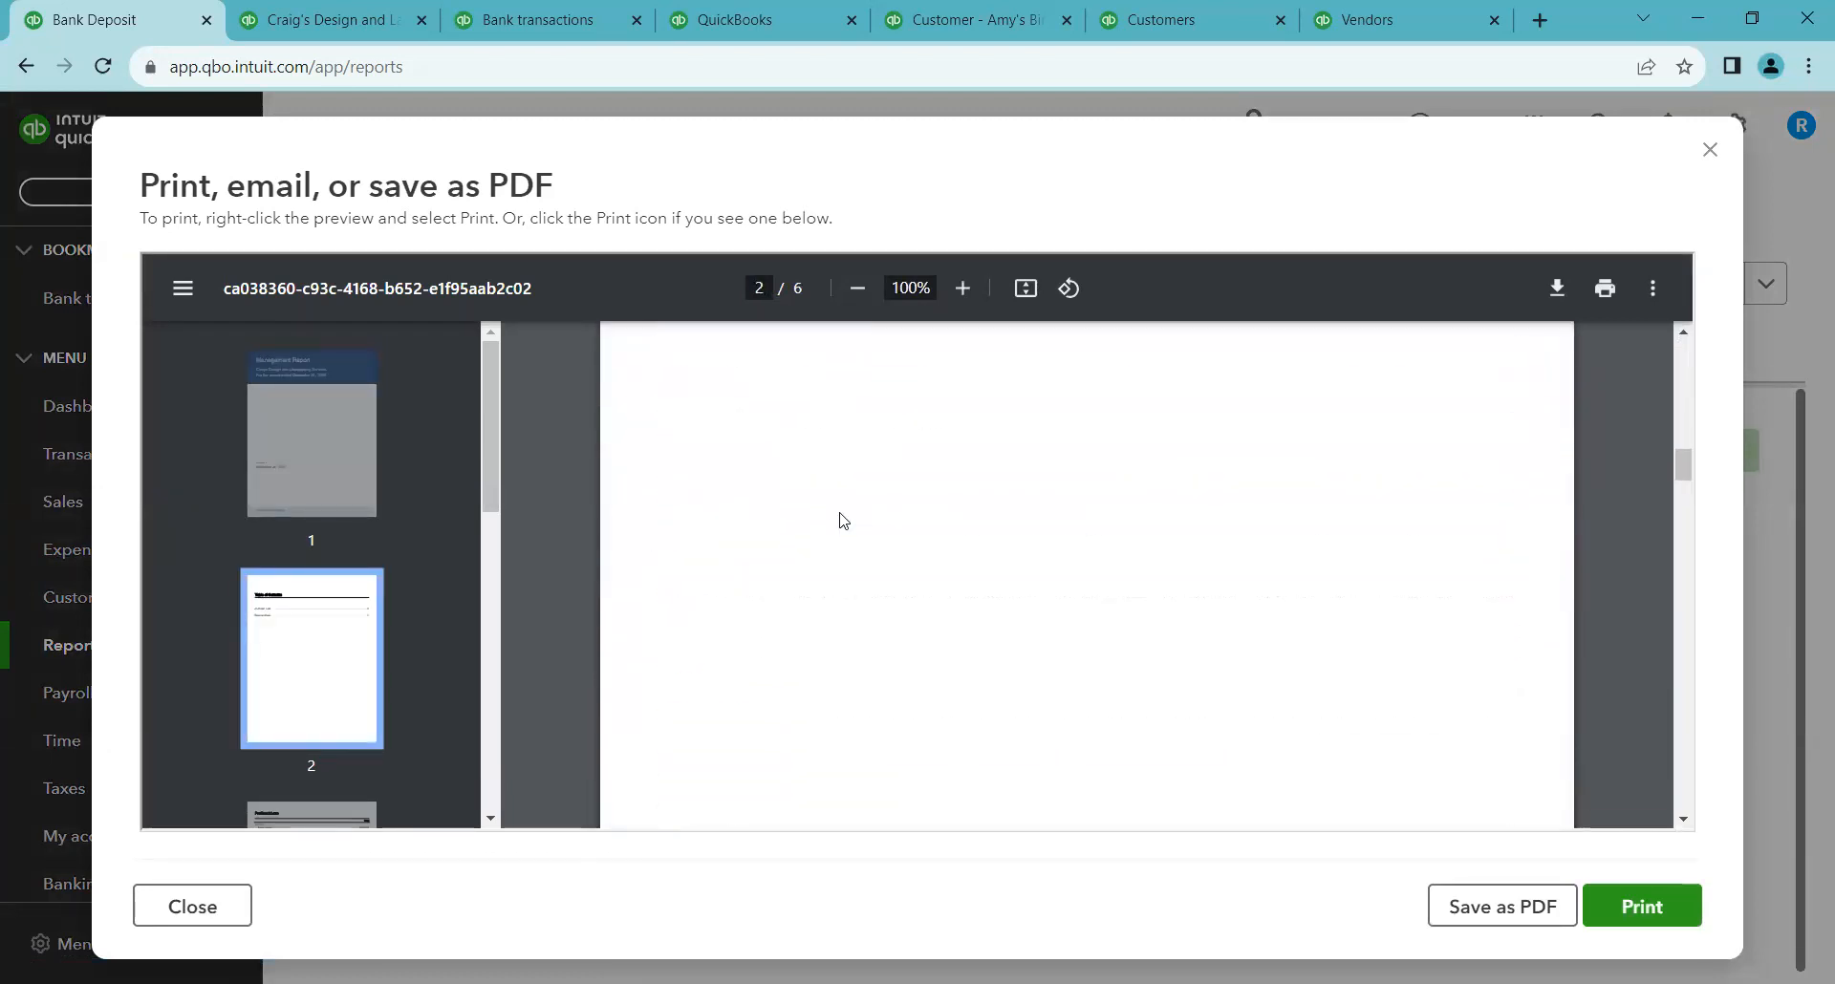
scroll(842, 519, down, 5)
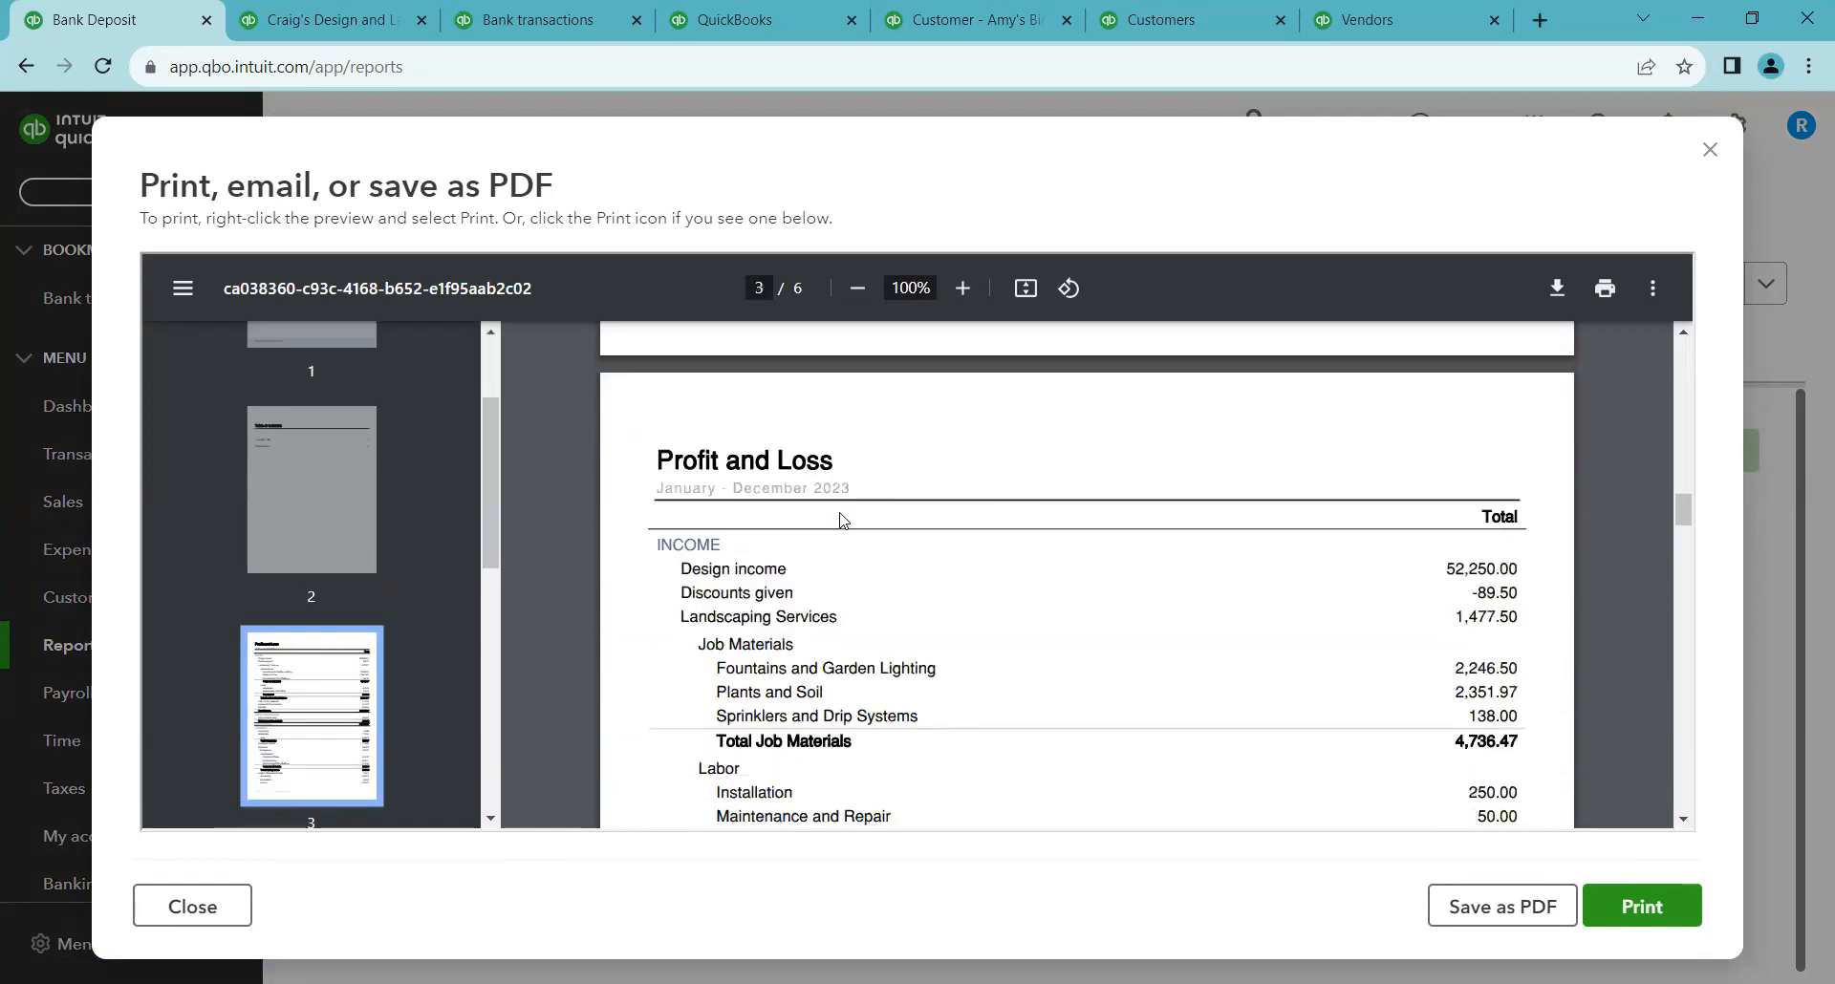
scroll(847, 503, down, 15)
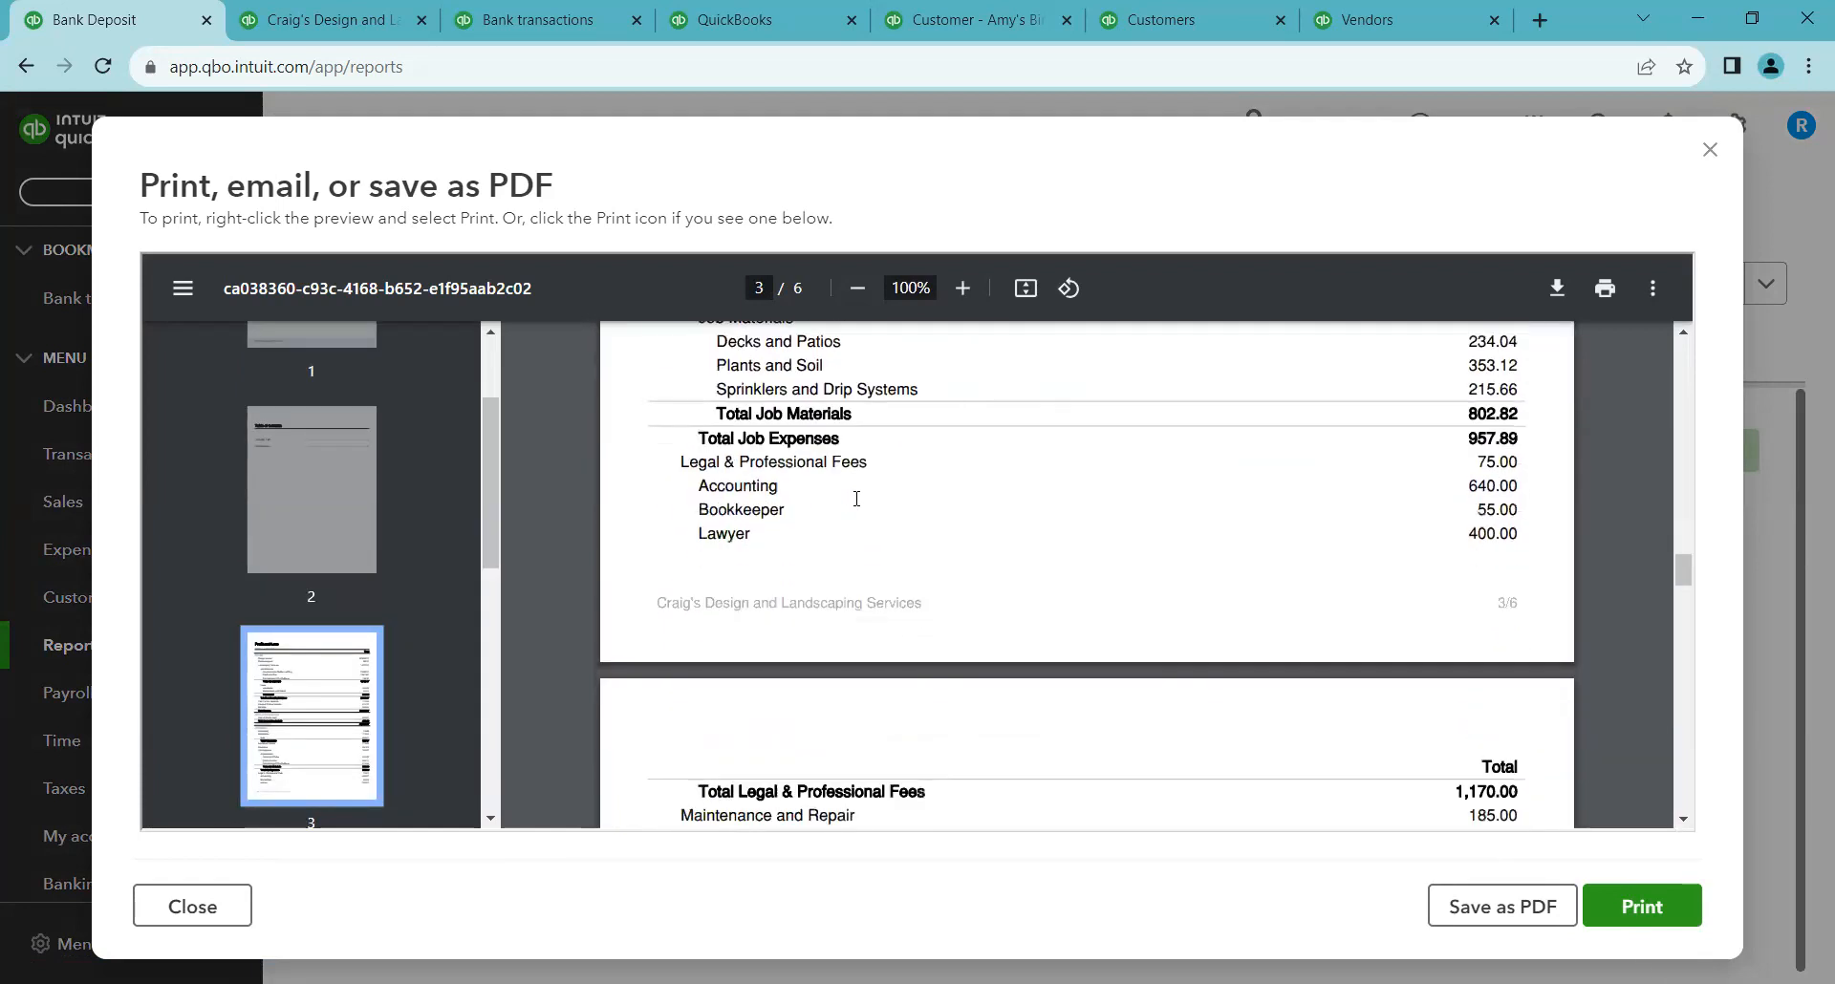
scroll(857, 498, down, 10)
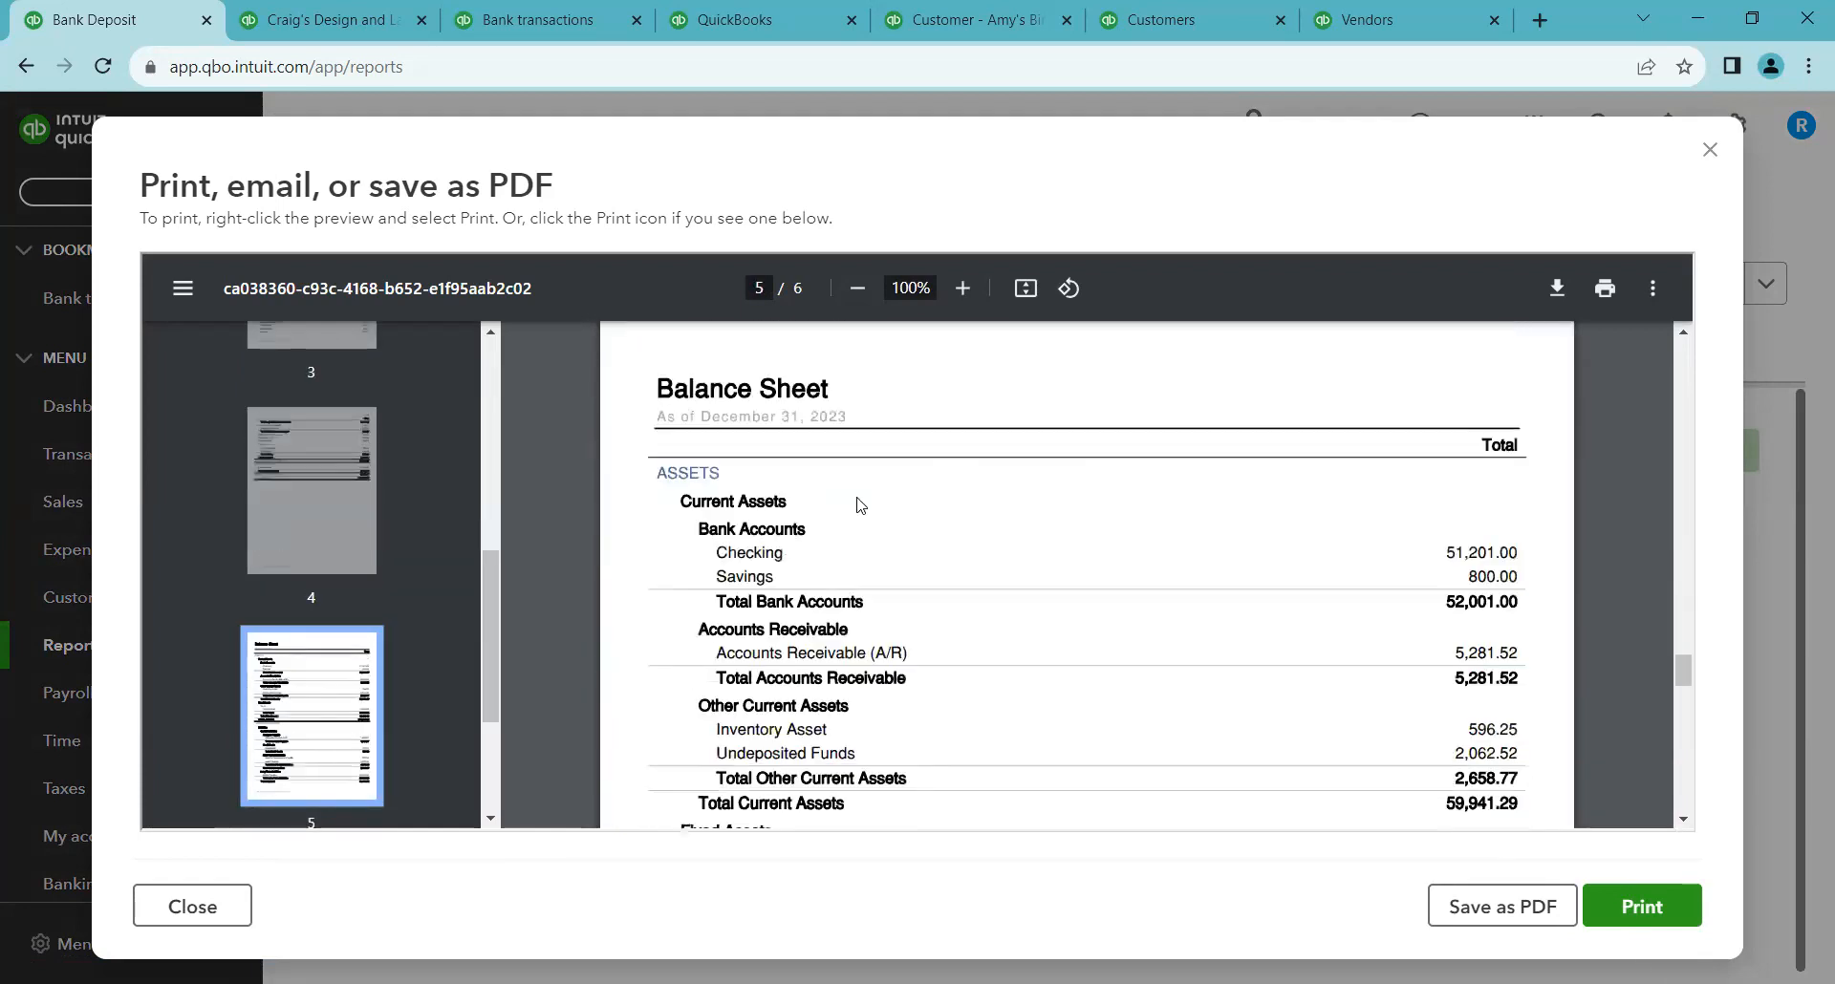
scroll(857, 506, down, 12)
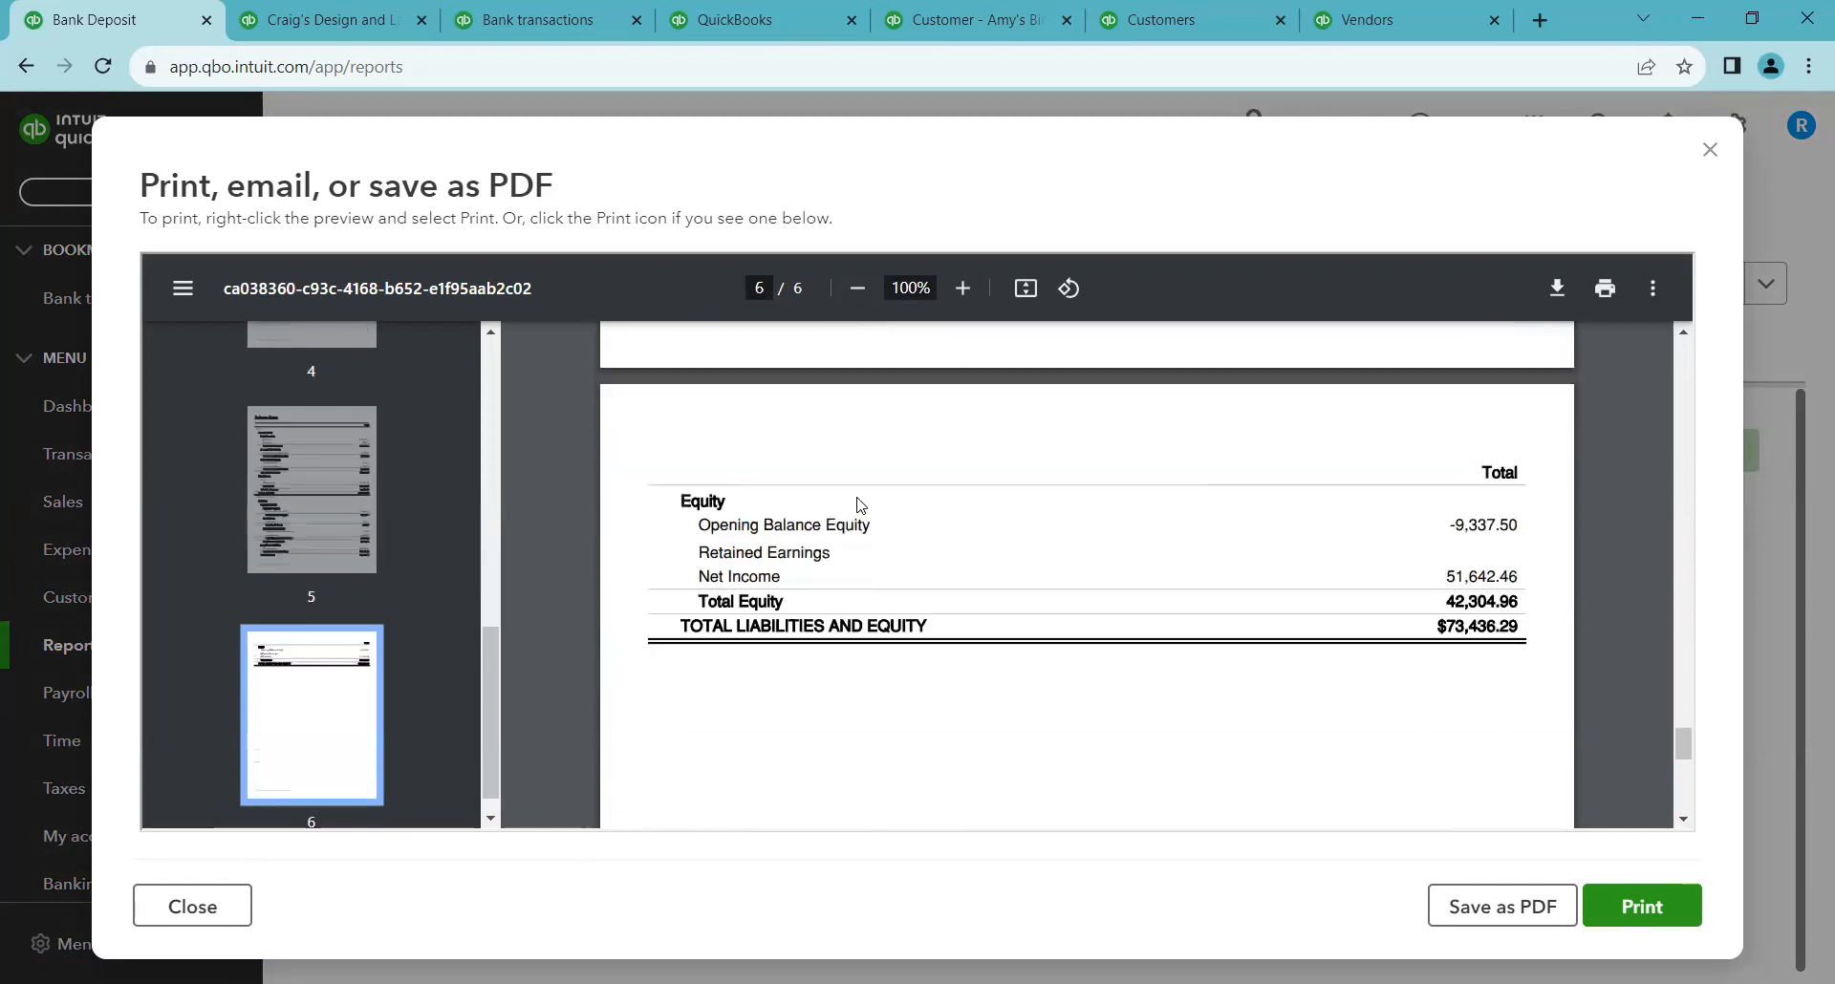
scroll(857, 505, down, 3)
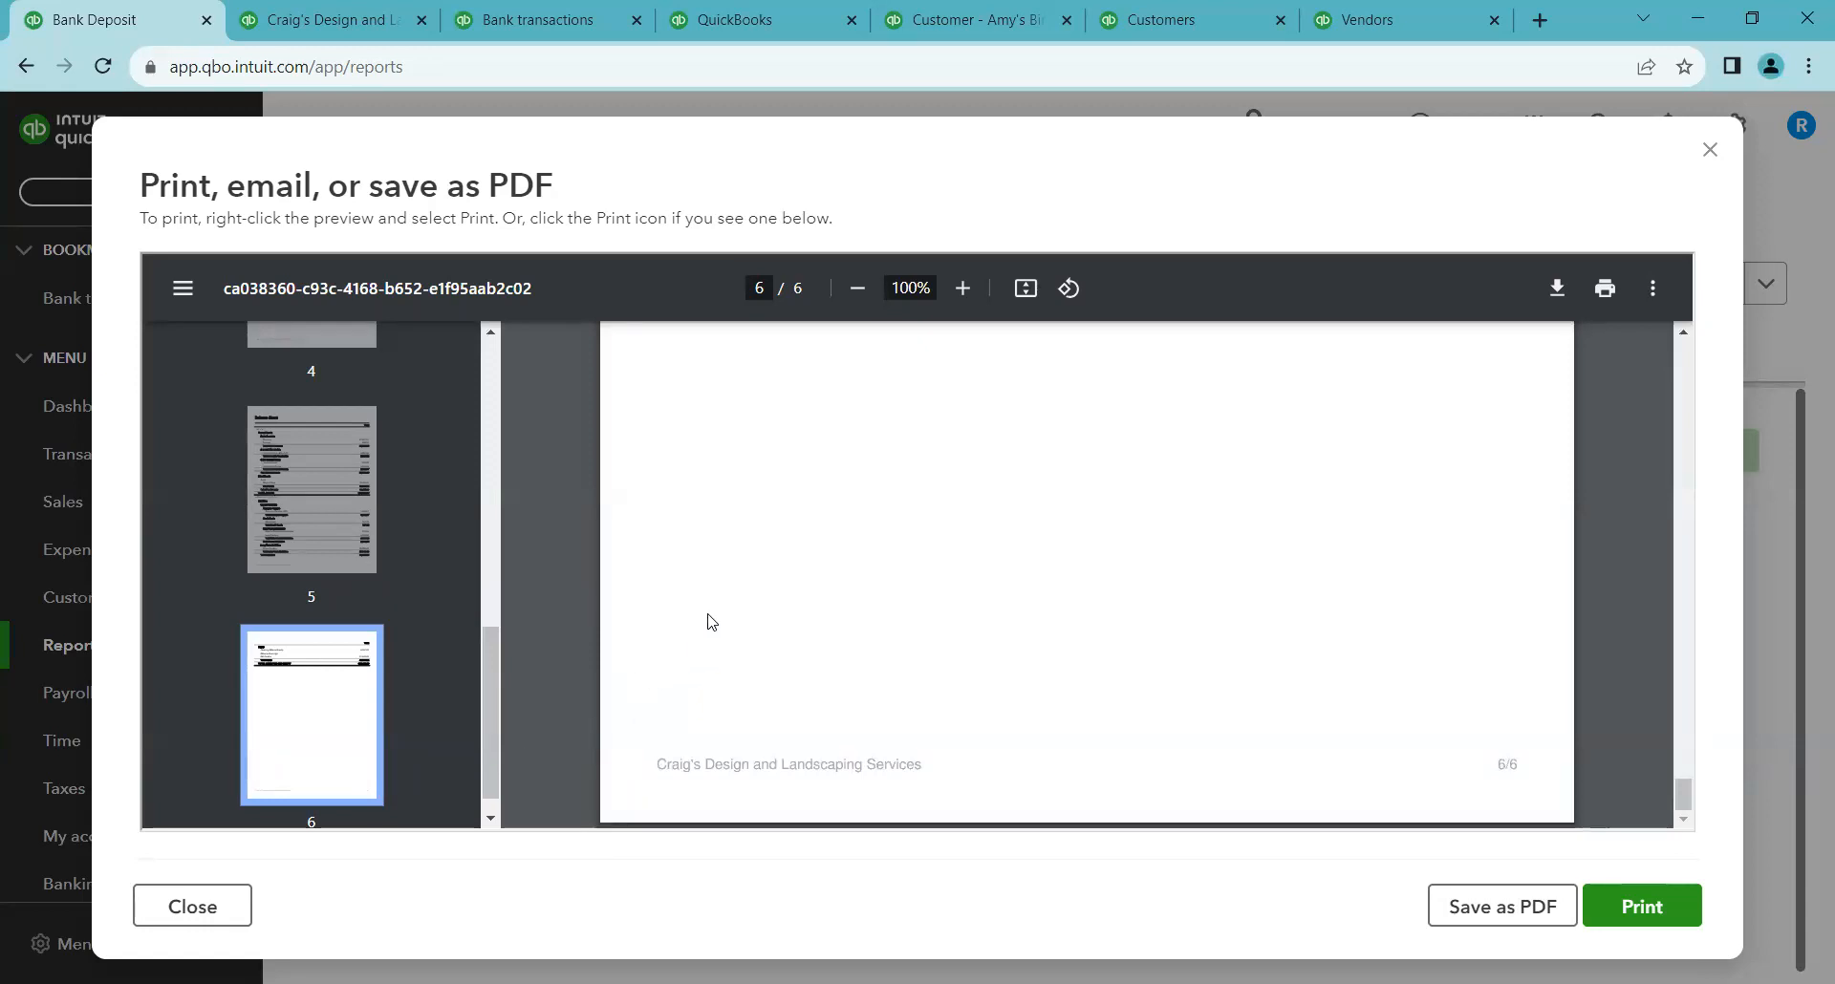
scroll(577, 646, up, 10)
scroll(616, 634, up, 10)
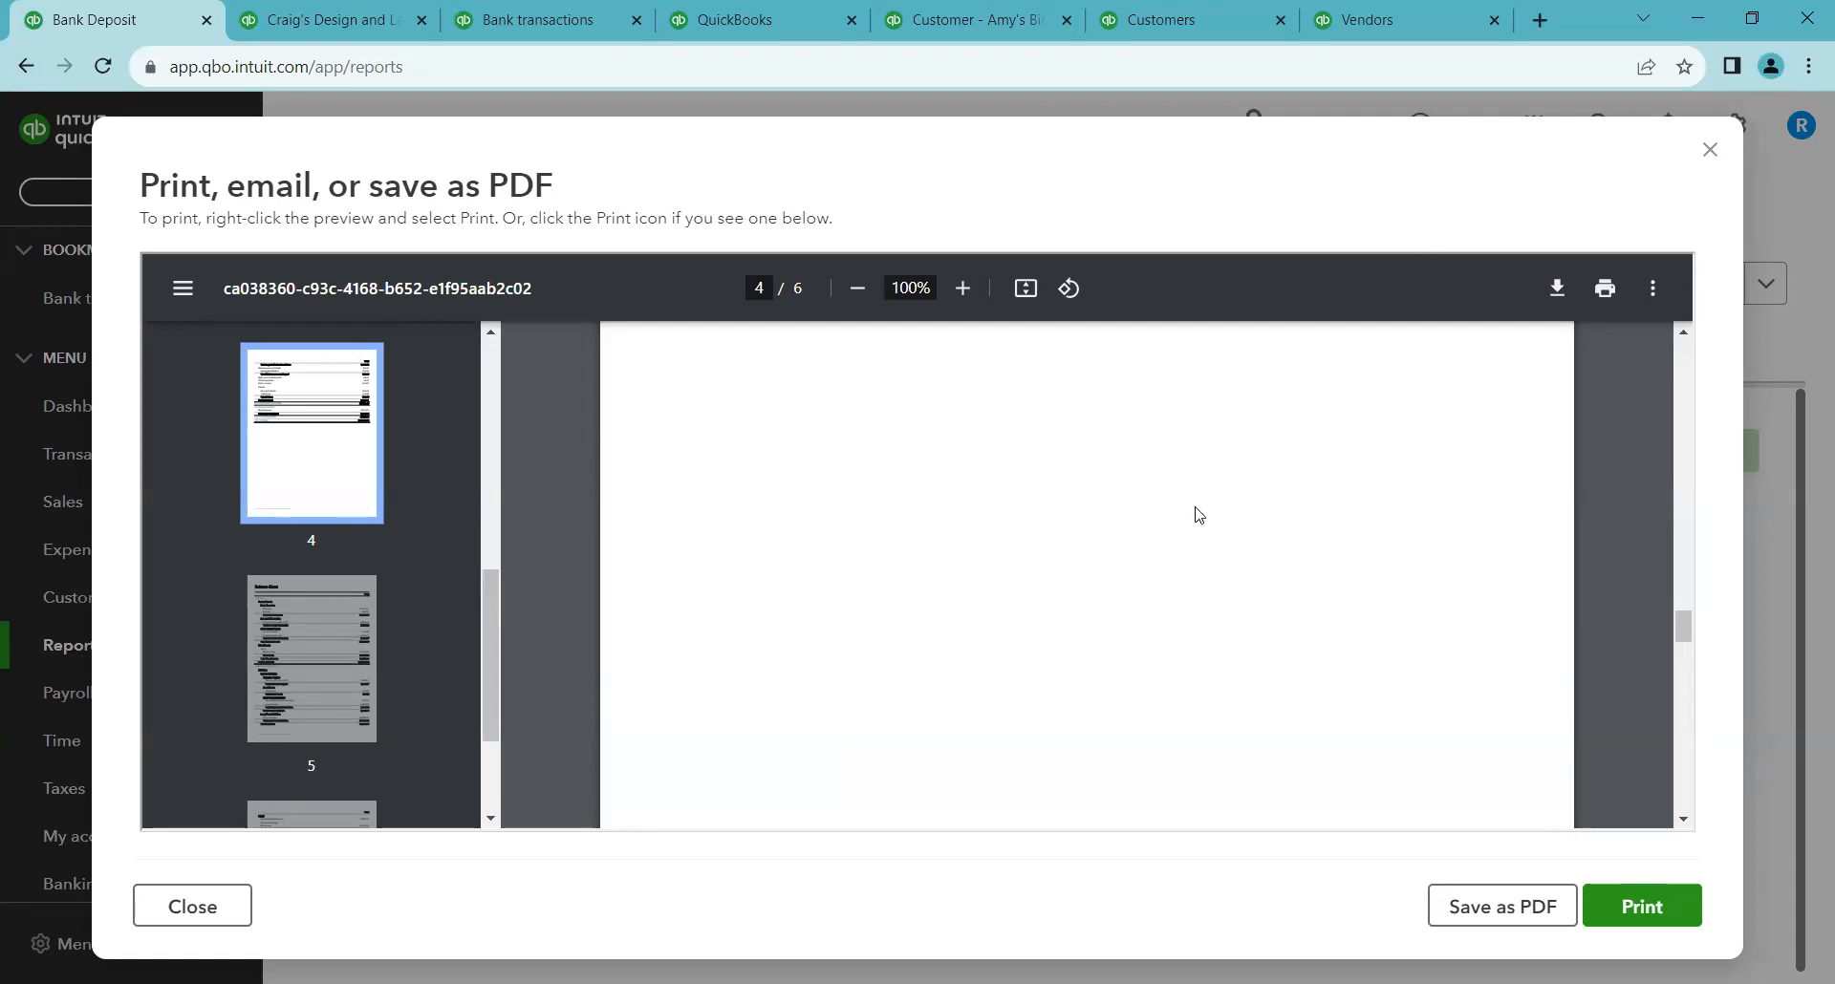
click(1707, 155)
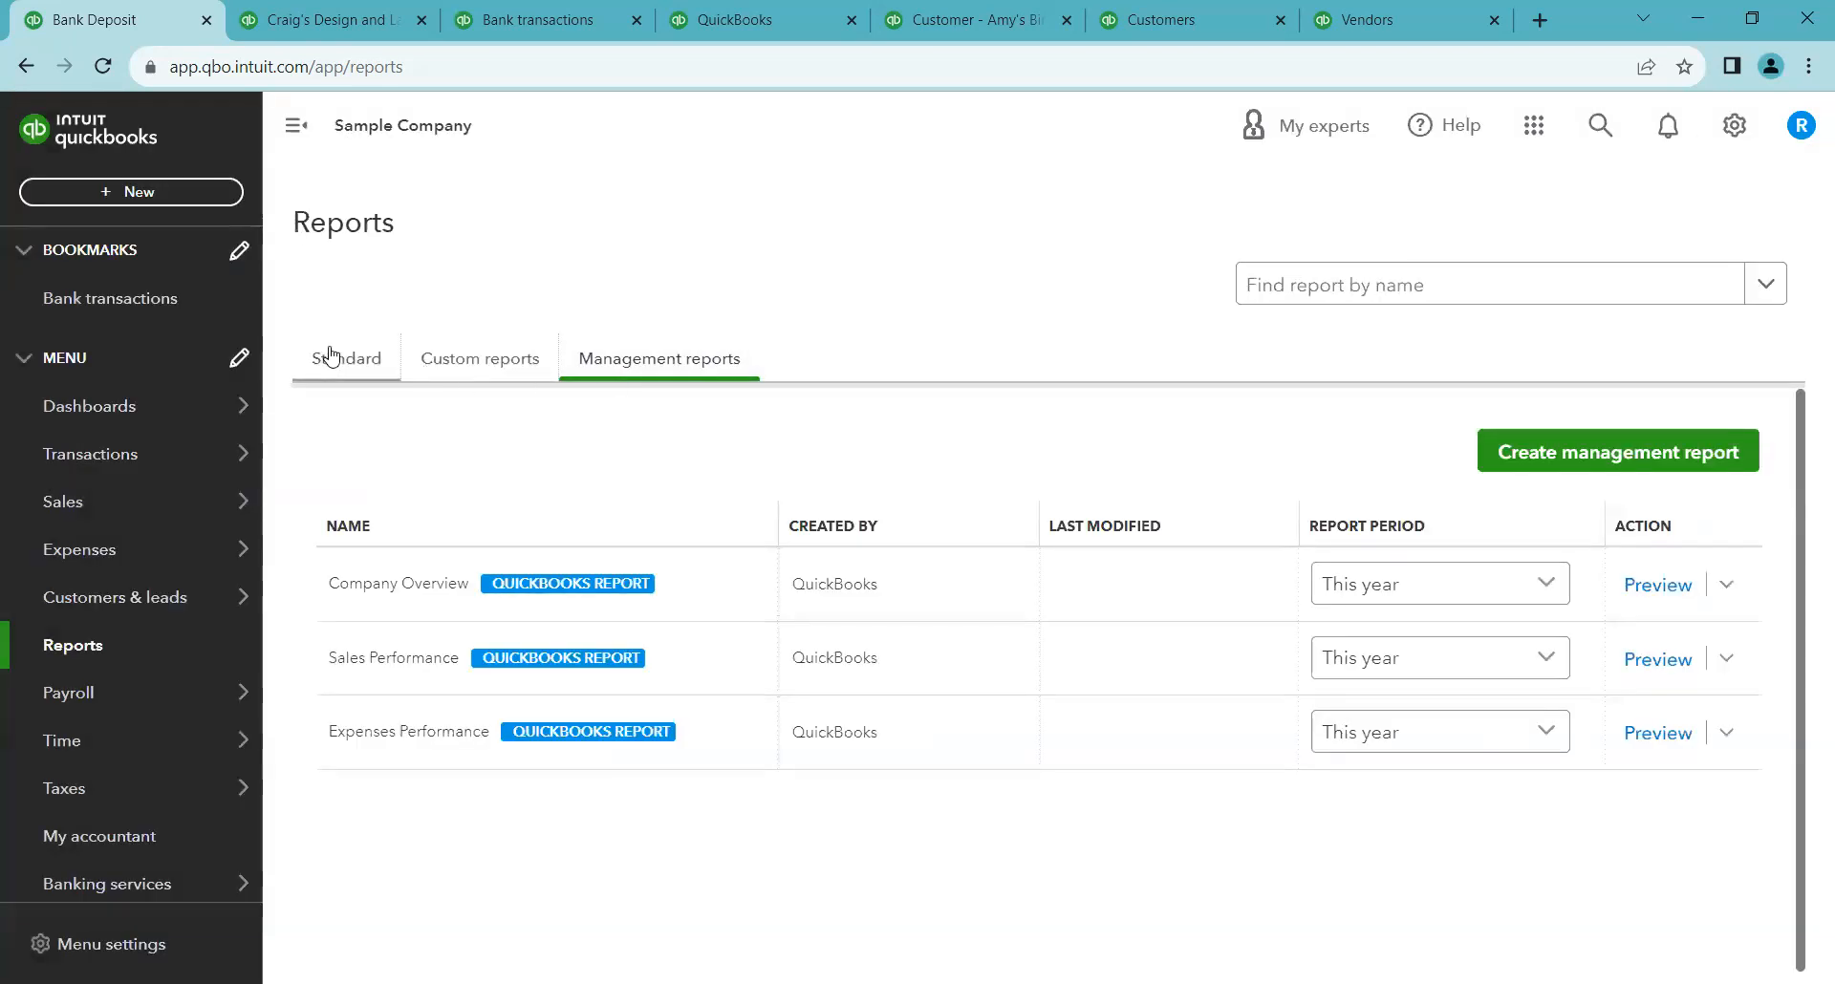
click(334, 363)
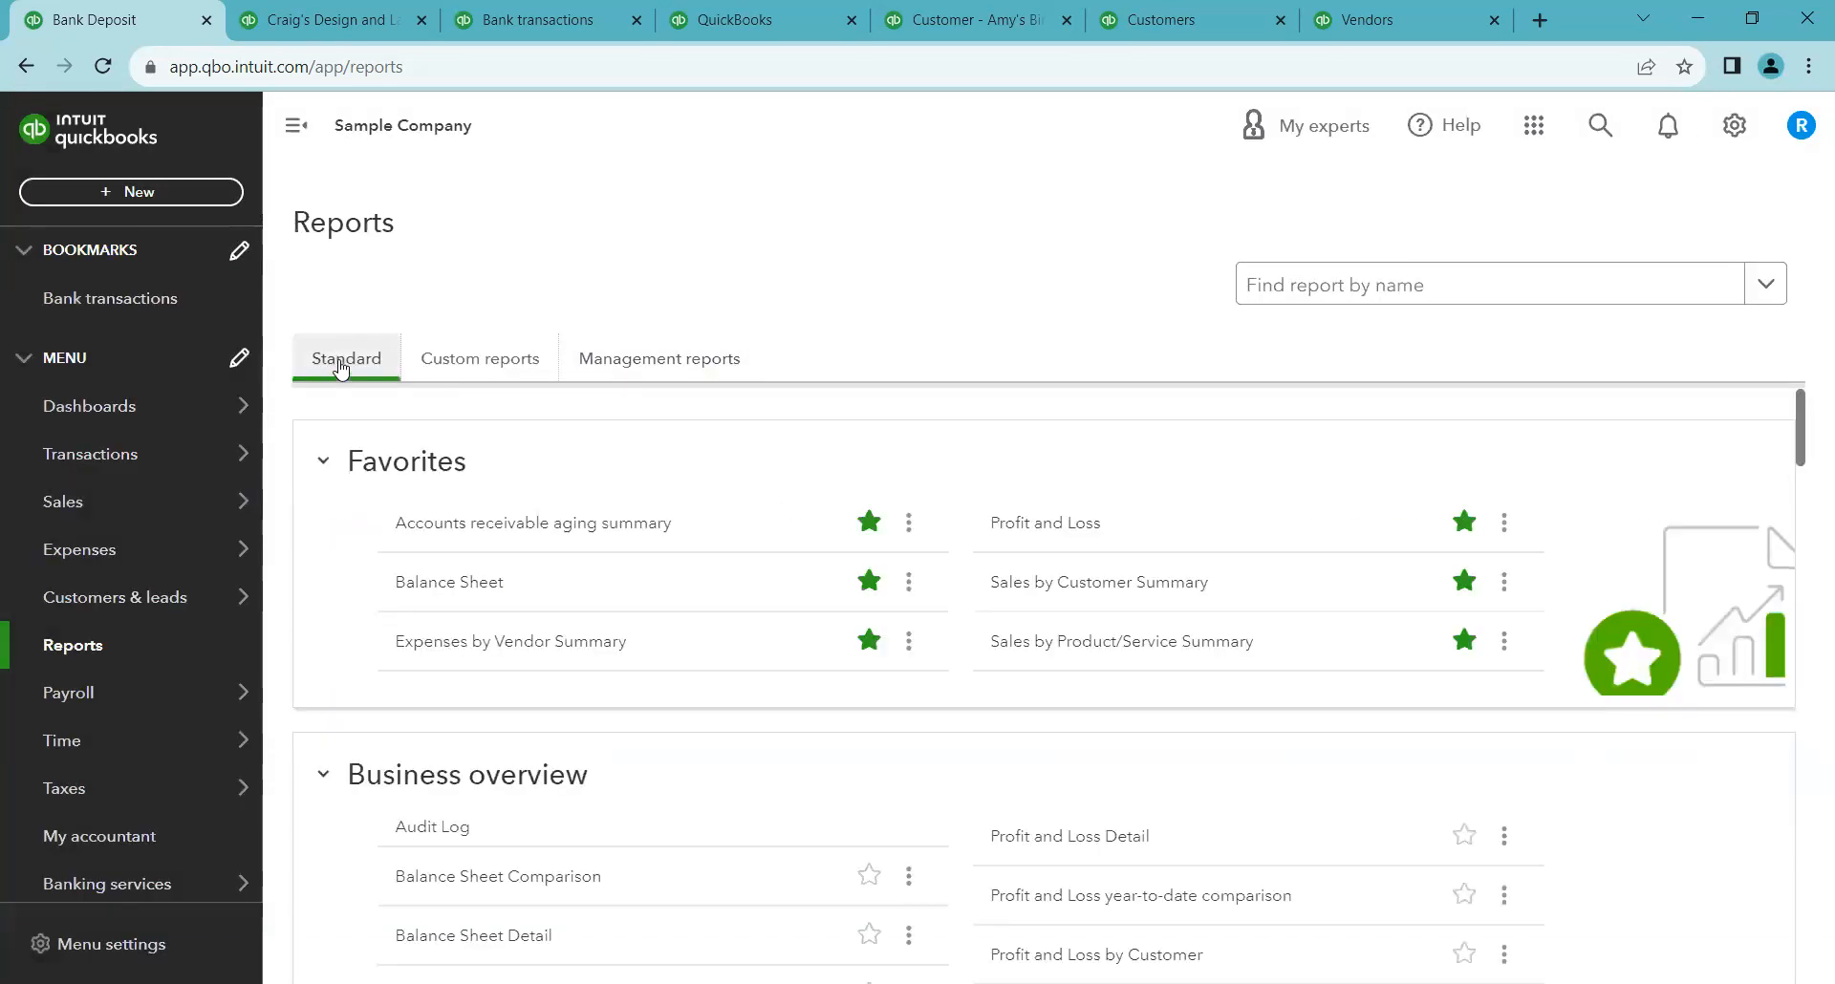